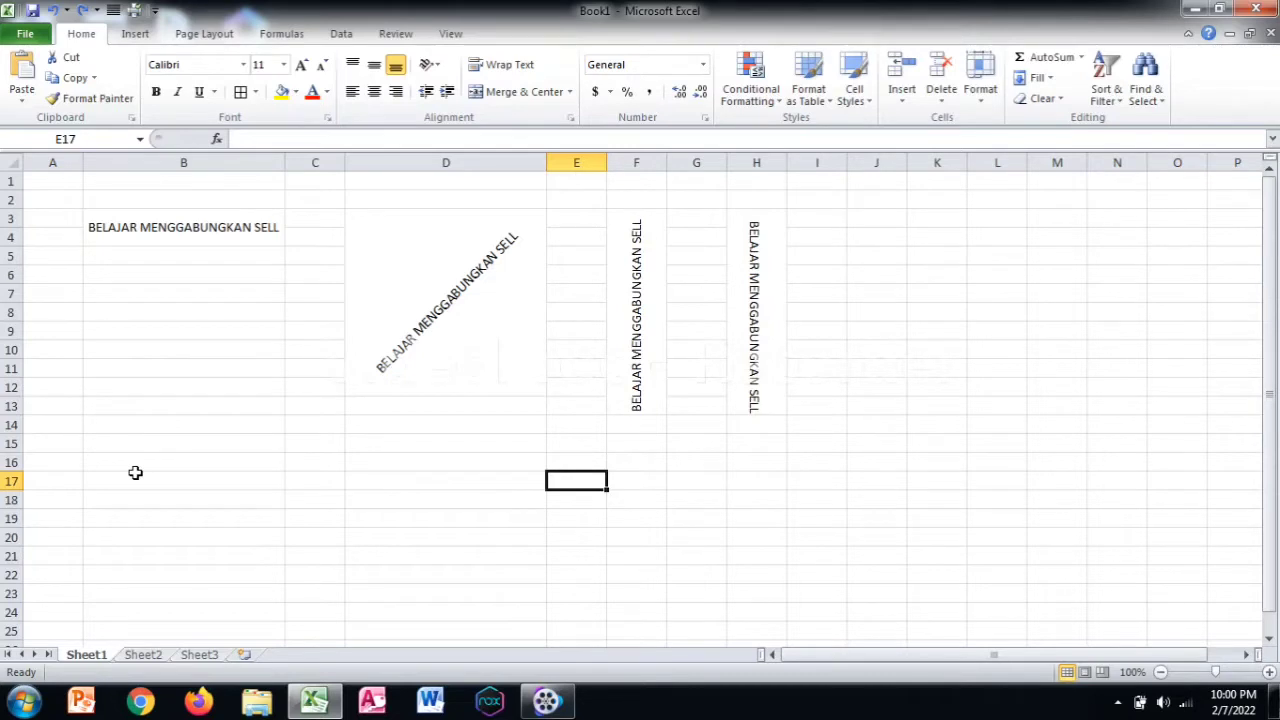
- Examine the example cells B3, D3, F3 and H3, comparing their horizontal, diagonal and vertical text with the unmerged cells around them
click(132, 463)
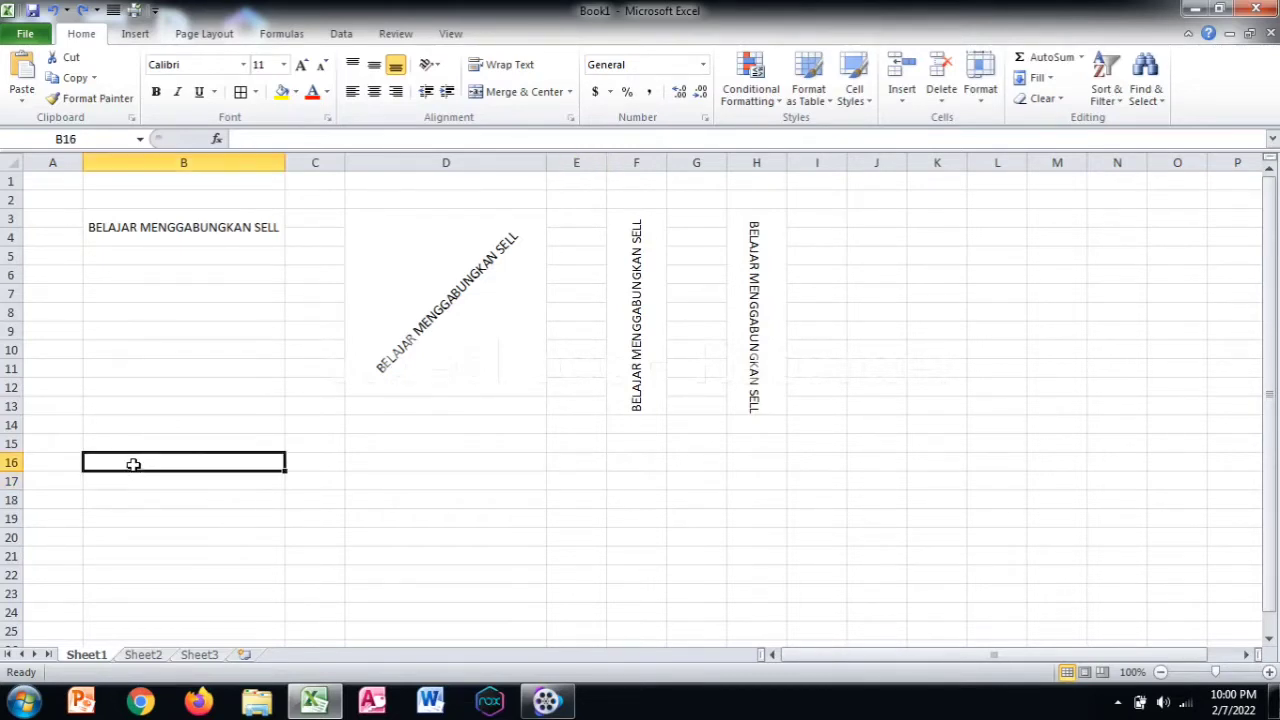
click(200, 233)
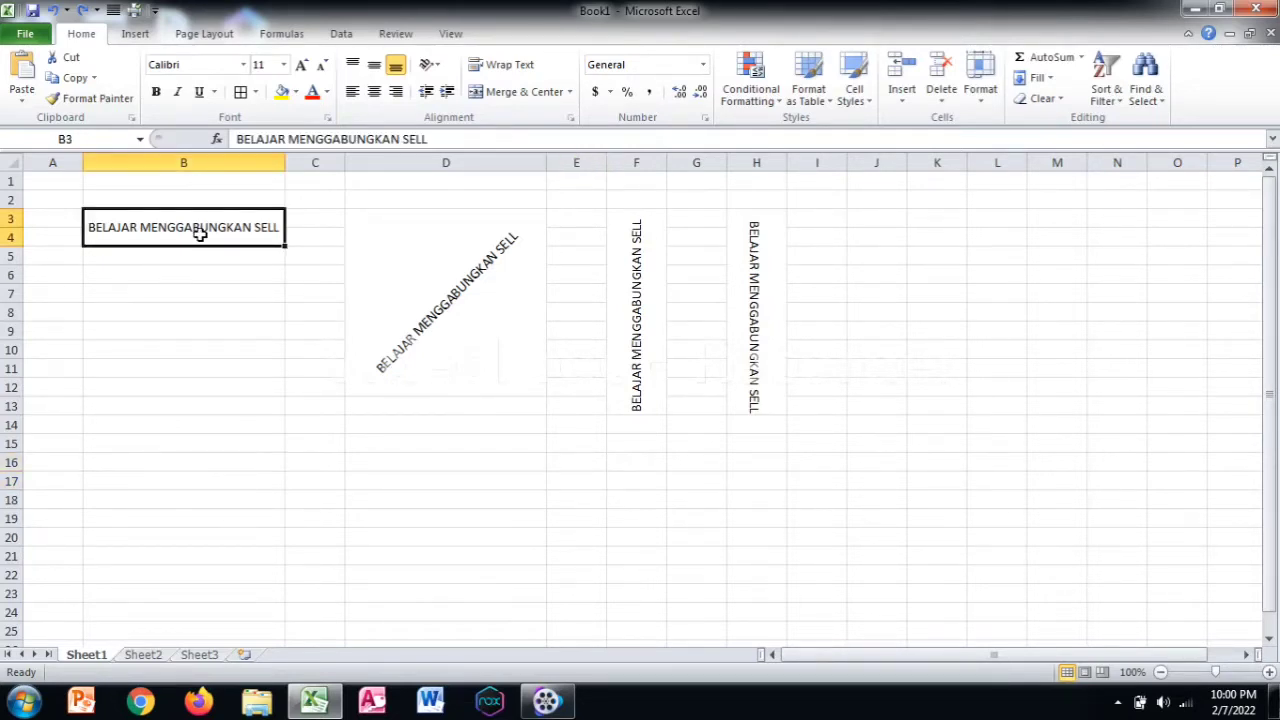
click(423, 237)
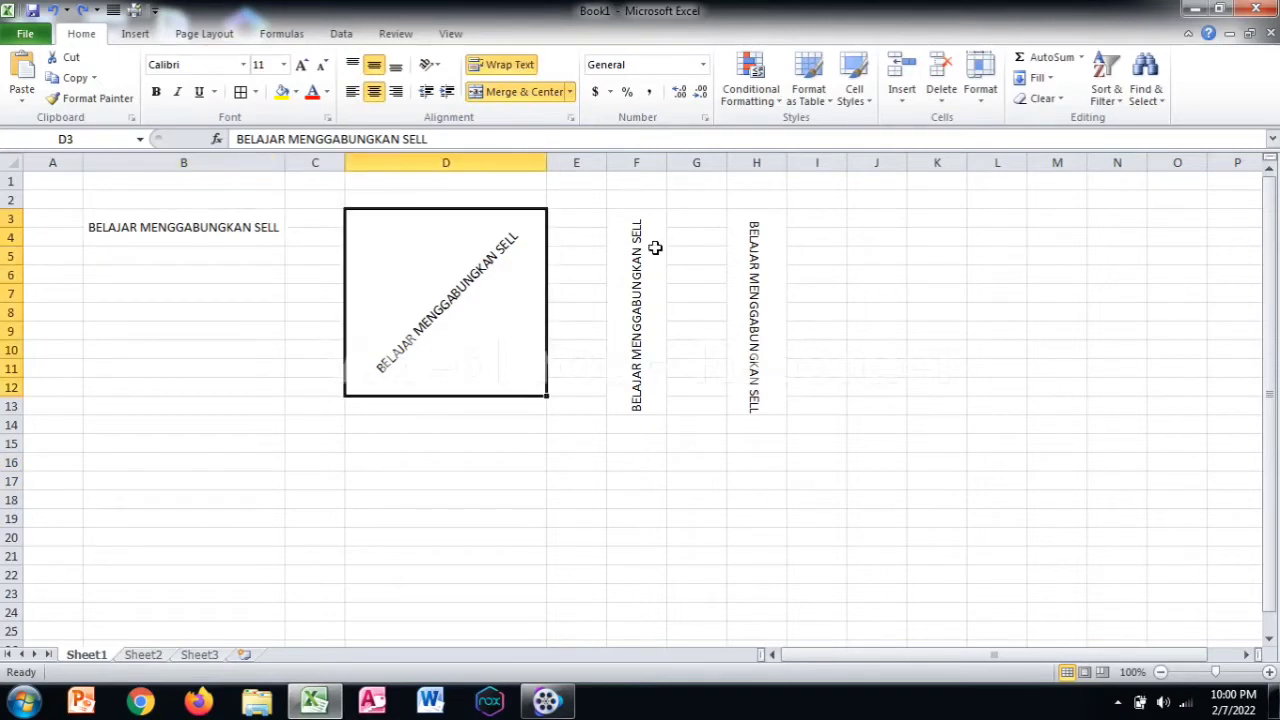
click(655, 247)
click(752, 248)
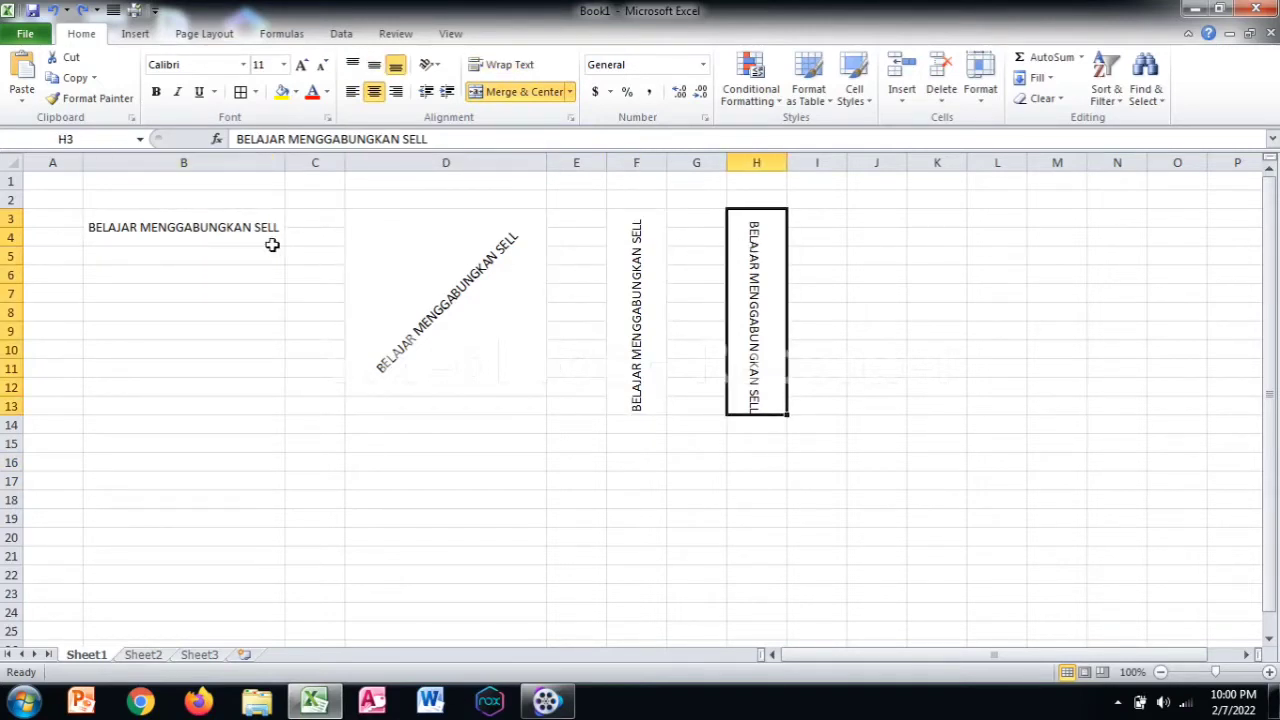
click(215, 228)
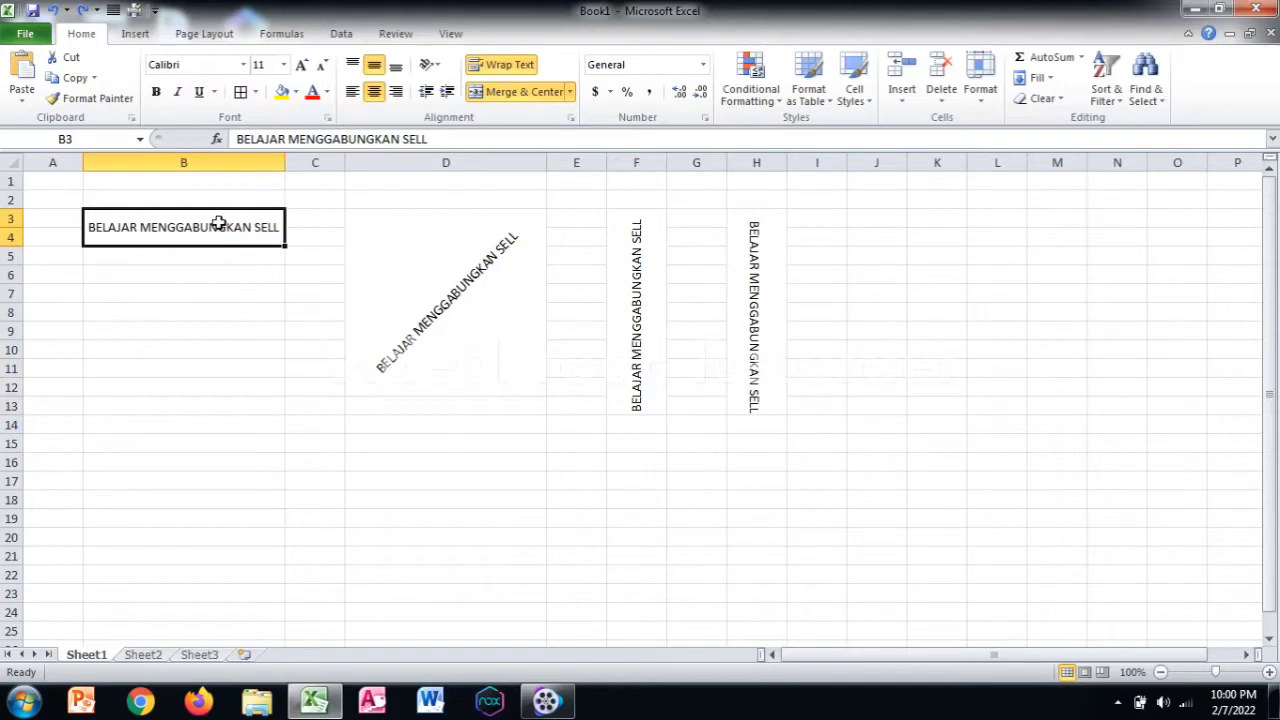
click(160, 322)
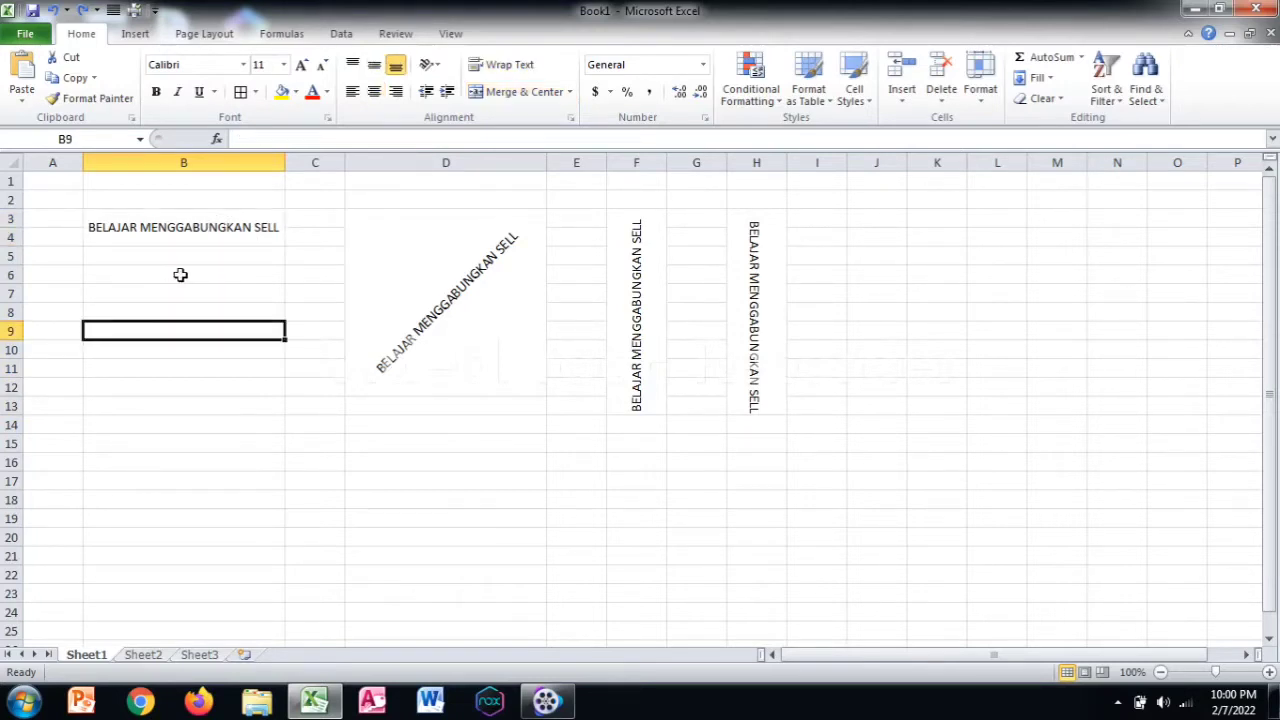
click(60, 219)
click(58, 240)
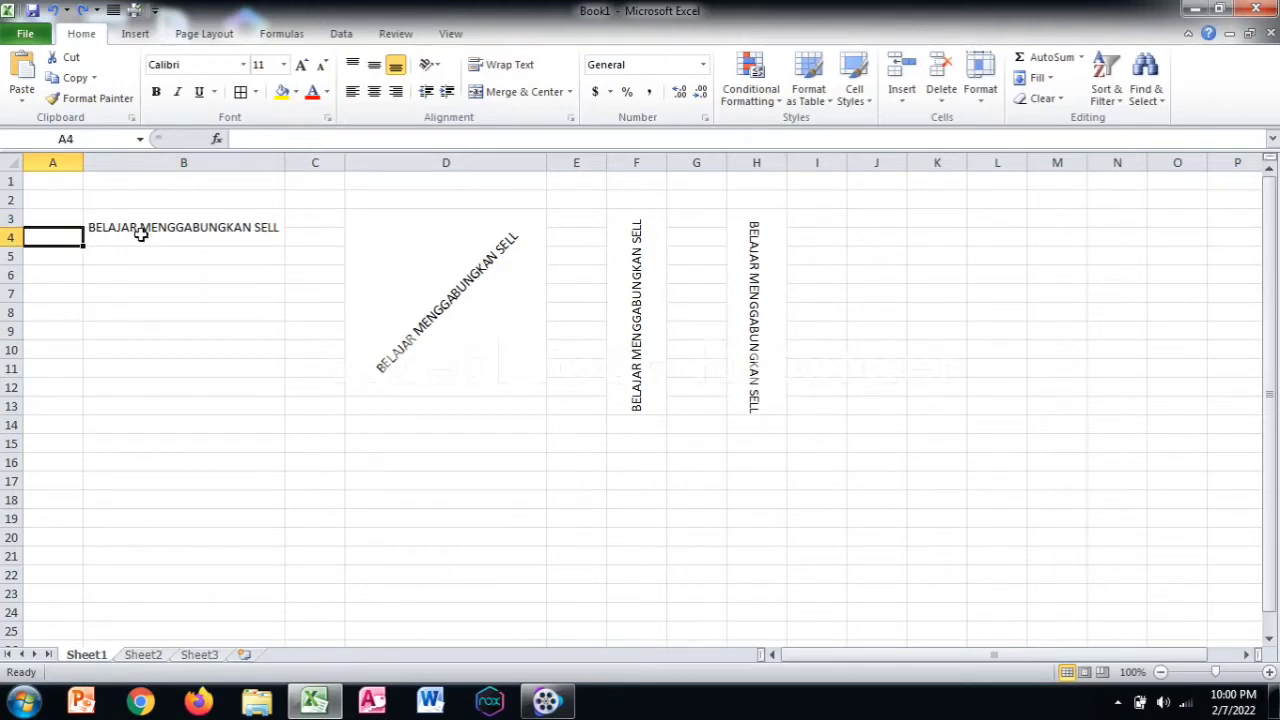
click(141, 233)
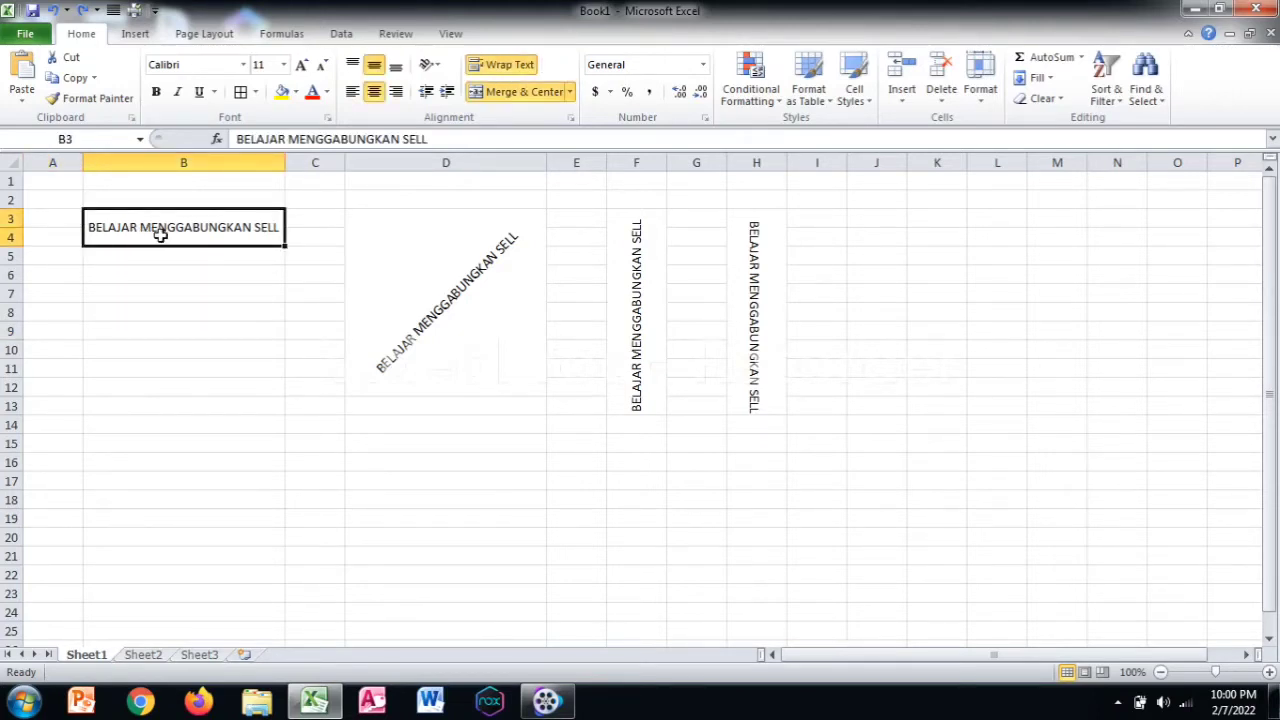
click(449, 330)
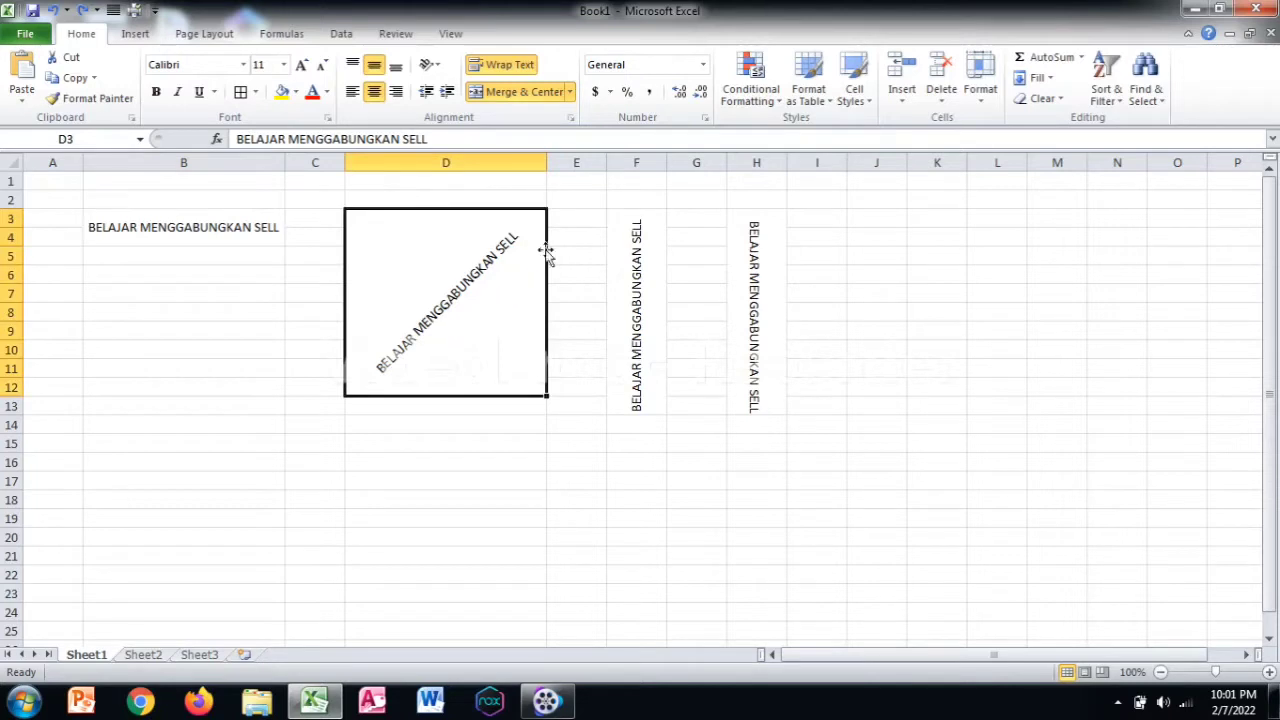
- Compare the separate cells in E3:E13 and G3:G13 with the merged example blocks in columns D, F and H
drag(573, 222, 582, 388)
click(474, 434)
click(431, 357)
double_click(640, 263)
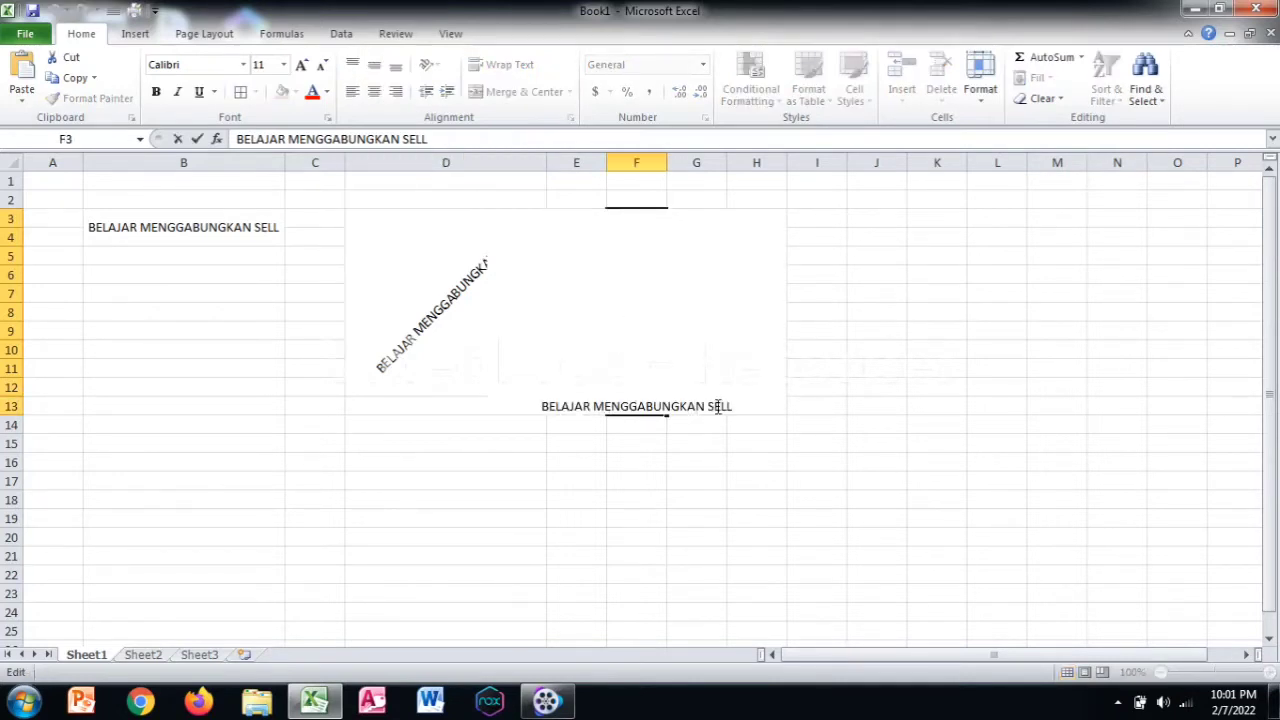
key(Return)
click(717, 423)
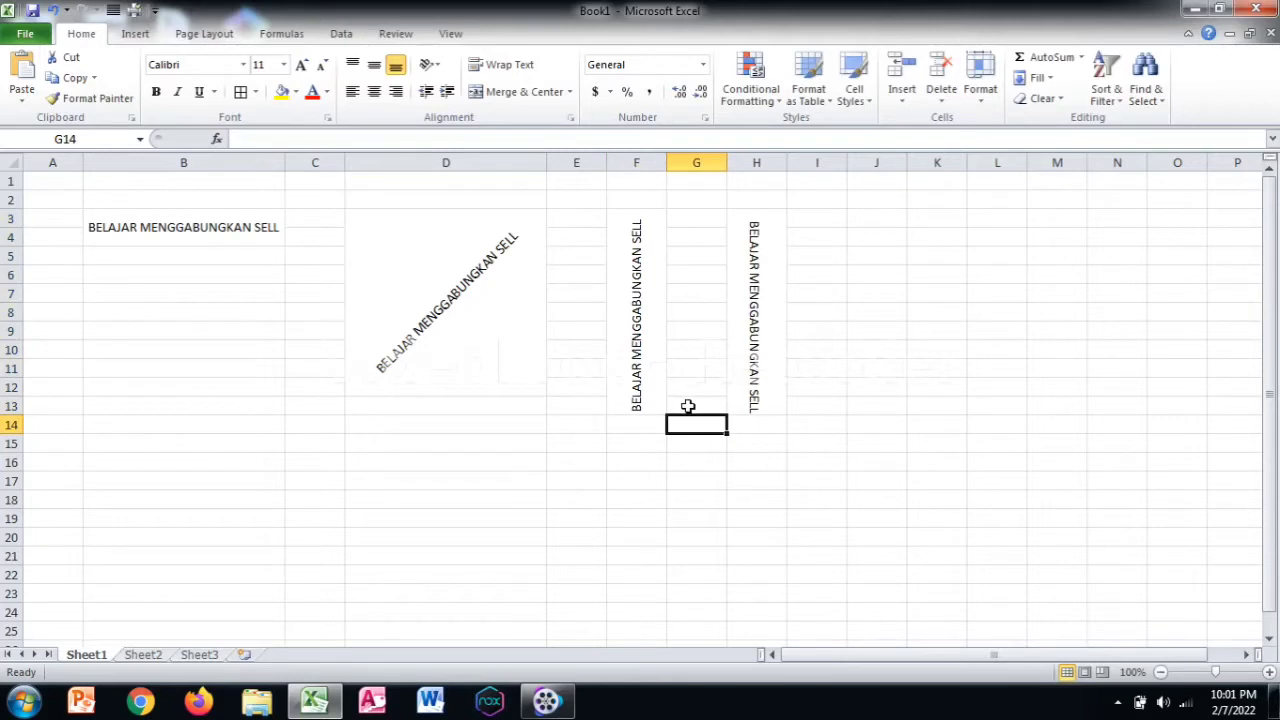
click(688, 406)
drag(688, 406, 692, 235)
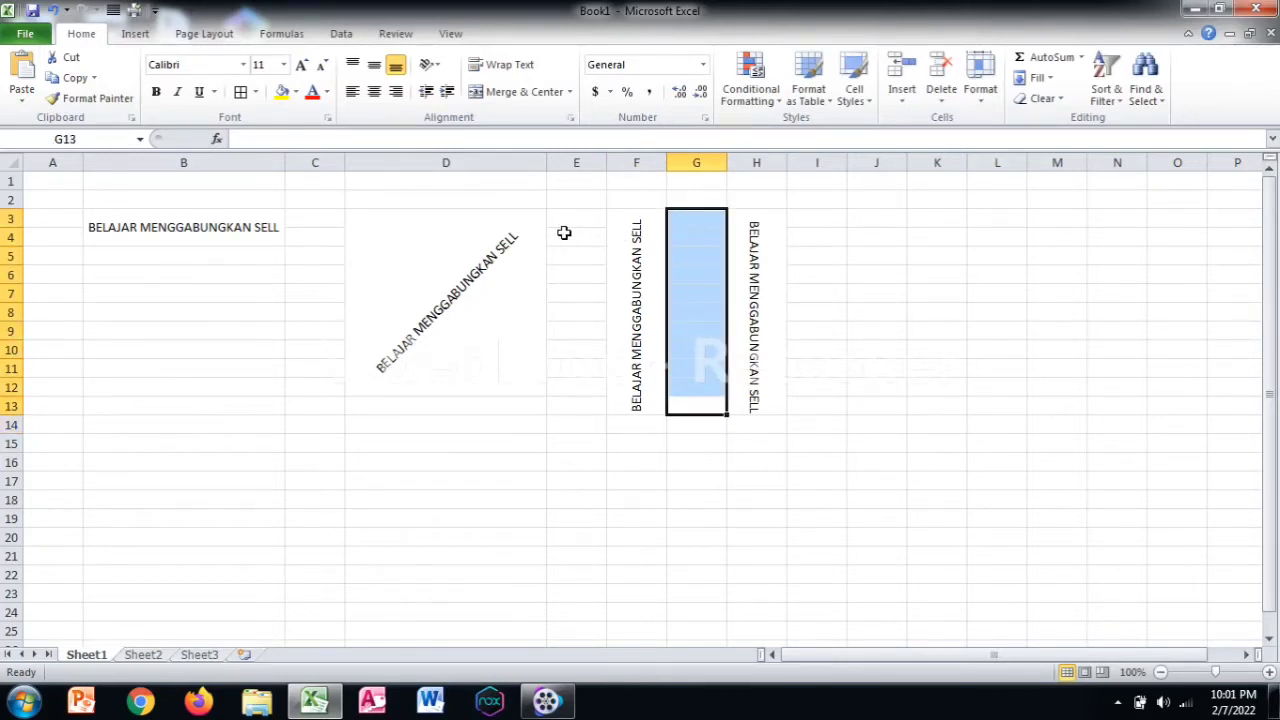
drag(576, 221, 579, 405)
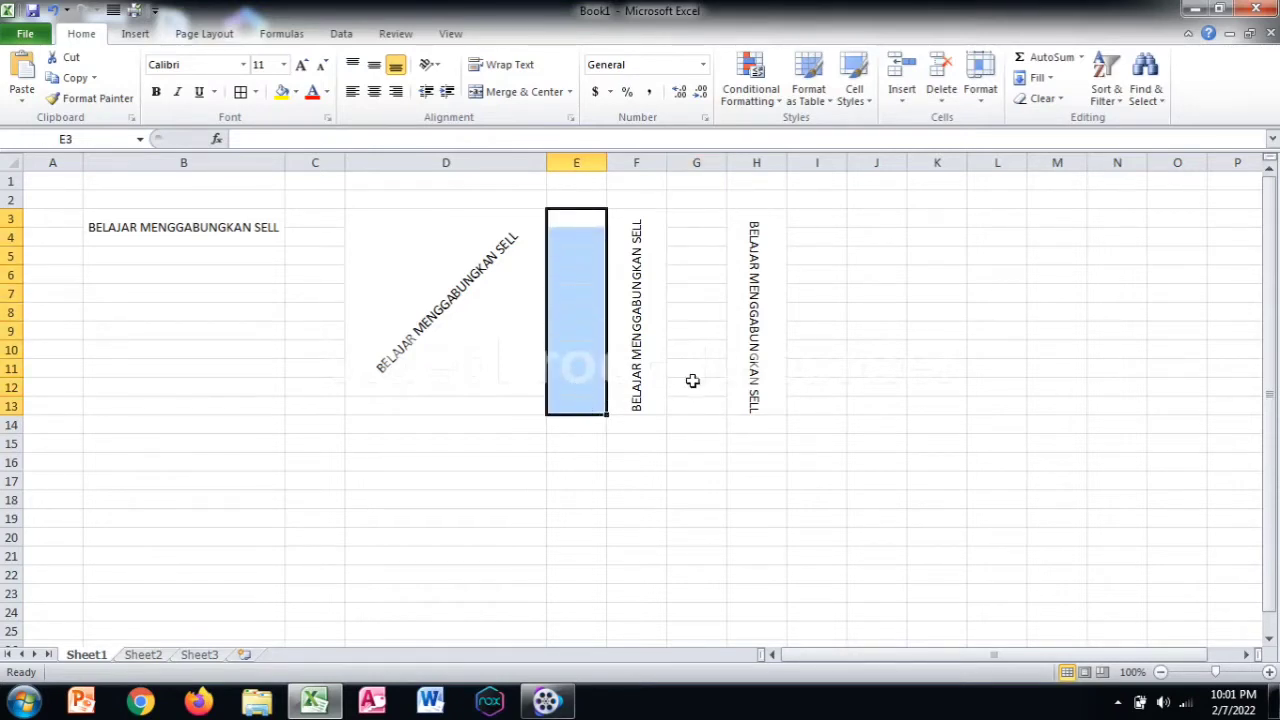
click(746, 236)
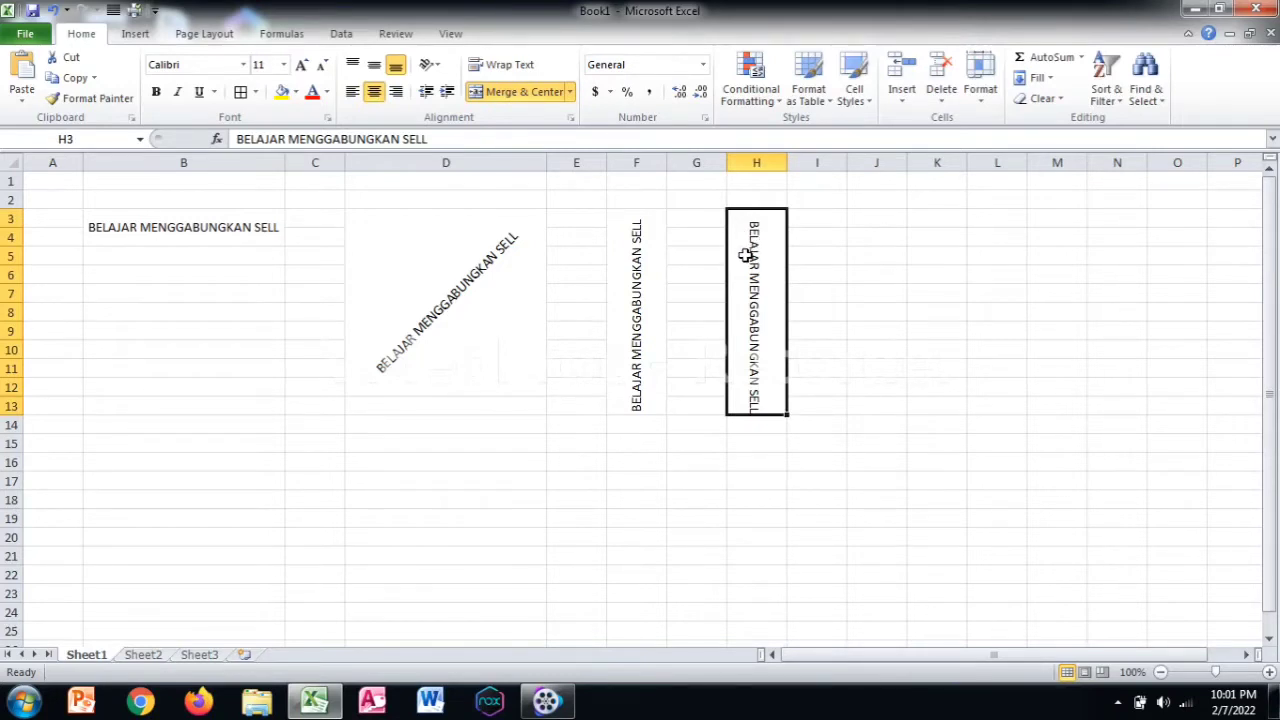
click(822, 406)
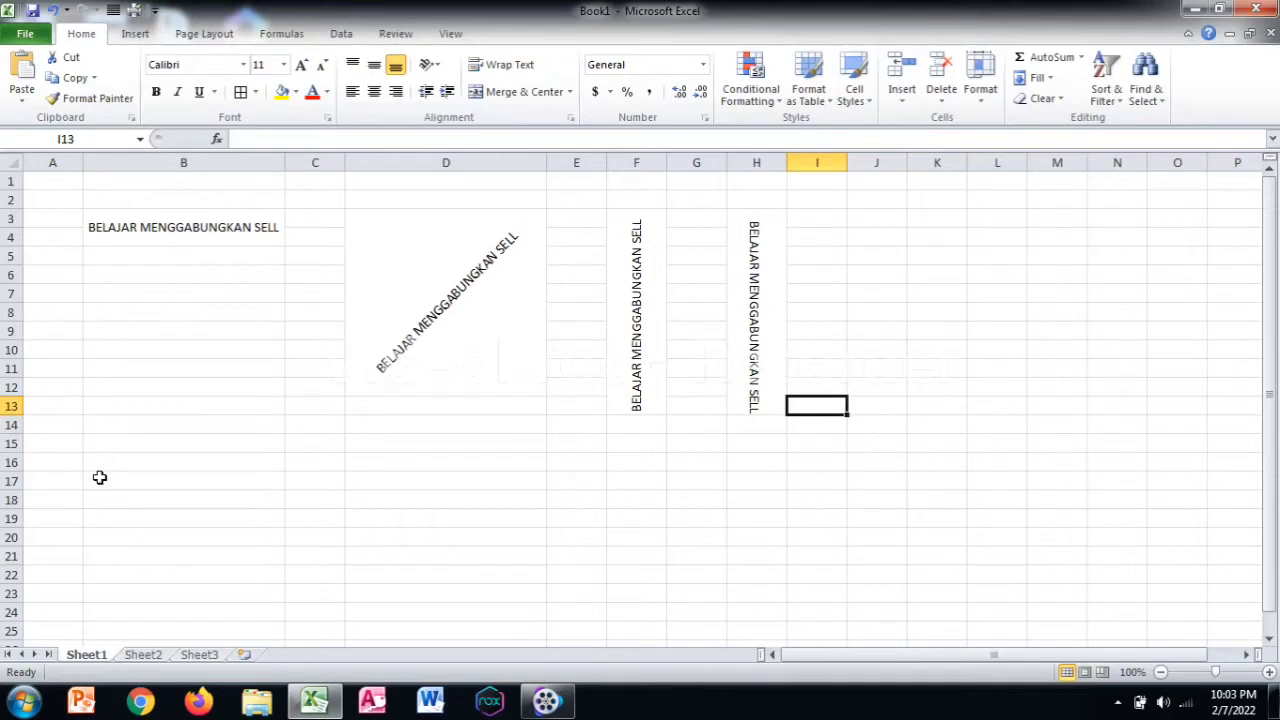
- Enter the text "BELAJAR MENGGABUNGAN SELL" in cell B17
click(100, 478)
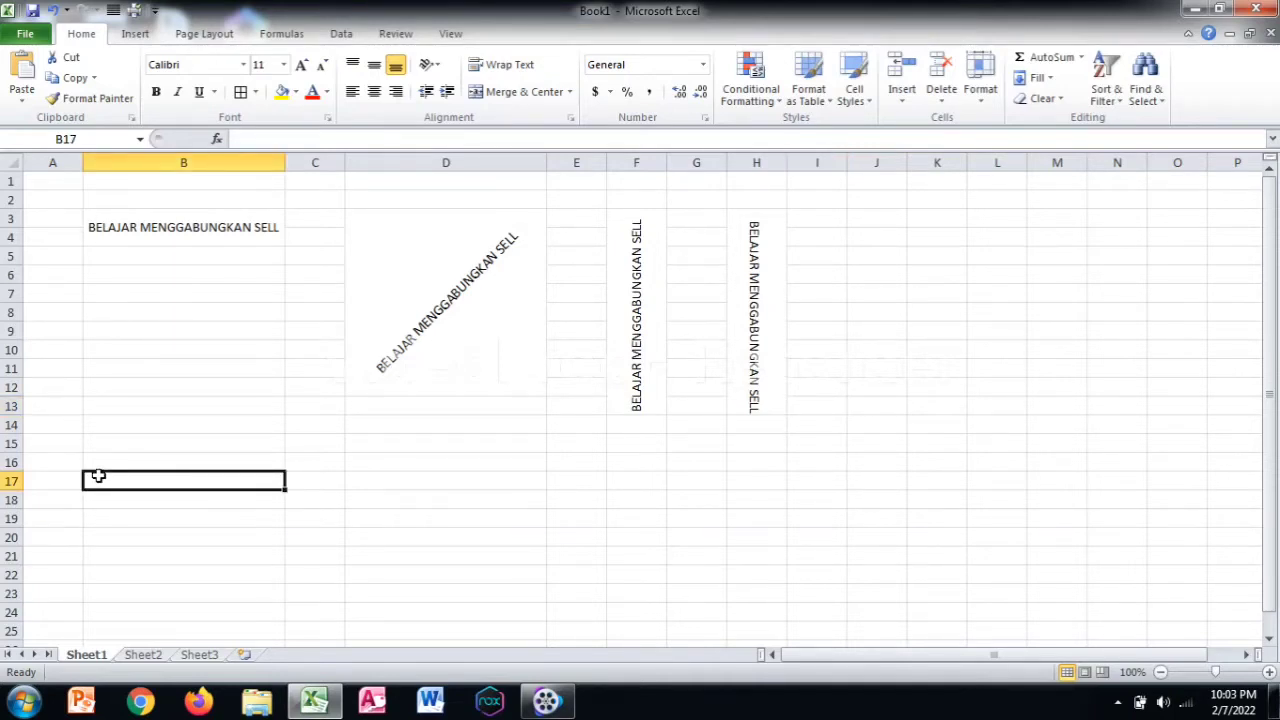
text(BELAJAT)
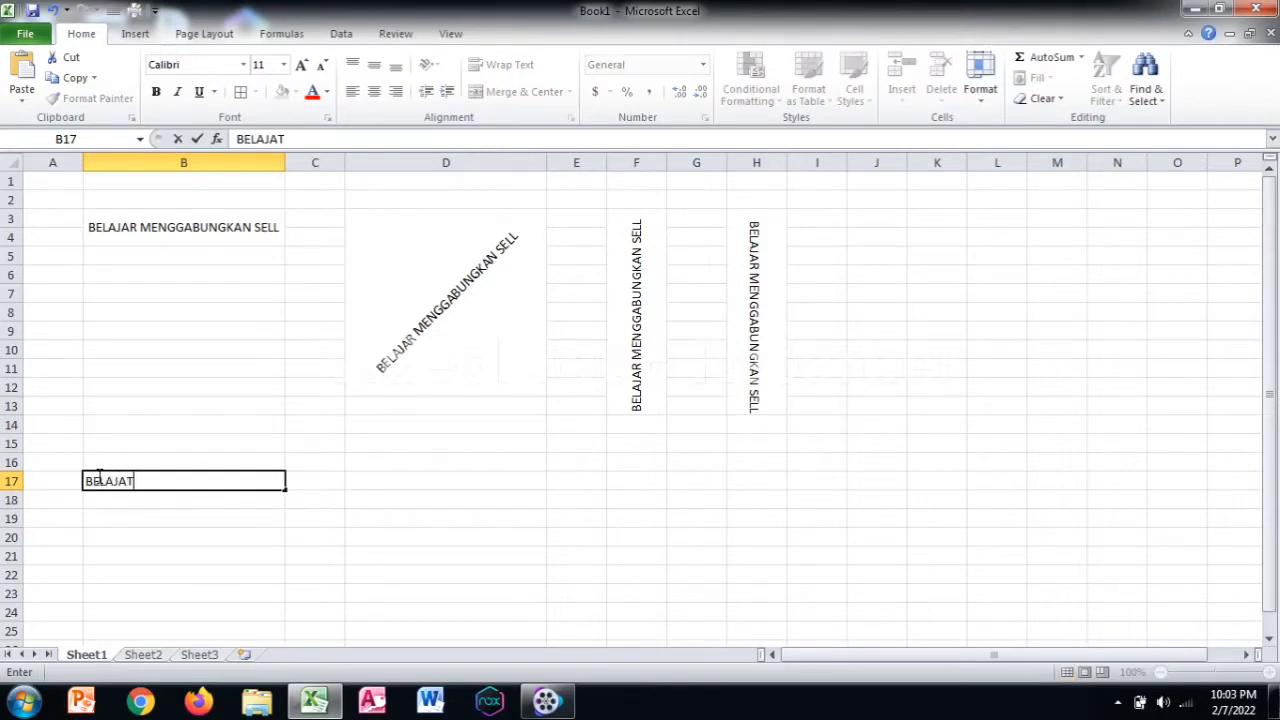
key(BackSpace)
text(R MENGGABUNGAK)
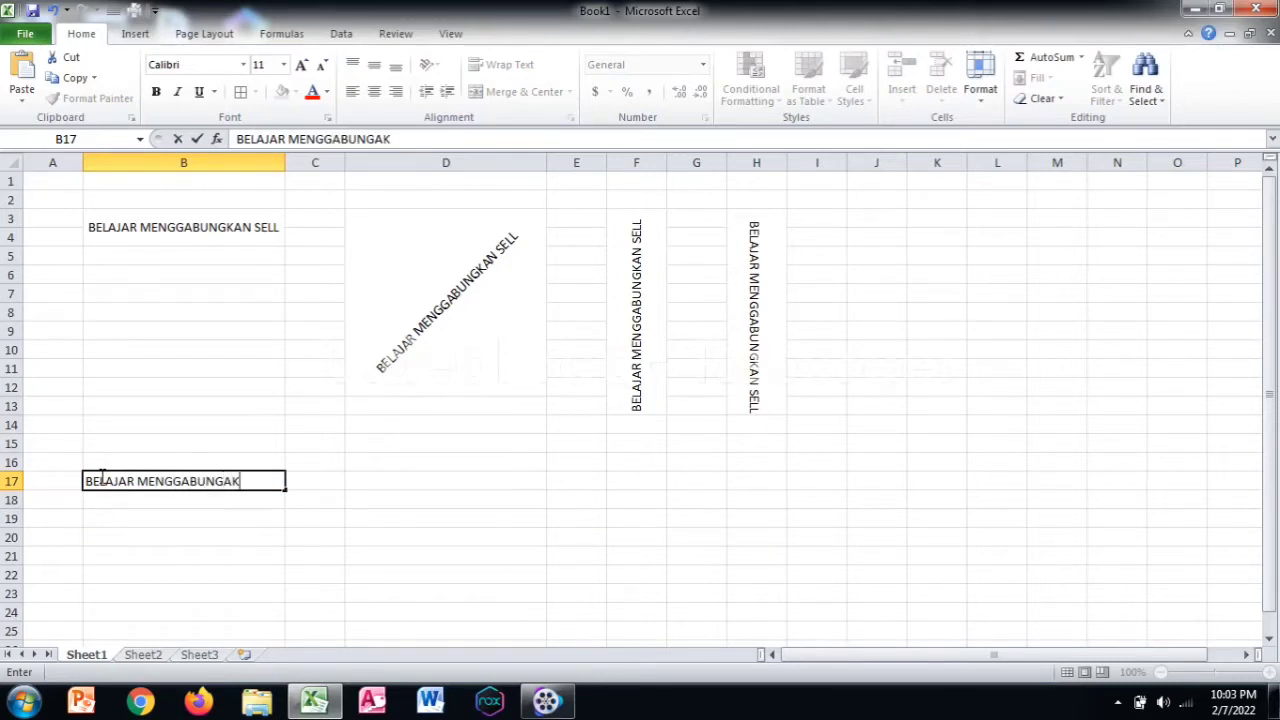
key(BackSpace)
text(N SELL)
click(224, 520)
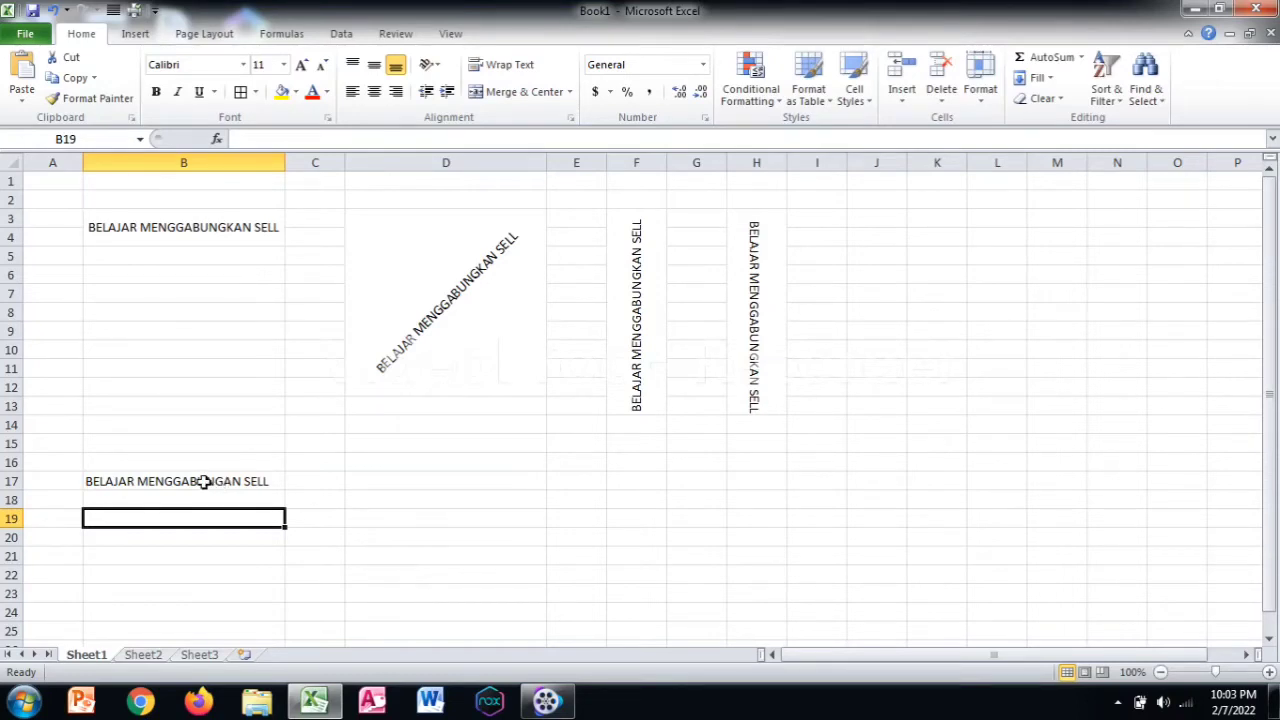
click(337, 496)
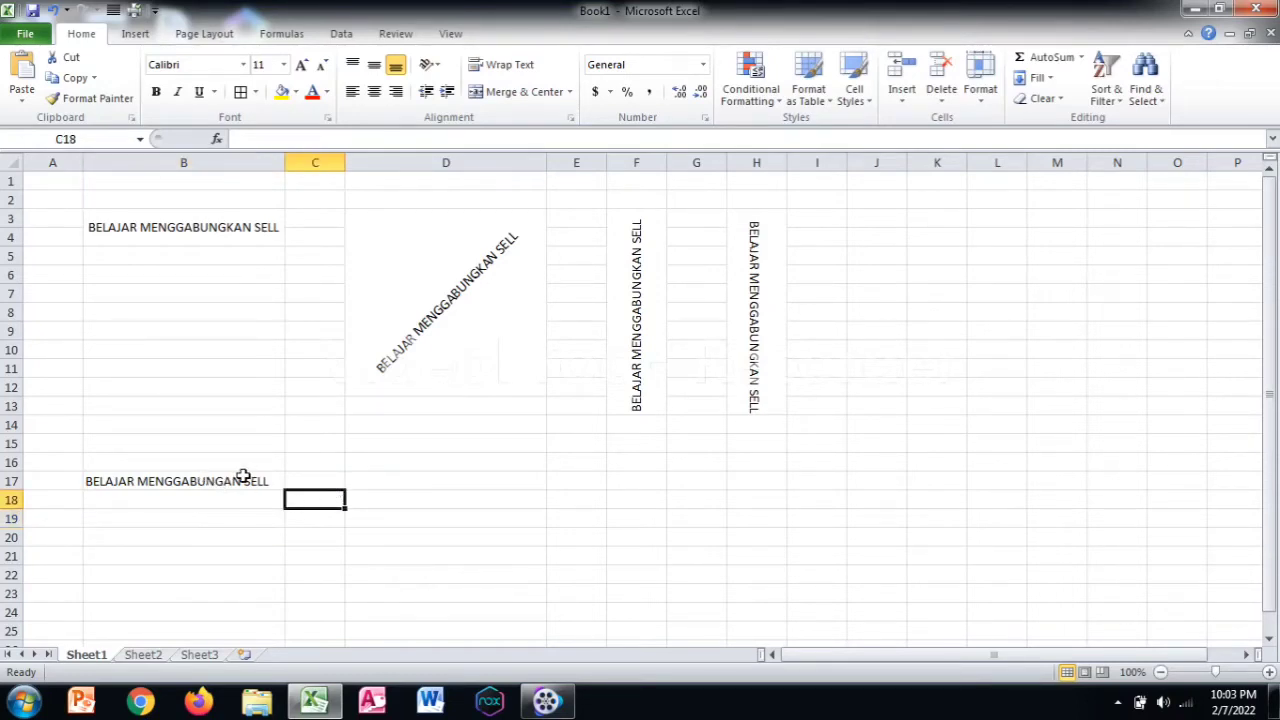
- Select the range B17:B18 and open its Format Cells settings
click(186, 234)
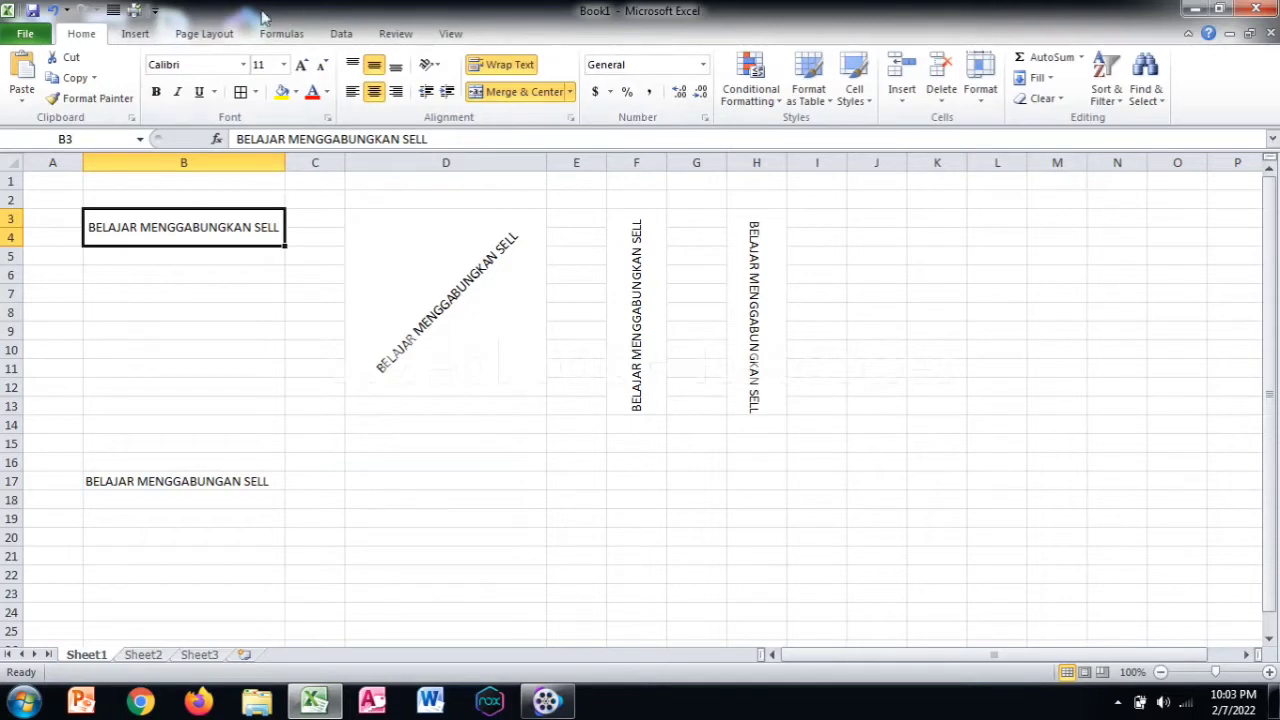
click(508, 350)
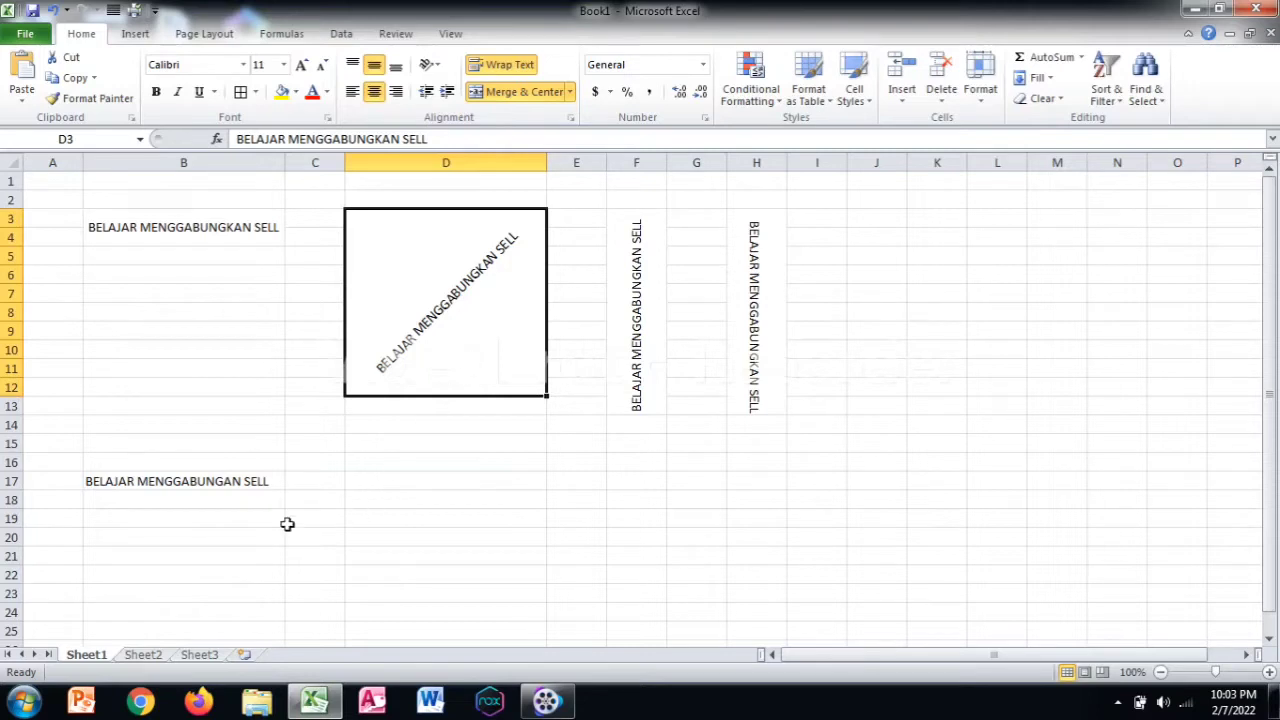
click(222, 481)
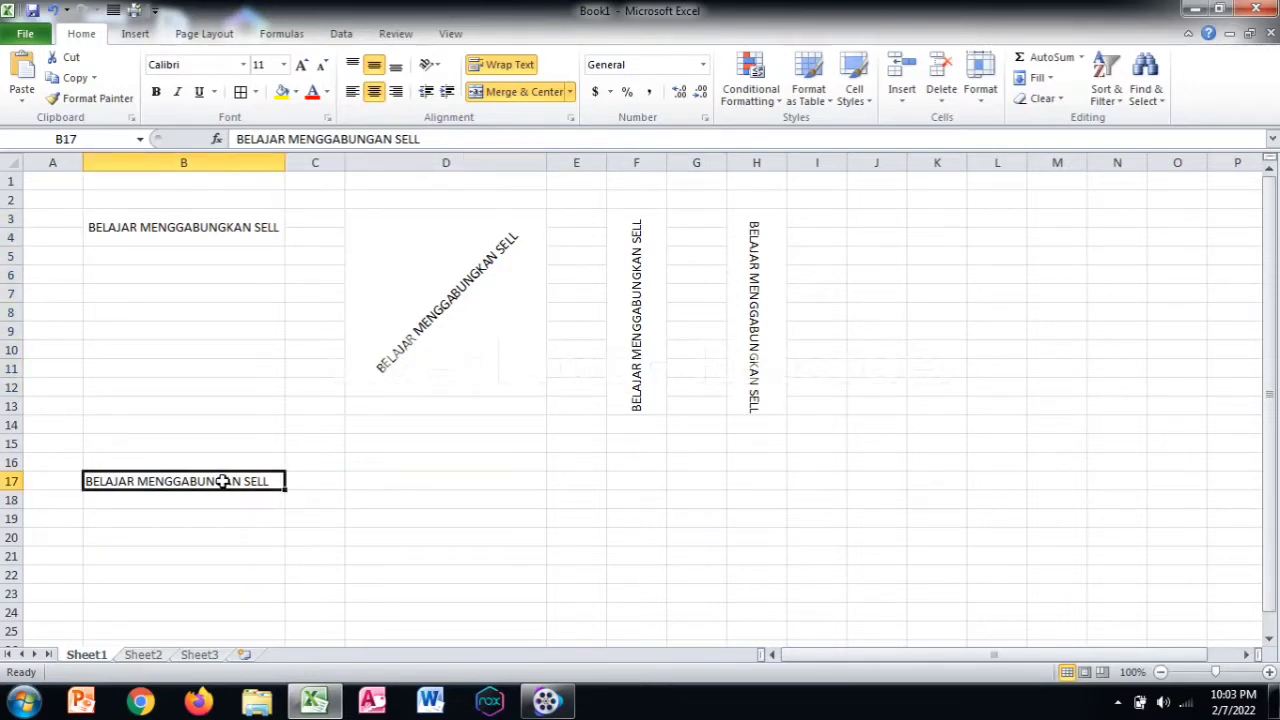
drag(222, 481, 226, 491)
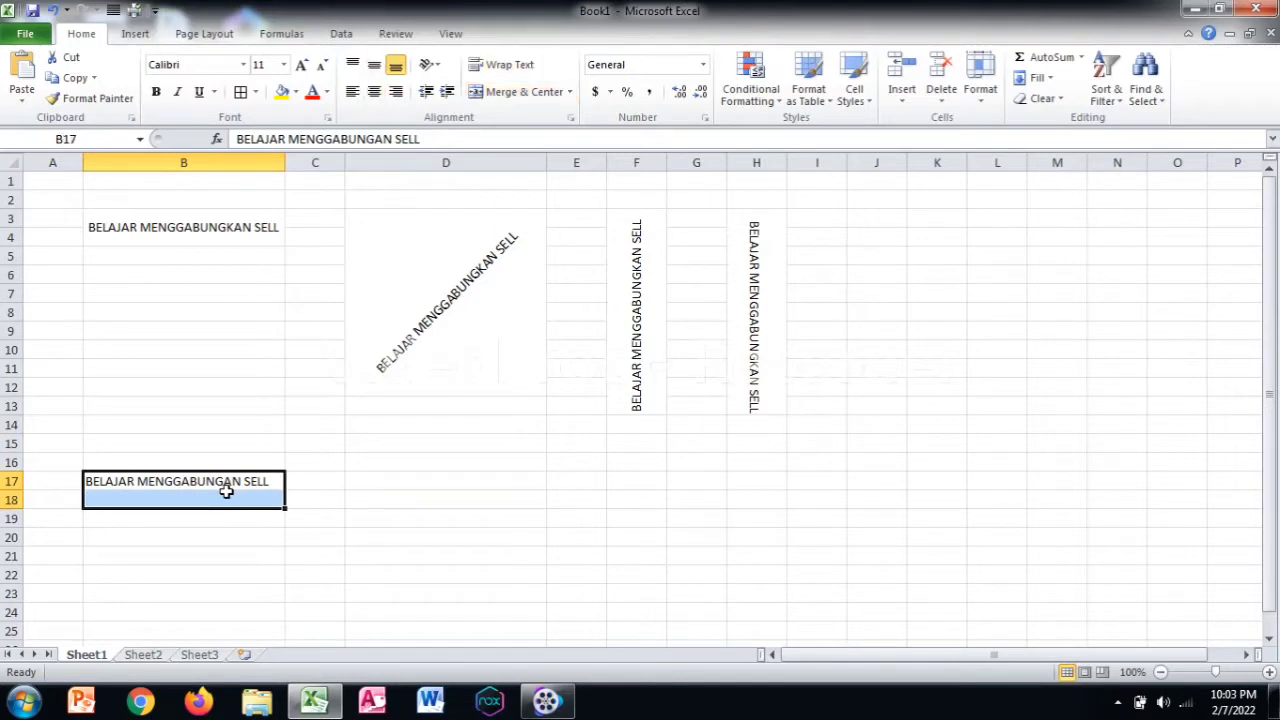
click(347, 510)
click(233, 481)
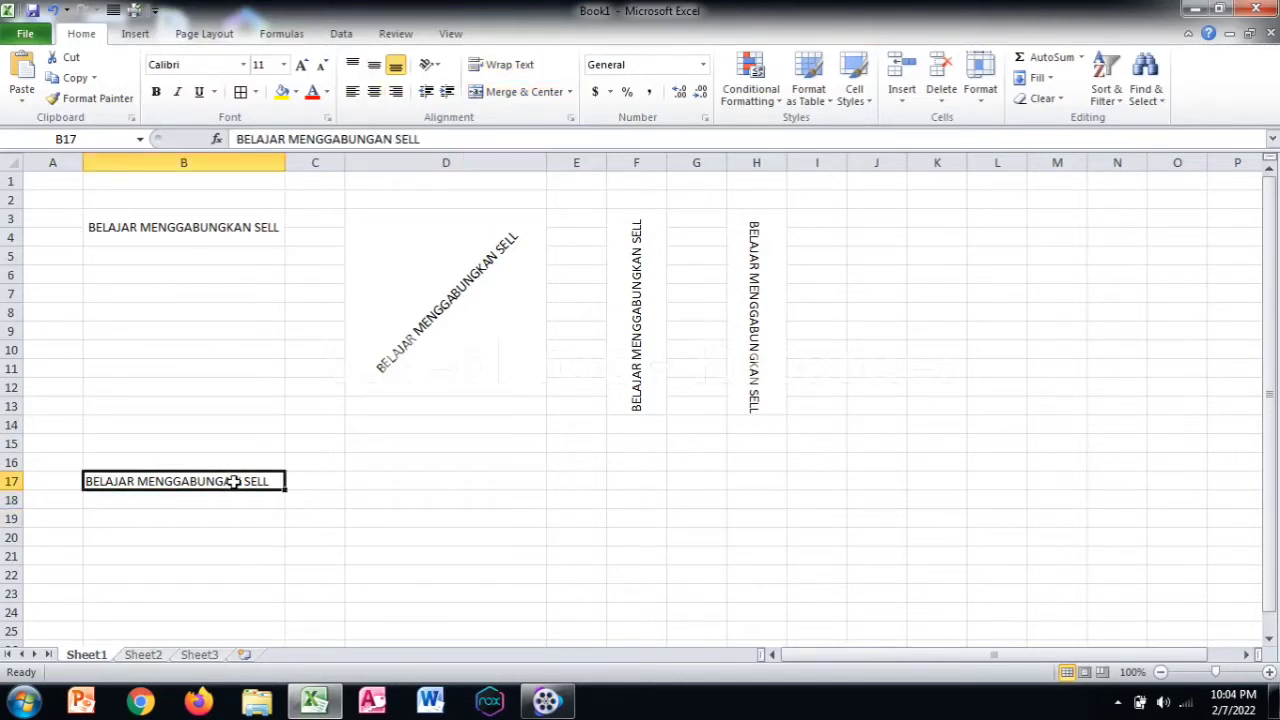
click(486, 534)
click(243, 482)
drag(242, 482, 244, 495)
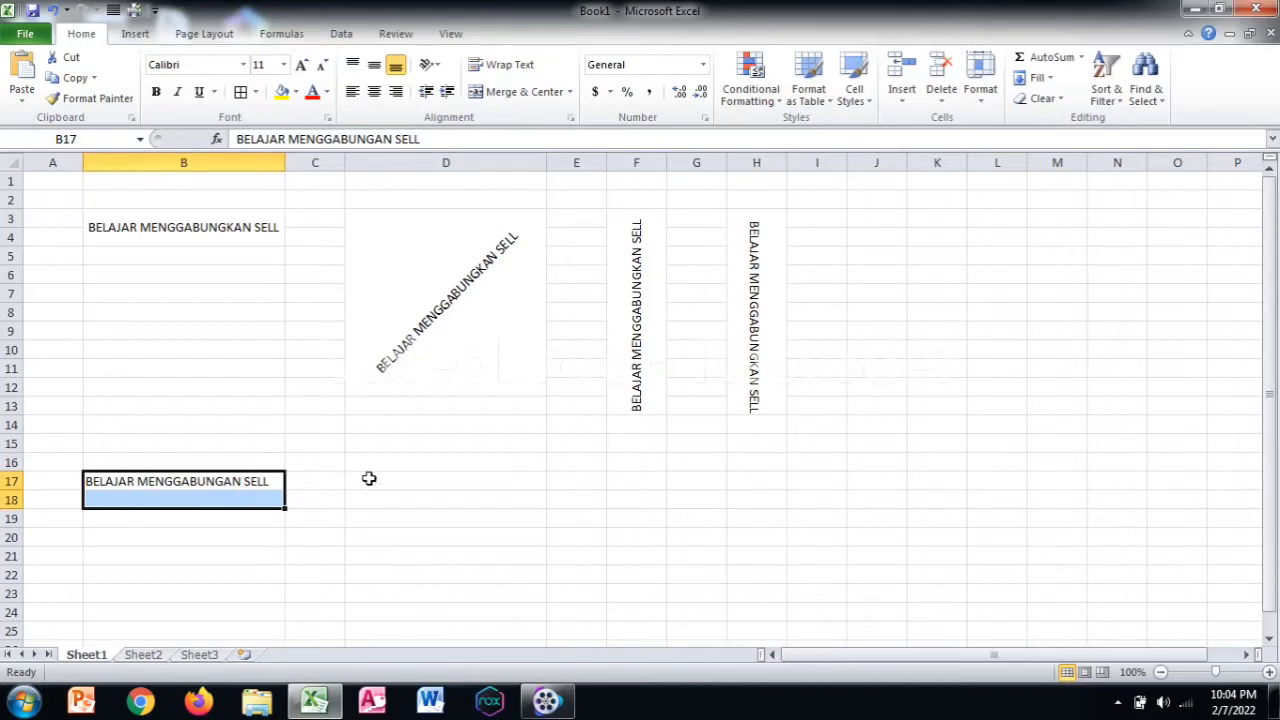
right_click(211, 486)
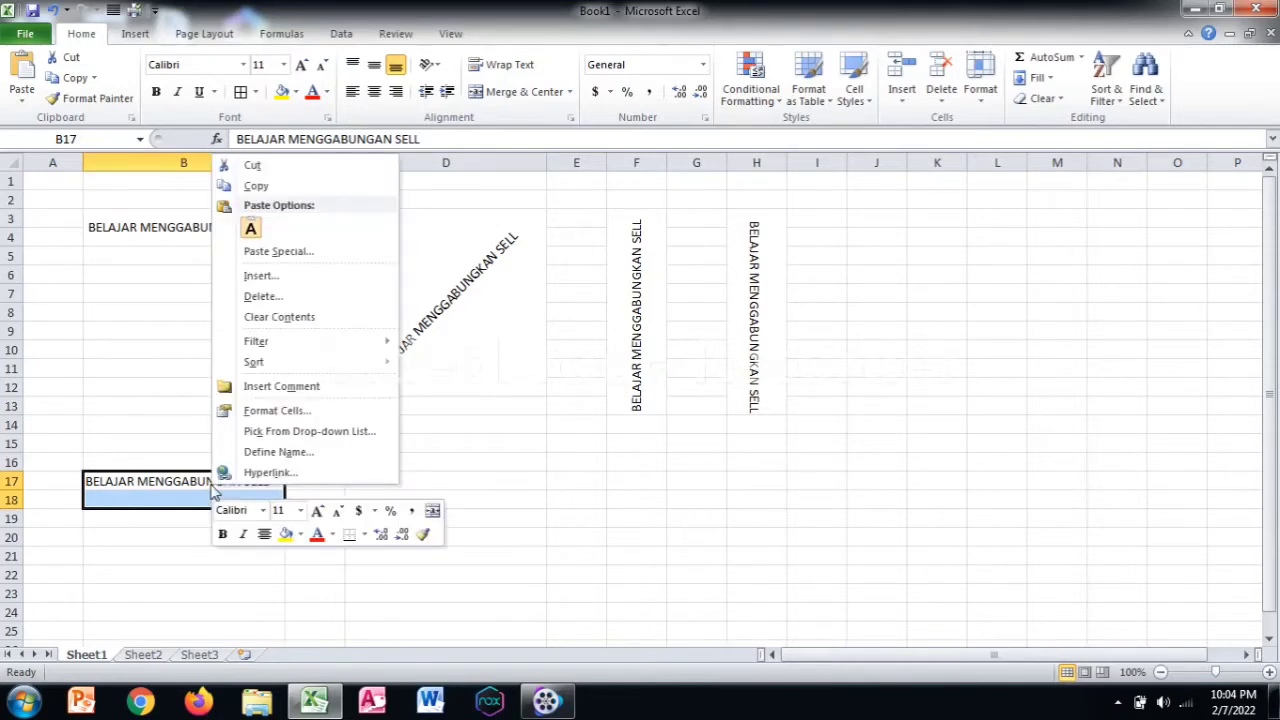
click(276, 411)
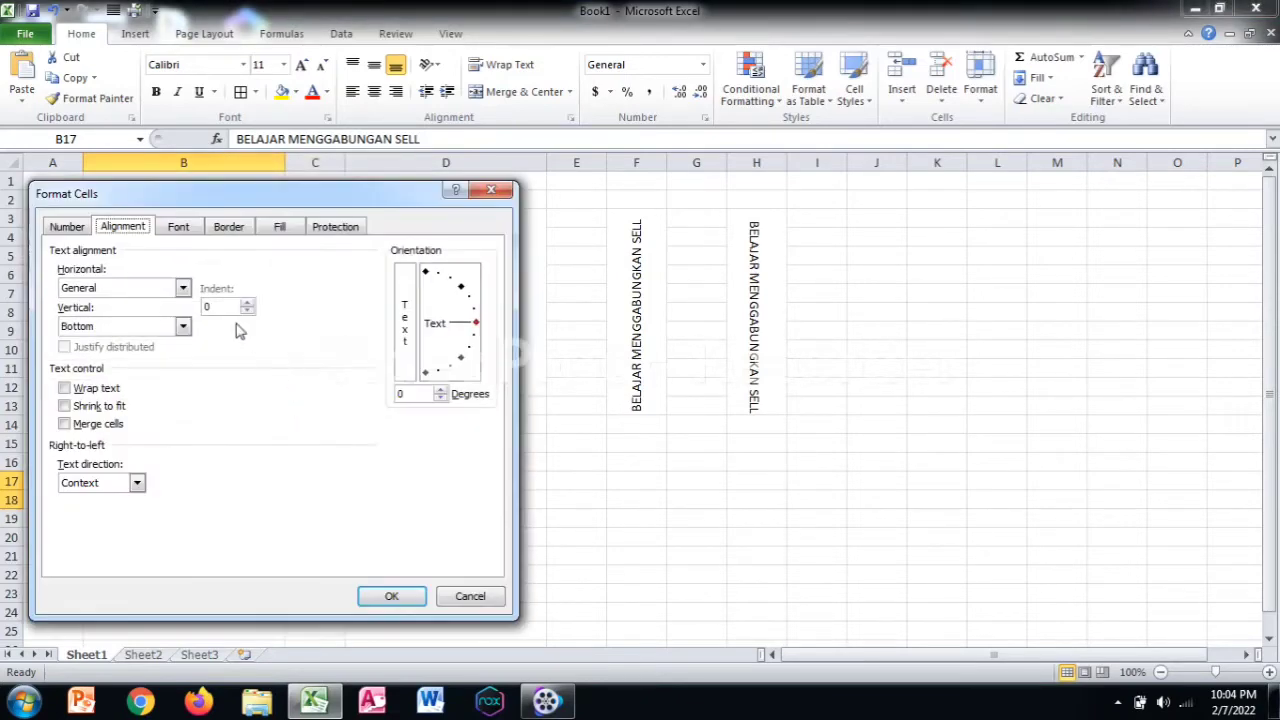
- Look through the number, alignment, font and border formatting options available for the selected range
click(84, 230)
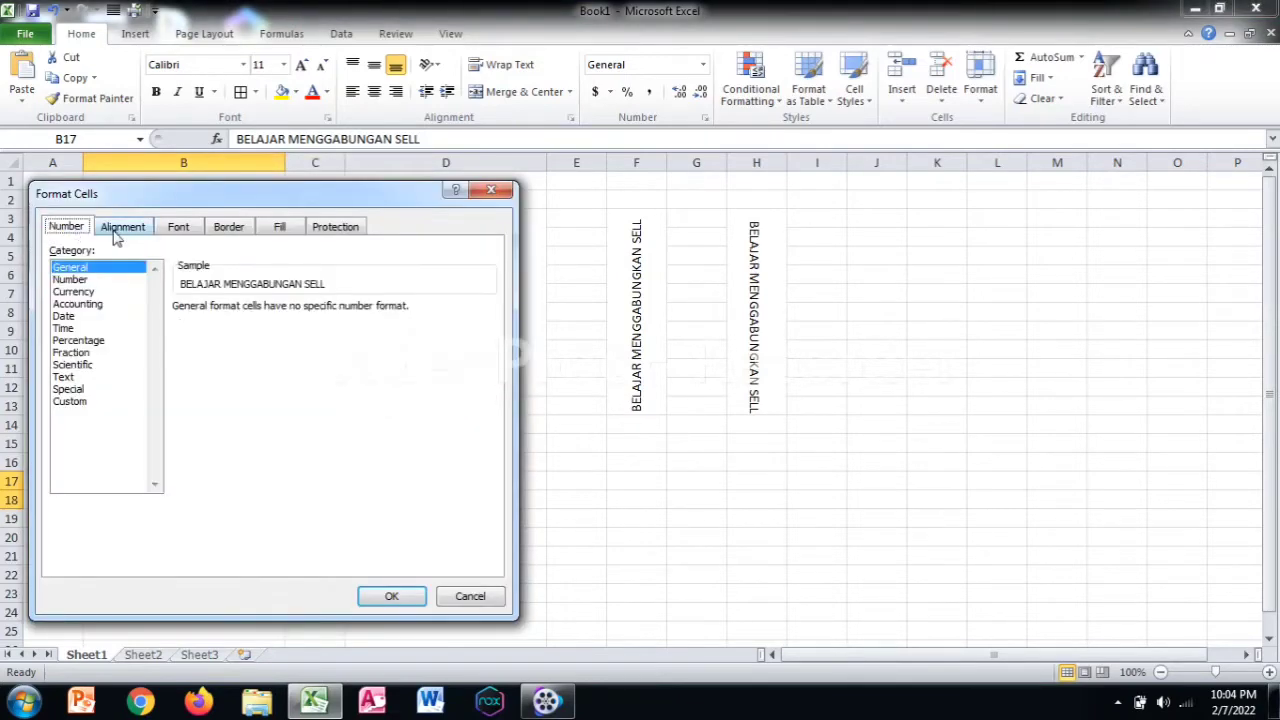
click(115, 234)
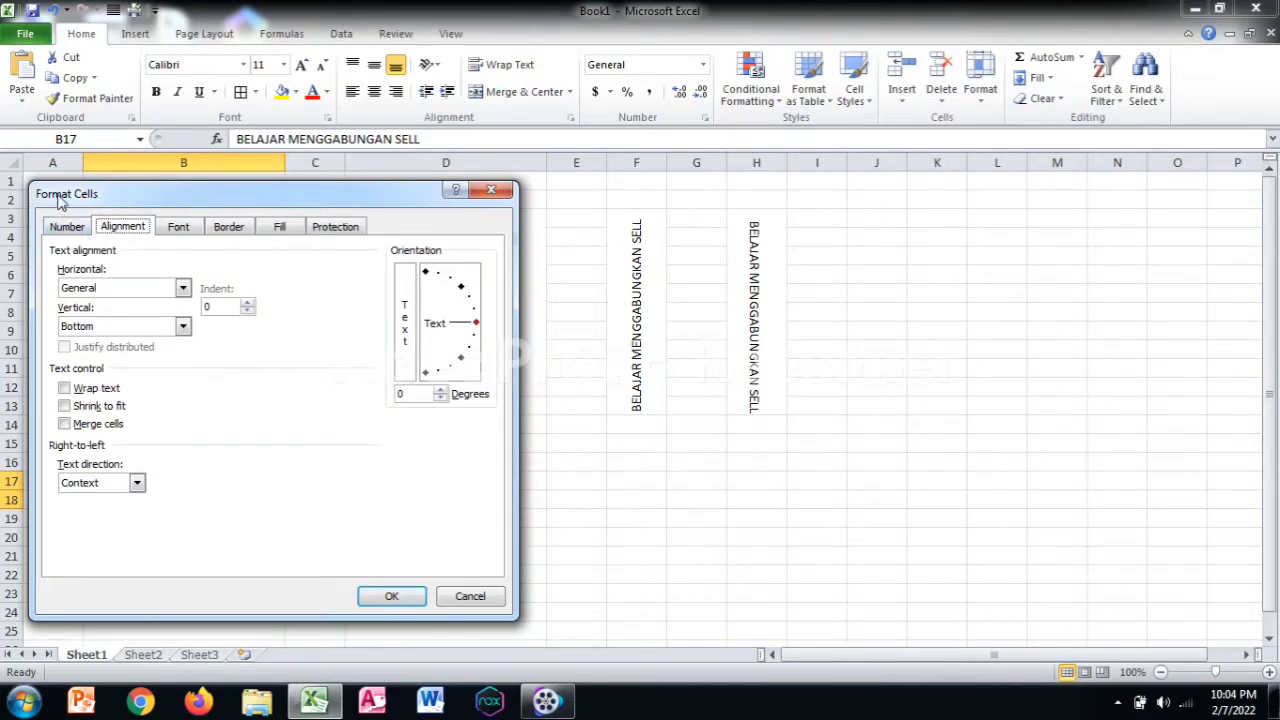
click(77, 228)
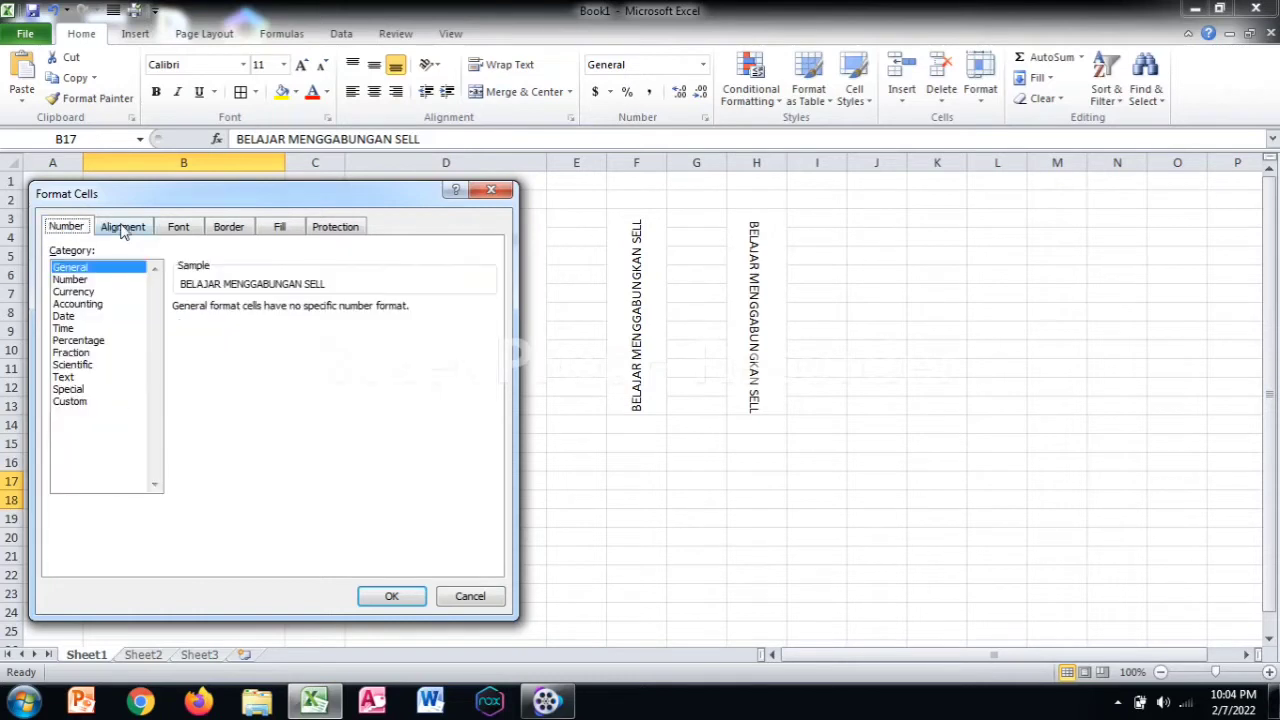
click(125, 230)
click(180, 232)
click(250, 230)
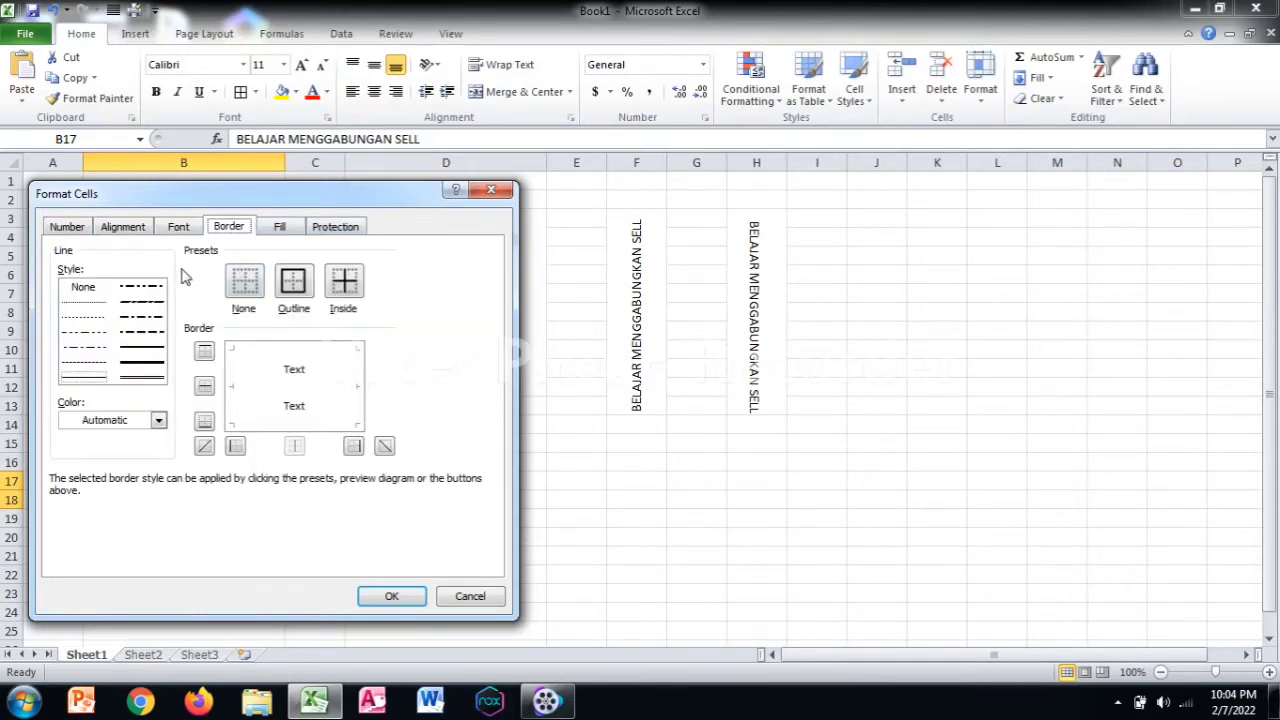
- Merge B17:B18 through its alignment settings, with horizontal and vertical alignment set to Center and text wrapping on
click(117, 229)
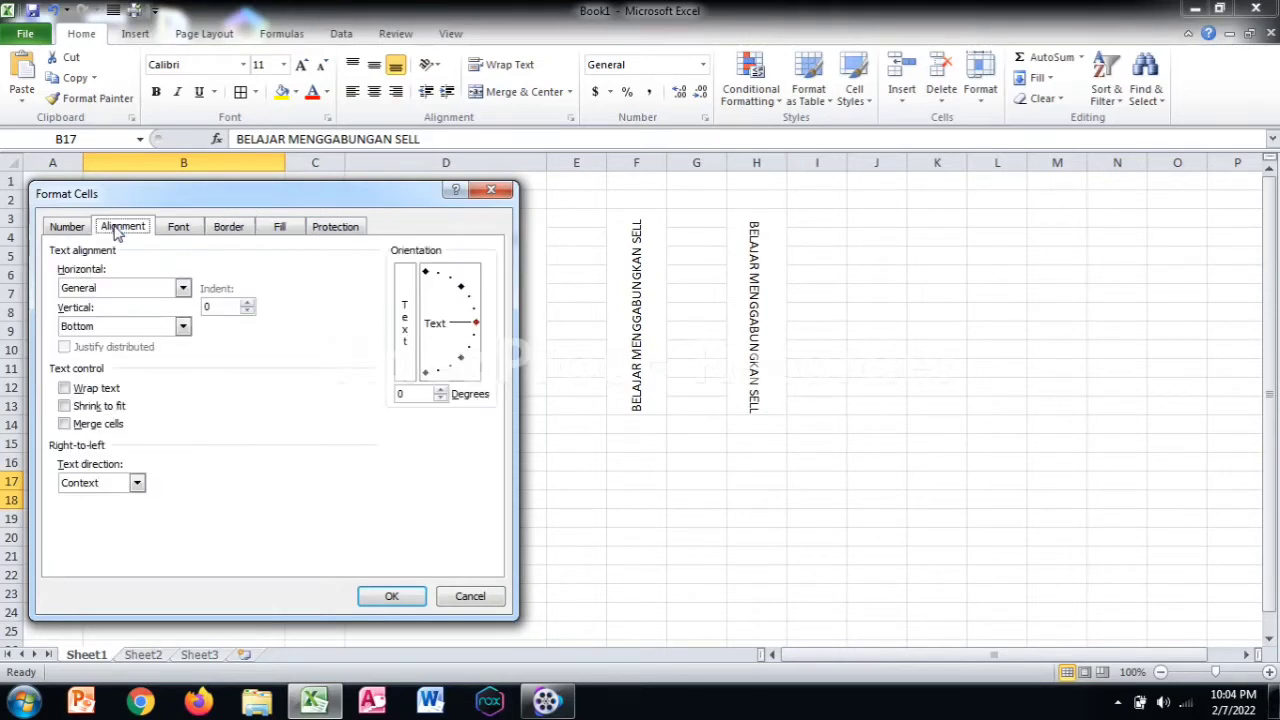
click(125, 289)
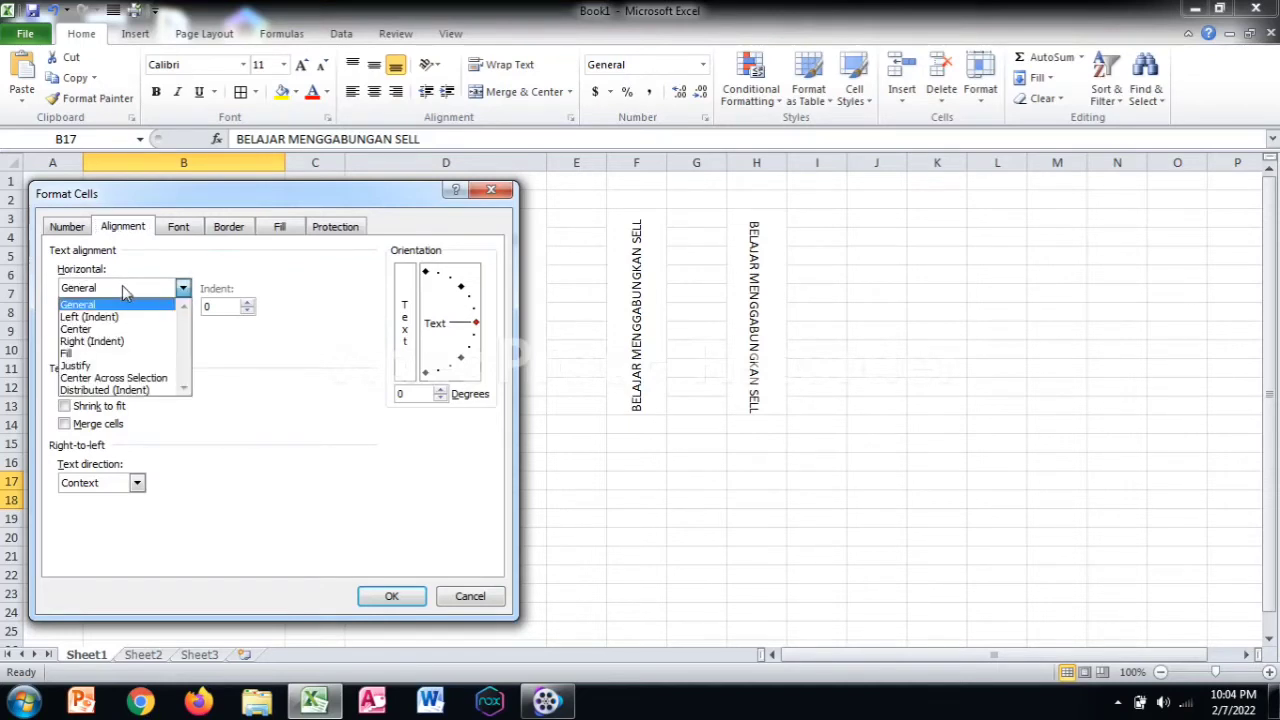
click(88, 326)
click(110, 326)
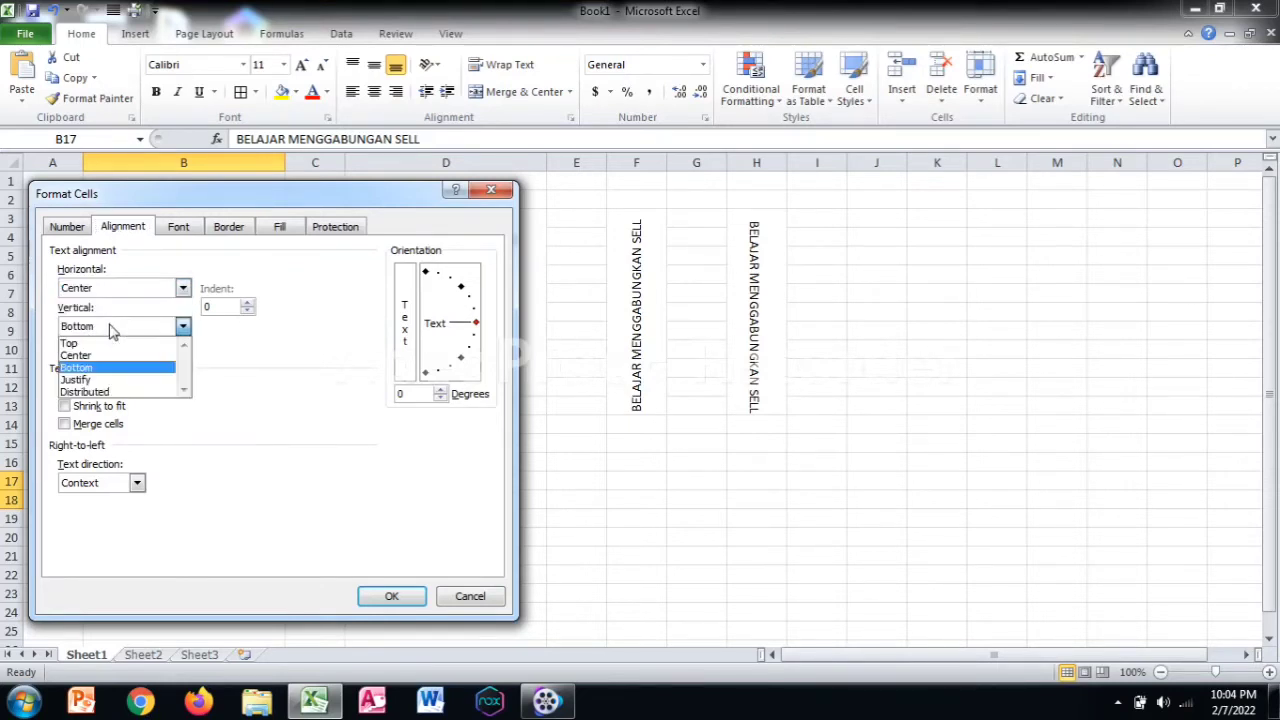
click(97, 356)
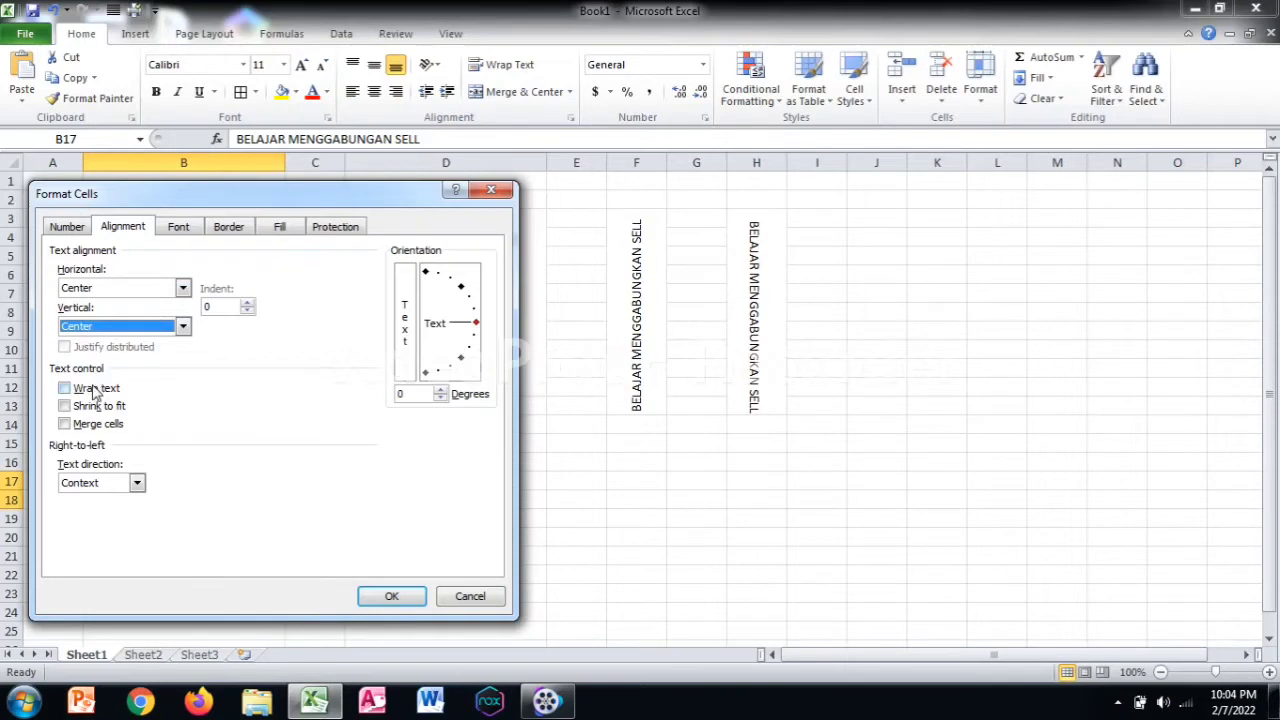
click(92, 390)
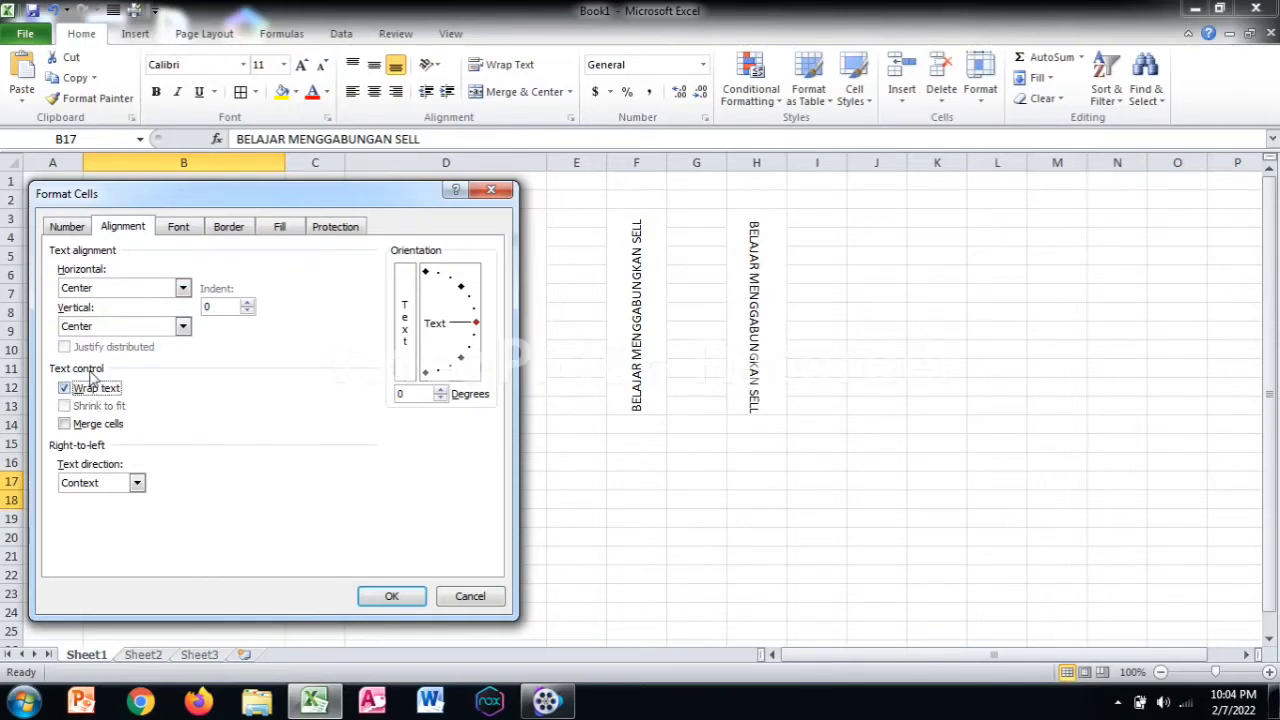
click(64, 425)
click(392, 596)
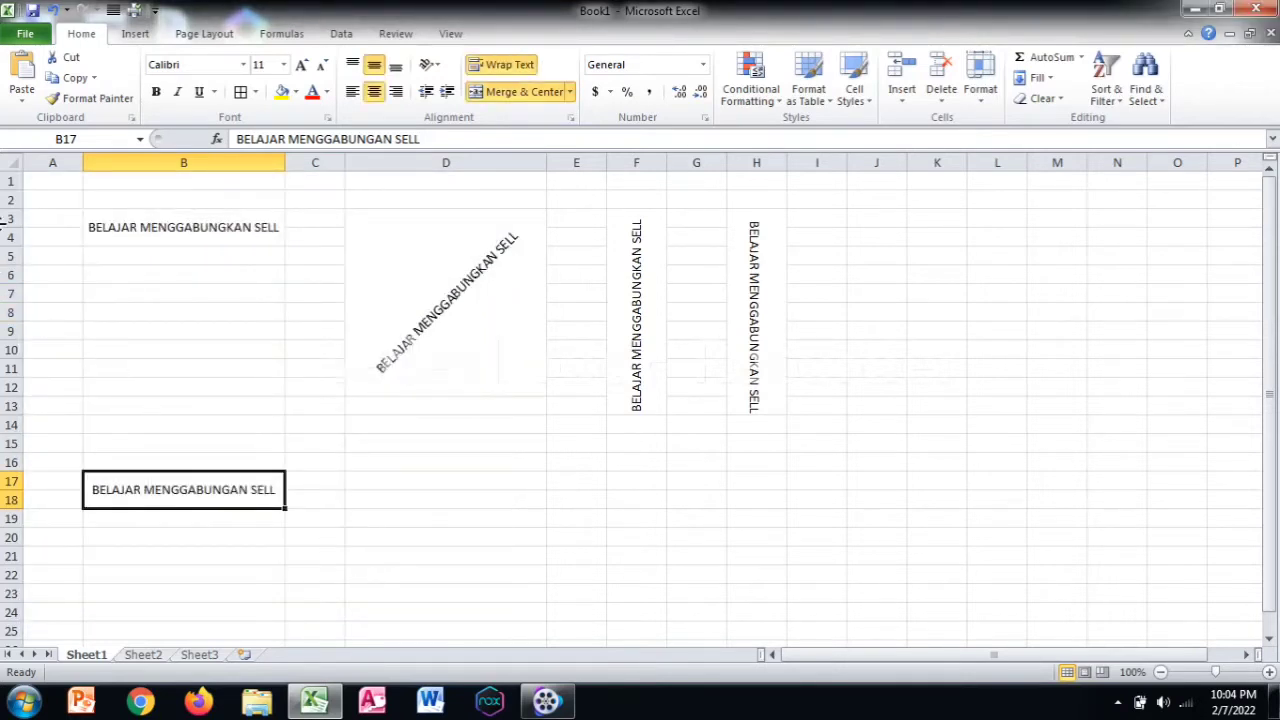
- Fill the merged example blocks B3:B4 and D3:D12 with yellow
click(95, 229)
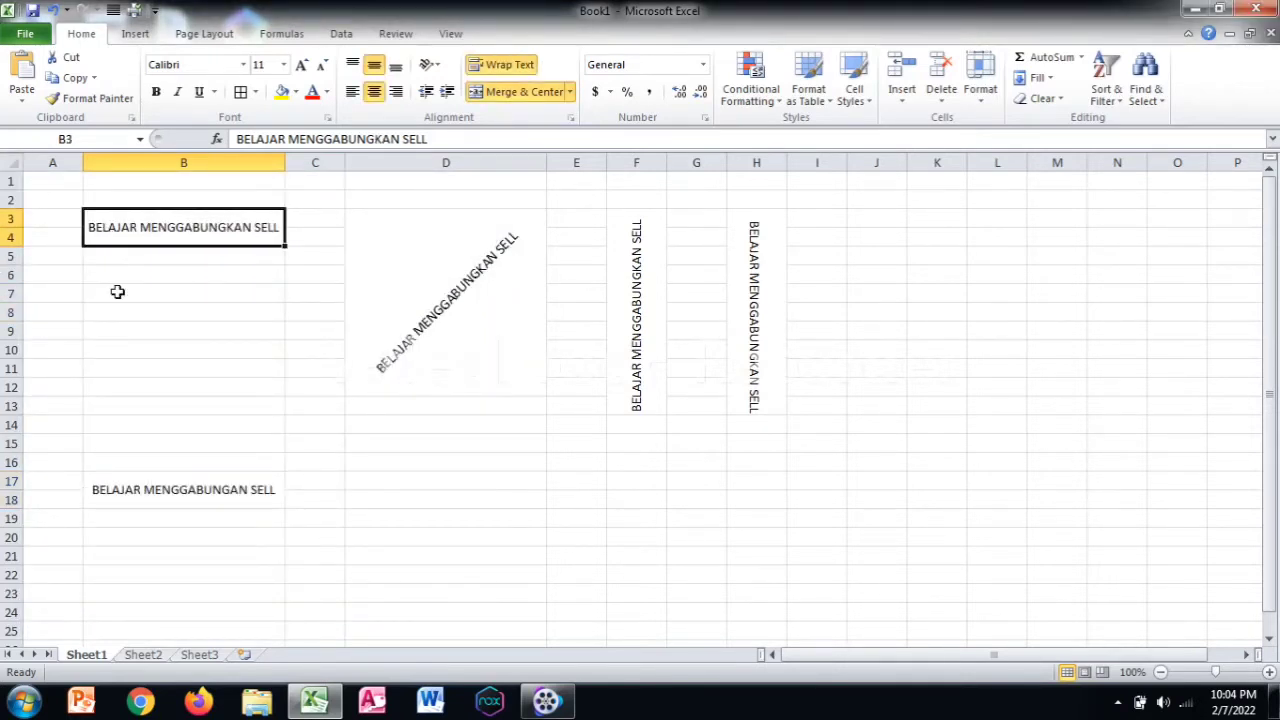
click(282, 91)
click(422, 386)
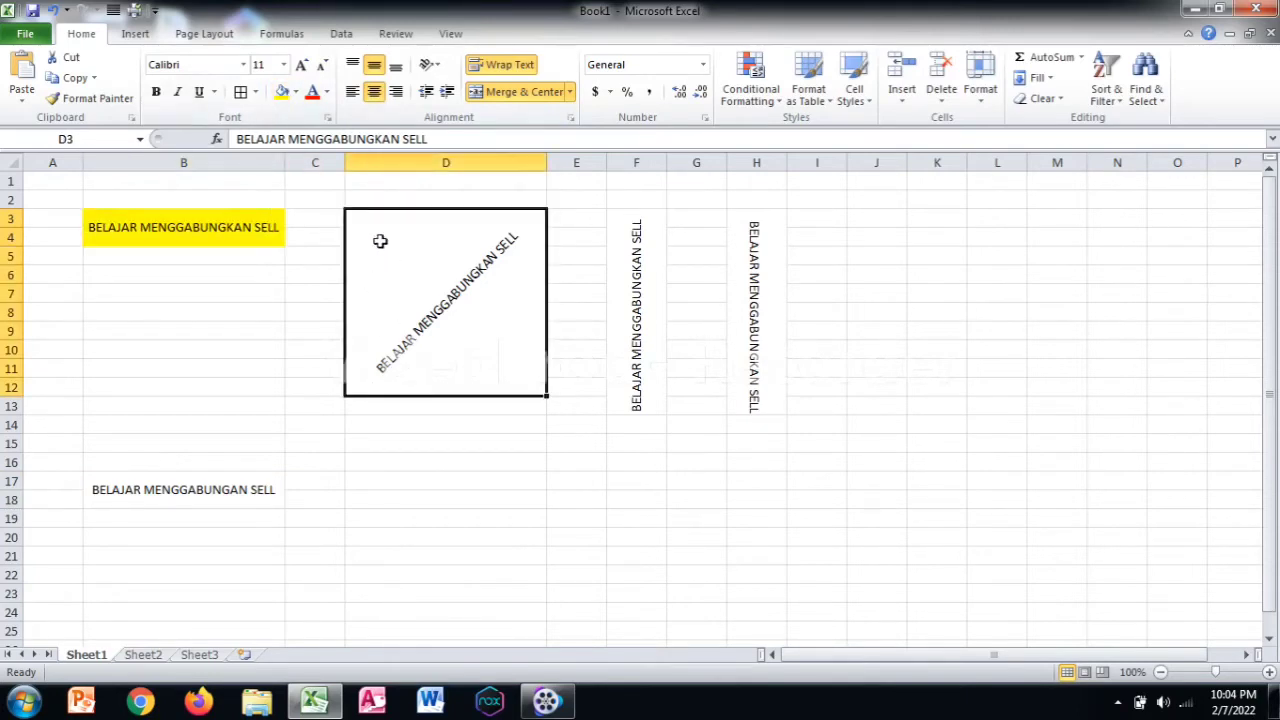
click(281, 92)
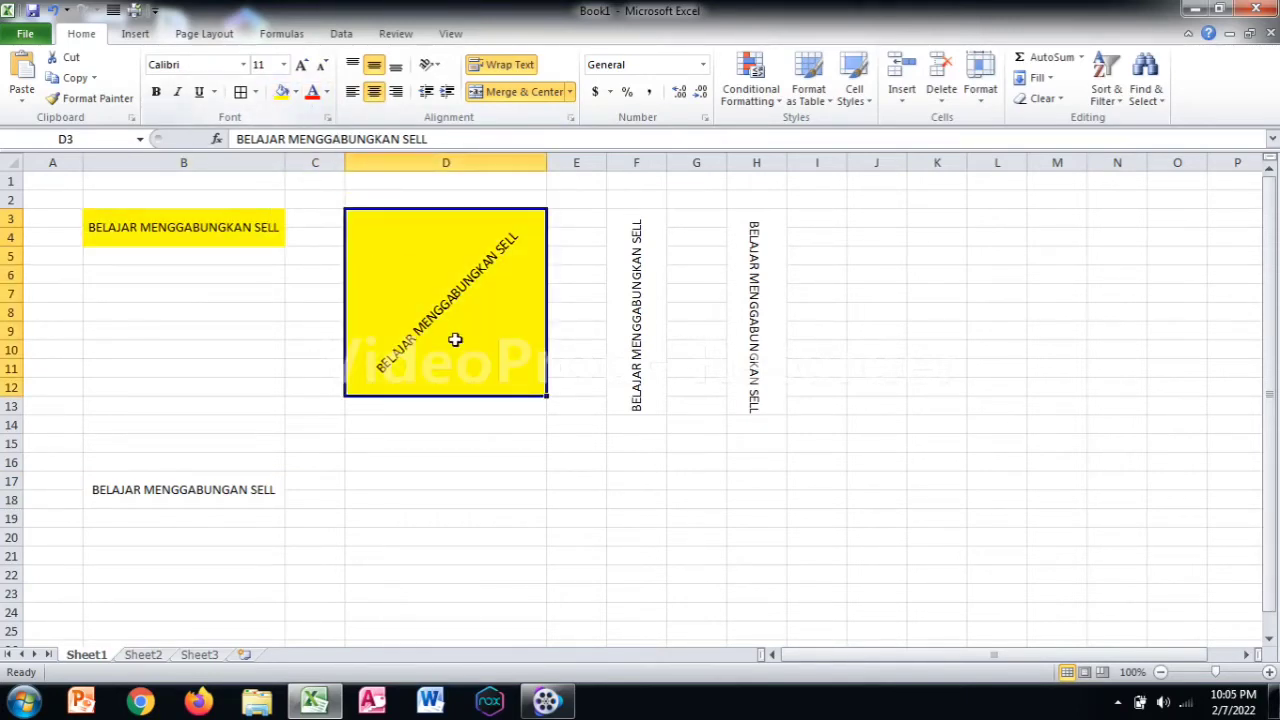
scroll(459, 285, down, 1)
scroll(459, 282, up, 1)
drag(305, 226, 325, 409)
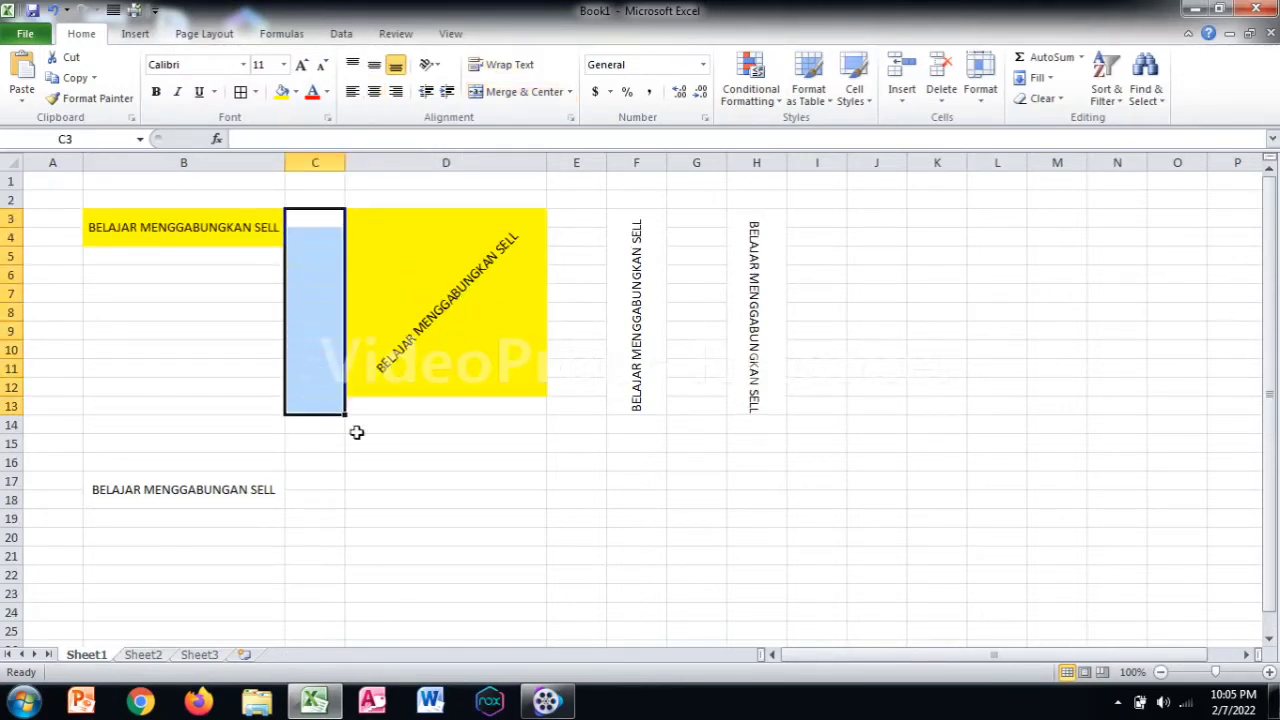
- Enter the text "BELAJAR MENGGABUNGKAN SELL" in cell D17
click(389, 478)
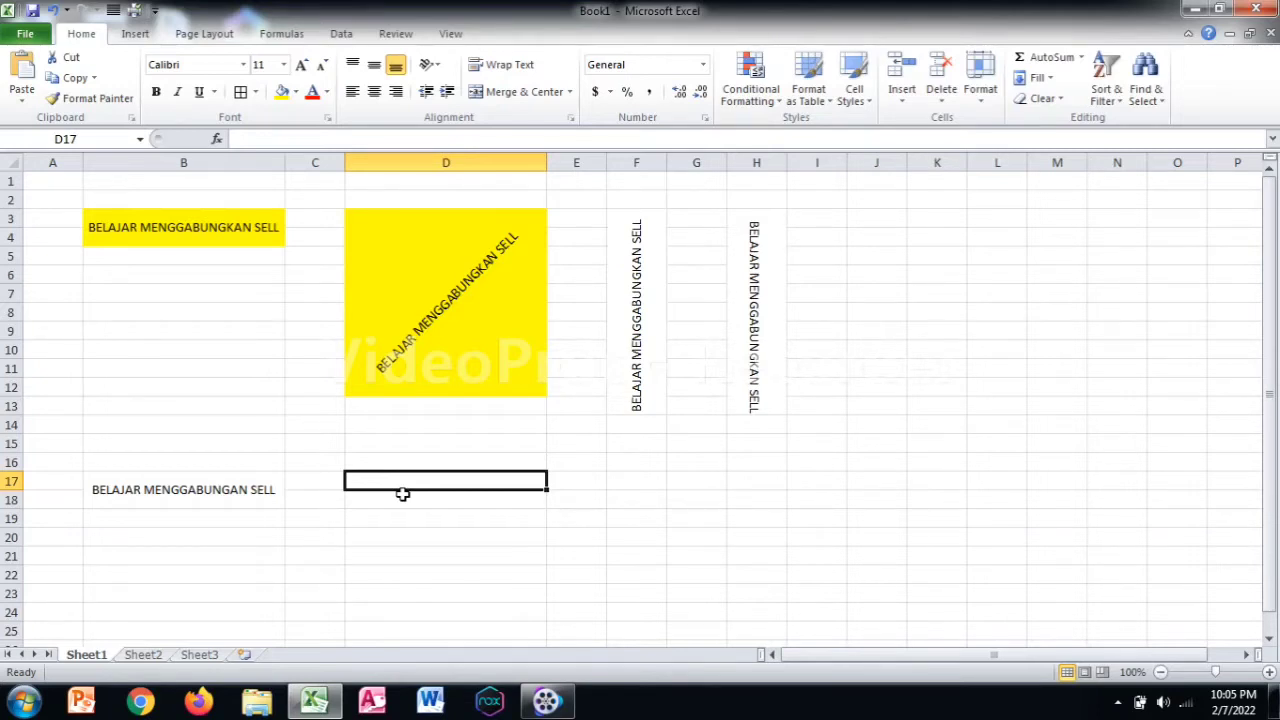
text(BELAJAR)
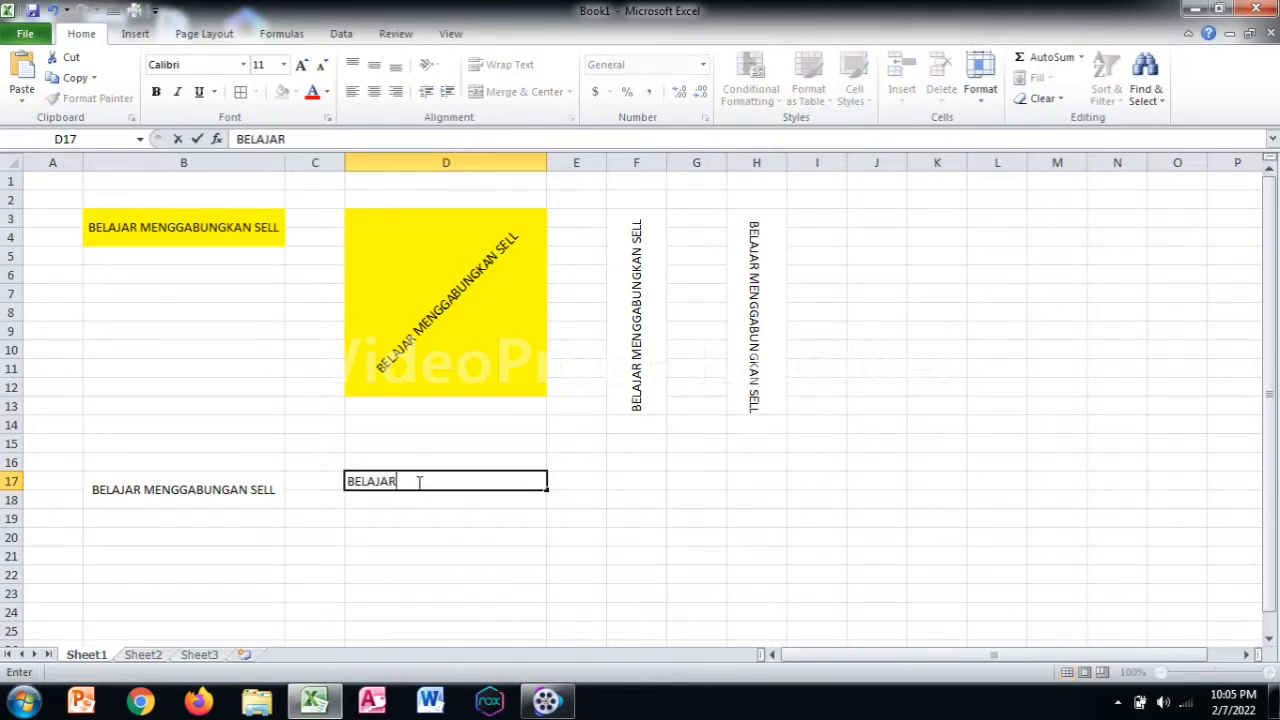
text( MENGGAB)
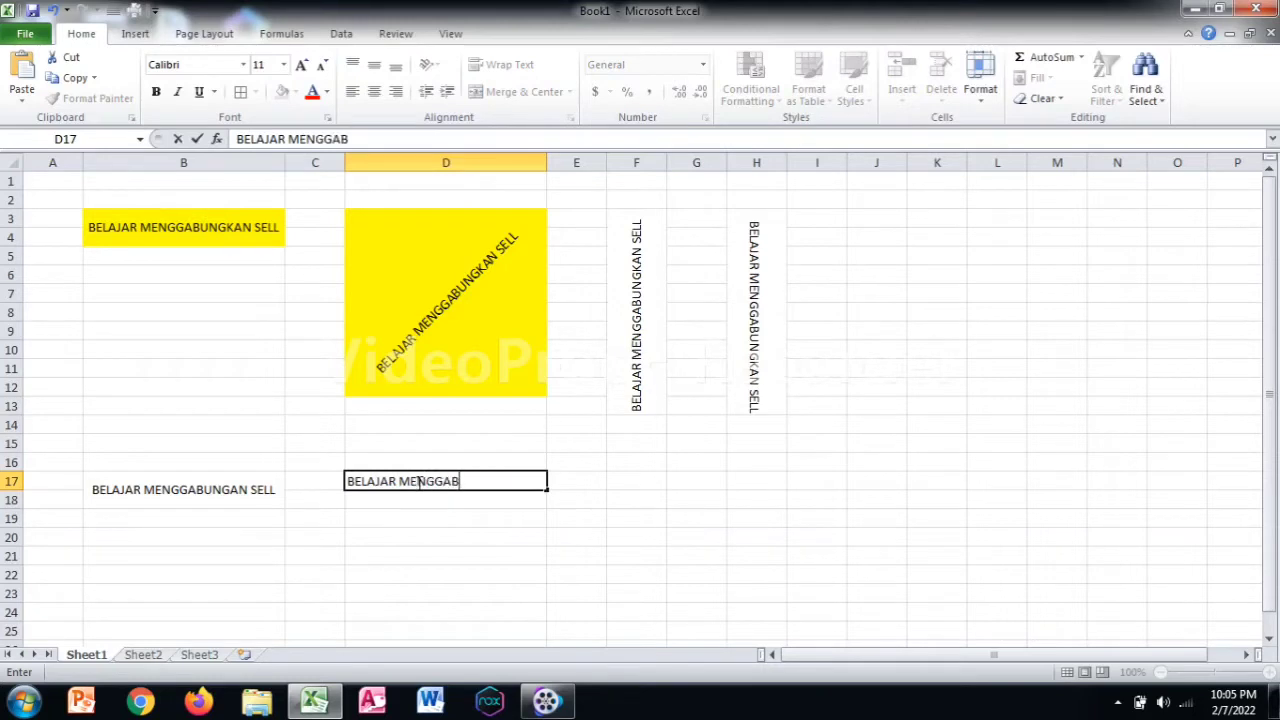
text(UNGKA)
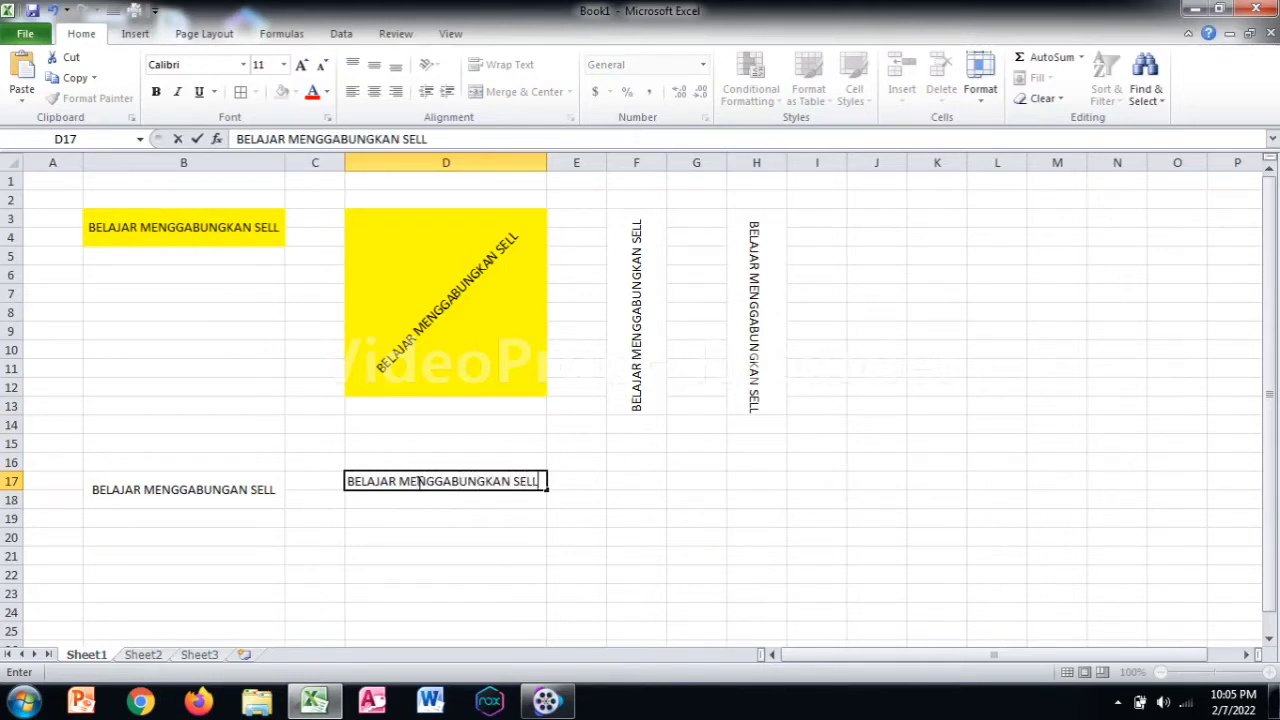
text(N SELL)
click(693, 556)
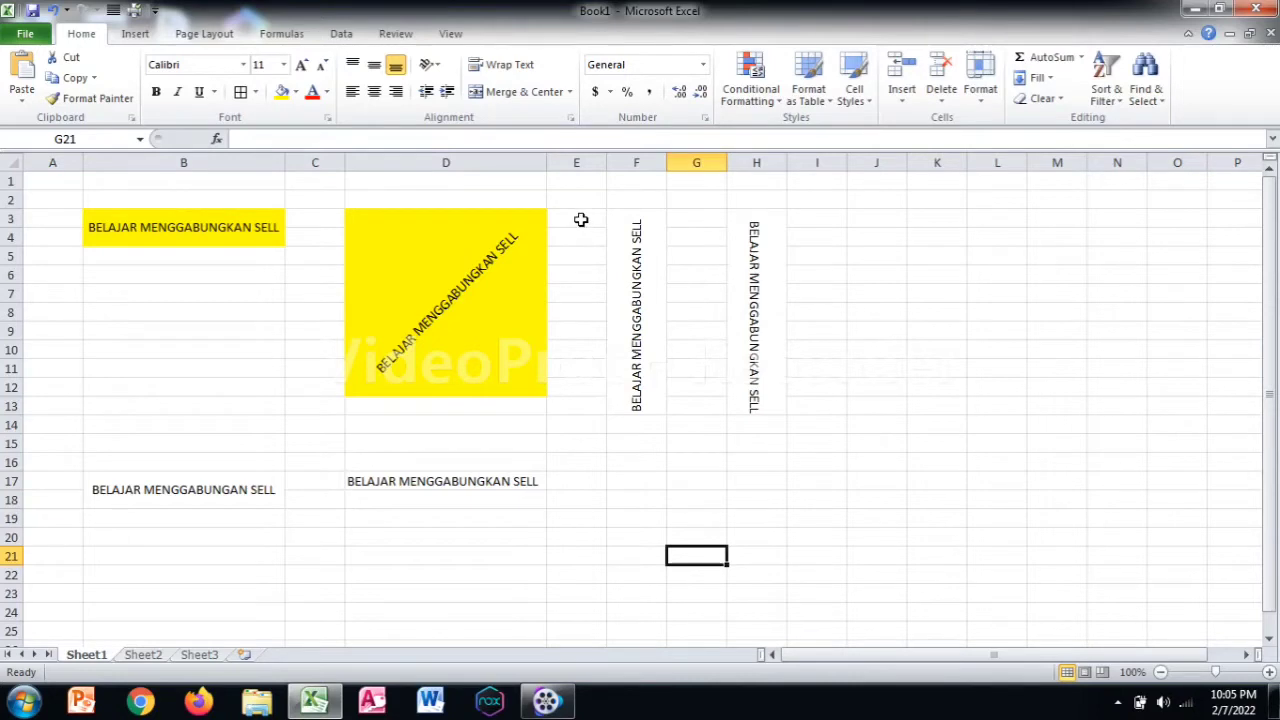
- Select D17:D26, using the same number of rows as the yellow block D3:D12, and open its Format Cells settings
drag(581, 219, 577, 385)
scroll(570, 385, down, 2)
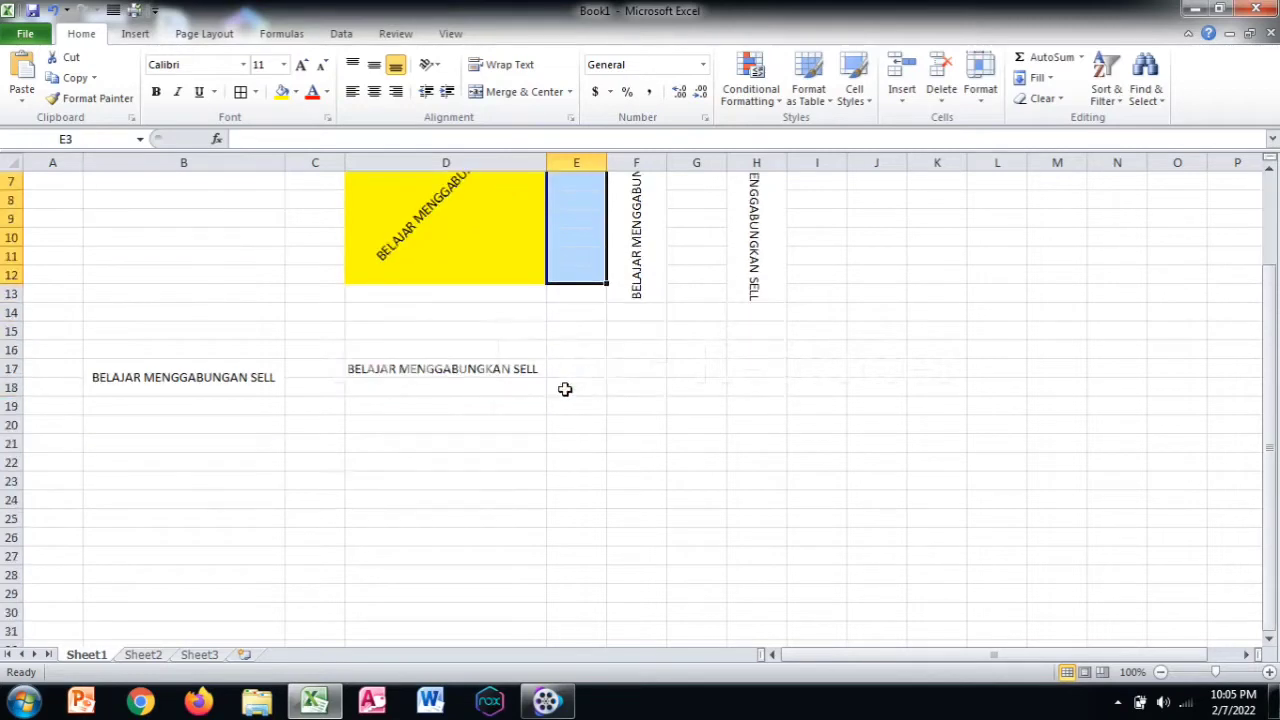
click(421, 366)
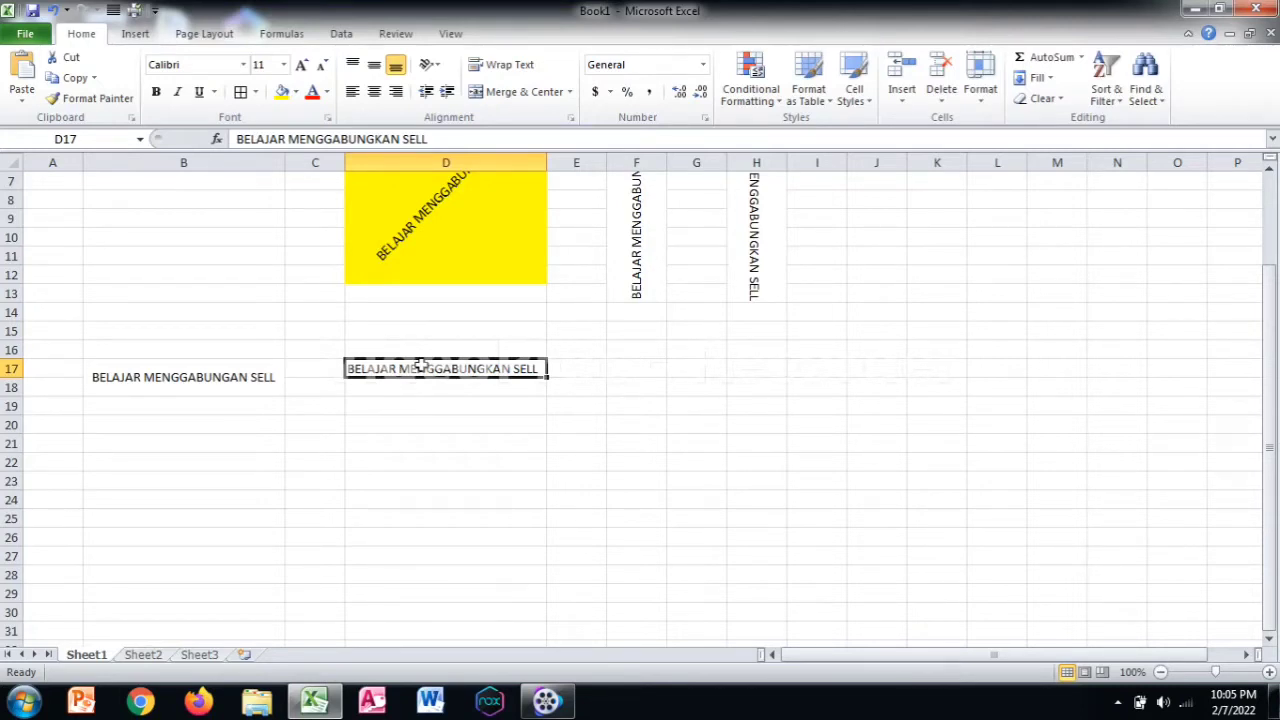
drag(421, 366, 400, 531)
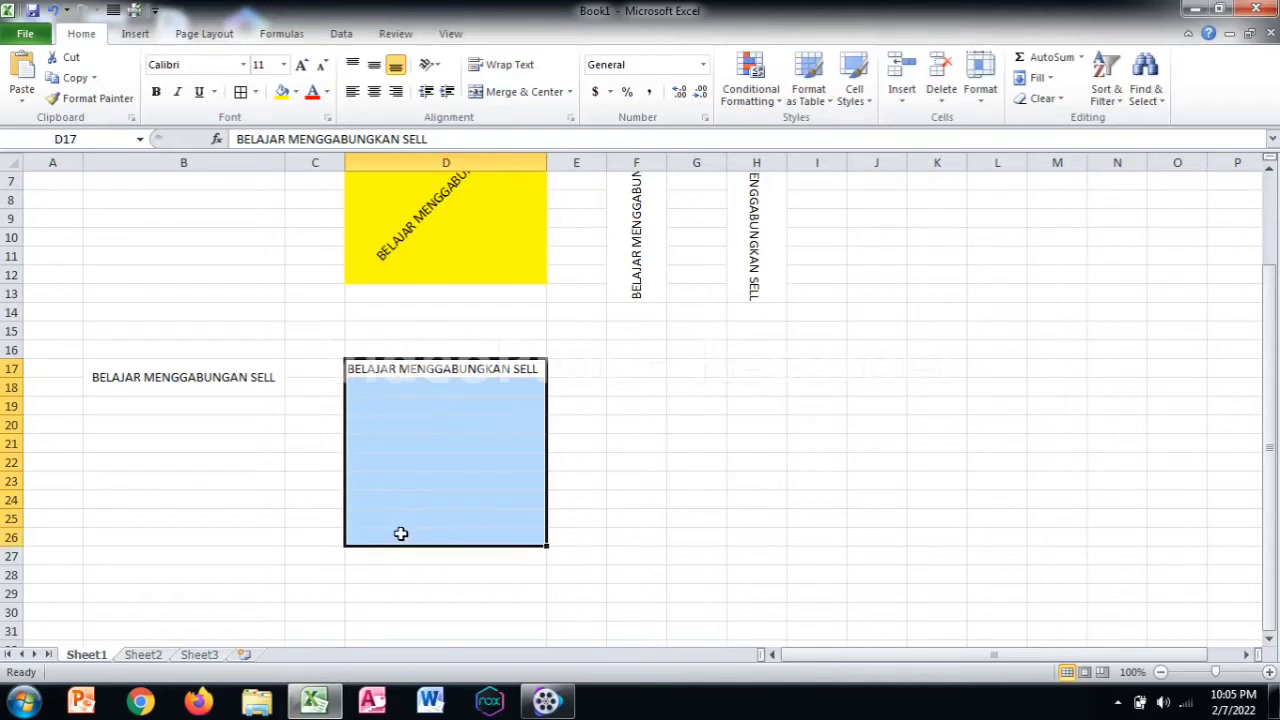
right_click(451, 437)
click(514, 368)
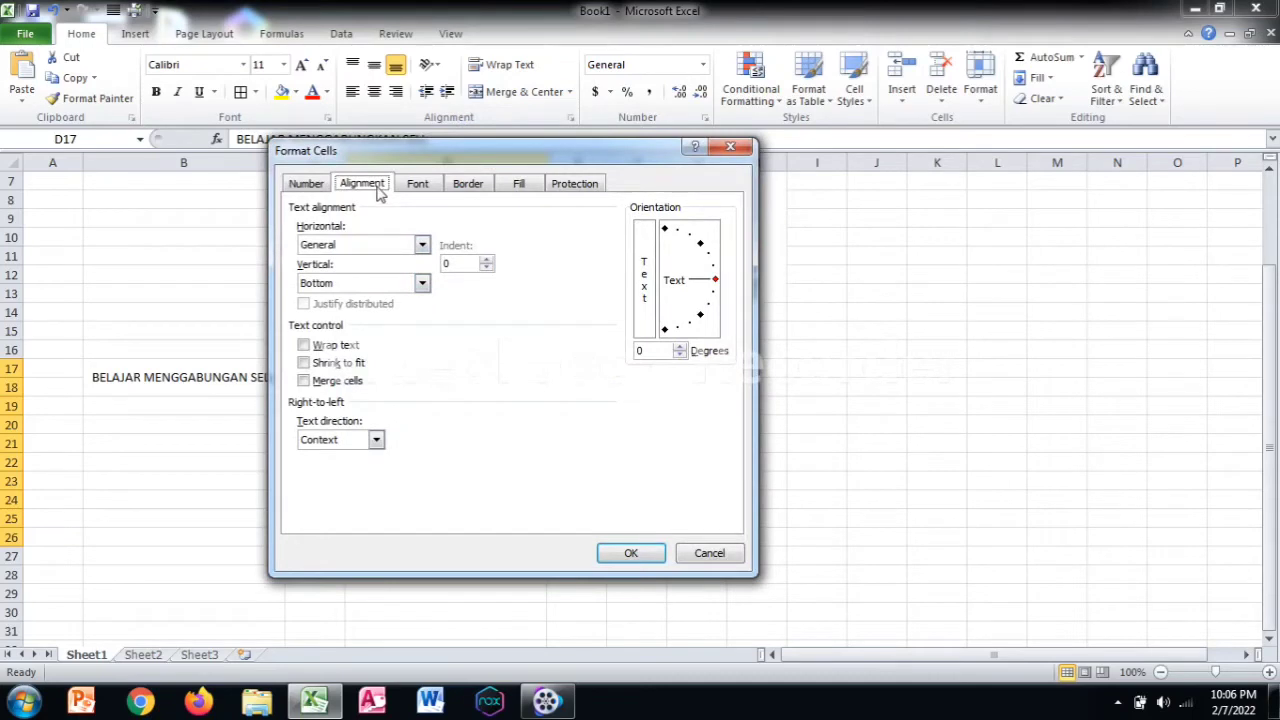
- Set horizontal and vertical alignment to Center for D17:D26 and turn on text wrapping and cell merging
click(363, 251)
click(335, 280)
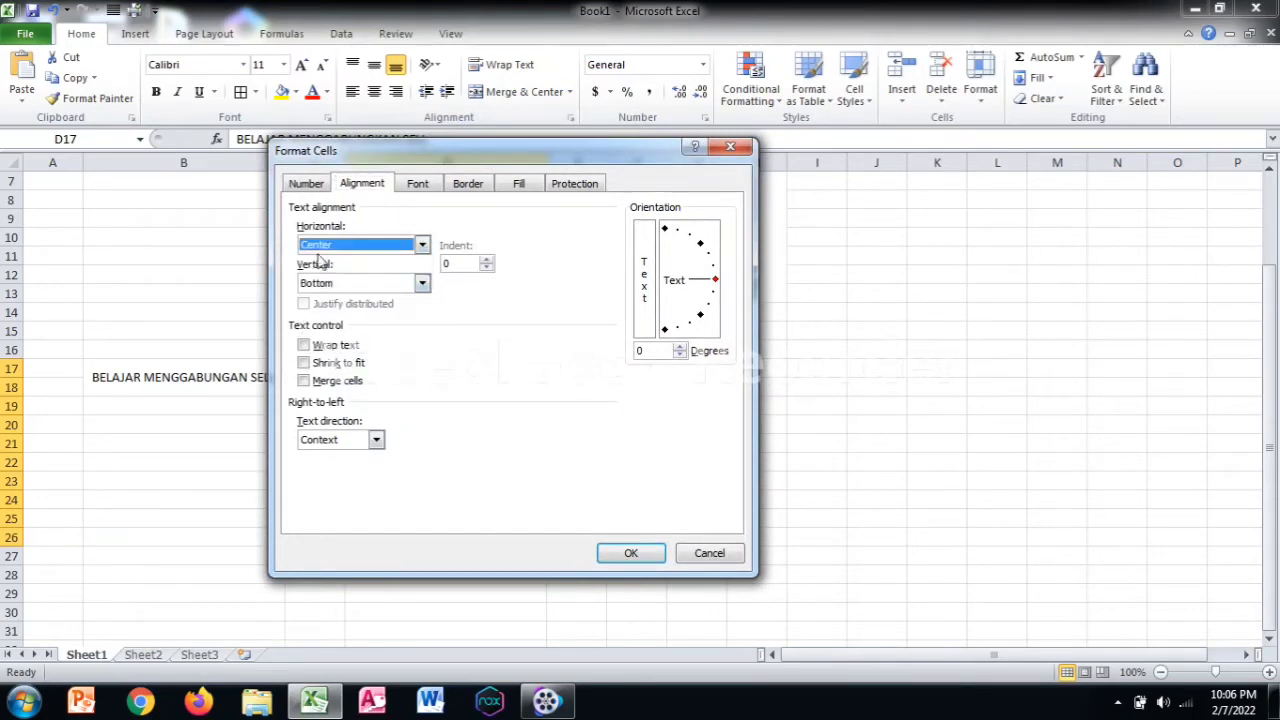
click(324, 283)
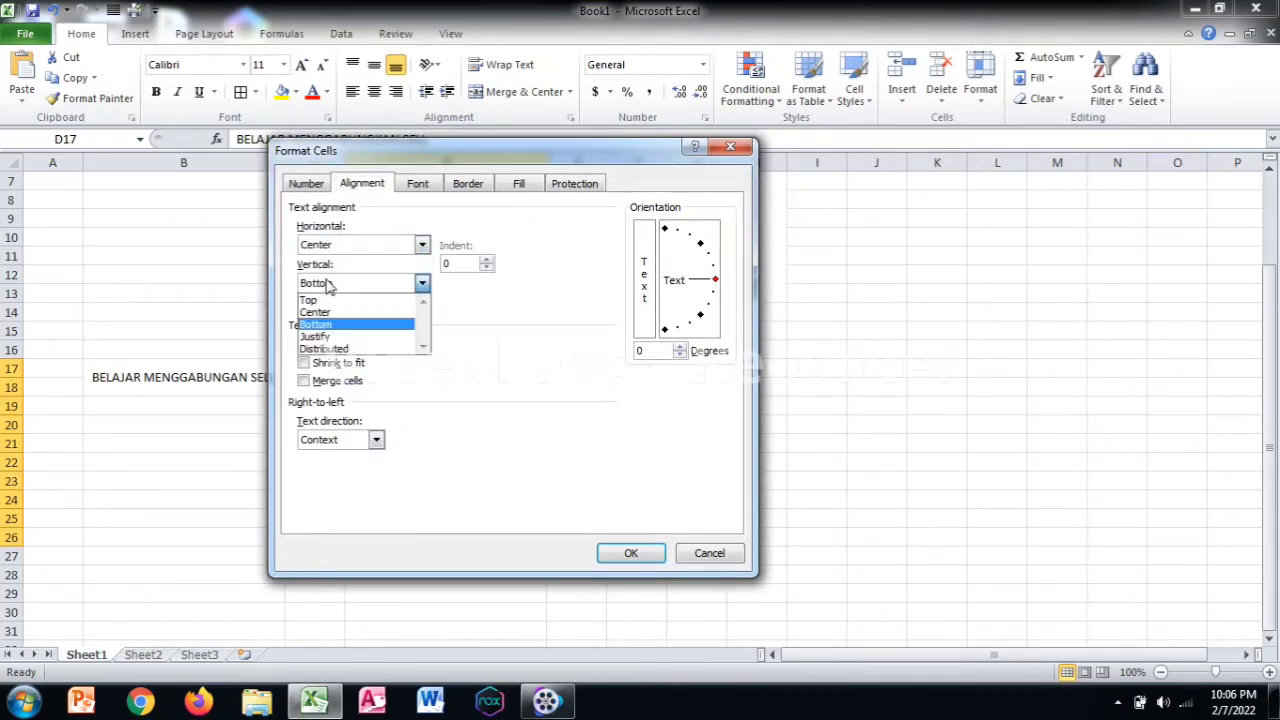
click(328, 312)
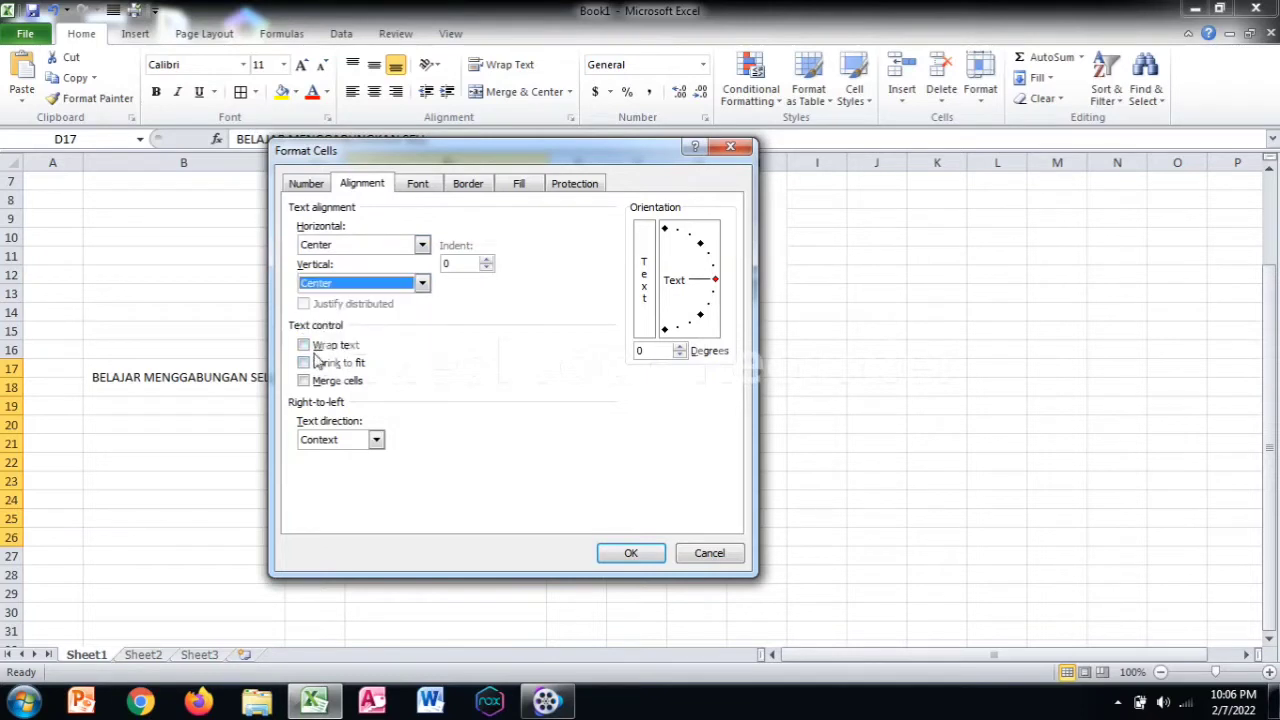
click(310, 346)
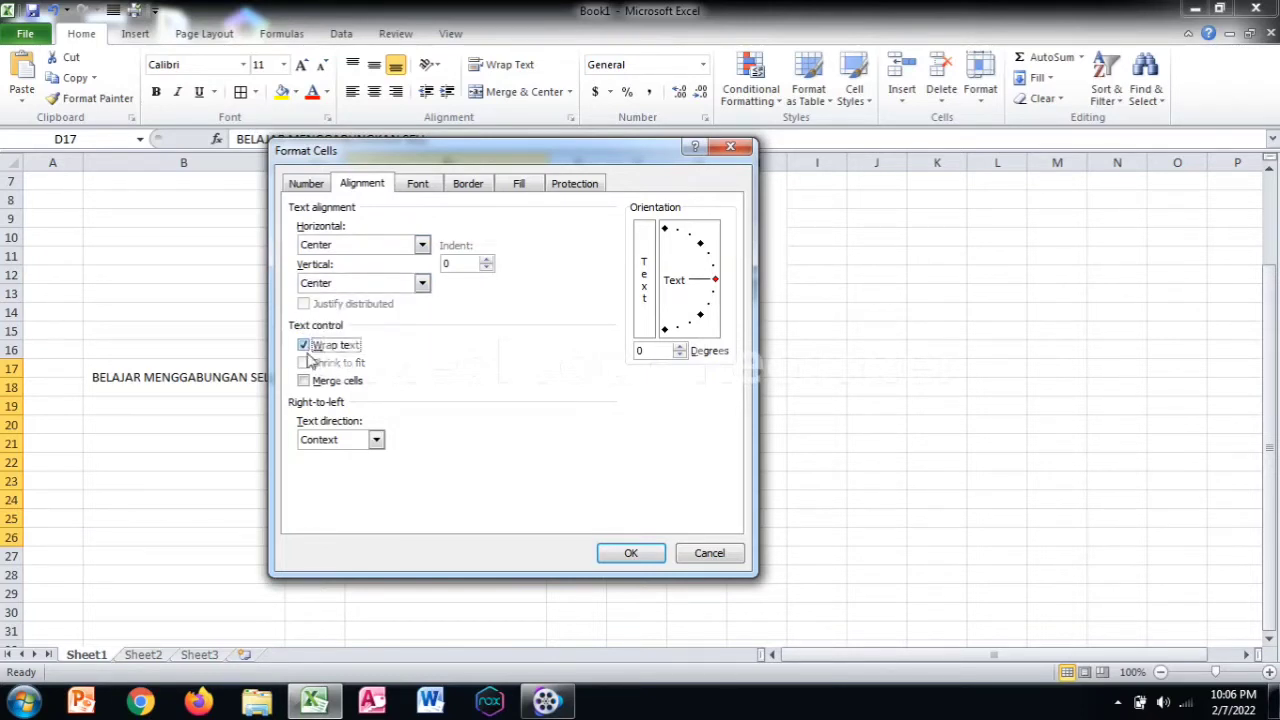
click(304, 382)
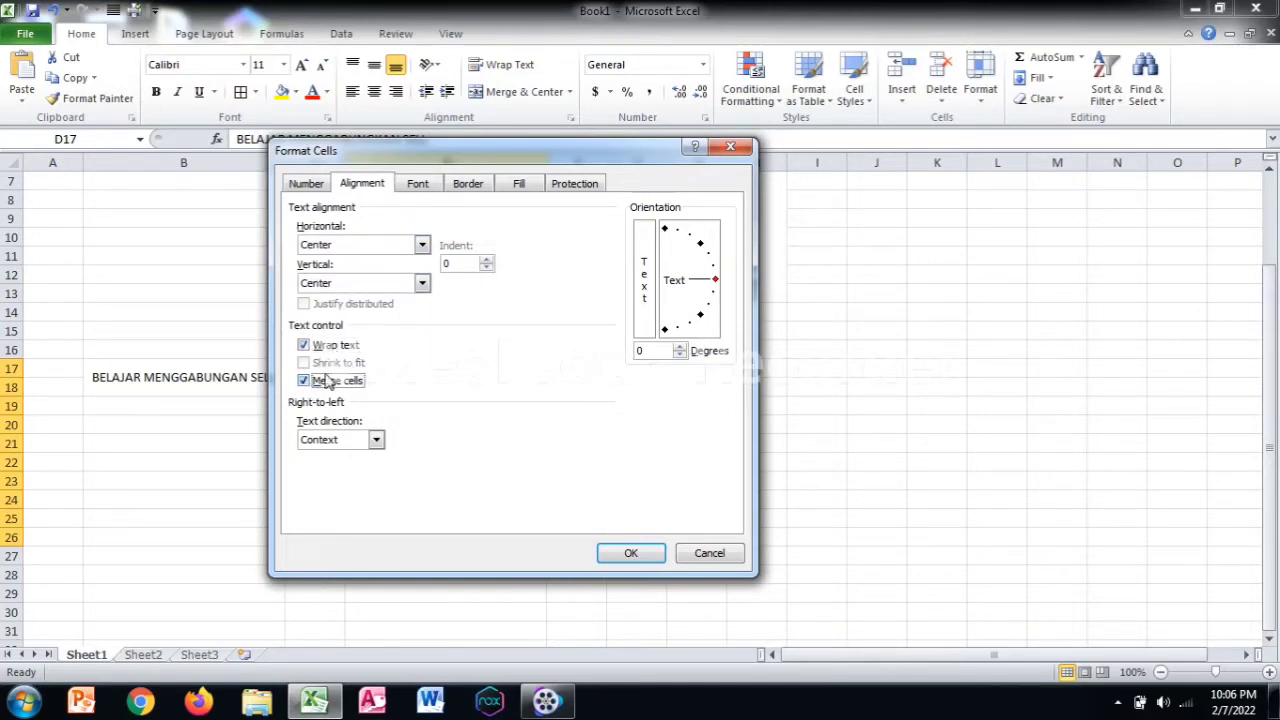
- Set the text orientation of D17:D26 to 45 degrees, apply the formatting and compare the block with the yellow example
drag(558, 150, 903, 181)
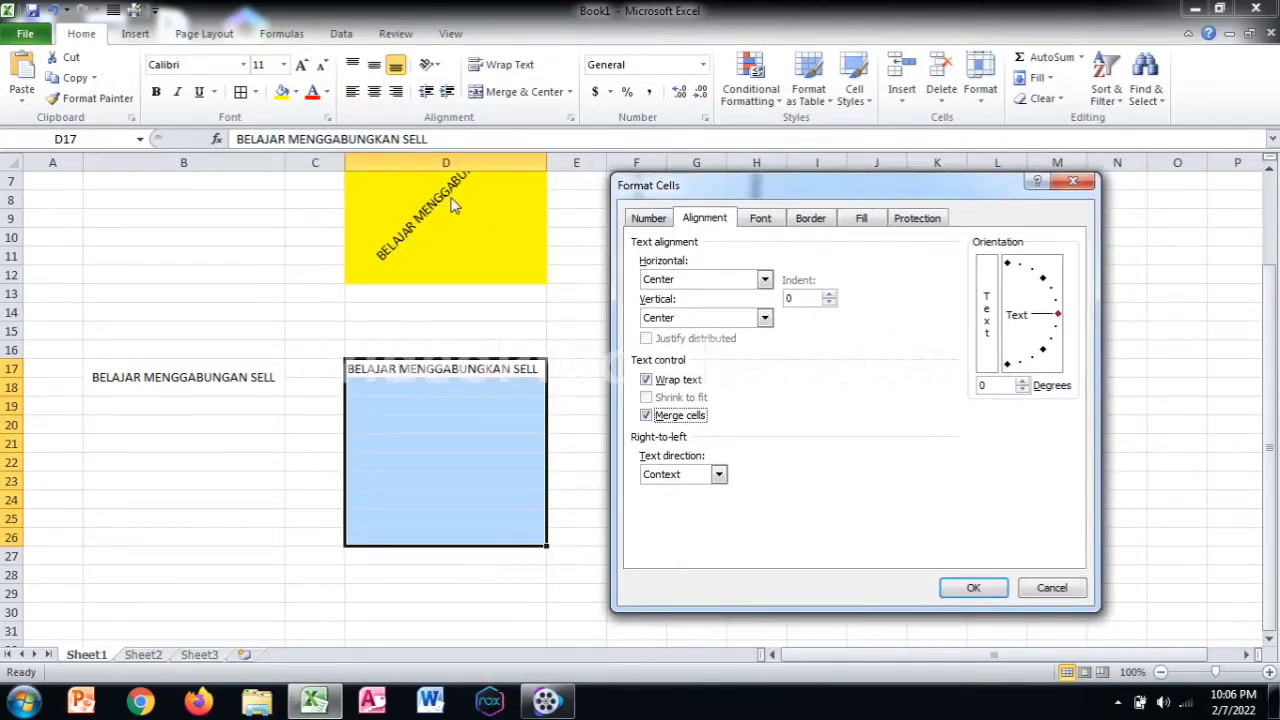
drag(660, 192, 440, 198)
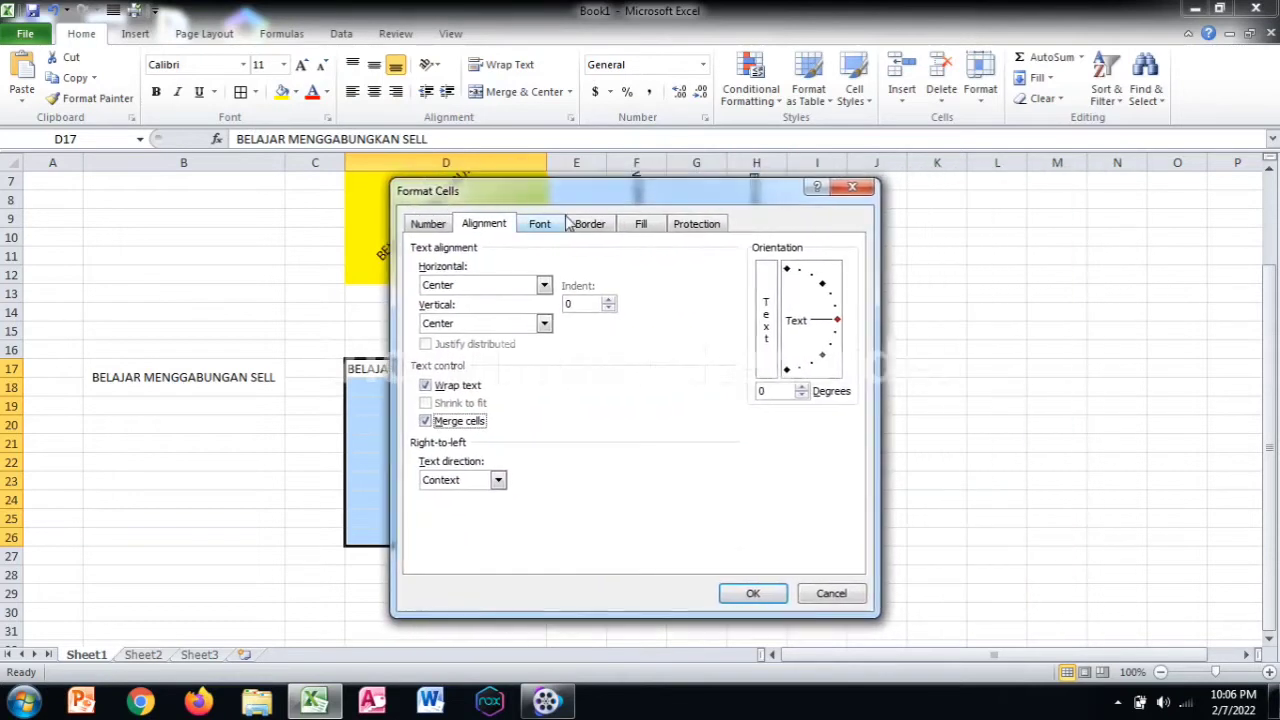
click(822, 287)
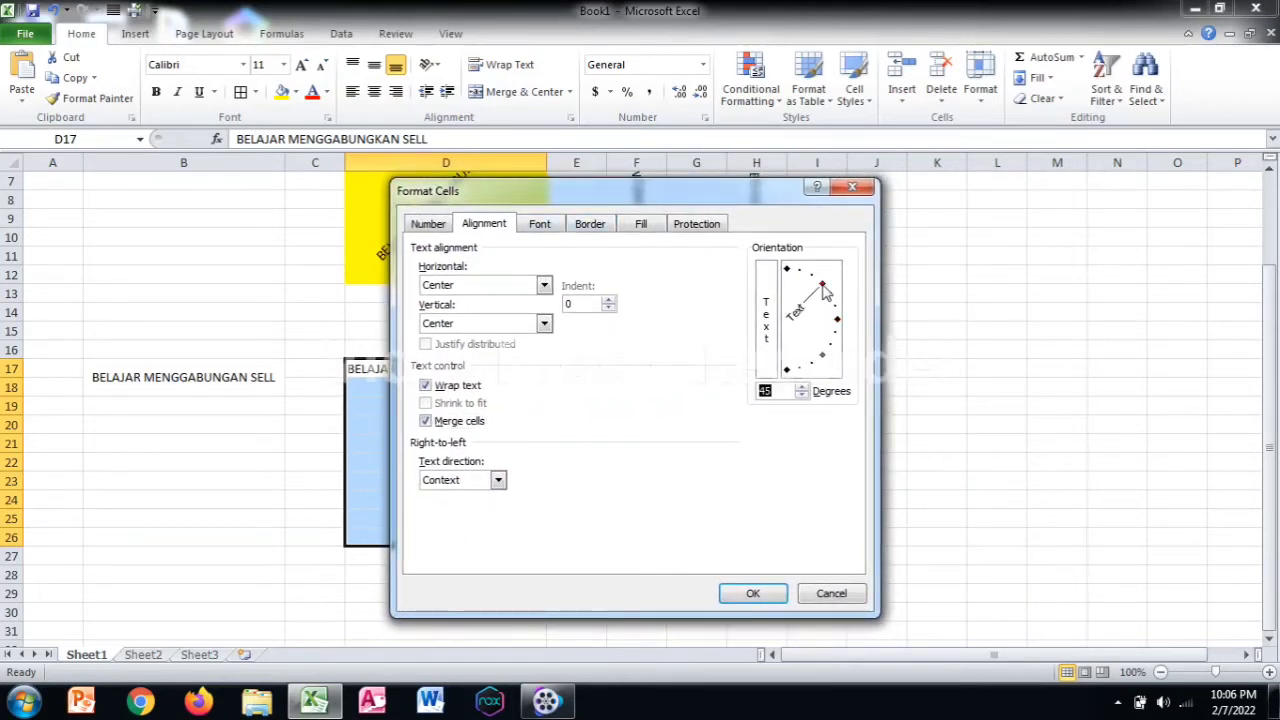
click(752, 593)
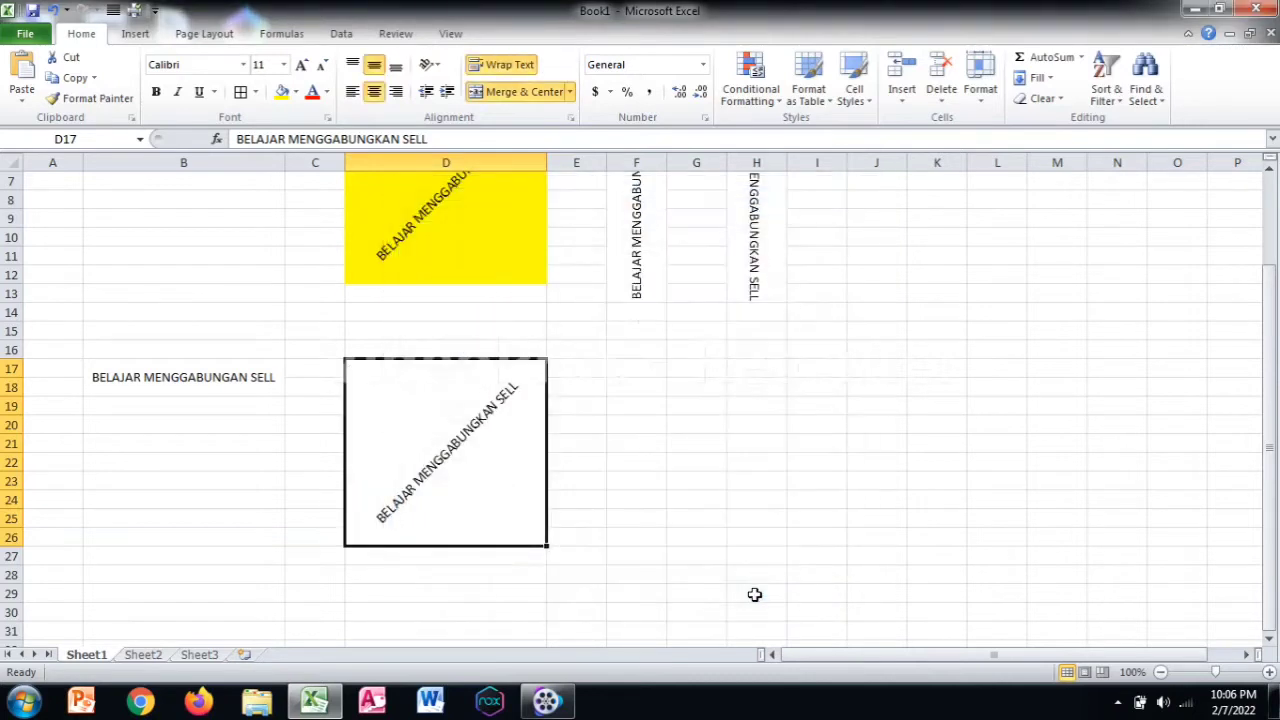
click(456, 262)
click(465, 395)
- Enter the text "BELAJAR MENGGABUNGKAN SELL" in cell F17
scroll(631, 366, up, 2)
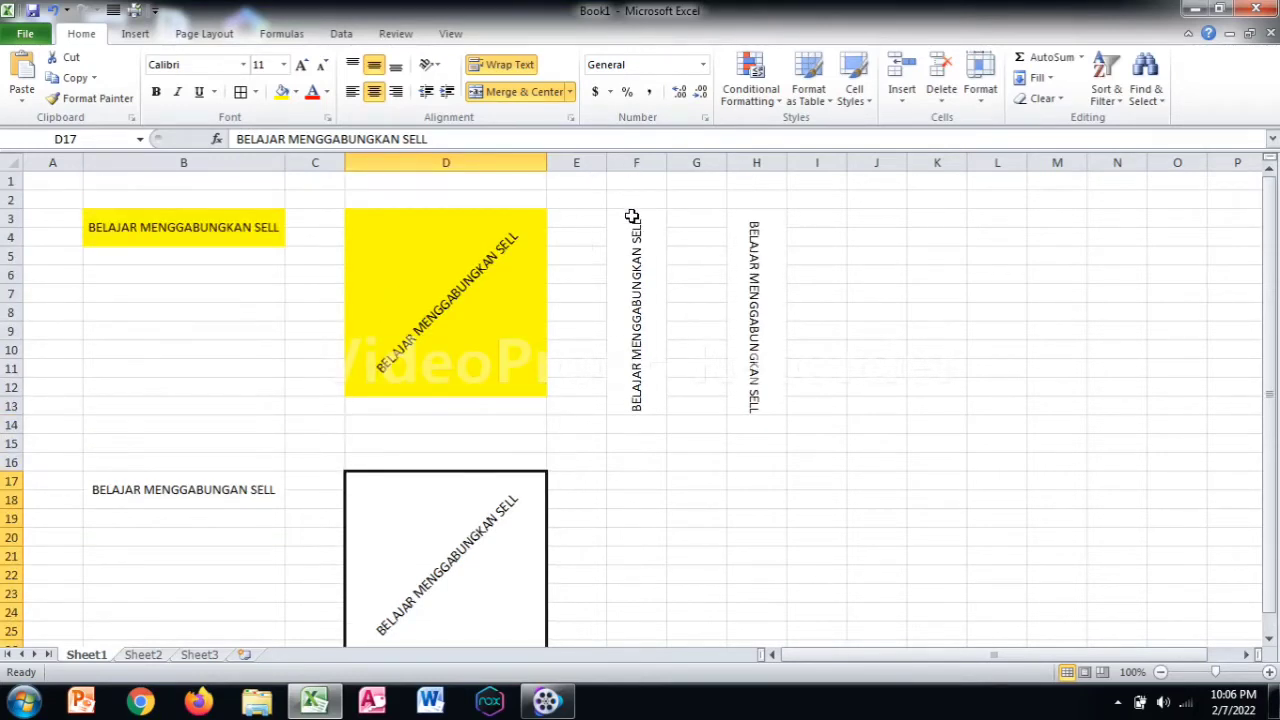
scroll(627, 452, down, 1)
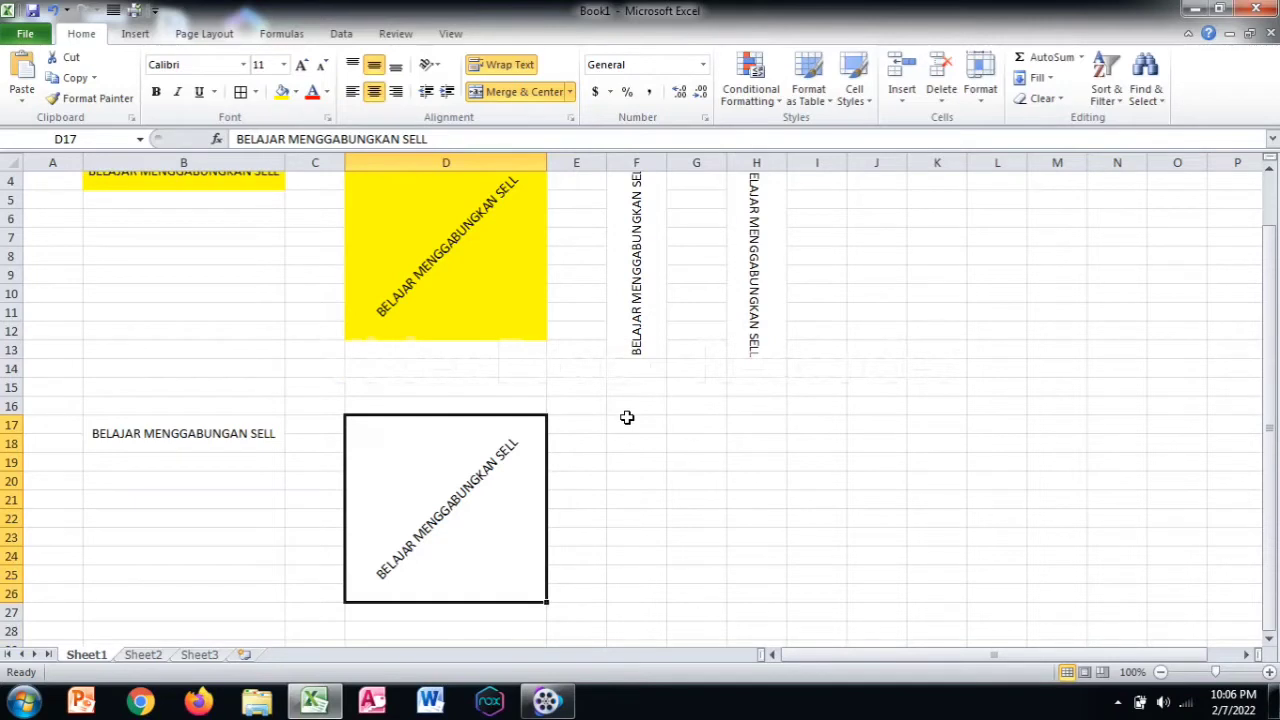
click(627, 419)
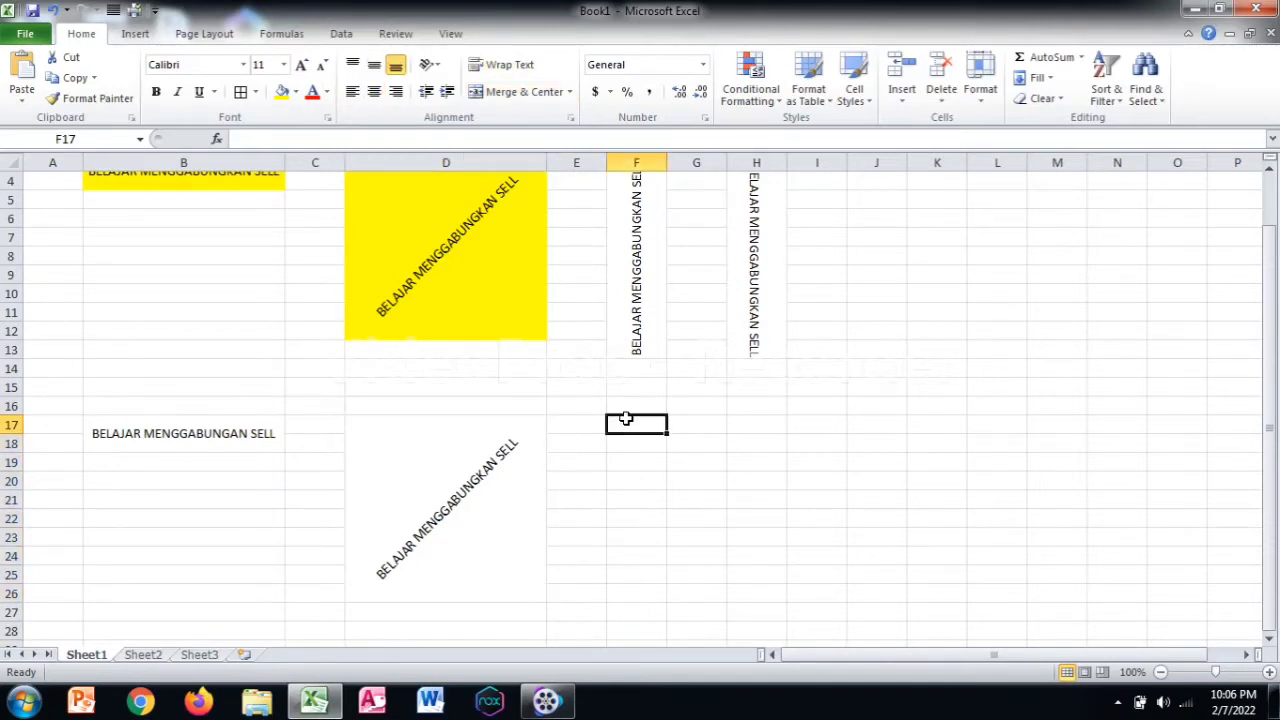
text(B)
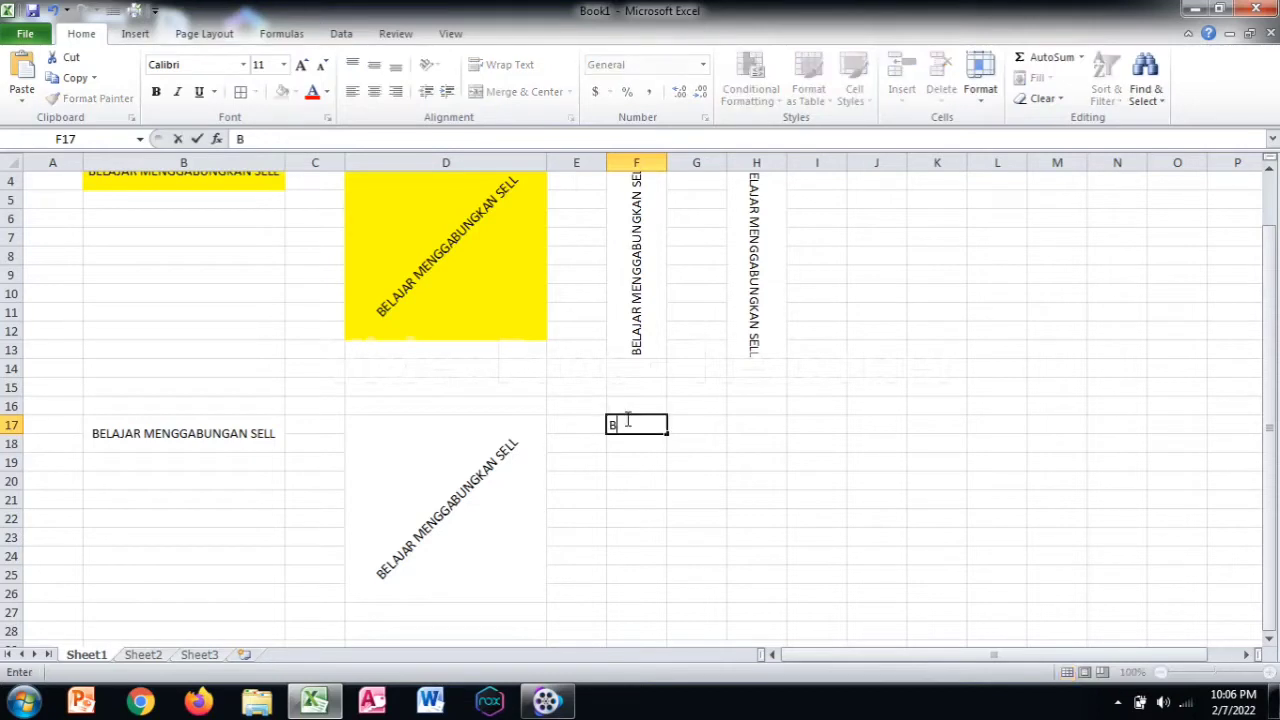
text(ELAJAR MENGGABUNG)
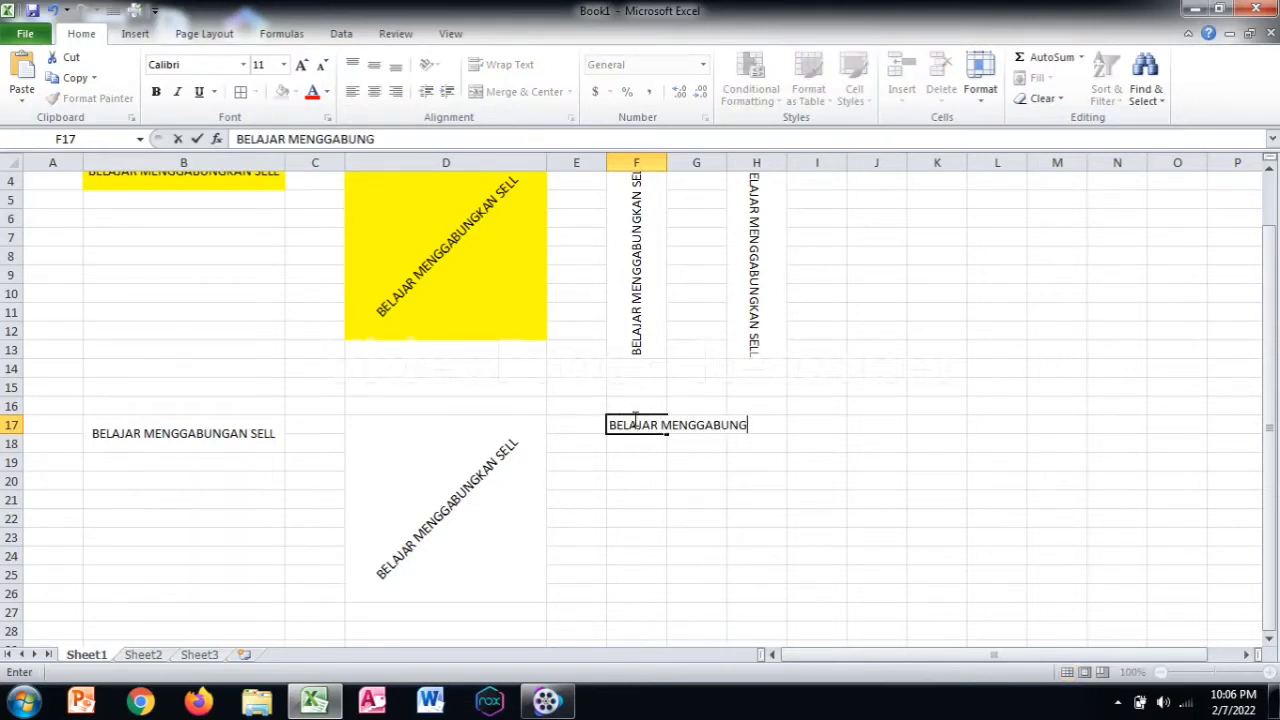
text(KAN SEL)
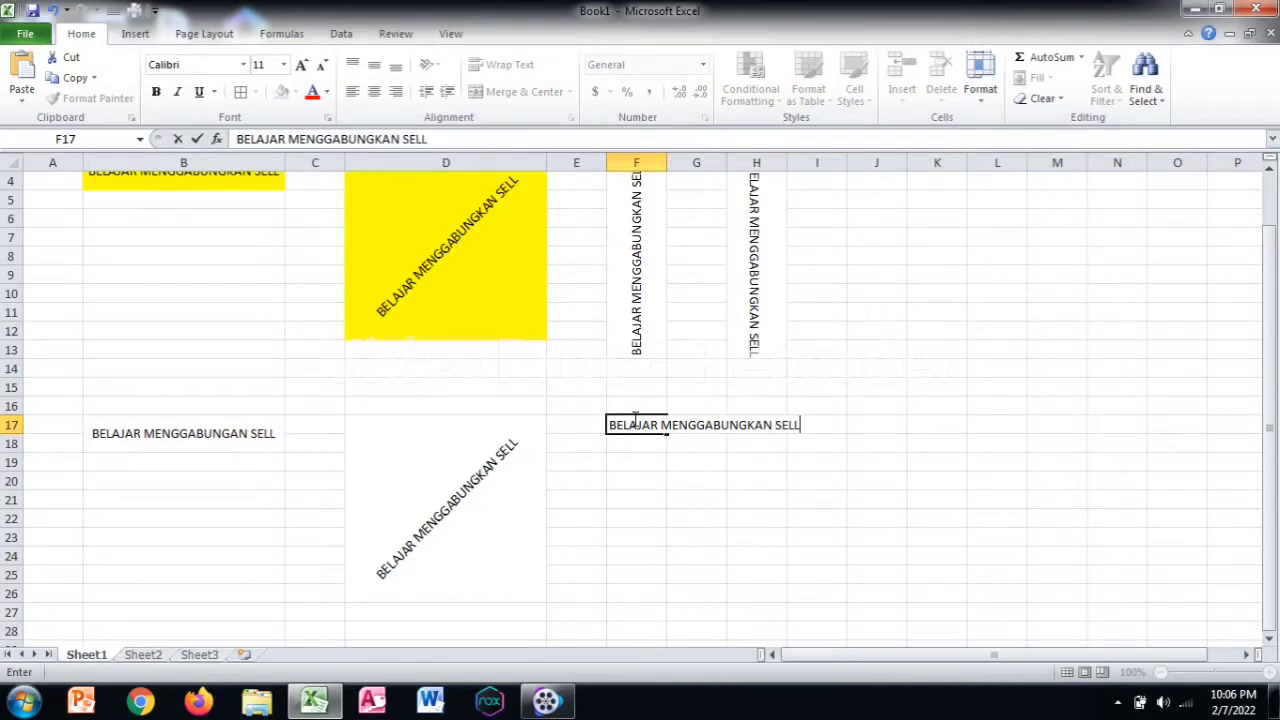
text(L)
click(805, 515)
scroll(705, 432, up, 1)
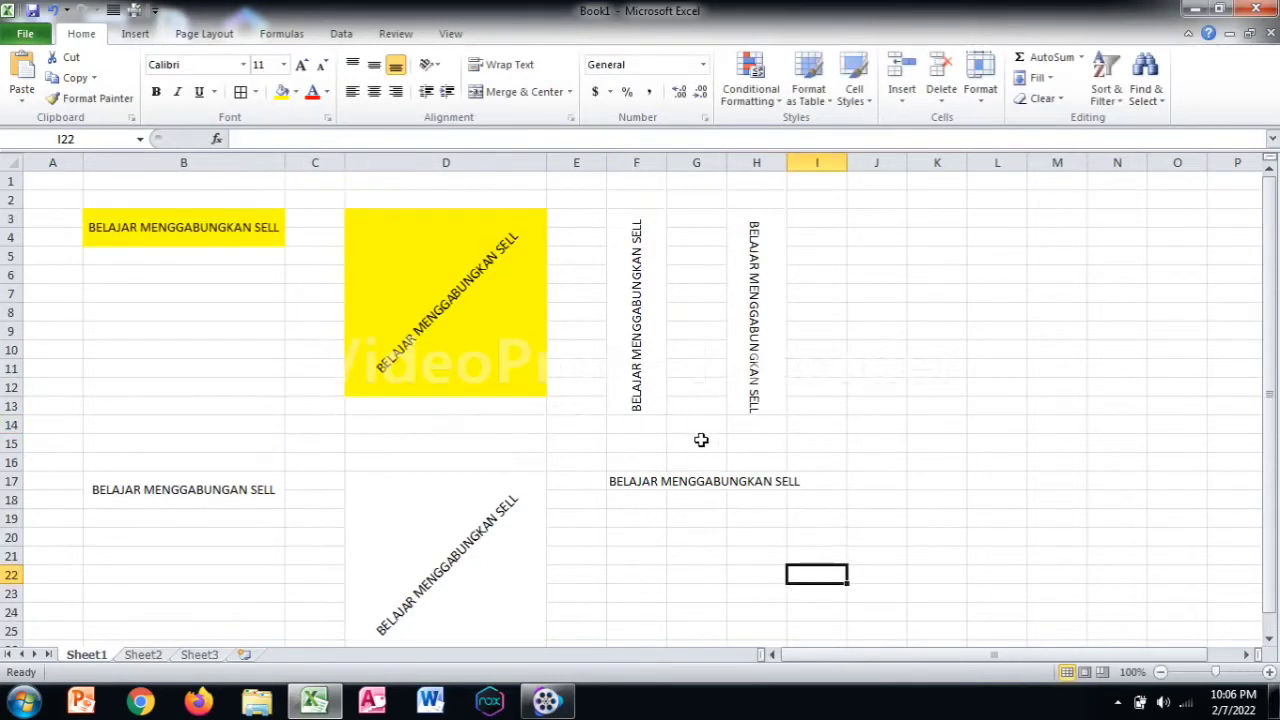
- Select F17:F27, using the same number of rows as the example block F3:F13, and open its Format Cells settings
click(583, 221)
click(582, 402)
scroll(768, 363, down, 1)
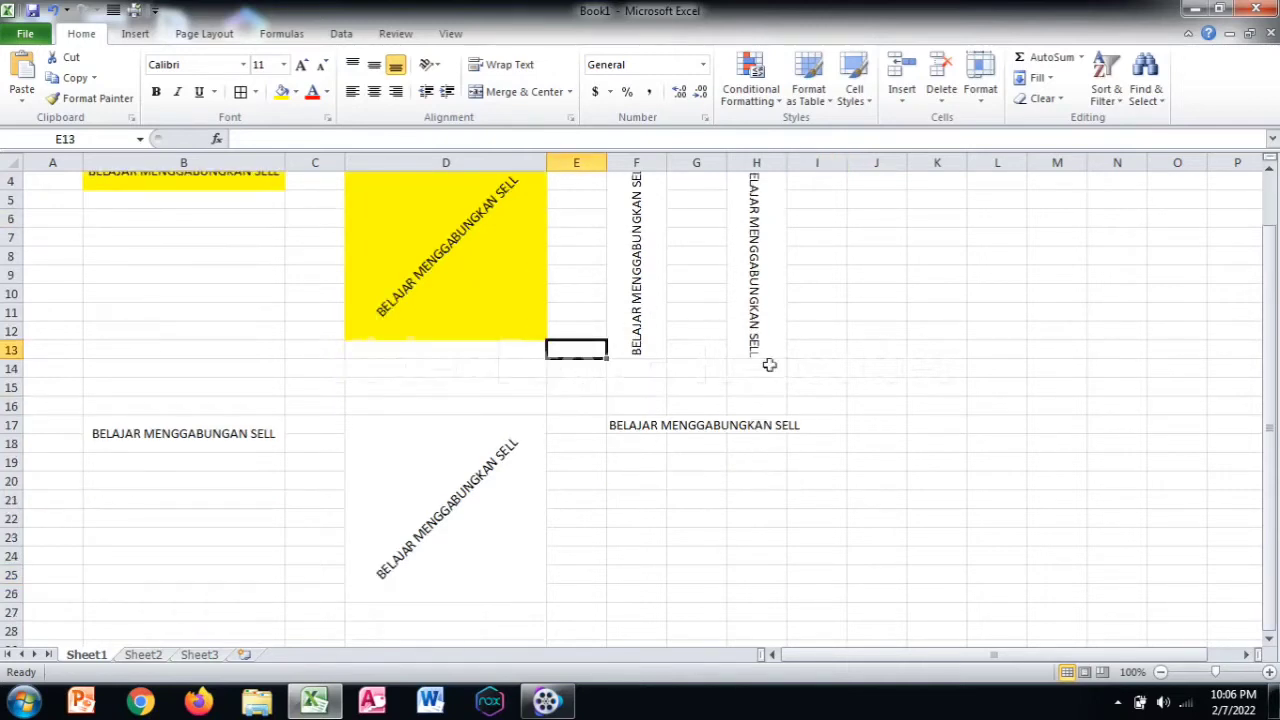
scroll(768, 363, up, 1)
drag(688, 220, 674, 409)
scroll(657, 490, down, 1)
scroll(657, 490, down, 1)
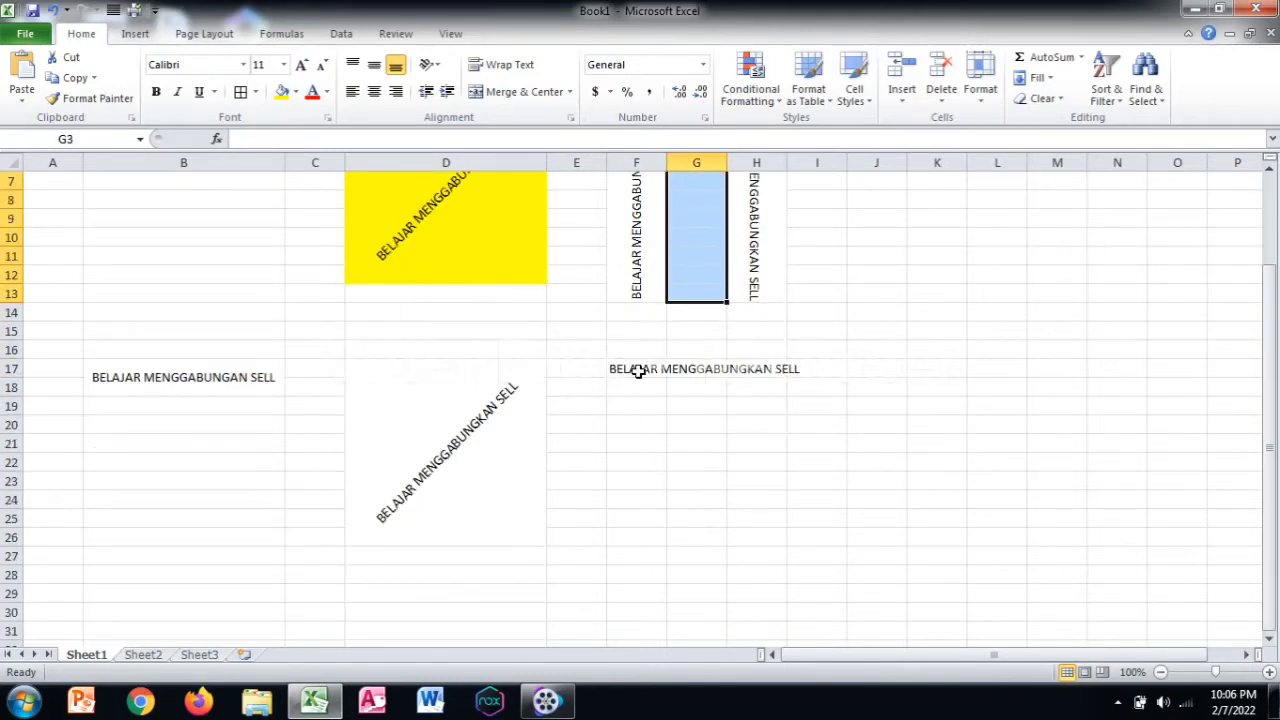
drag(633, 371, 626, 546)
right_click(625, 503)
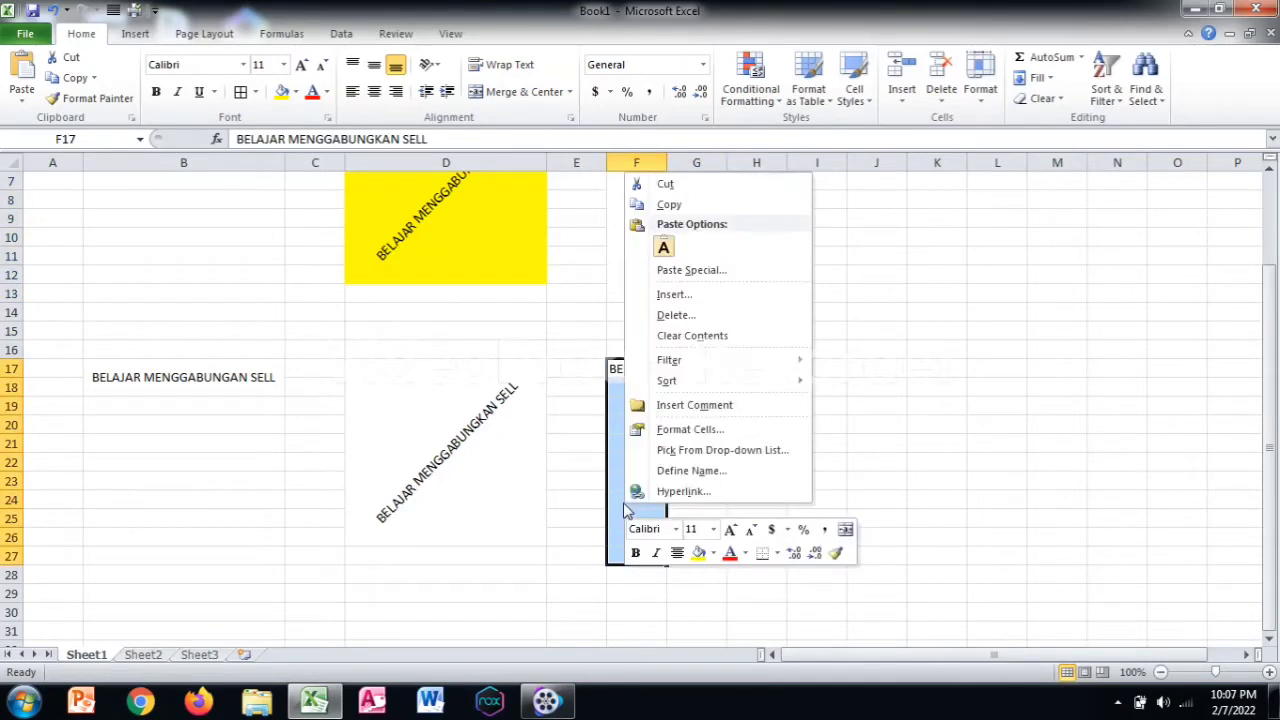
click(672, 430)
- Set horizontal and vertical alignment to Center for F17:F27 and turn on text wrapping and cell merging
click(527, 311)
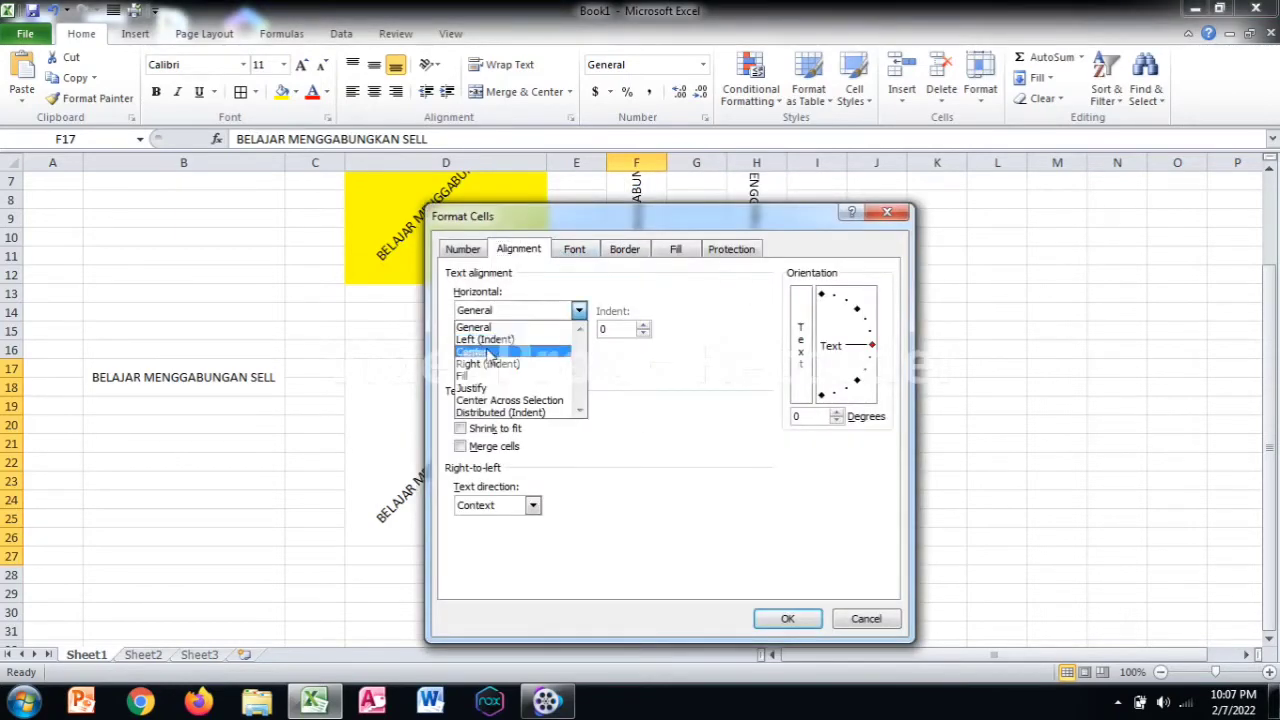
click(487, 353)
click(529, 349)
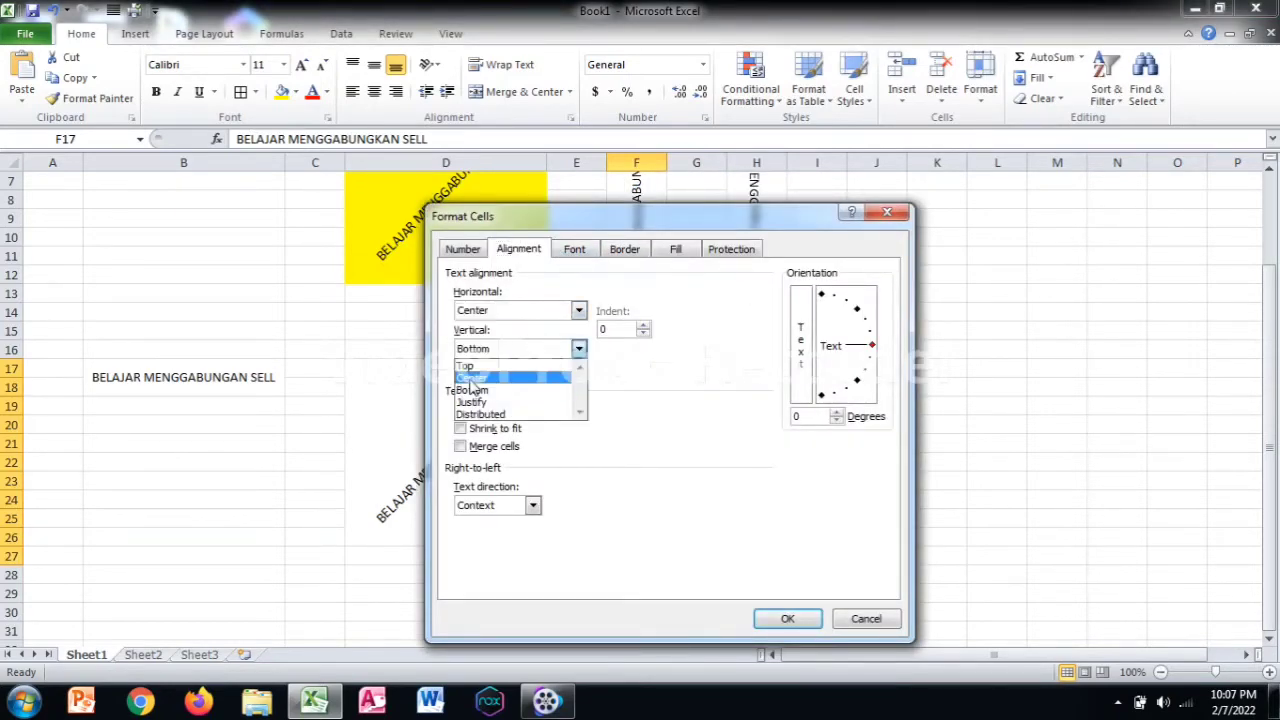
click(472, 378)
click(461, 410)
click(461, 446)
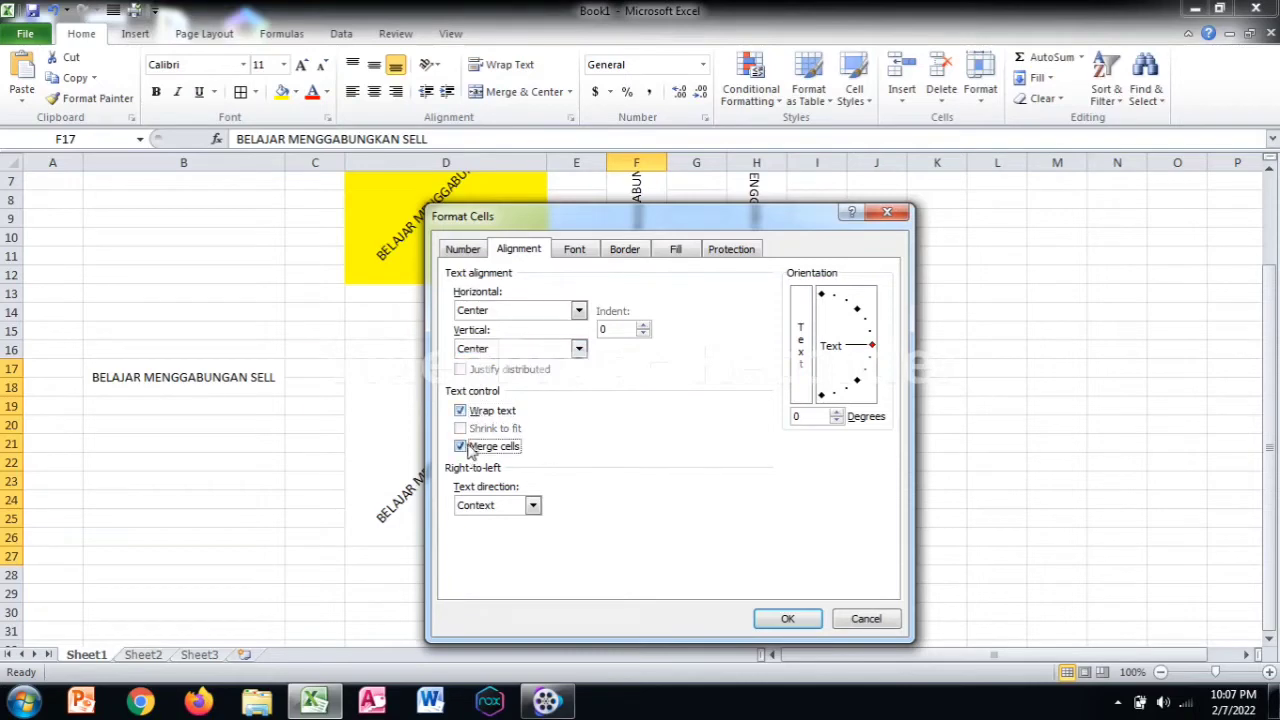
- Set the text orientation of F17:F27 to 90 degrees and apply the formatting
drag(594, 223, 237, 226)
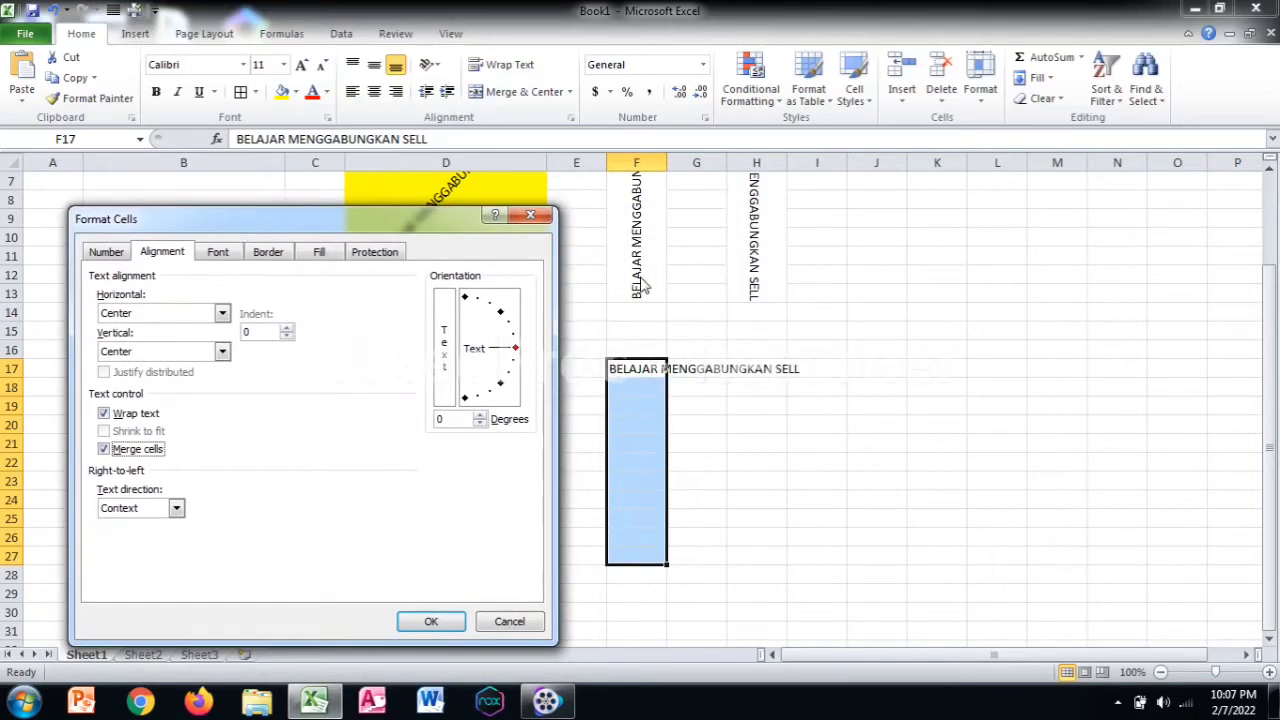
click(464, 300)
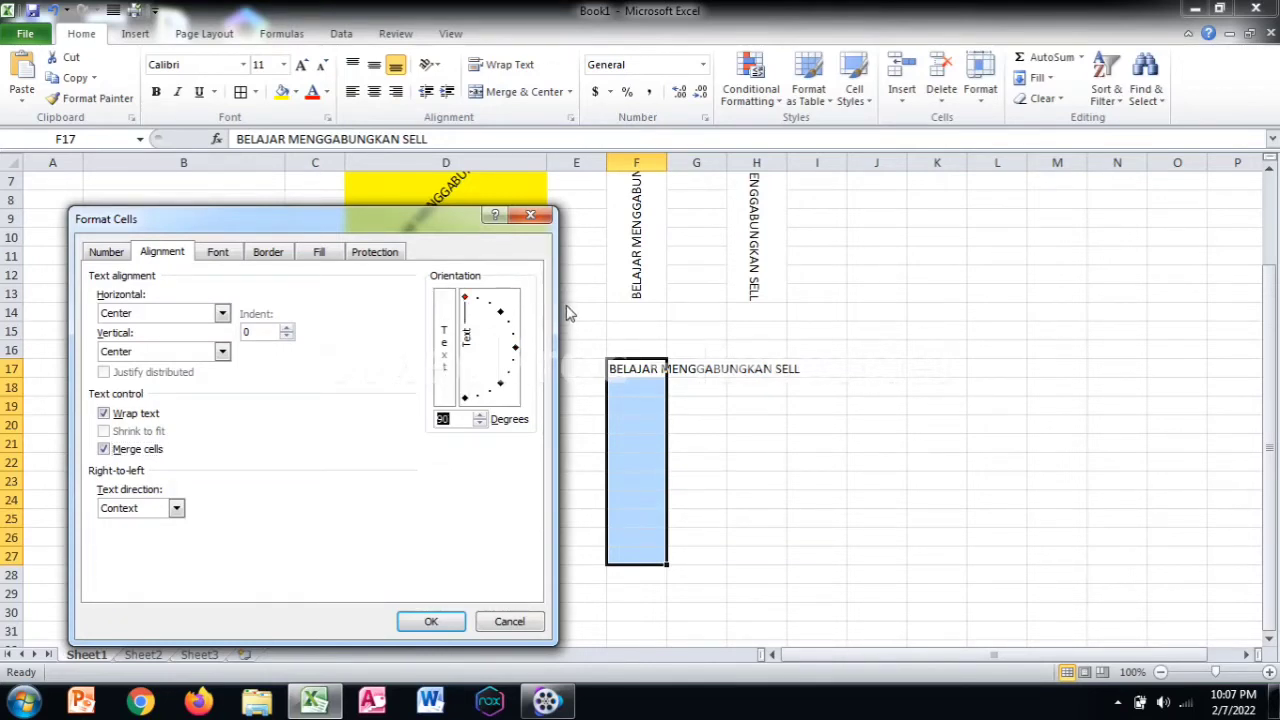
click(431, 622)
scroll(643, 384, up, 2)
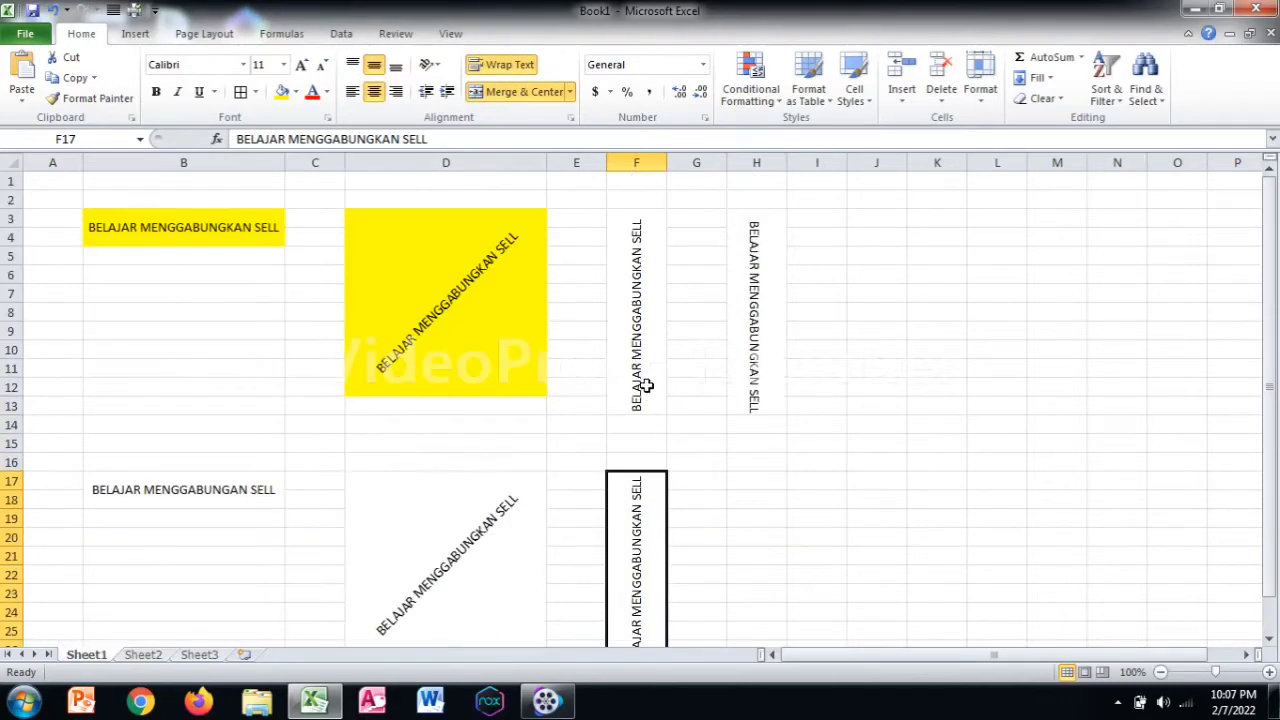
- Fill the merged example block F3:F13 with yellow
click(645, 385)
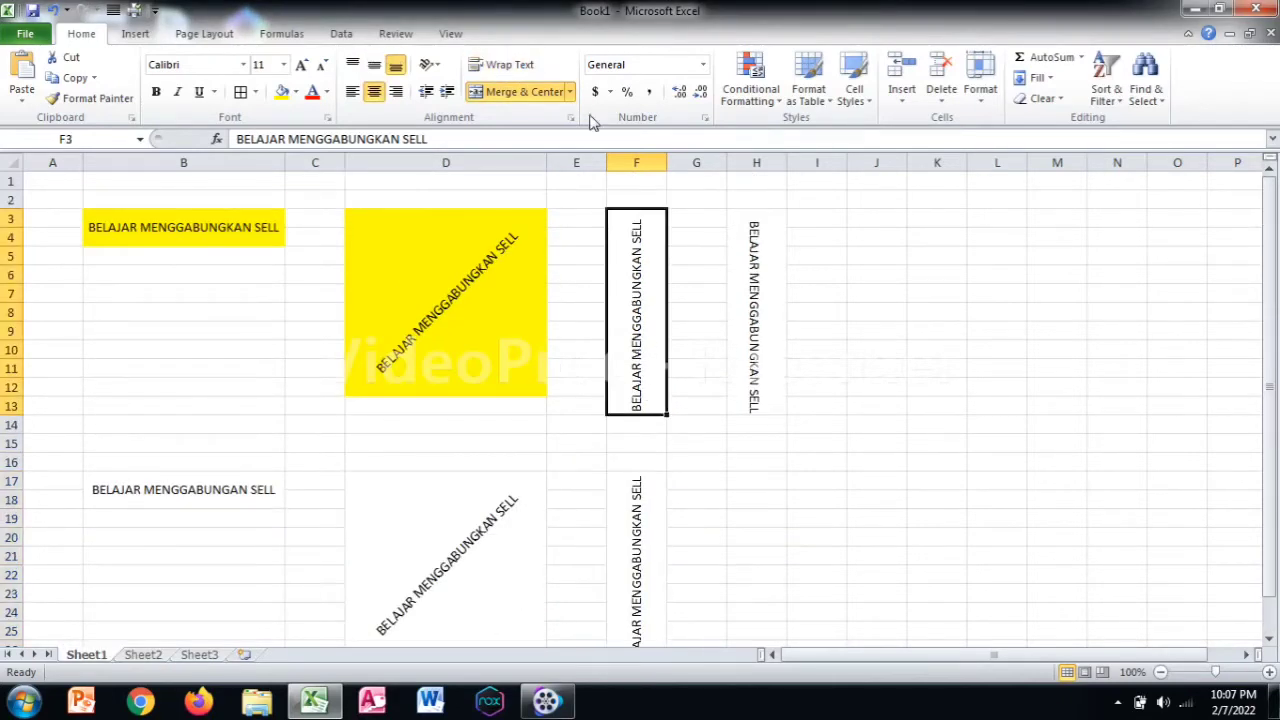
click(284, 92)
scroll(670, 350, down, 1)
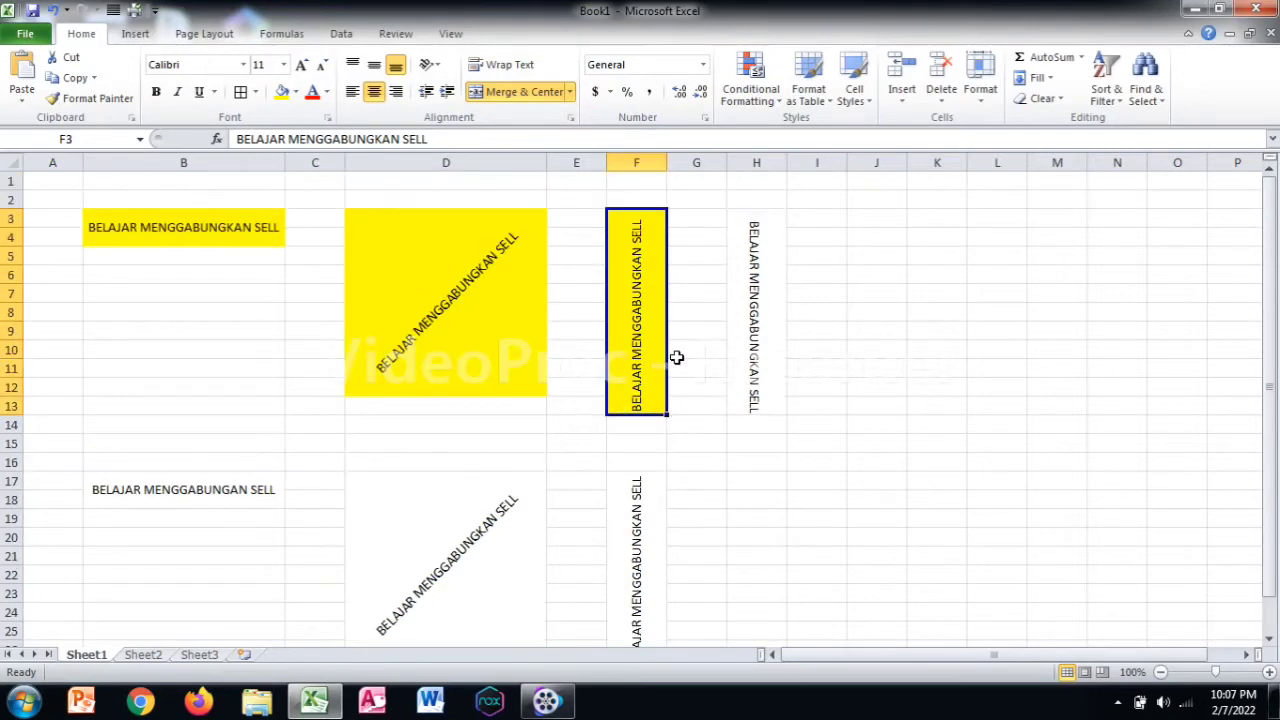
- Check the example block H3:H13 and enter the text "BELAJAR MENGGABUNGKAN SELL" in cell H17
click(760, 295)
scroll(775, 267, up, 1)
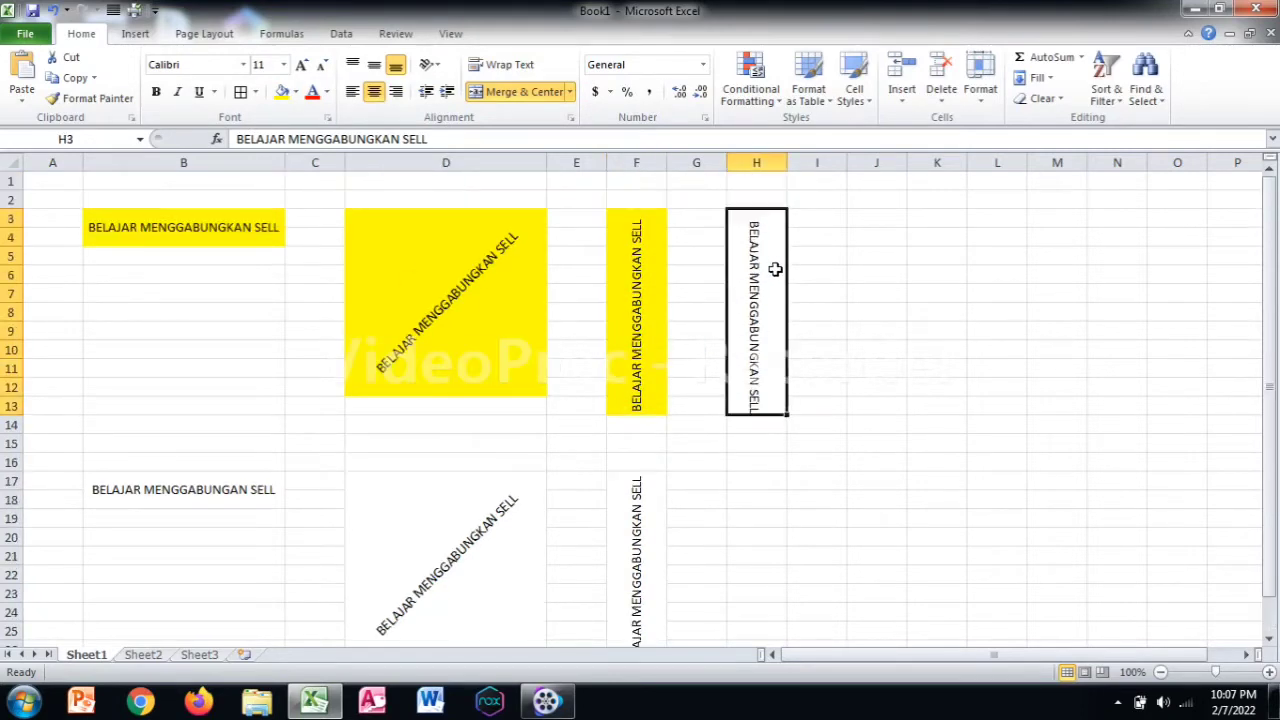
scroll(755, 466, down, 1)
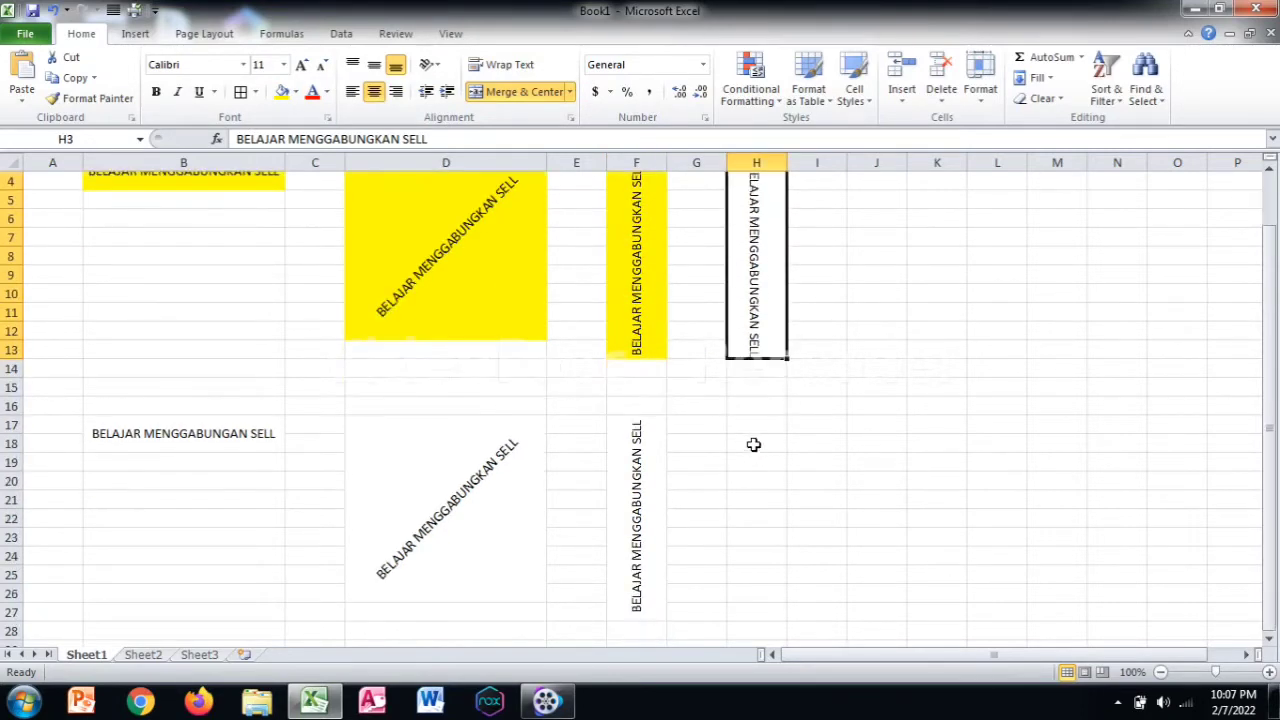
click(755, 424)
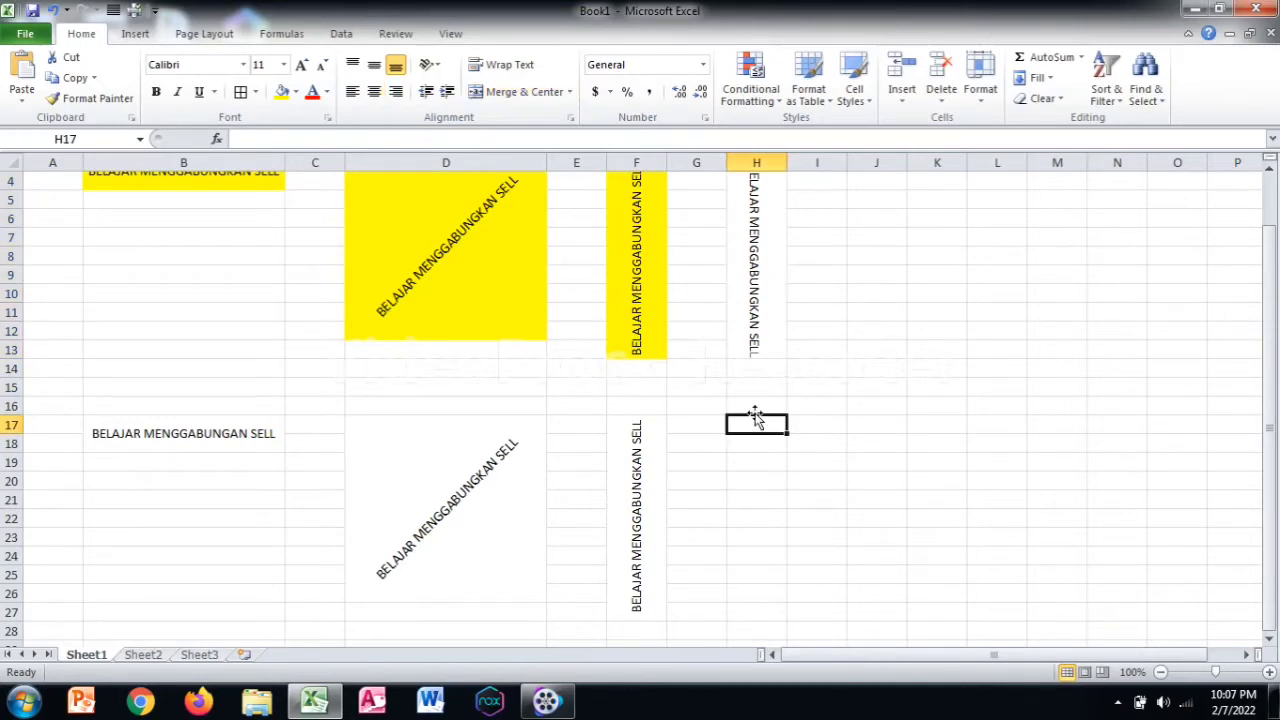
text(BELAJAR )
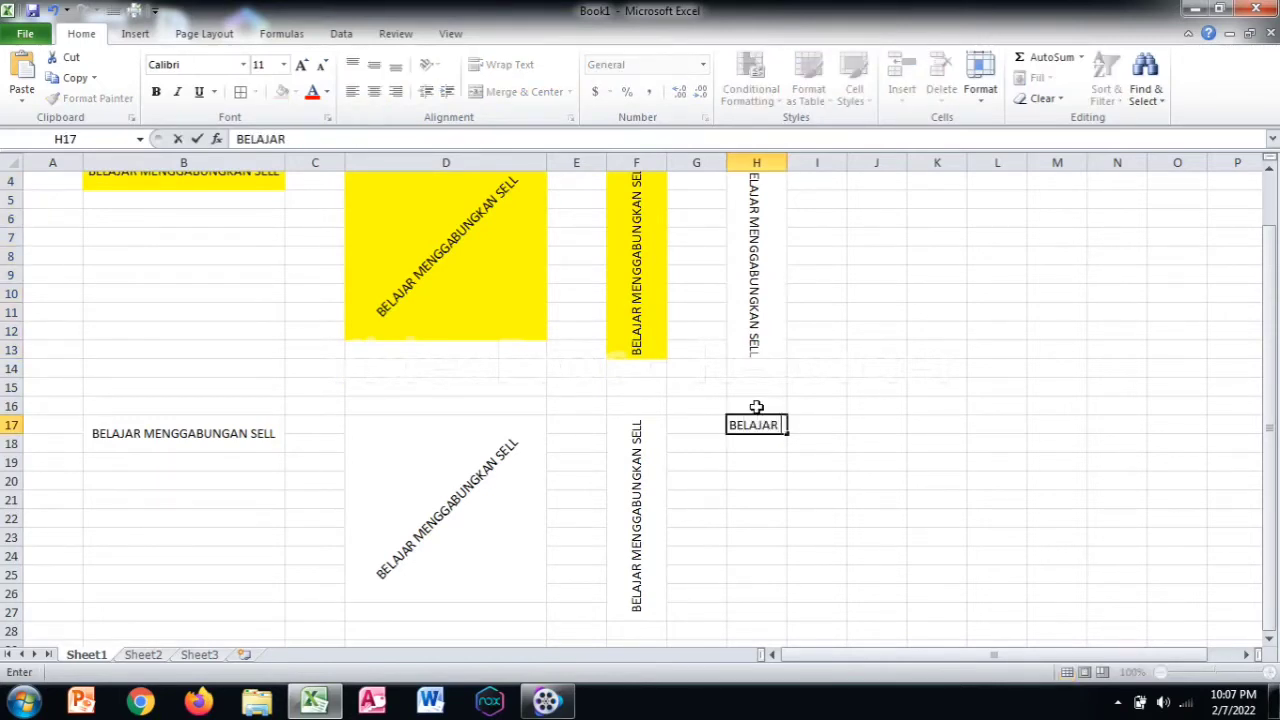
text(MENGGAB)
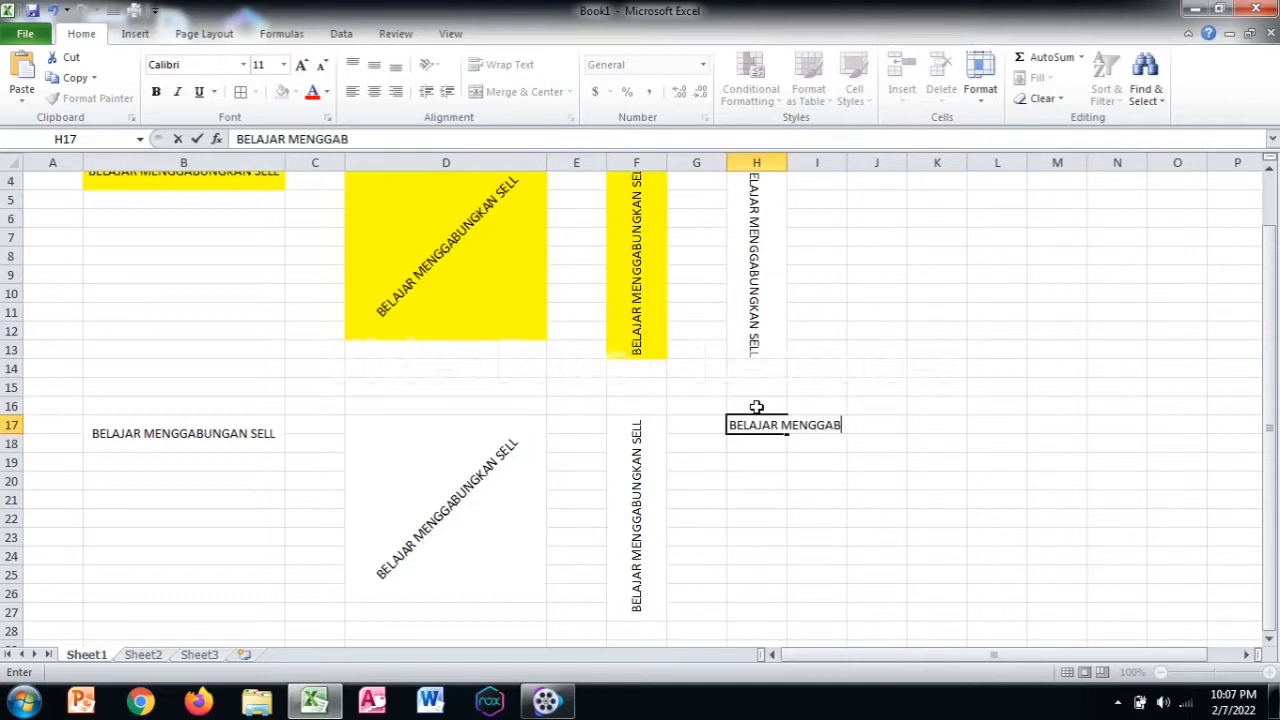
text(UNGKAN SELL)
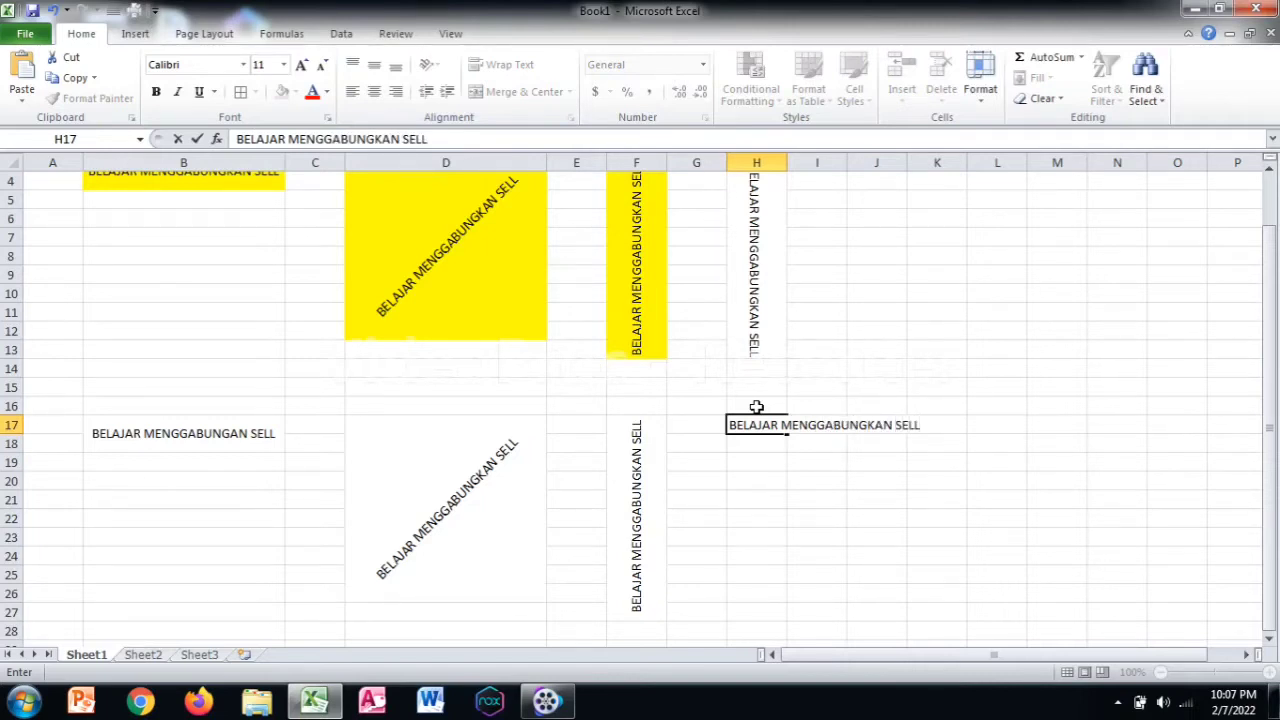
click(930, 405)
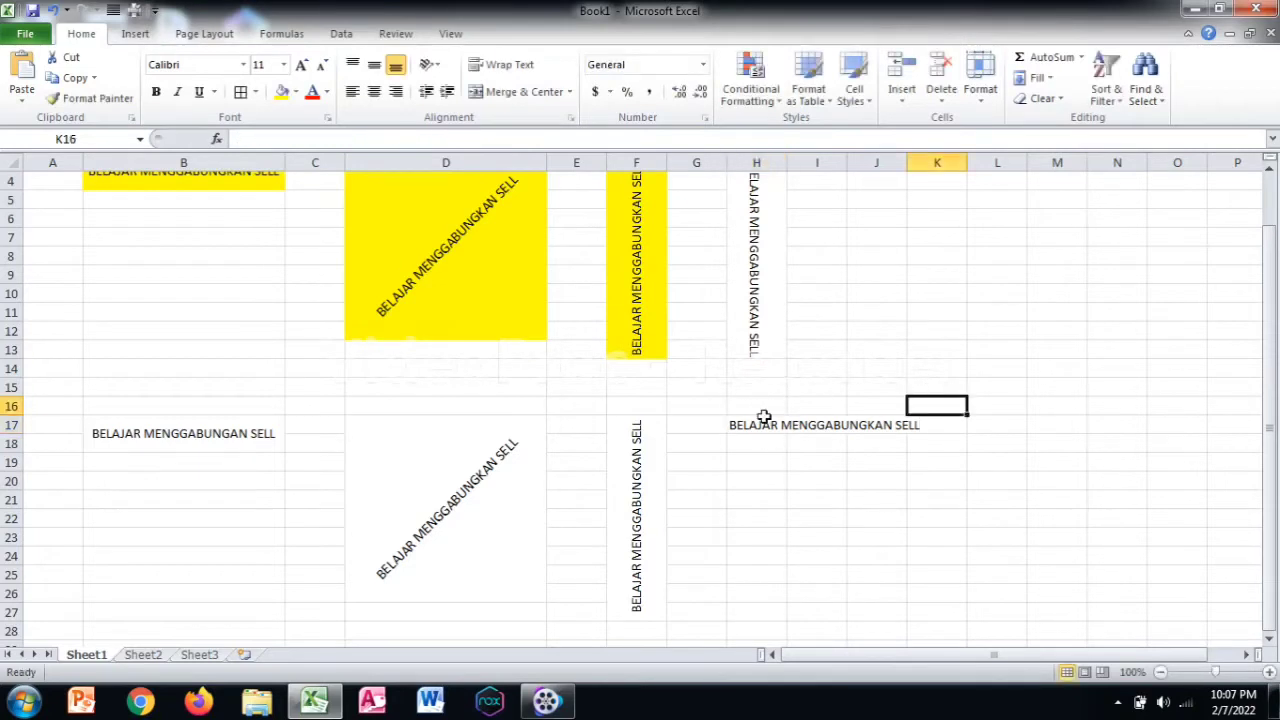
- In Format Cells for H17:H27, set horizontal and vertical alignment to Center and turn on text wrapping and cell merging
drag(765, 421, 734, 590)
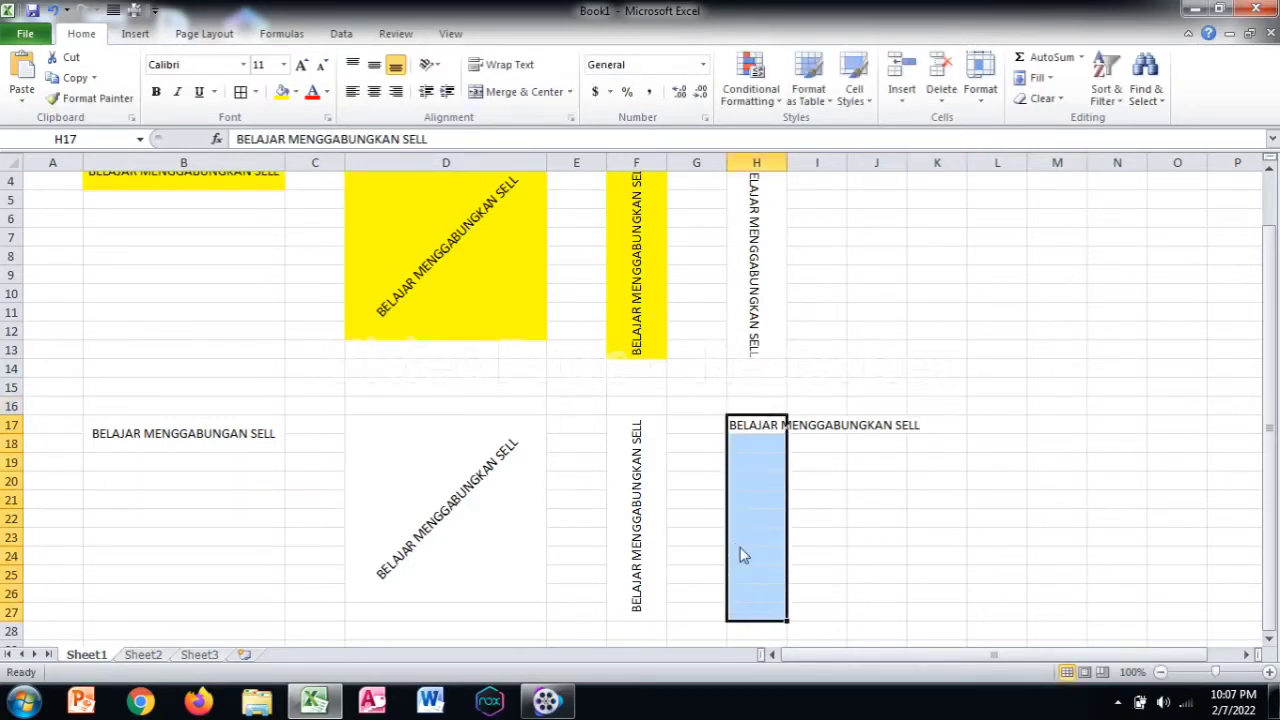
right_click(740, 555)
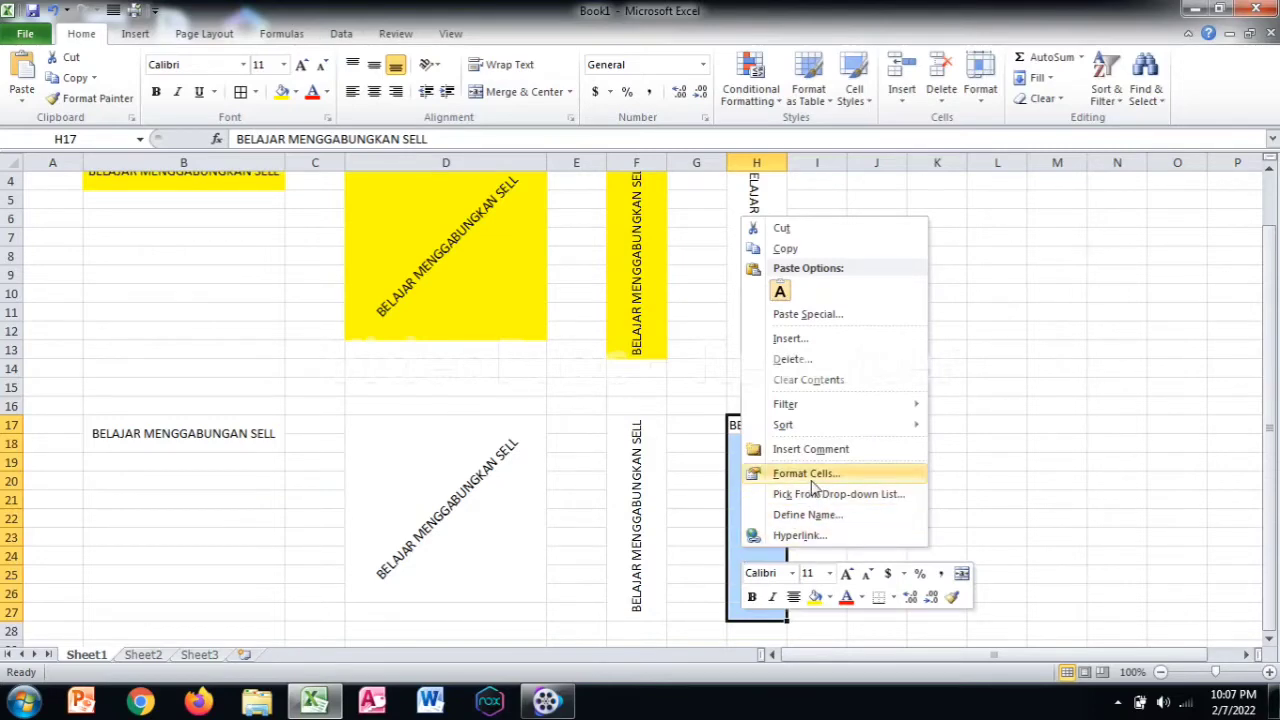
click(808, 475)
click(632, 356)
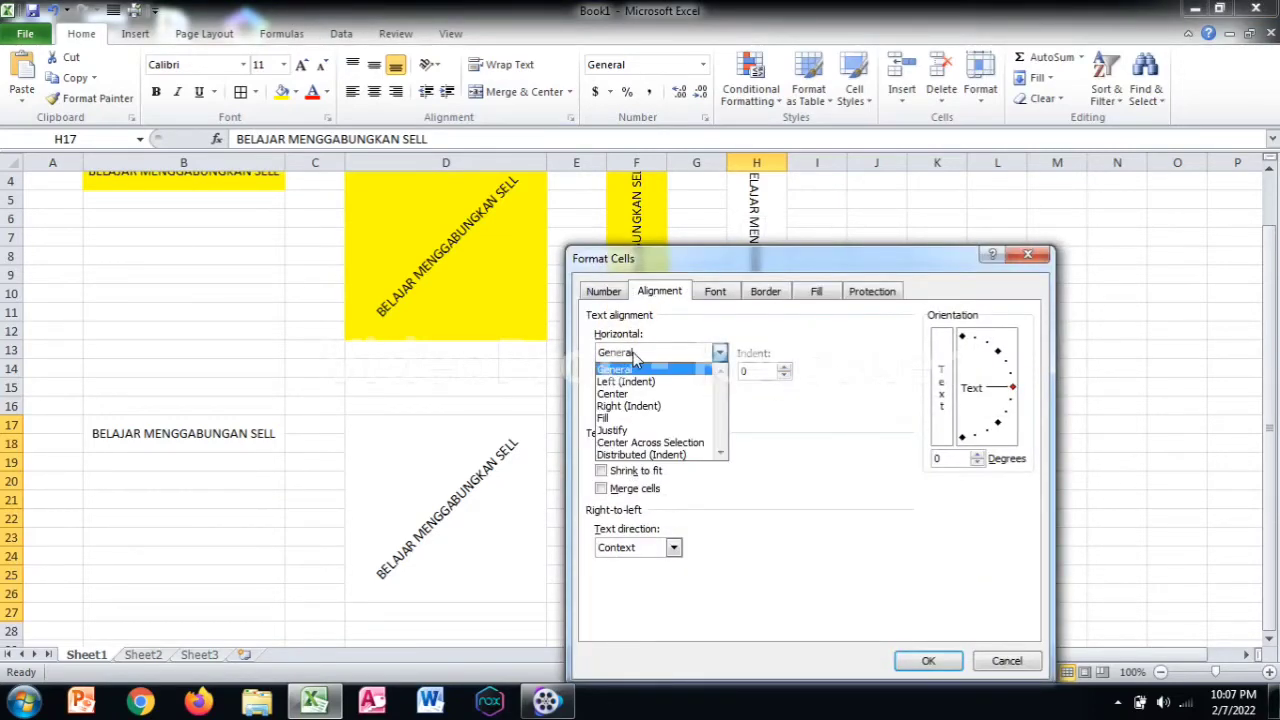
click(613, 394)
click(619, 394)
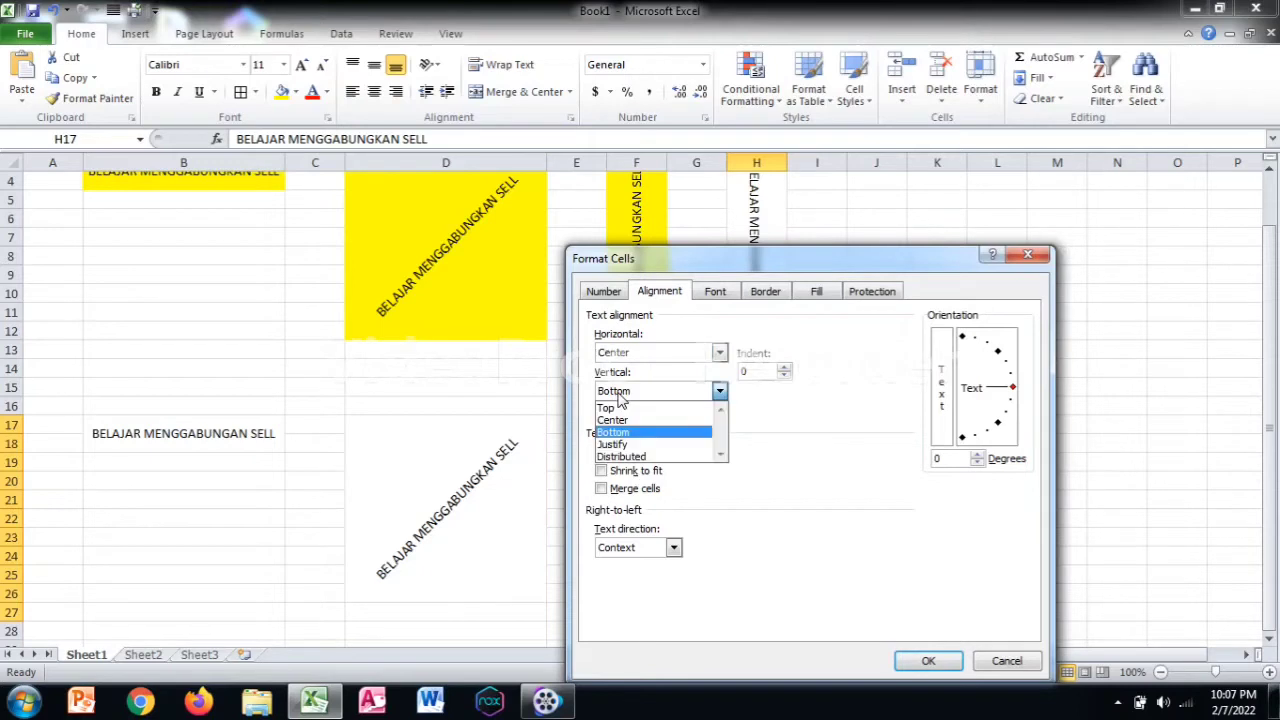
click(612, 419)
click(606, 455)
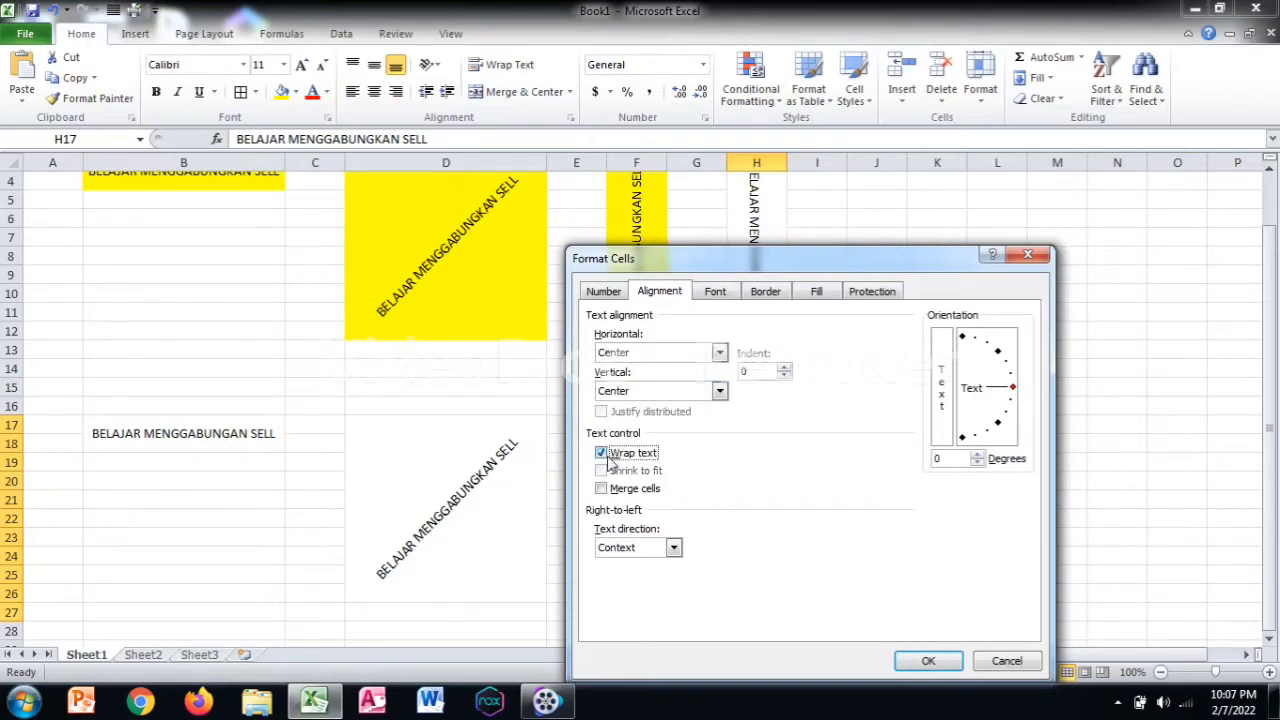
click(602, 488)
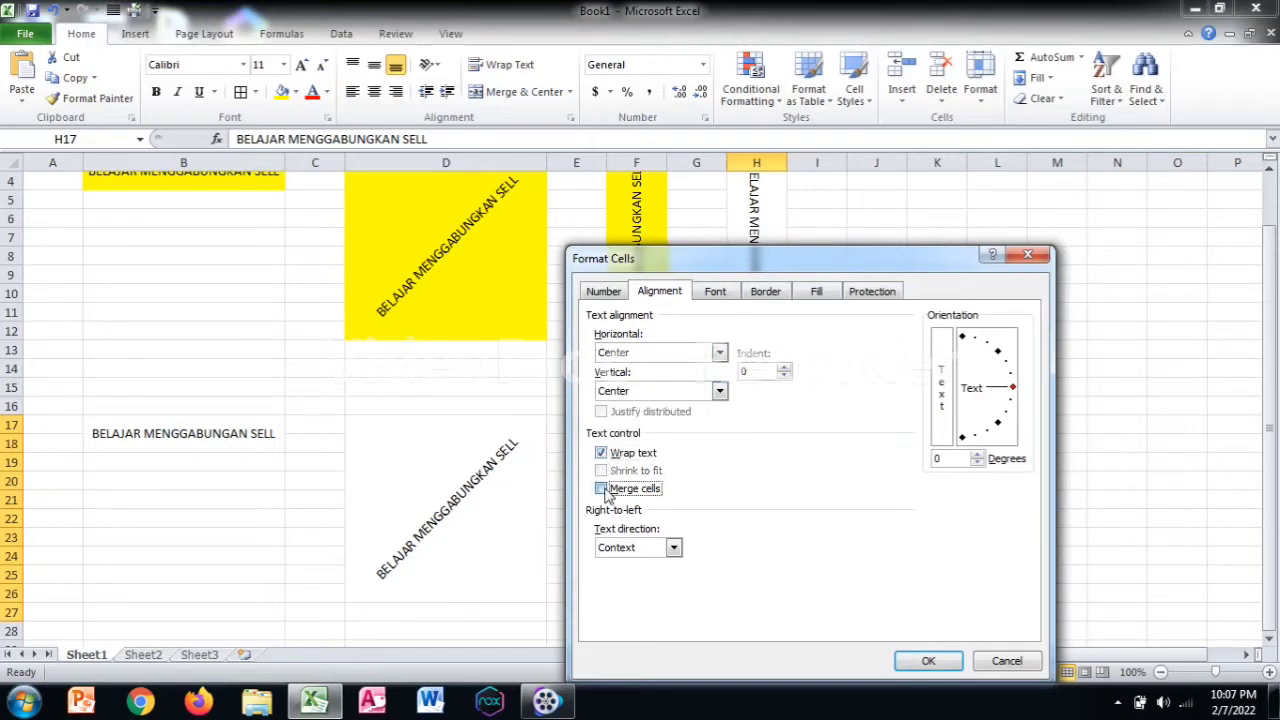
- Set the text orientation of H17:H27 to -90 degrees and apply the formatting
click(961, 439)
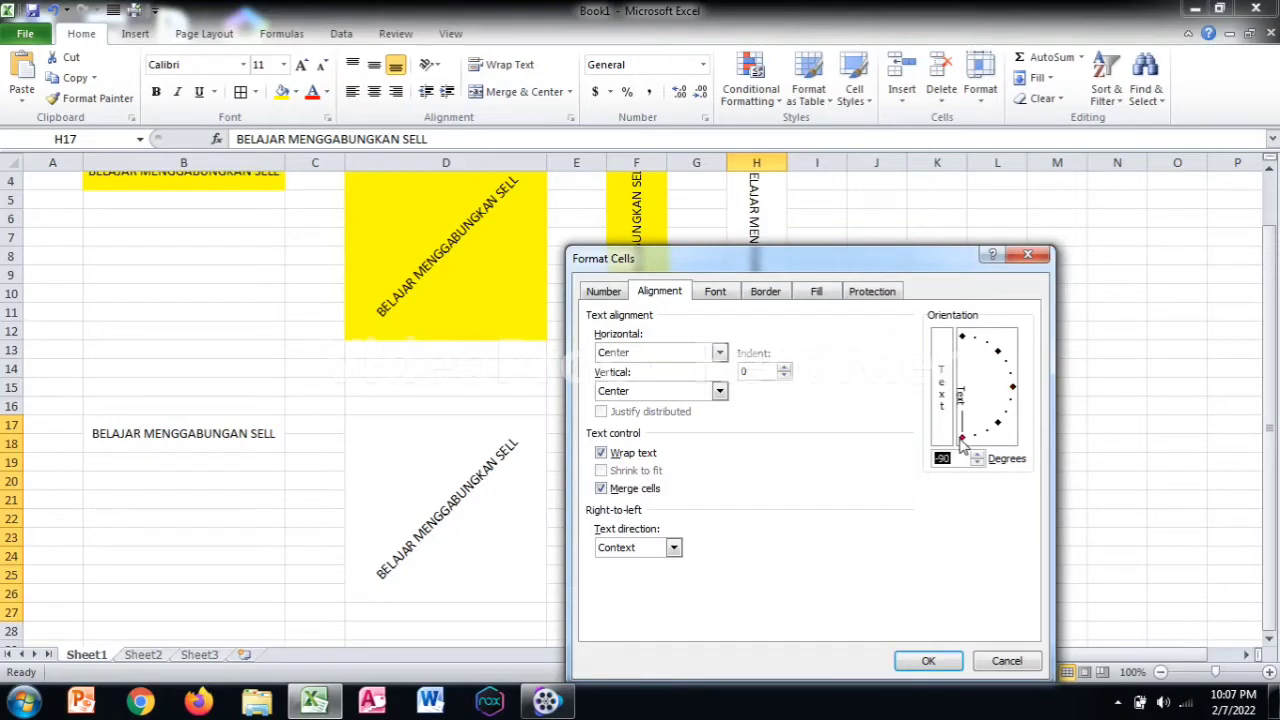
drag(797, 262, 460, 243)
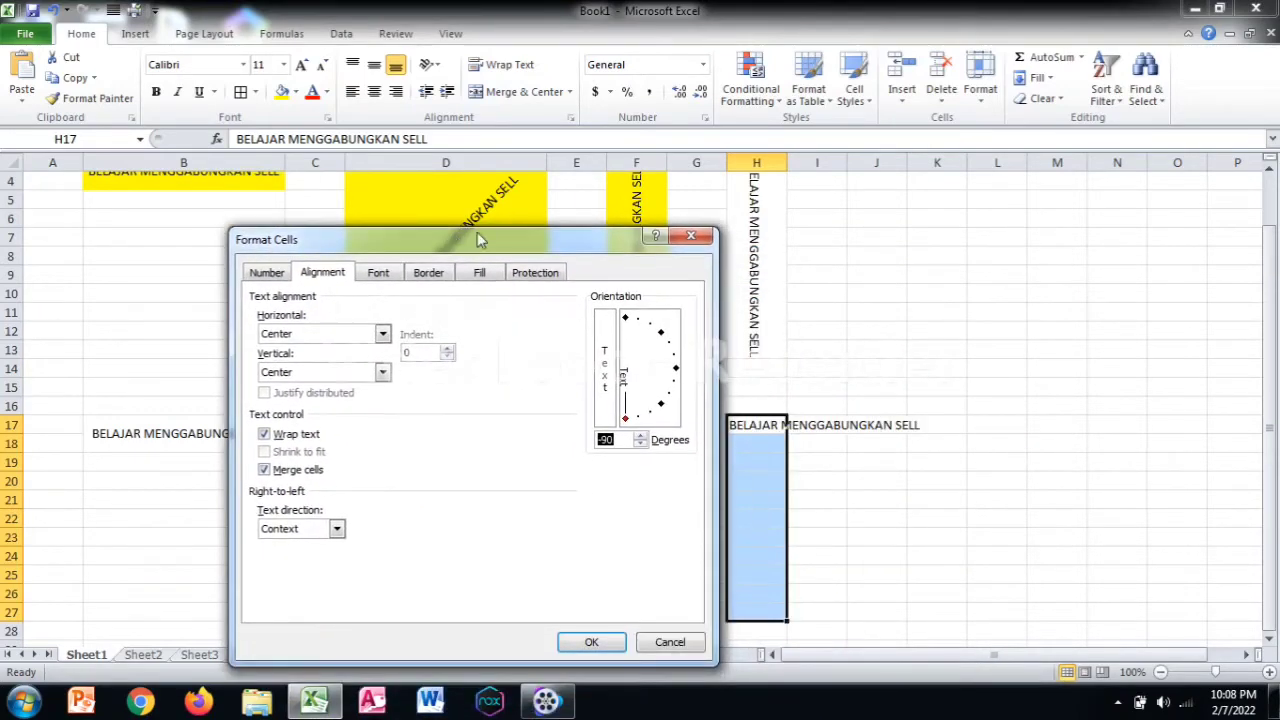
click(597, 640)
- Compare the recreated blocks starting at B17, D17, F17 and H17 with the example blocks above them
click(851, 481)
scroll(851, 476, up, 1)
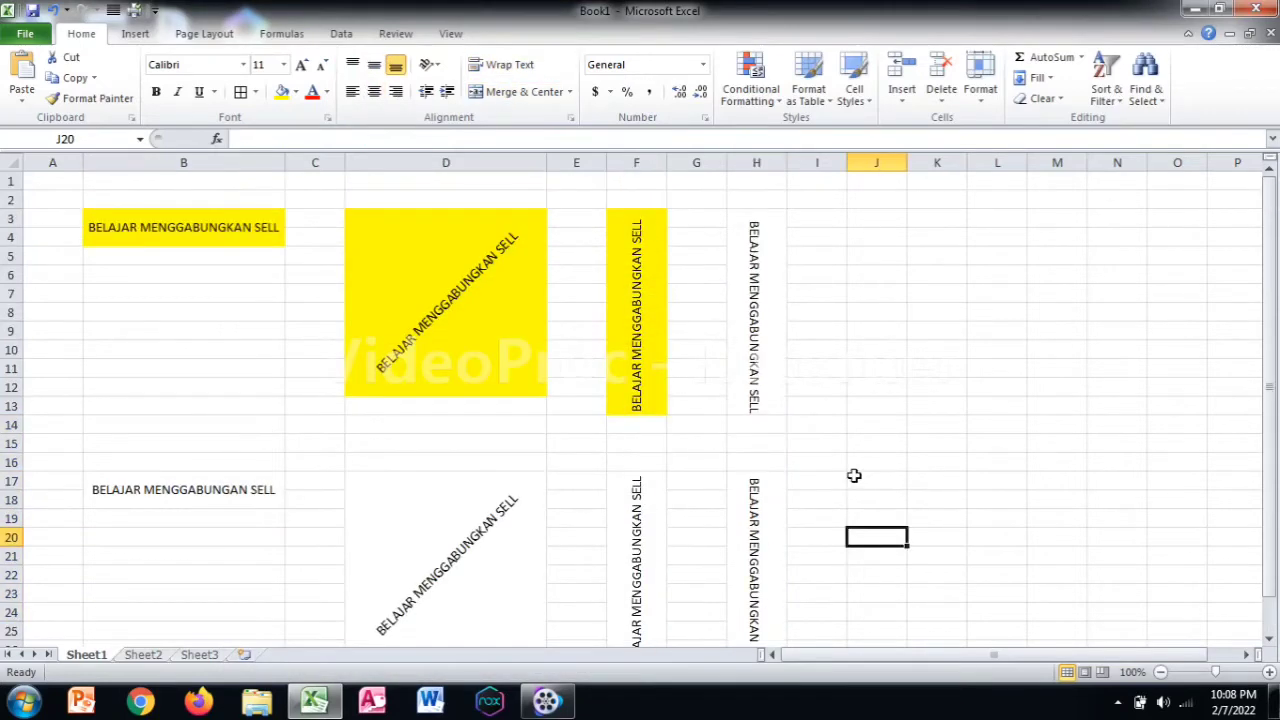
scroll(853, 474, down, 2)
scroll(800, 455, up, 2)
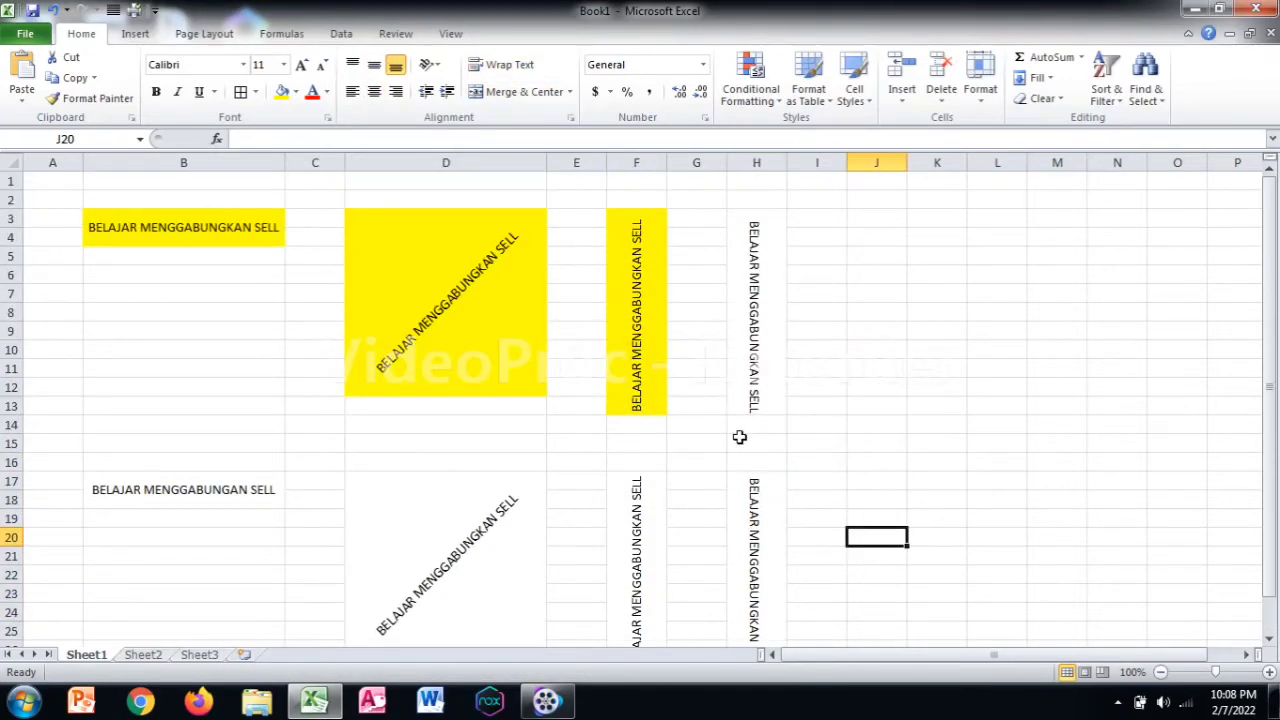
click(236, 496)
click(445, 531)
click(618, 524)
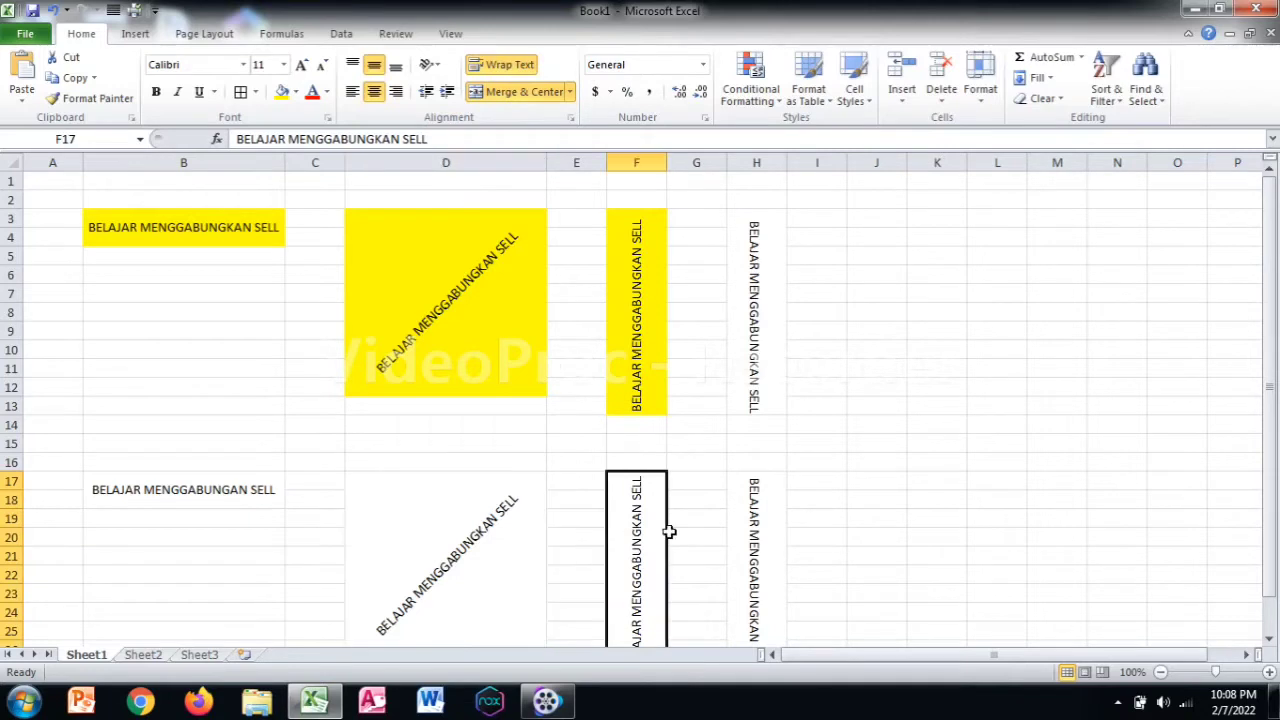
click(749, 510)
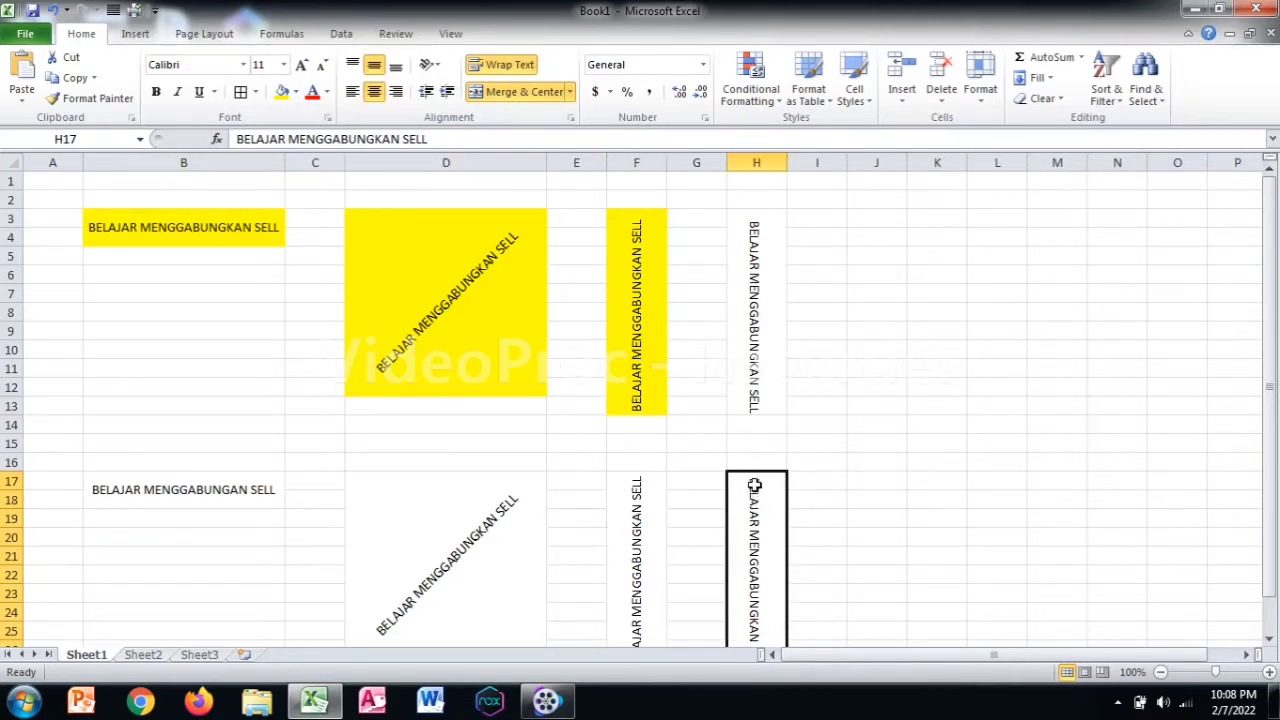
- Enter the text "BELAJAR MENGGABUNGKAN SELL" in cell J3
click(875, 220)
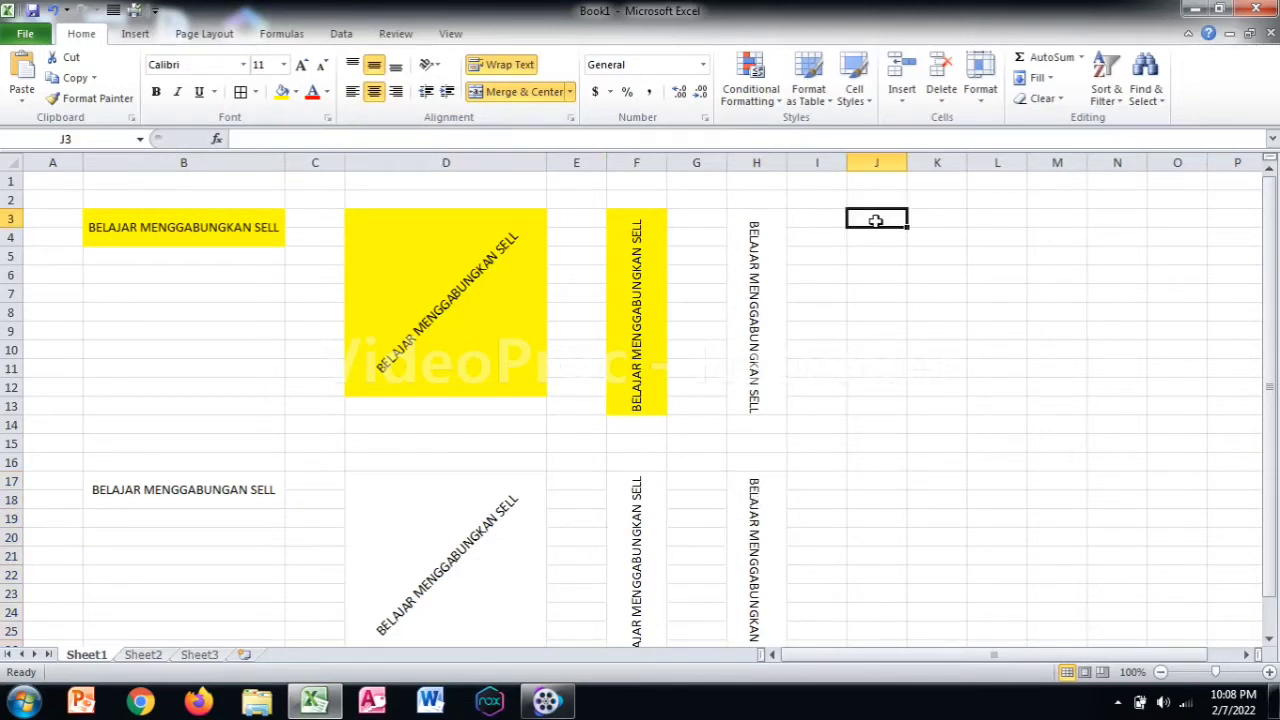
text(B)
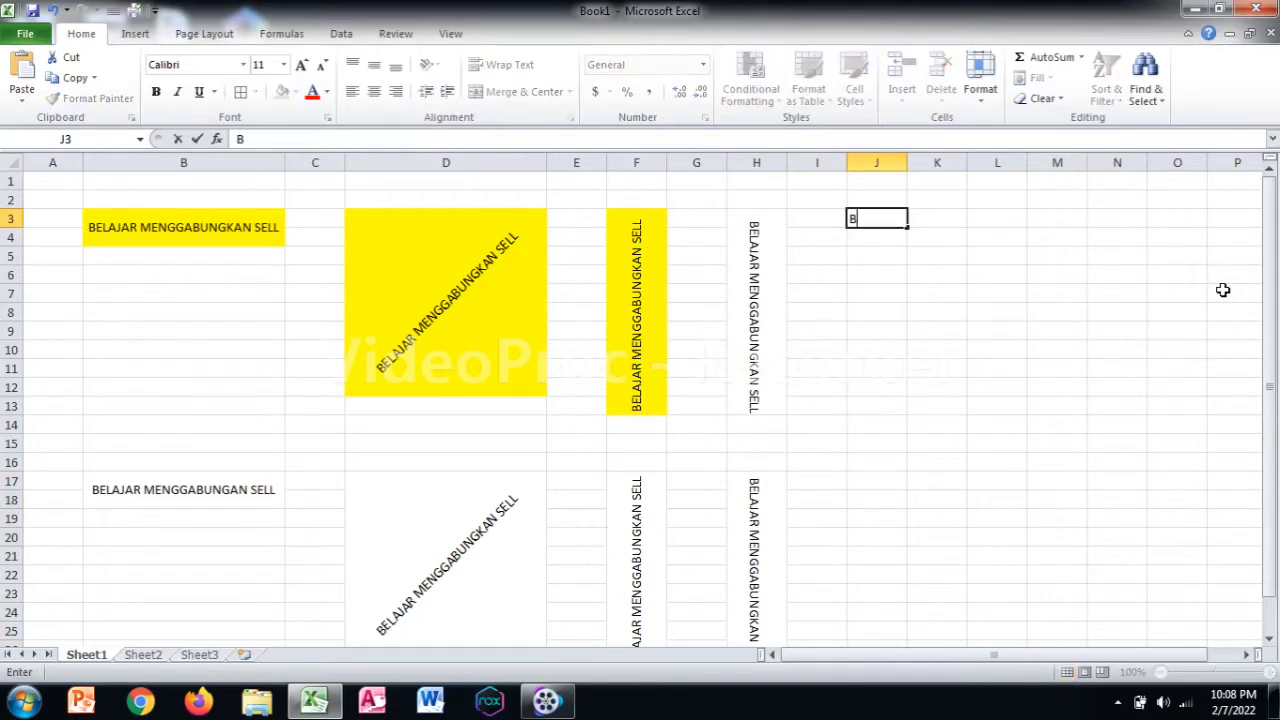
text(ELAJAR MENG)
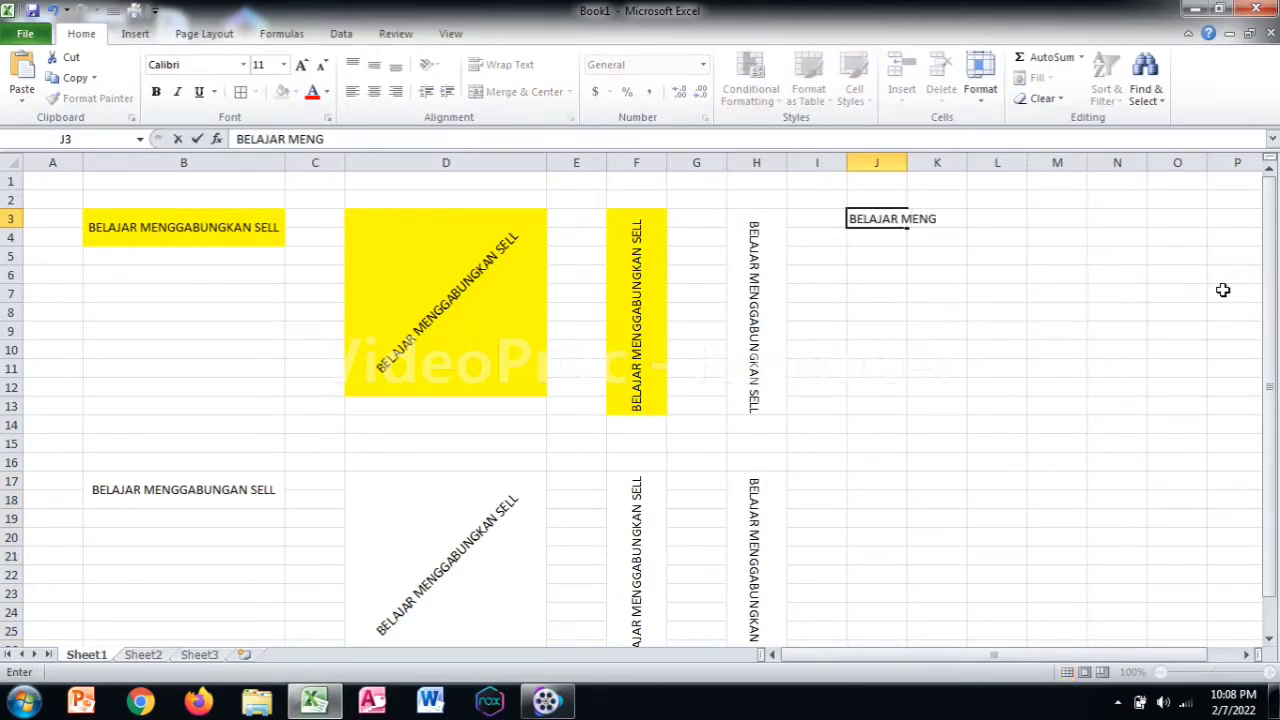
text(GABUKA)
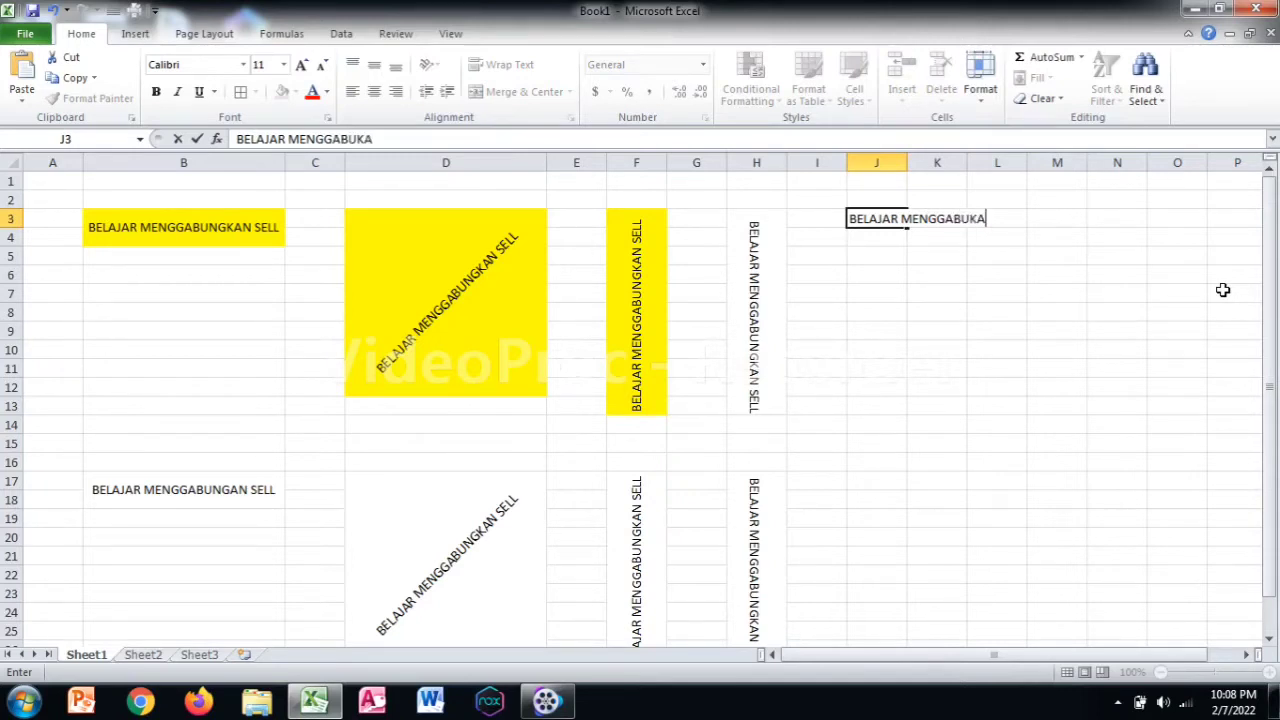
key(BackSpace)
text(ABU)
text(GKAN SELL)
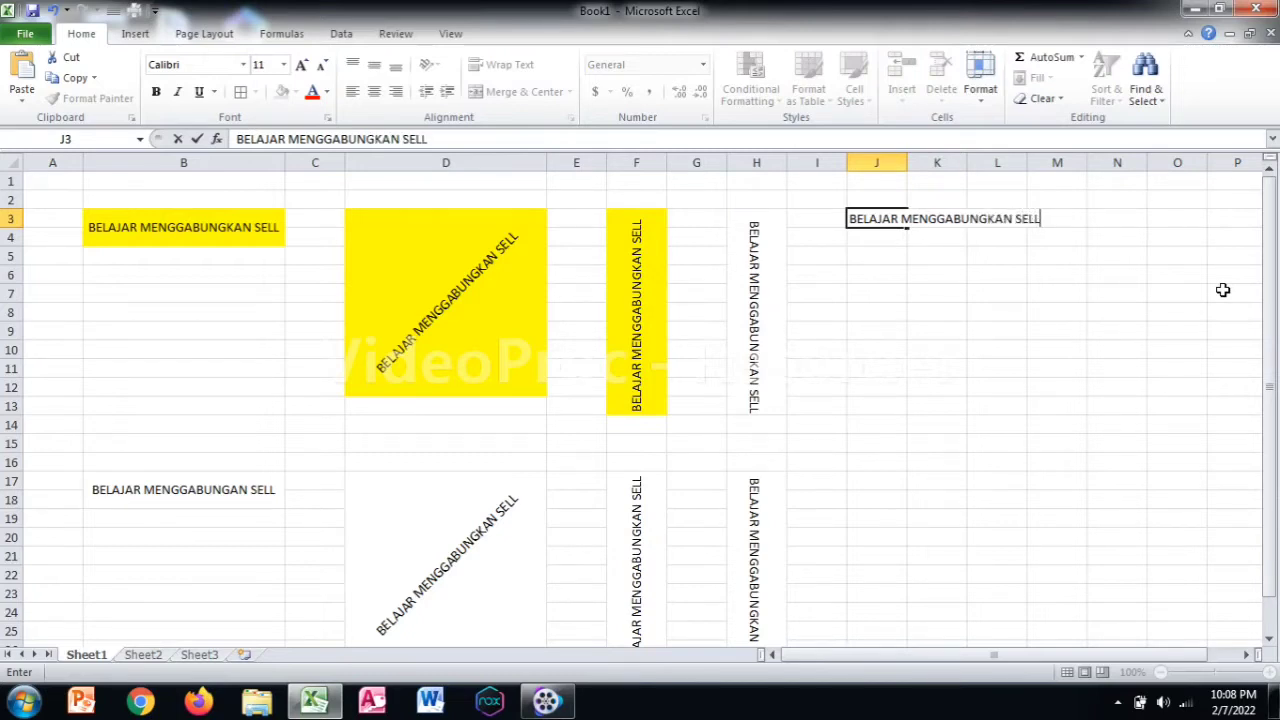
- Commit the text in J3 and examine how it extends across the neighbouring cells through M3
click(1104, 292)
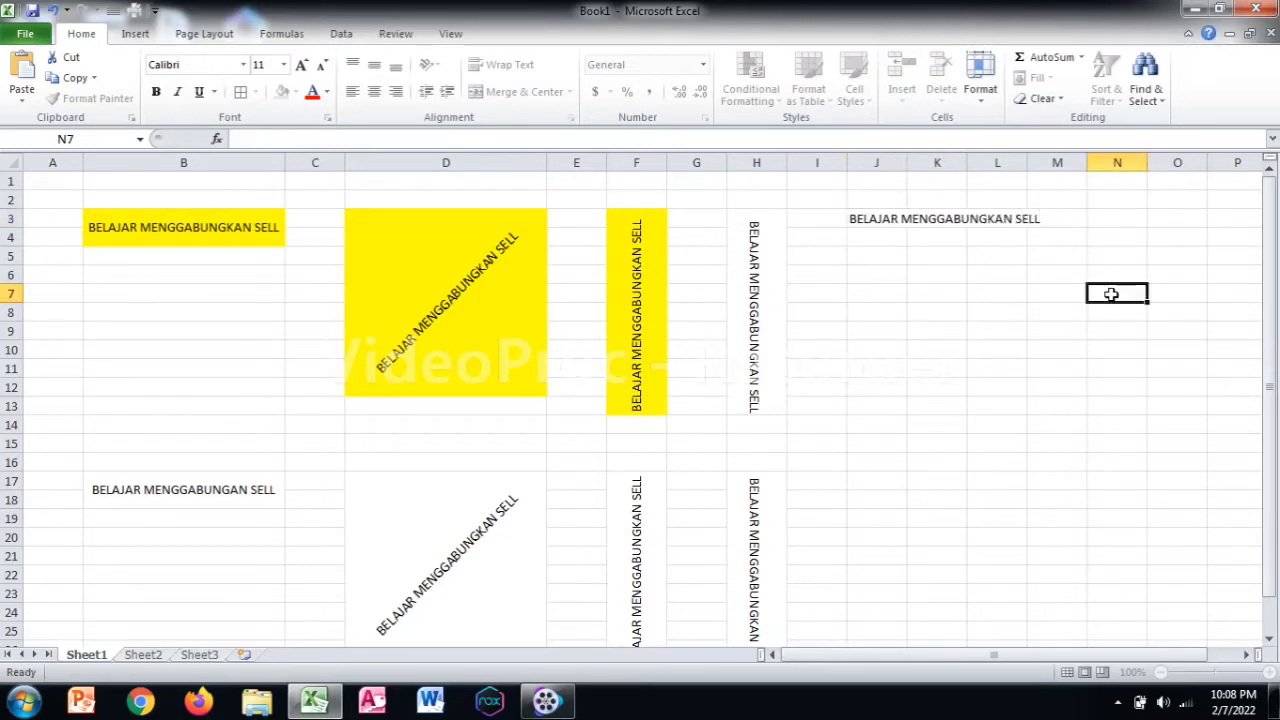
click(1012, 367)
click(882, 217)
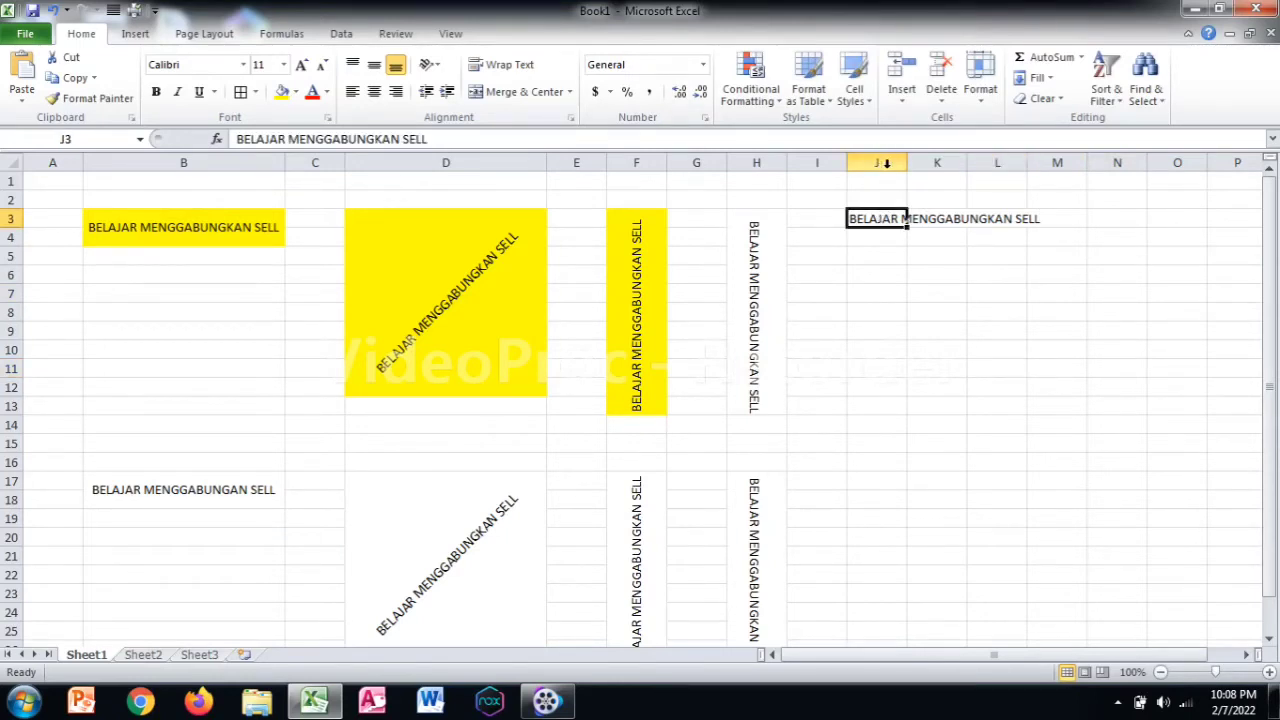
click(1054, 217)
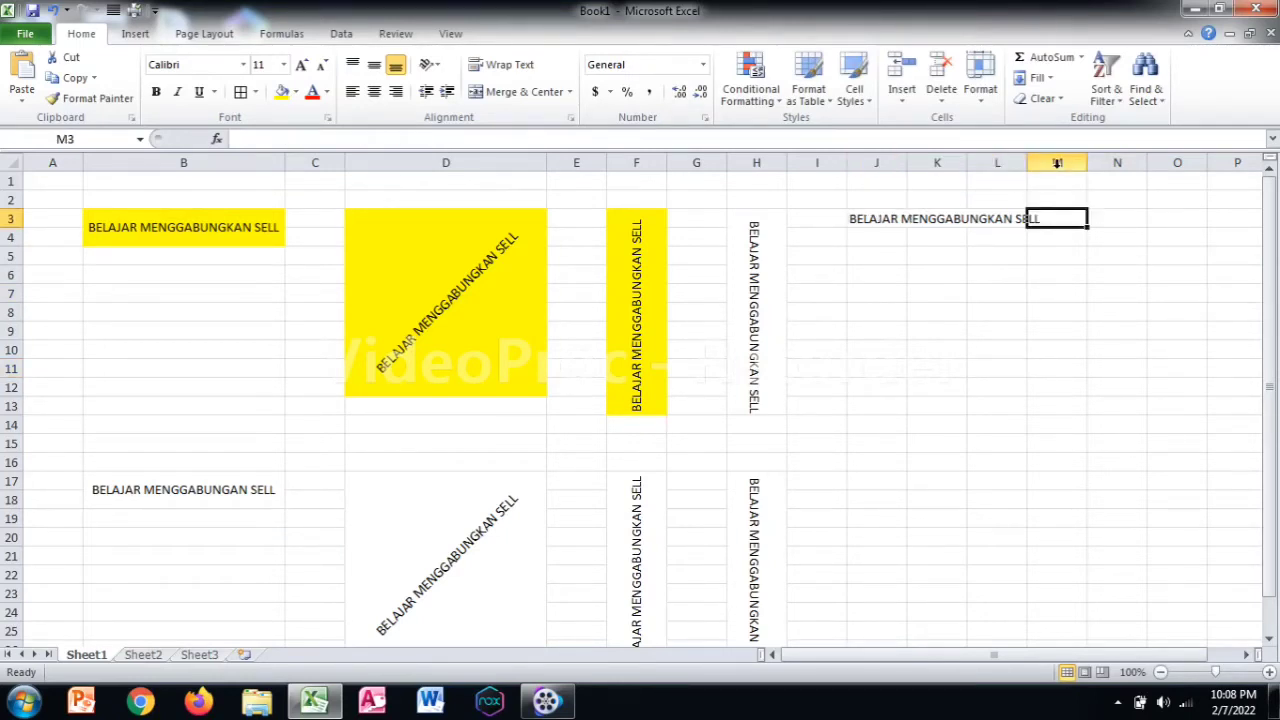
drag(1057, 182, 1066, 218)
click(1111, 220)
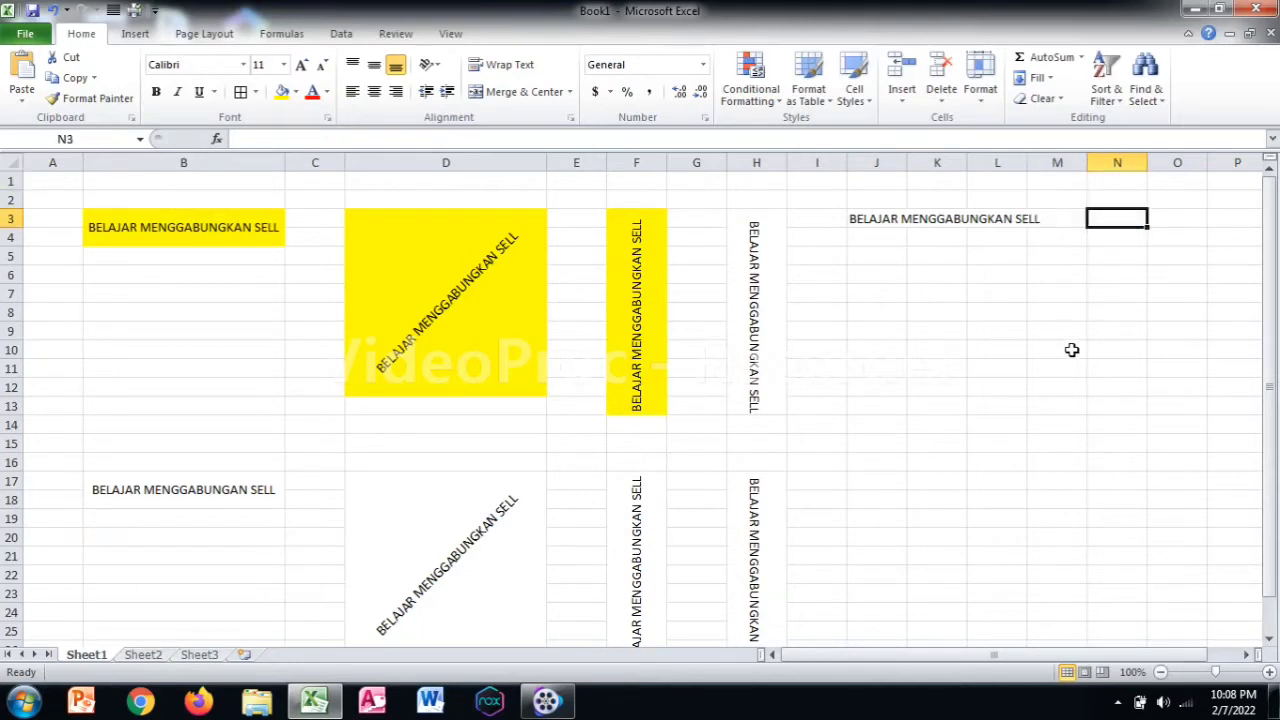
click(1177, 364)
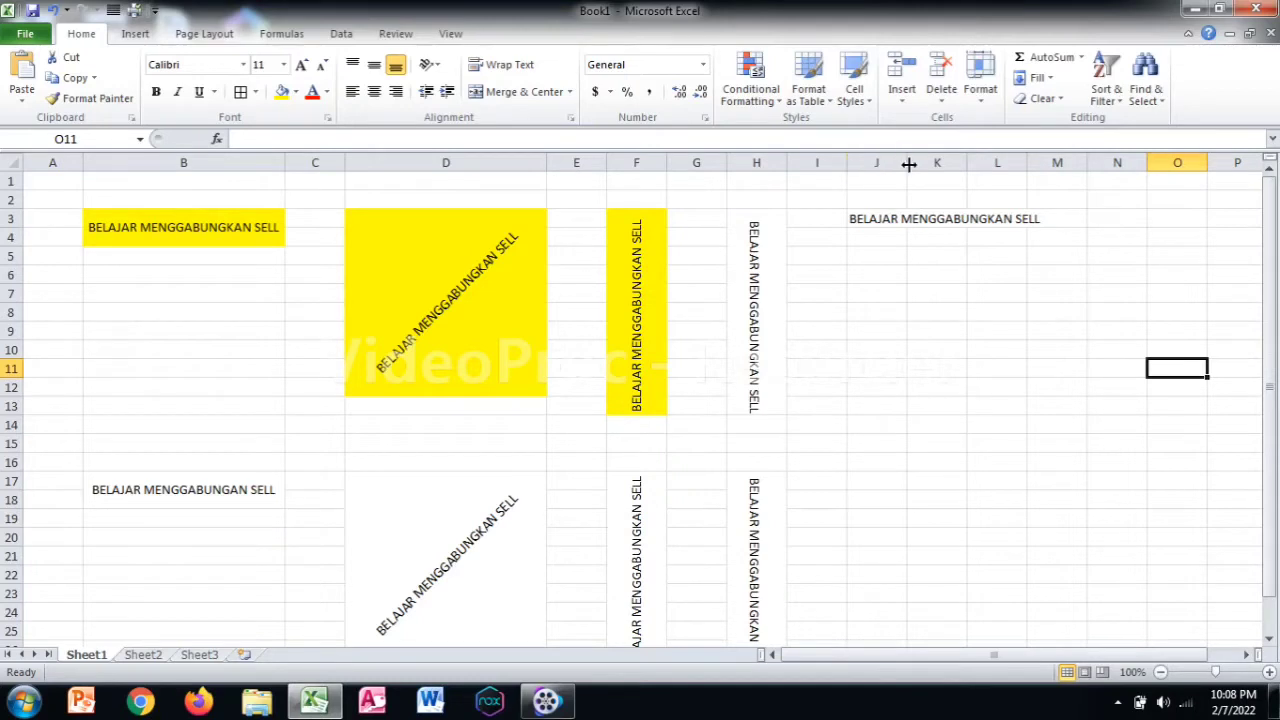
- AutoFit the width of column J to the text in J3
click(881, 219)
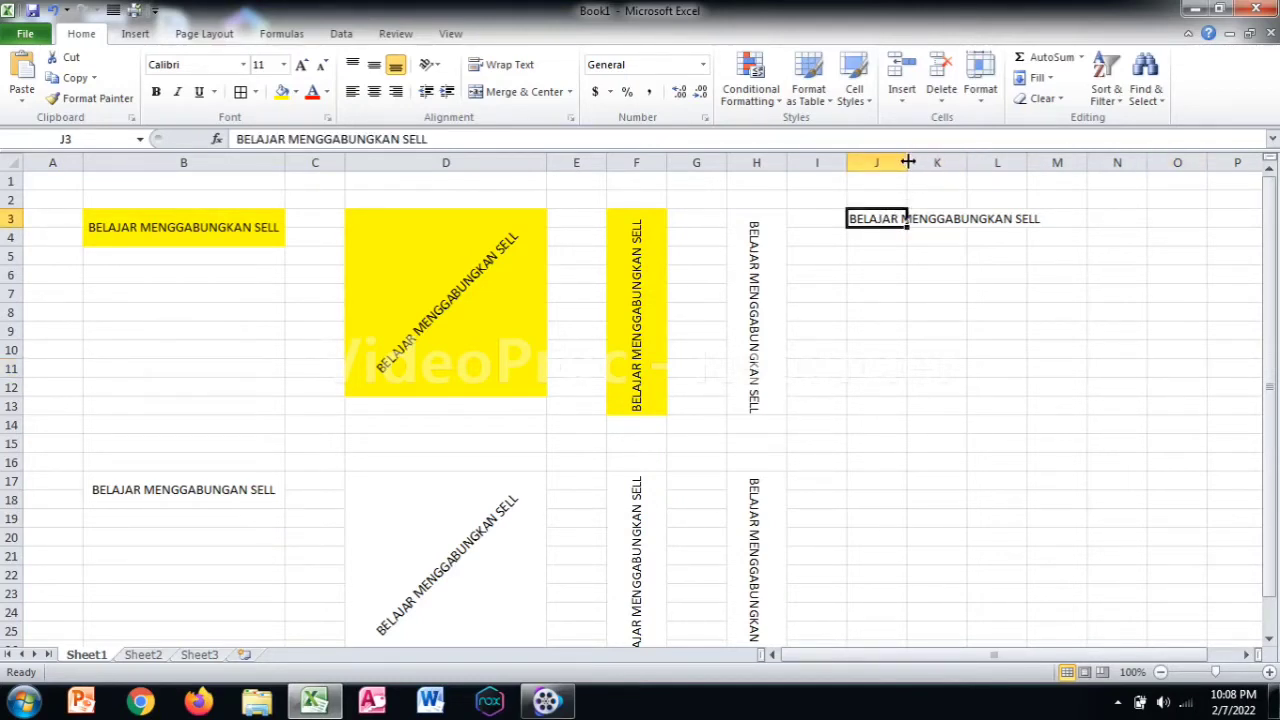
click(942, 310)
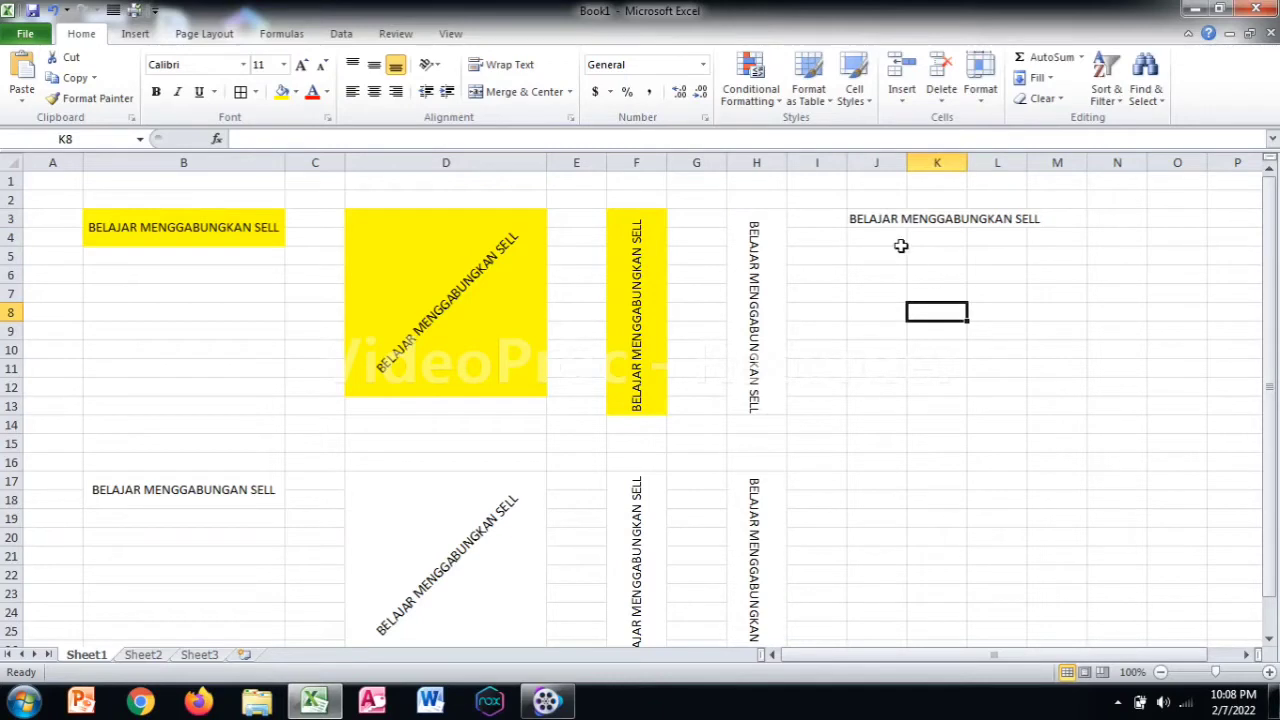
double_click(906, 162)
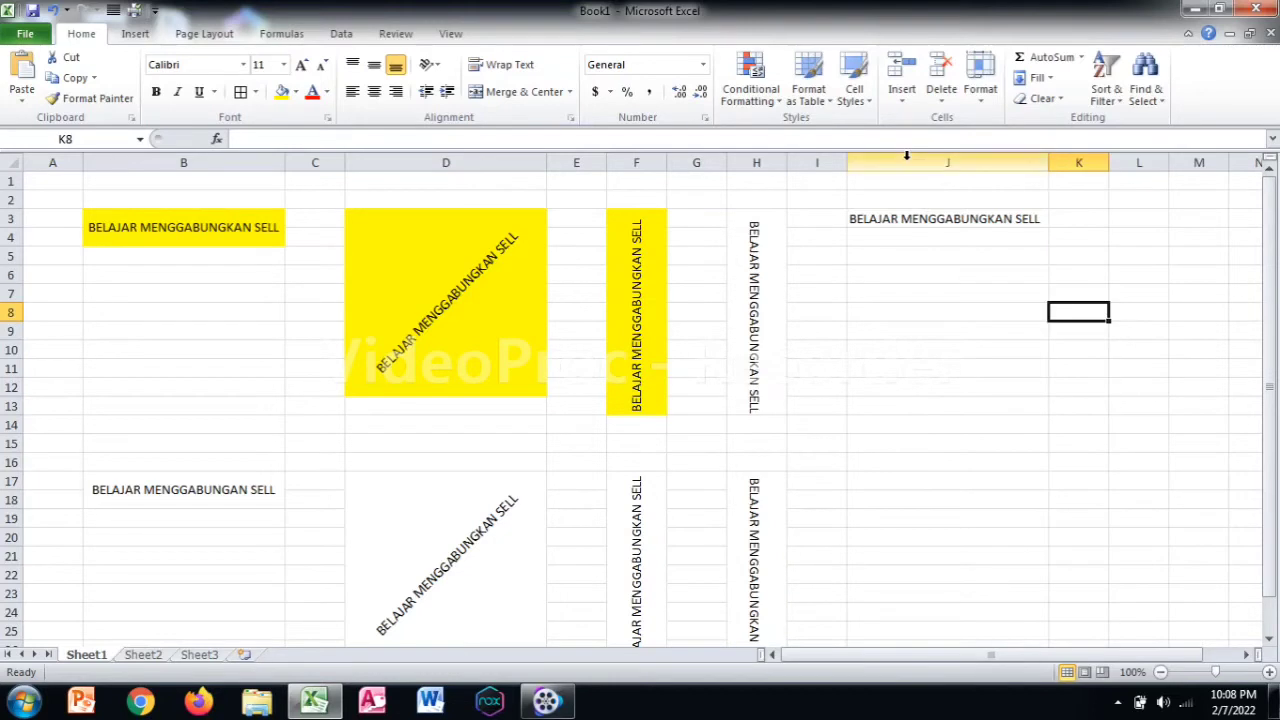
- In Format Cells for J3:J4, set both horizontal and vertical text alignment to Center
drag(979, 219, 974, 231)
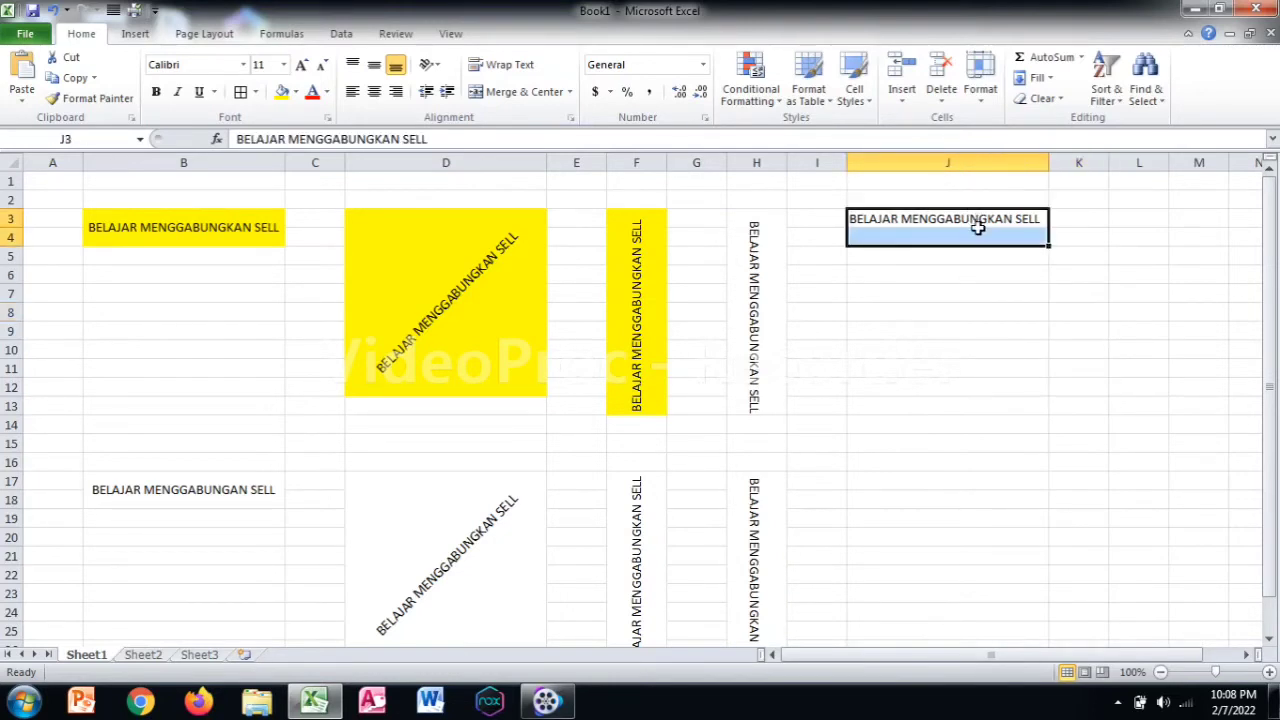
right_click(972, 238)
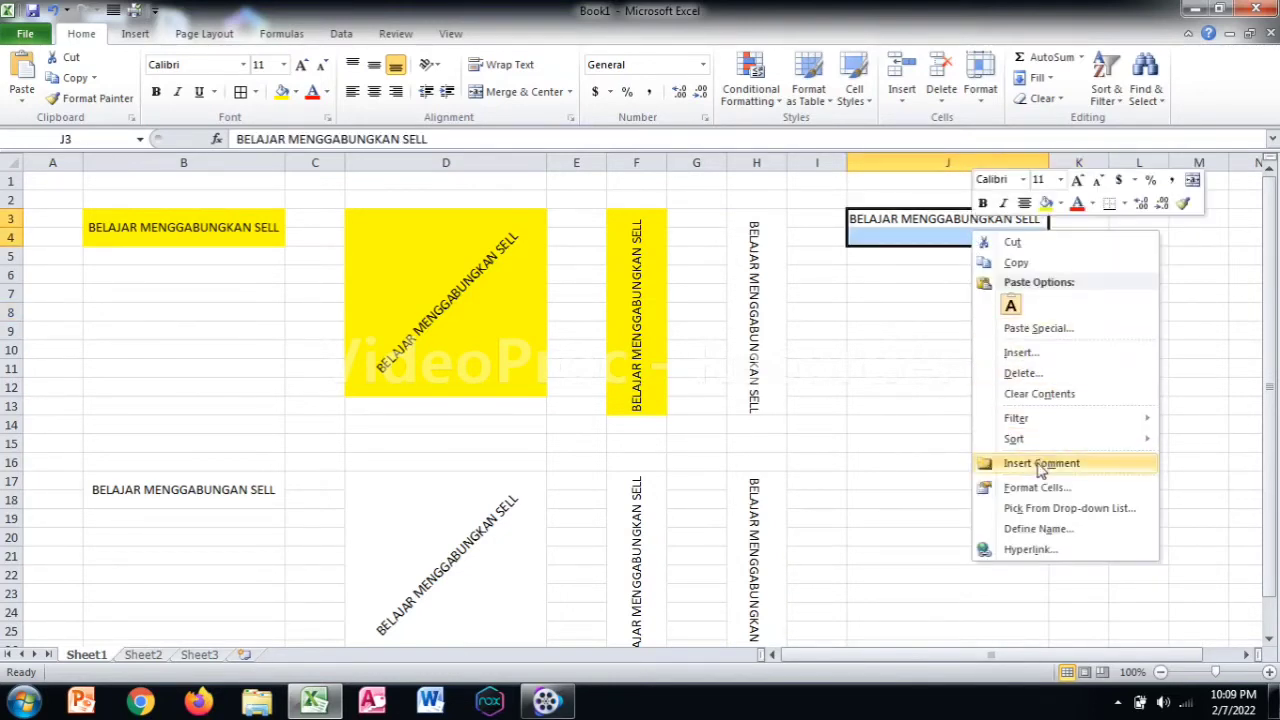
click(1000, 488)
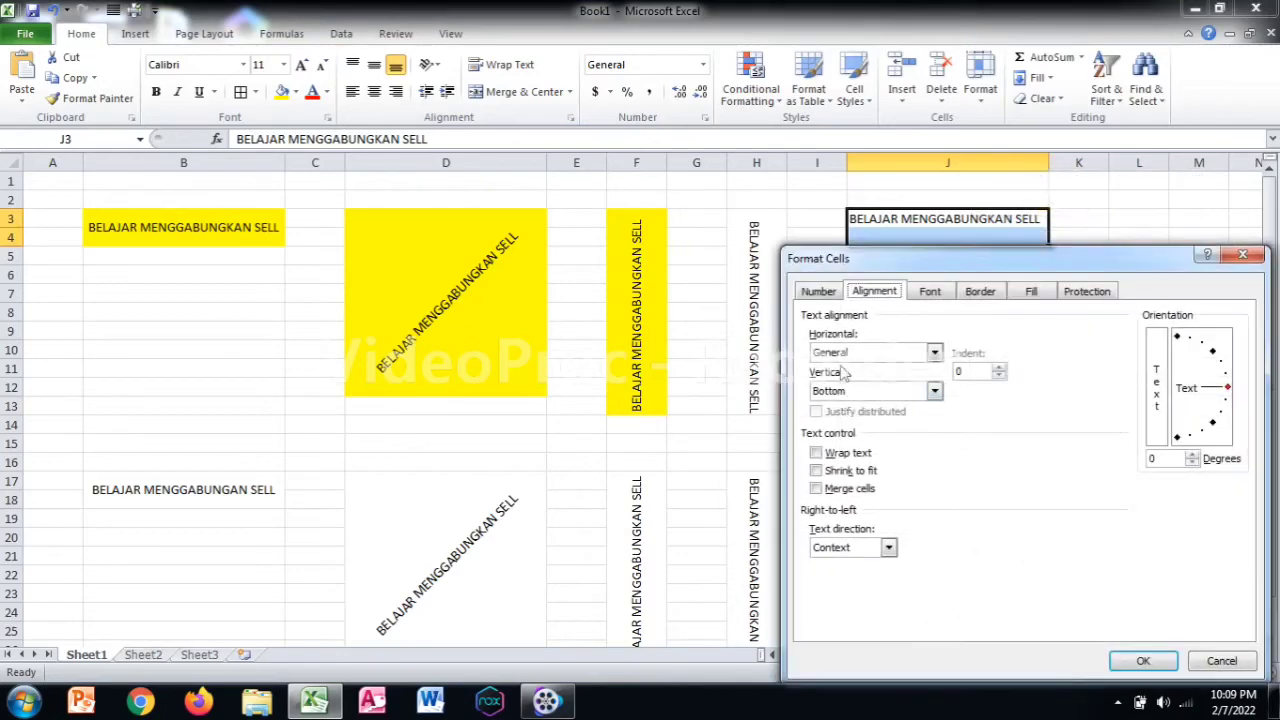
click(870, 355)
click(829, 394)
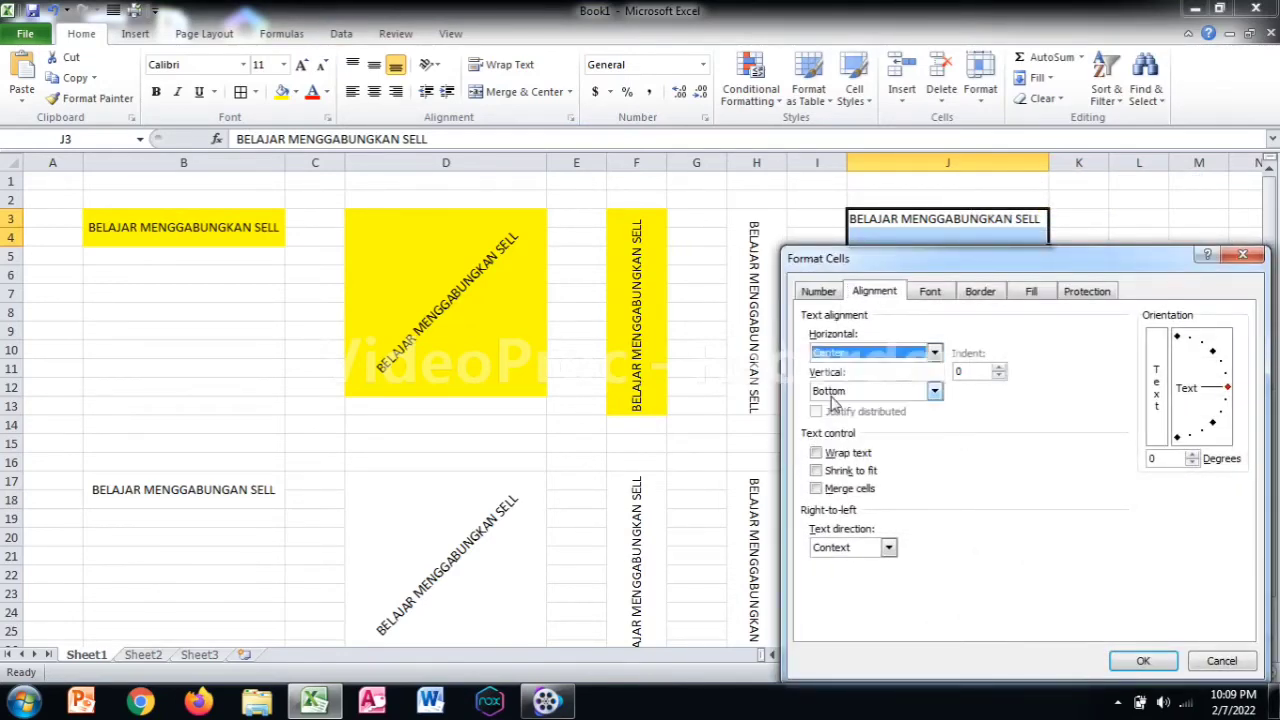
click(875, 391)
click(827, 420)
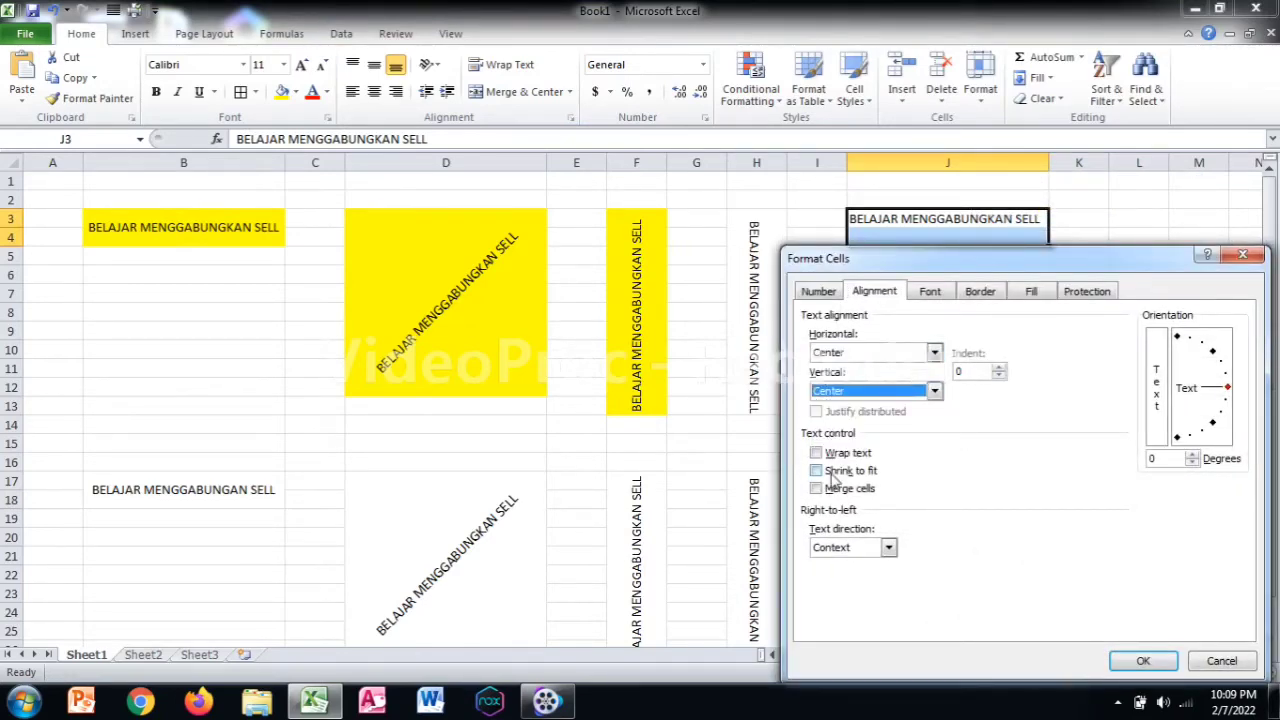
- Turn on text wrapping and cell merging for J3:J4 and apply the formatting
click(845, 453)
click(838, 487)
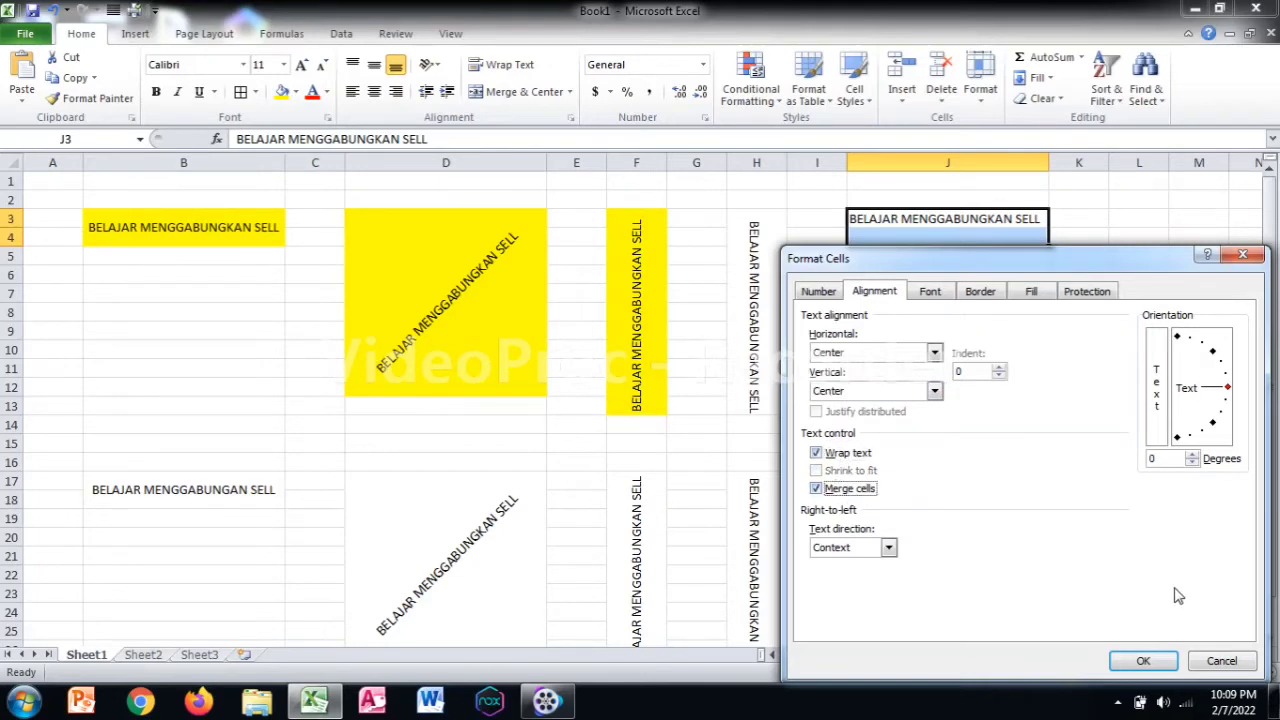
click(1144, 661)
click(1112, 480)
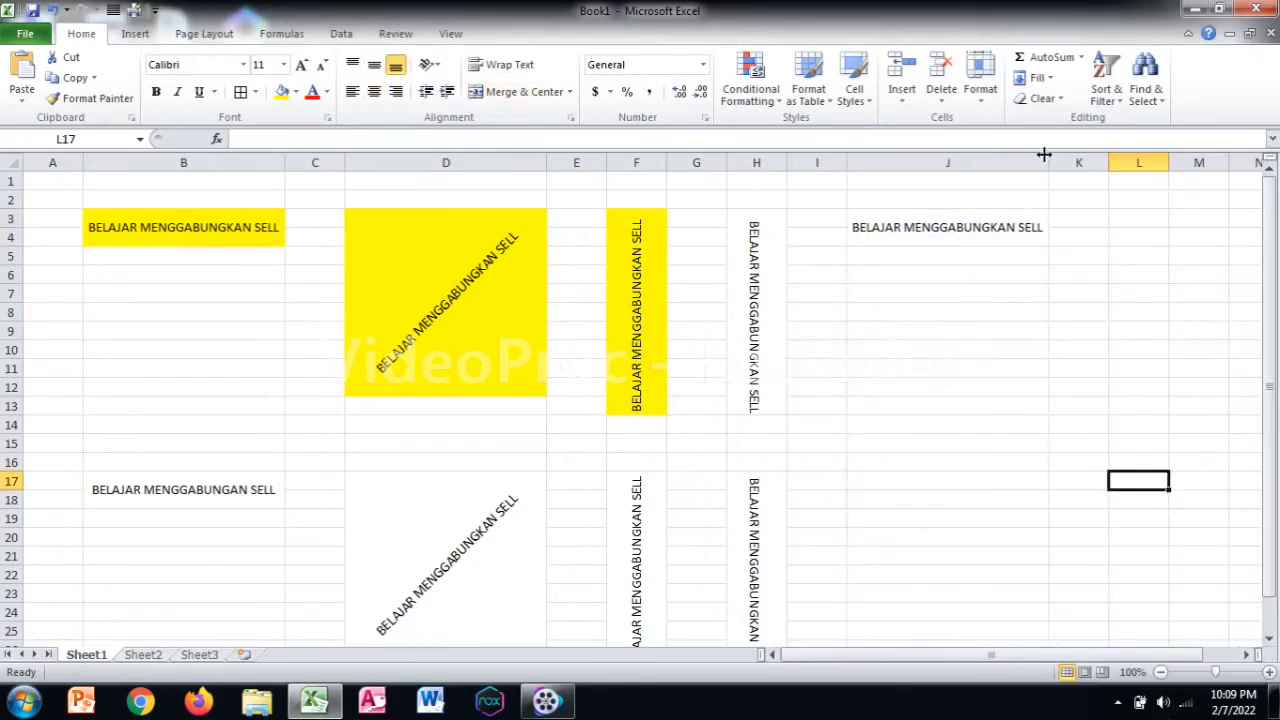
- Try narrowing column J to test the wrapped text, and undo the width change
drag(1048, 162, 903, 163)
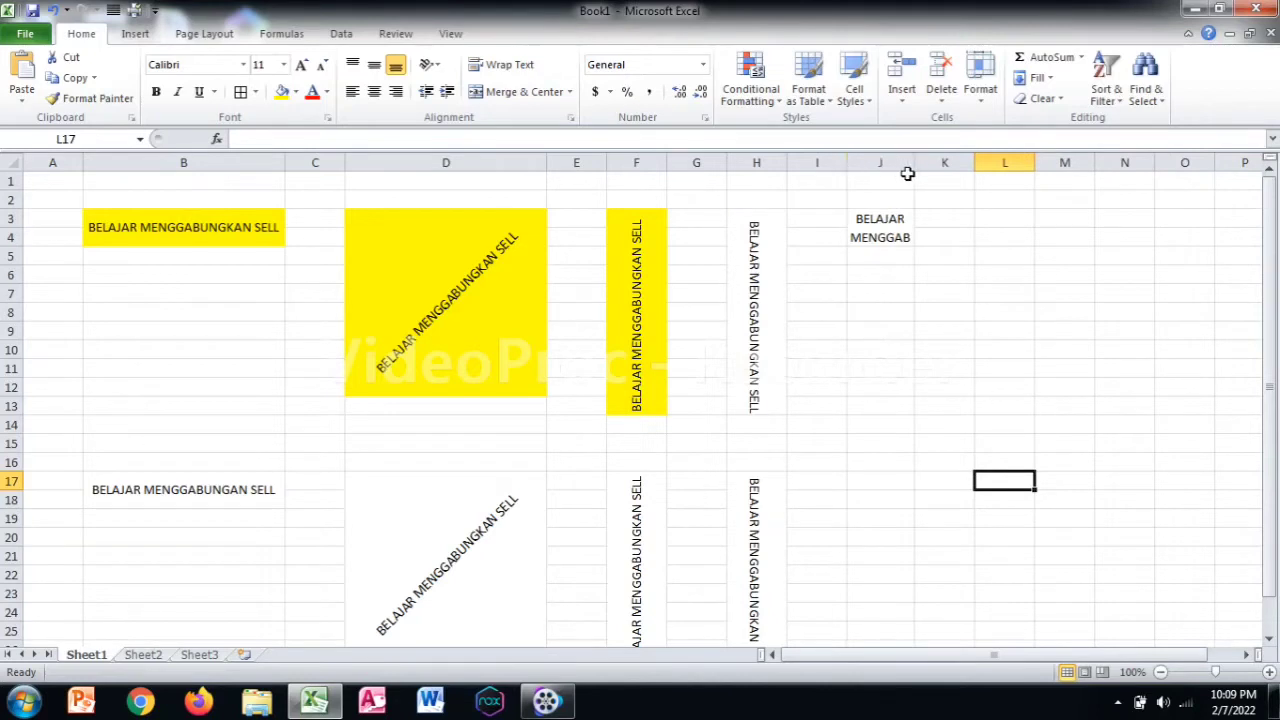
key(ctrl+z)
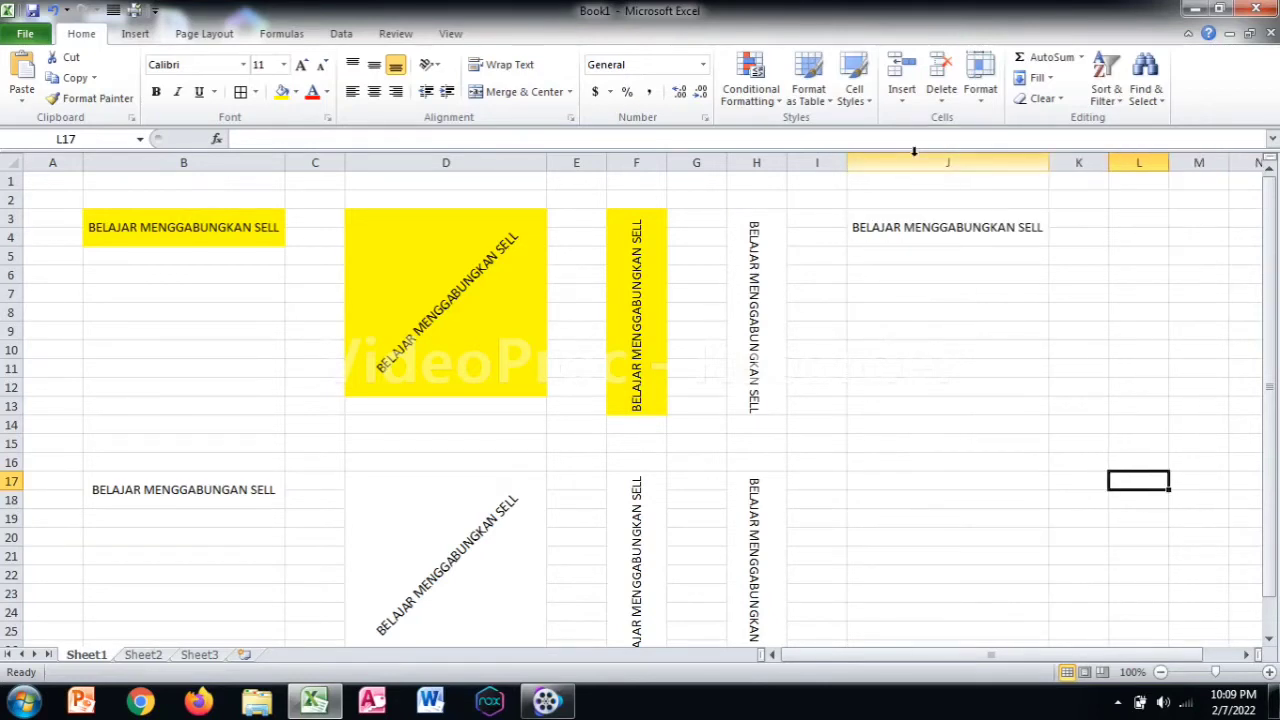
- Turn off text wrapping for the merged cell J3:J4 in Format Cells and apply it
right_click(929, 224)
click(990, 482)
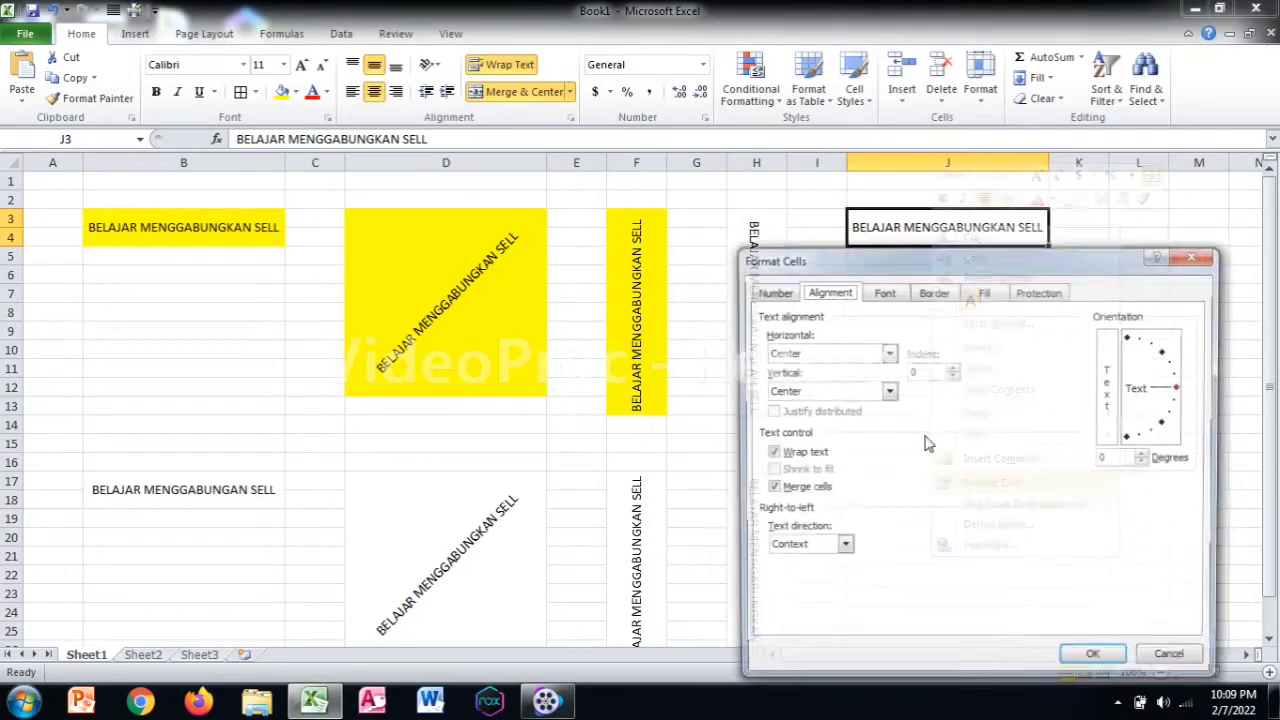
click(809, 454)
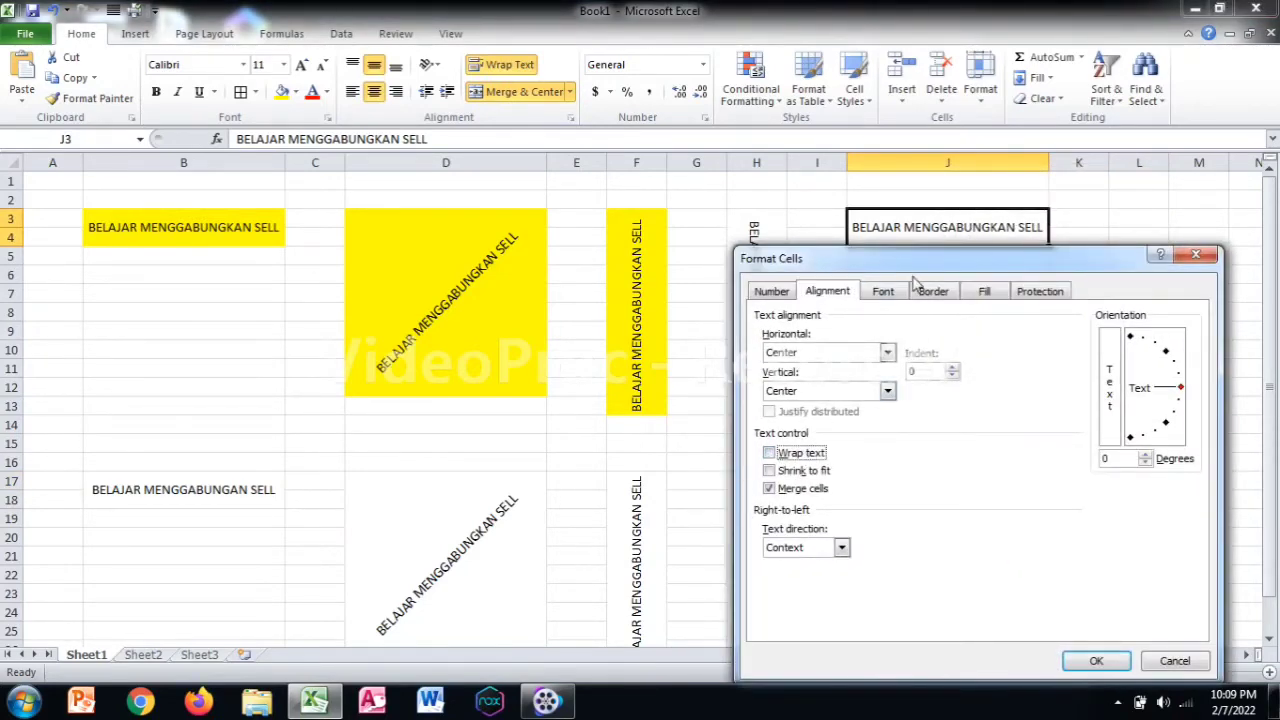
drag(926, 260, 820, 139)
click(978, 542)
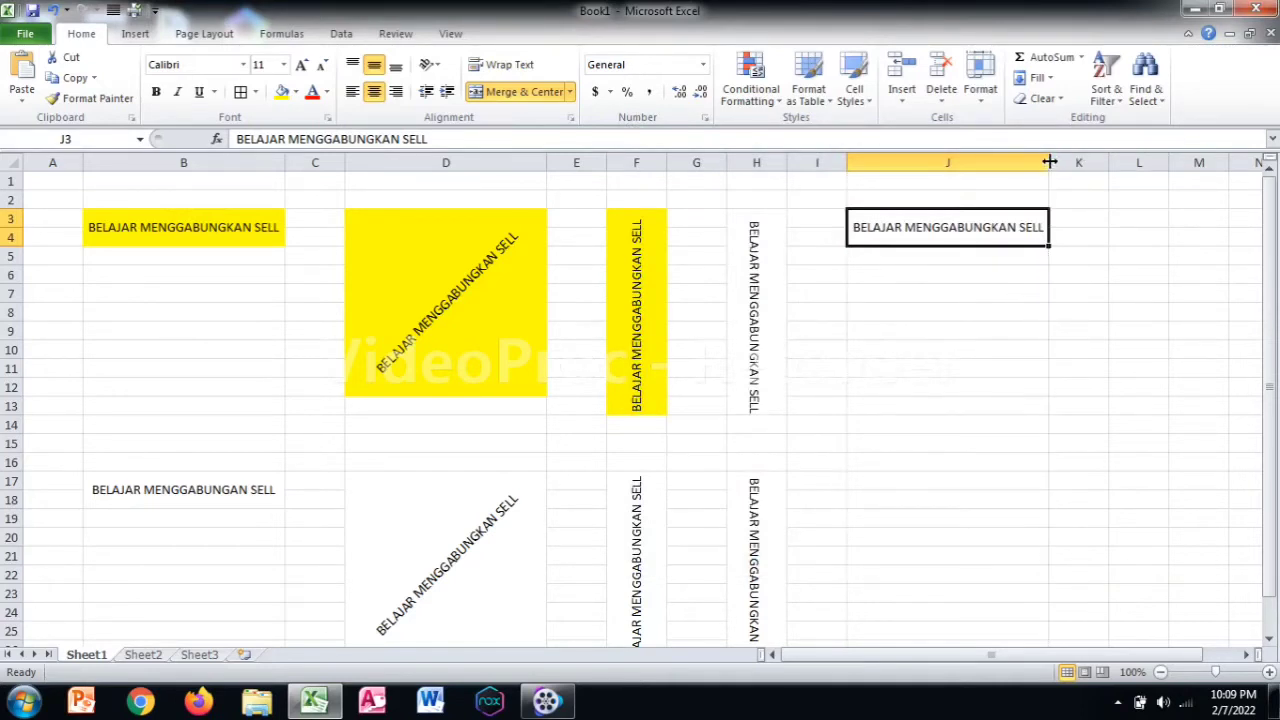
- Narrow column J and check how the unwrapped text displays in the merged cell
drag(1049, 162, 932, 166)
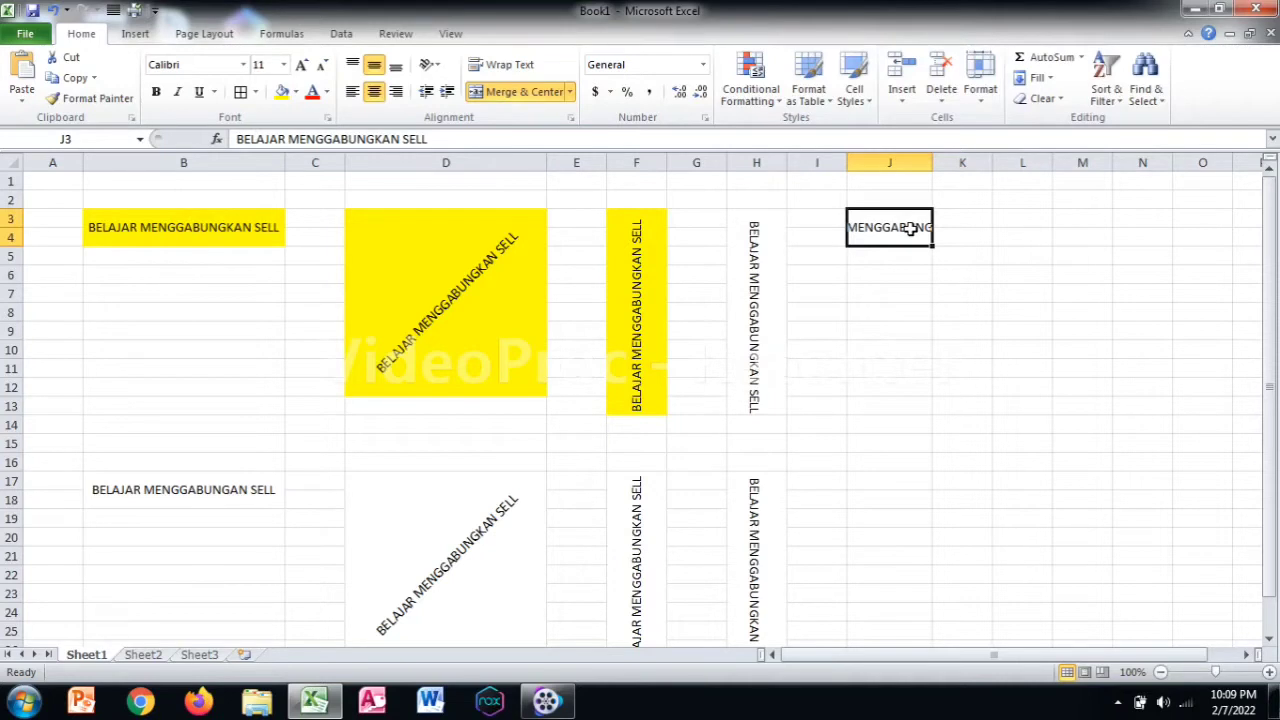
click(894, 289)
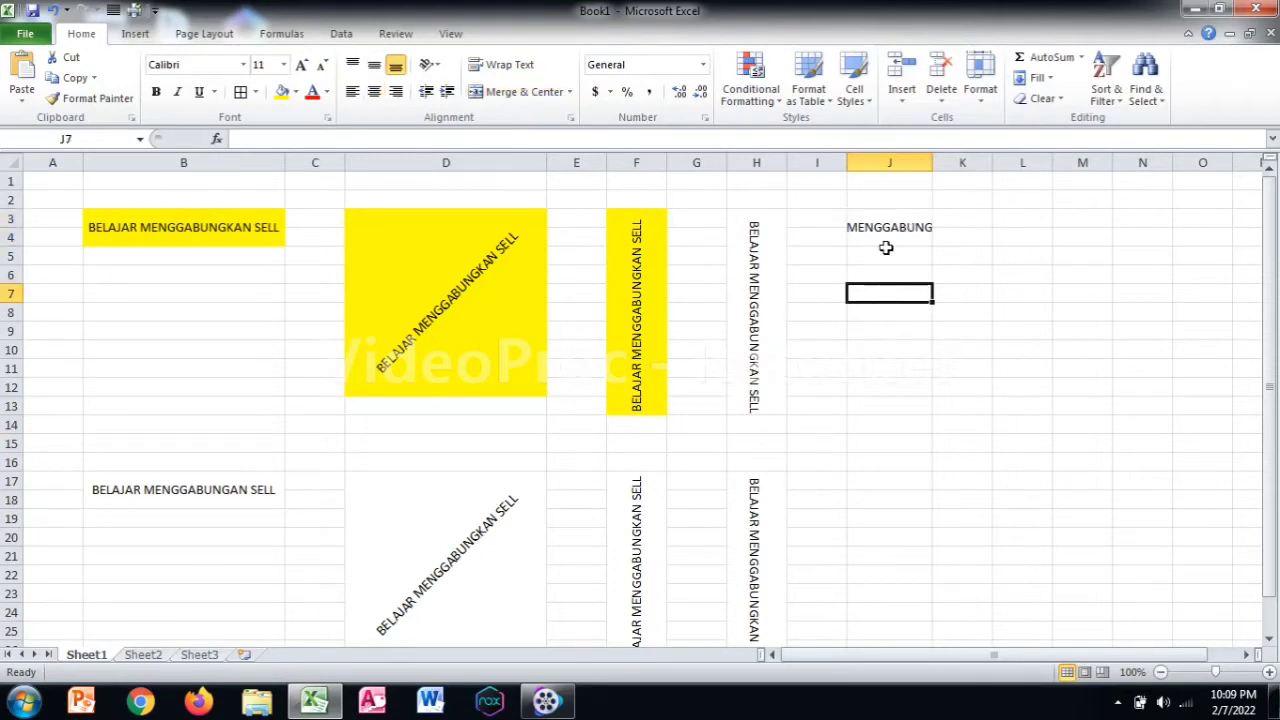
click(892, 236)
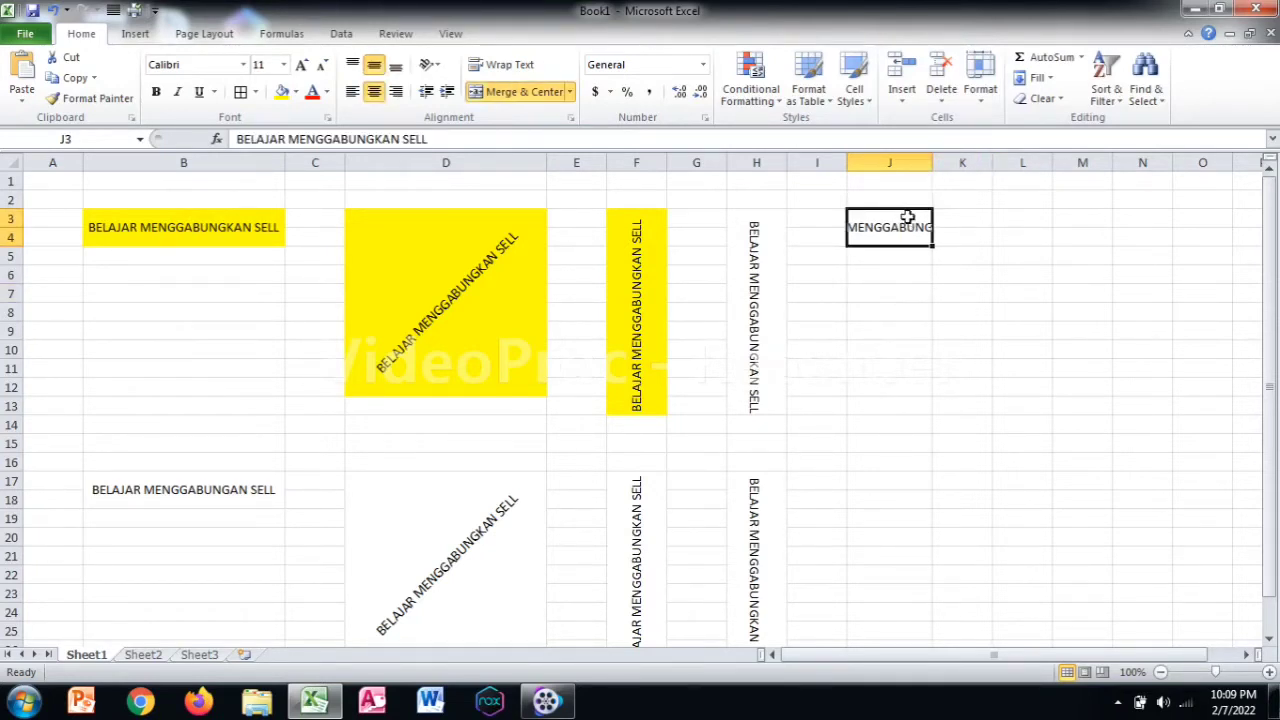
- Turn text wrapping back on for the merged cell J3:J4 and widen column J so the text fits on two lines
right_click(906, 215)
click(970, 474)
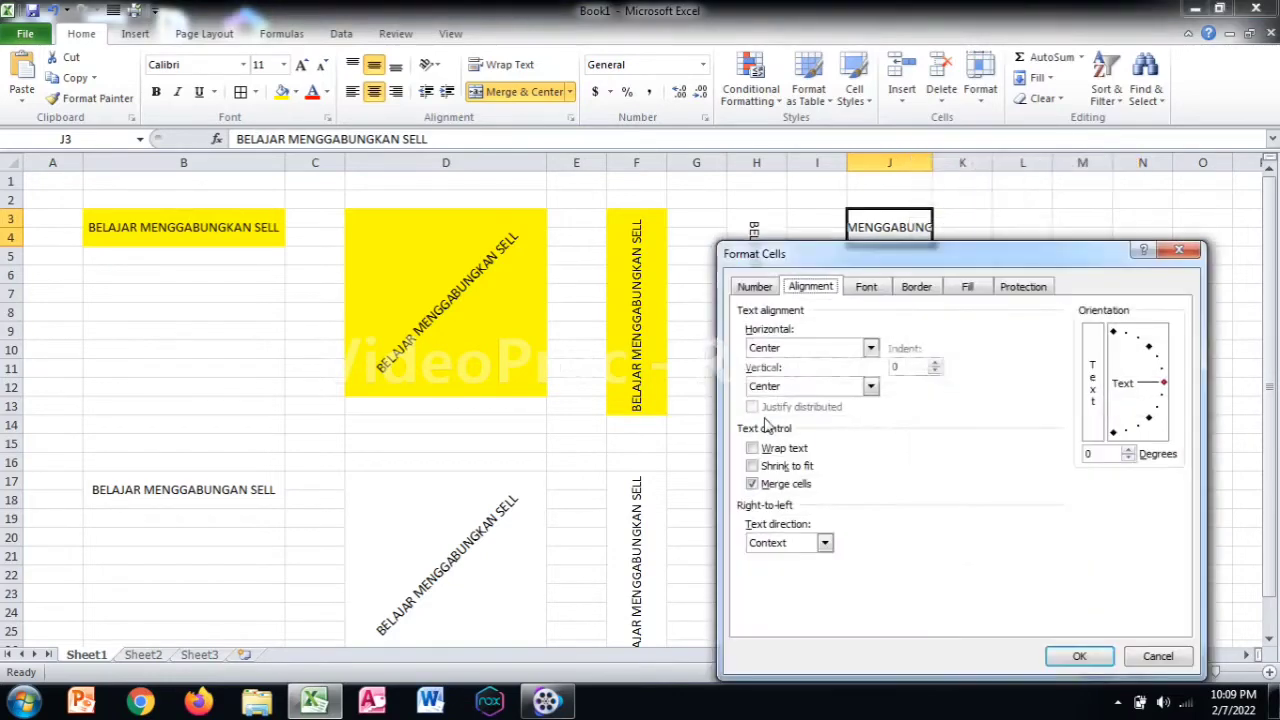
click(752, 449)
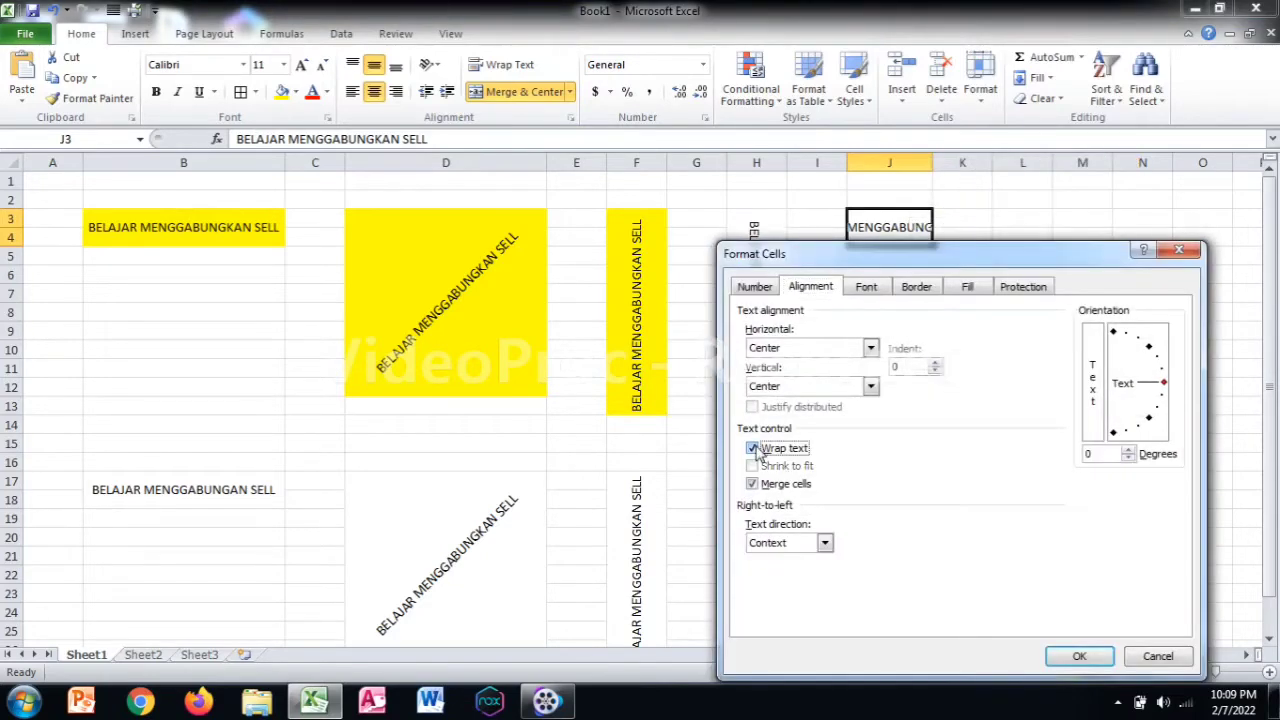
click(1068, 656)
drag(933, 163, 1027, 166)
click(957, 162)
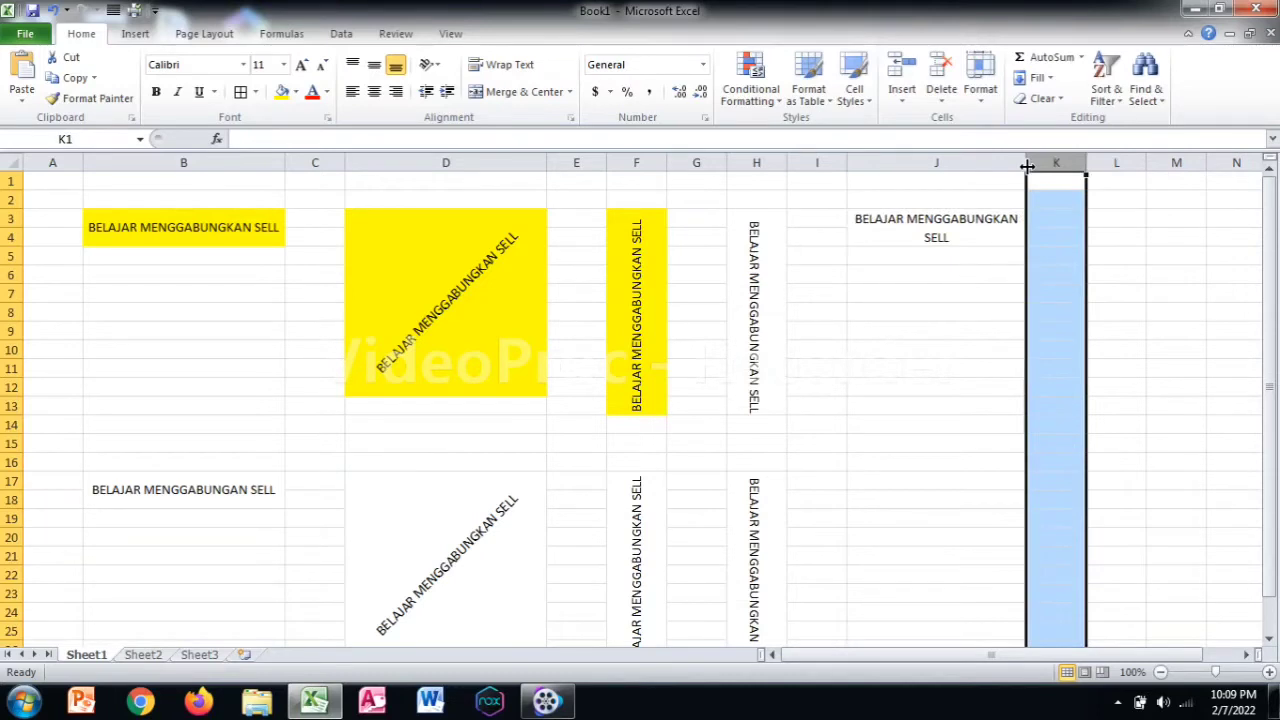
- Turn off cell merging for J3:J4 in Format Cells, keeping text wrapping on, and check the separated cells
click(961, 226)
right_click(961, 226)
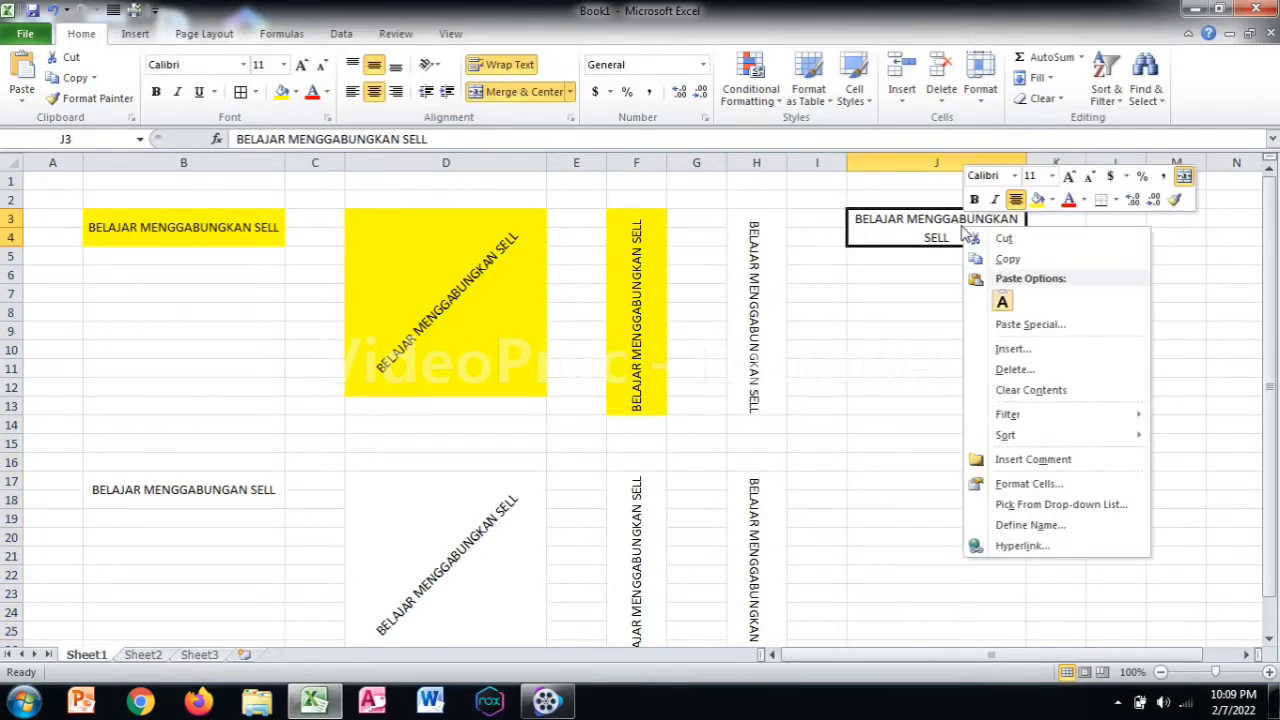
click(1005, 484)
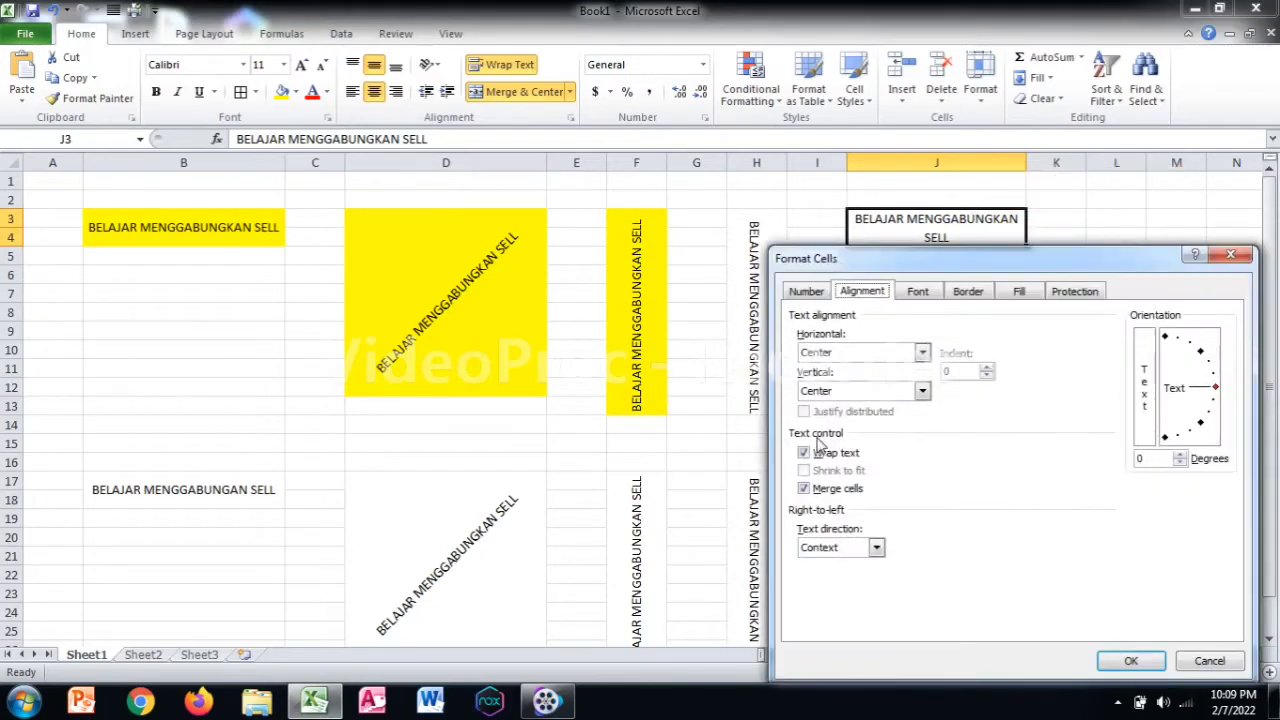
click(804, 489)
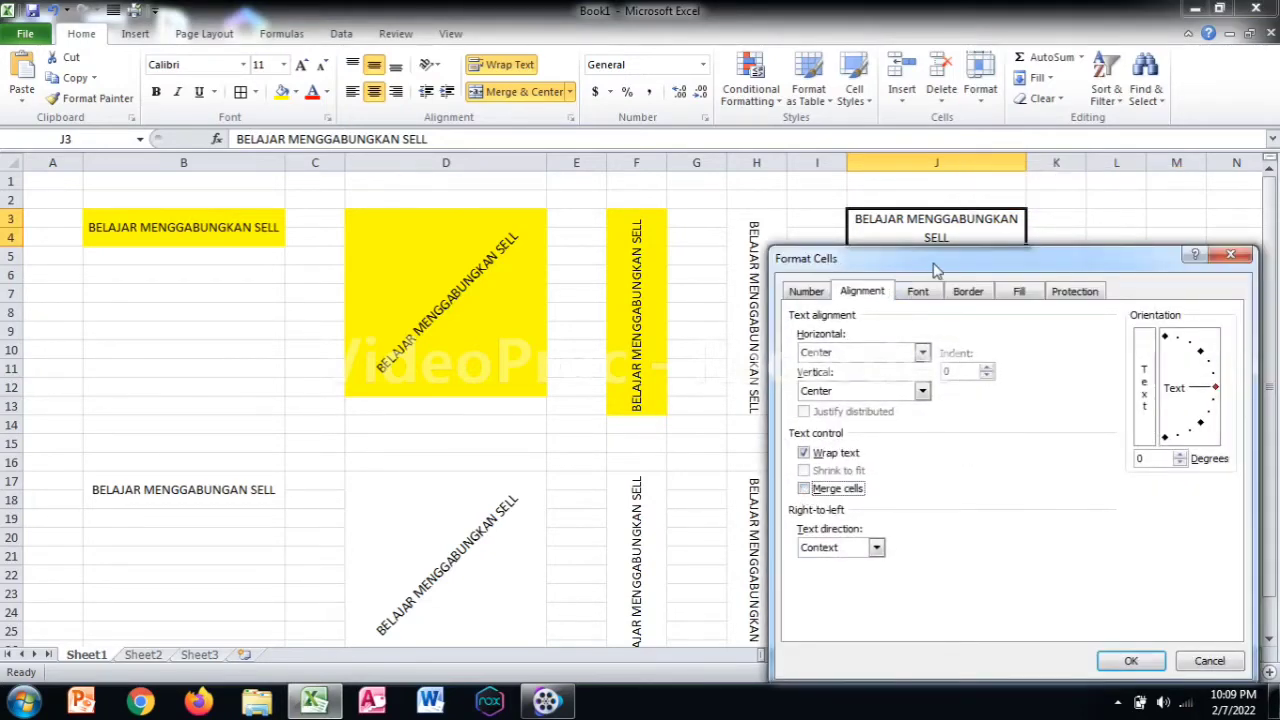
drag(934, 266, 799, 132)
click(995, 527)
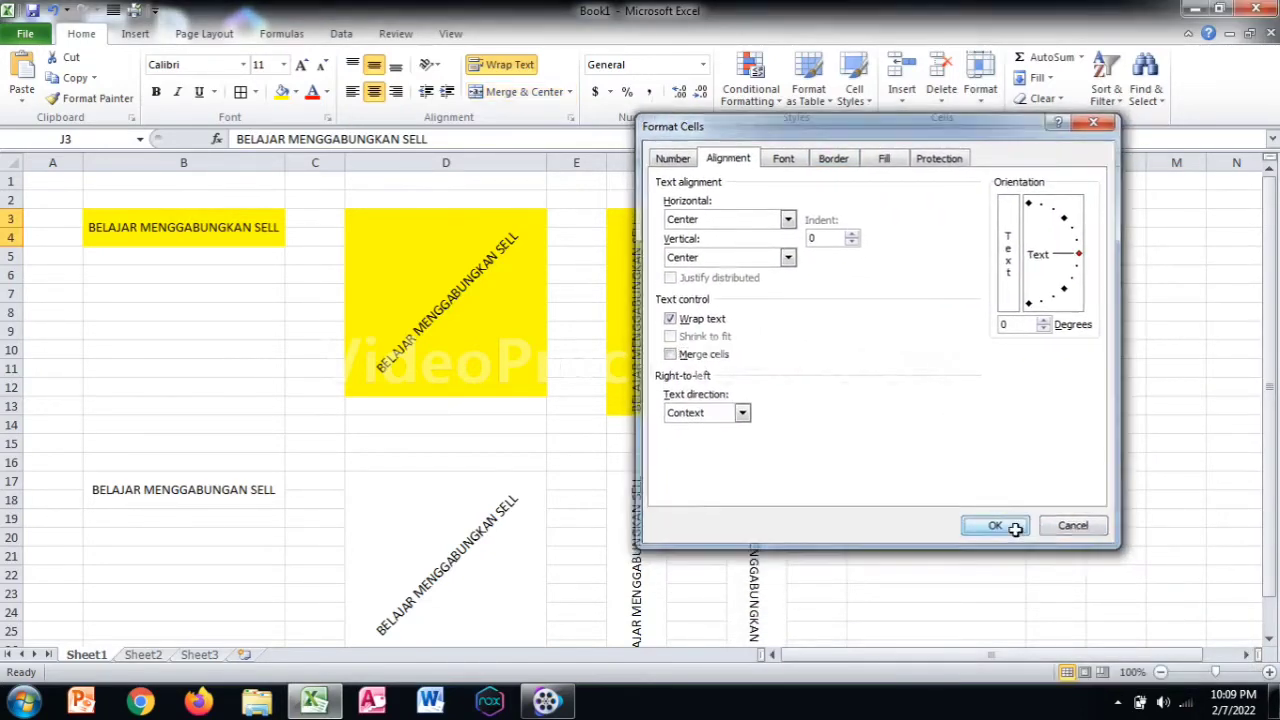
click(976, 256)
click(982, 219)
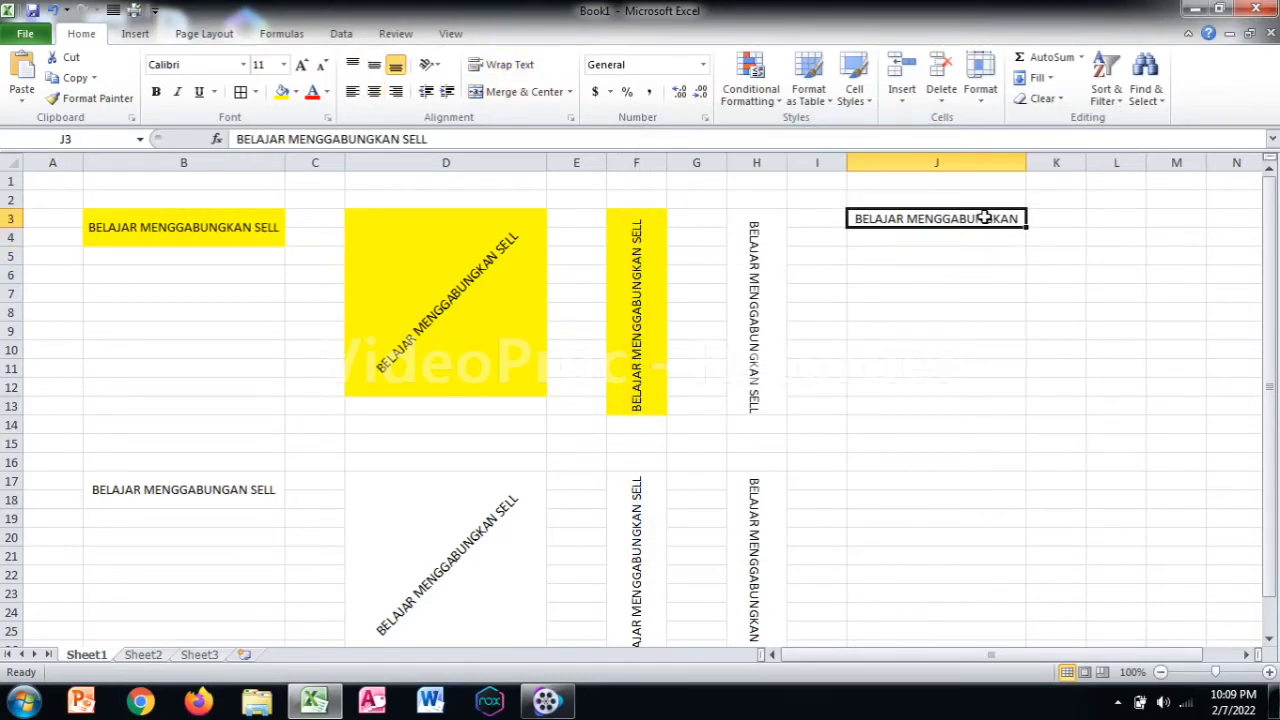
- Merge J3:J4 again through Format Cells, keeping centred alignment and text wrapping
drag(985, 219, 986, 234)
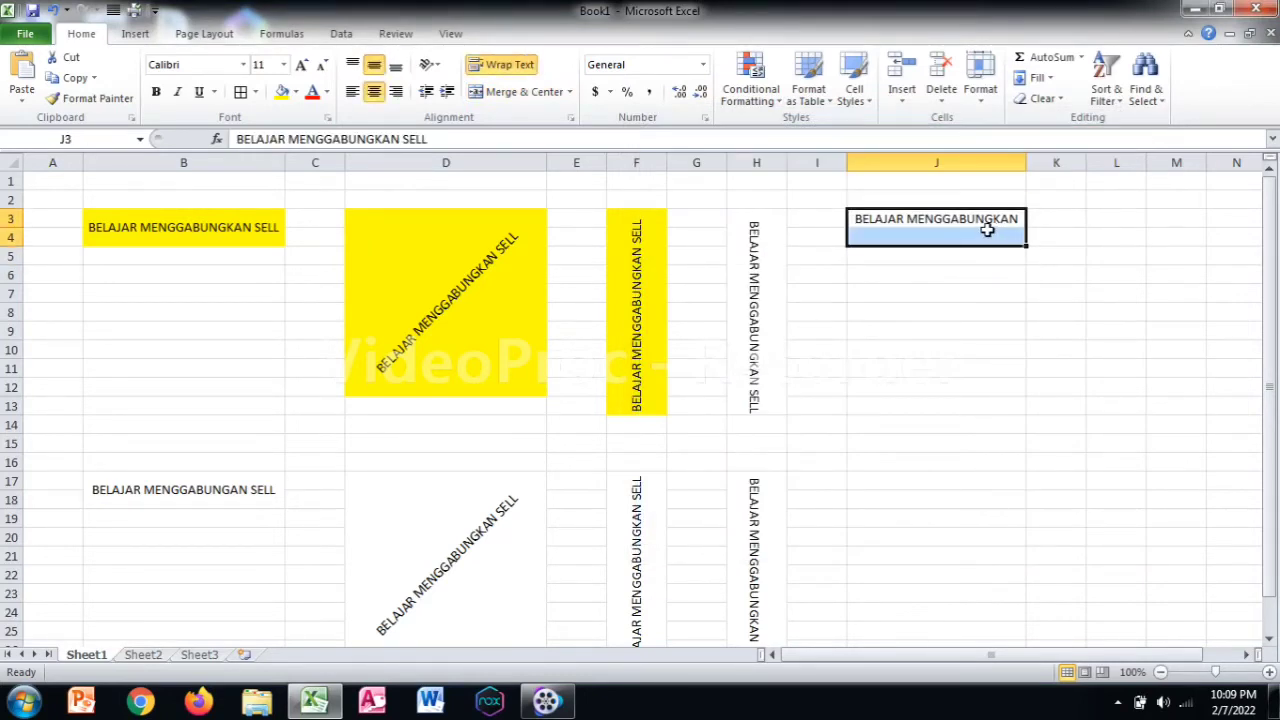
right_click(988, 231)
click(1022, 488)
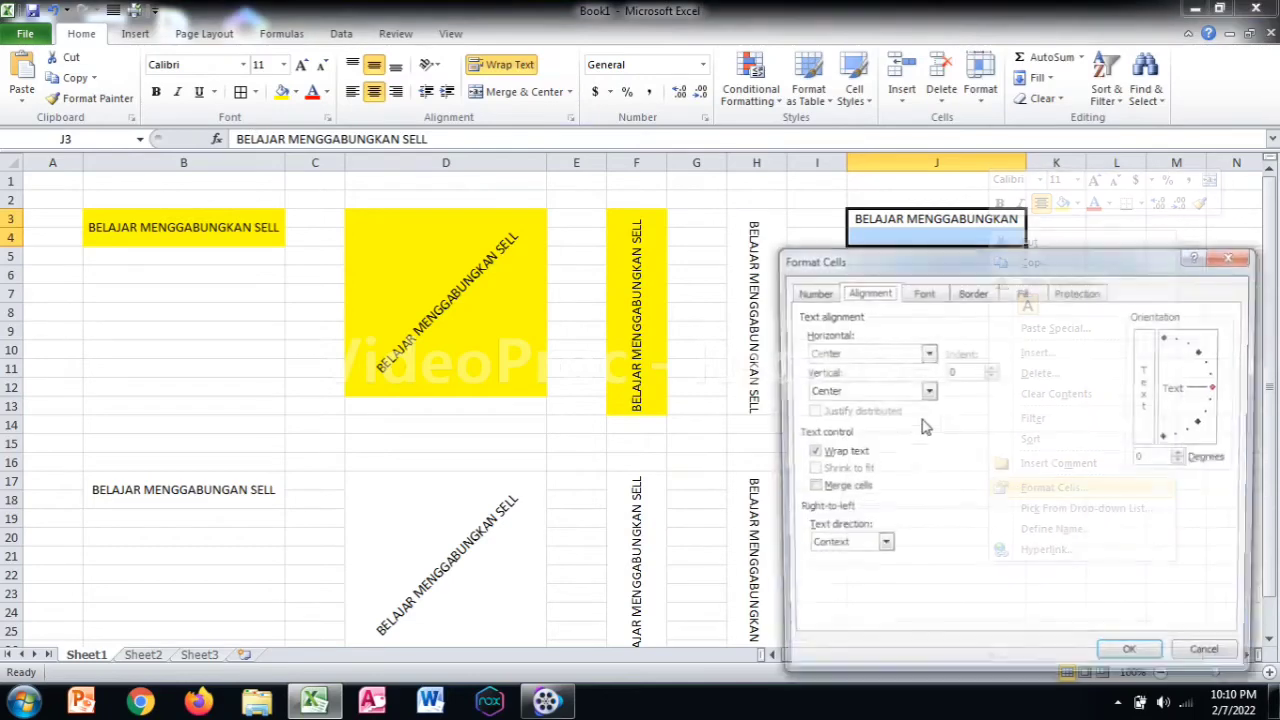
click(835, 488)
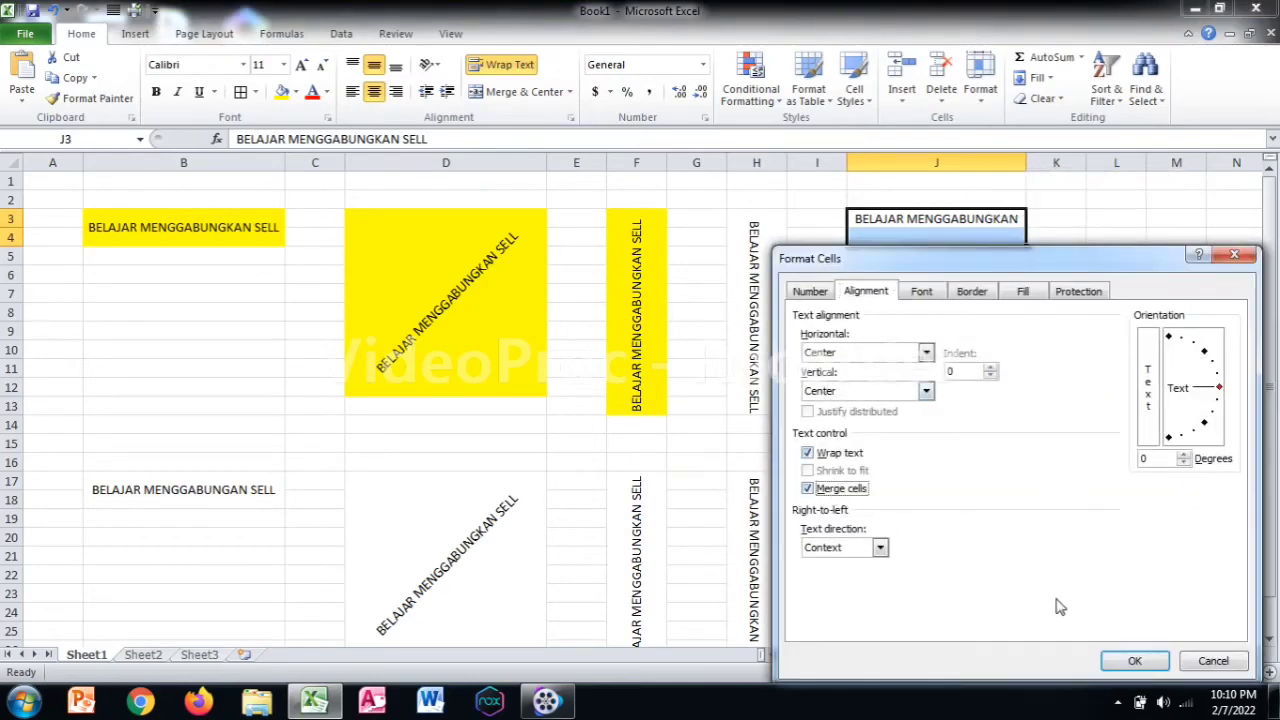
click(1130, 660)
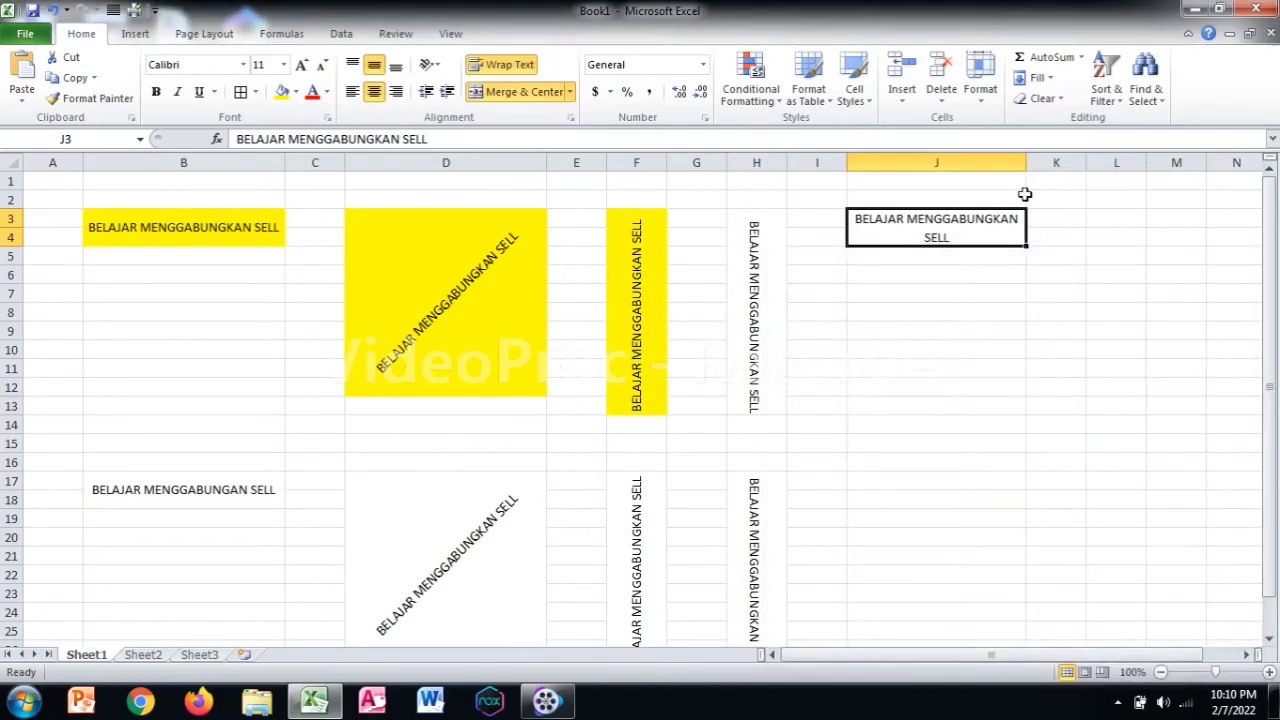
- AutoFit column J to the merged cell's text and check the finished examples on the sheet
double_click(1026, 163)
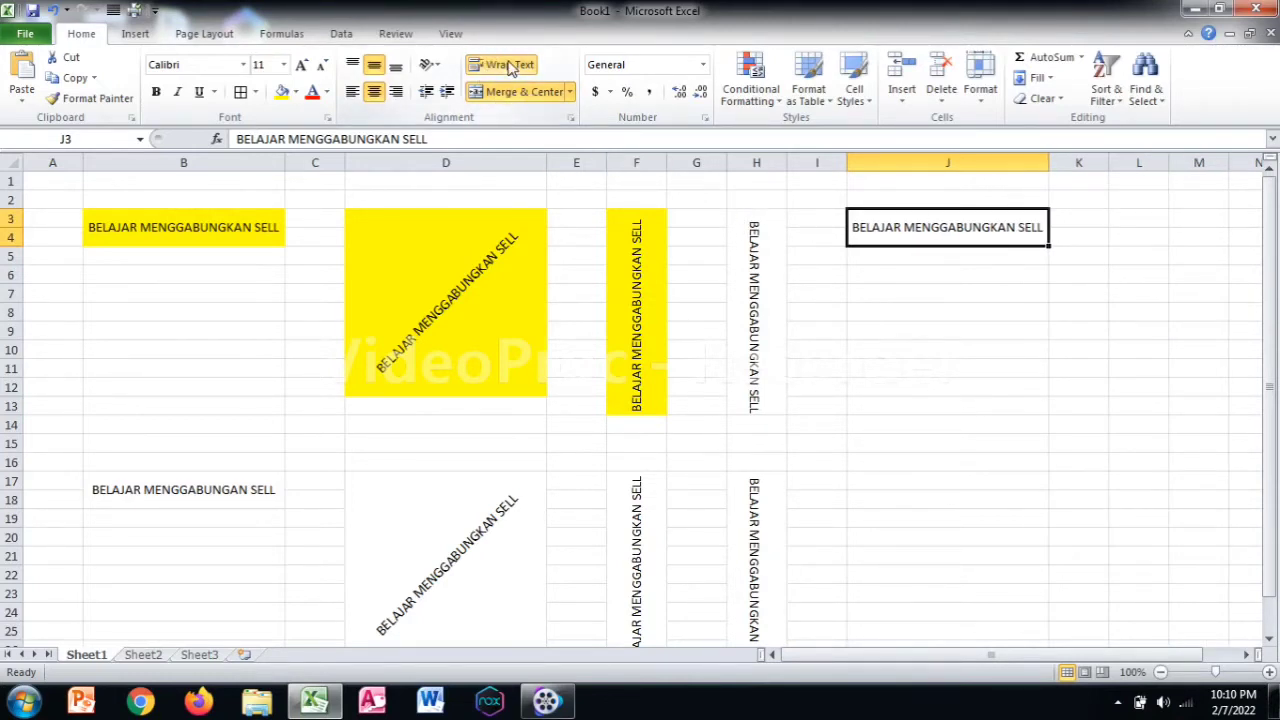
click(894, 383)
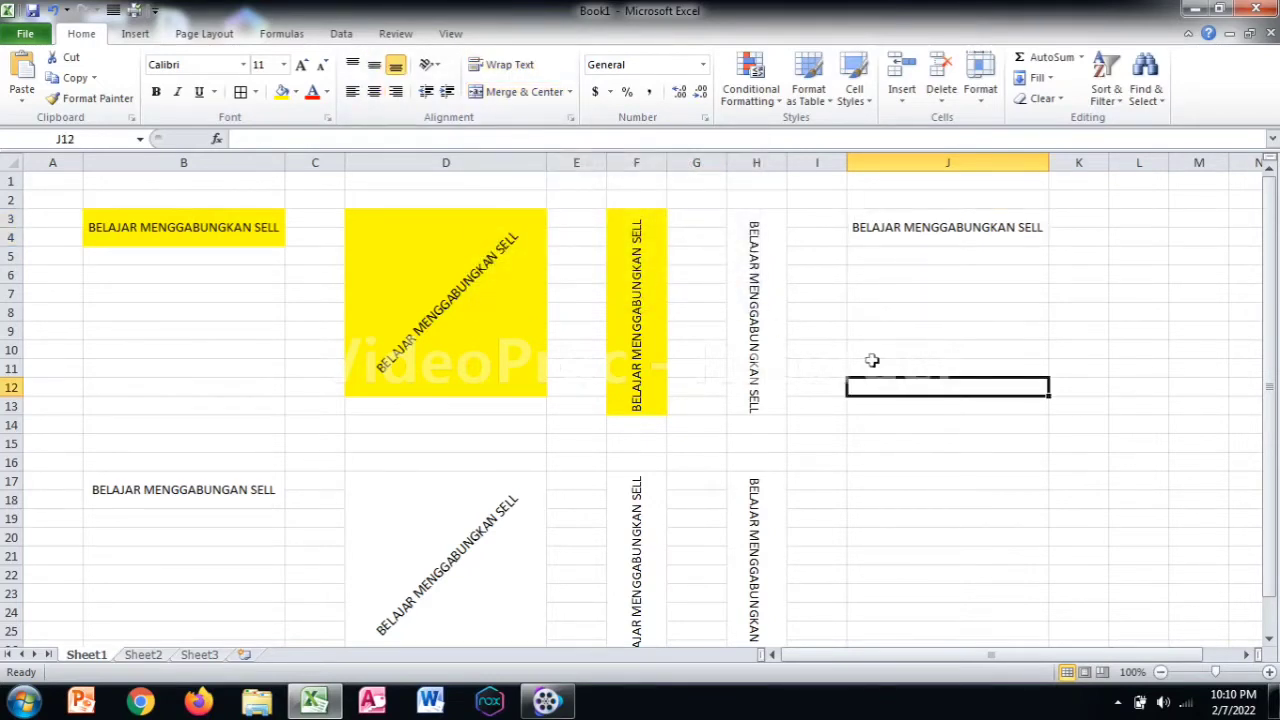
scroll(866, 366, down, 1)
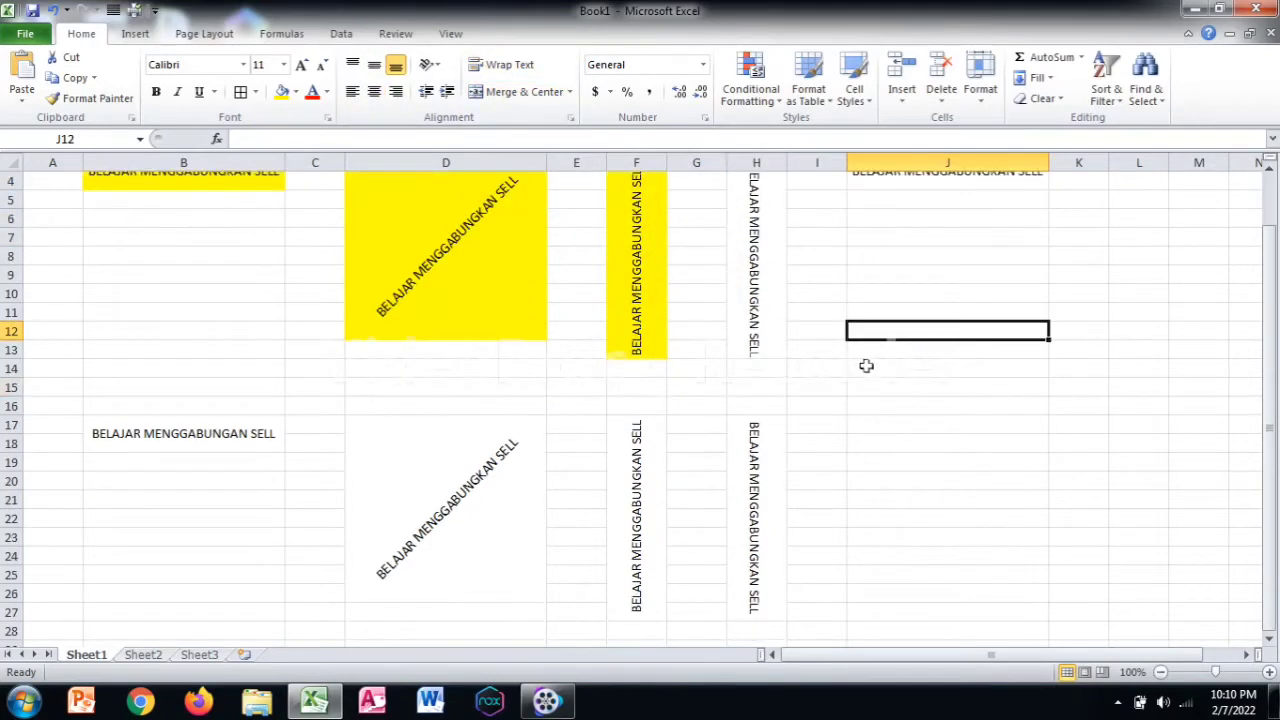
scroll(866, 366, up, 1)
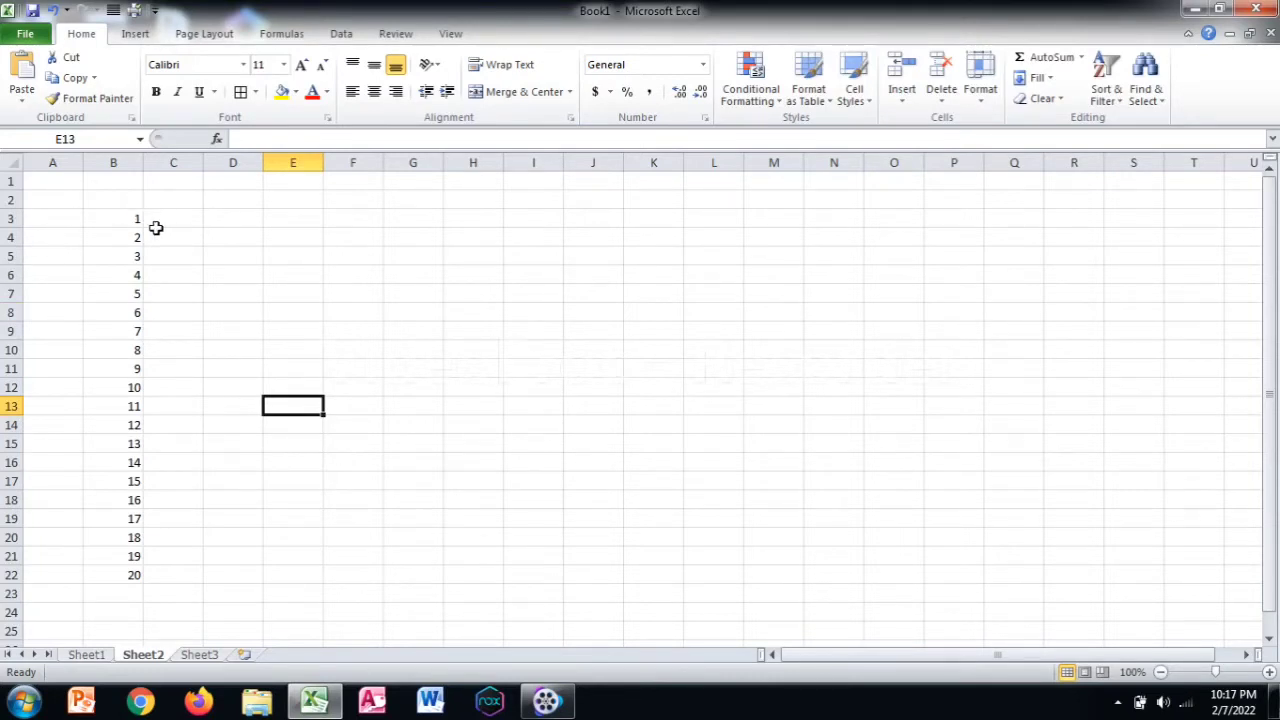
- Review the number list in B3:B22, and enter the starting numbers 1 in E3 and 2 in E4
drag(131, 222, 130, 571)
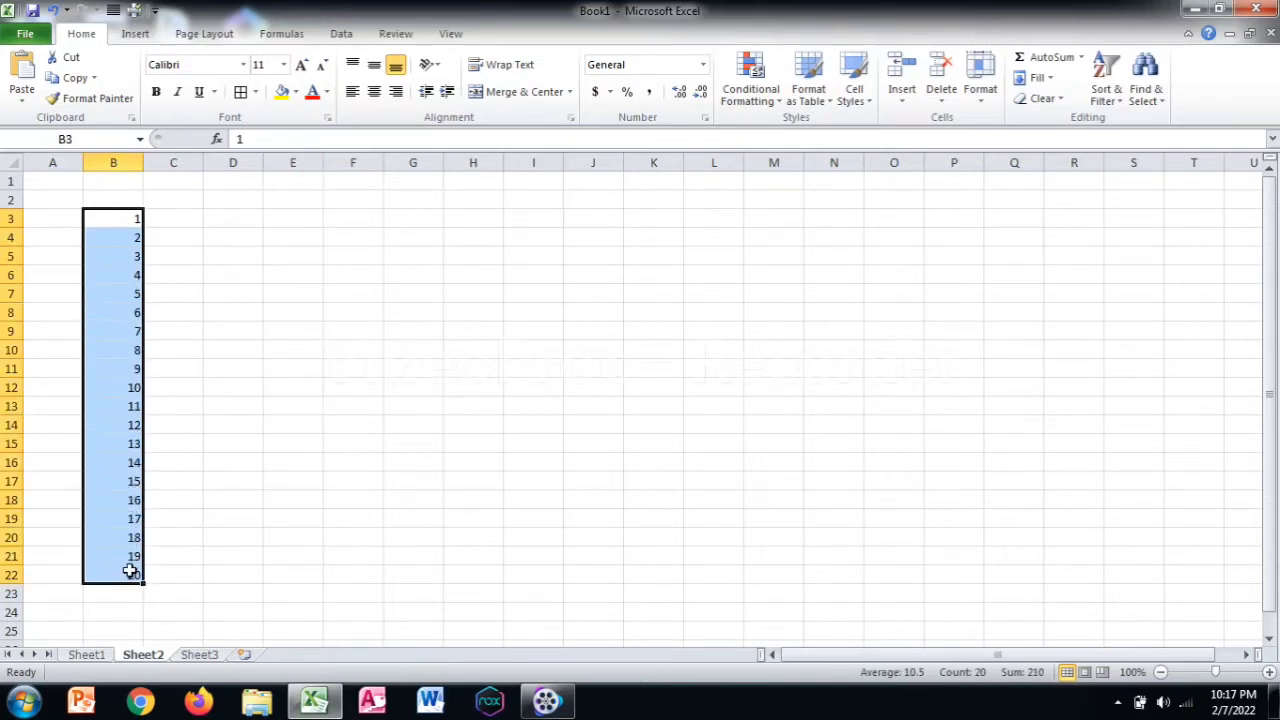
click(284, 217)
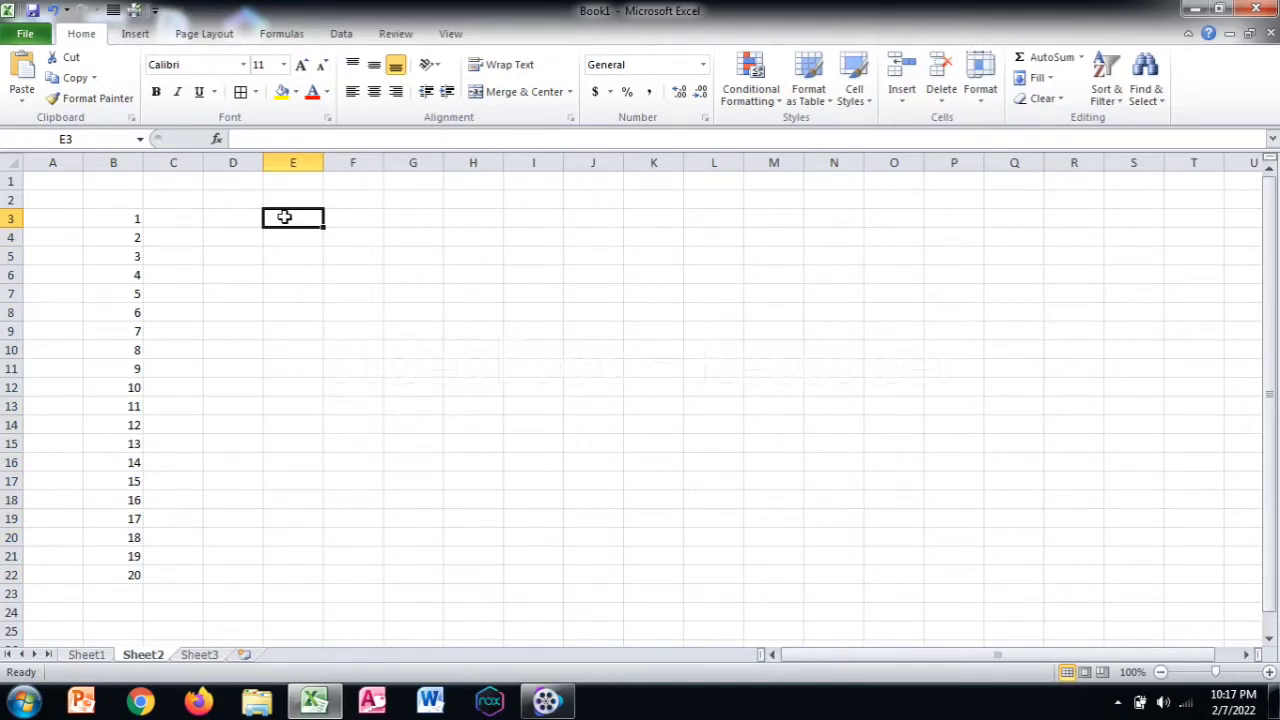
text(1)
click(303, 290)
click(290, 235)
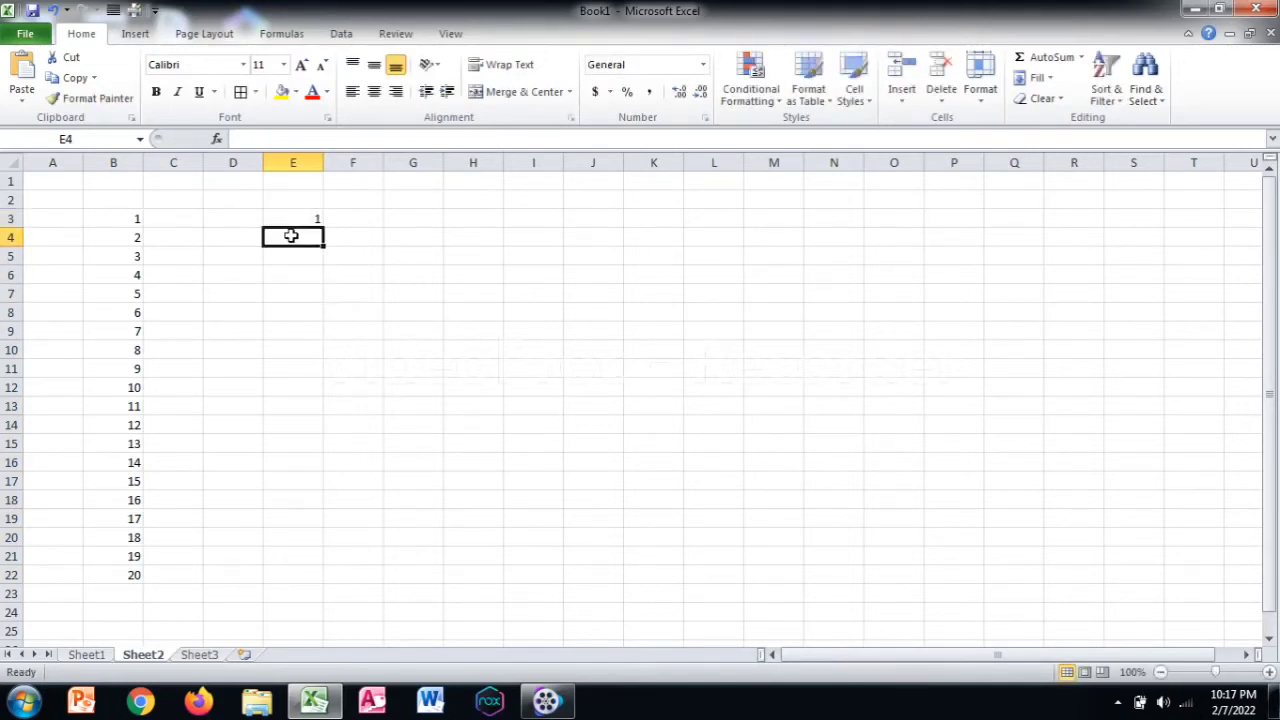
text(2)
click(337, 289)
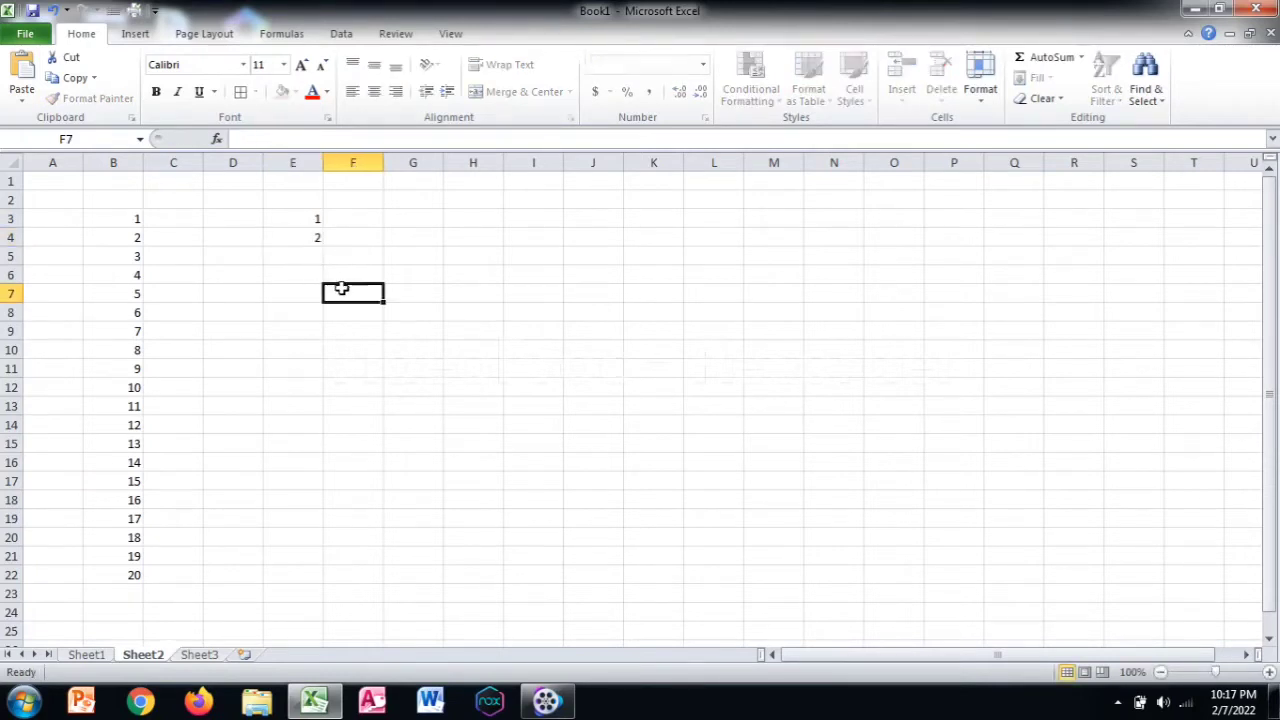
- Fill the number series from E3:E4 down column E to 20 in row 22
click(295, 218)
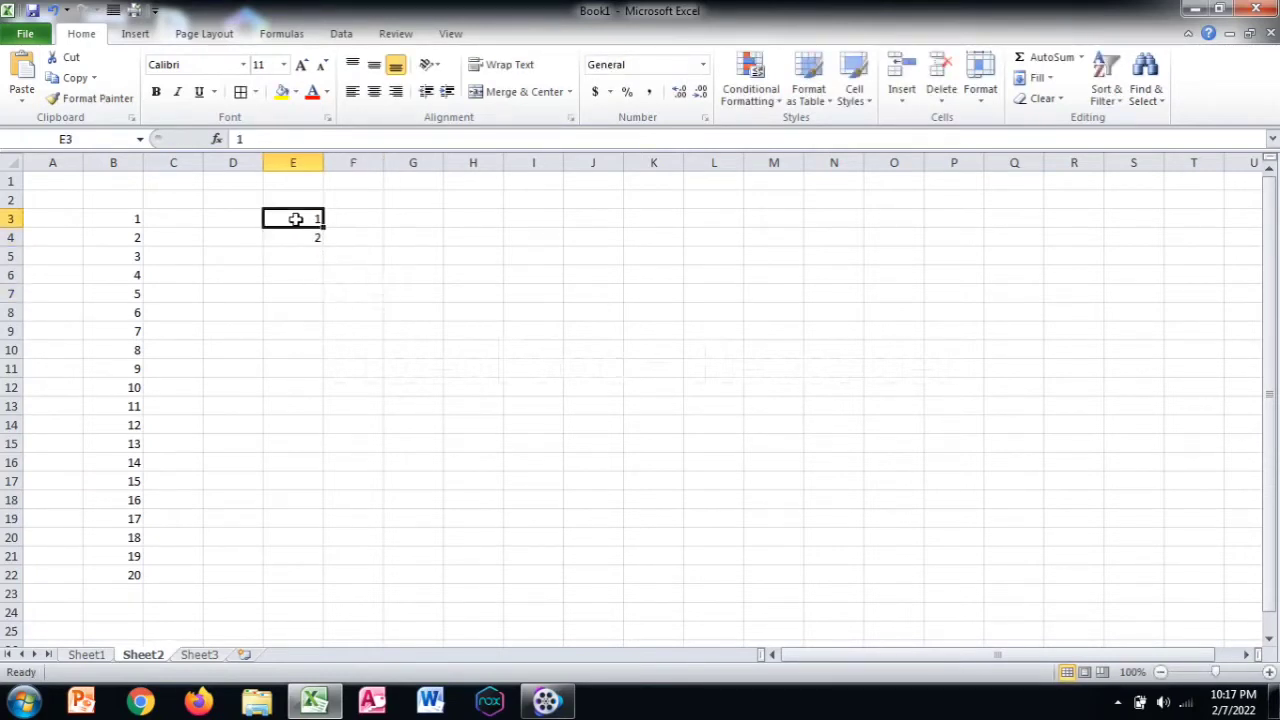
drag(295, 218, 295, 230)
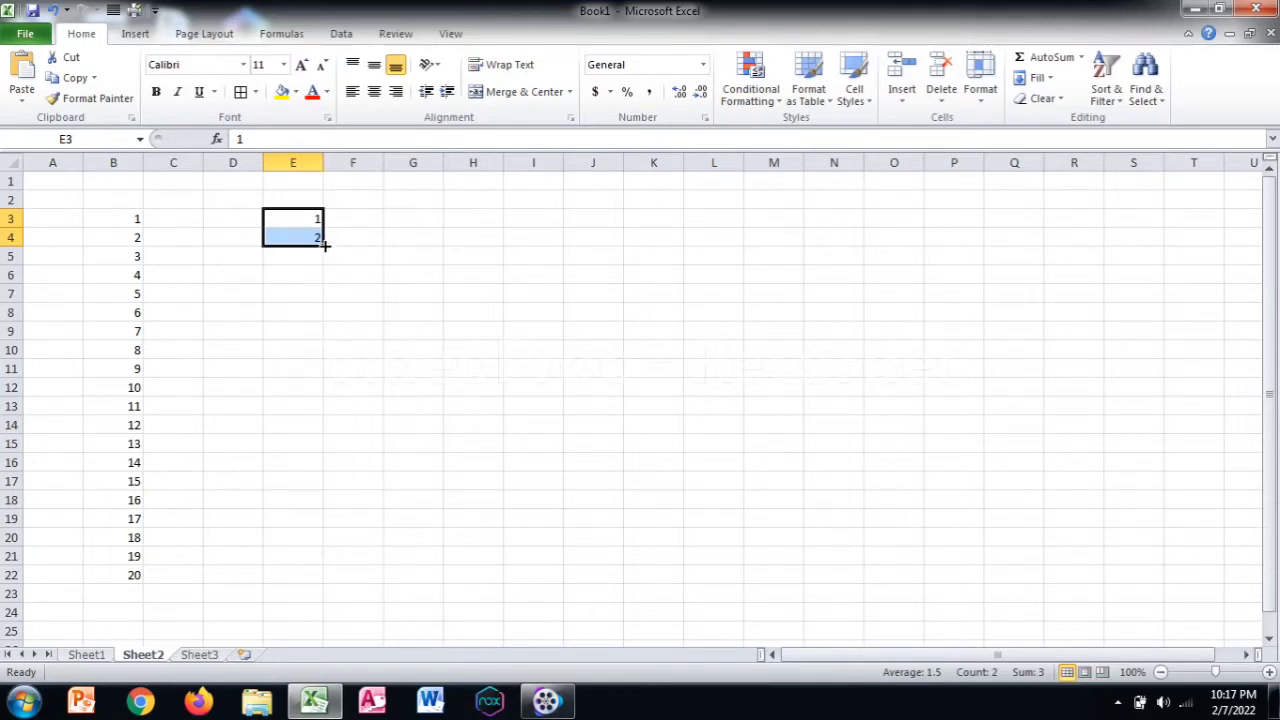
drag(324, 245, 326, 387)
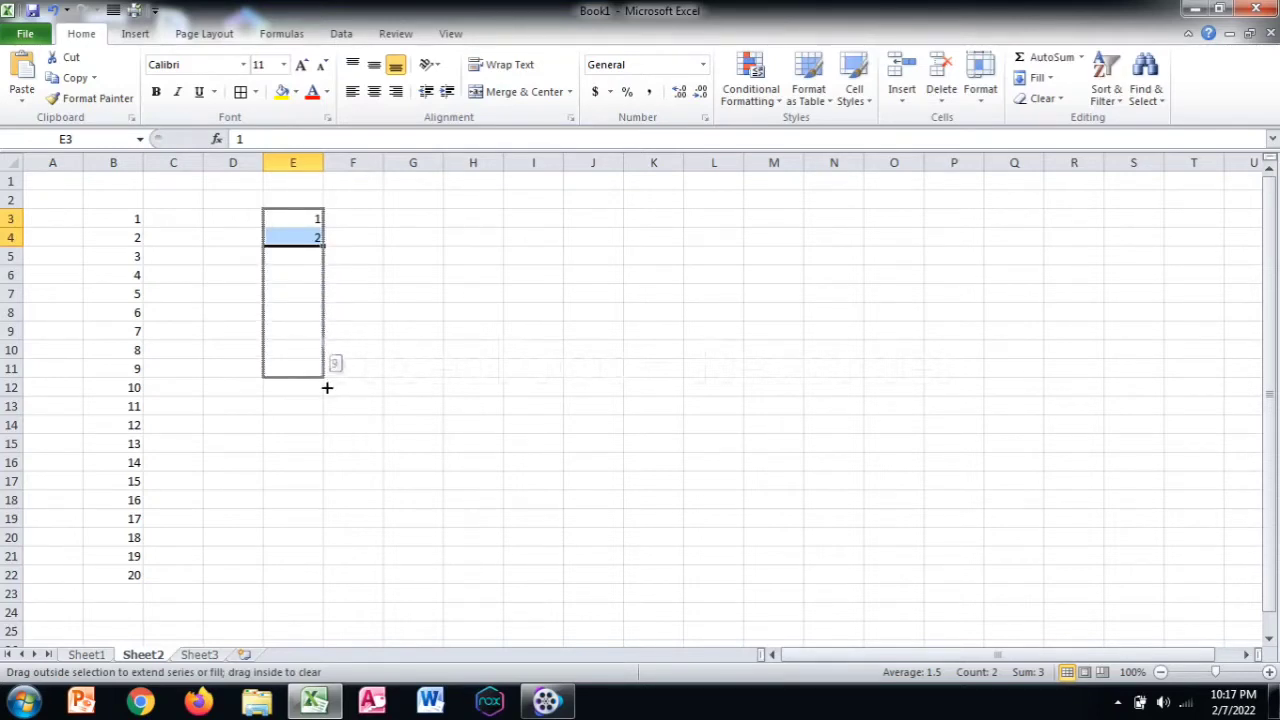
drag(326, 387, 326, 476)
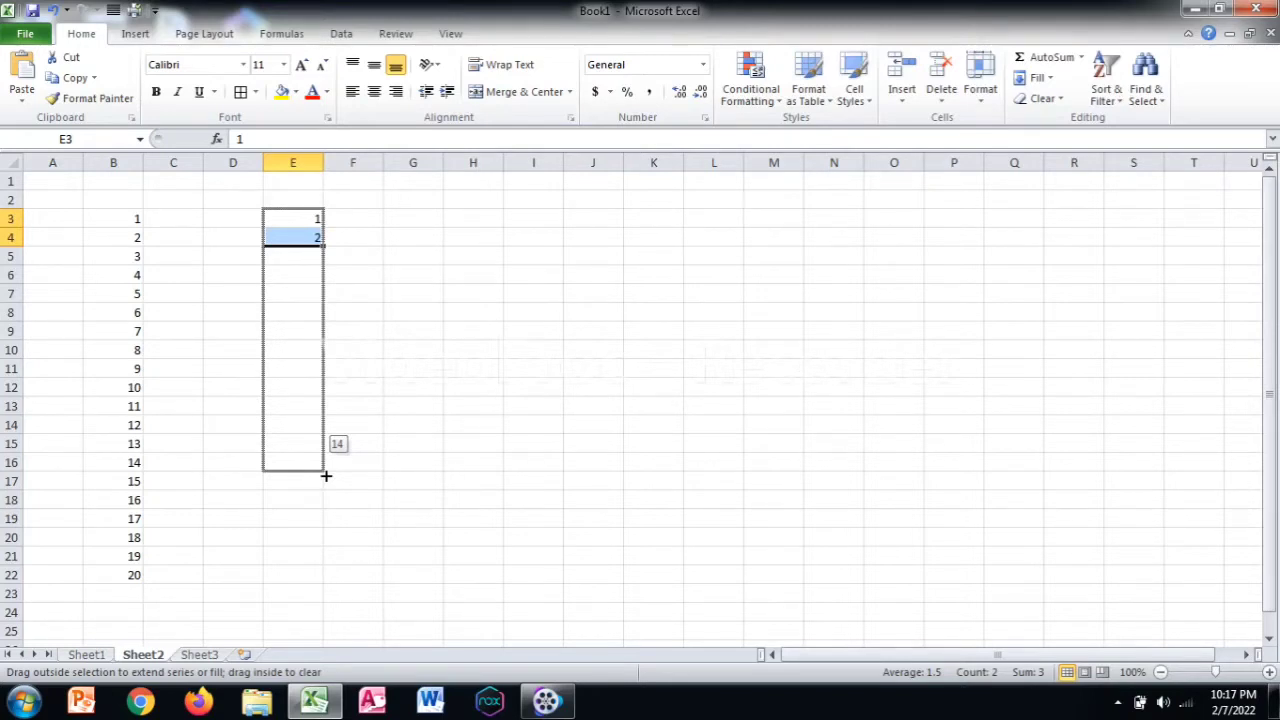
drag(326, 476, 323, 546)
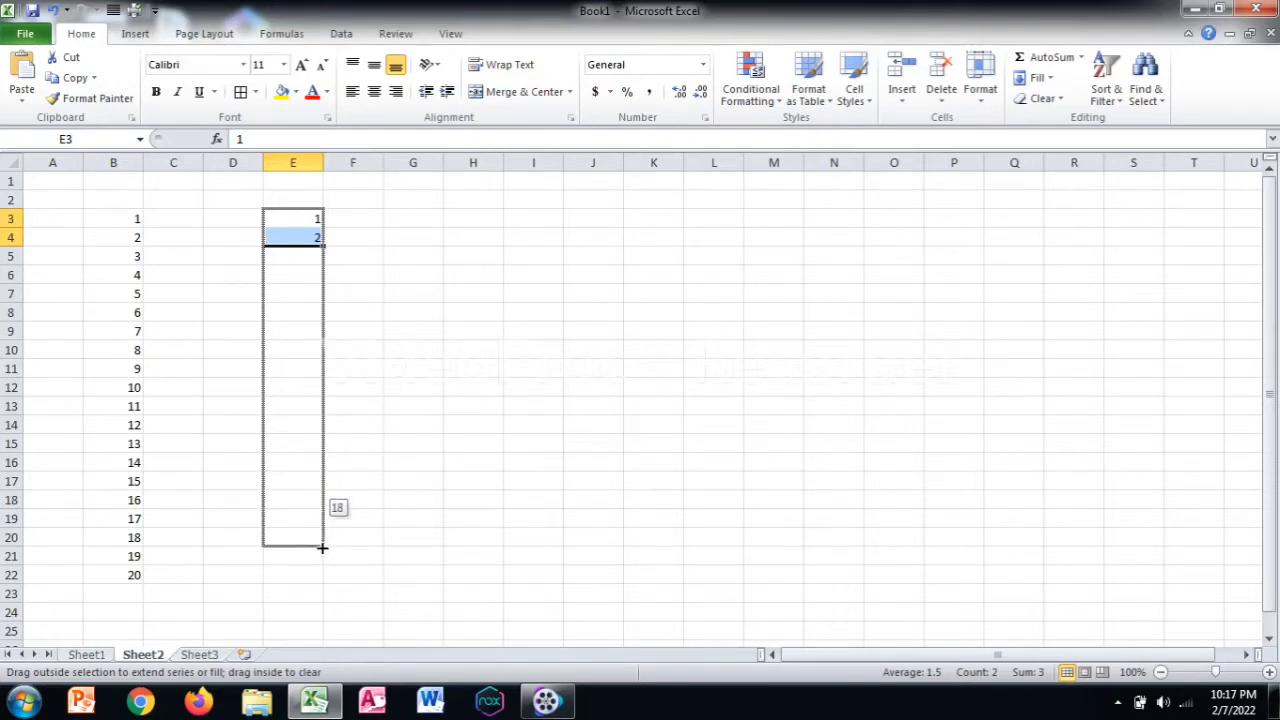
drag(322, 555, 318, 576)
- Extend the column E number series to 29 and on to 34 in row 36
scroll(306, 568, down, 2)
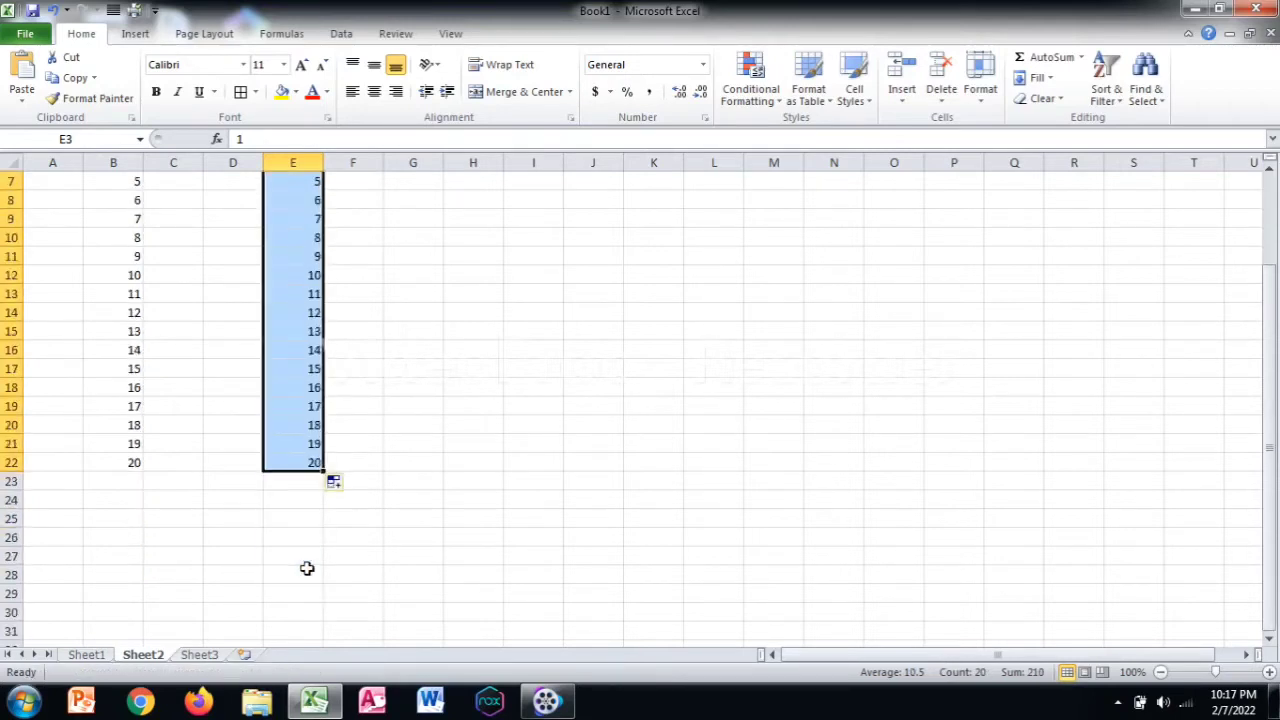
drag(322, 474, 323, 594)
scroll(323, 594, down, 1)
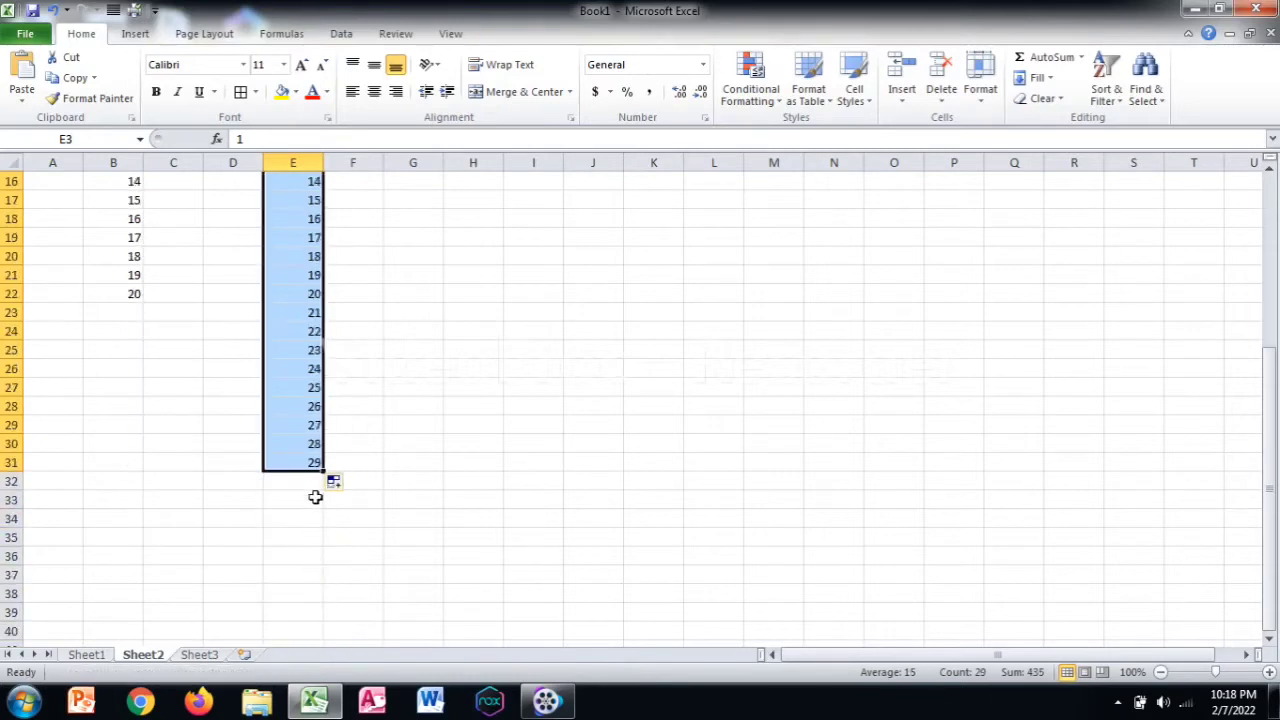
drag(322, 470, 314, 572)
scroll(382, 501, up, 2)
scroll(382, 501, up, 3)
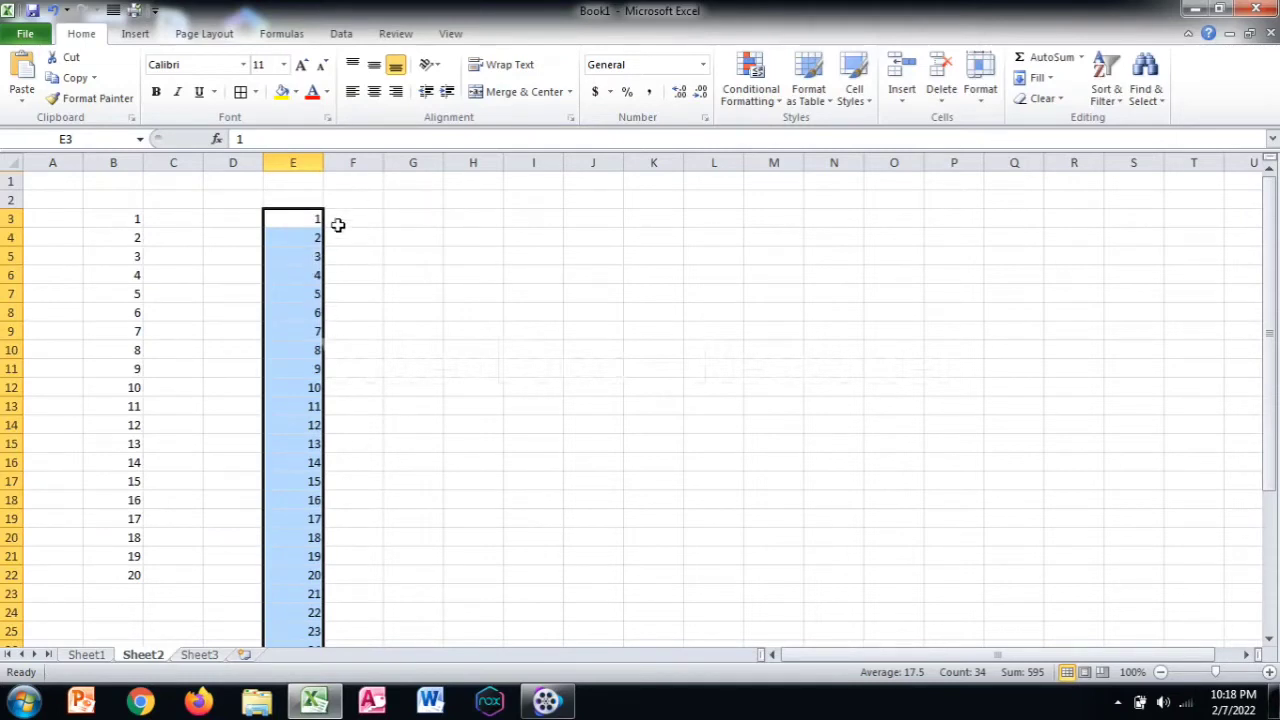
- Enter the starting numbers 1 in G3 and 2 in G4
click(401, 218)
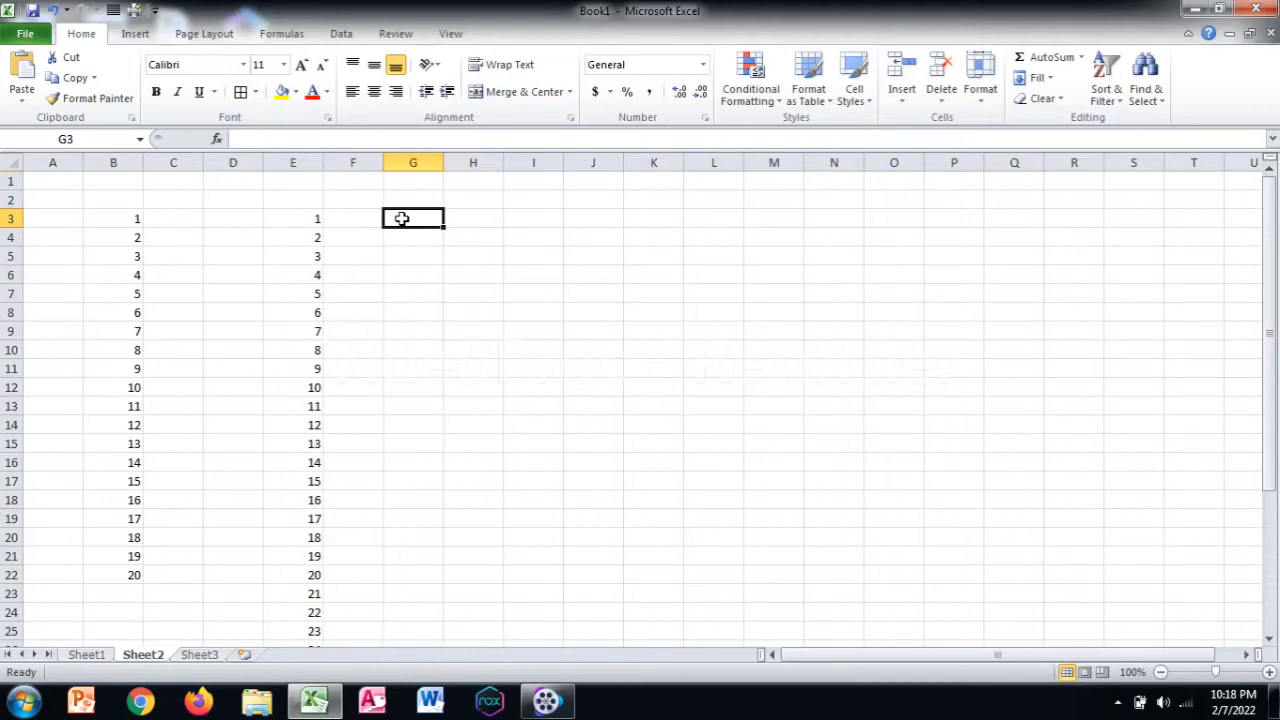
text(1)
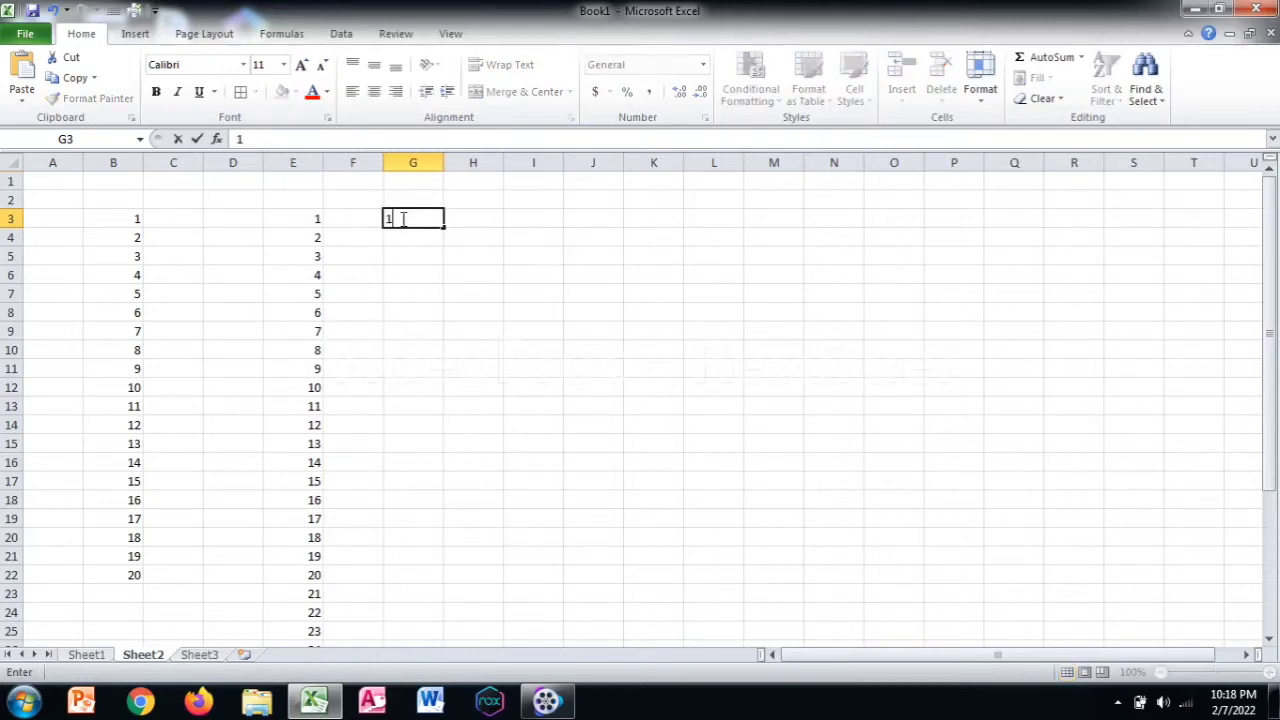
click(391, 232)
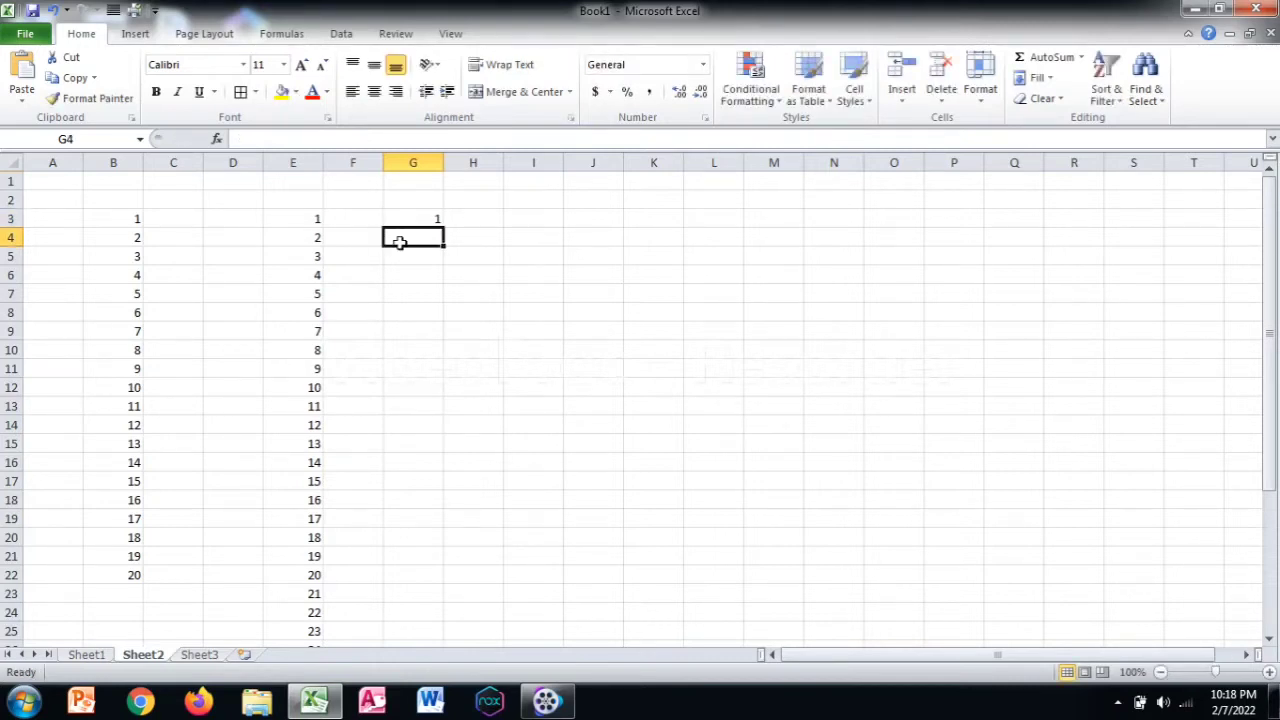
text(2)
key(Return)
key(Return)
key(Return)
key(Return)
key(Return)
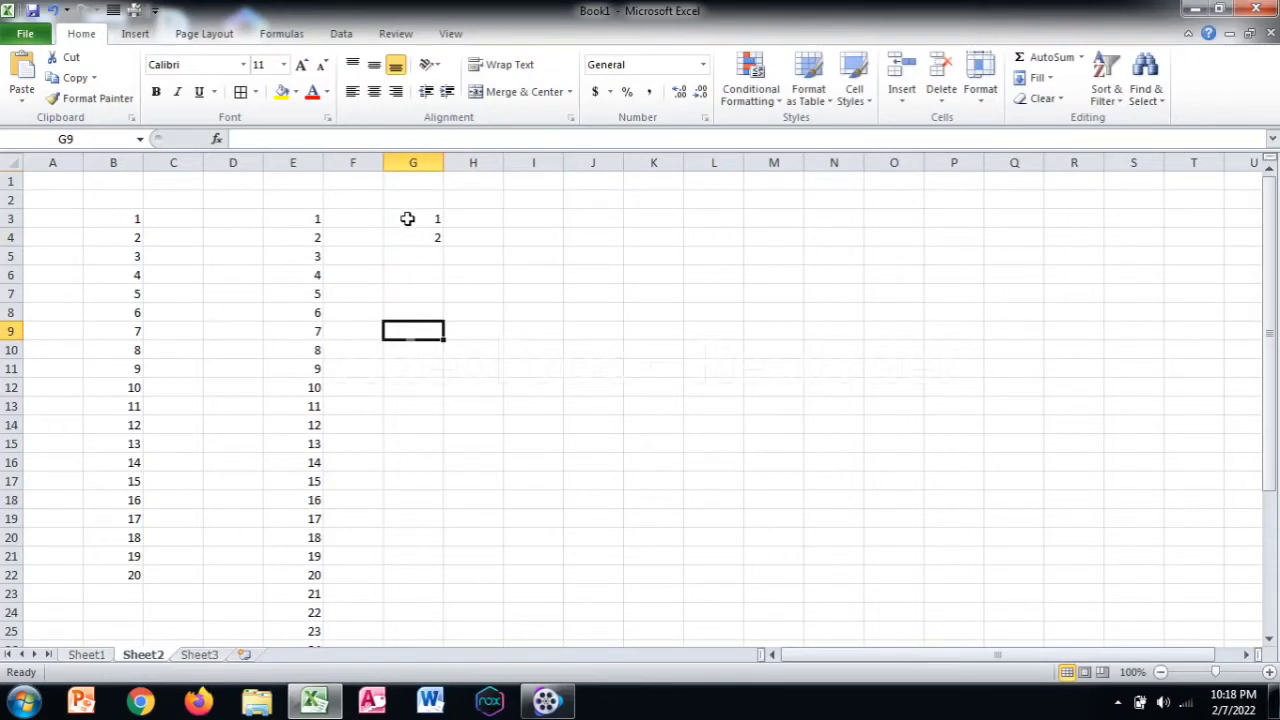
- Fill the number series from G3:G4 down column G to 20 in row 22
drag(407, 218, 409, 240)
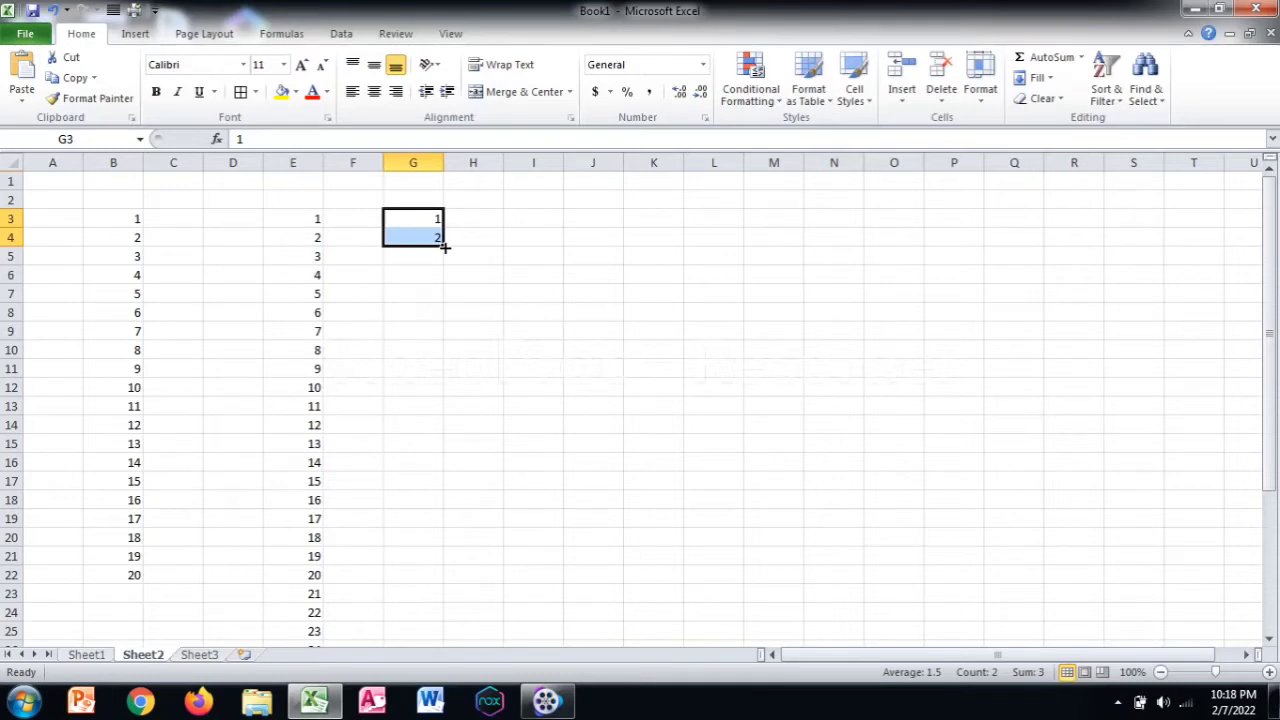
drag(444, 246, 434, 580)
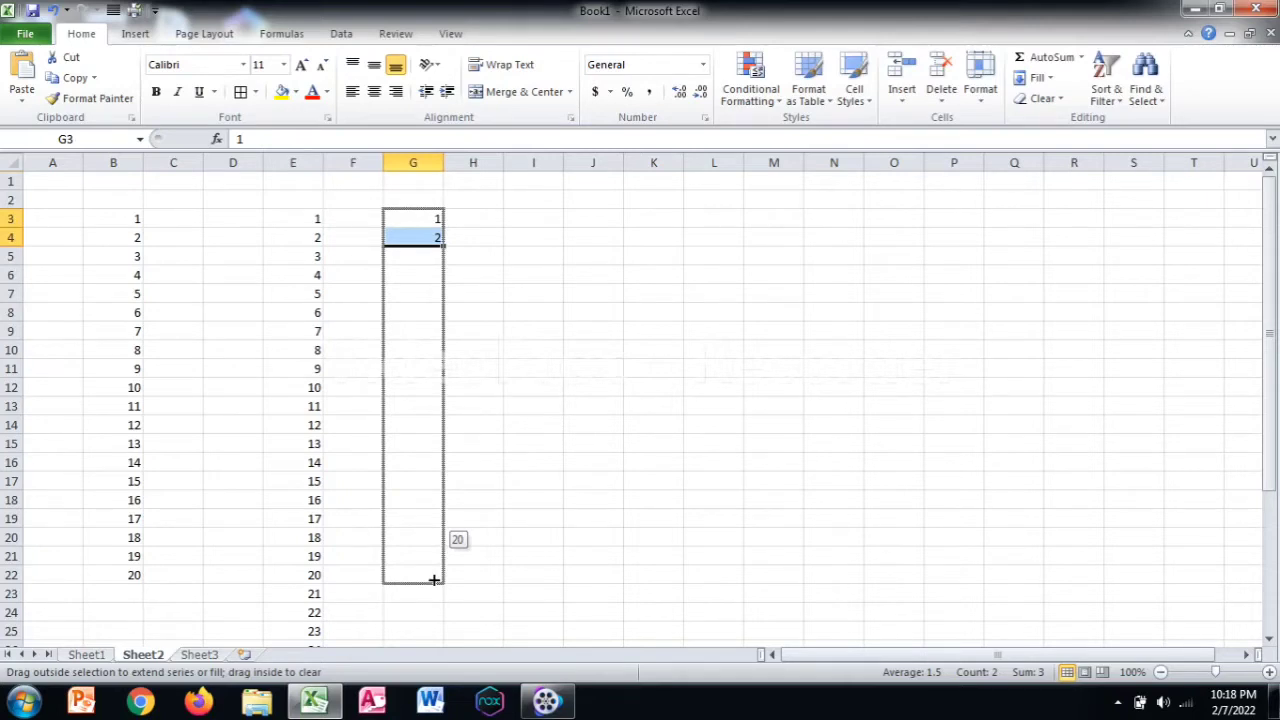
drag(434, 580, 434, 578)
click(434, 577)
click(527, 553)
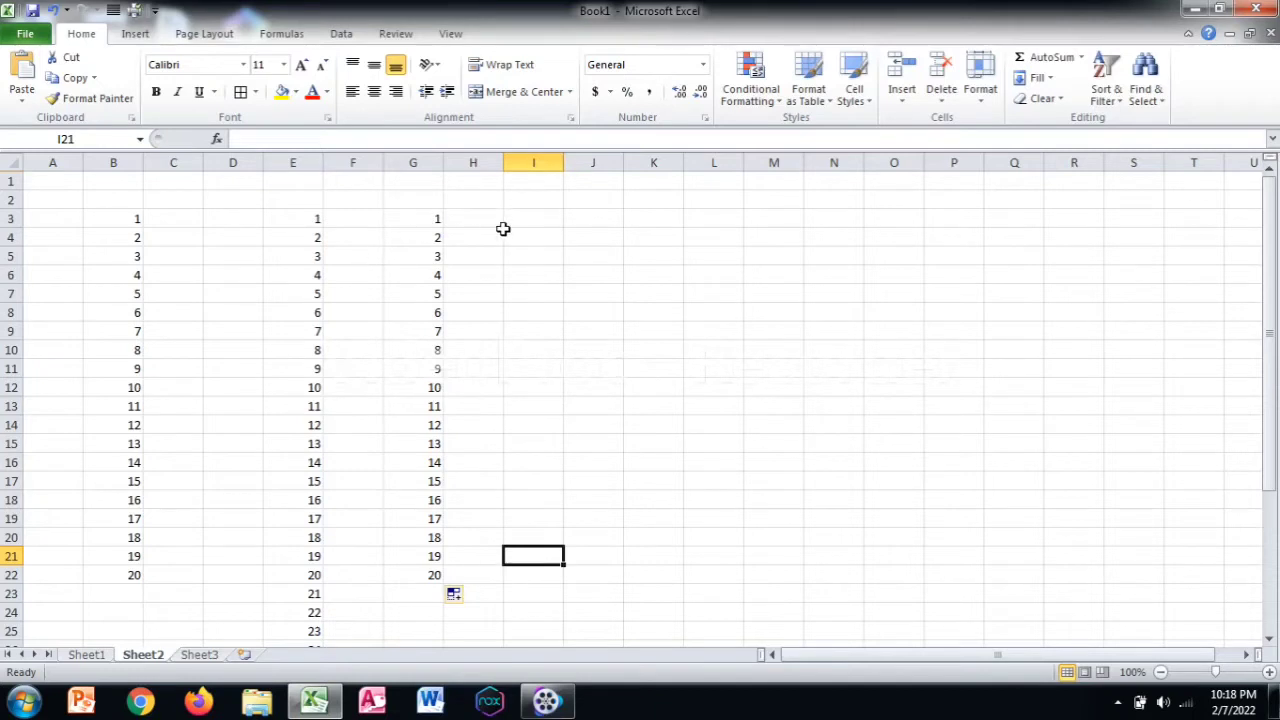
- Glance at Sheet3, return to Sheet2 and enter the text KEPADA YANG TERHORMAT in cell I3
click(201, 656)
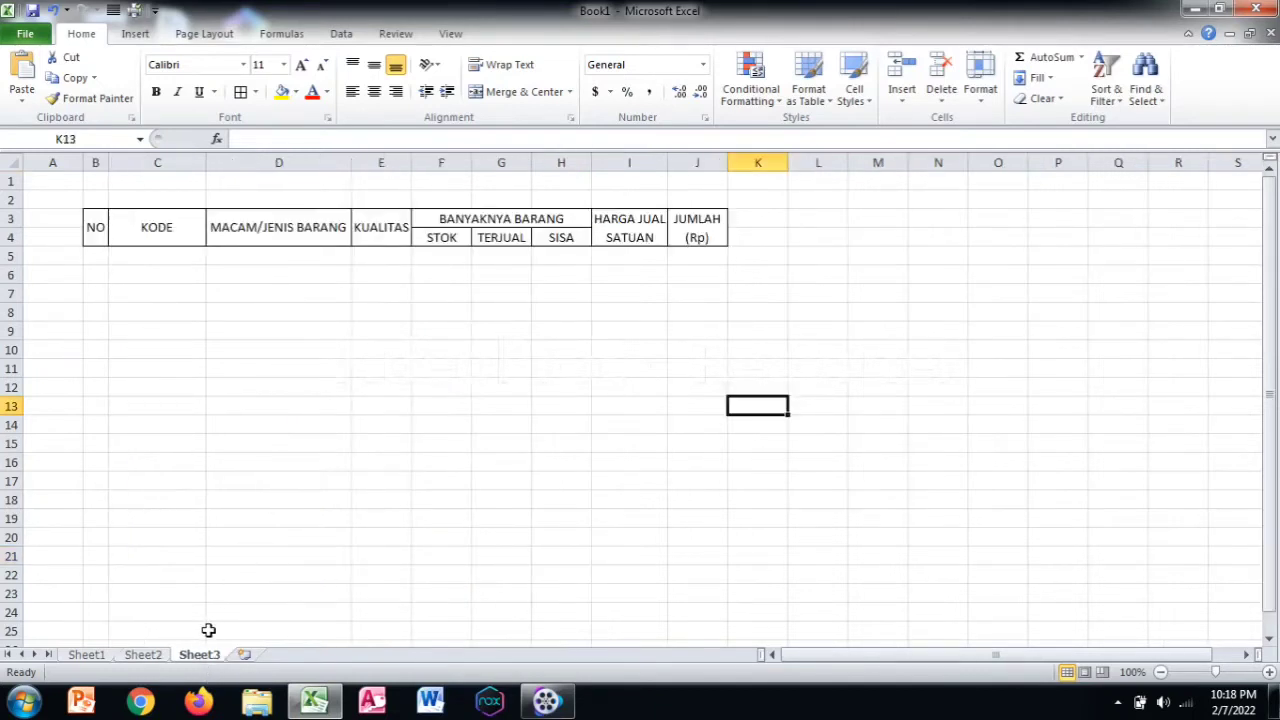
click(143, 655)
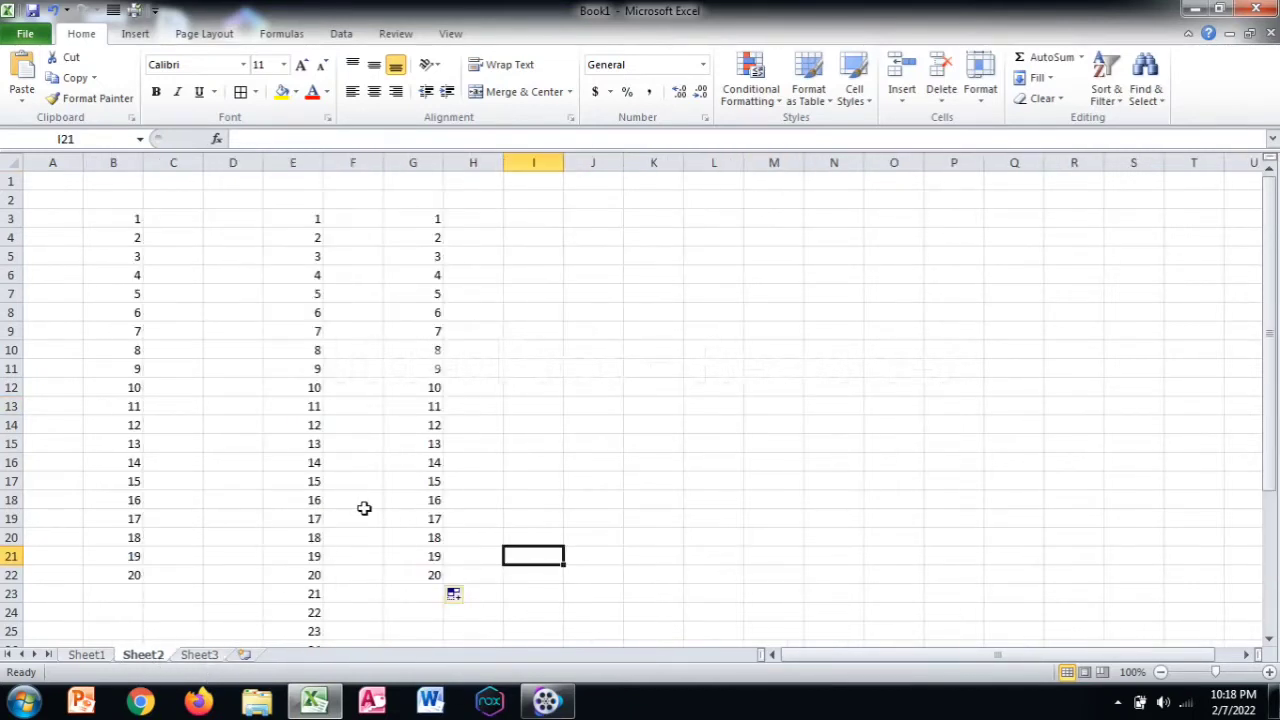
click(515, 218)
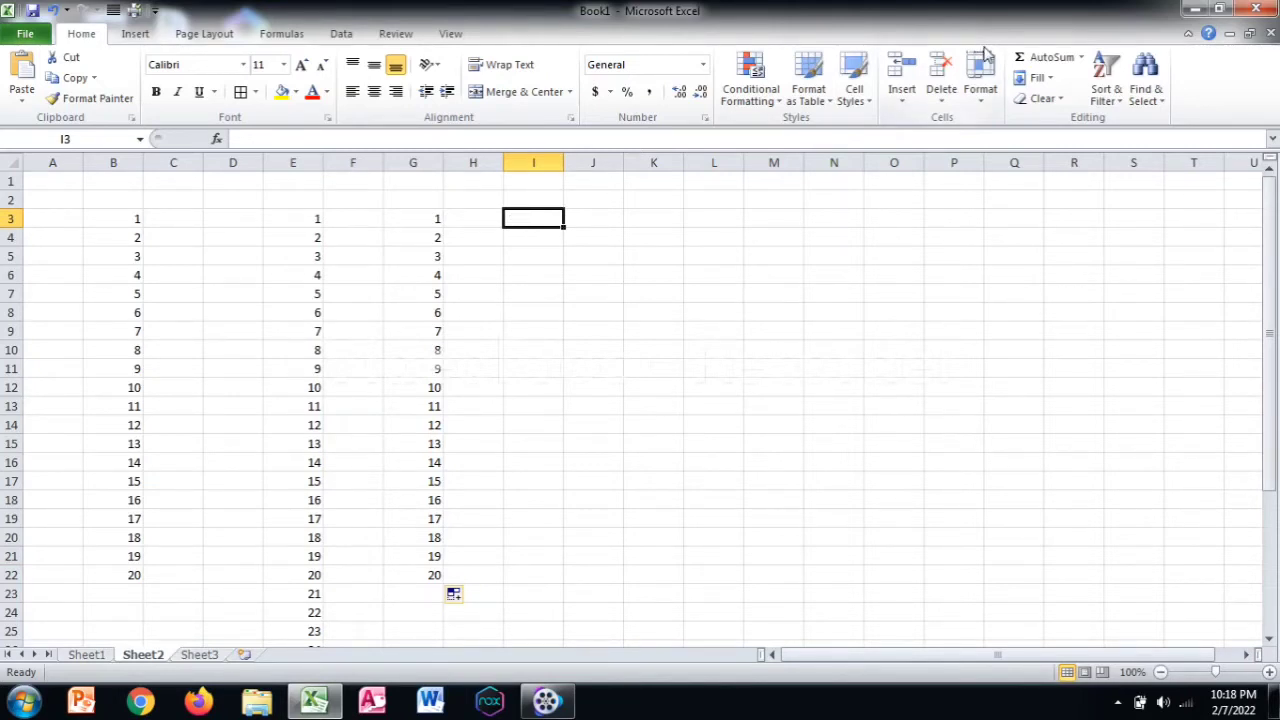
text(KEP)
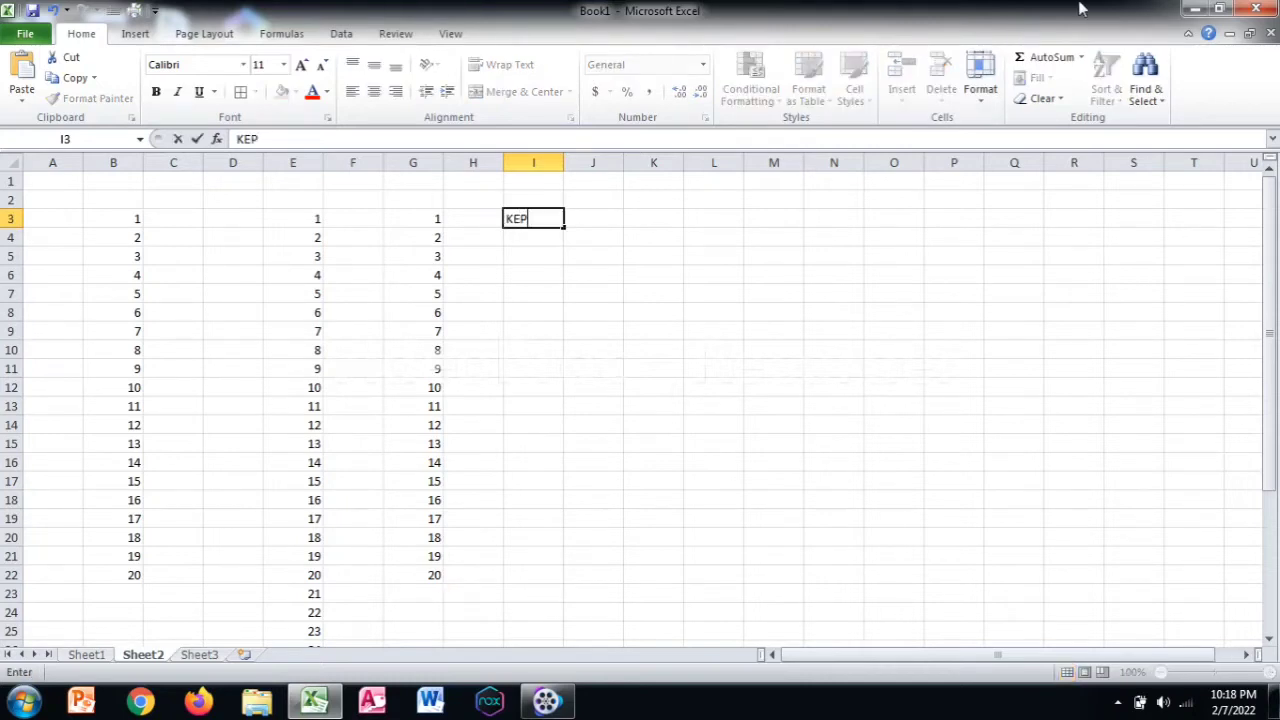
text(ADA YANG)
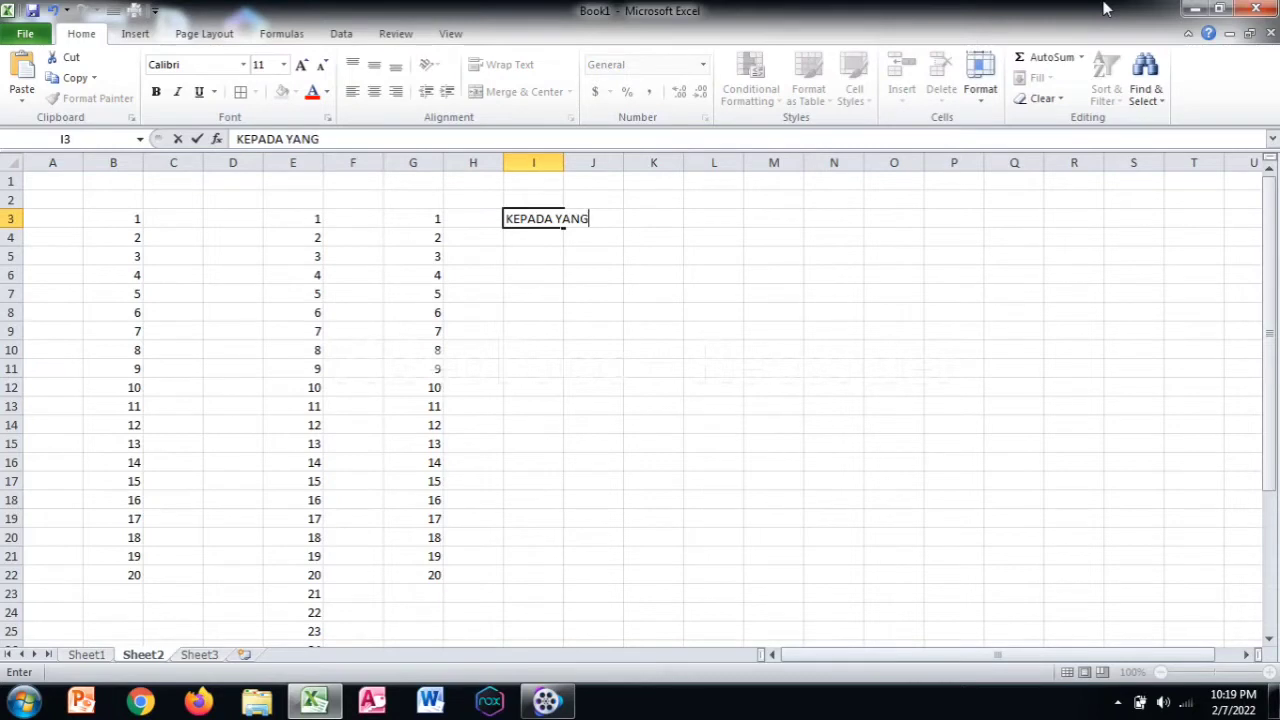
text( TERHORMAT)
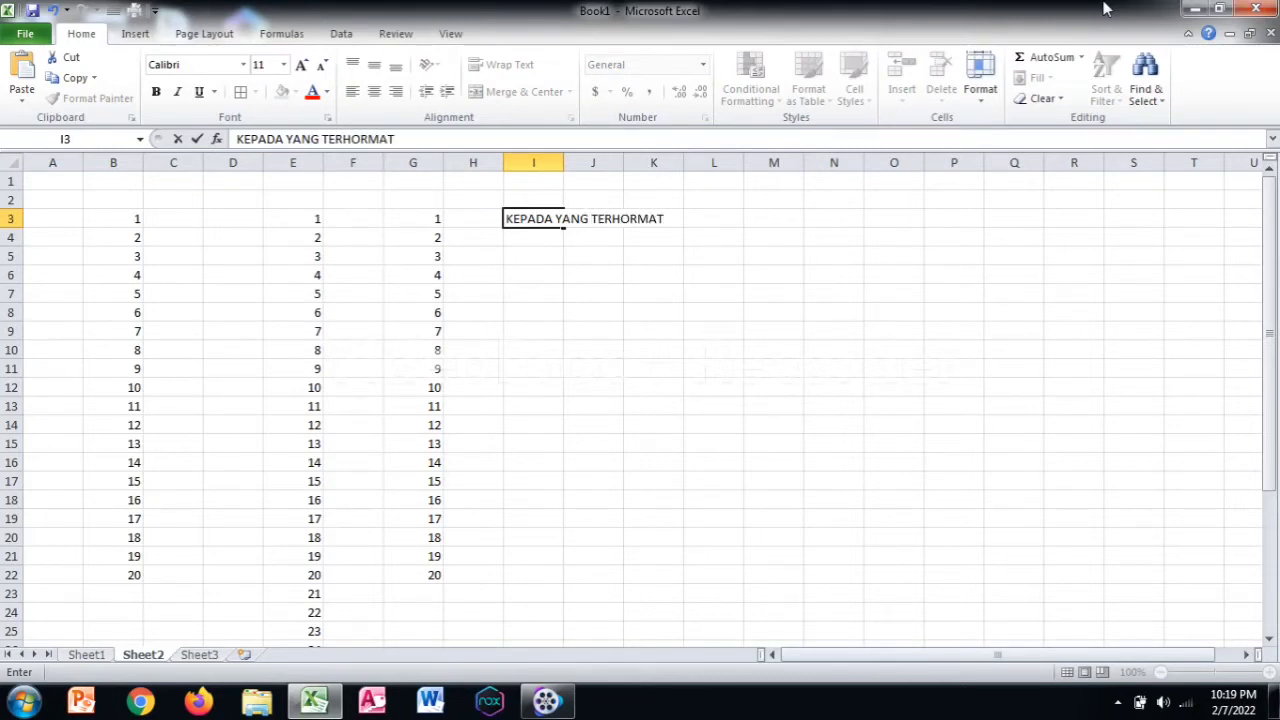
click(870, 291)
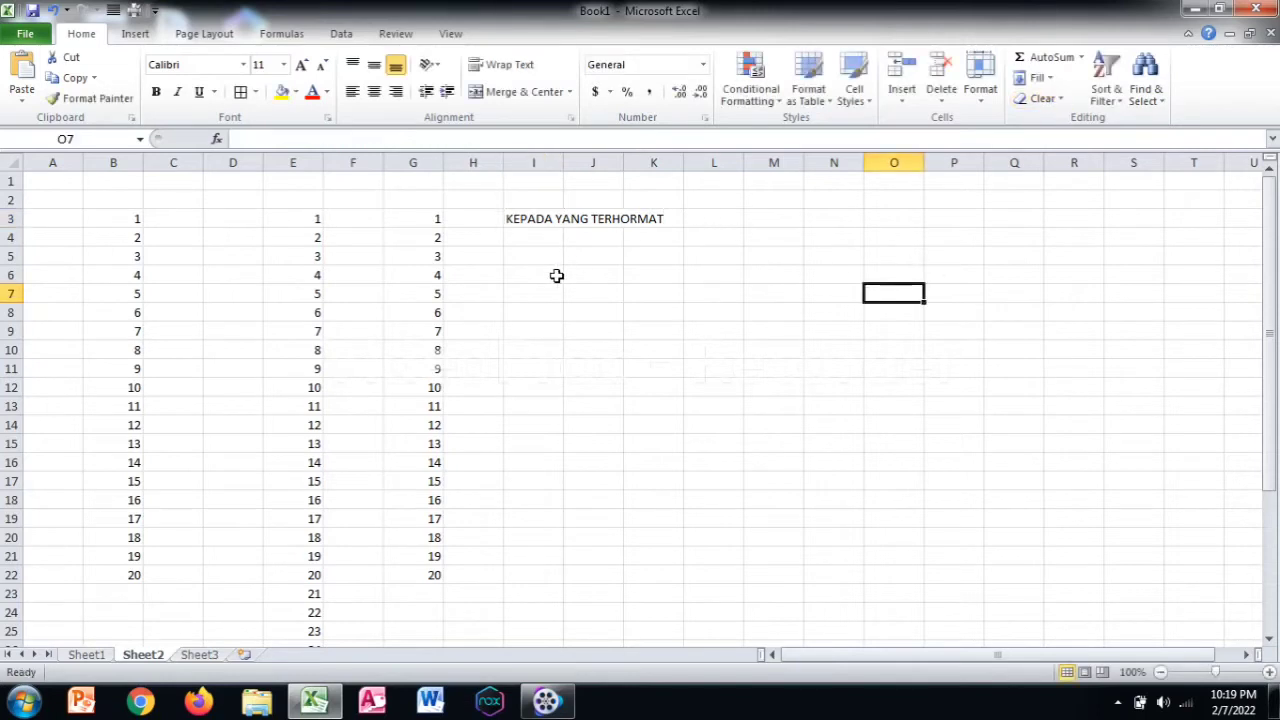
- Compare cells I3 and K3 to examine how the long text relates to the widths of columns I to K
click(539, 217)
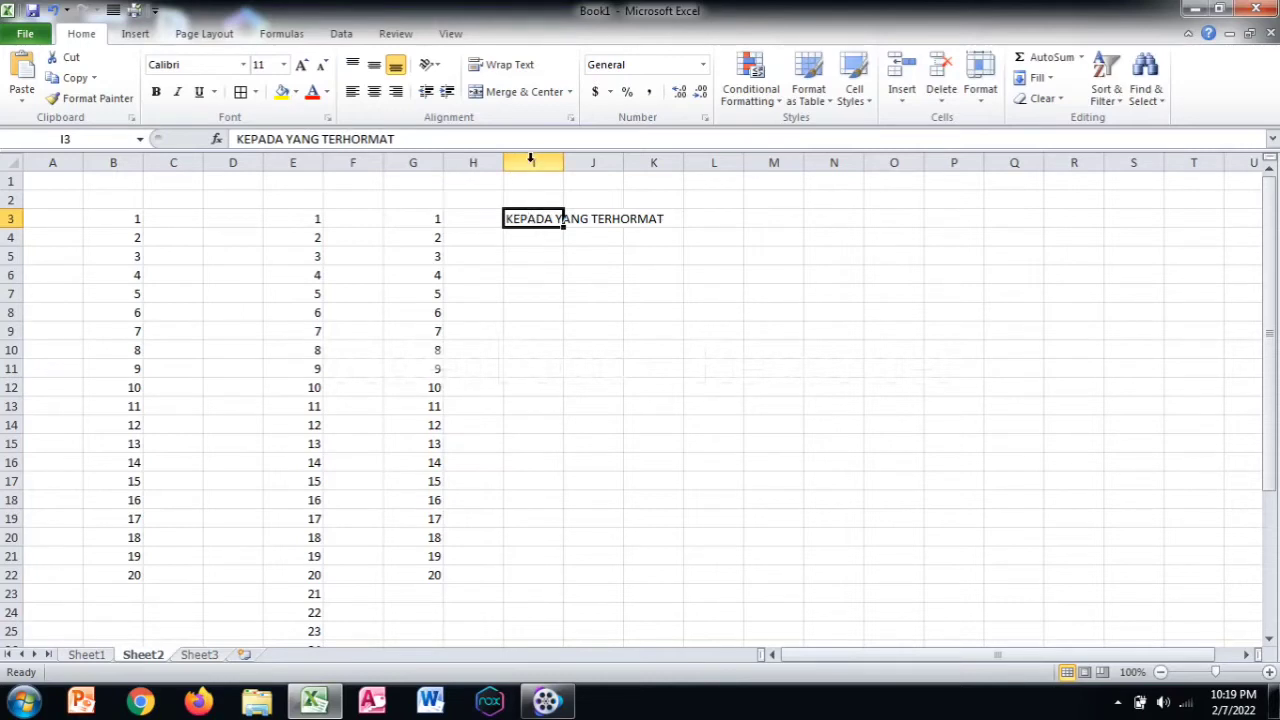
click(654, 218)
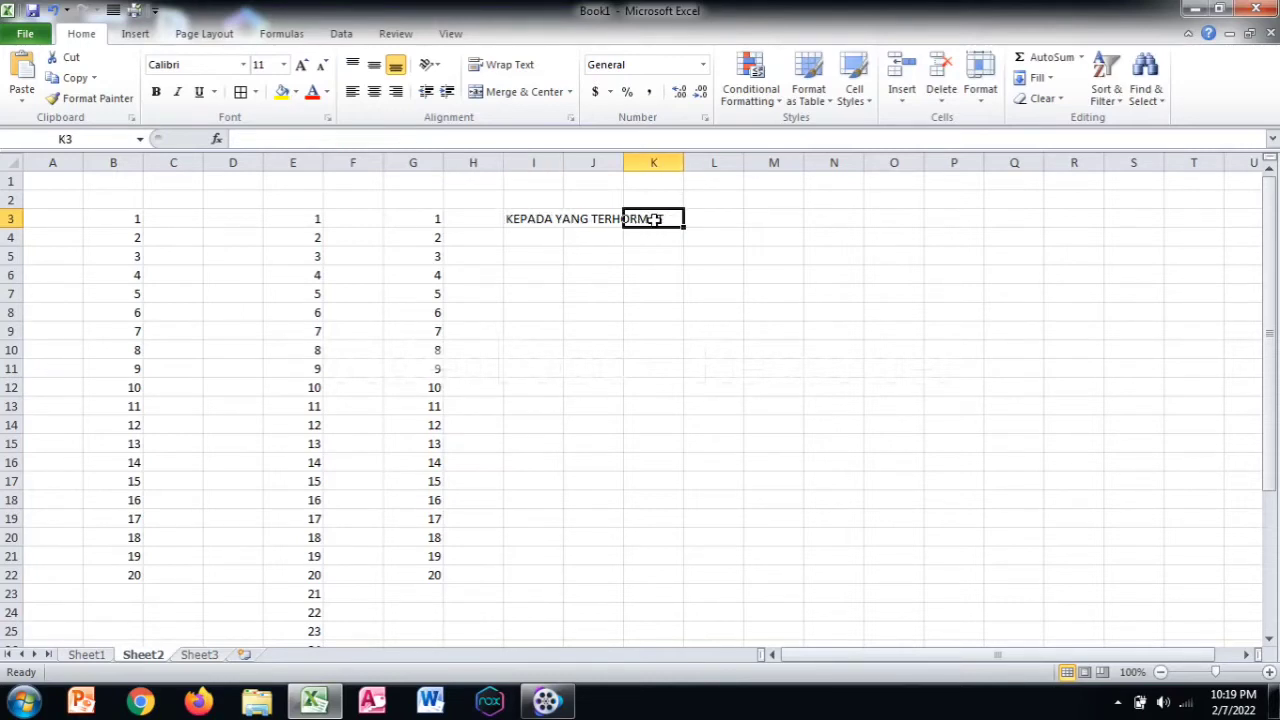
click(651, 161)
click(697, 251)
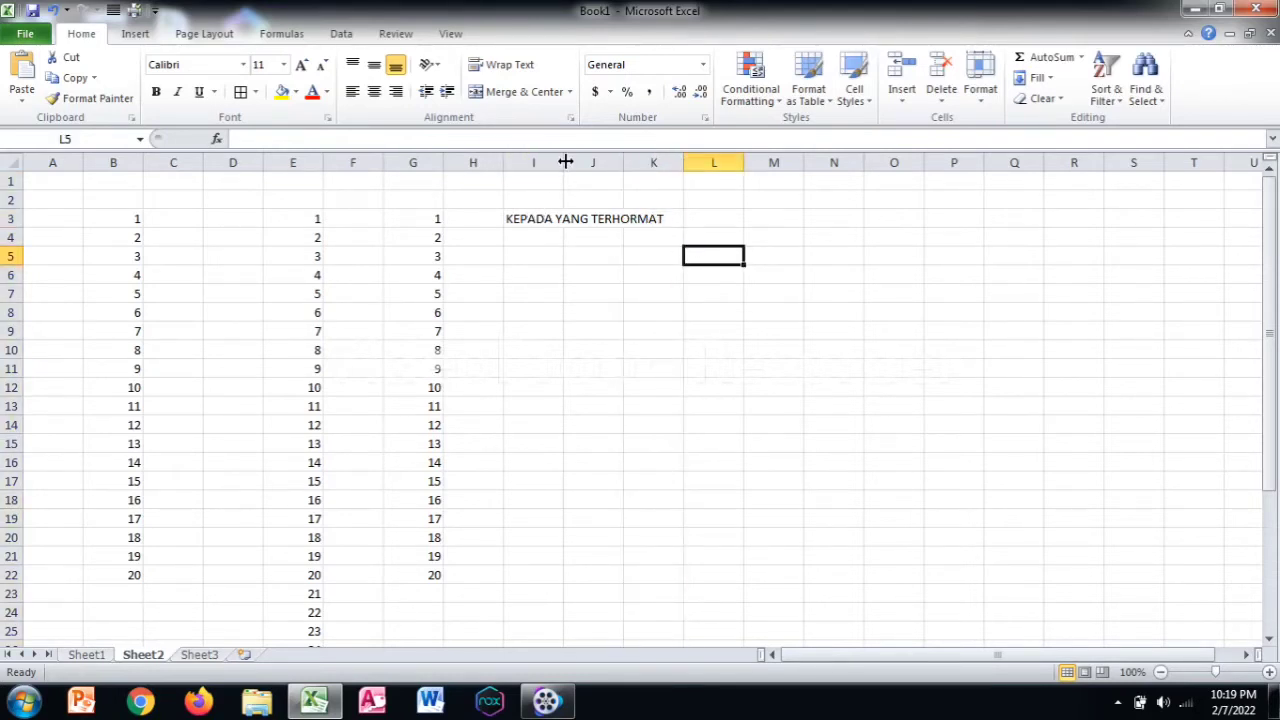
click(516, 296)
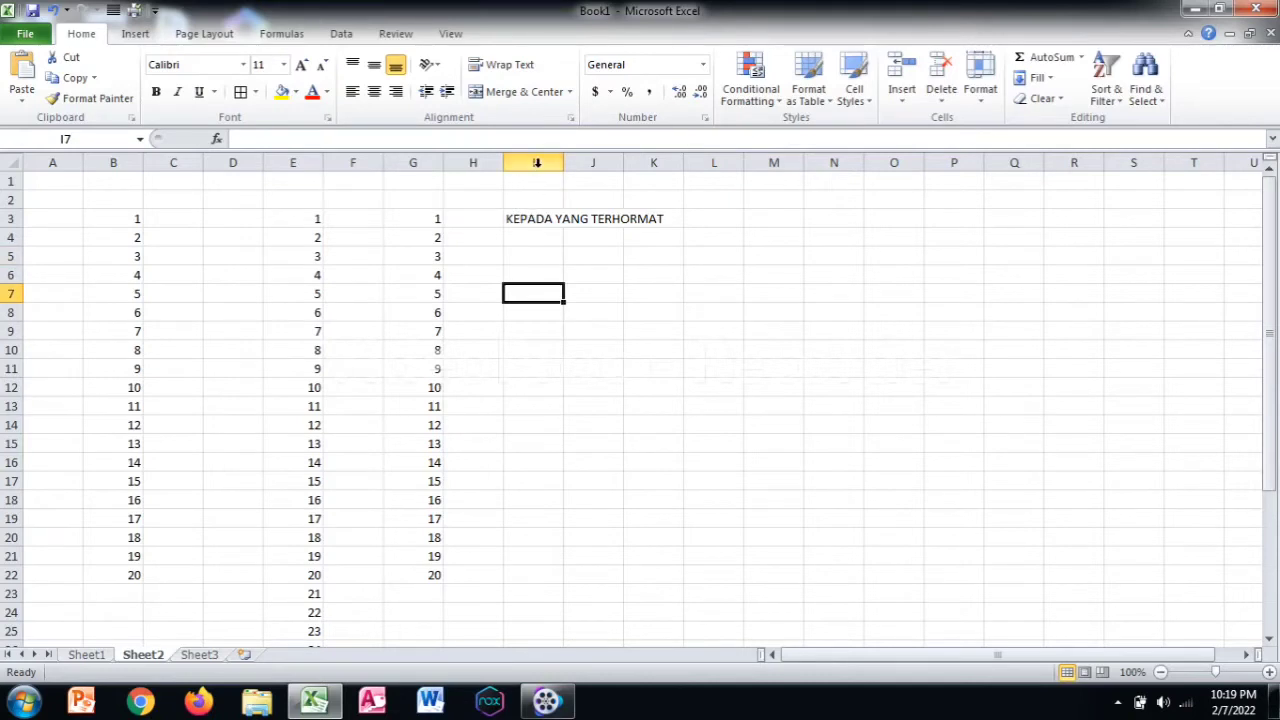
click(541, 222)
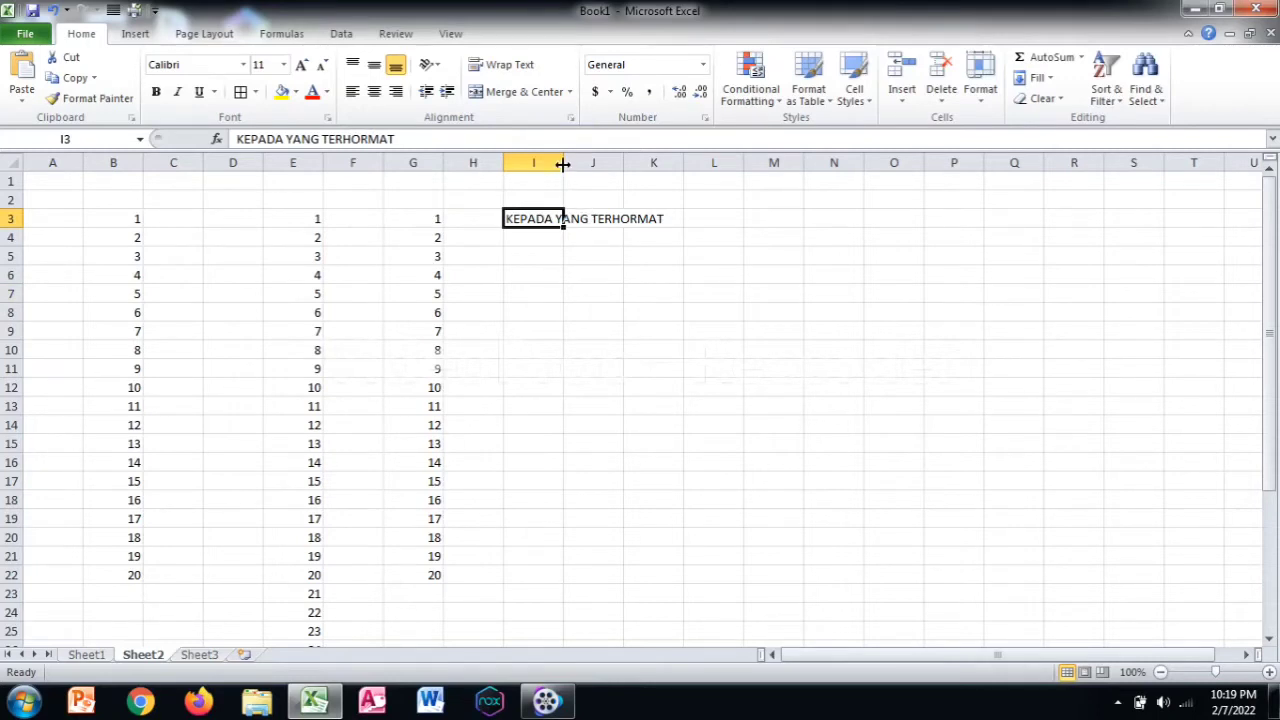
- Auto-fit the width of column I to the KEPADA YANG TERHORMAT text in I3
click(578, 201)
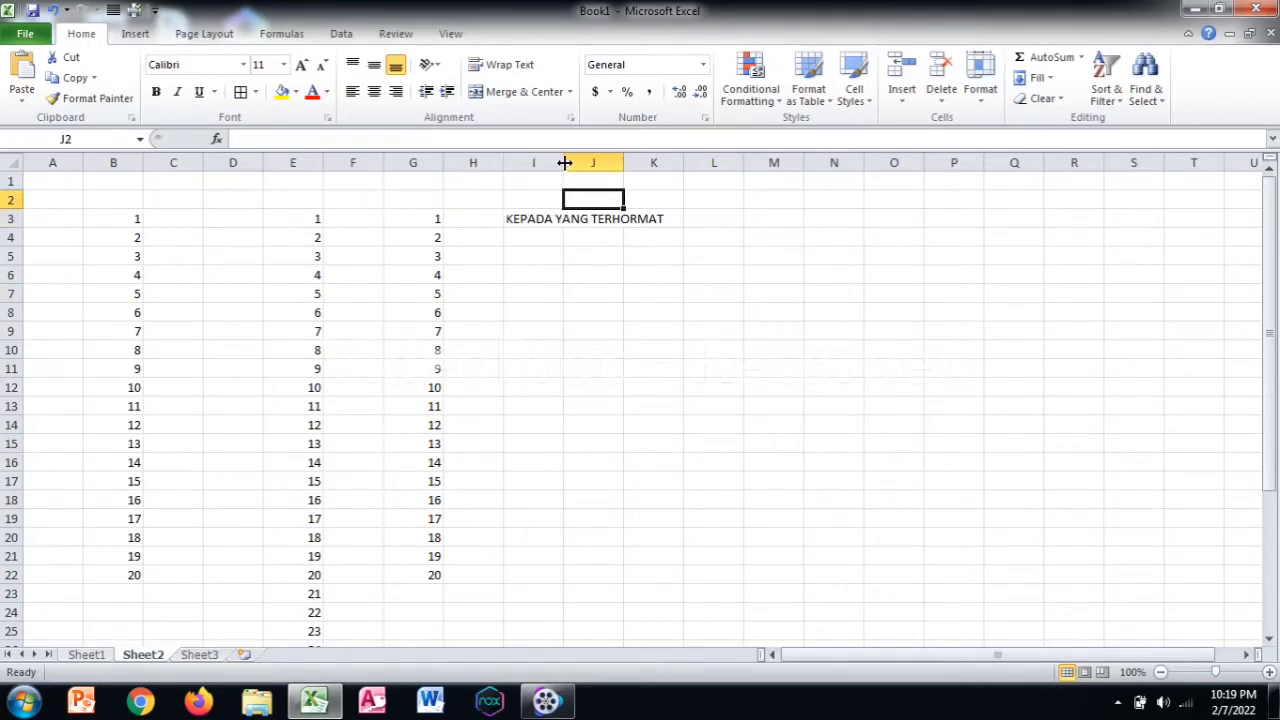
click(675, 199)
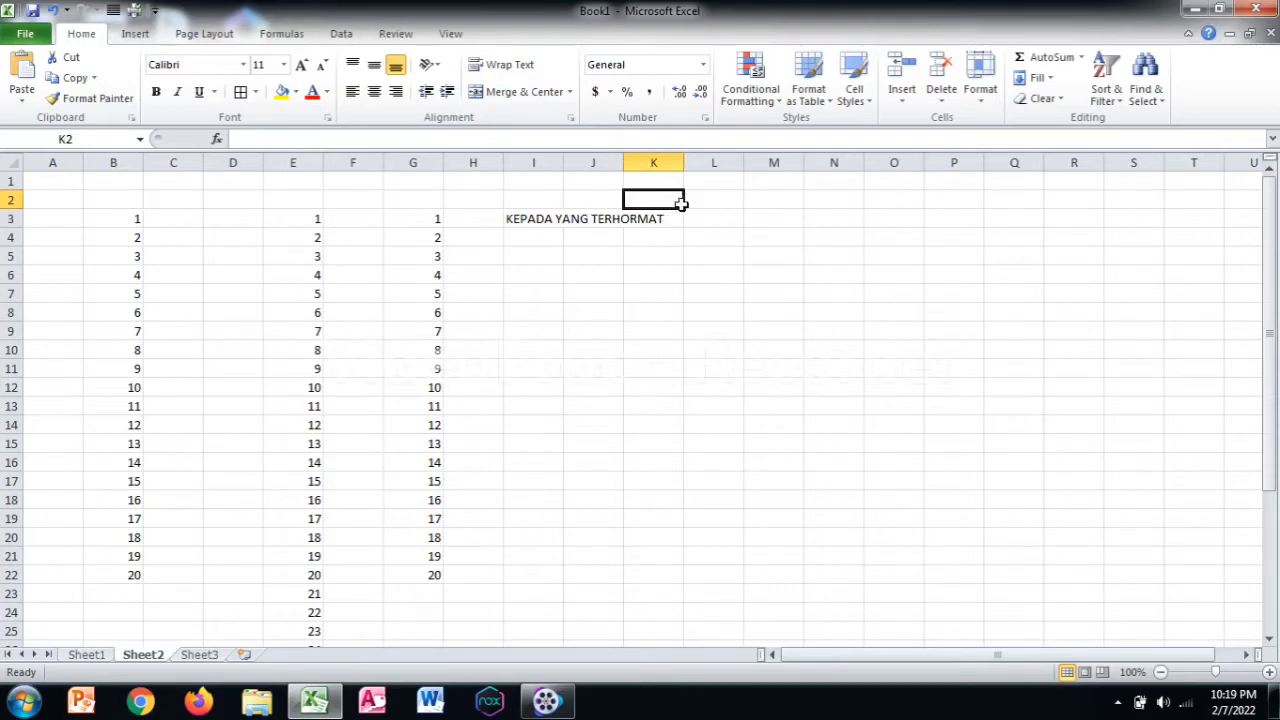
double_click(564, 162)
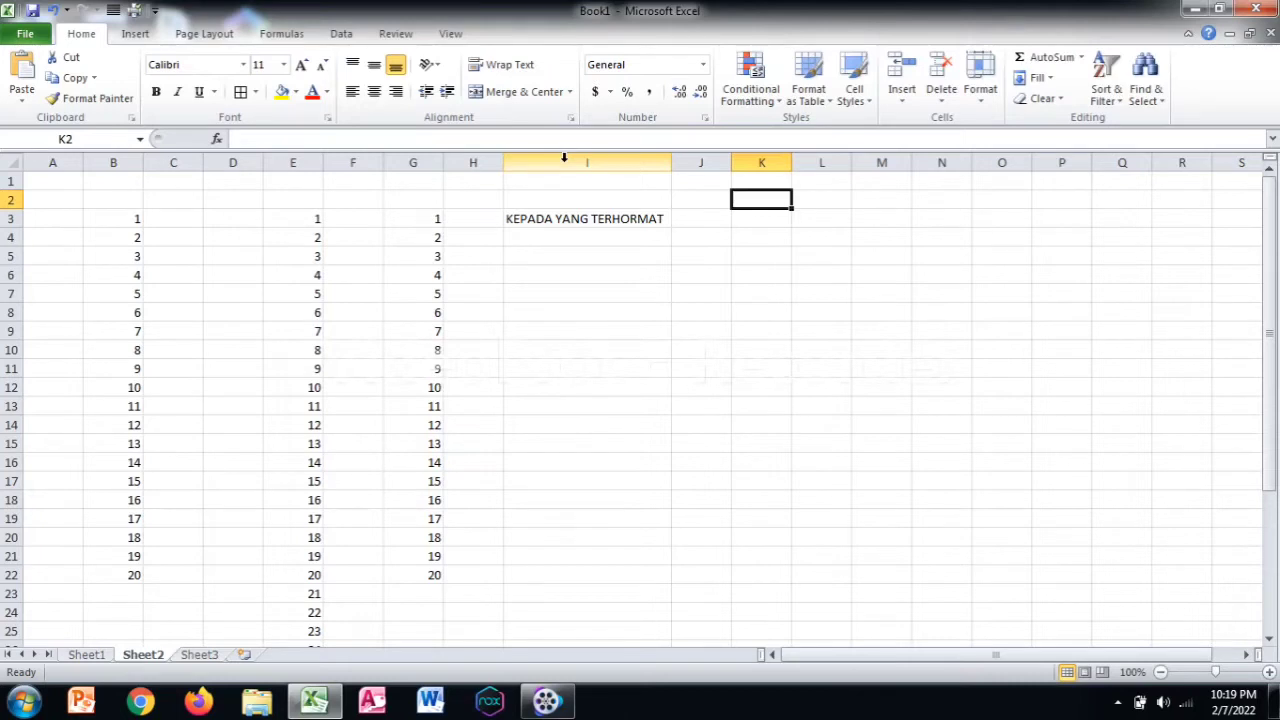
- Go to Sheet3 and enter the heading NO in cell B7, below the existing table header
click(197, 656)
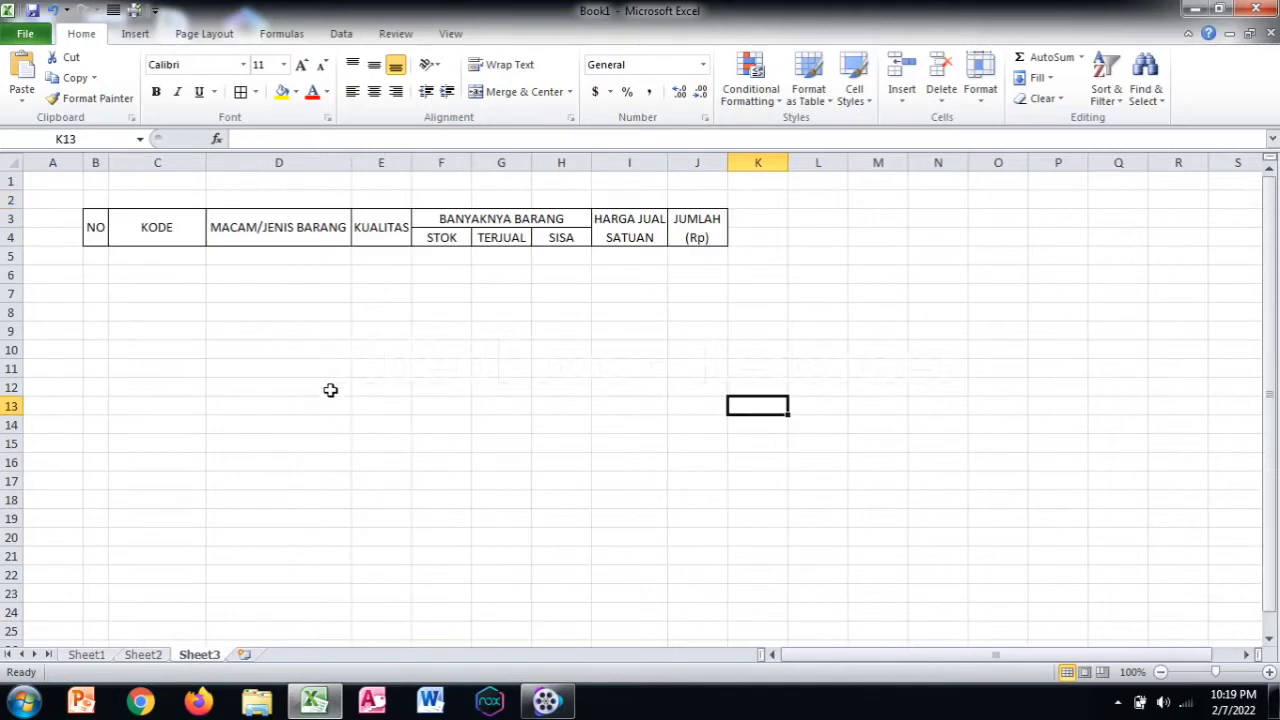
drag(94, 241, 685, 240)
click(504, 330)
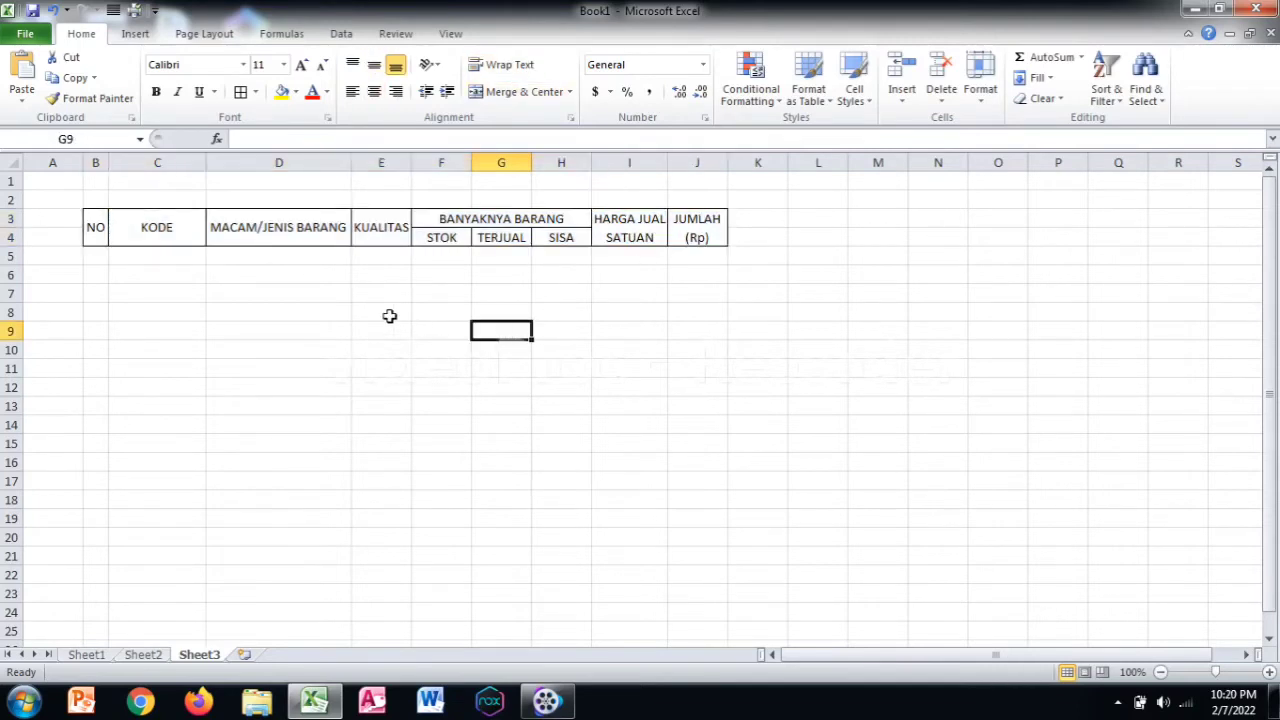
click(93, 292)
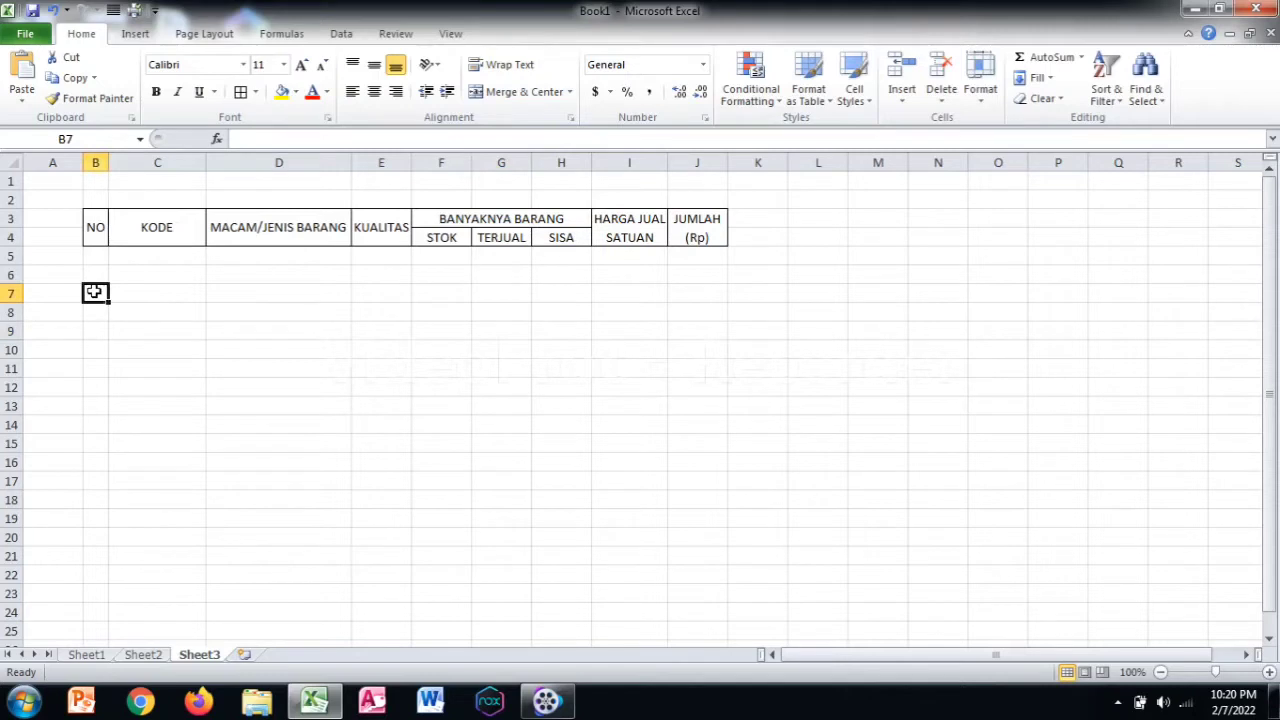
text(NO)
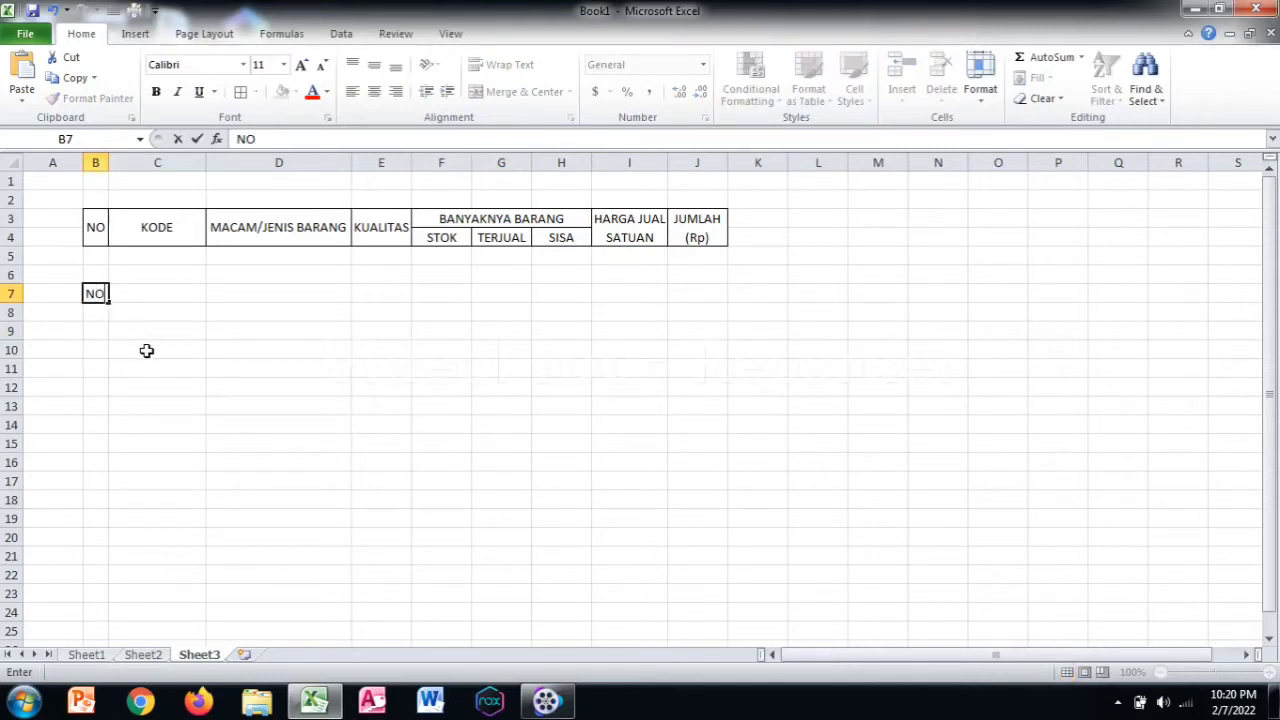
click(146, 351)
- Examine how the header headings occupy rows 3 and 4, comparing BANYAKNYA BARANG with the STOK subheading beneath it
click(53, 218)
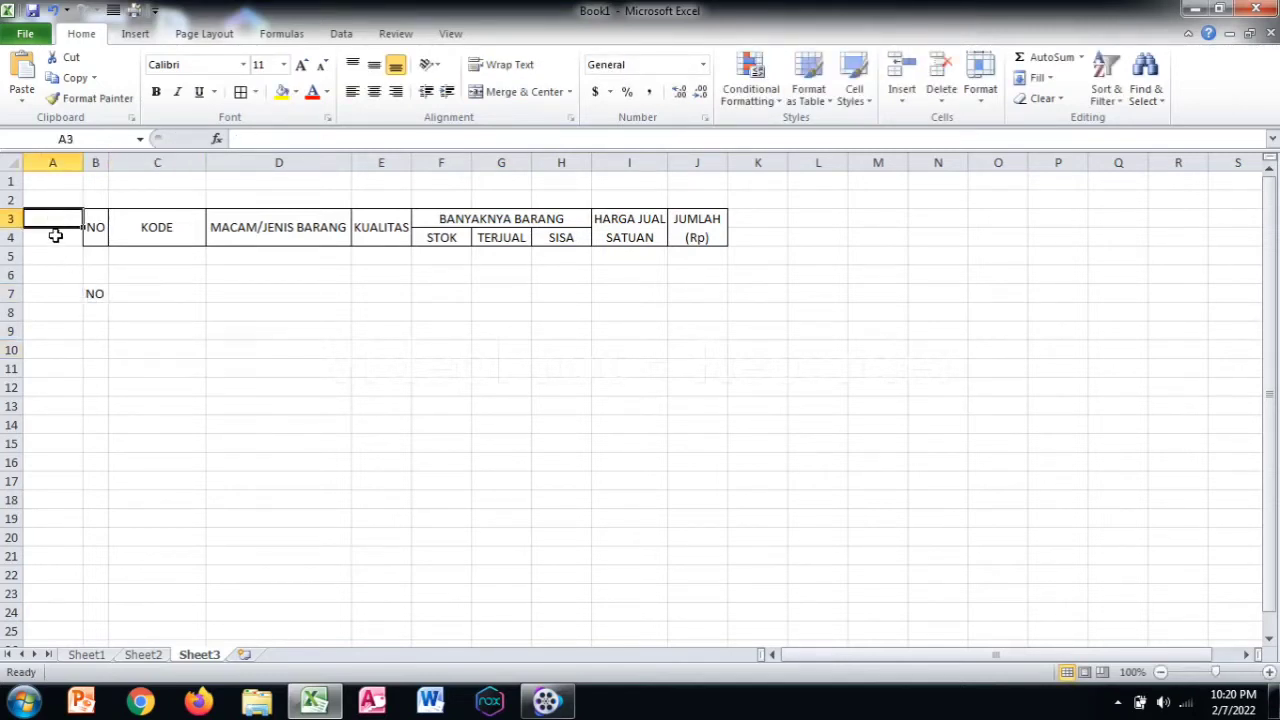
click(54, 234)
click(62, 216)
click(441, 219)
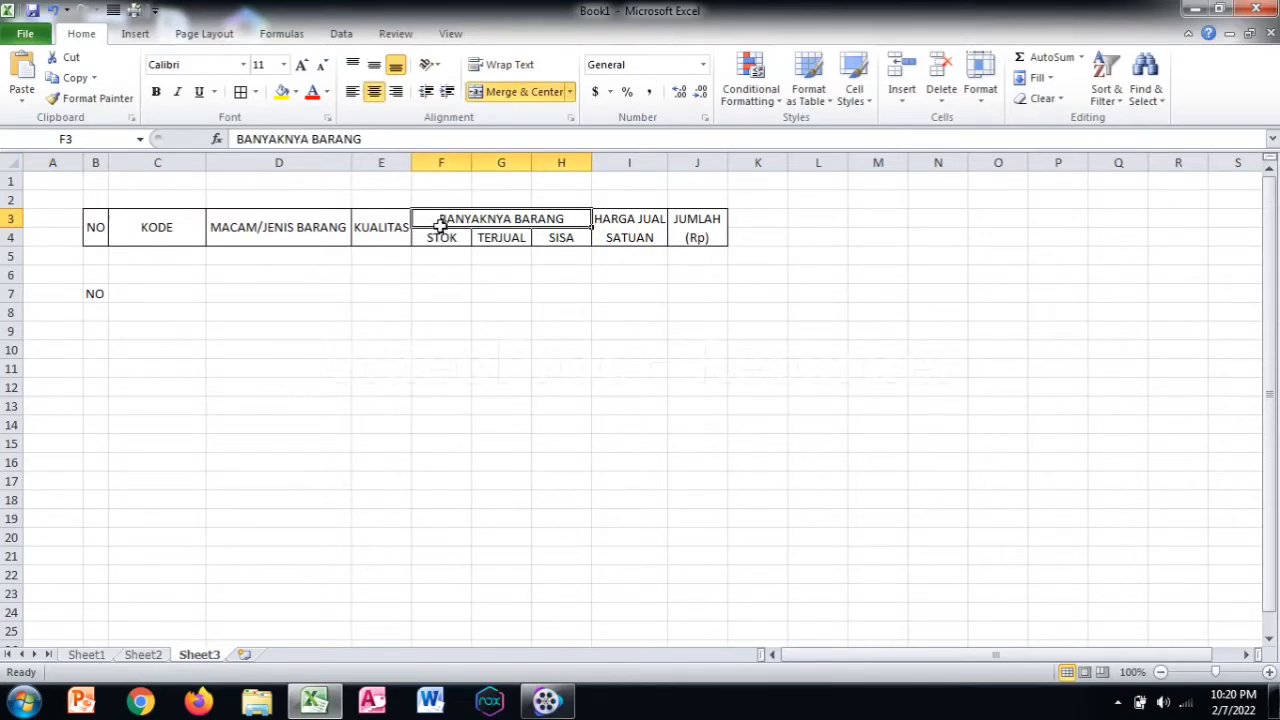
click(437, 237)
click(437, 218)
click(434, 237)
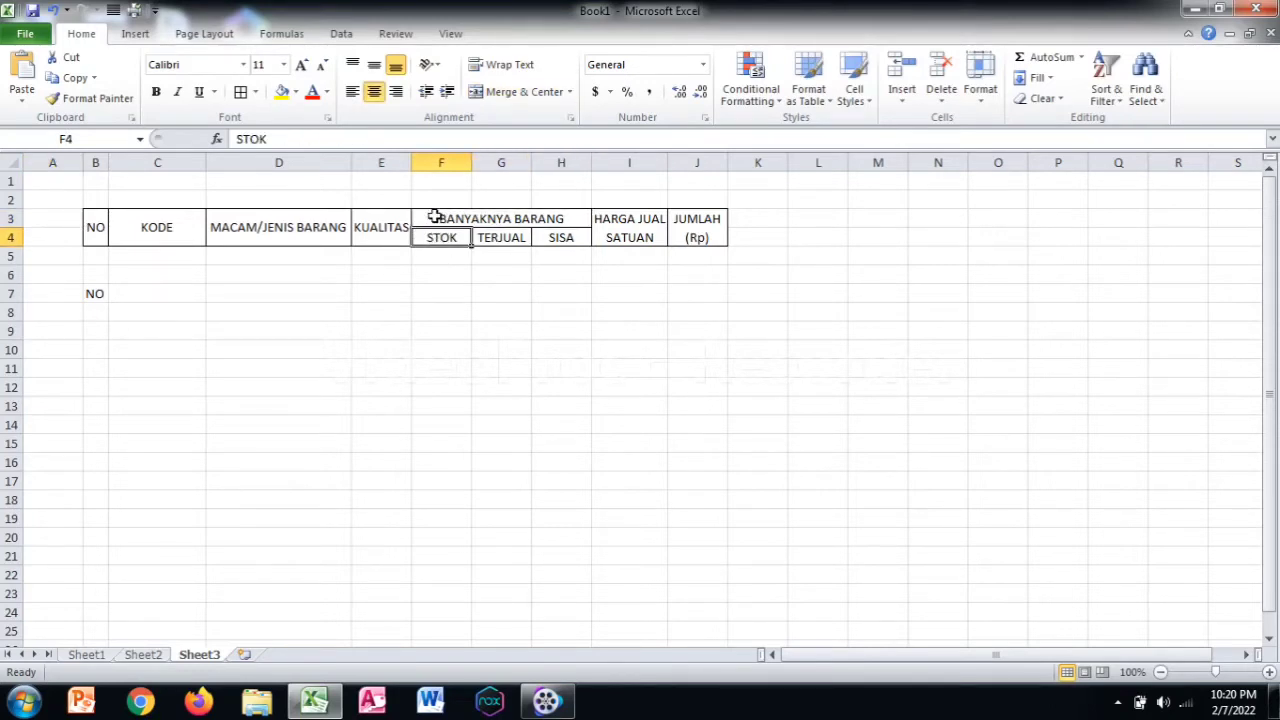
click(435, 217)
click(427, 236)
- Merge B7:B8 with text wrapping and centre the NO heading horizontally and vertically
drag(93, 296, 95, 308)
click(112, 312)
right_click(96, 310)
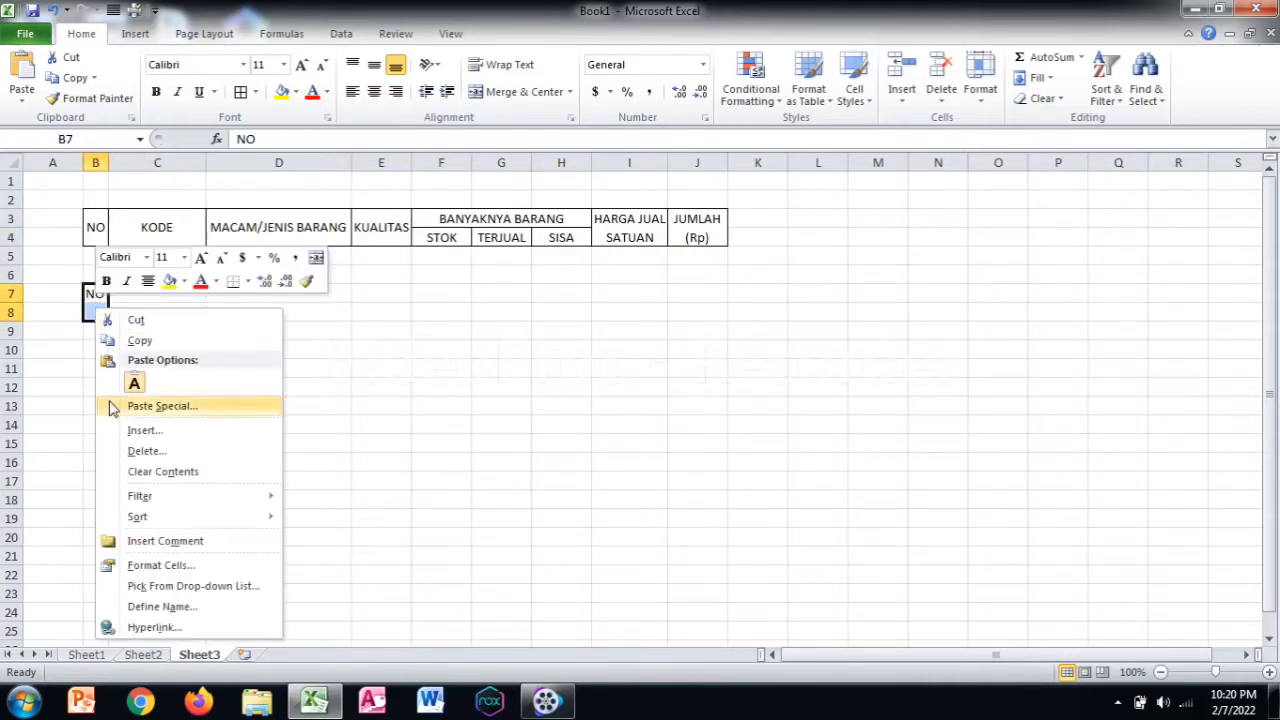
click(155, 567)
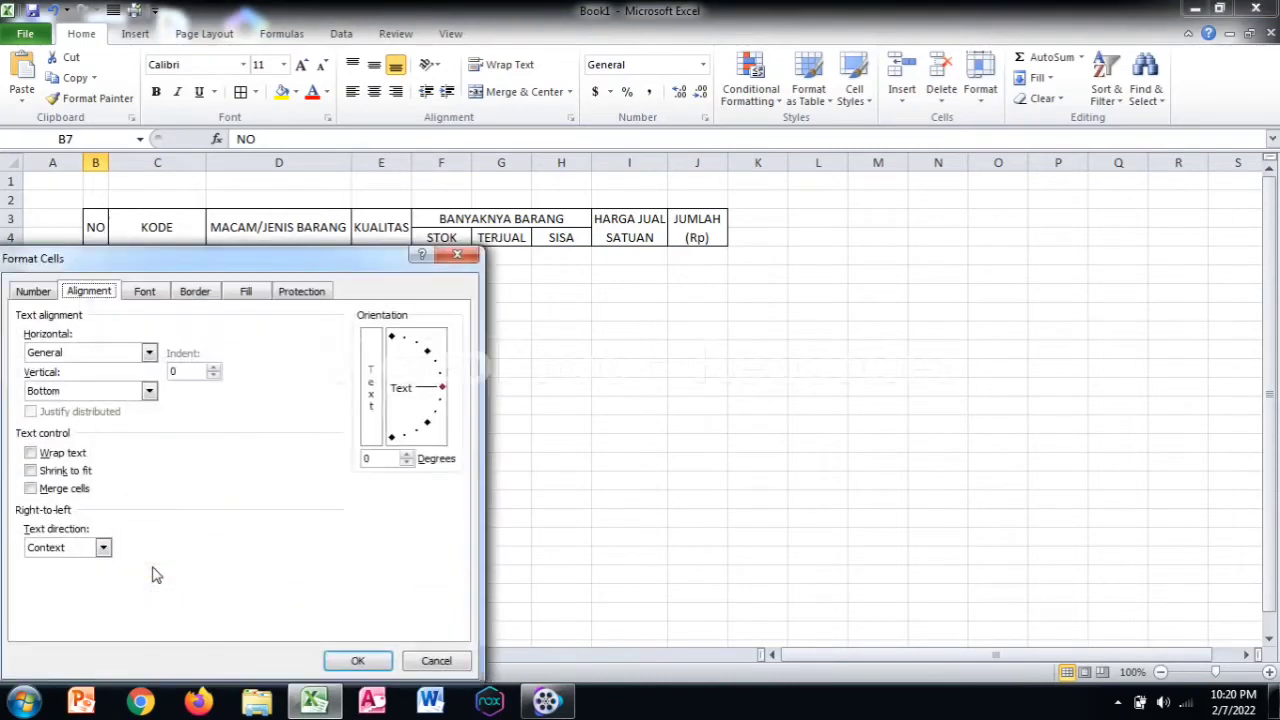
click(66, 355)
click(50, 393)
click(50, 392)
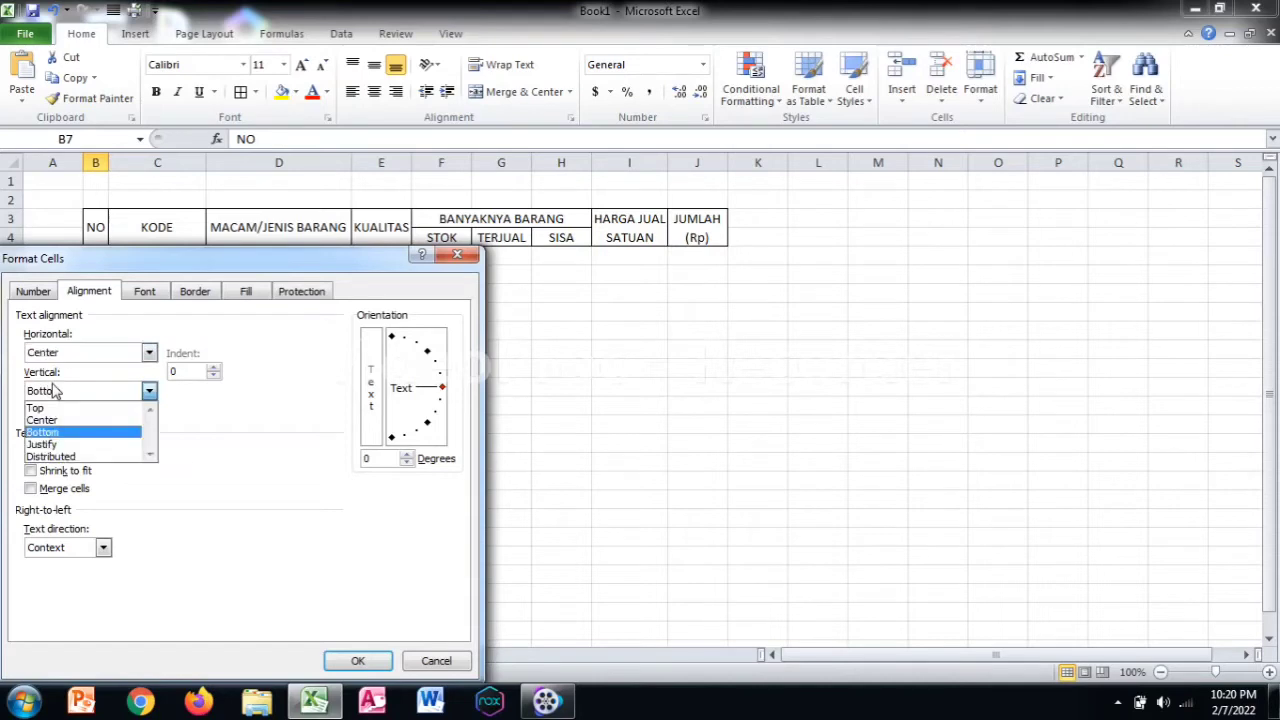
click(50, 420)
click(51, 454)
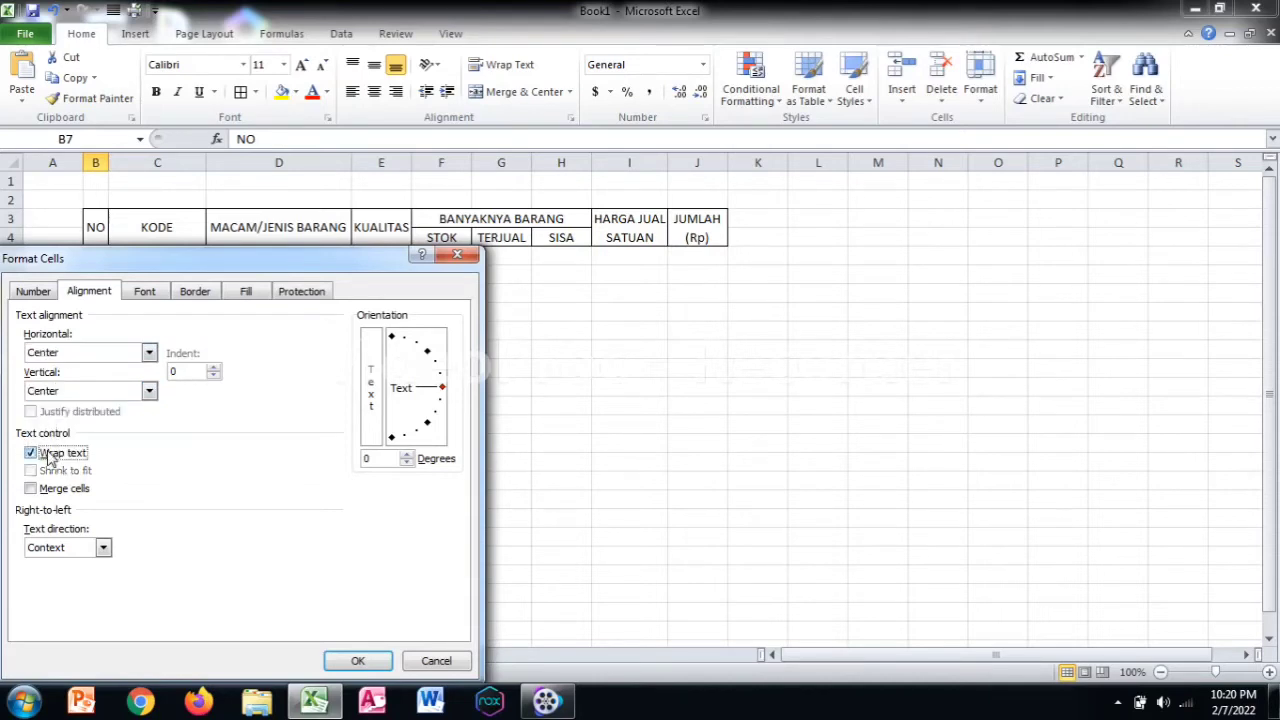
click(50, 488)
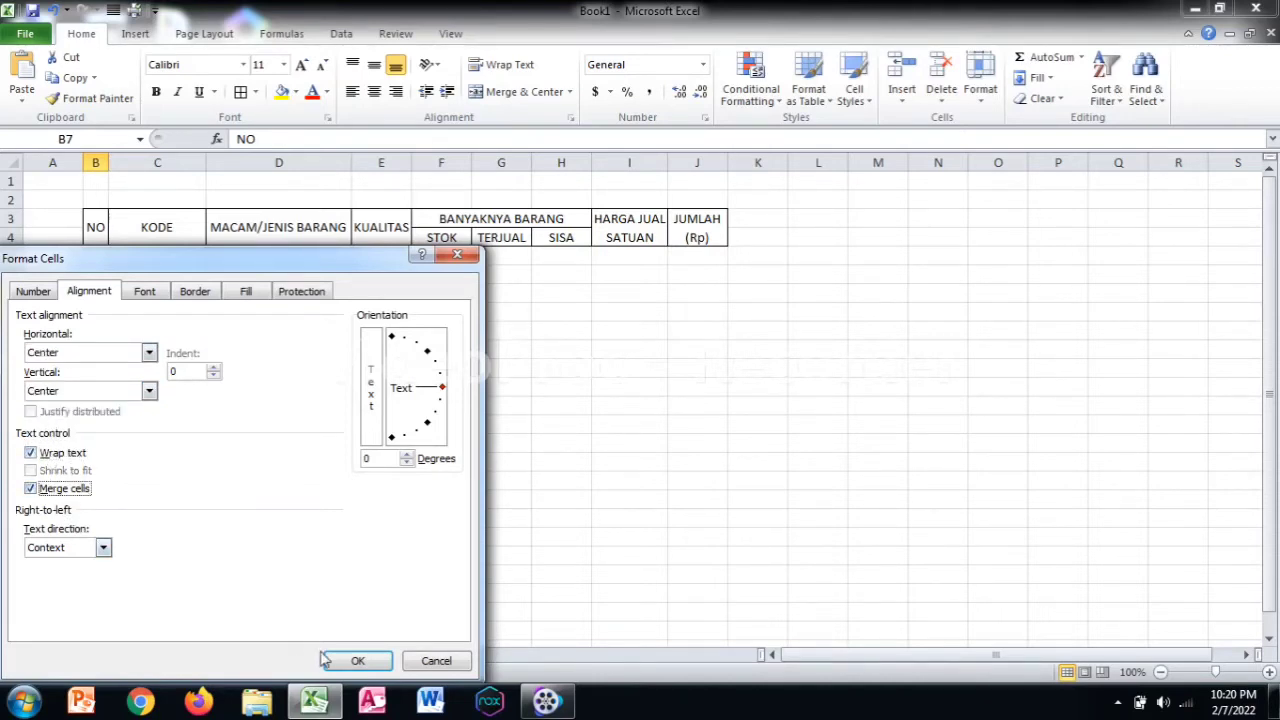
click(357, 660)
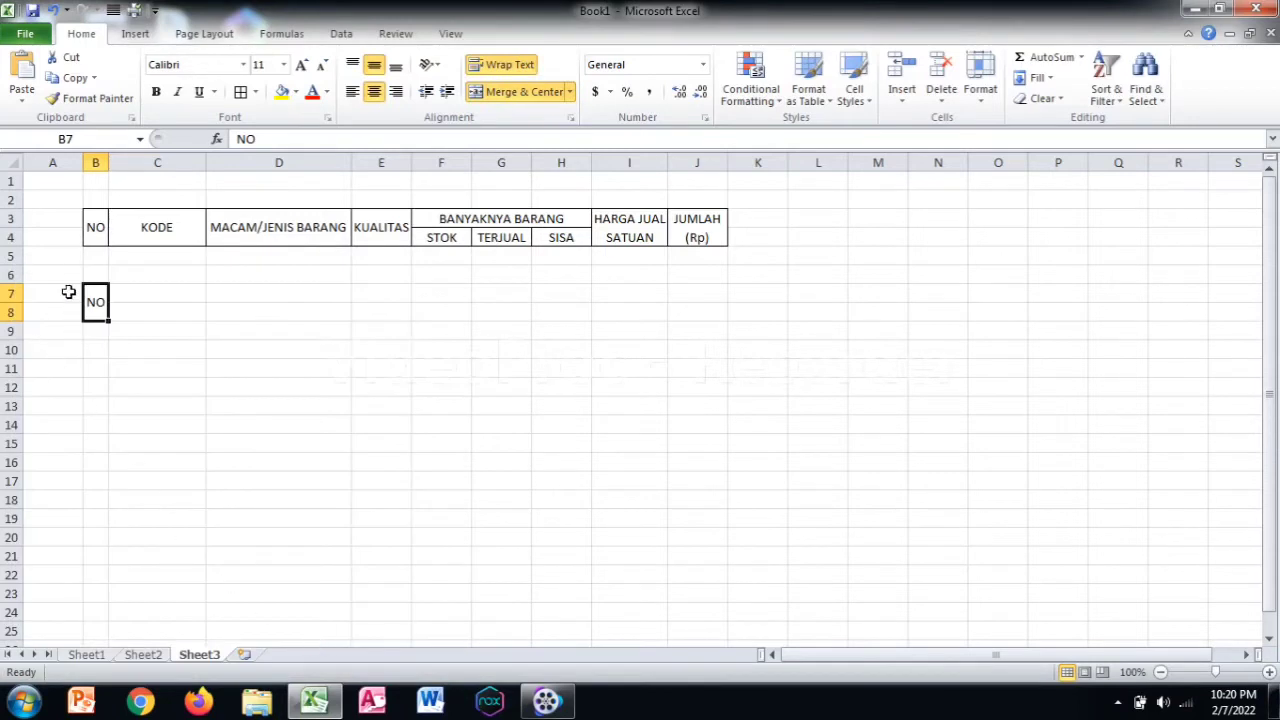
- Enter the heading KODE in cell C7
click(144, 290)
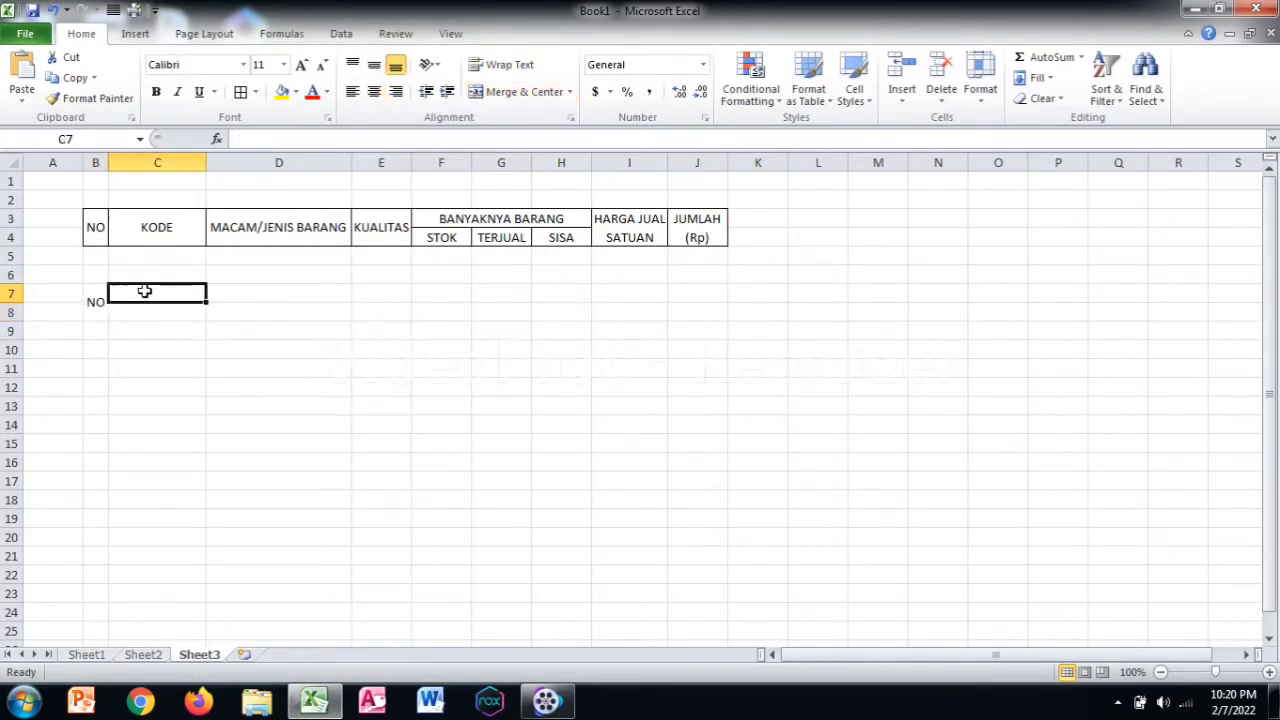
text(KO)
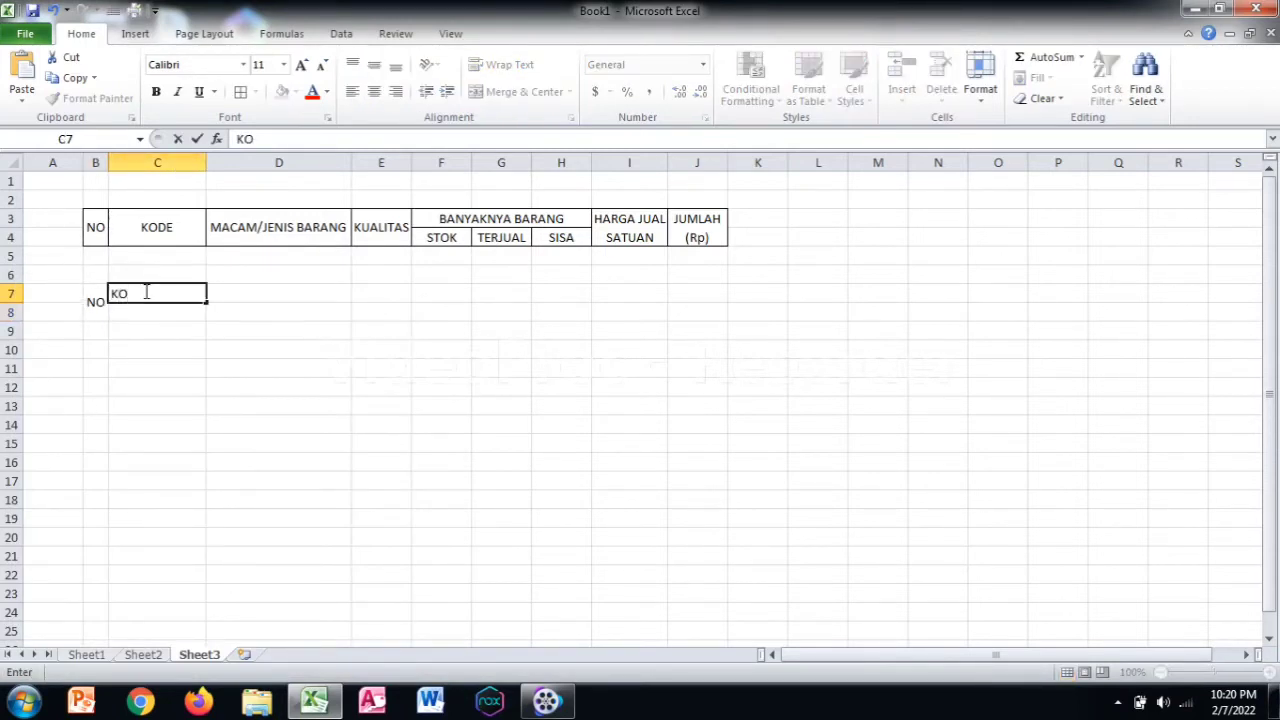
text(DE)
click(266, 357)
- Merge C7:C8 with text wrapping and centre the KODE heading horizontally and vertically
click(152, 298)
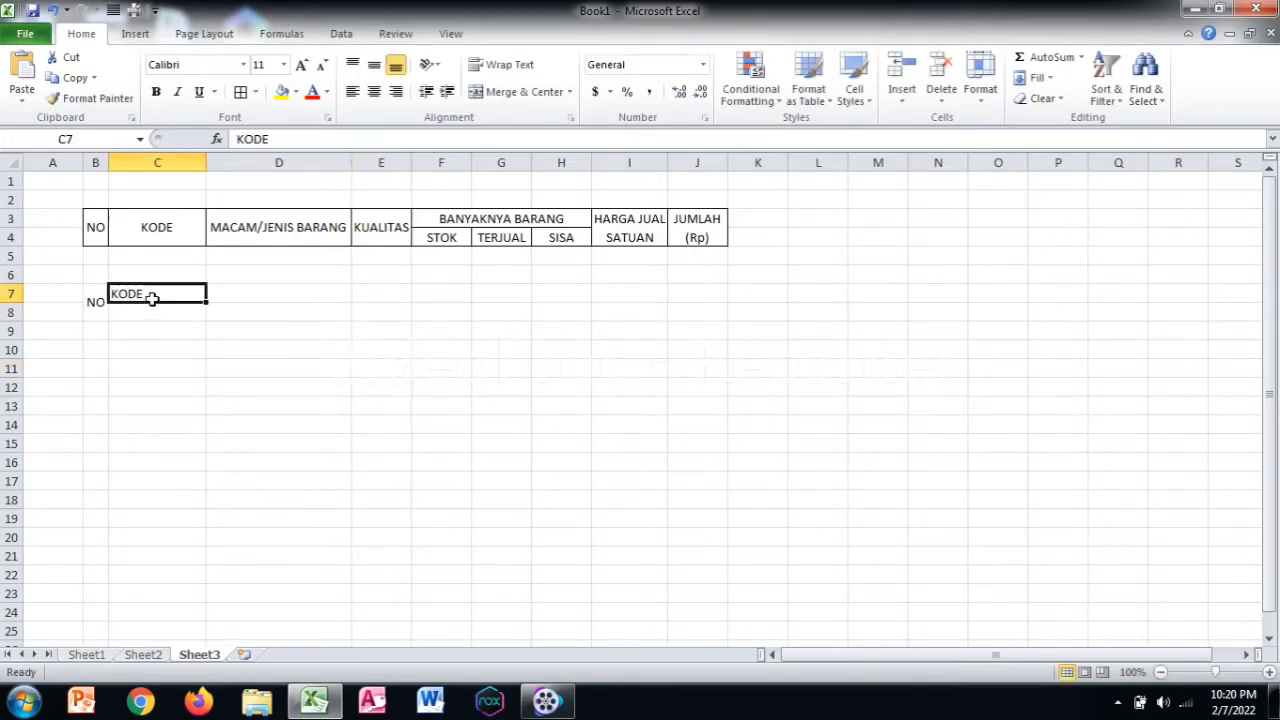
drag(153, 301, 154, 306)
right_click(154, 306)
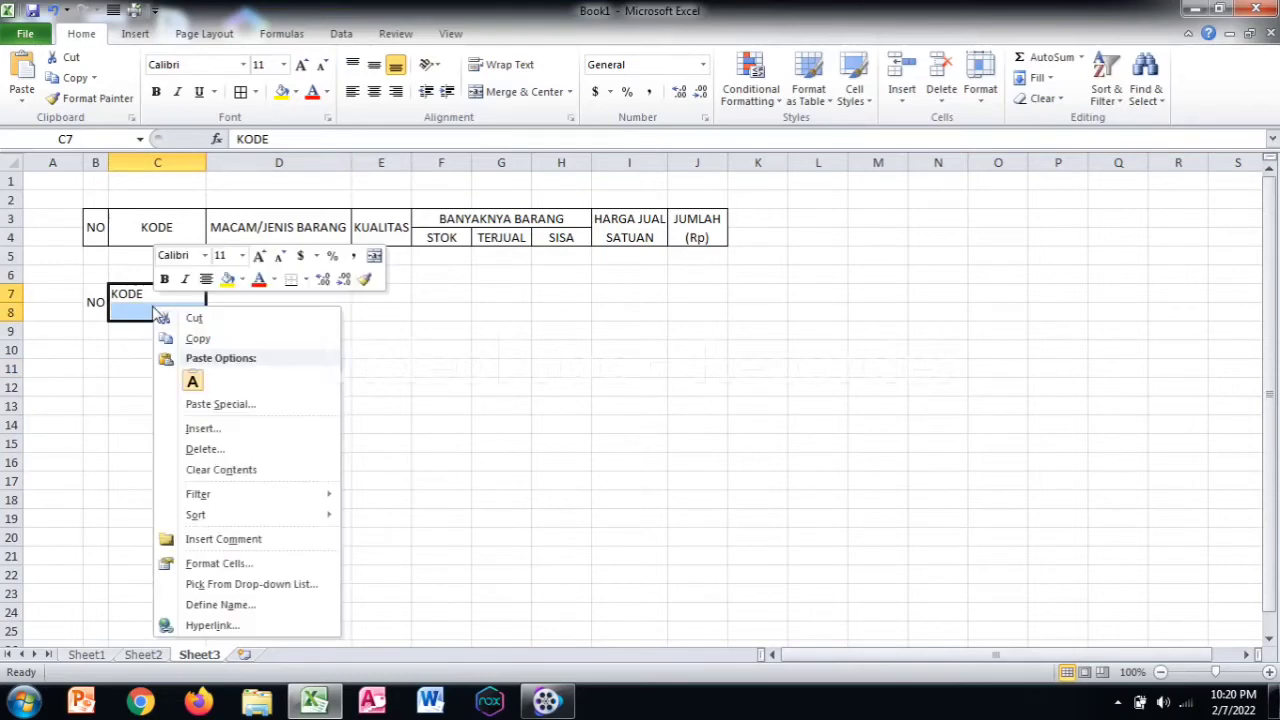
click(216, 563)
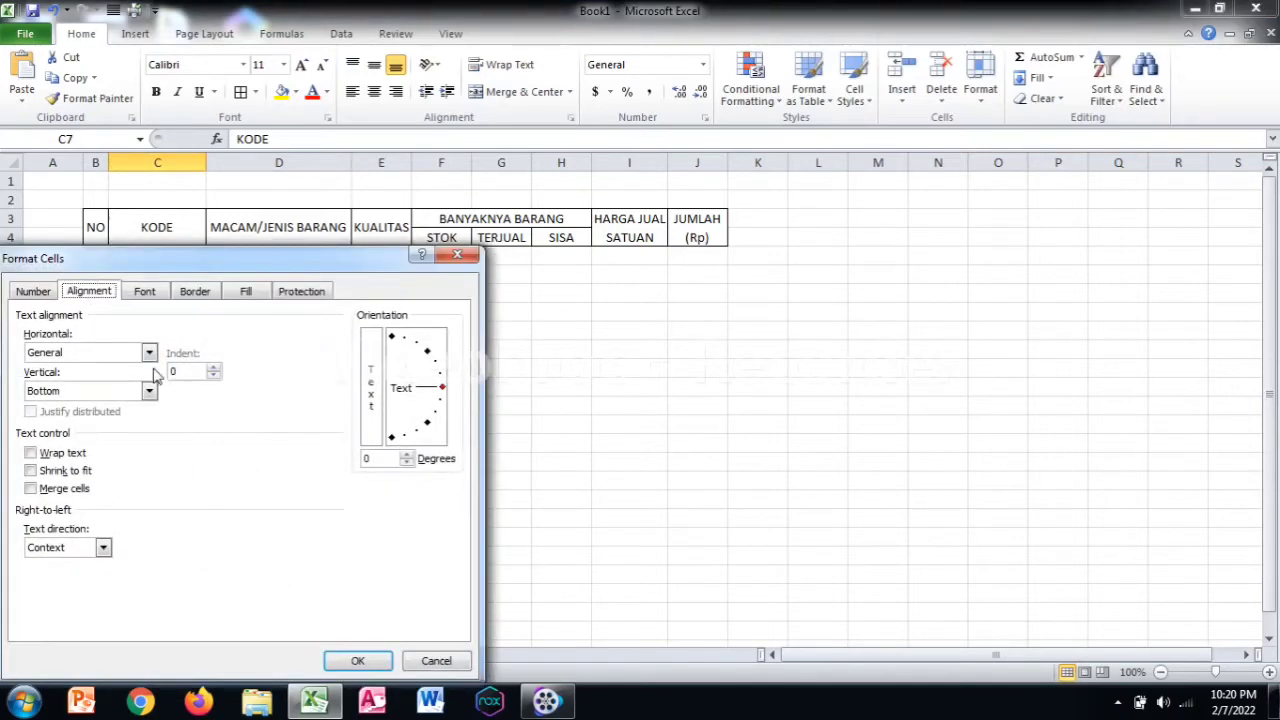
click(76, 355)
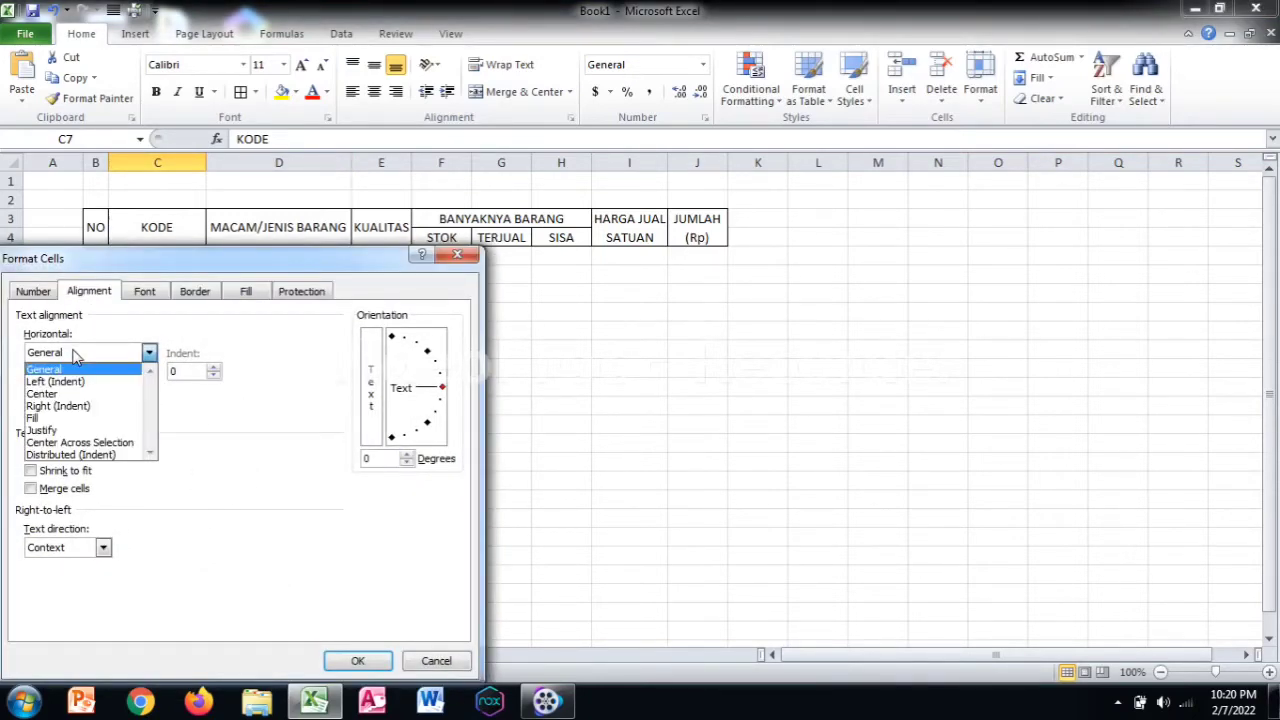
click(62, 394)
click(120, 390)
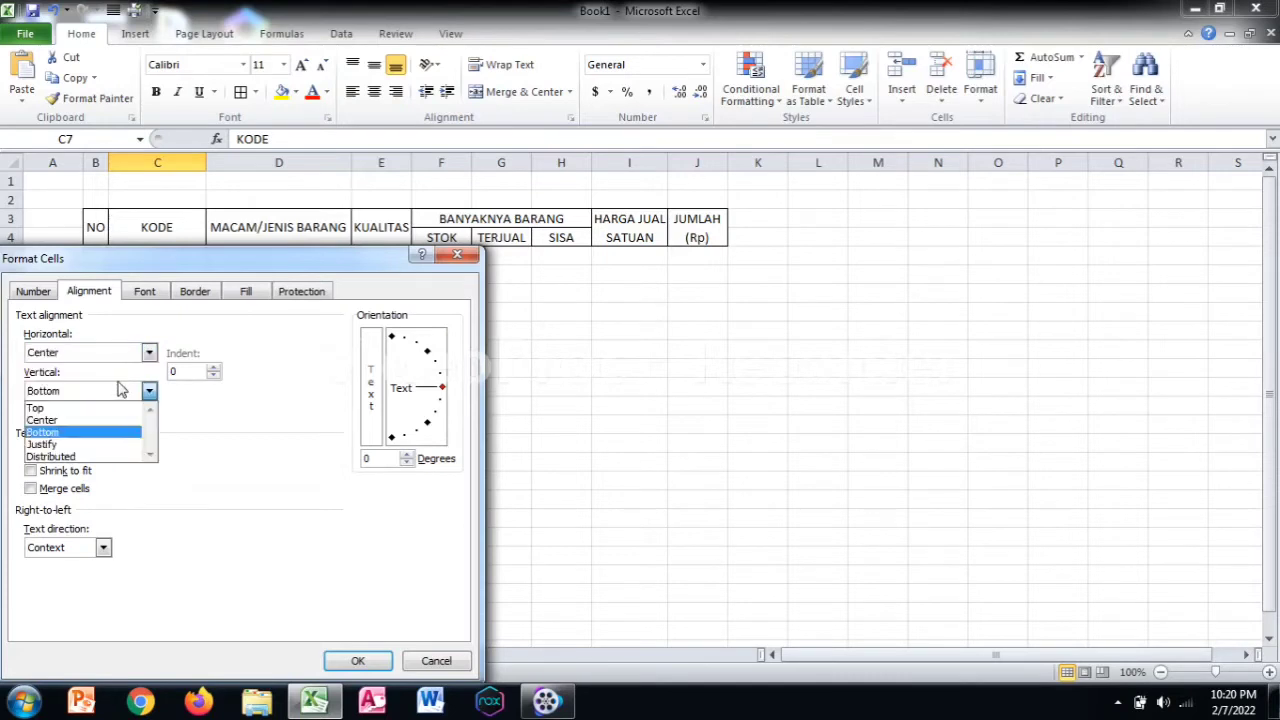
click(60, 420)
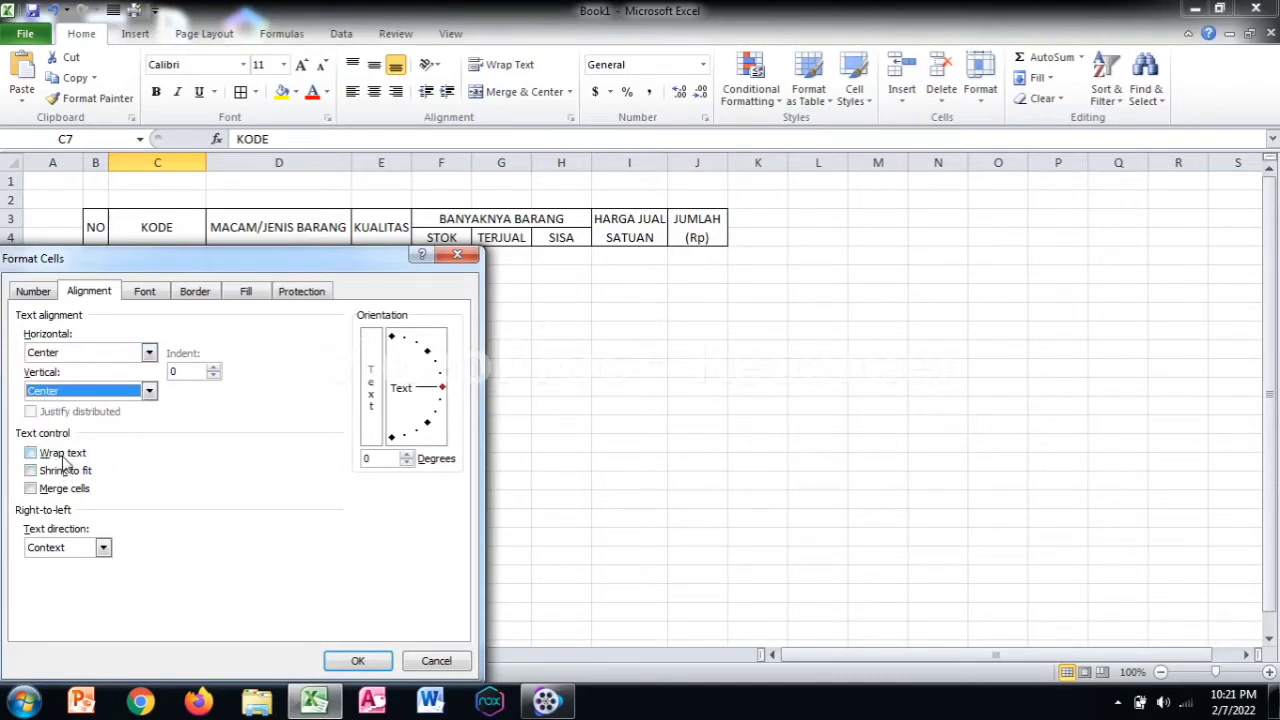
click(62, 456)
click(62, 492)
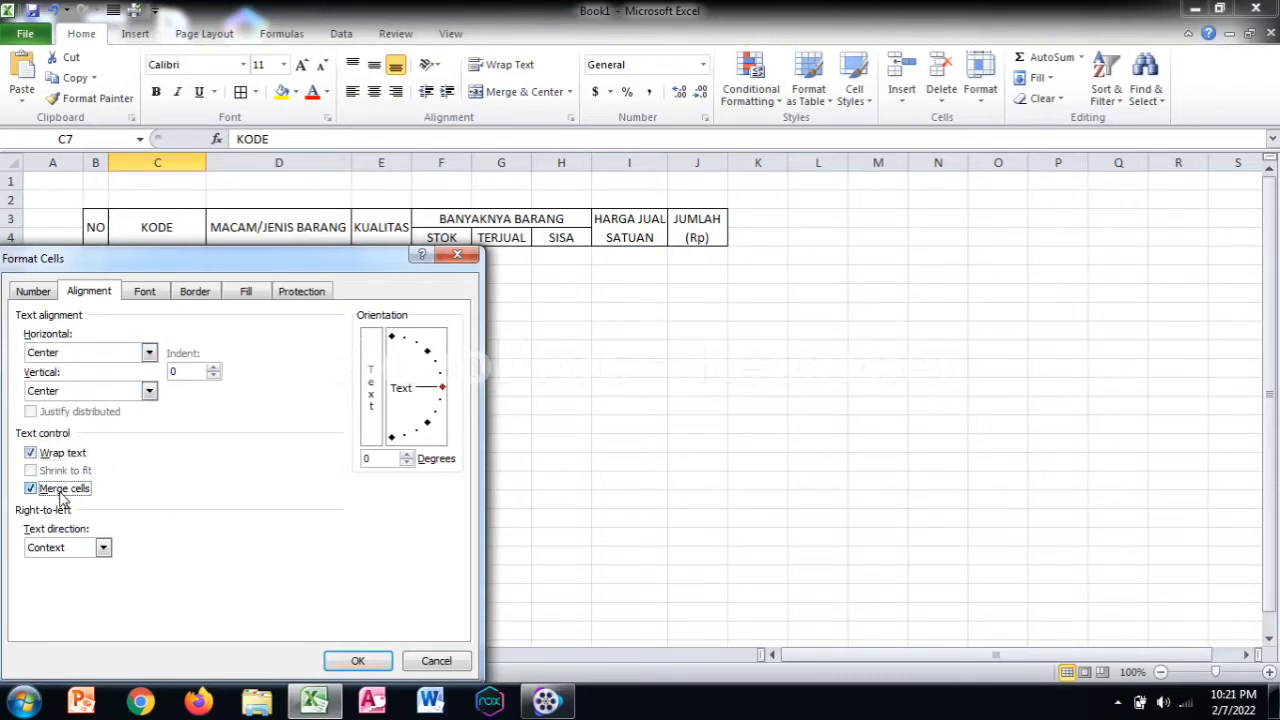
click(360, 661)
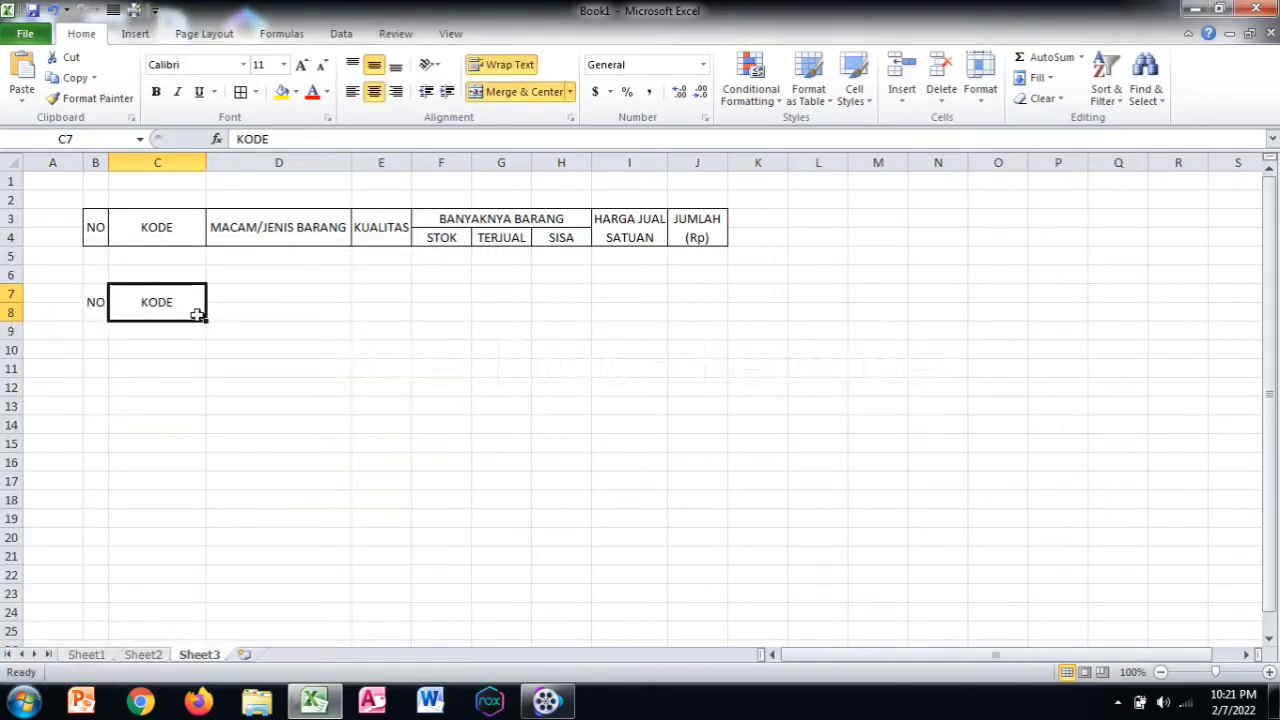
- Enter the heading MACAM/JENIS BARANG in cell D7
click(220, 293)
text(M)
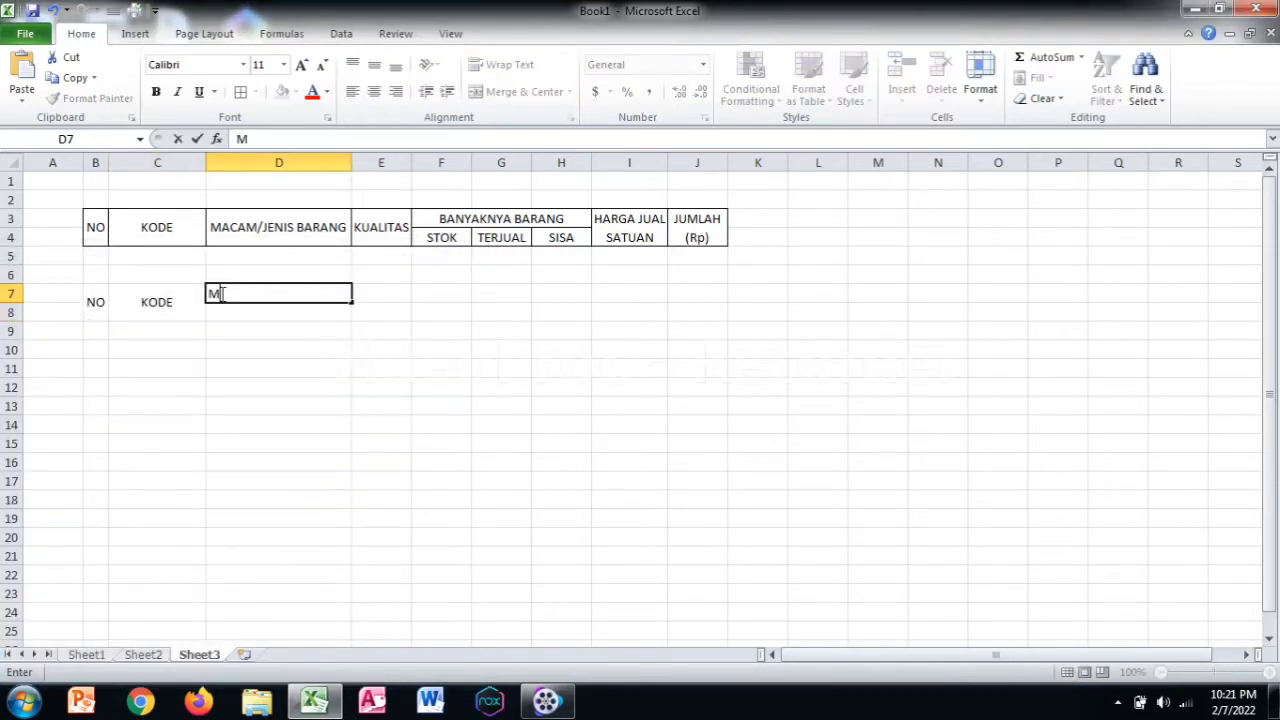
text(ACAM/JENI)
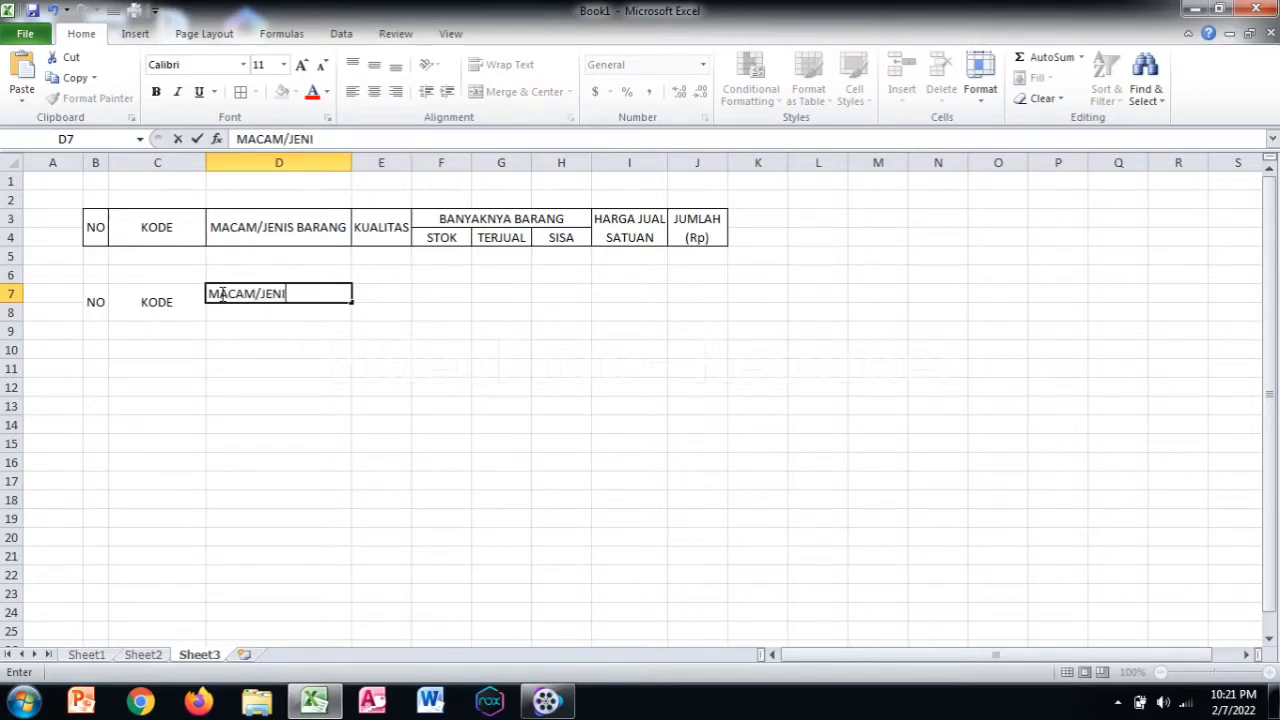
text(S BARANG)
click(322, 364)
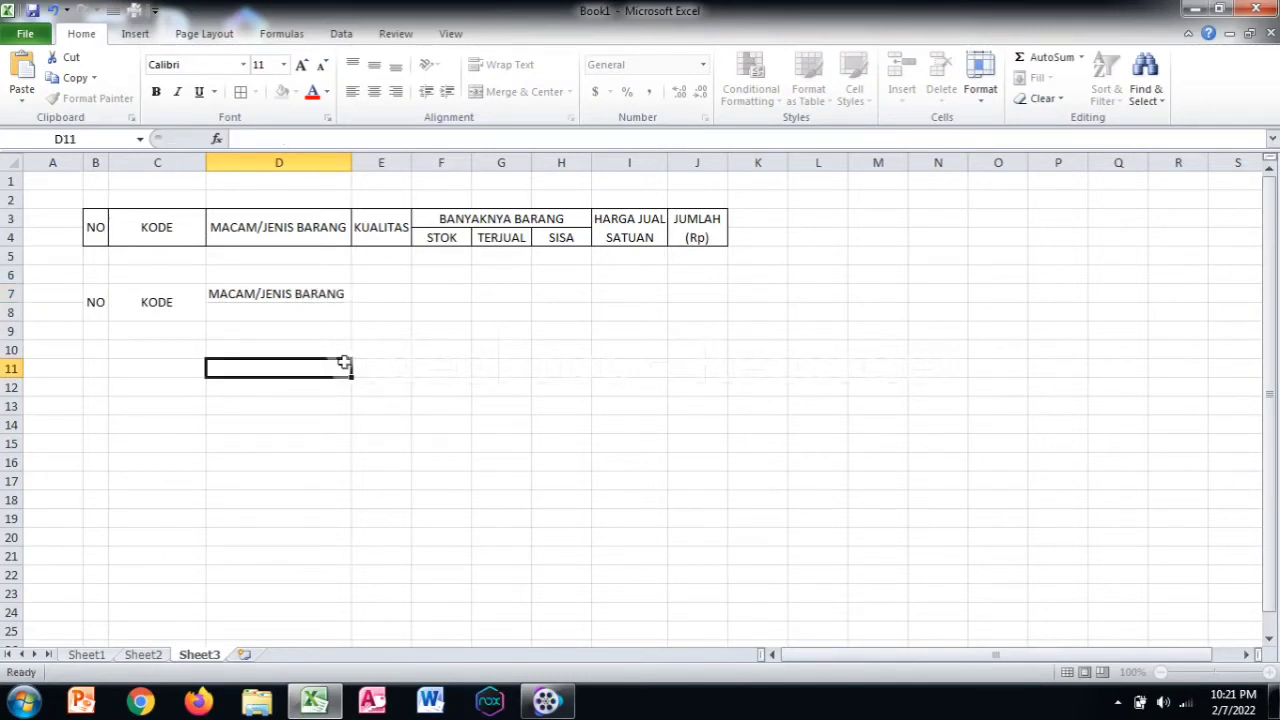
- Merge D7:D8 with text wrapping and centre the MACAM/JENIS BARANG heading horizontally and vertically
click(267, 298)
right_click(265, 302)
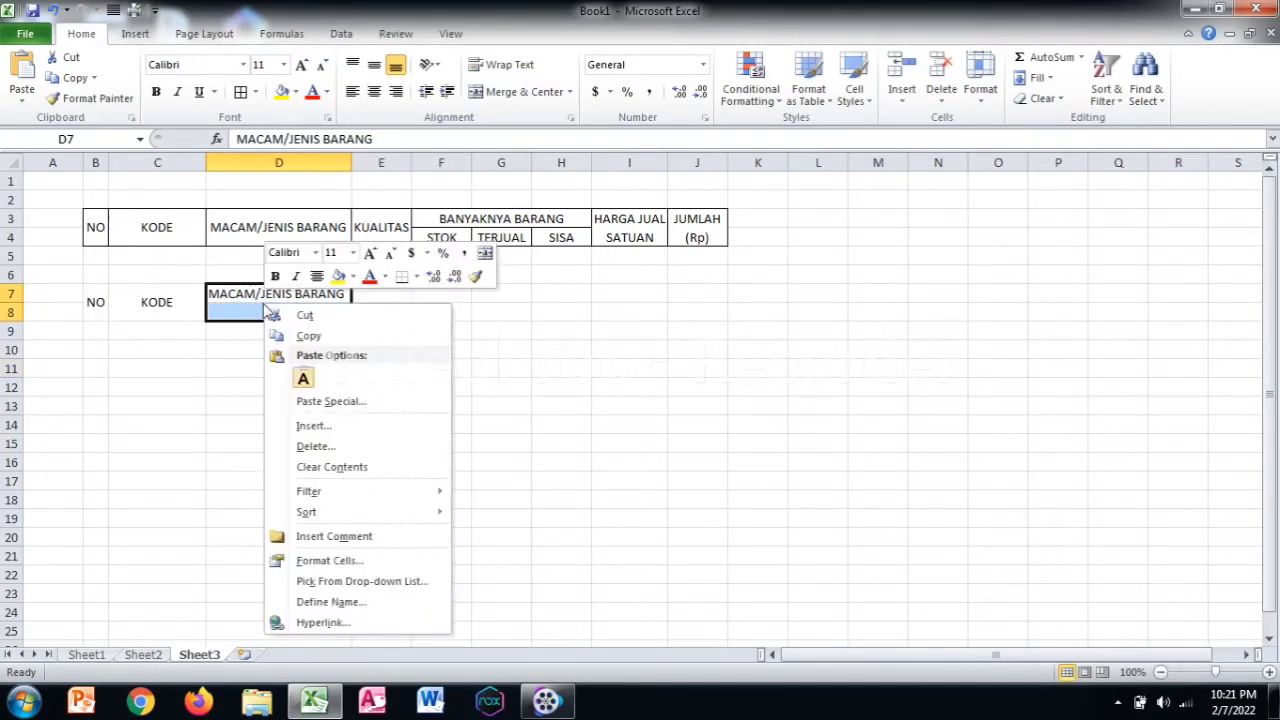
click(333, 560)
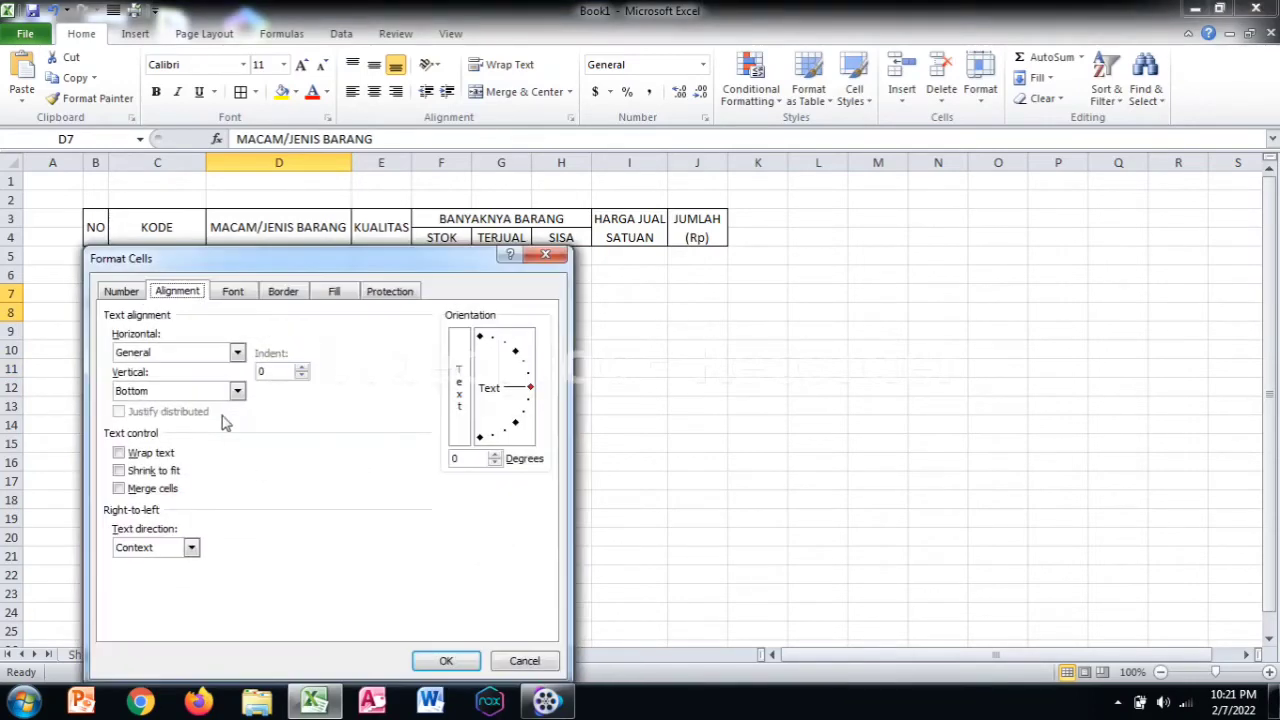
click(192, 362)
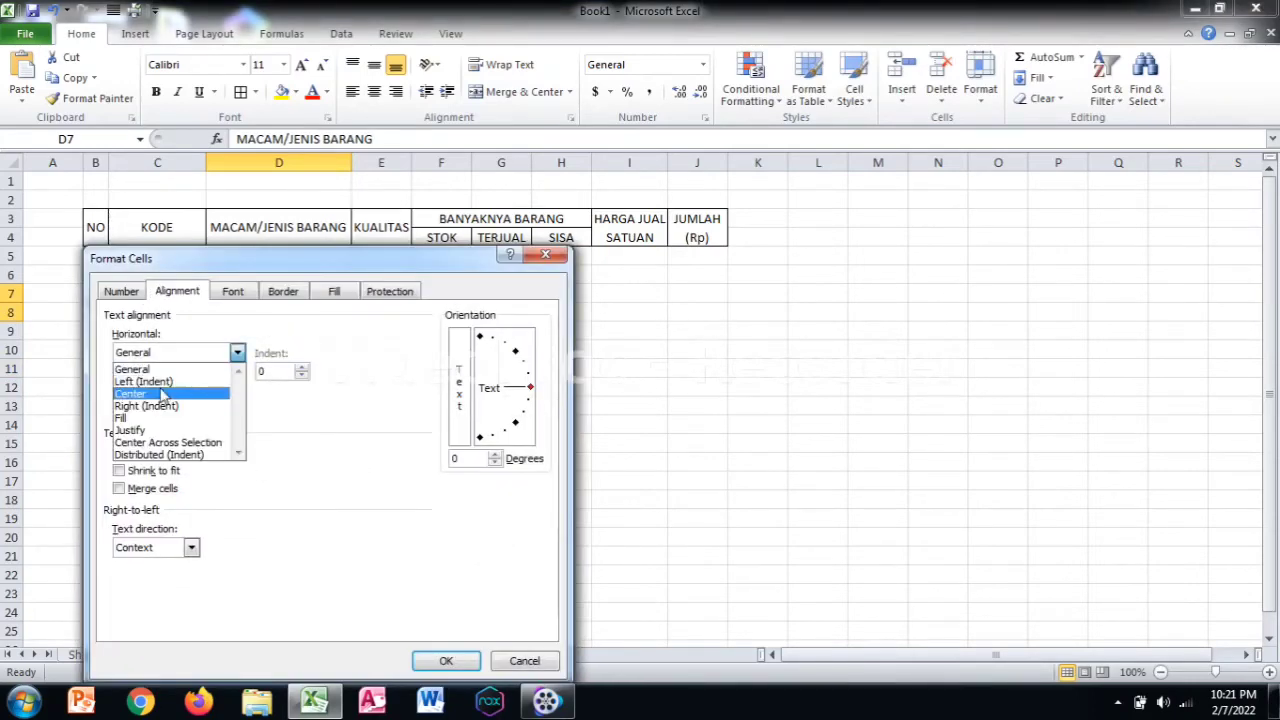
click(155, 392)
click(158, 391)
click(155, 420)
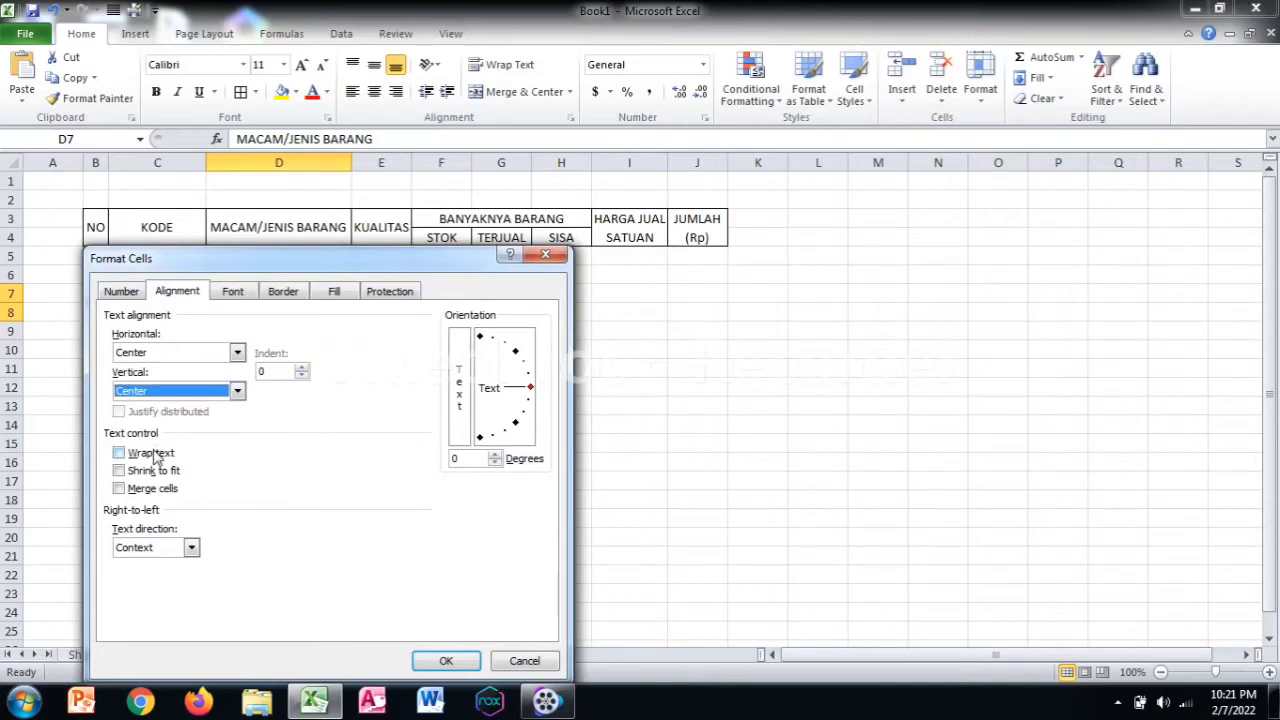
click(152, 453)
click(160, 488)
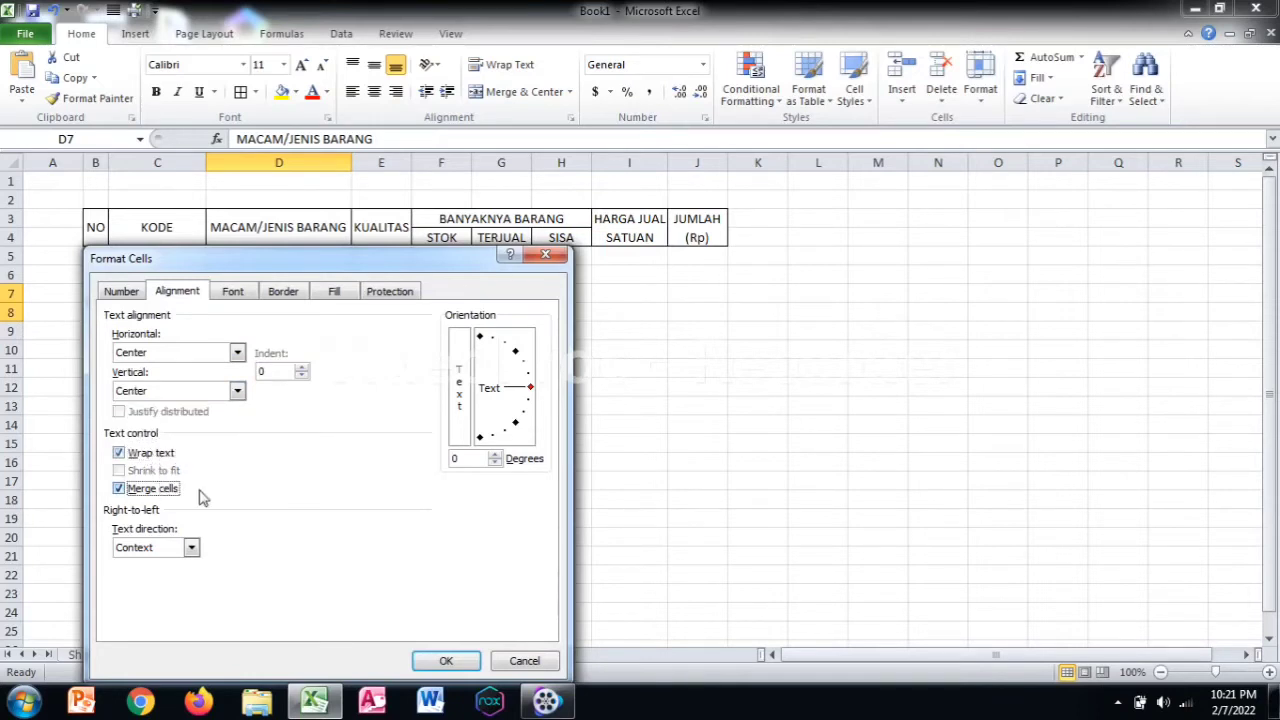
click(446, 661)
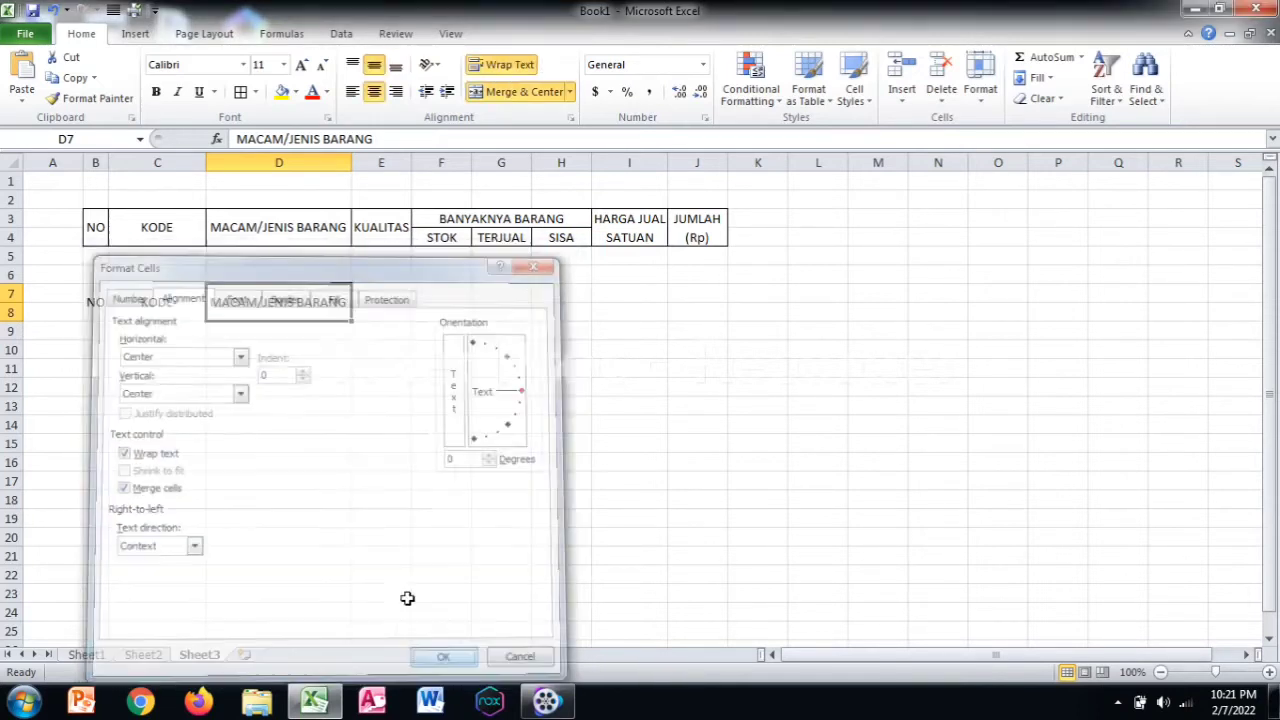
- Enter the heading KUALITAS in cell E7
click(368, 296)
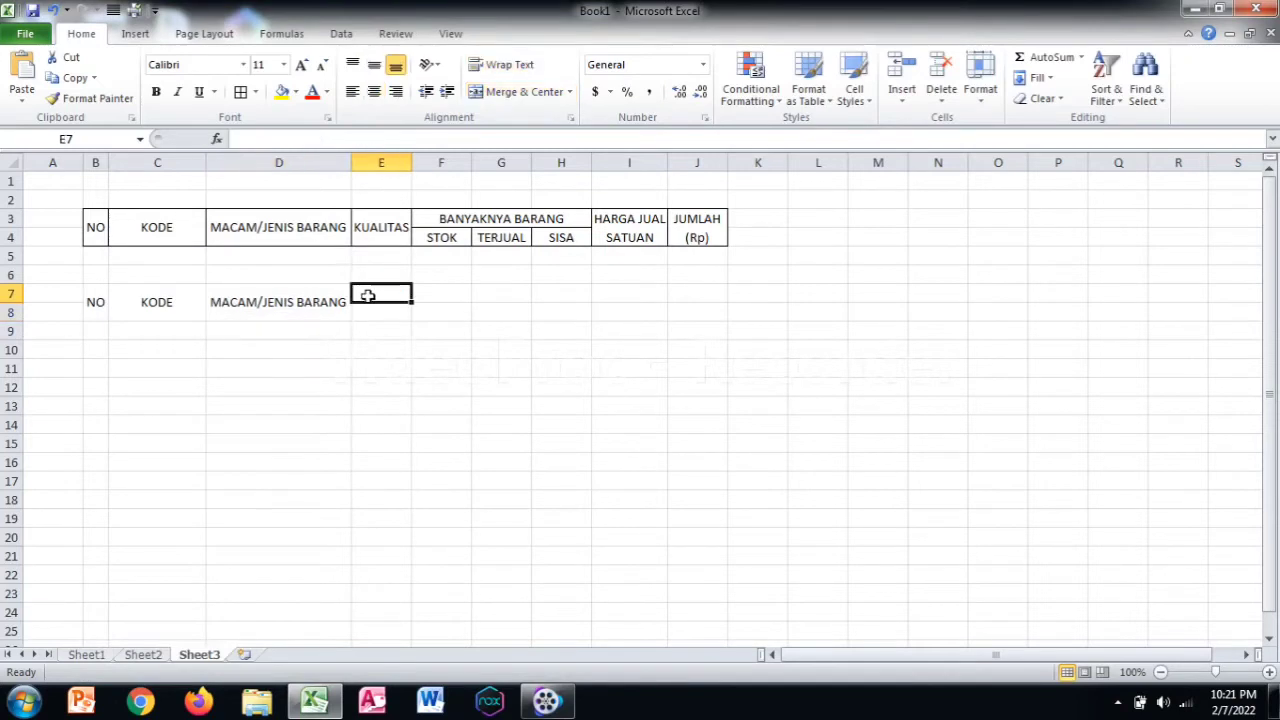
text(KUAL)
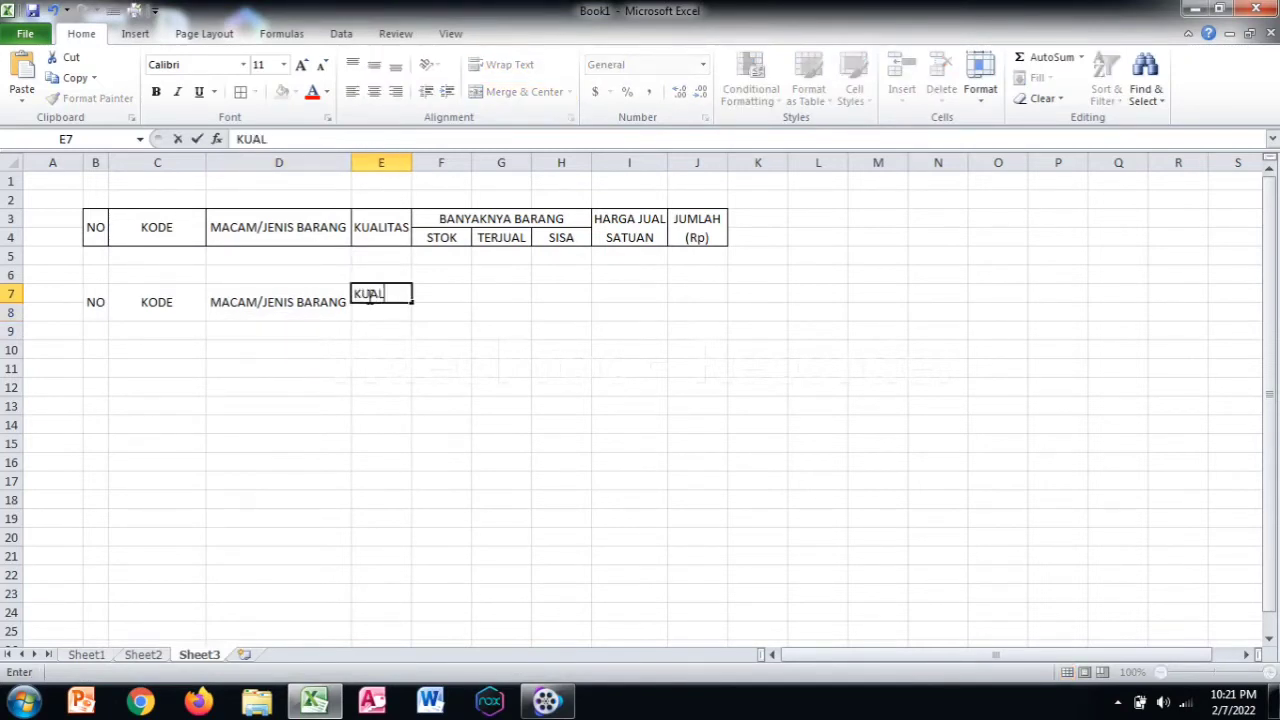
text(ITAS)
click(441, 405)
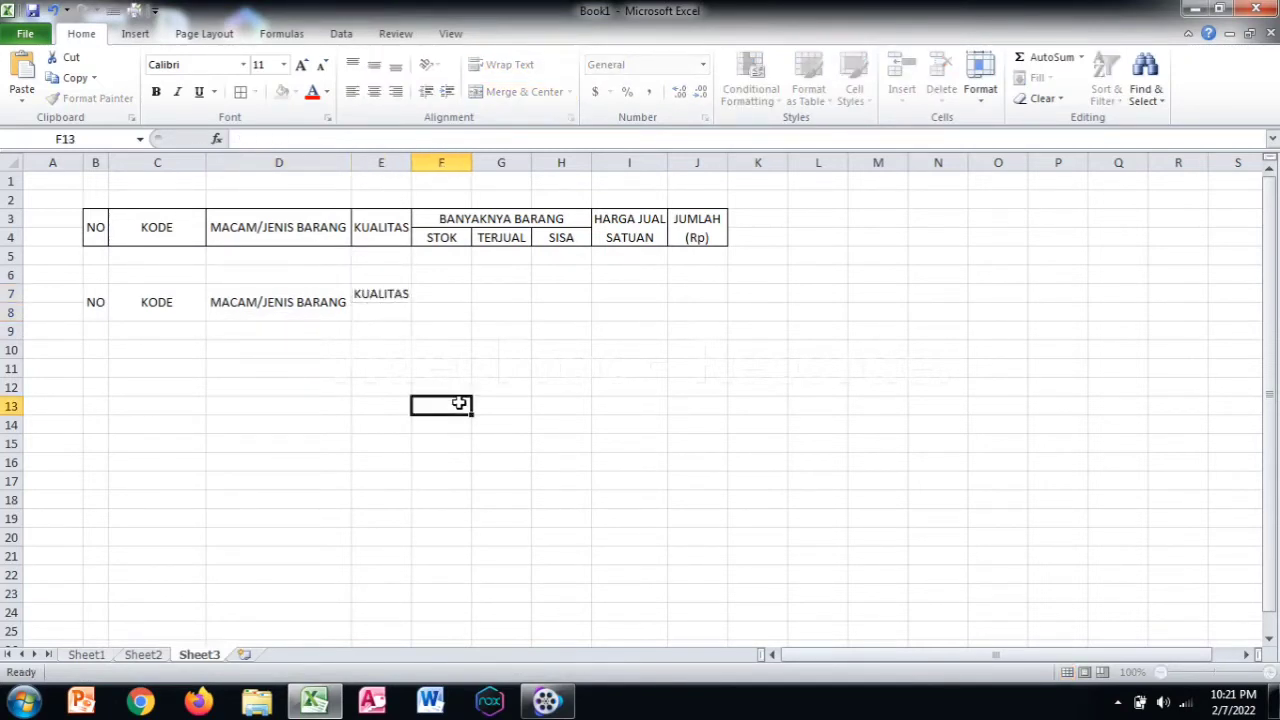
- Open the cell alignment settings for the KUALITAS heading range E7:E8
drag(375, 298, 377, 311)
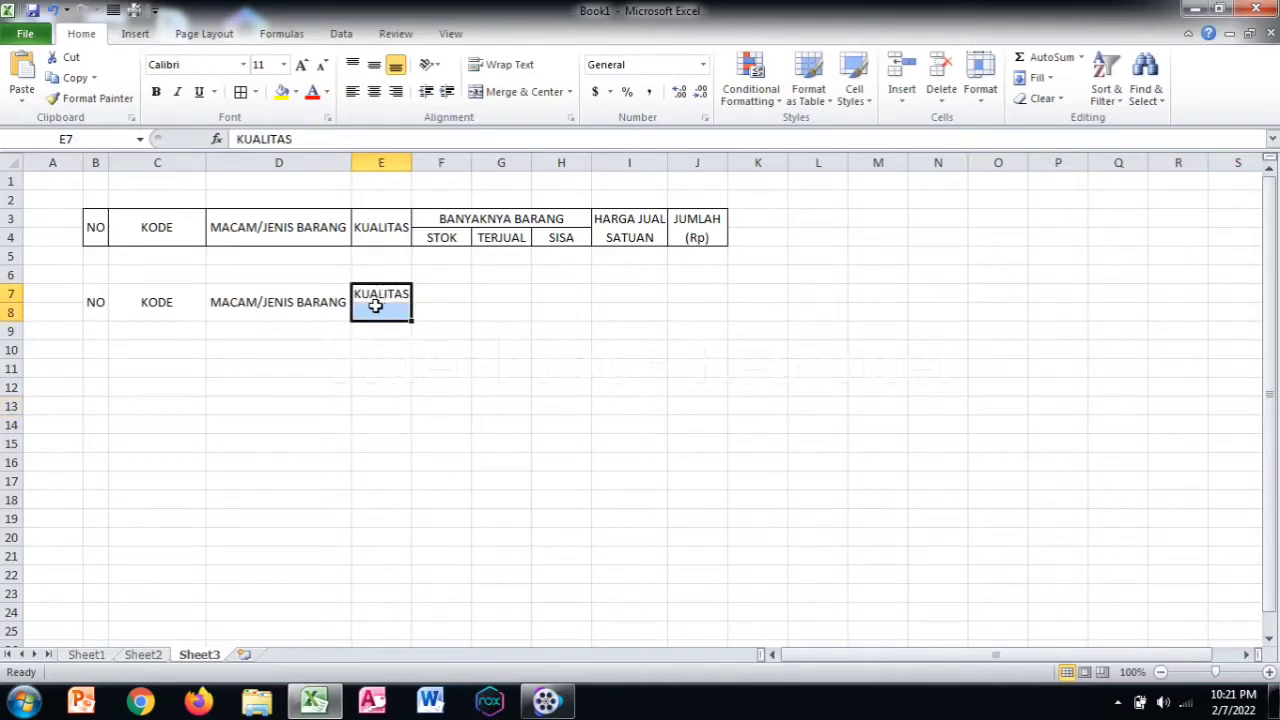
right_click(378, 312)
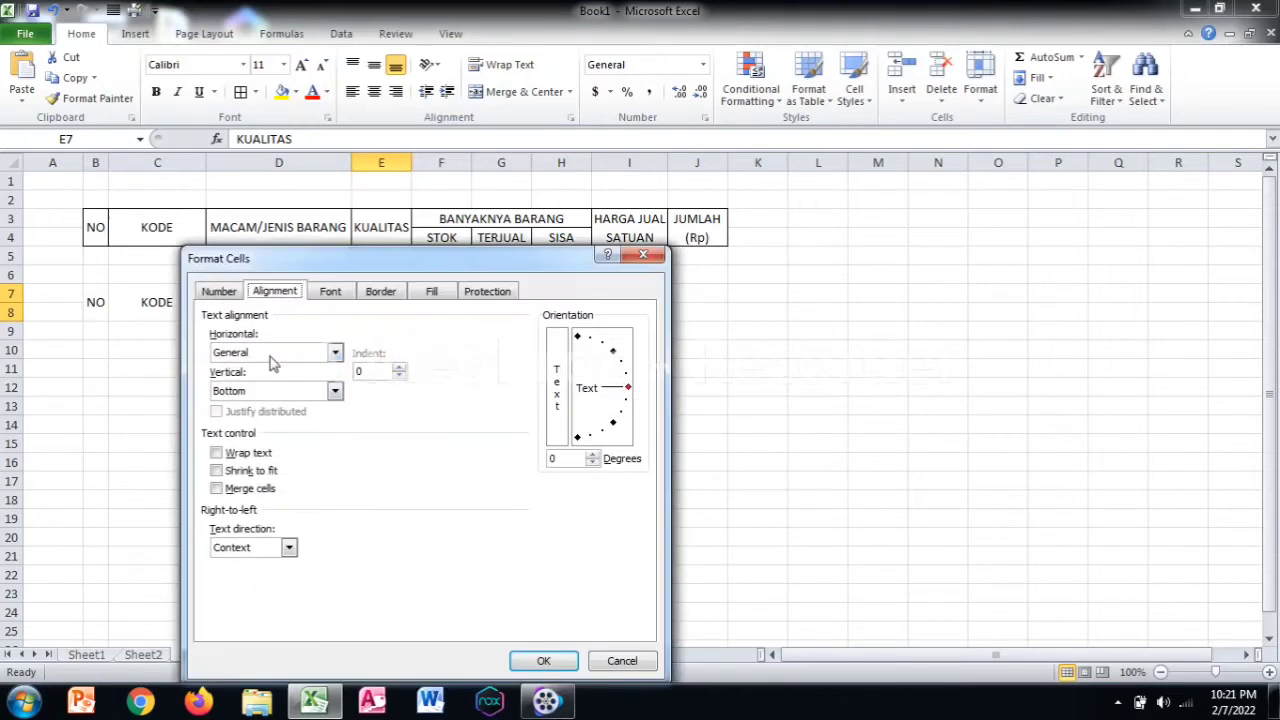
- Merge the KUALITAS cells E7:E8 with centred horizontal and vertical alignment and wrapped text
click(275, 355)
click(250, 390)
click(250, 390)
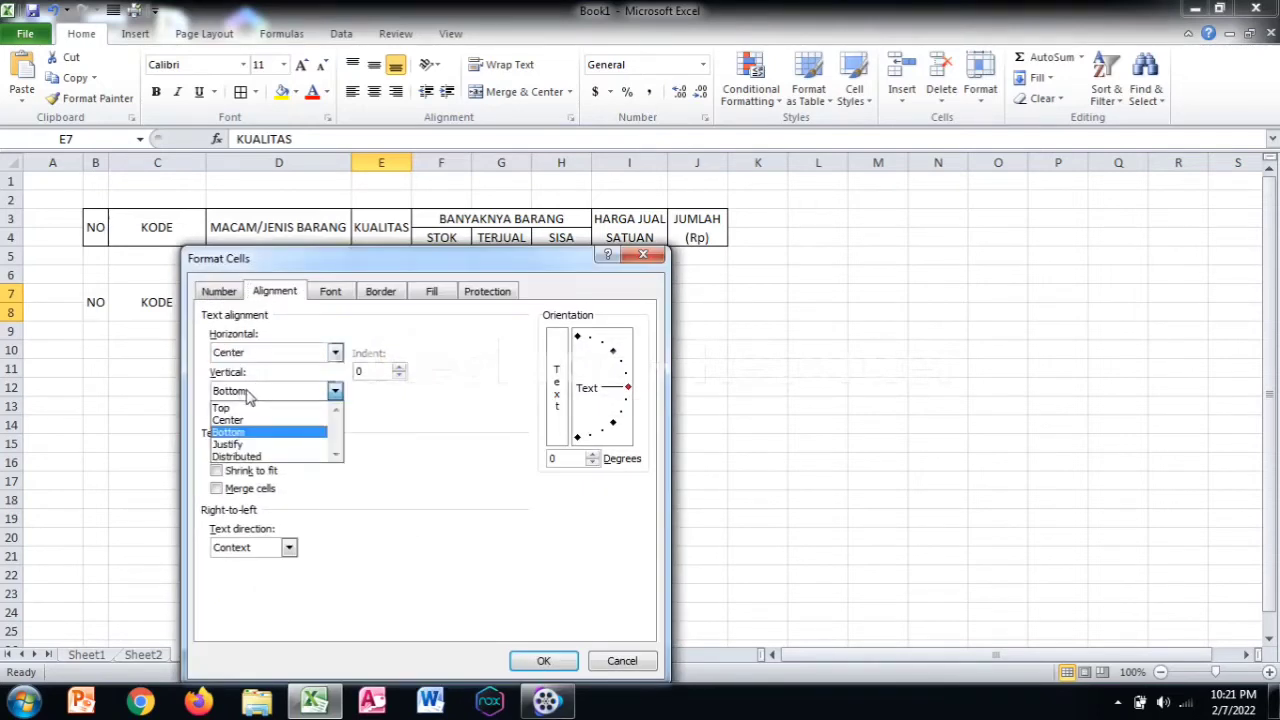
click(245, 420)
click(248, 452)
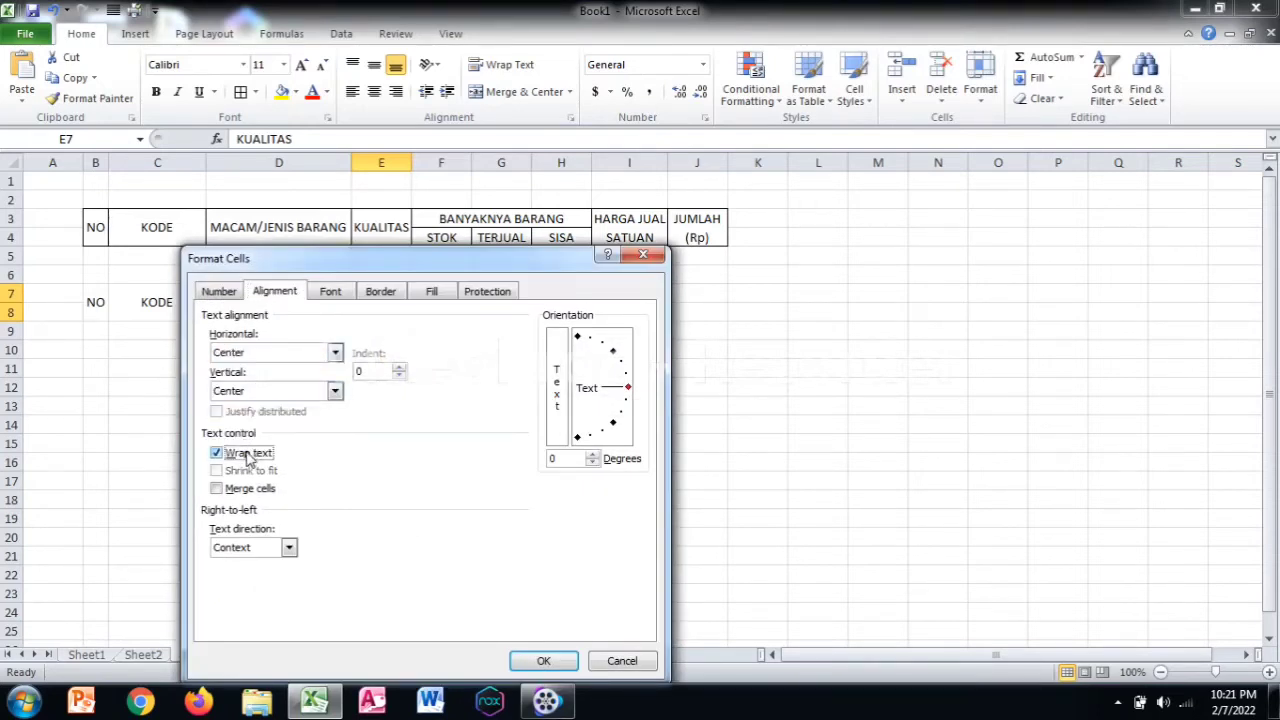
click(250, 488)
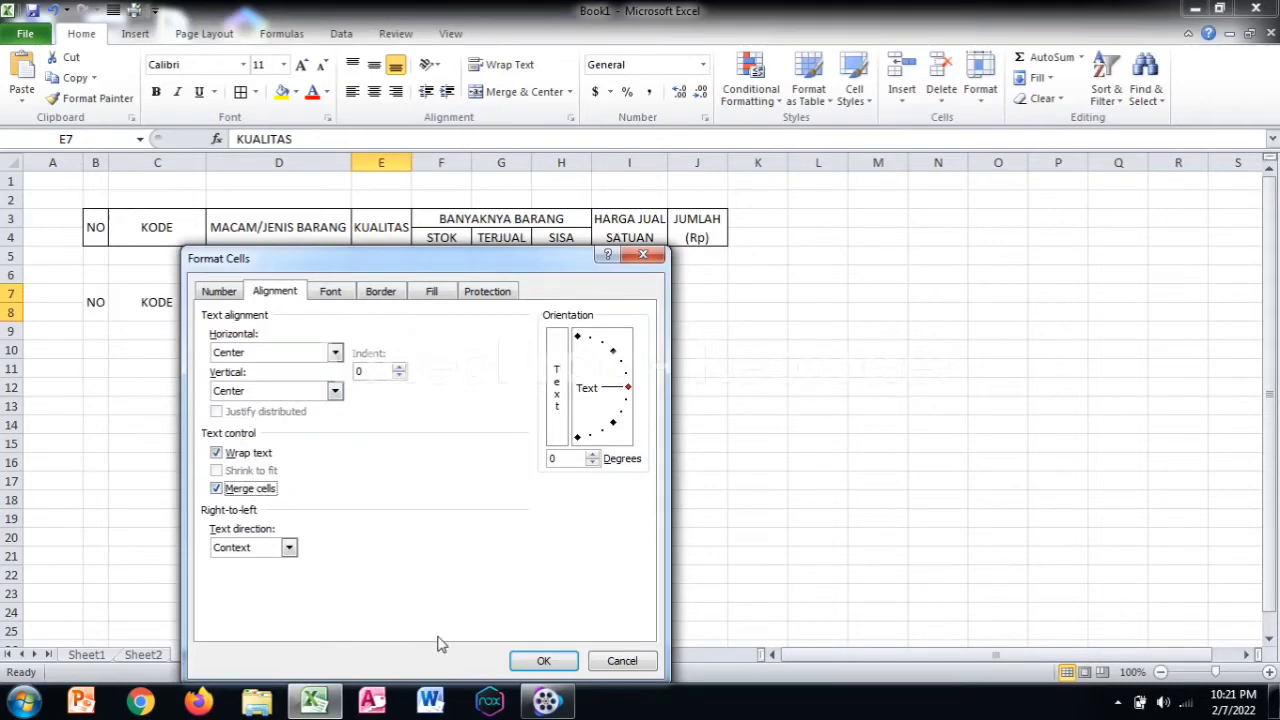
click(543, 660)
click(518, 479)
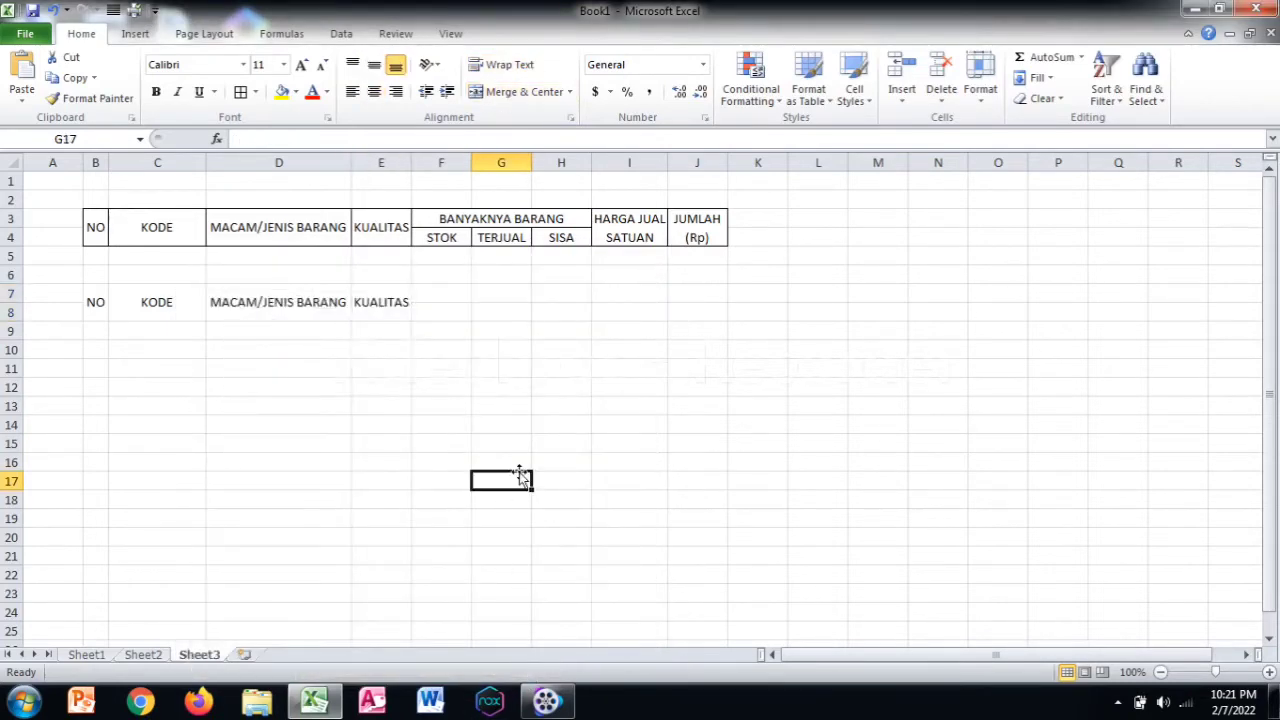
- Fill the BANYAKNYA BARANG header block with its STOK, TERJUAL and SISA subheadings in F3:H4 with yellow
drag(95, 228, 375, 230)
click(432, 299)
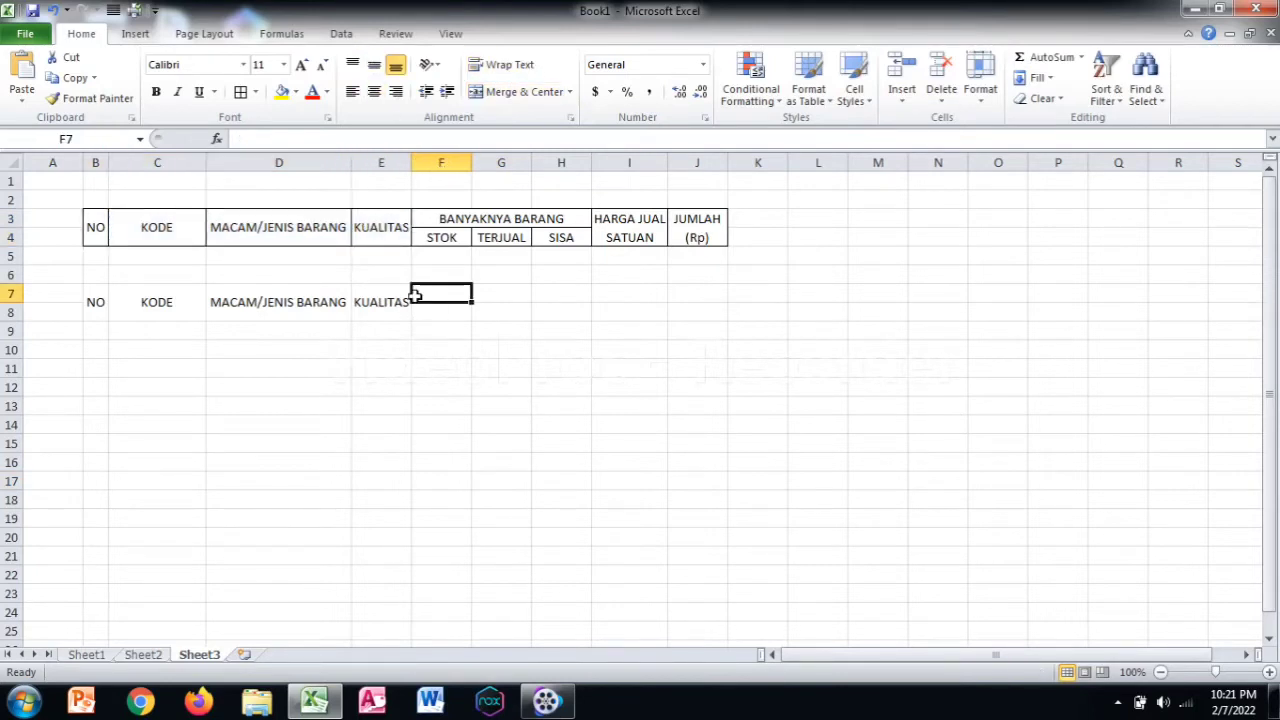
drag(437, 214, 503, 251)
click(282, 91)
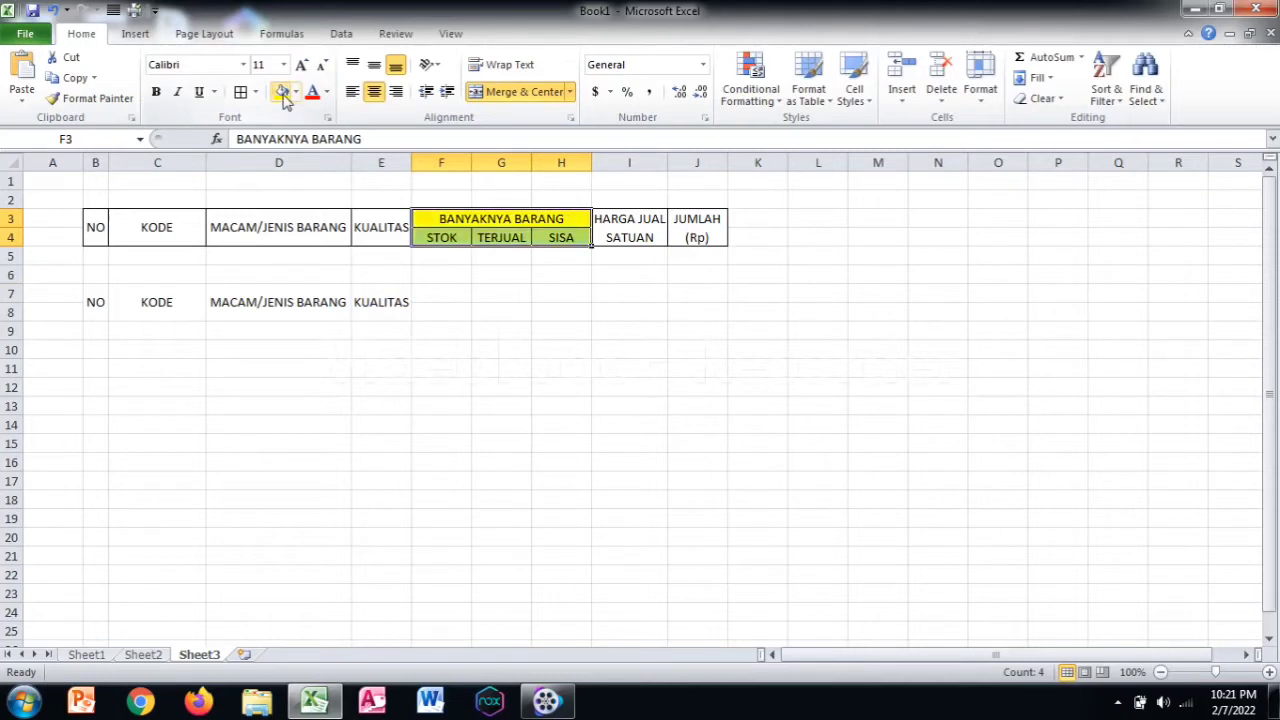
click(425, 366)
- Enter the heading BANYAKNYA BARANG in cell F7 of the new table header
click(444, 293)
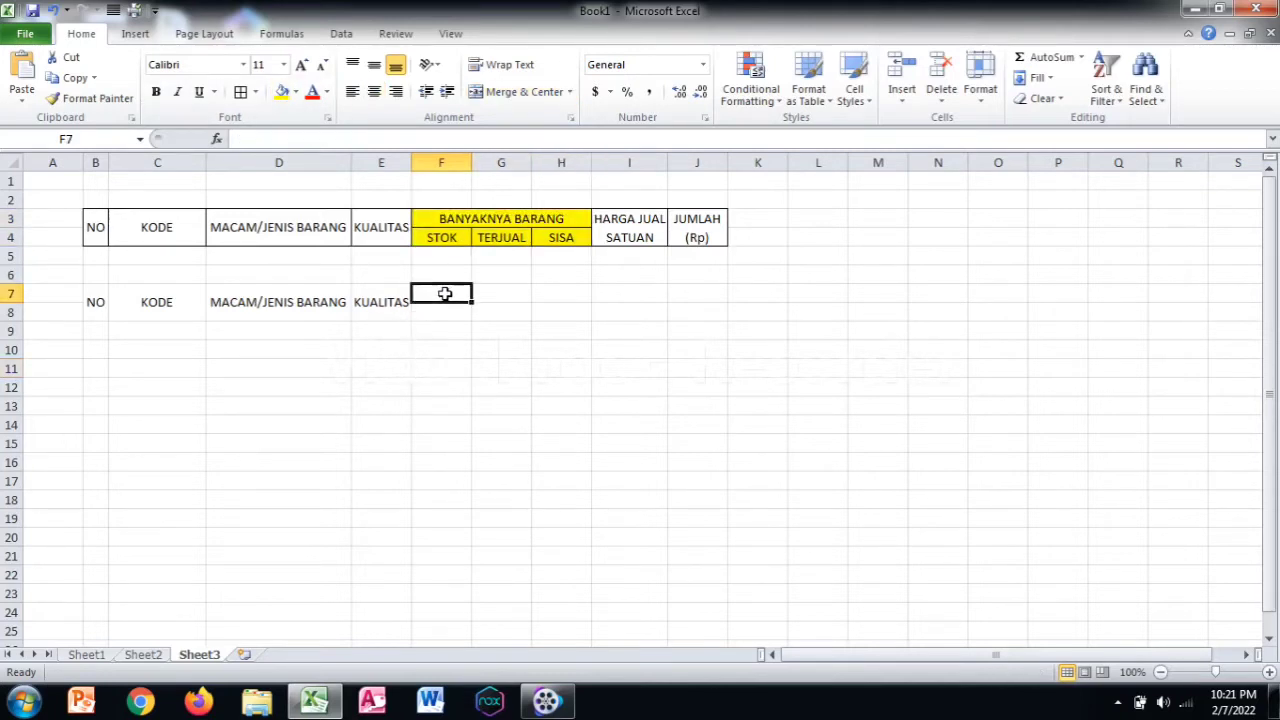
text(BA)
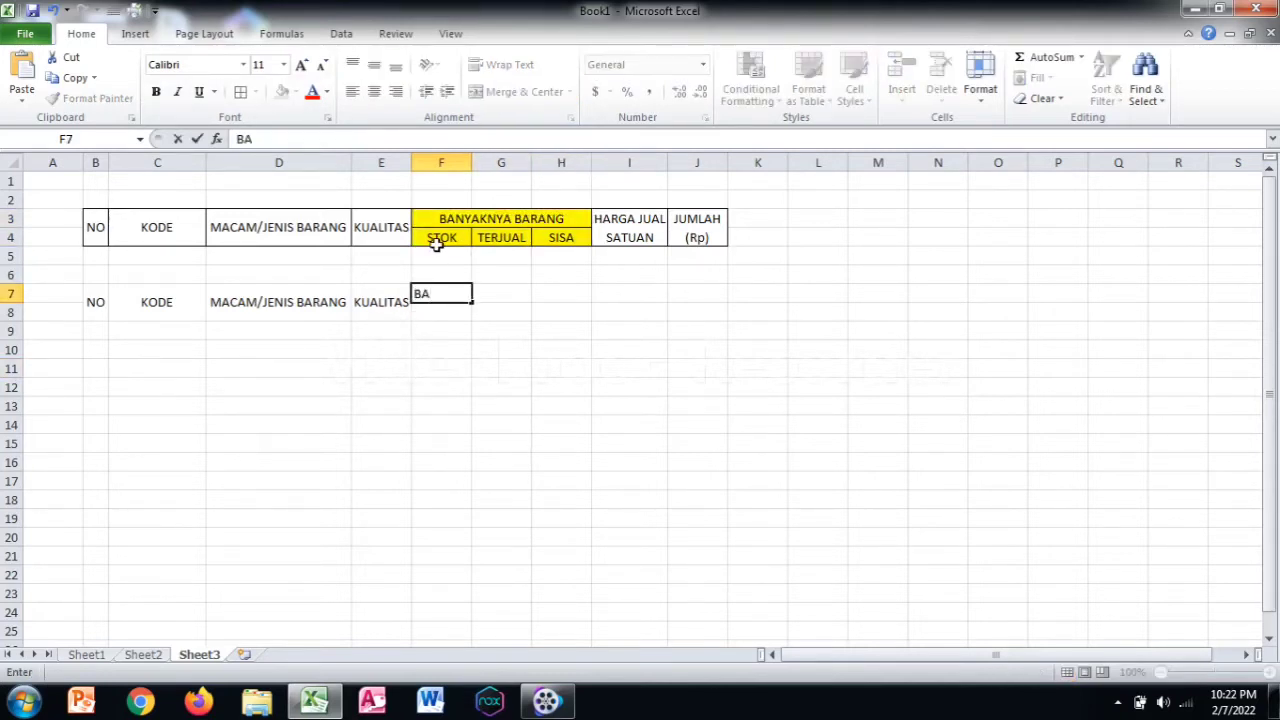
text(NYAKNYA B)
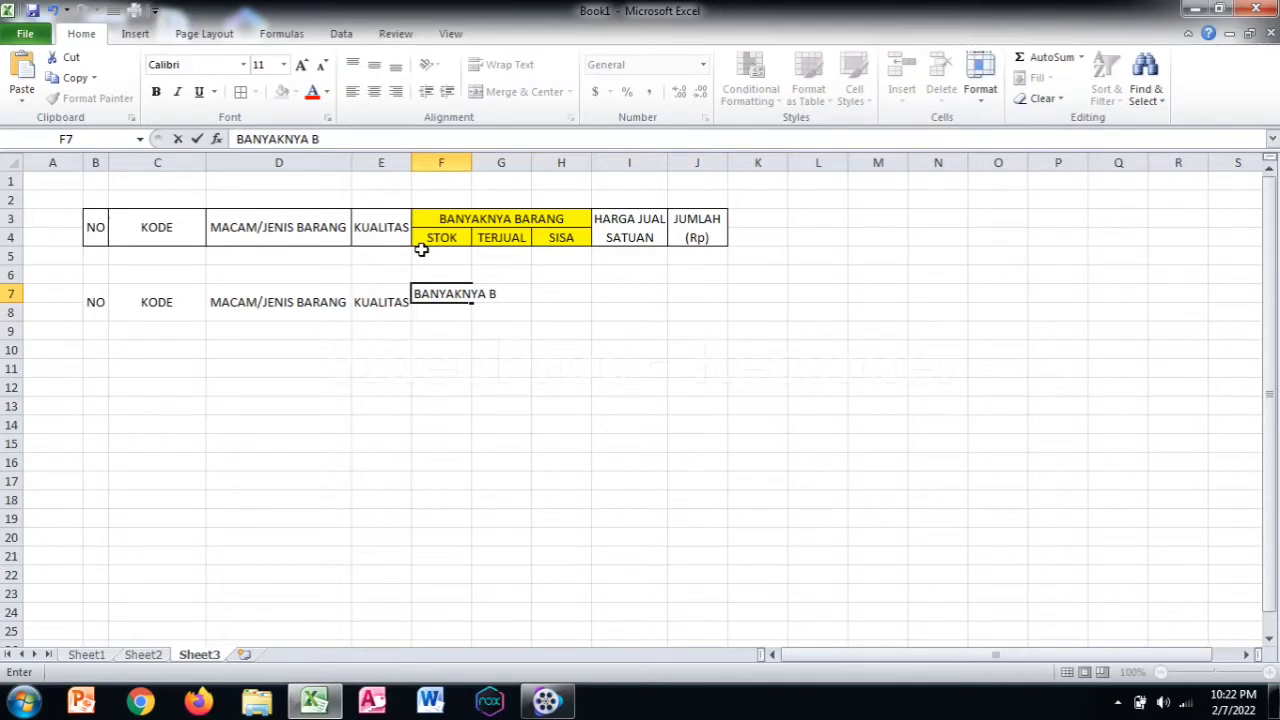
text(ARANG)
click(432, 316)
click(432, 424)
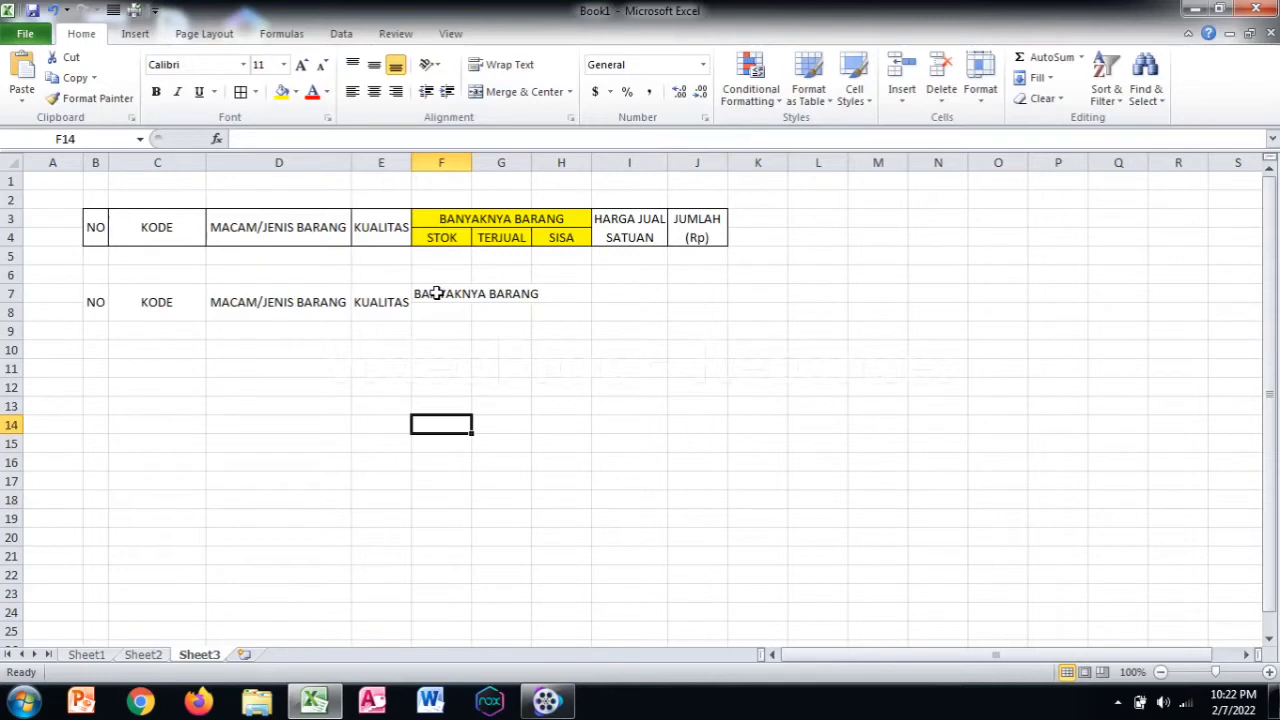
drag(434, 293, 541, 296)
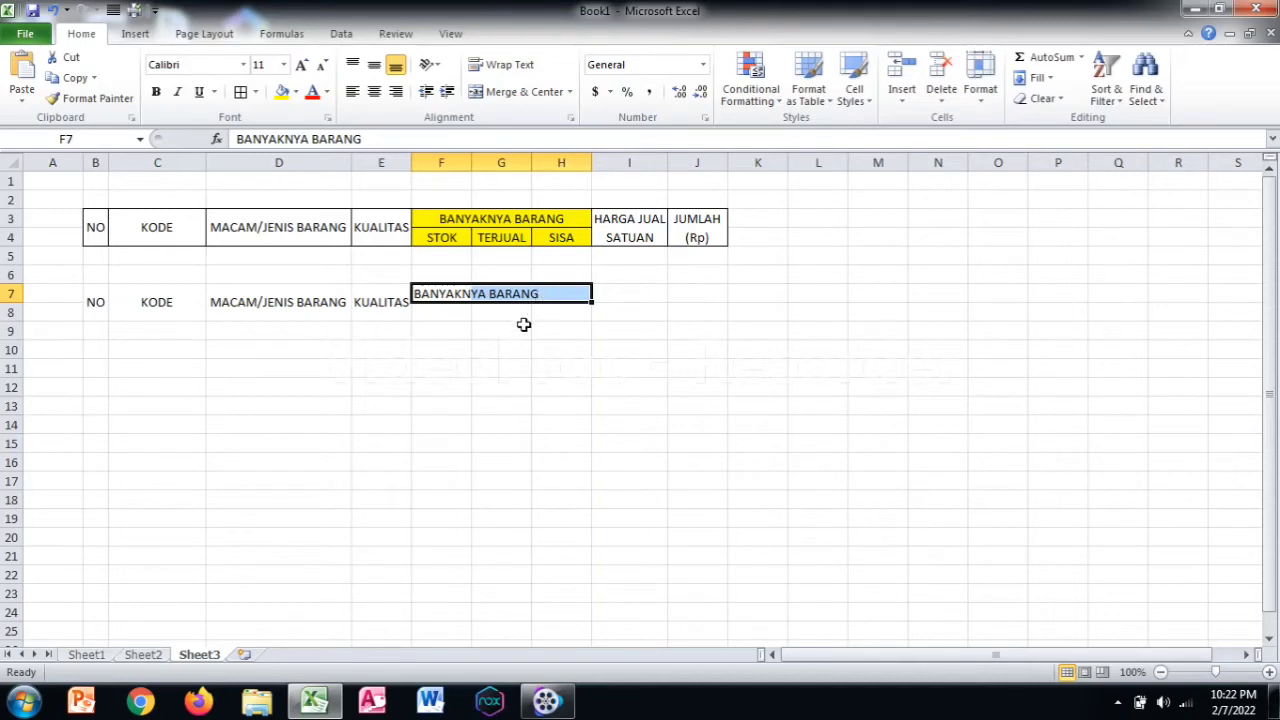
- Enter the subheadings STOK in F8 and TERJUAL in G8
click(452, 317)
text(STOK)
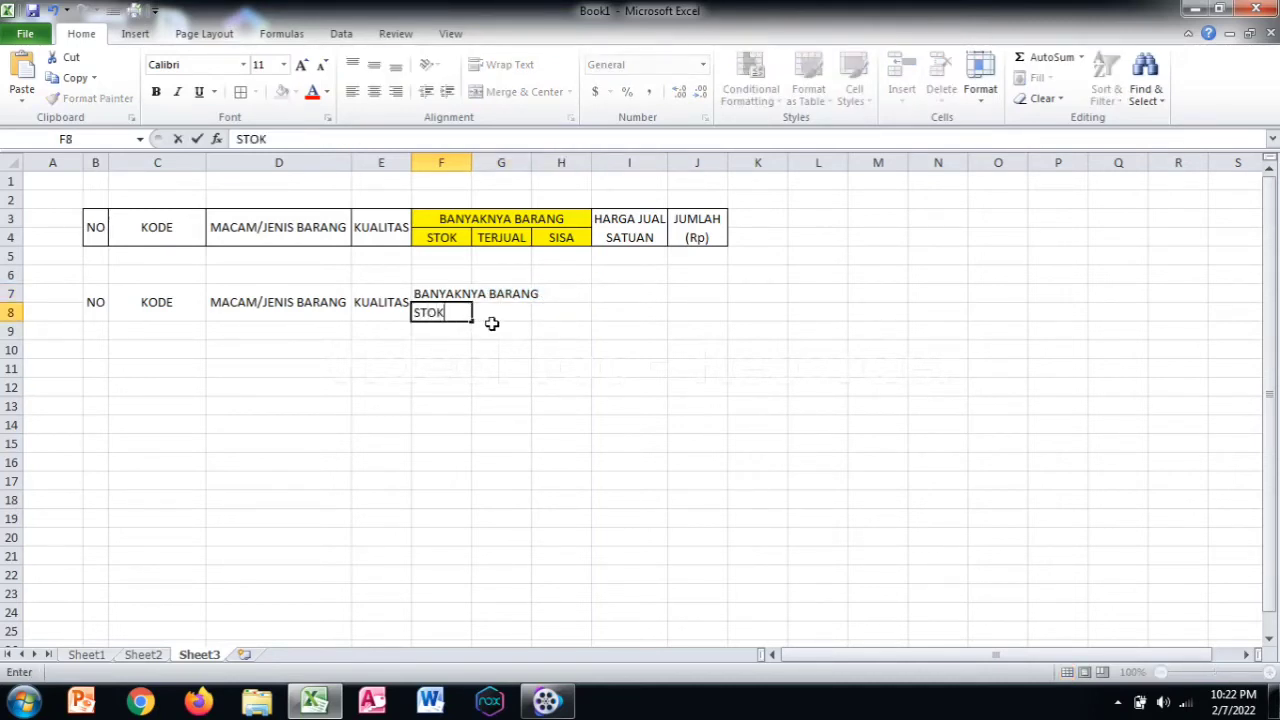
click(502, 312)
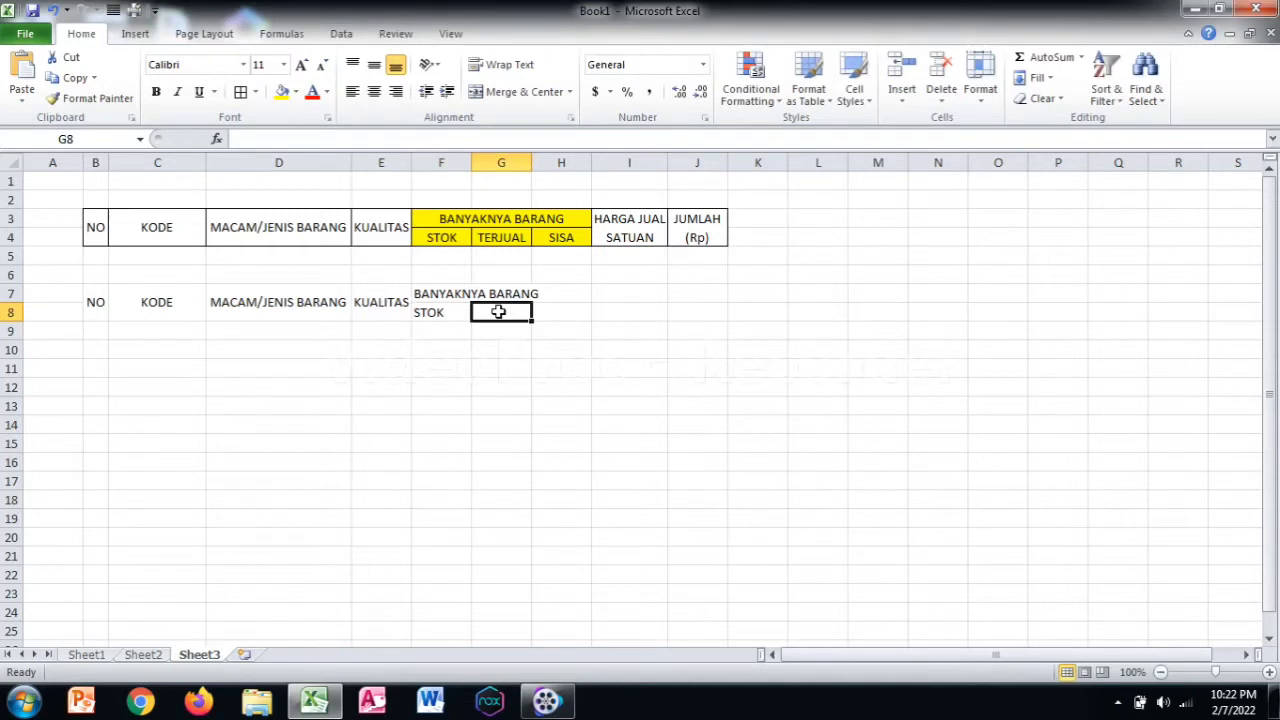
text(TERJU)
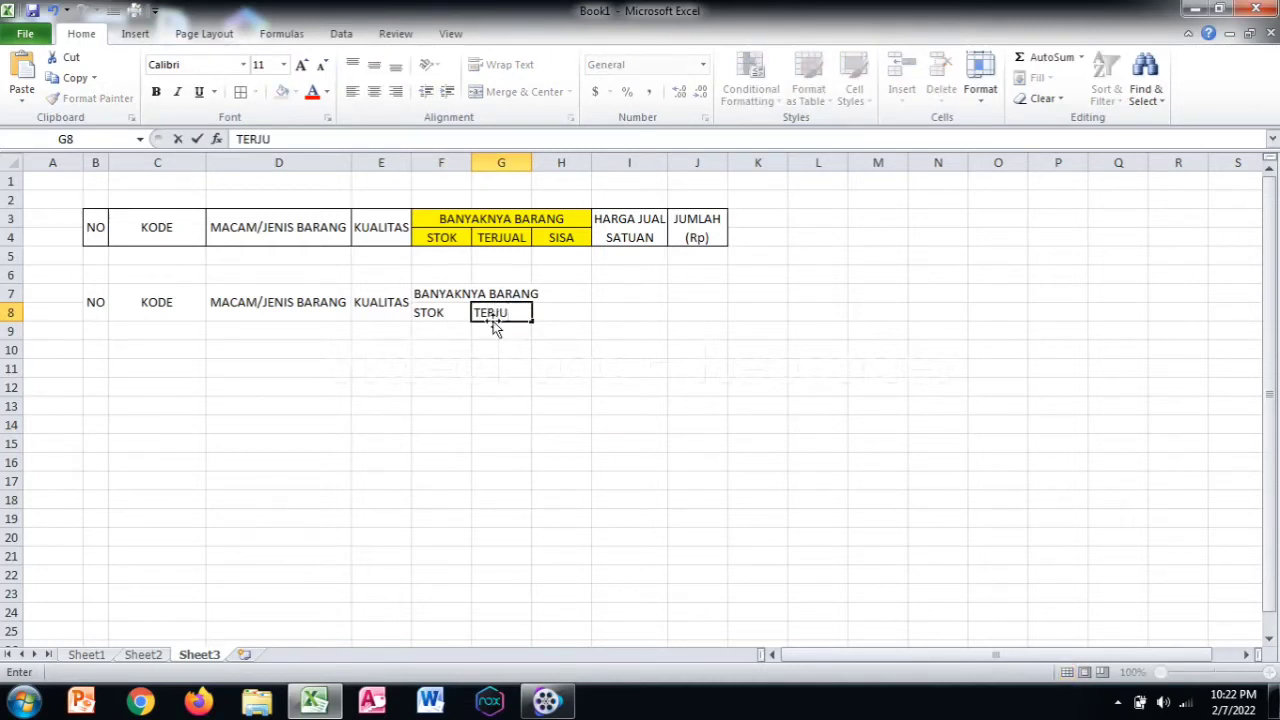
text(AL)
- Enter the subheading SISA in cell H8
click(546, 312)
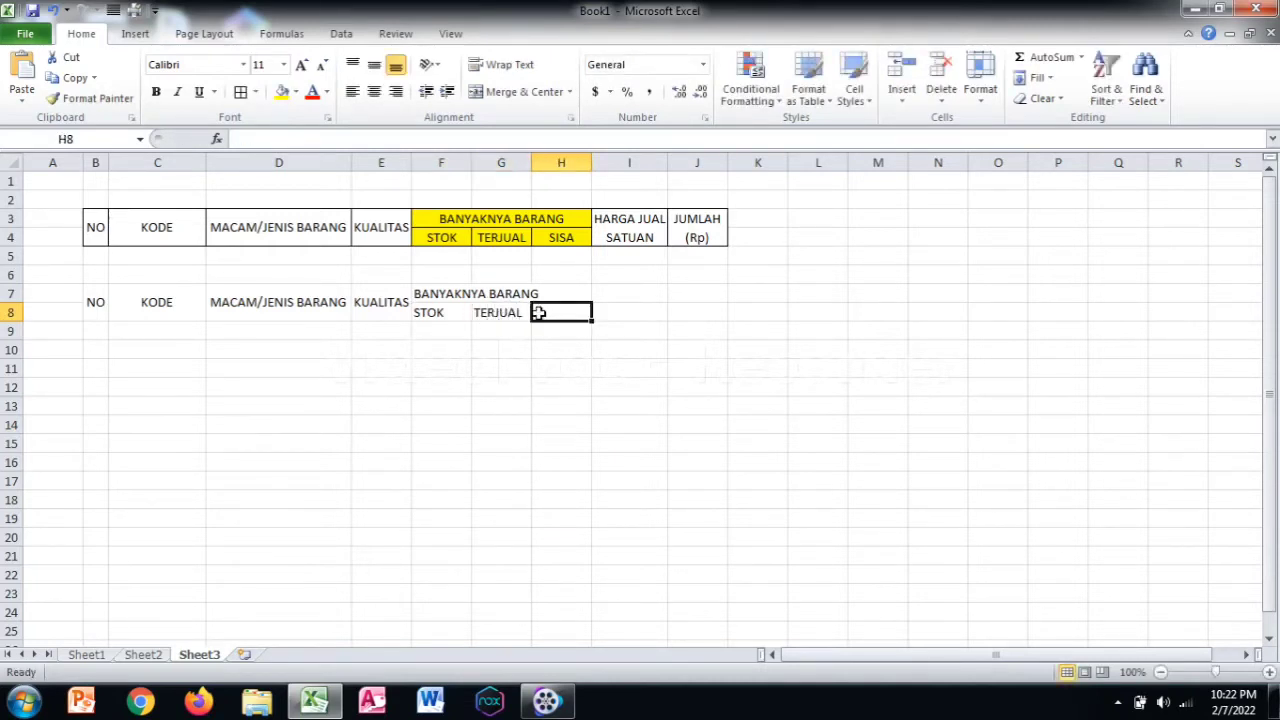
text(SOSA)
click(545, 372)
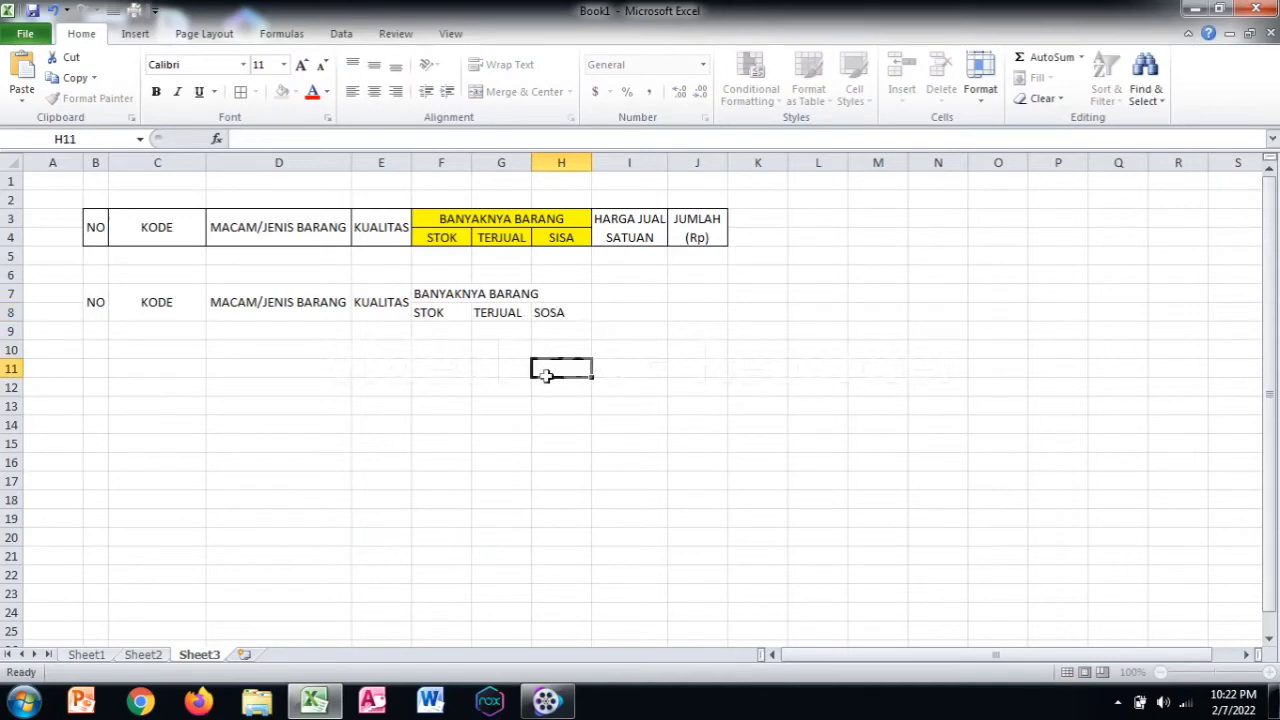
click(565, 316)
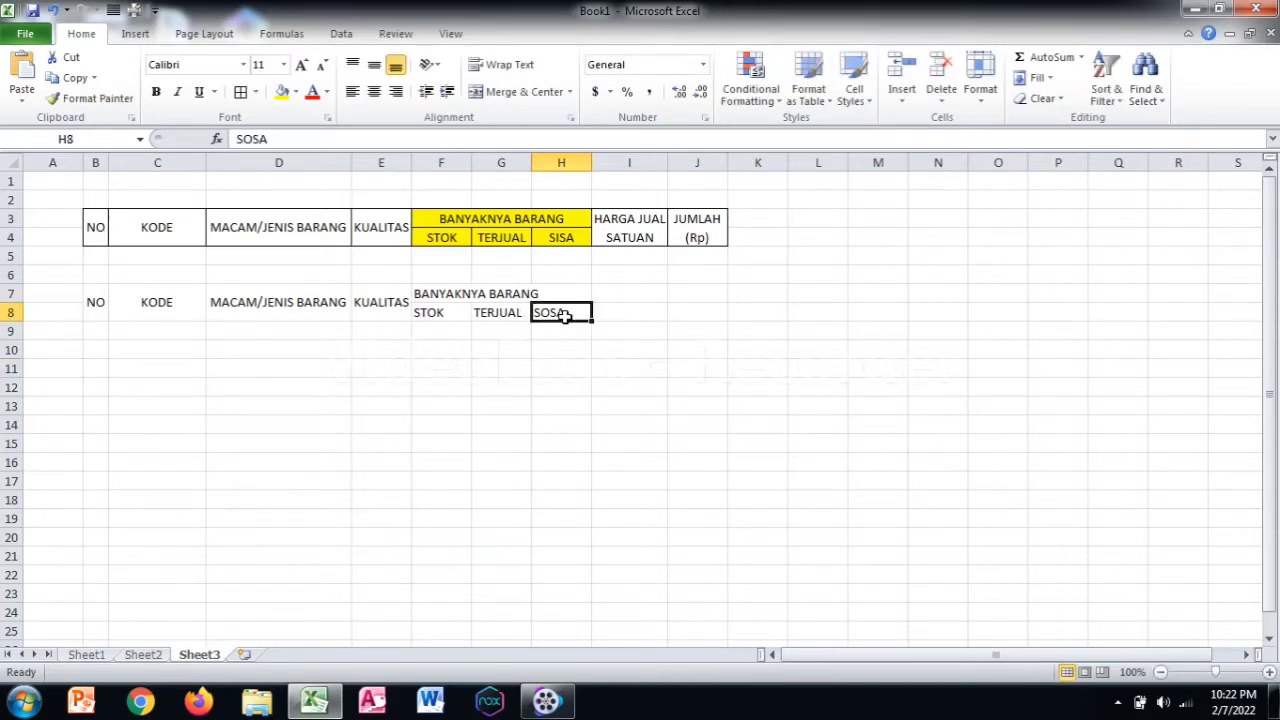
text(SI)
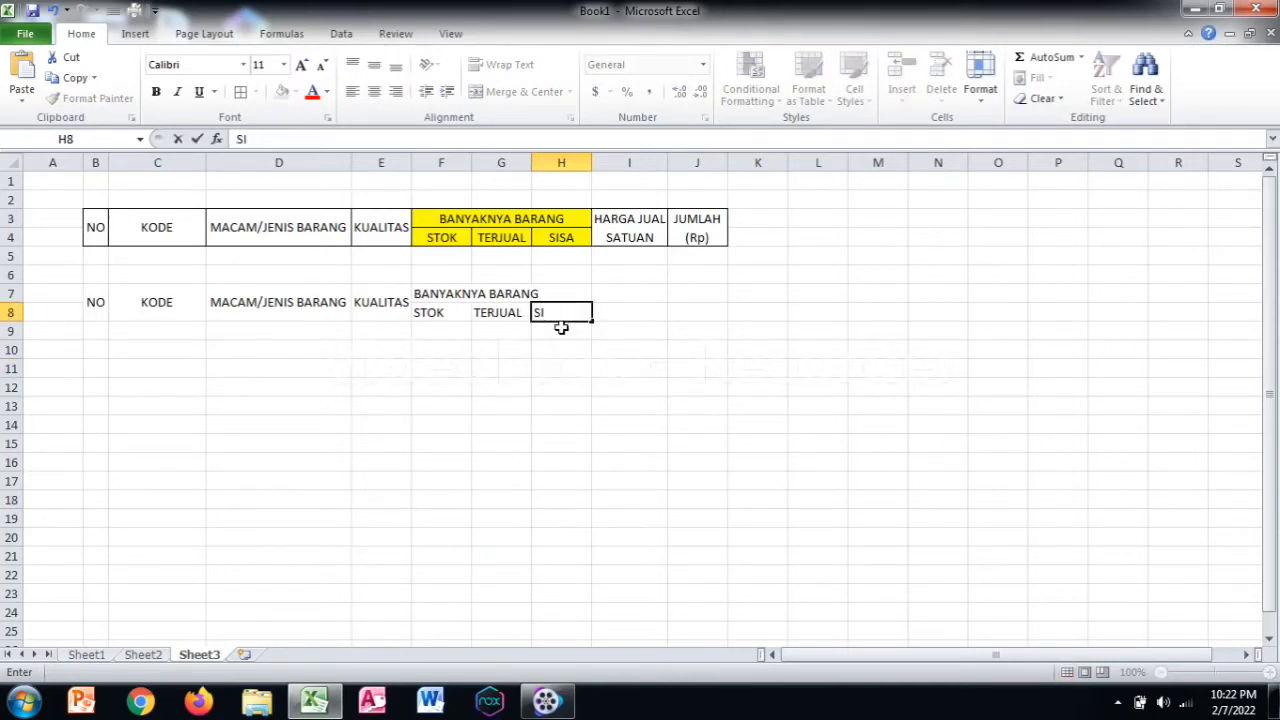
text(SA)
click(562, 388)
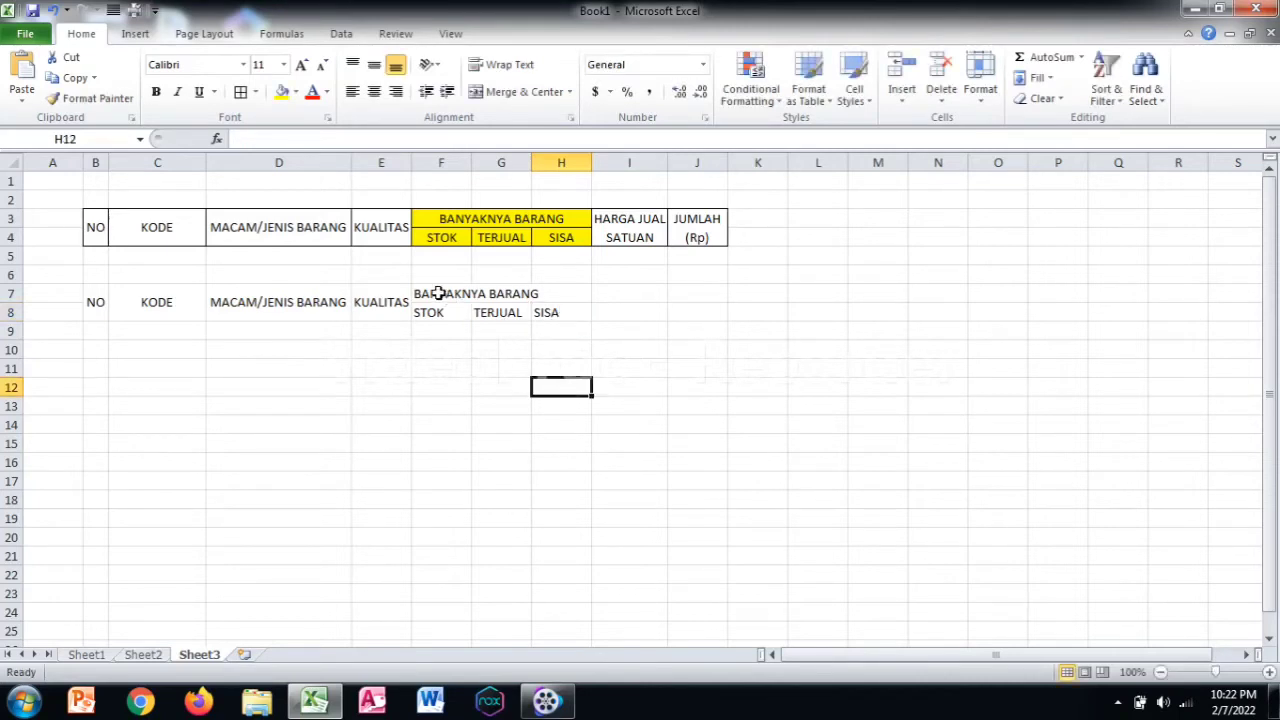
- Merge F7:H7 for the BANYAKNYA BARANG heading, with centred horizontal and vertical alignment and wrapped text
click(438, 293)
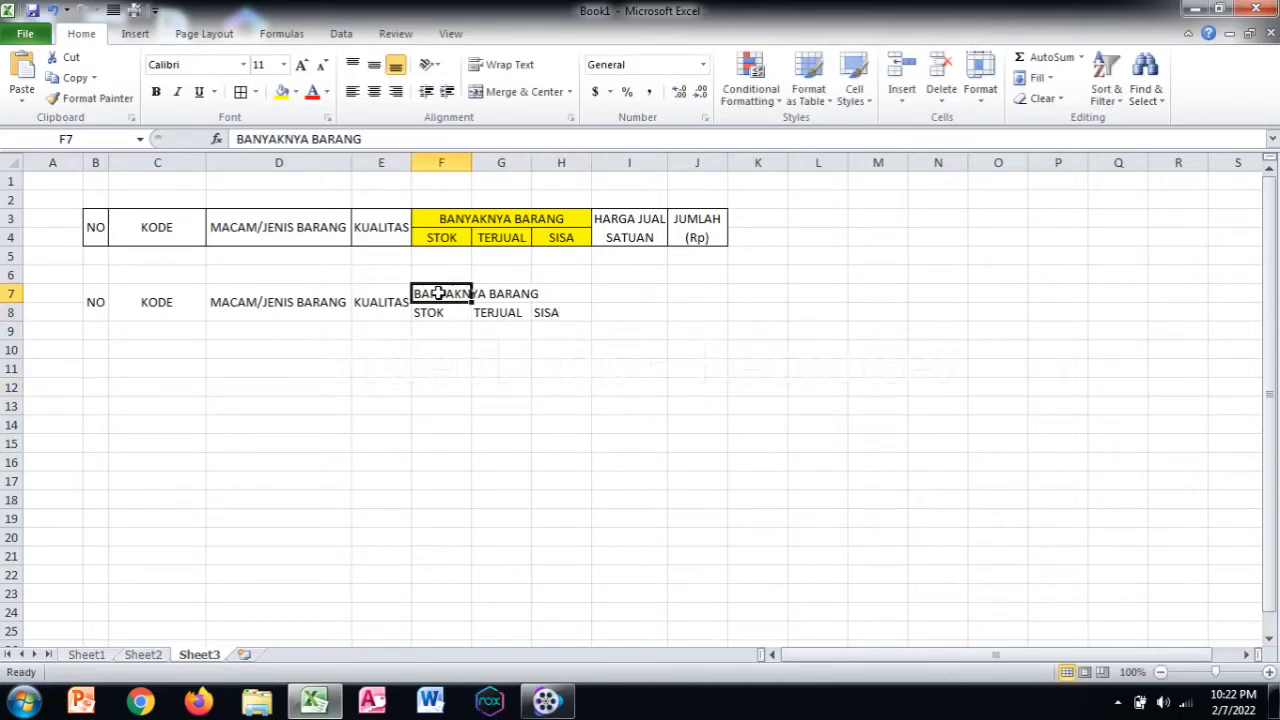
drag(438, 293, 551, 297)
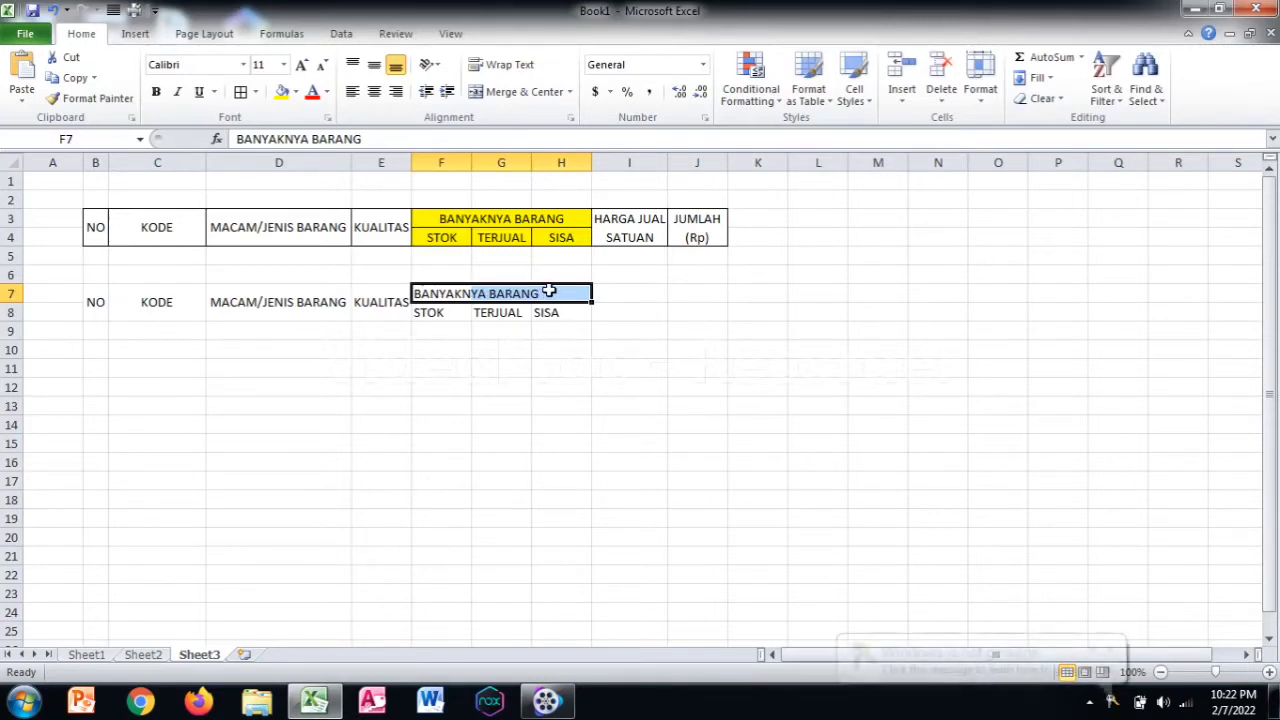
right_click(551, 293)
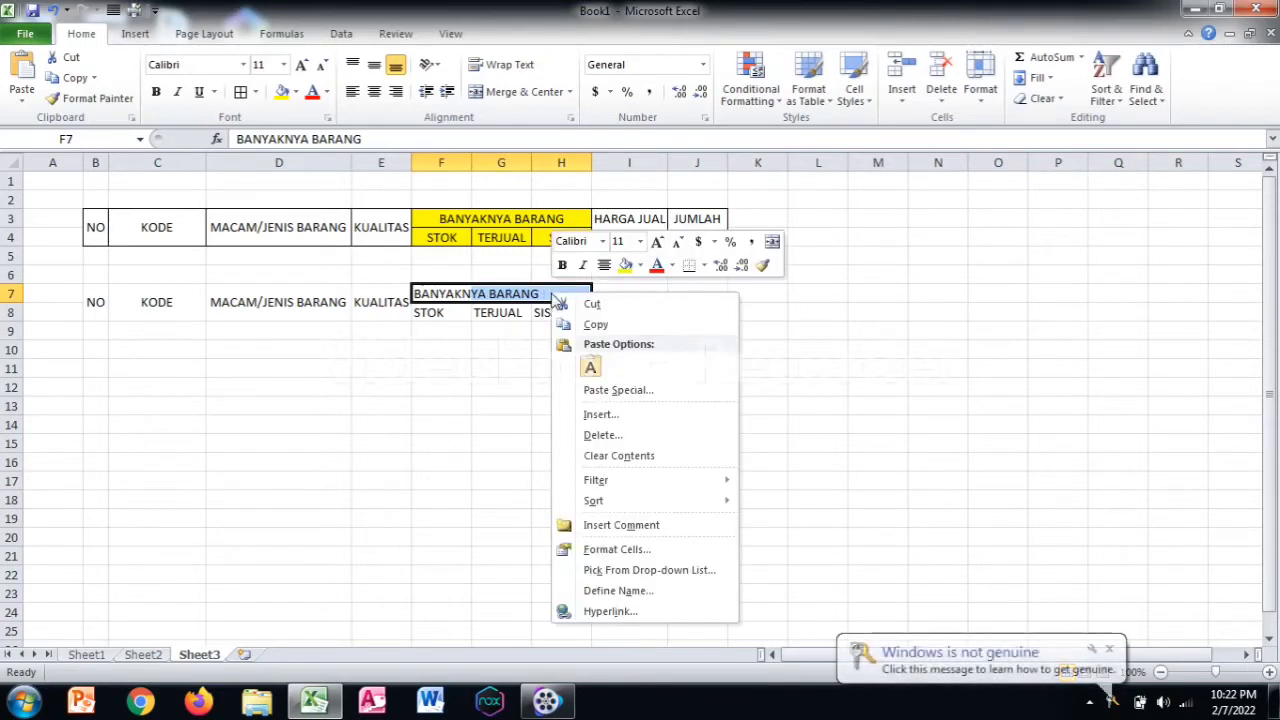
click(630, 548)
click(475, 352)
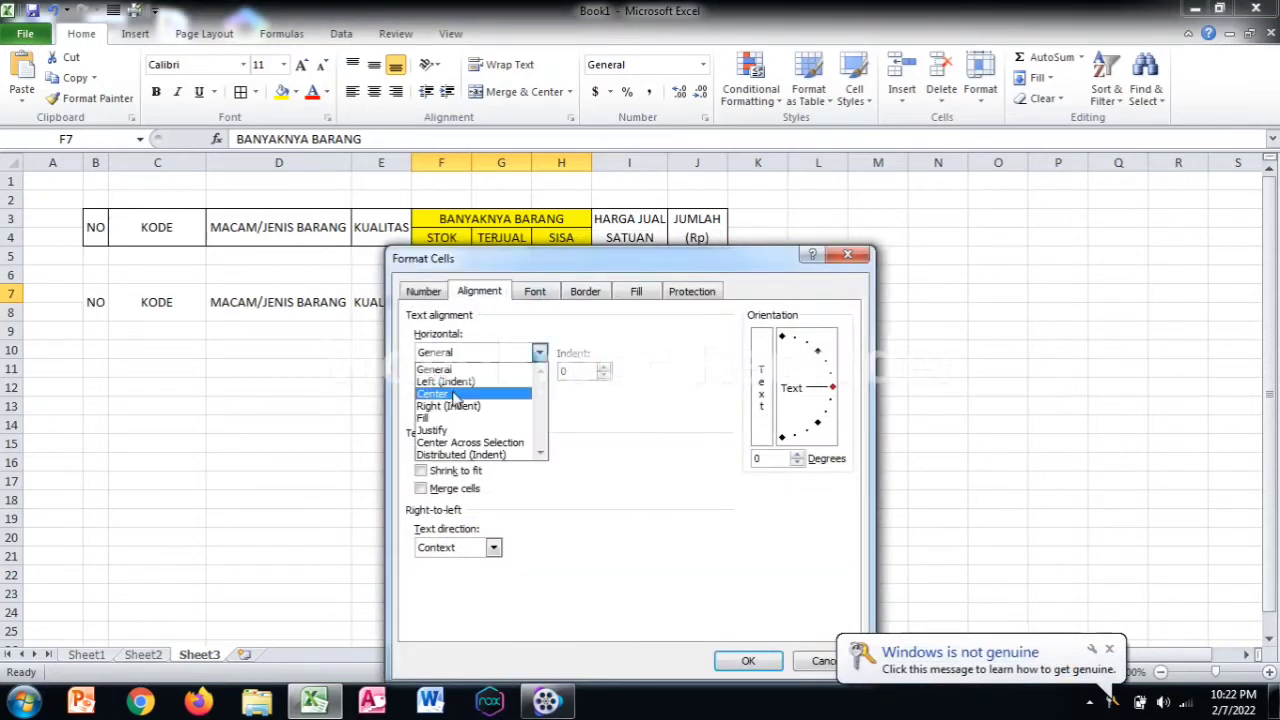
click(453, 395)
click(456, 391)
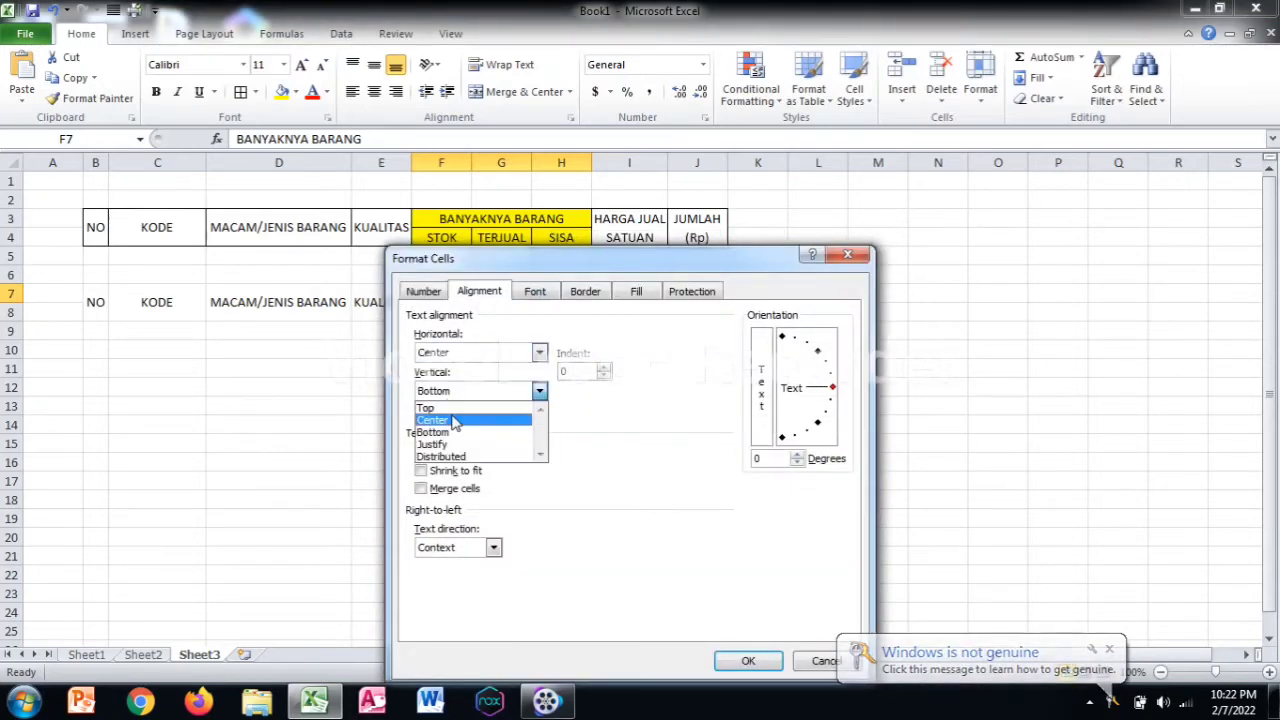
click(456, 421)
click(460, 454)
click(478, 490)
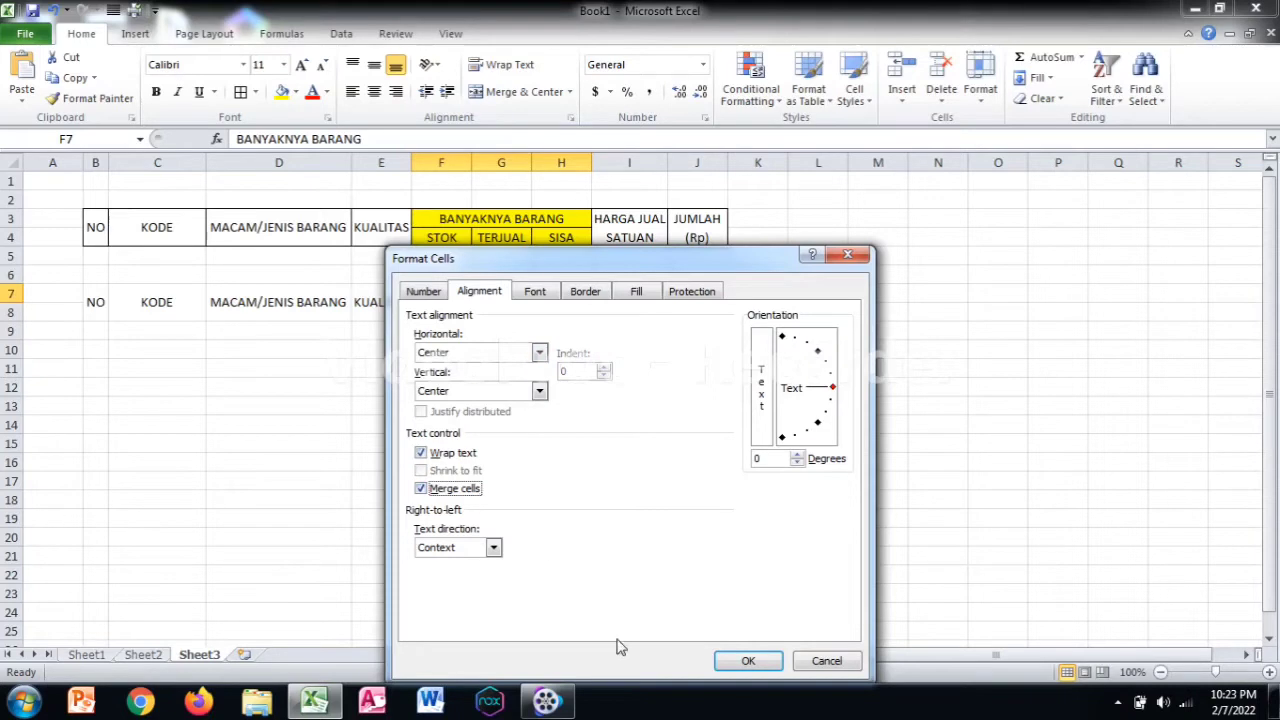
click(748, 661)
click(573, 429)
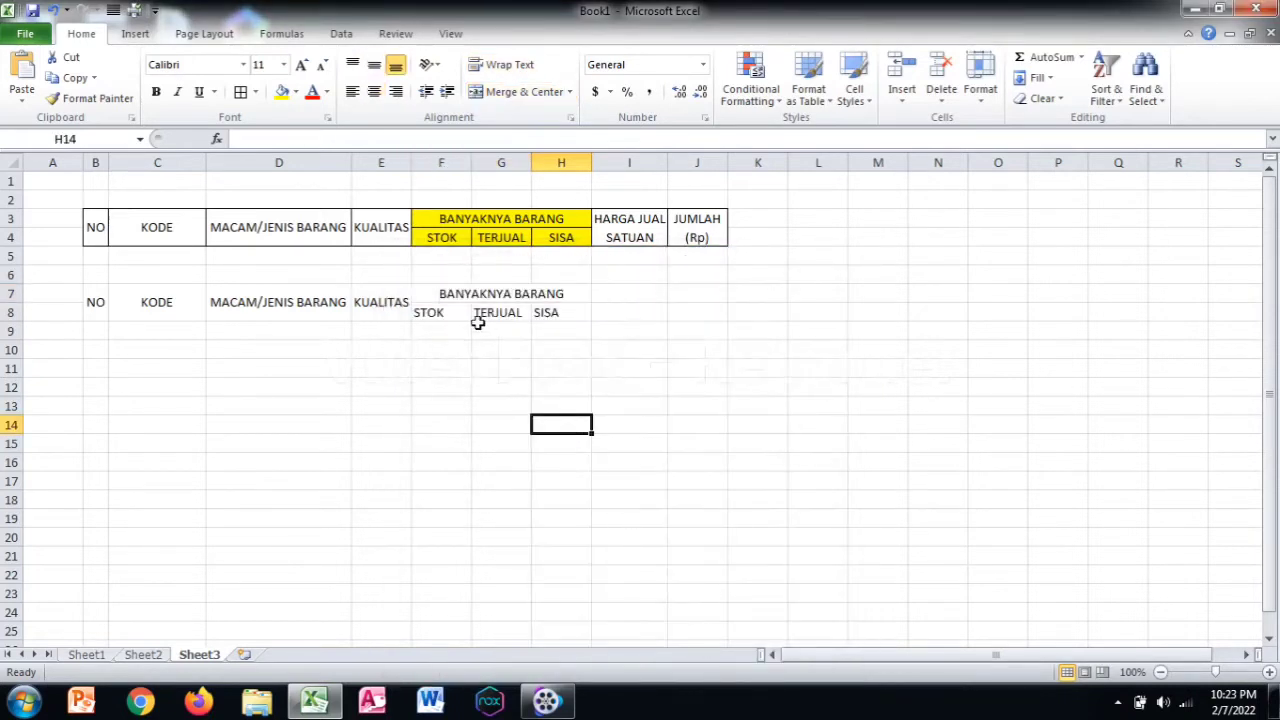
- Centre the STOK, TERJUAL and SISA subheadings in F8:H8 horizontally
click(480, 295)
click(556, 386)
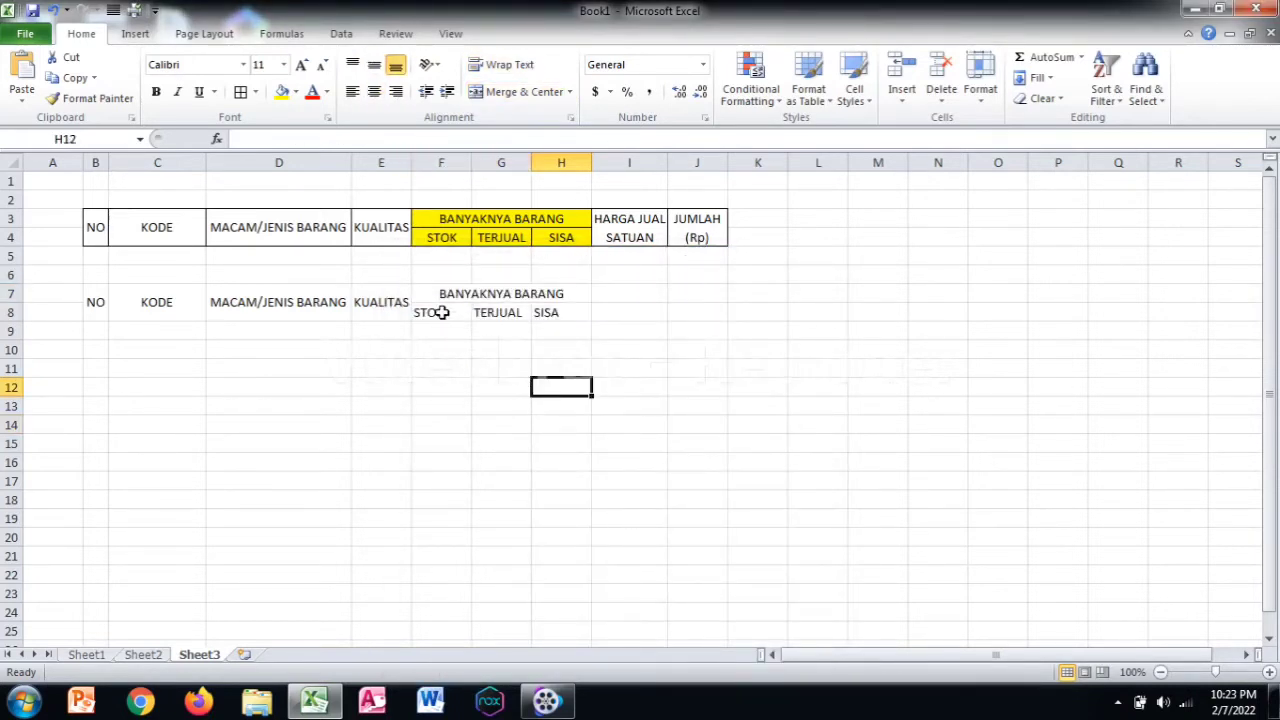
drag(441, 312, 543, 314)
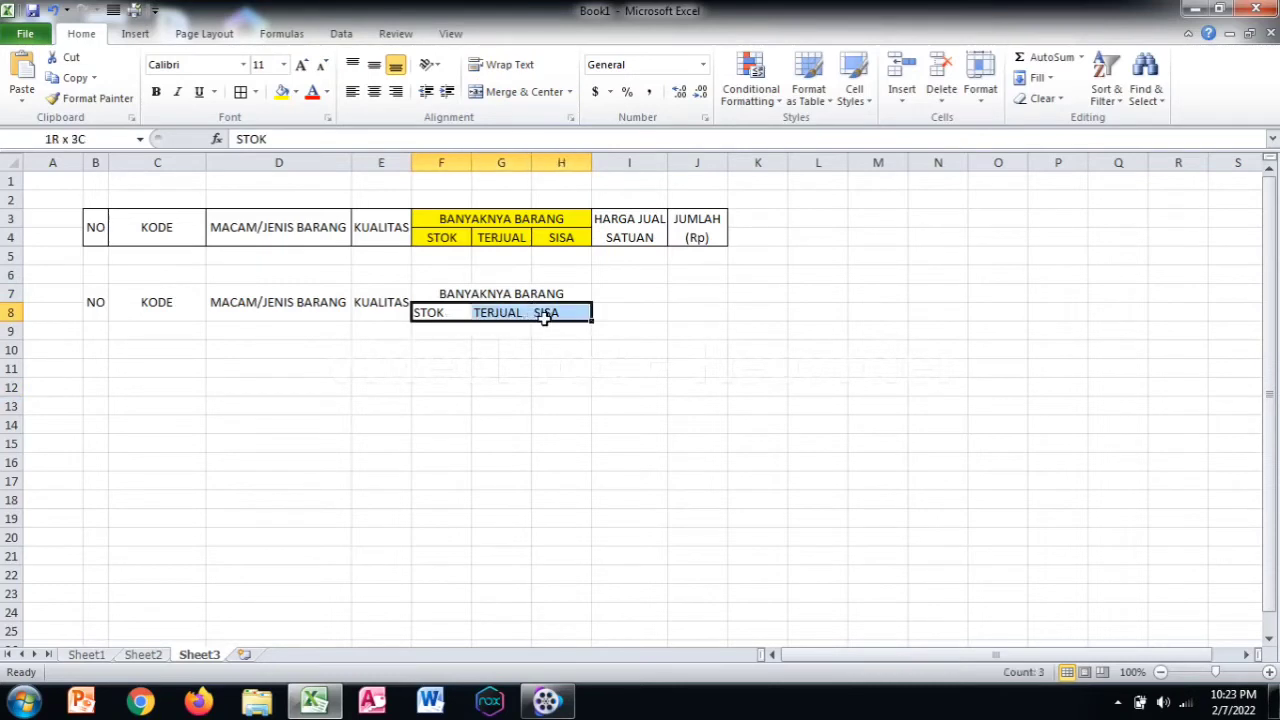
click(376, 93)
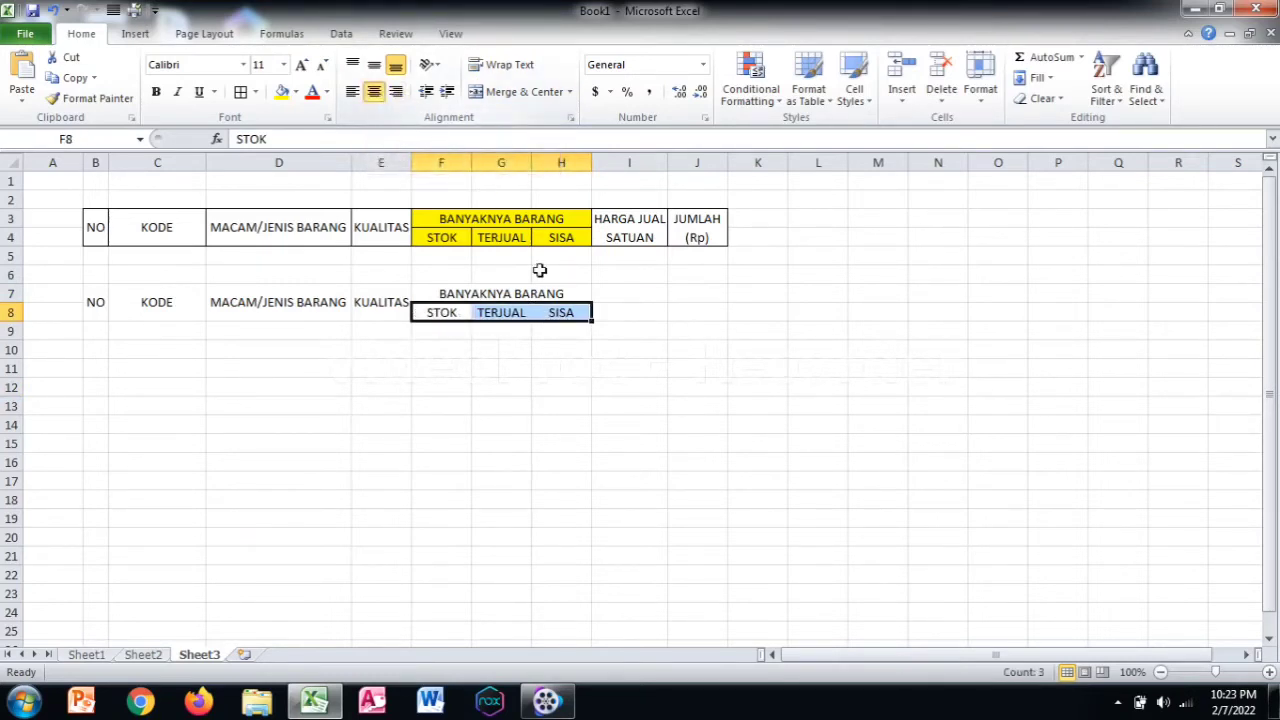
- Enter the heading HARGA JUAL SATUAN in cell I7
click(631, 293)
text(H)
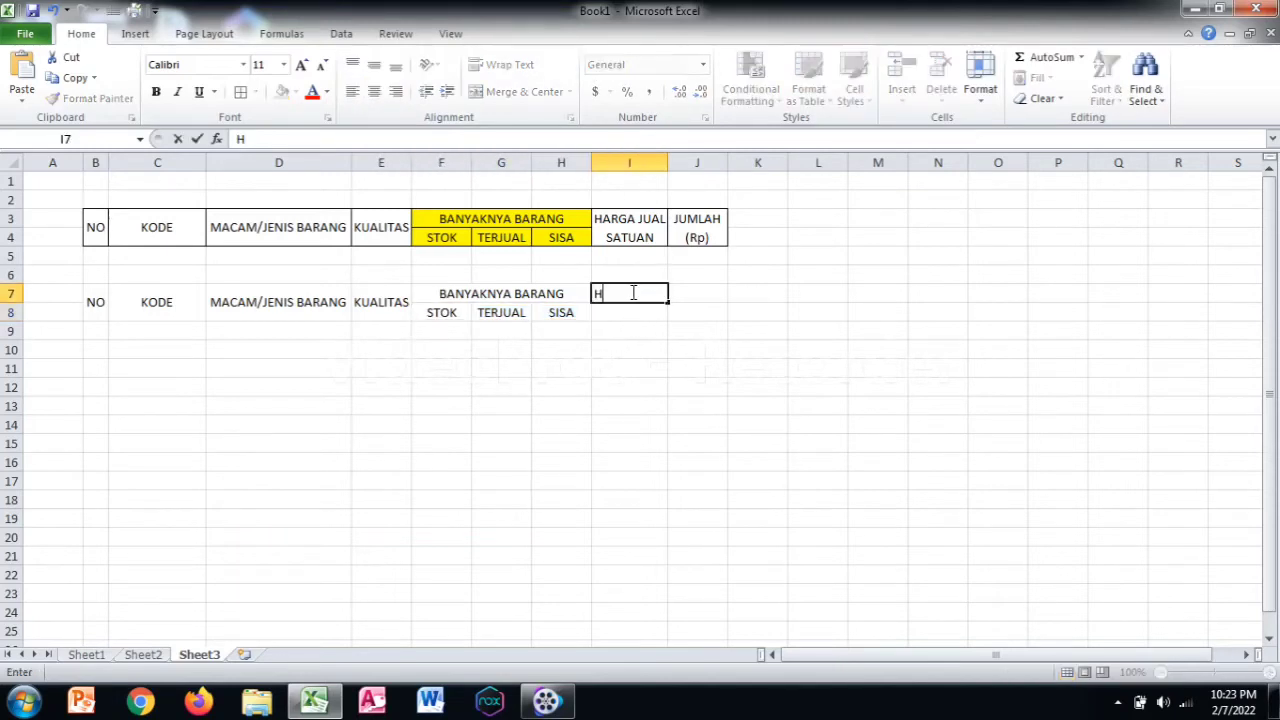
text(ARGA JUAL SATU)
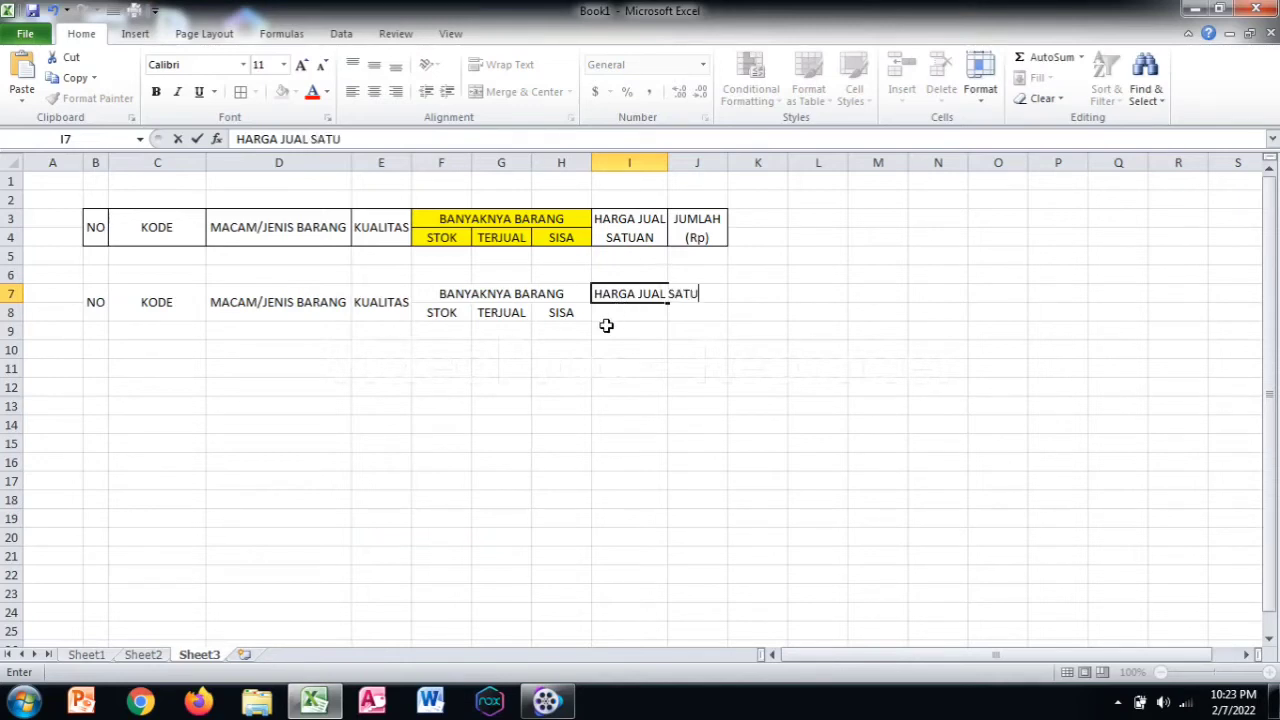
text(AN)
click(680, 387)
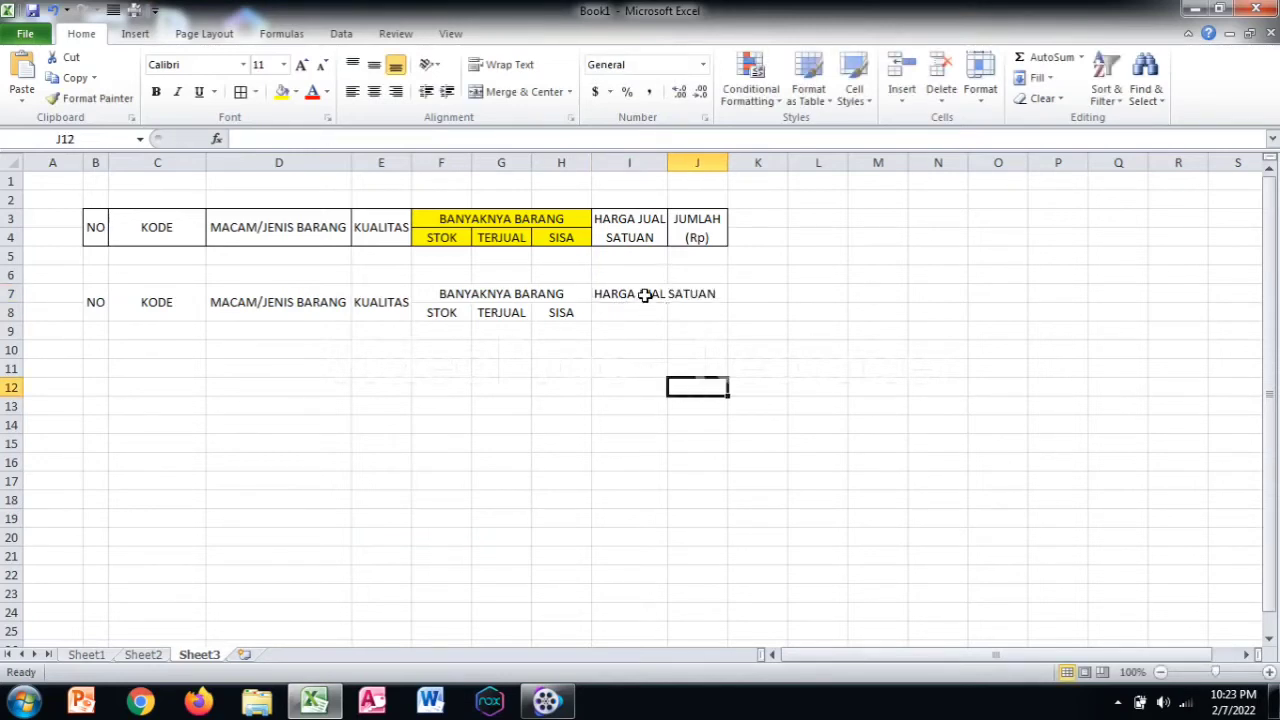
- Merge I7:I8 for the HARGA JUAL SATUAN heading, with centred horizontal and vertical alignment
drag(645, 294, 650, 309)
right_click(650, 309)
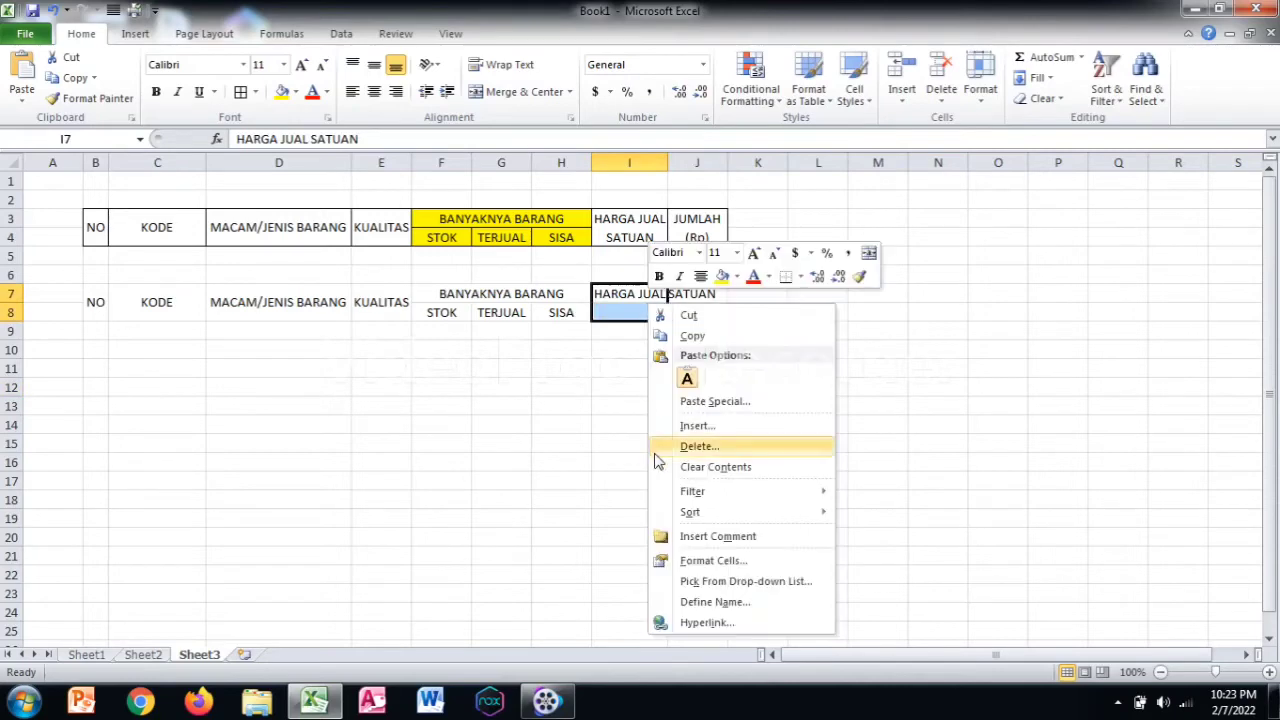
click(690, 561)
click(520, 356)
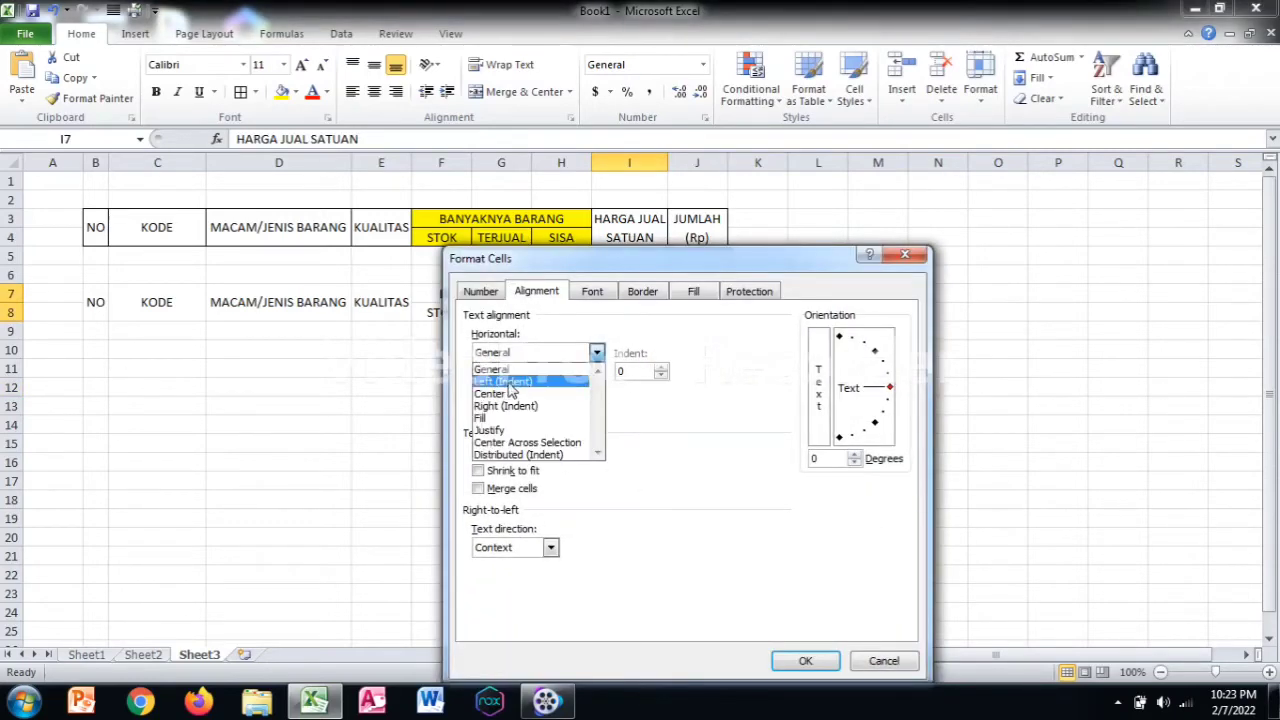
click(508, 393)
click(530, 390)
click(512, 413)
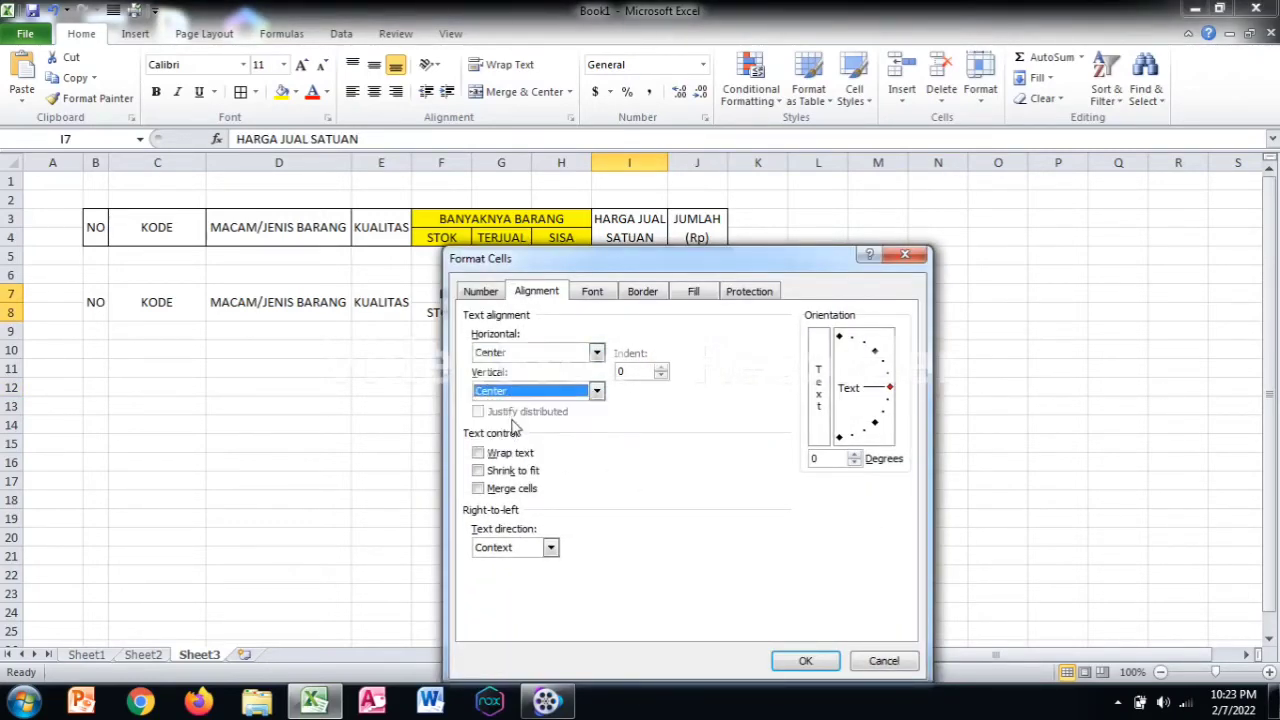
click(534, 490)
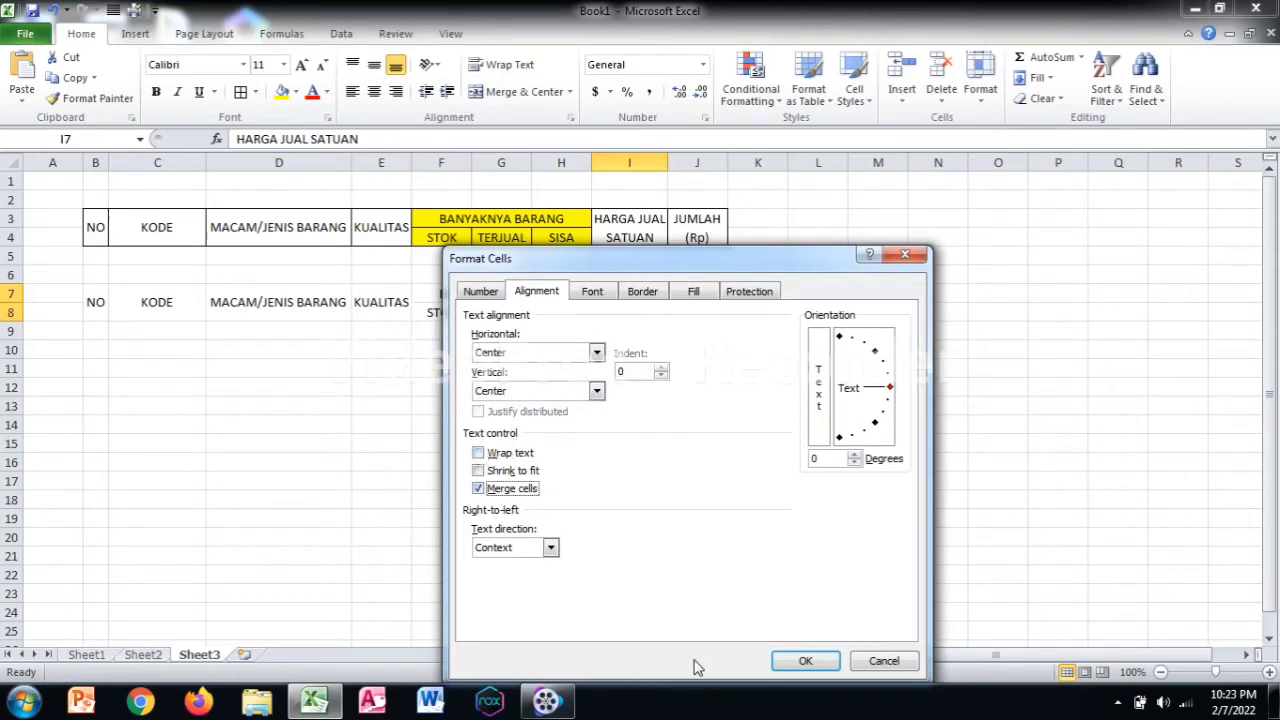
click(803, 663)
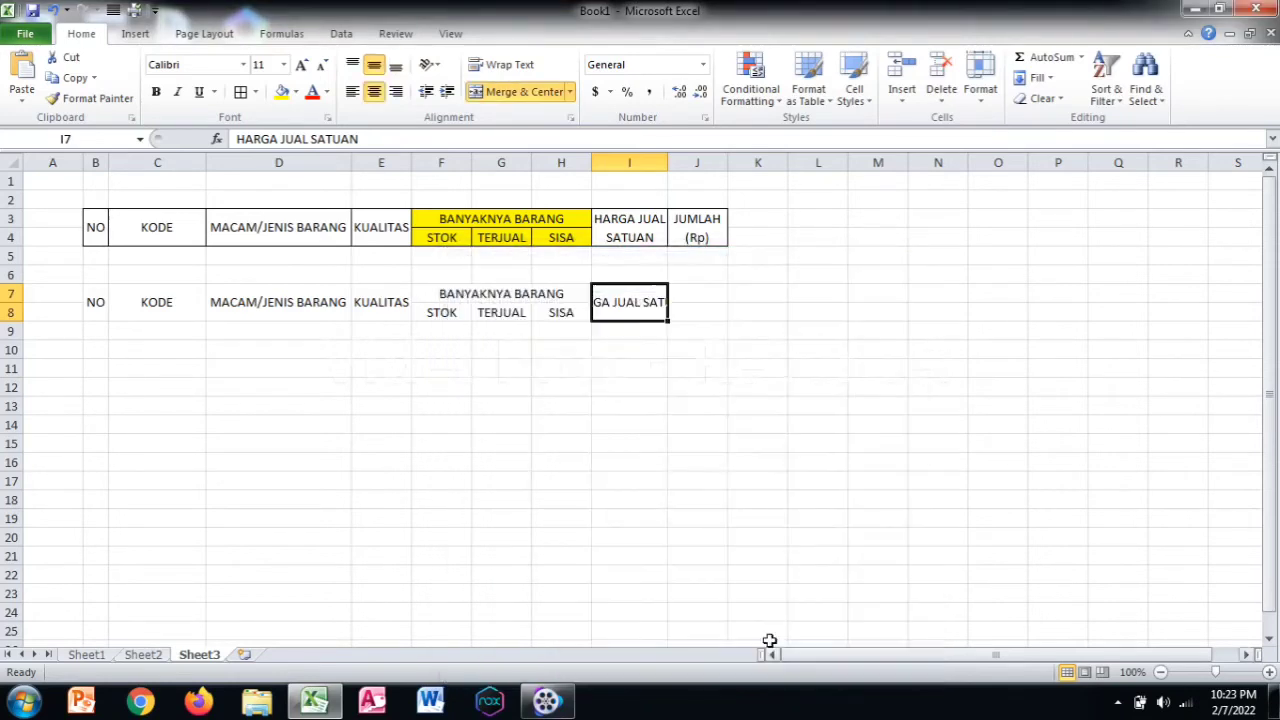
- Wrap the text of the merged HARGA JUAL SATUAN heading and widen column I slightly, keeping the heading on two lines
double_click(617, 305)
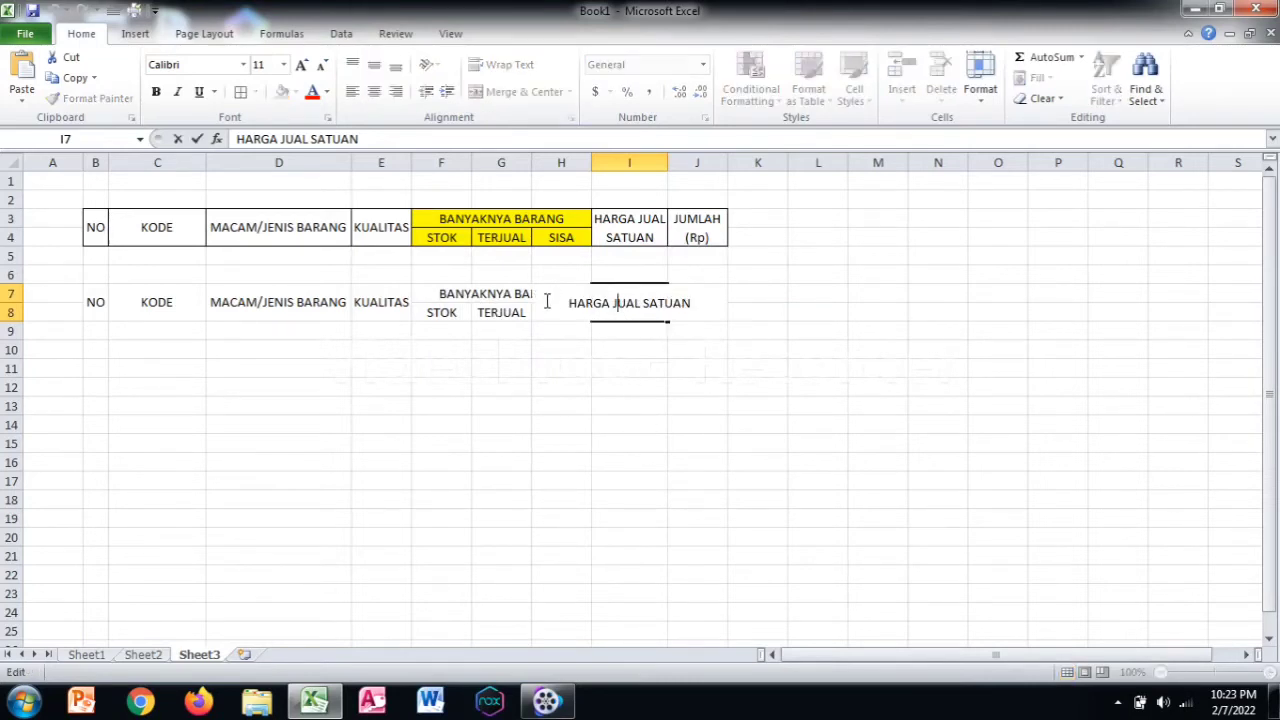
click(702, 385)
click(609, 292)
right_click(609, 292)
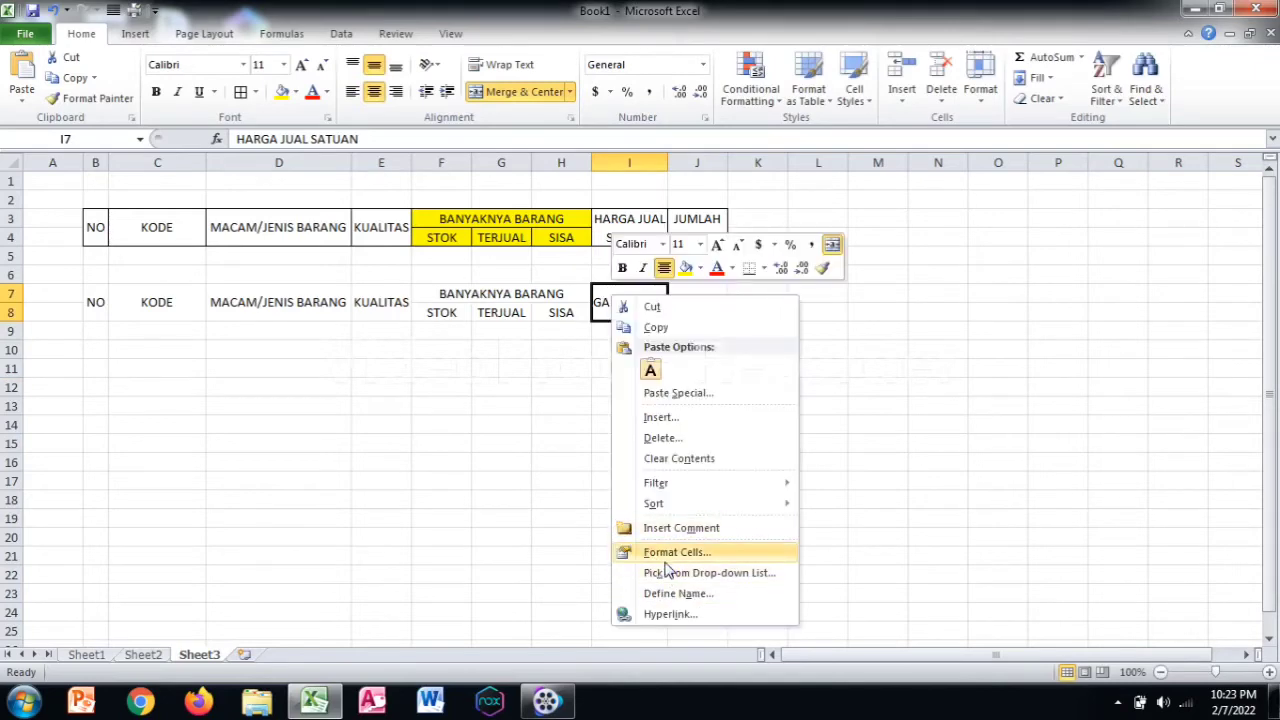
click(666, 558)
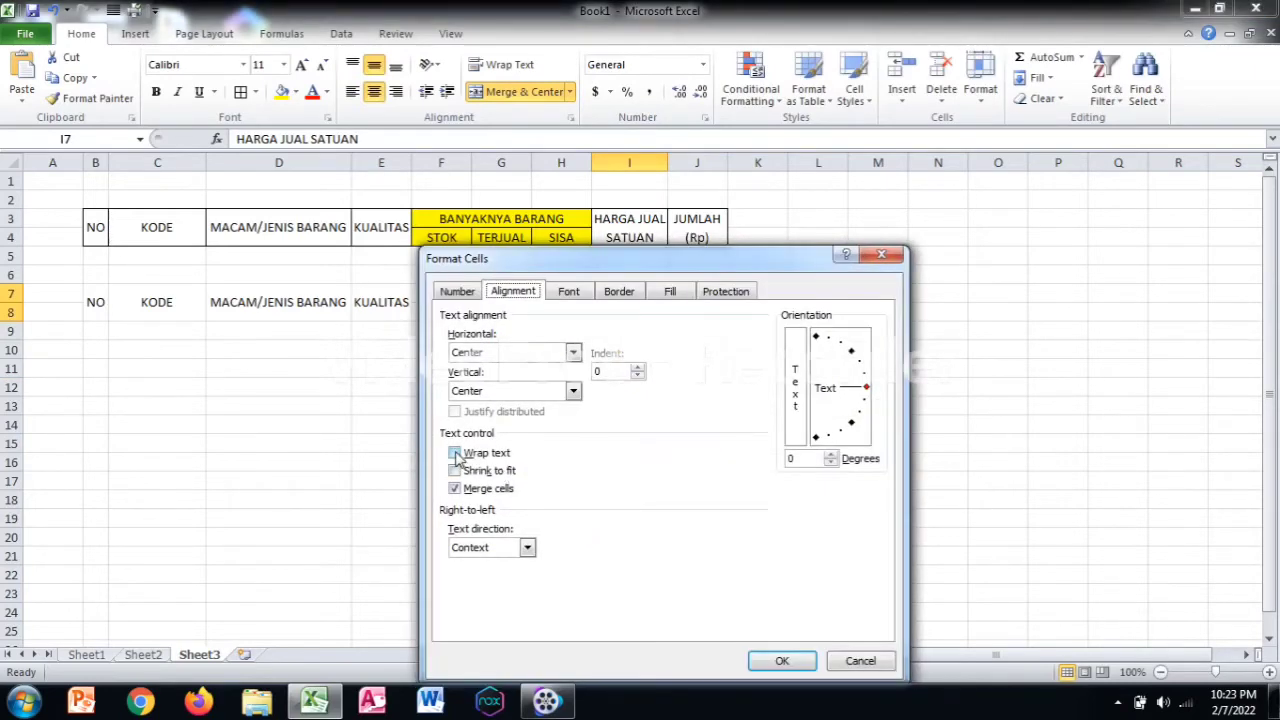
click(456, 454)
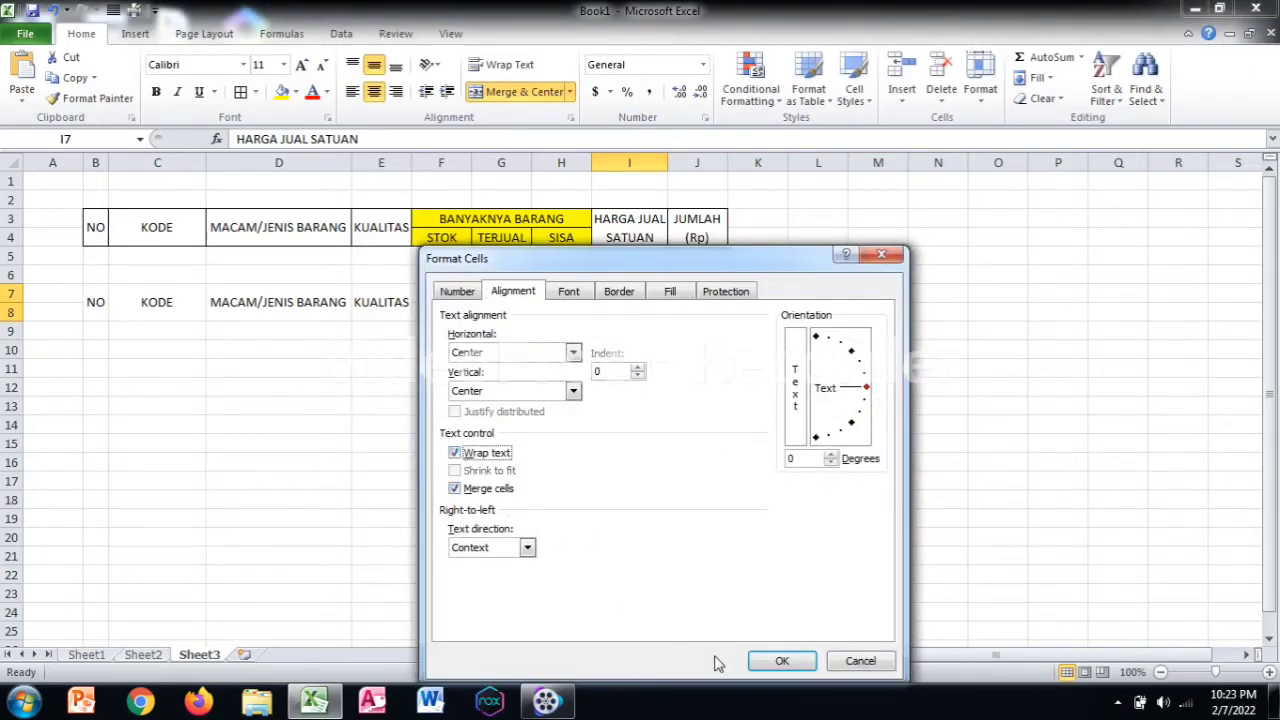
click(770, 661)
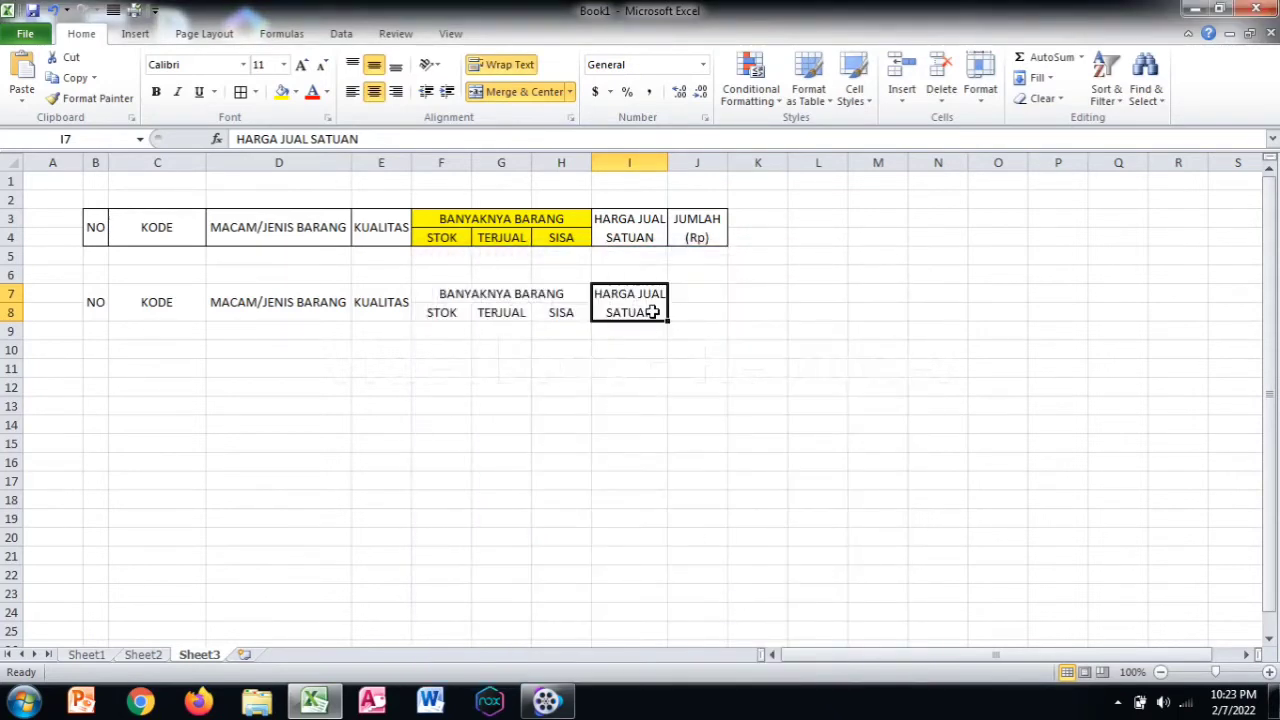
double_click(665, 163)
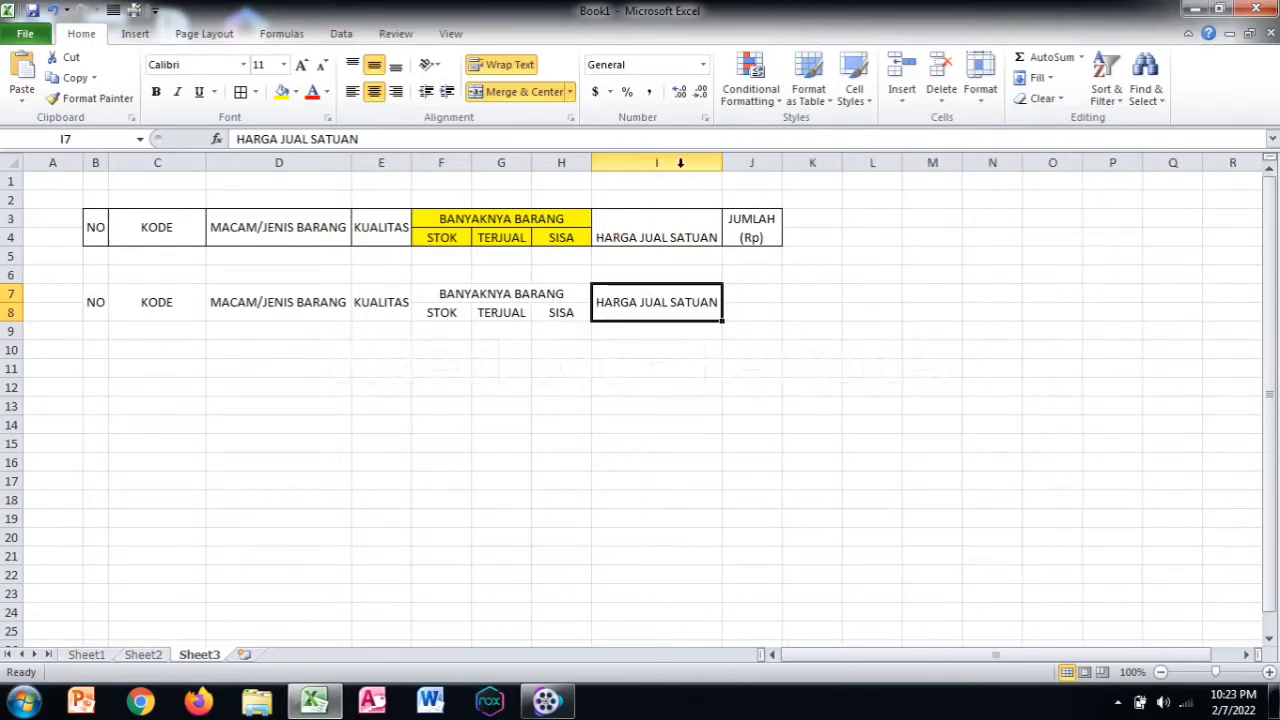
drag(721, 163, 687, 167)
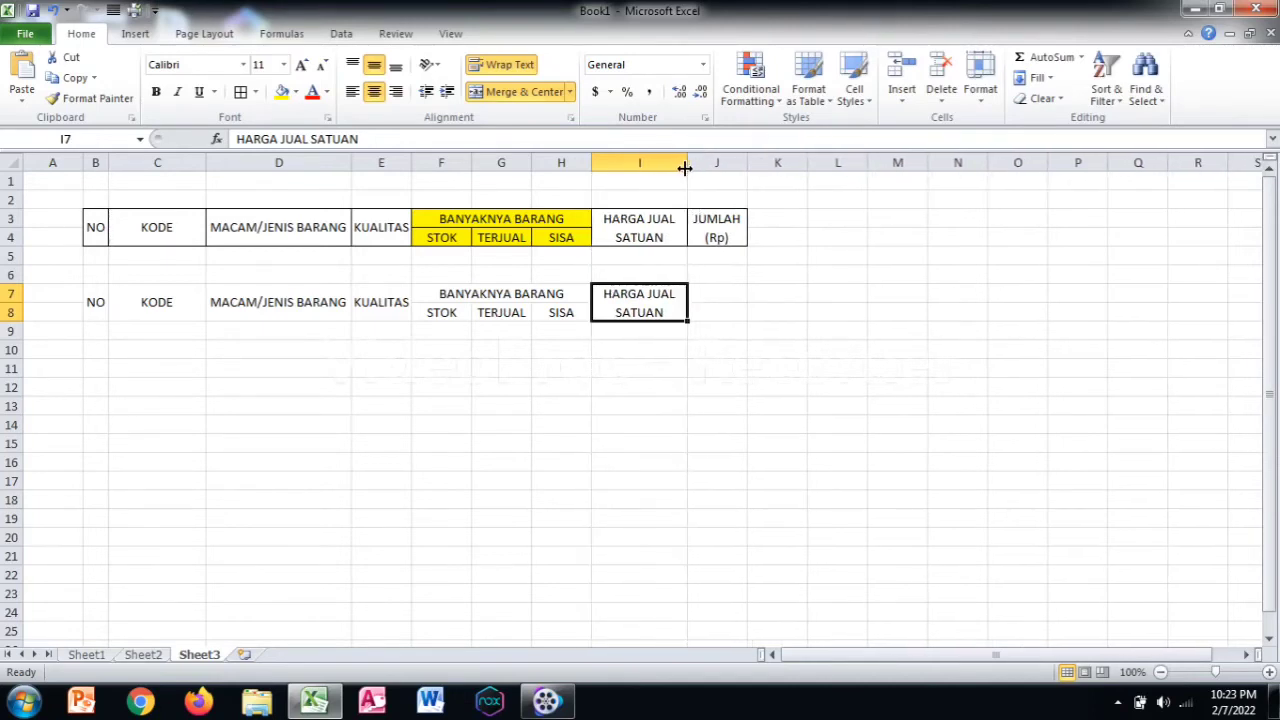
- Enter the heading JUMLAH (Rp) in cell J7
click(710, 291)
text(JUMLAH (Rp)
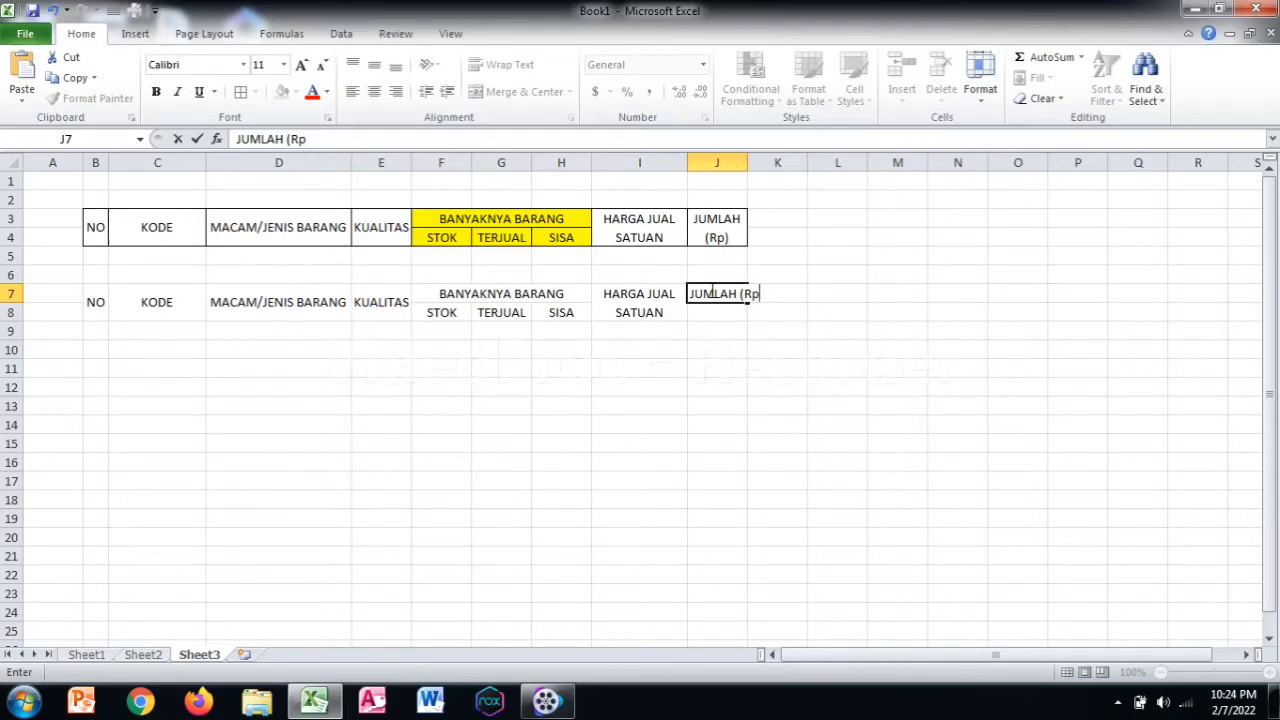
click(751, 378)
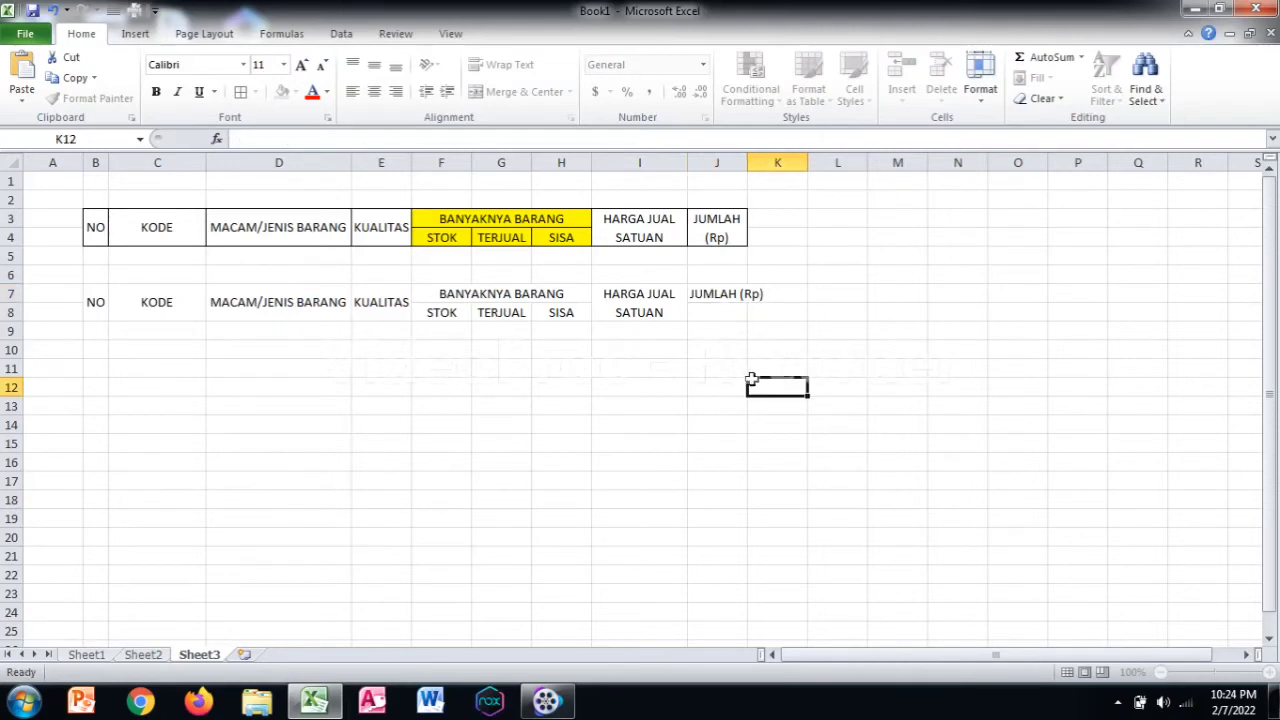
- Merge J7:J8 for the JUMLAH (Rp) heading, with centred horizontal and vertical alignment and wrapped text
drag(709, 289, 719, 304)
right_click(716, 306)
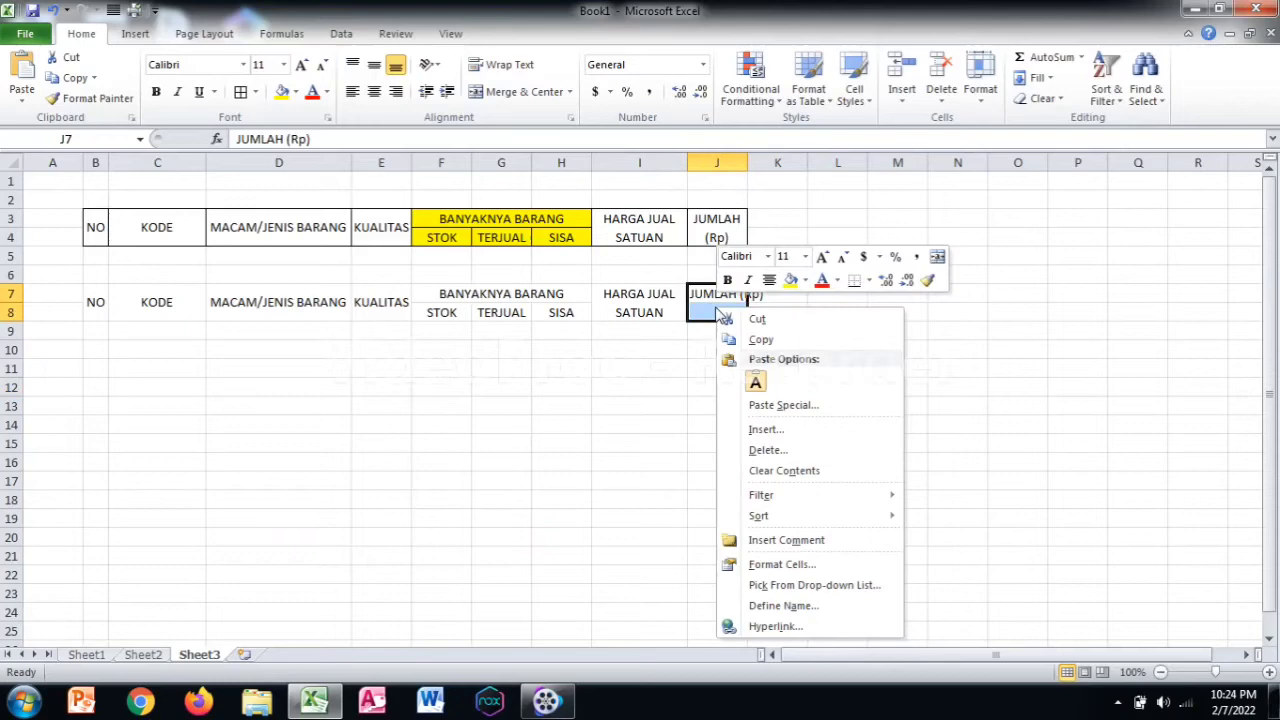
click(777, 565)
click(580, 355)
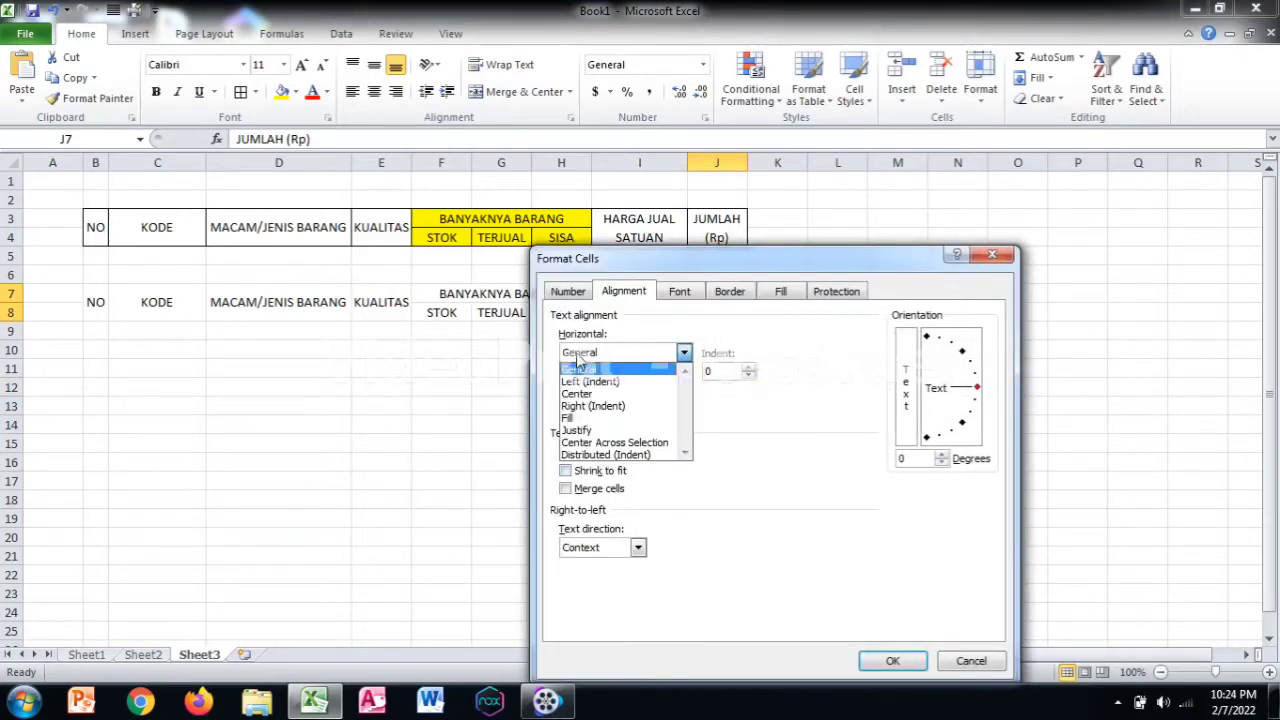
click(588, 382)
click(600, 358)
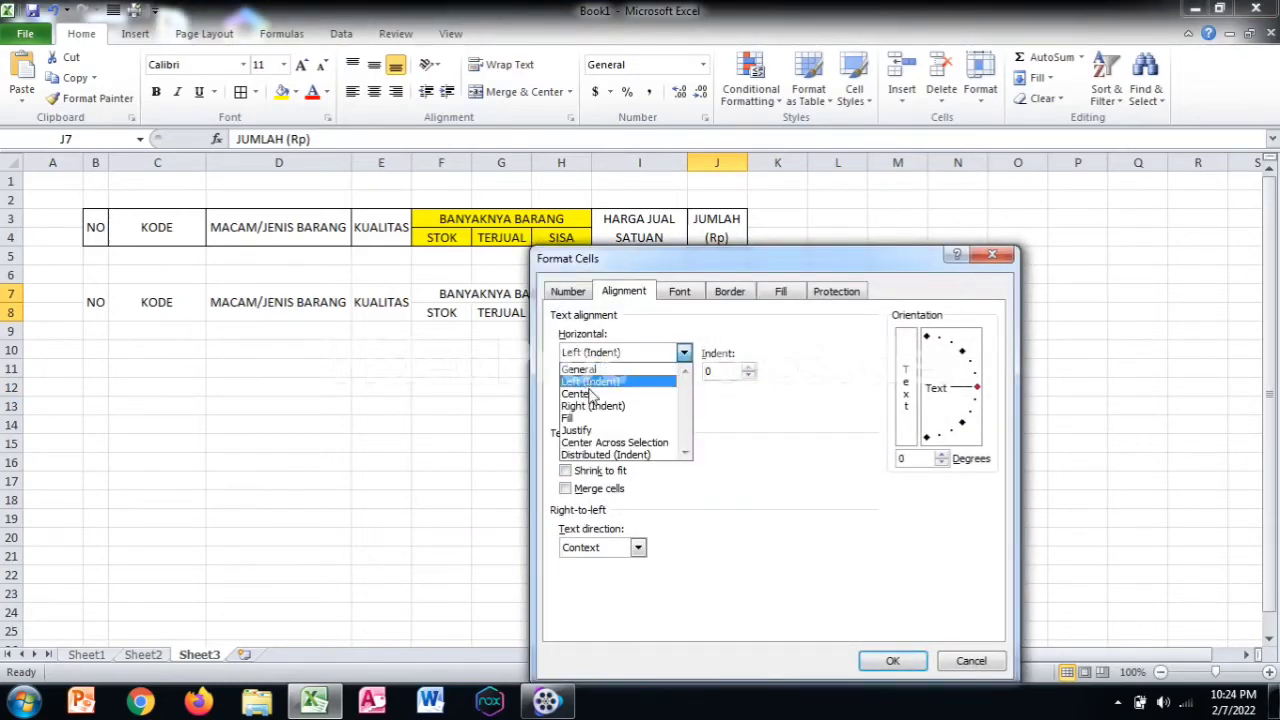
click(590, 393)
click(590, 392)
click(590, 417)
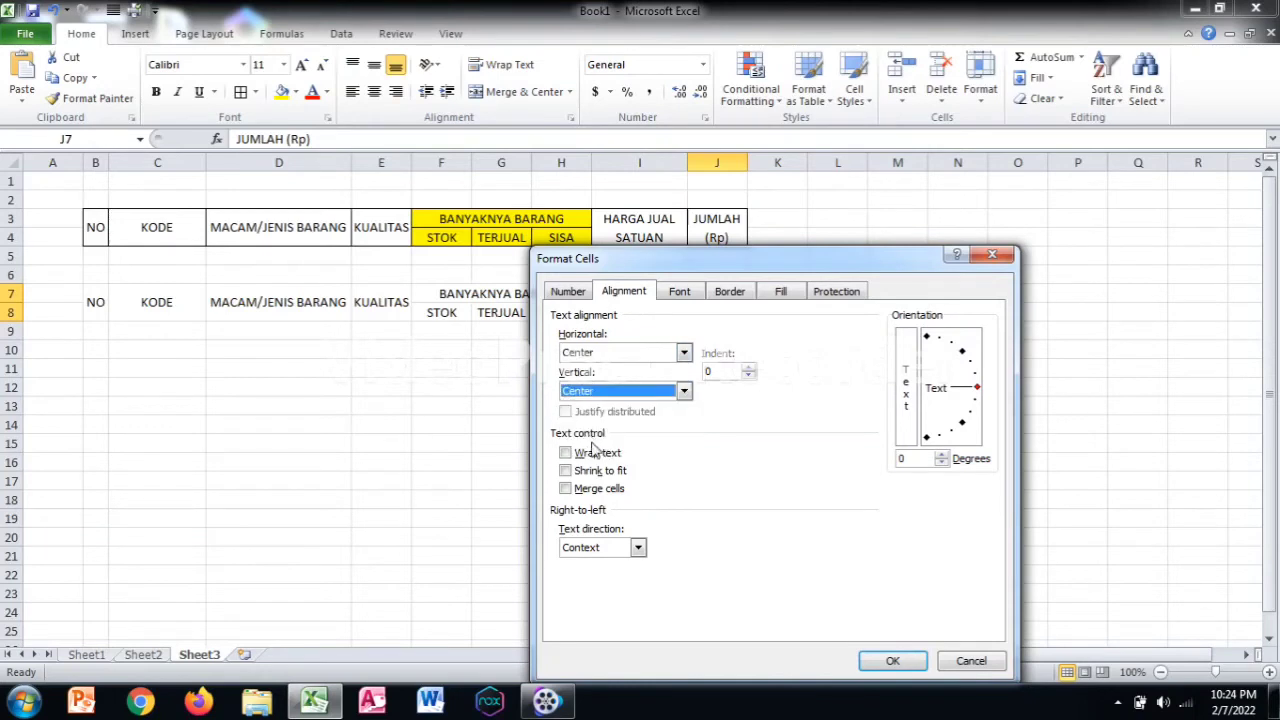
click(598, 456)
click(600, 490)
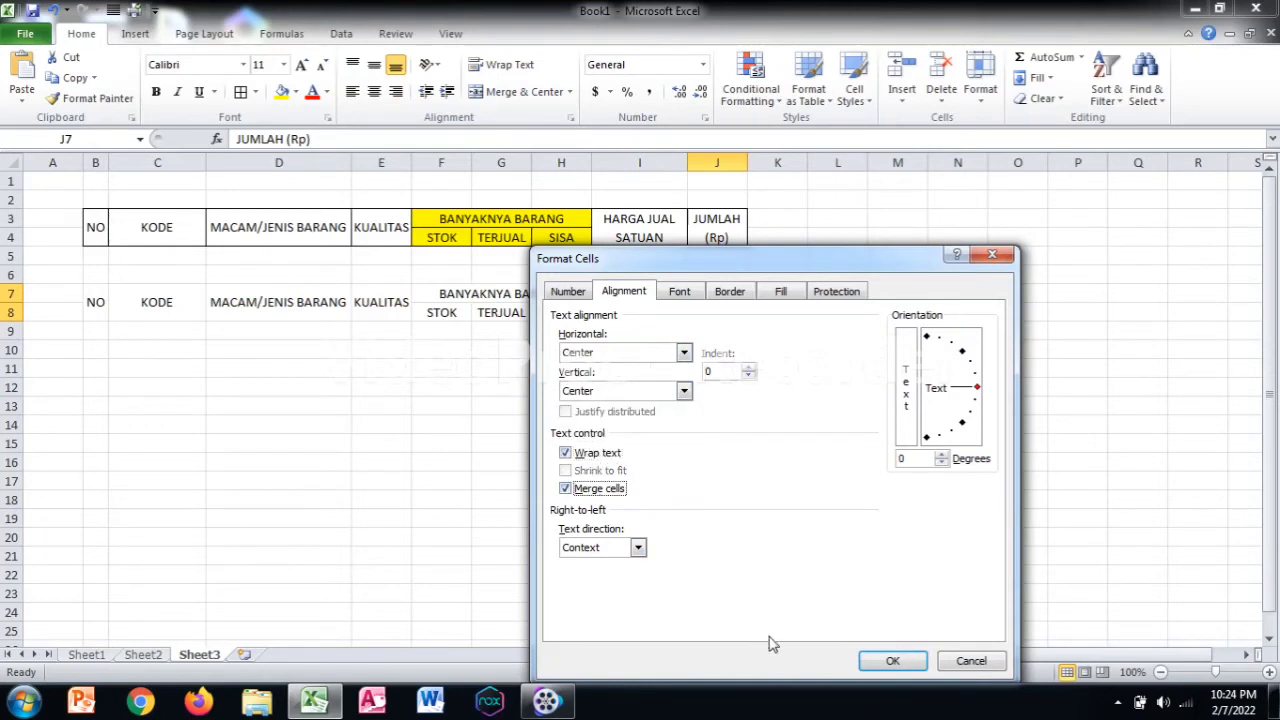
click(880, 662)
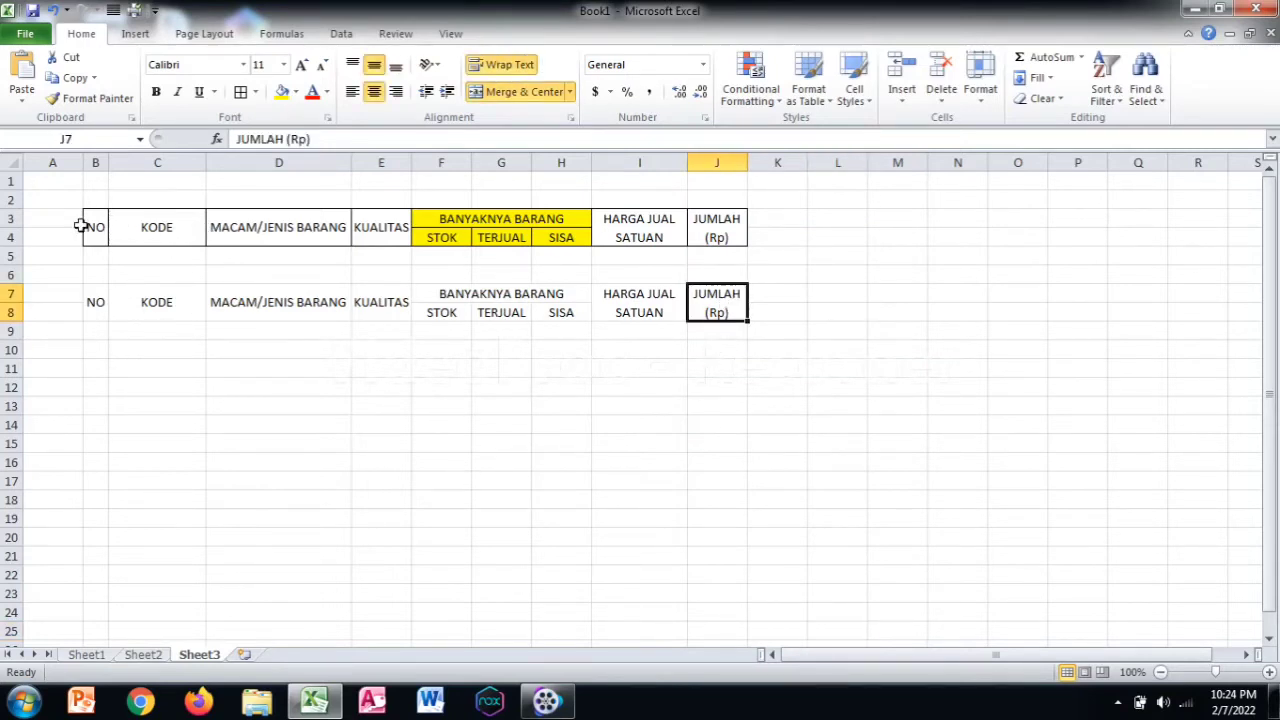
drag(92, 225, 700, 240)
click(561, 387)
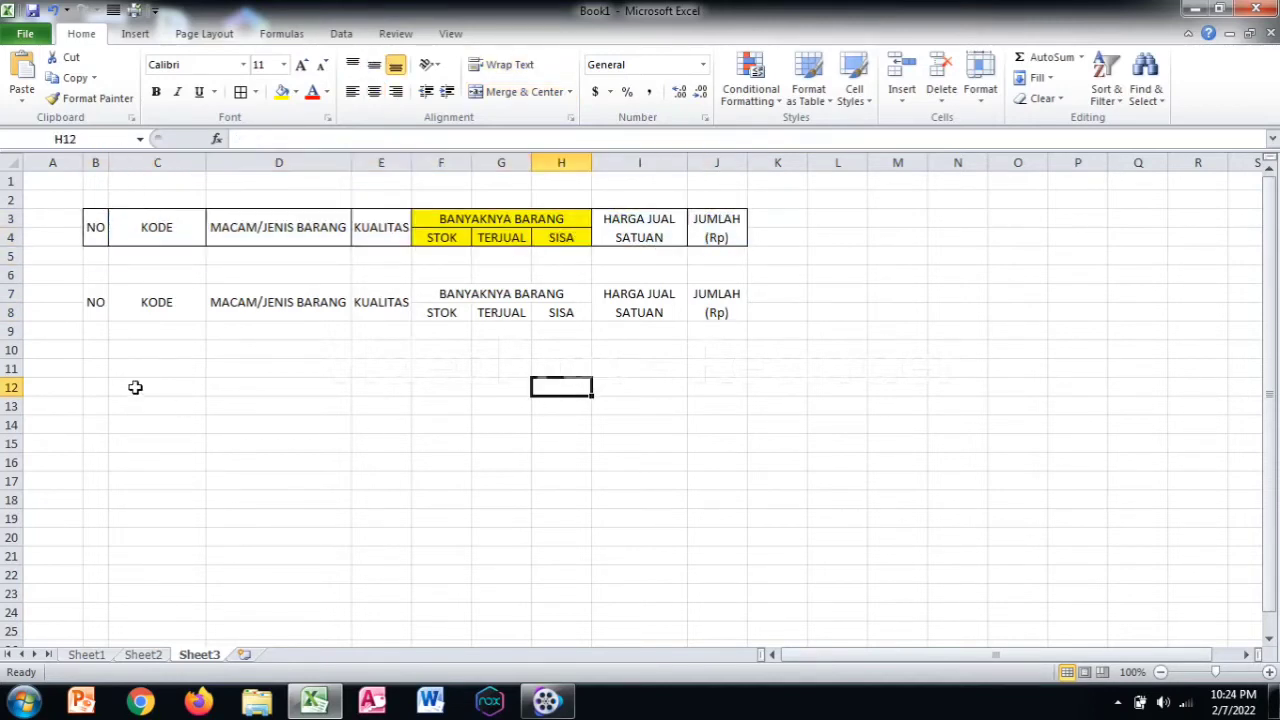
- Apply thin outline and inside borders to the new table header in B7:J8
drag(94, 295, 703, 304)
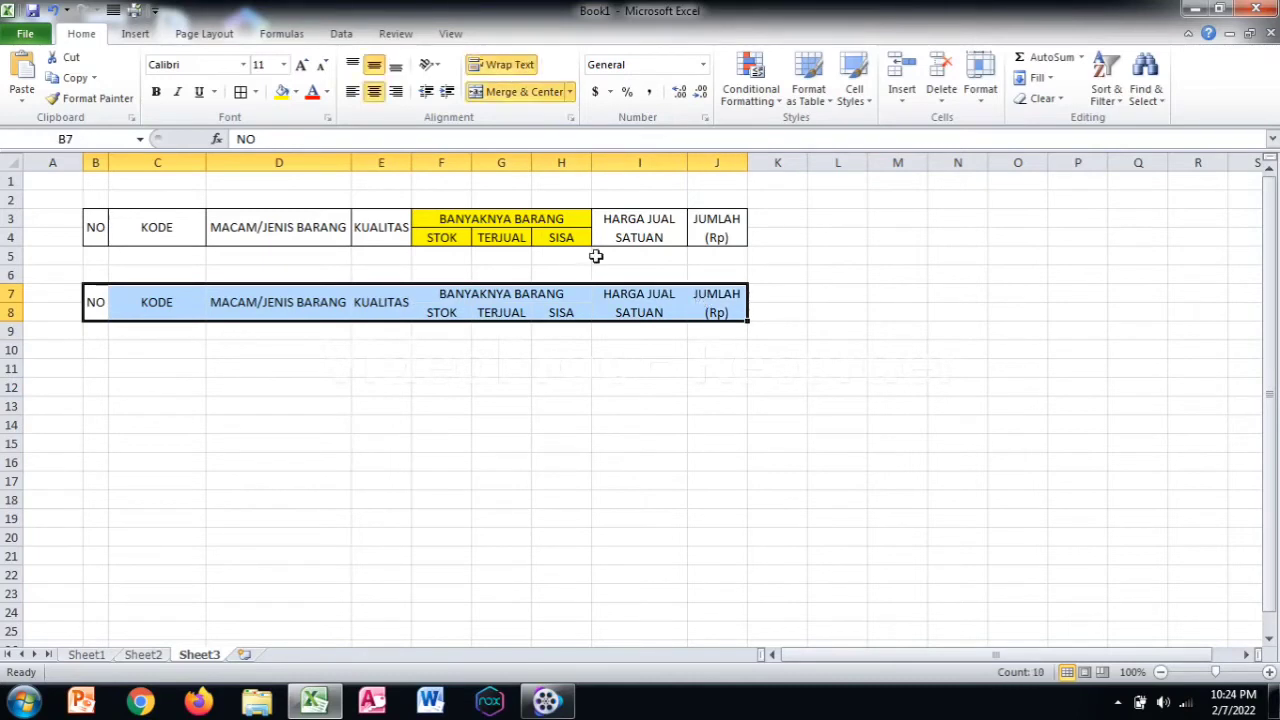
drag(97, 294, 726, 318)
click(256, 92)
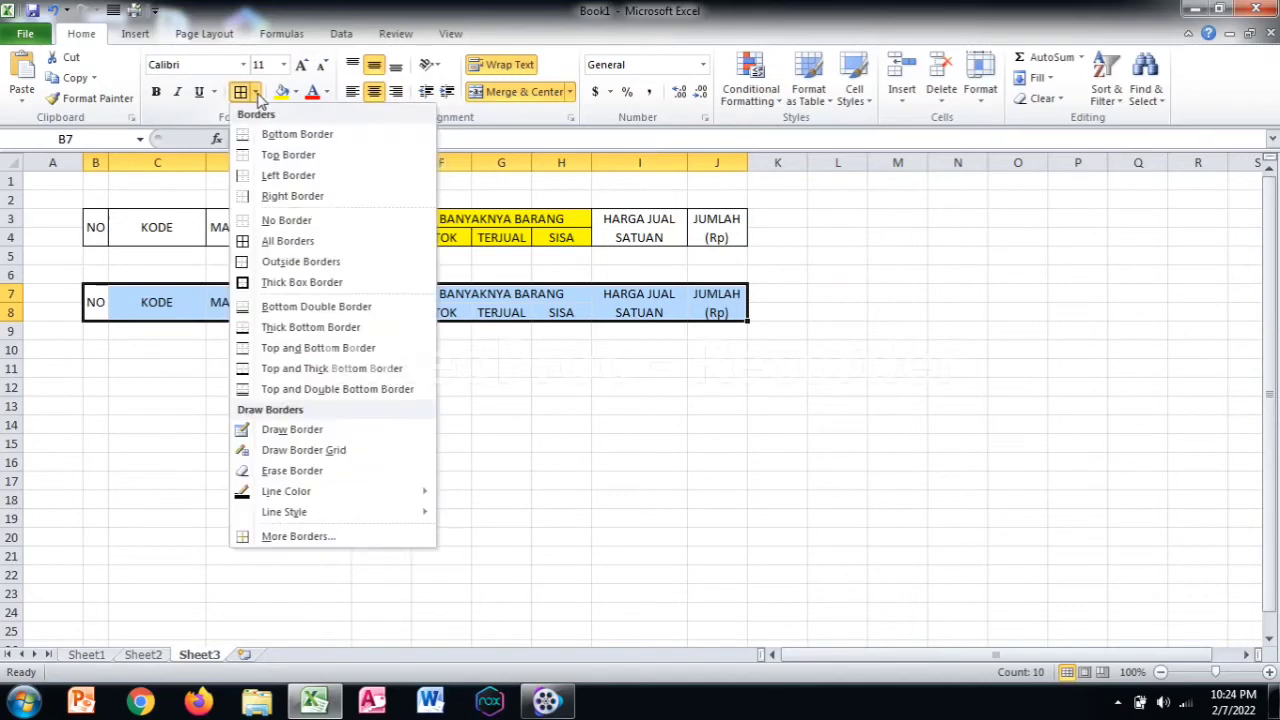
click(262, 242)
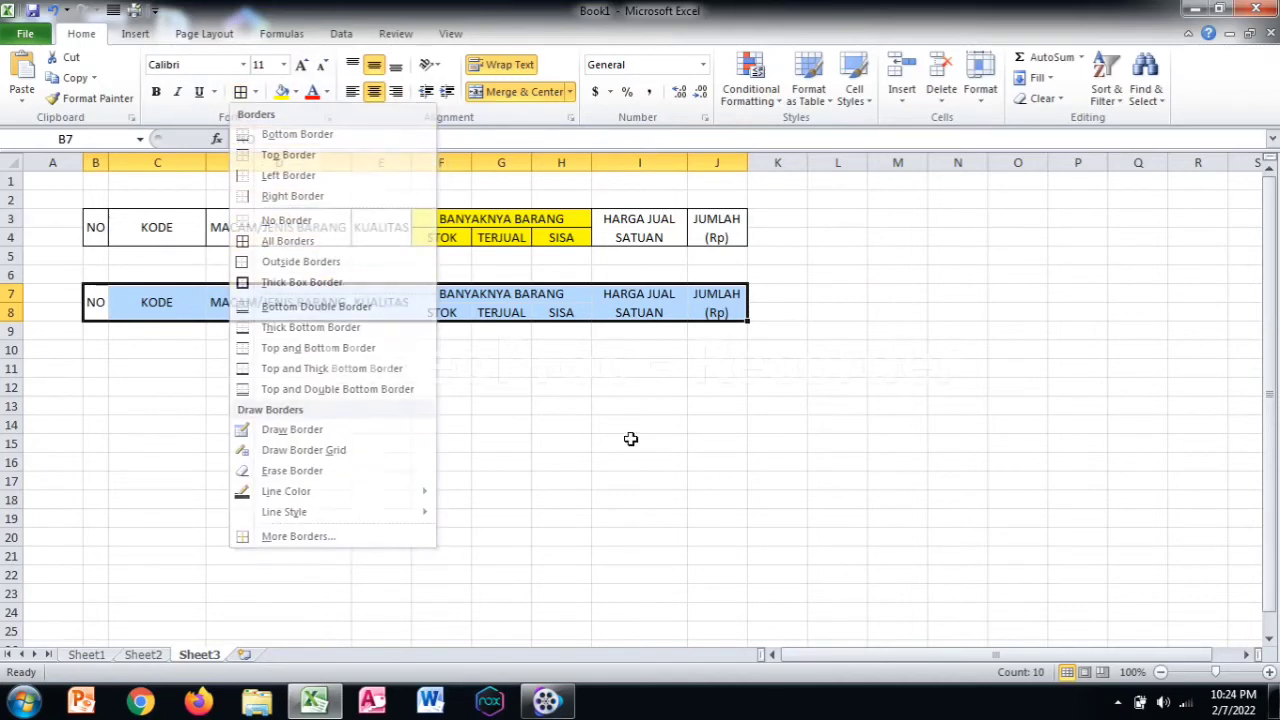
right_click(462, 310)
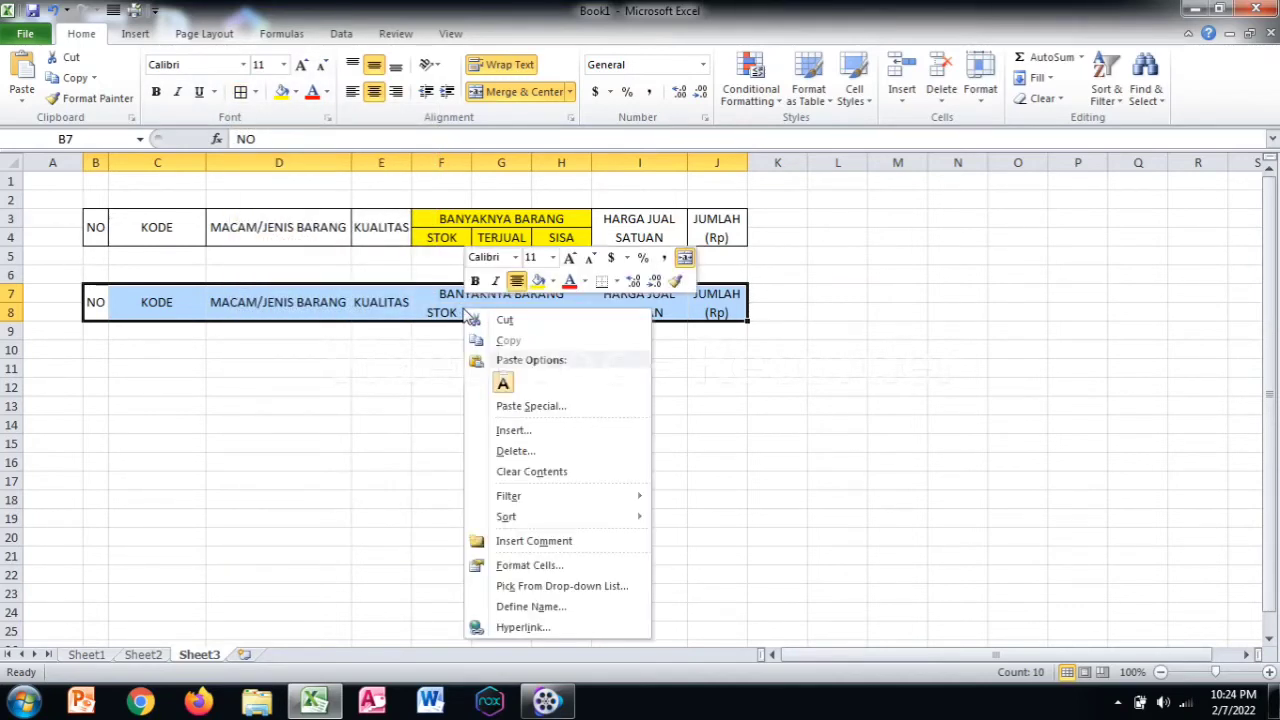
click(515, 565)
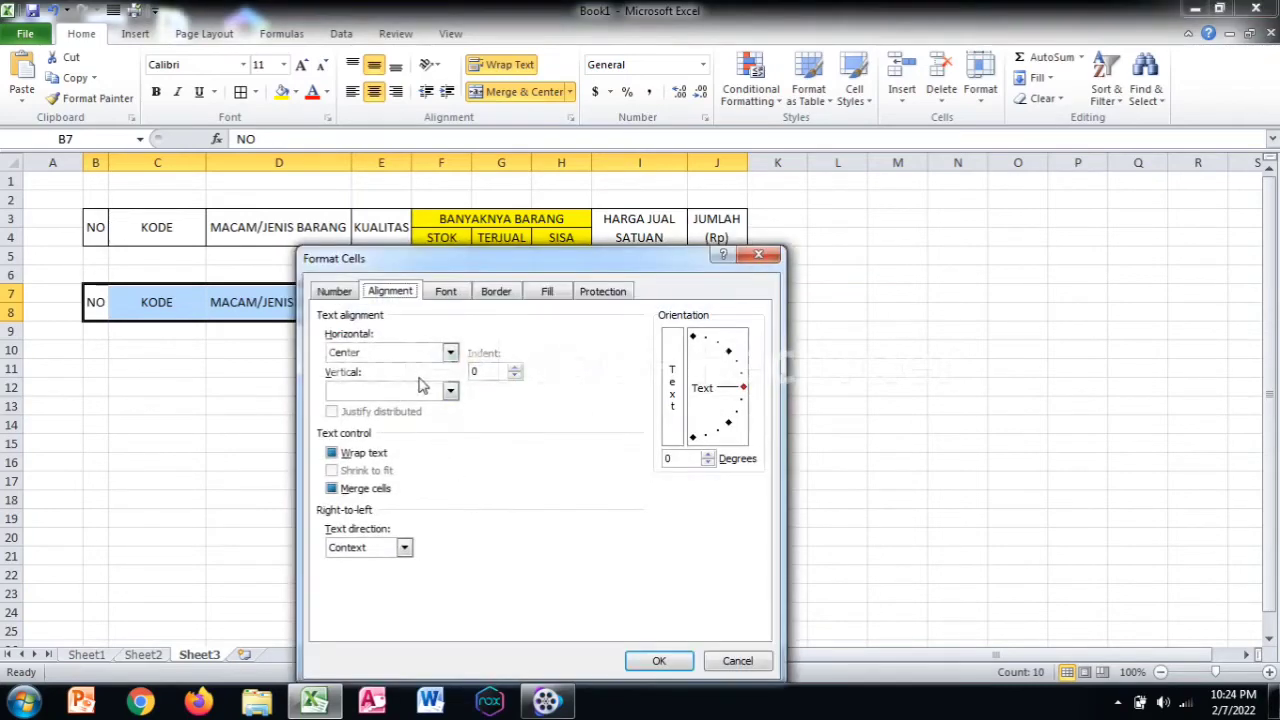
click(492, 298)
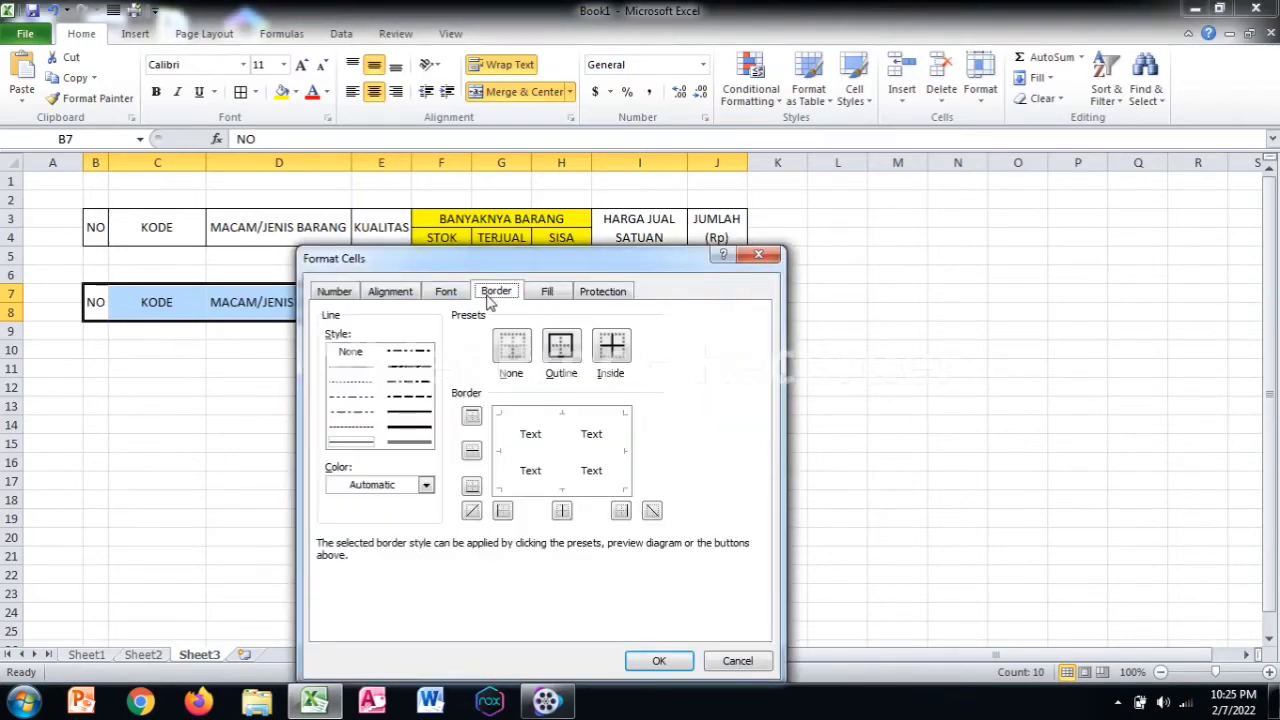
click(561, 345)
click(611, 345)
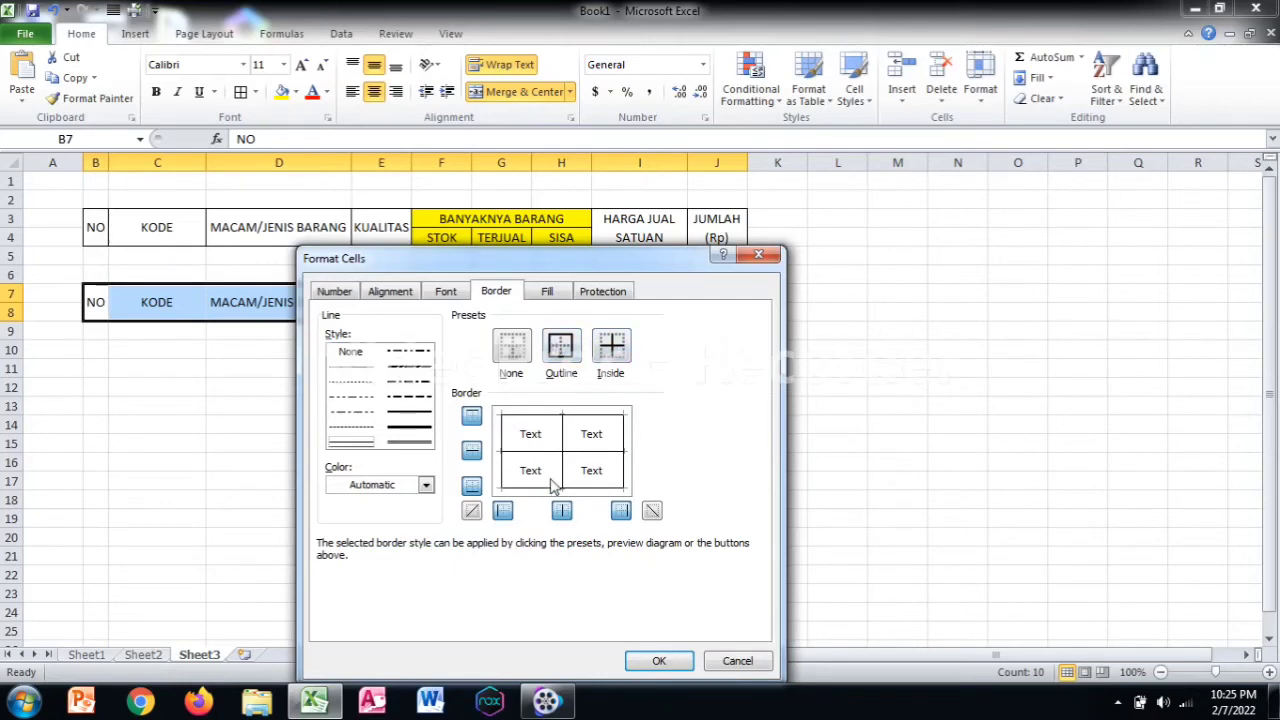
click(511, 345)
click(561, 348)
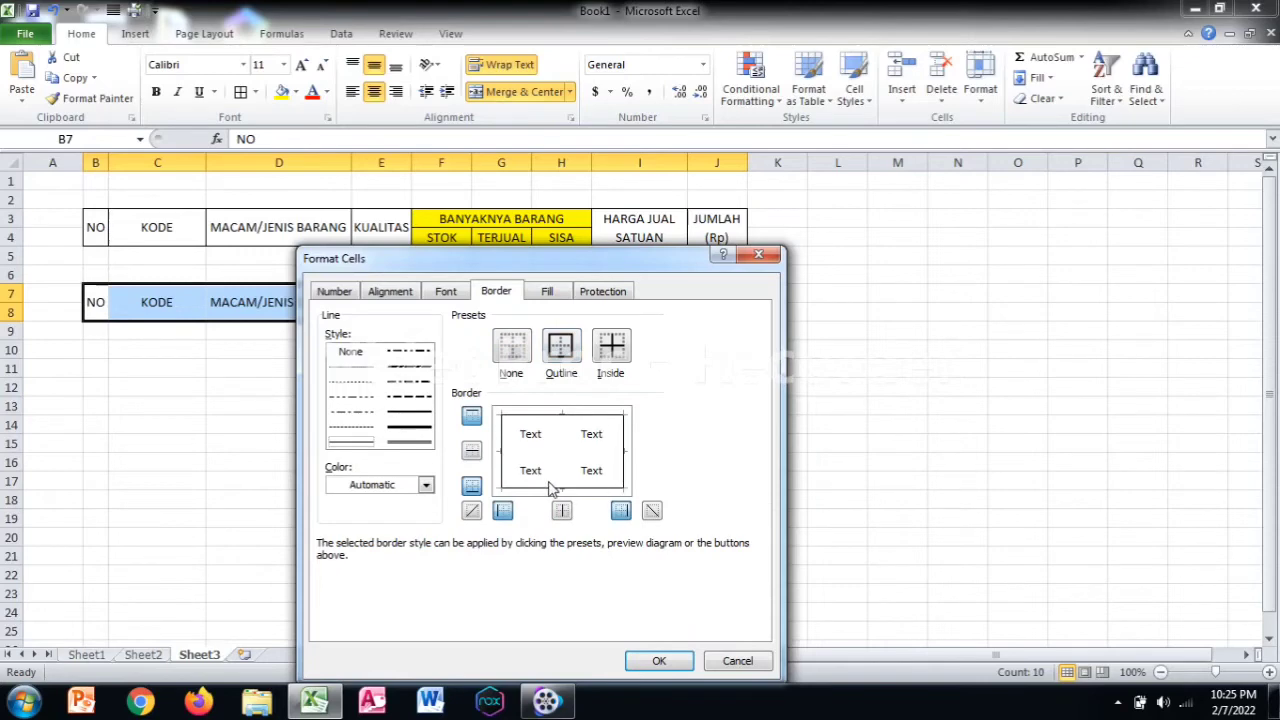
click(611, 345)
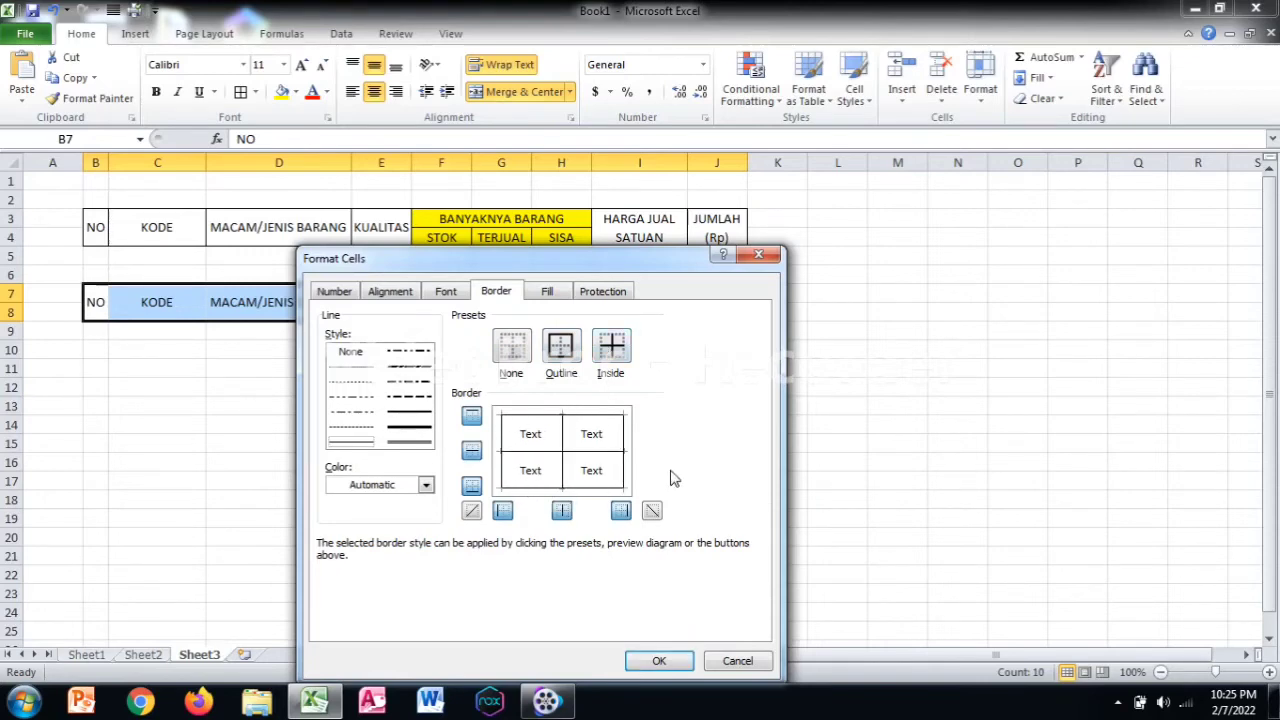
click(660, 662)
click(657, 528)
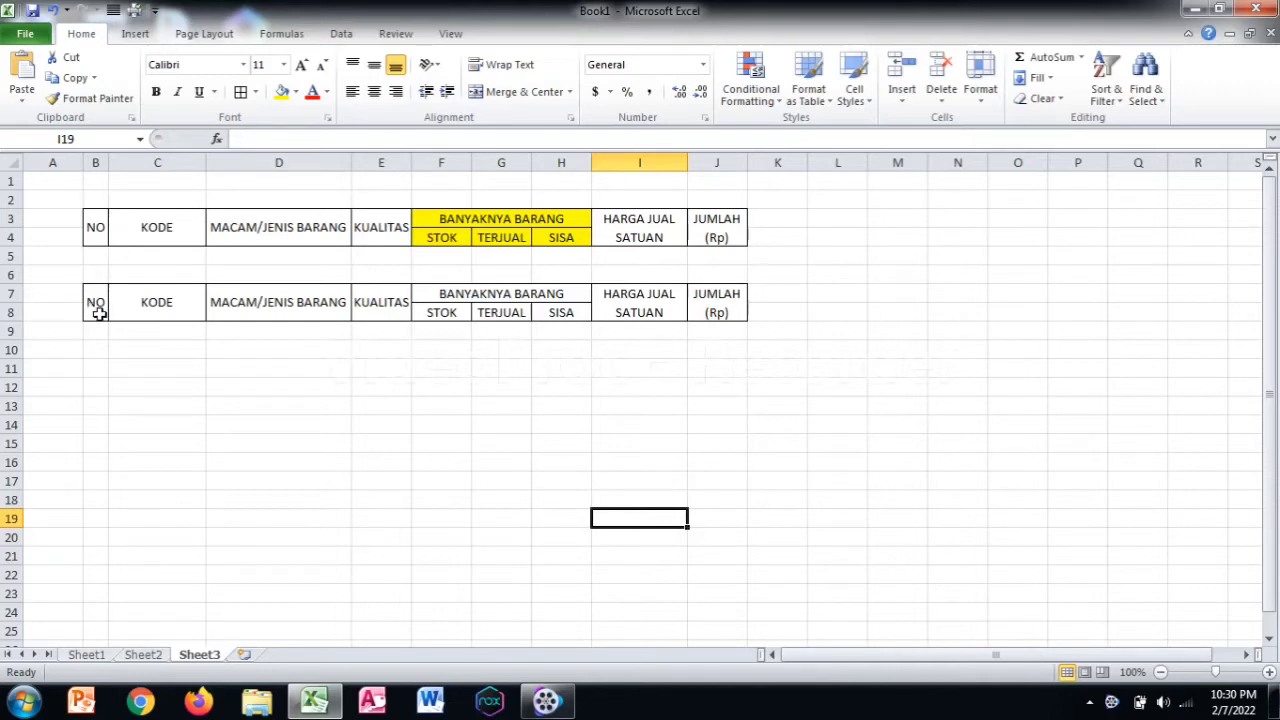
- Number the rows under the NO heading in B9:B18 from 1 to 10 by filling down the series started with 1 and 2
click(98, 330)
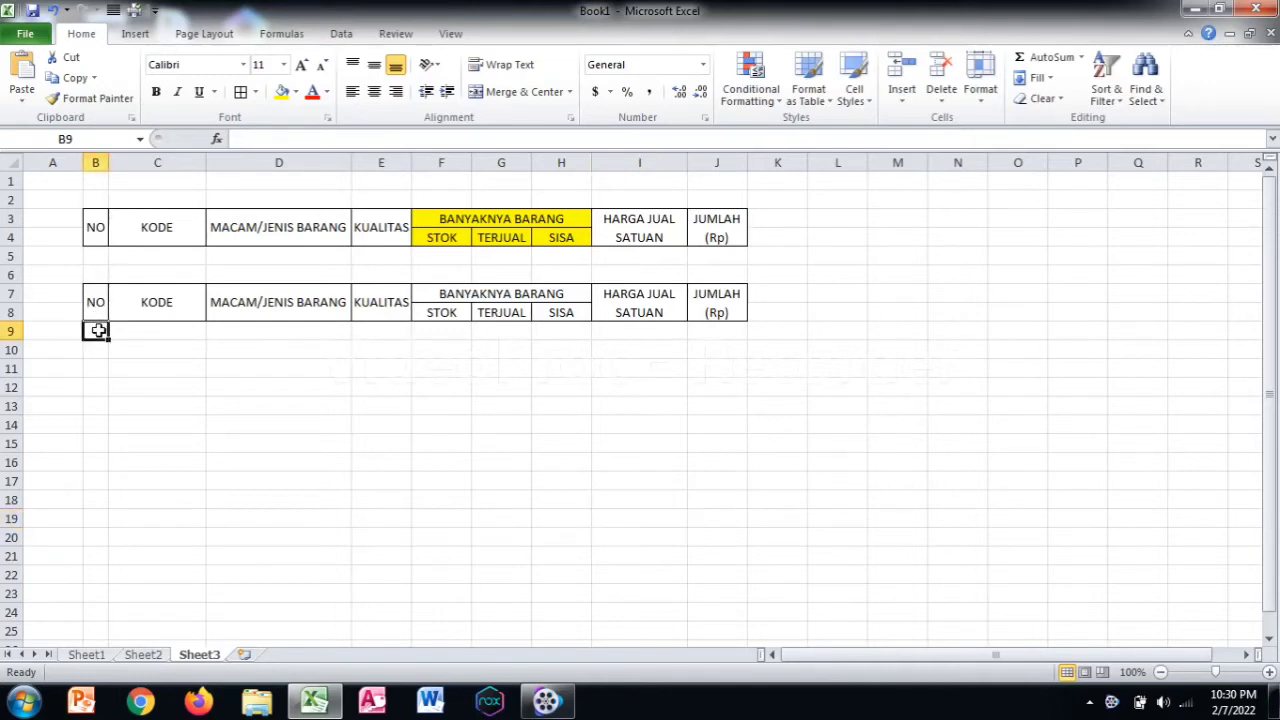
text(1)
key(Return)
text(2)
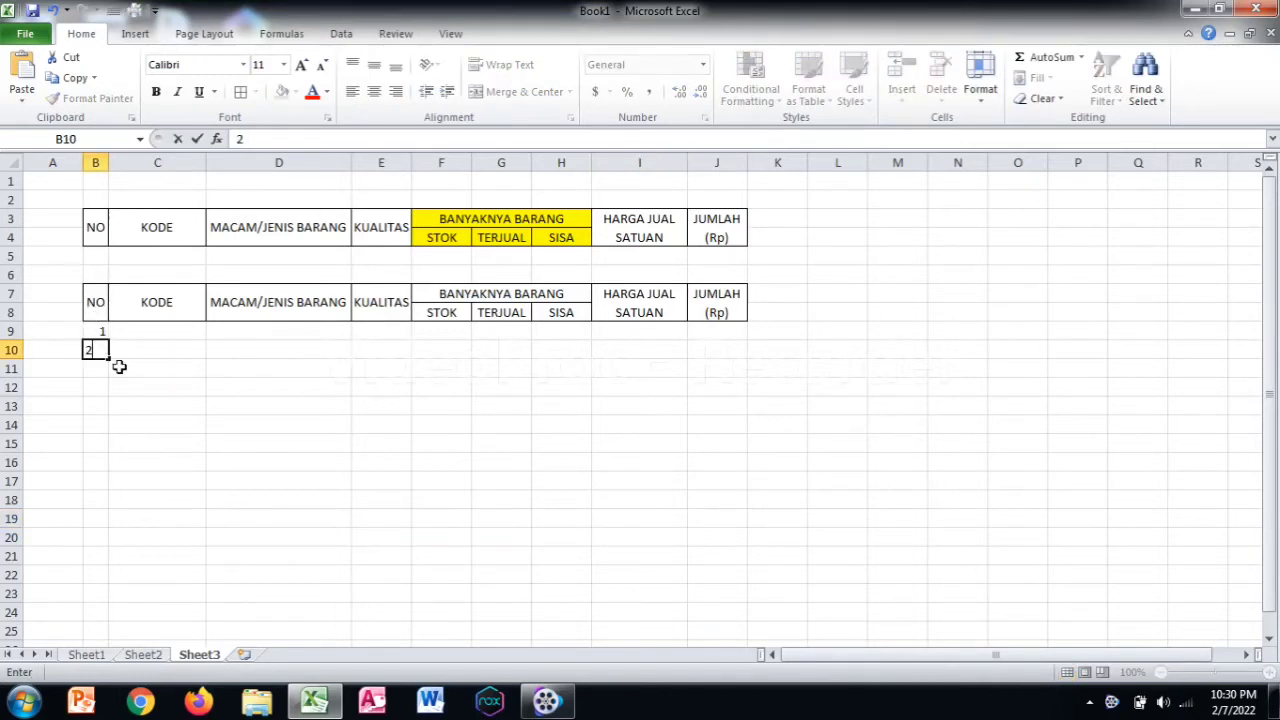
click(131, 386)
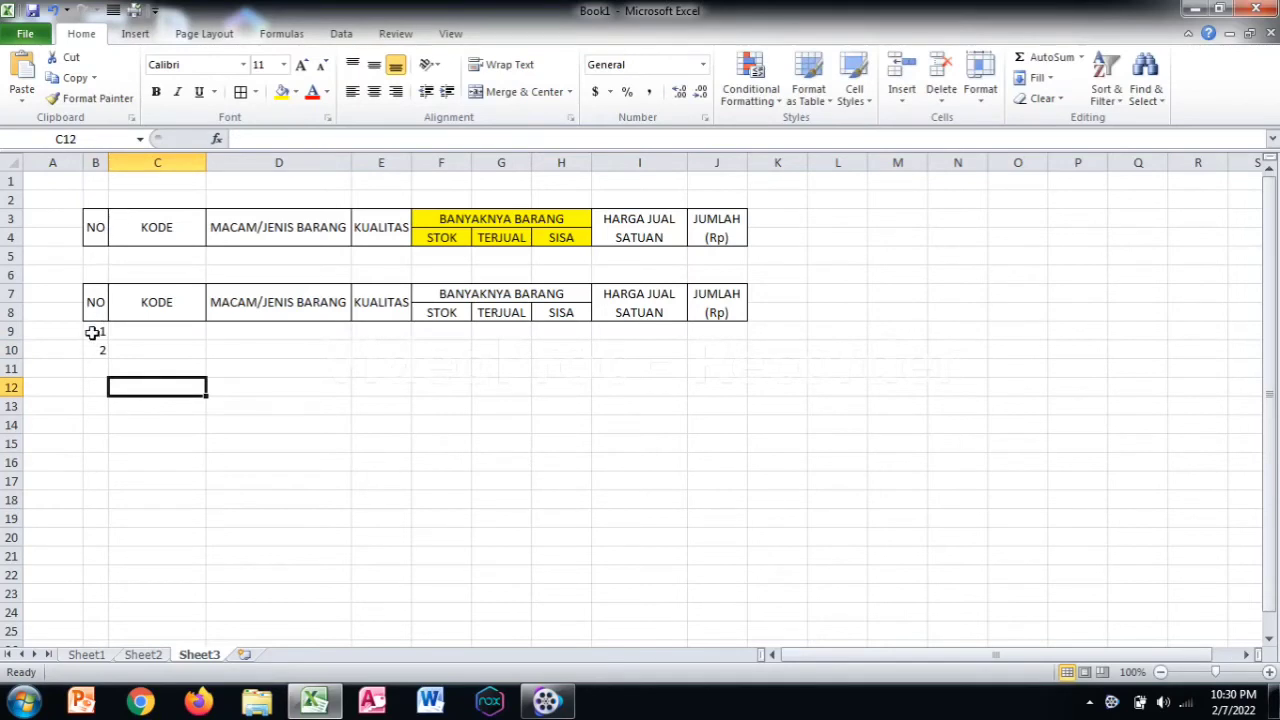
drag(92, 332, 88, 516)
click(131, 338)
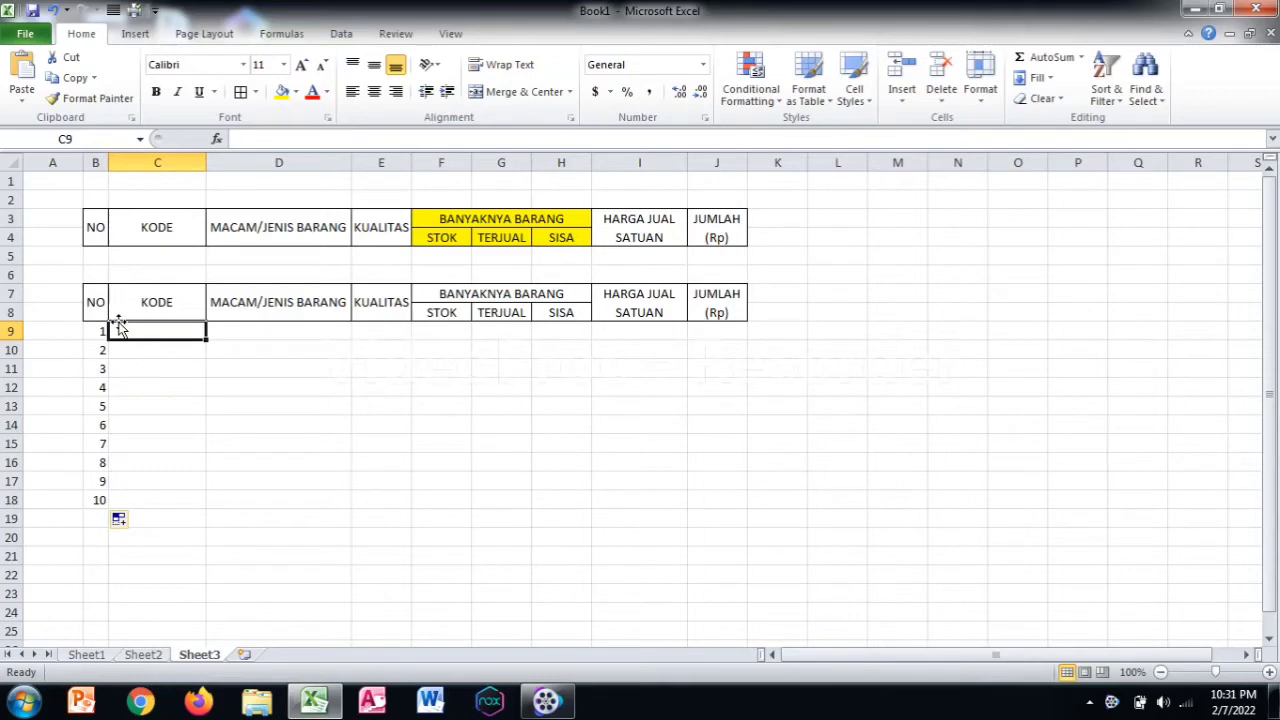
text(b-2)
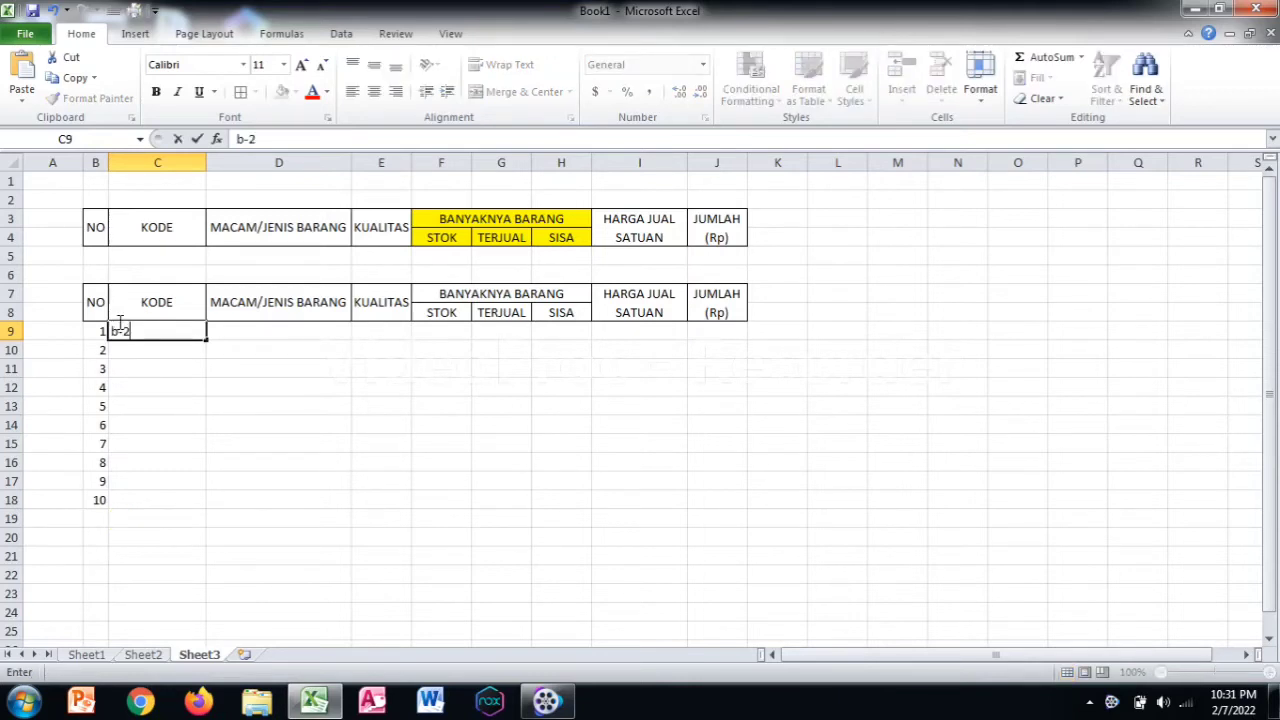
key(BackSpace)
key(BackSpace)
key(BackSpace)
key(Tab)
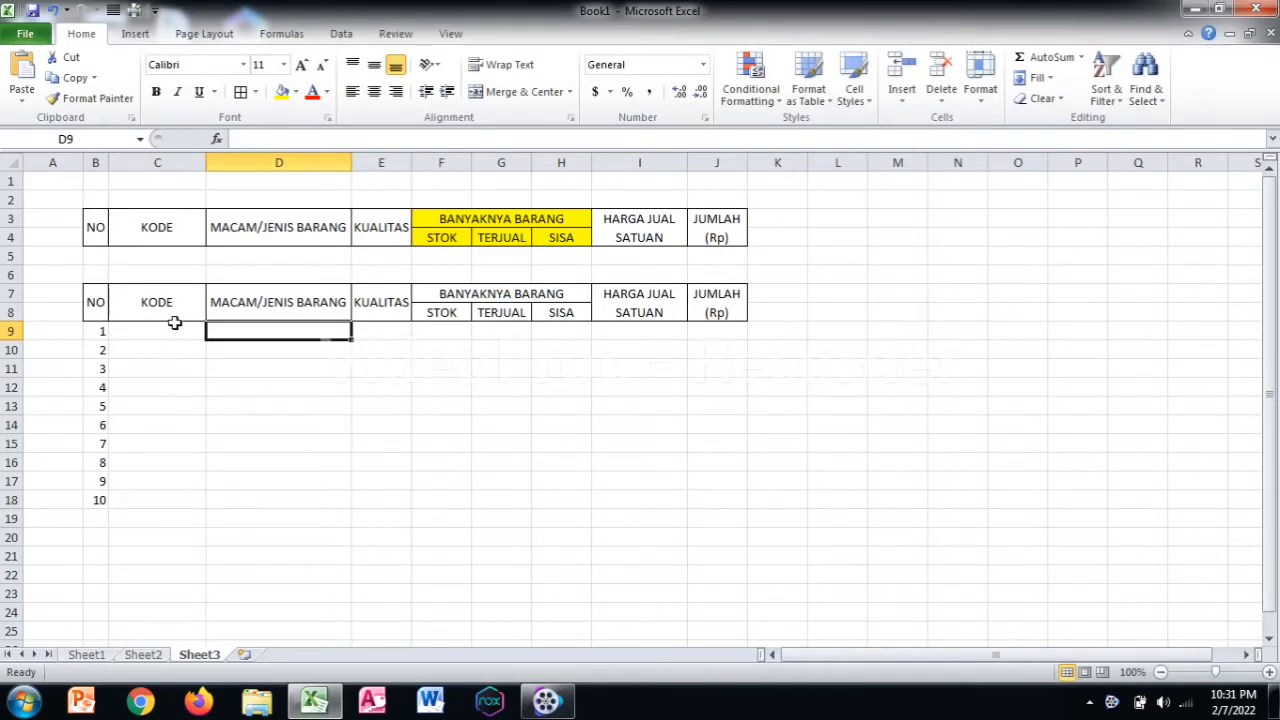
- Enter the codes B-2, C-3 and A-2 under the KODE heading in cells C9:C11
click(175, 327)
text(B)
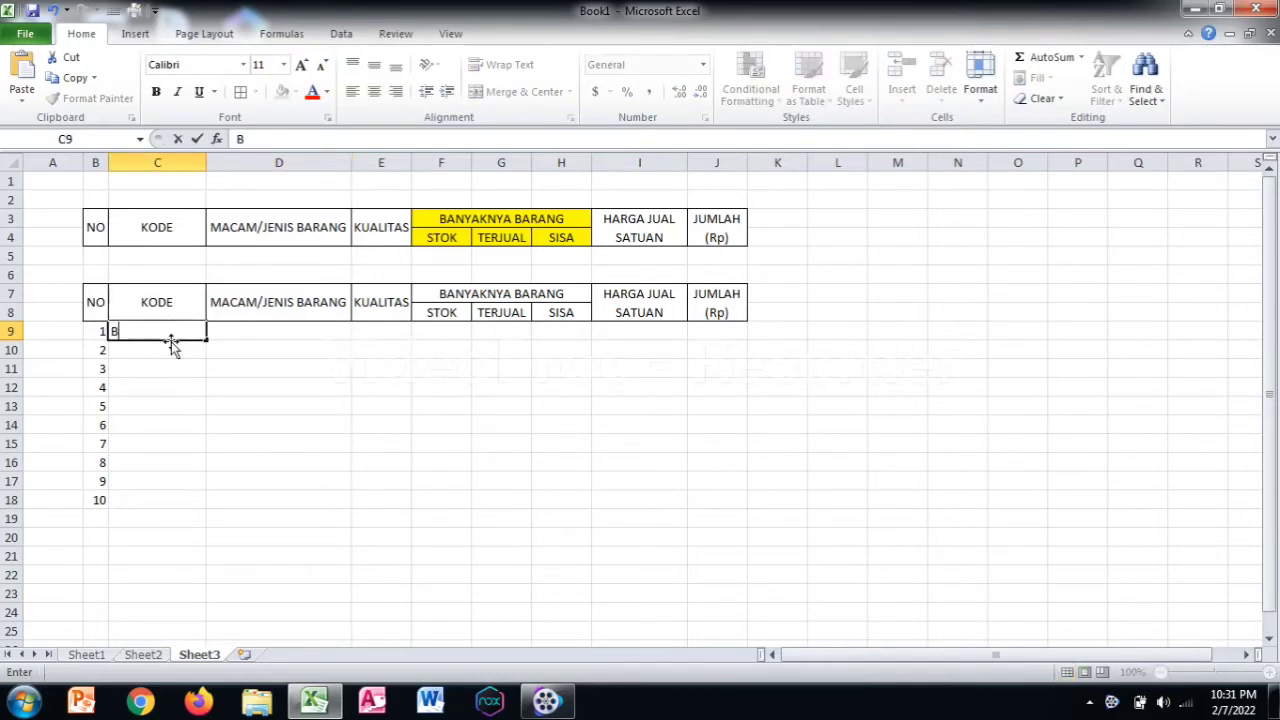
text(-2)
click(158, 349)
text(C)
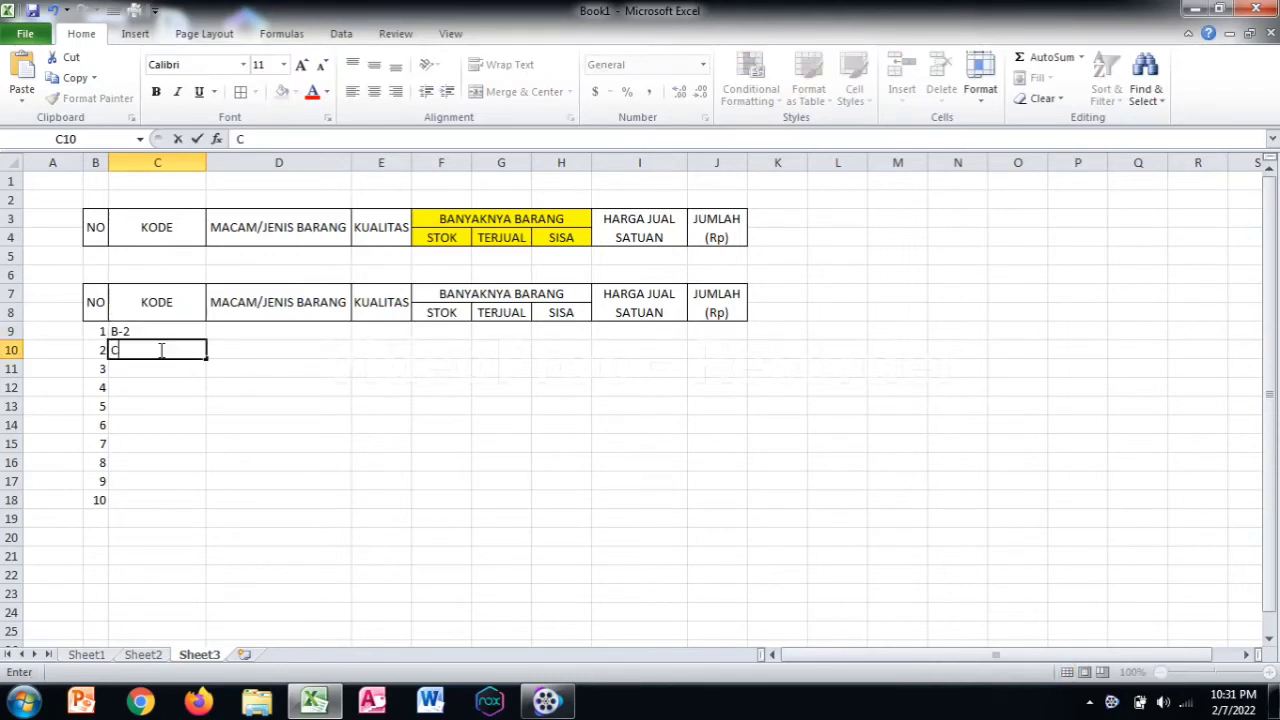
text(-3)
click(153, 367)
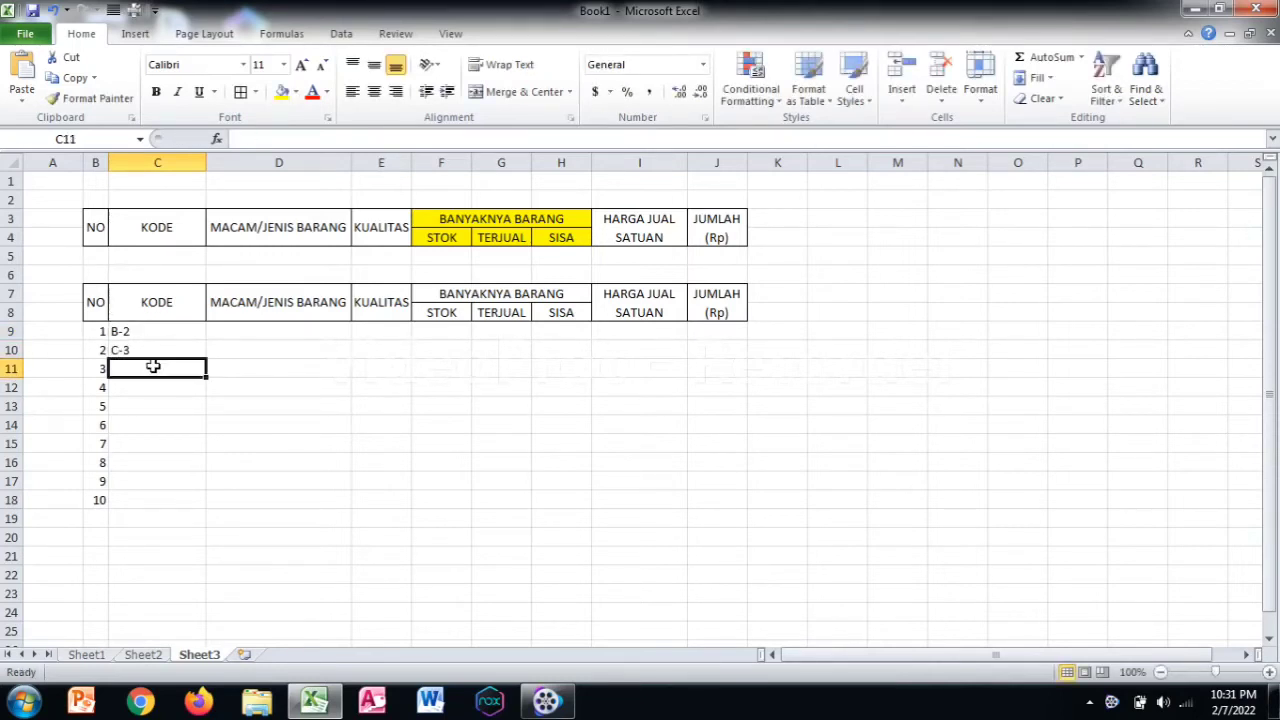
text(A-)
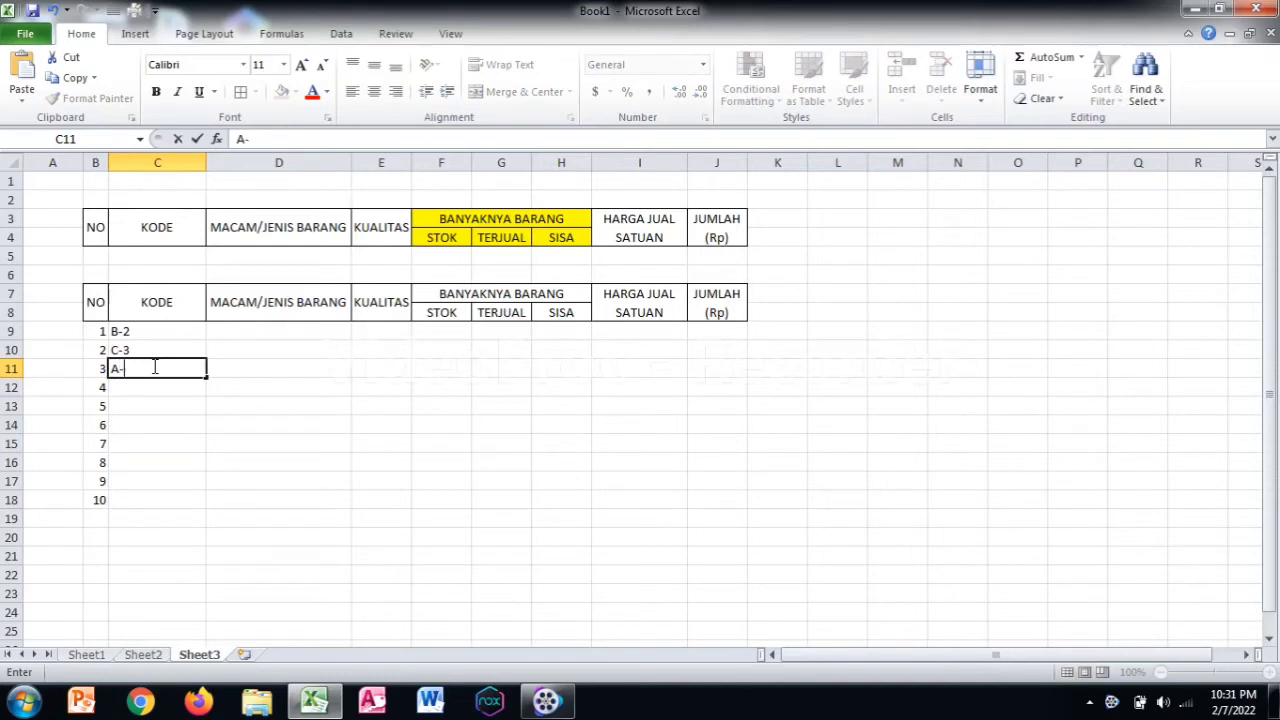
text(2)
- Fill cells C12:C14 of the KODE column with B-2, H-1 and J-3
click(165, 388)
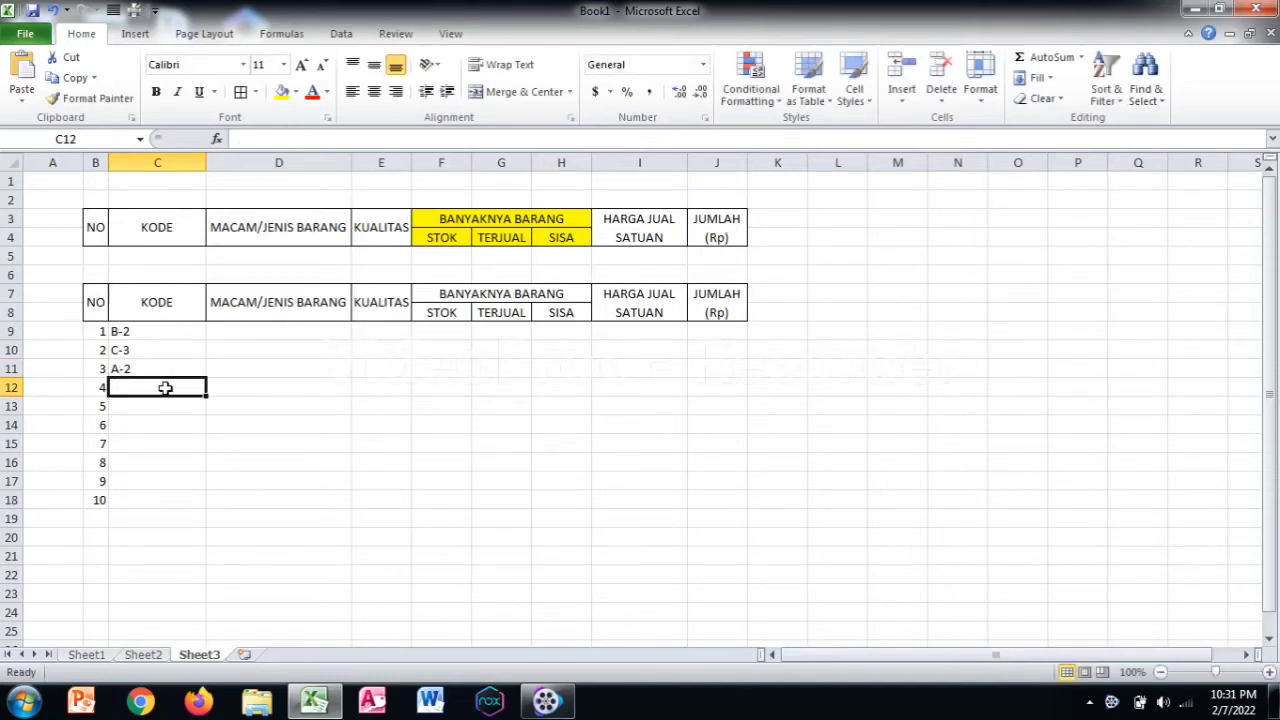
text(B-2)
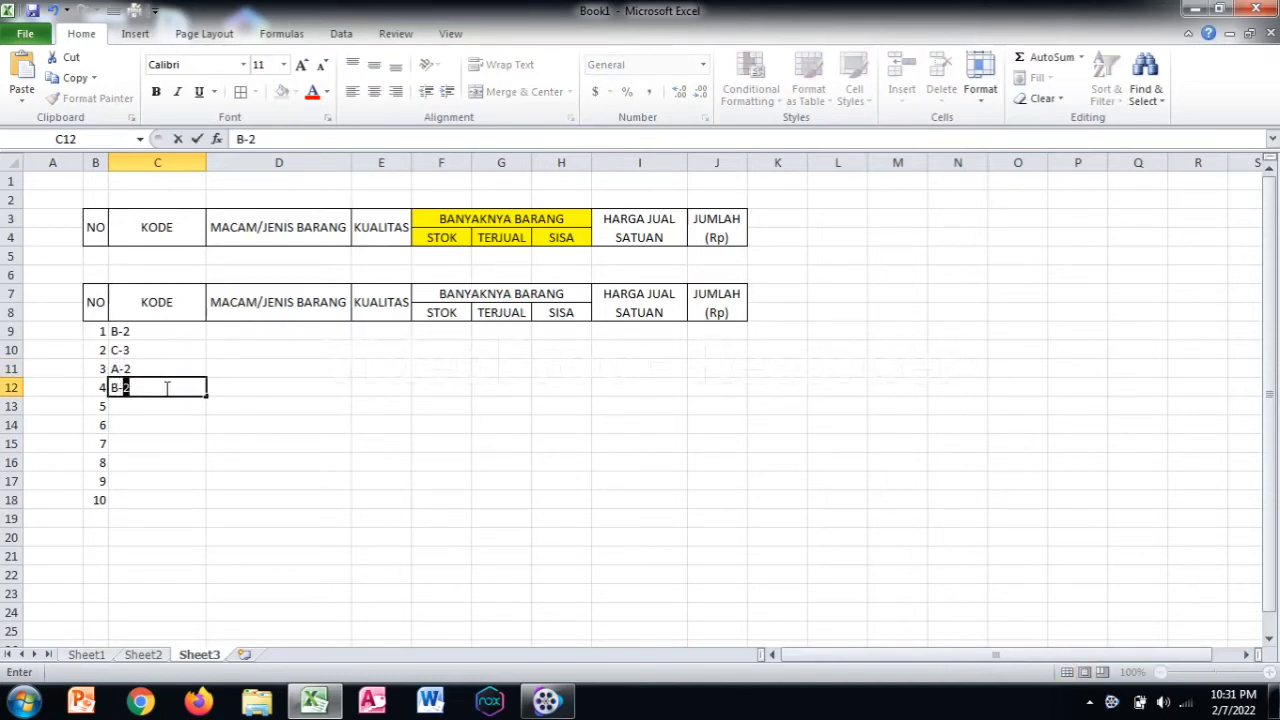
click(153, 418)
click(153, 405)
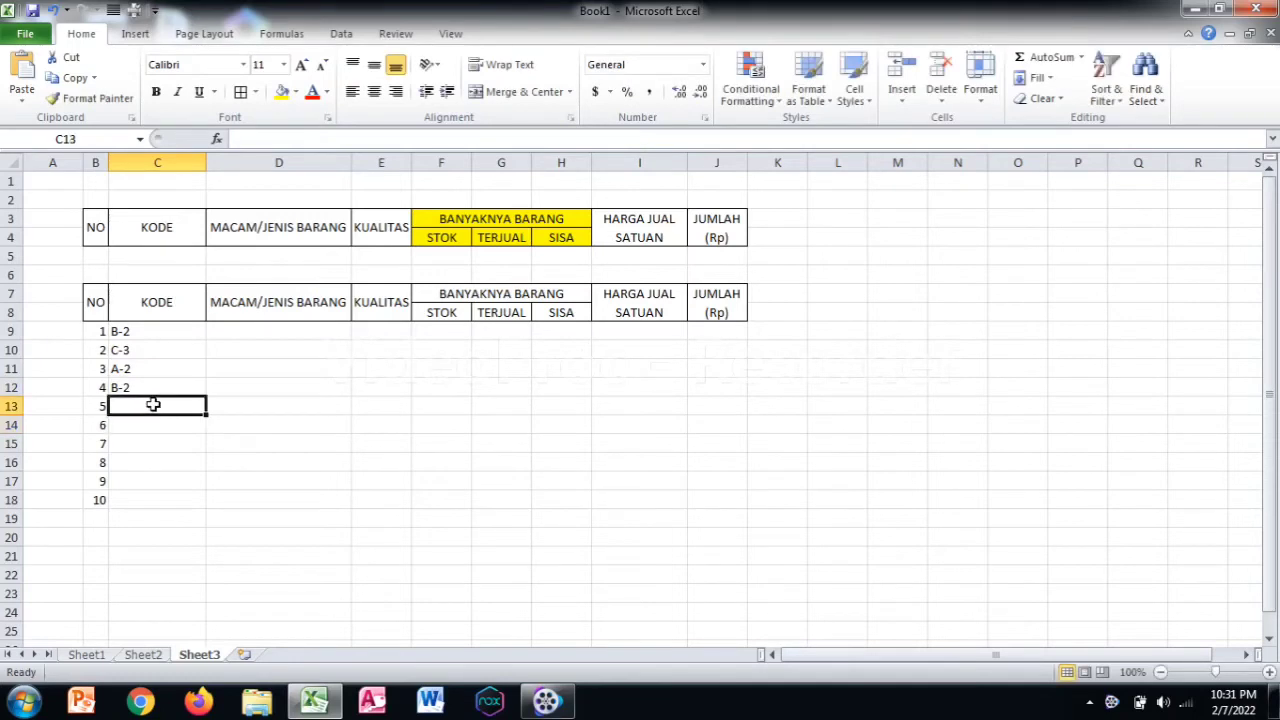
text(H-)
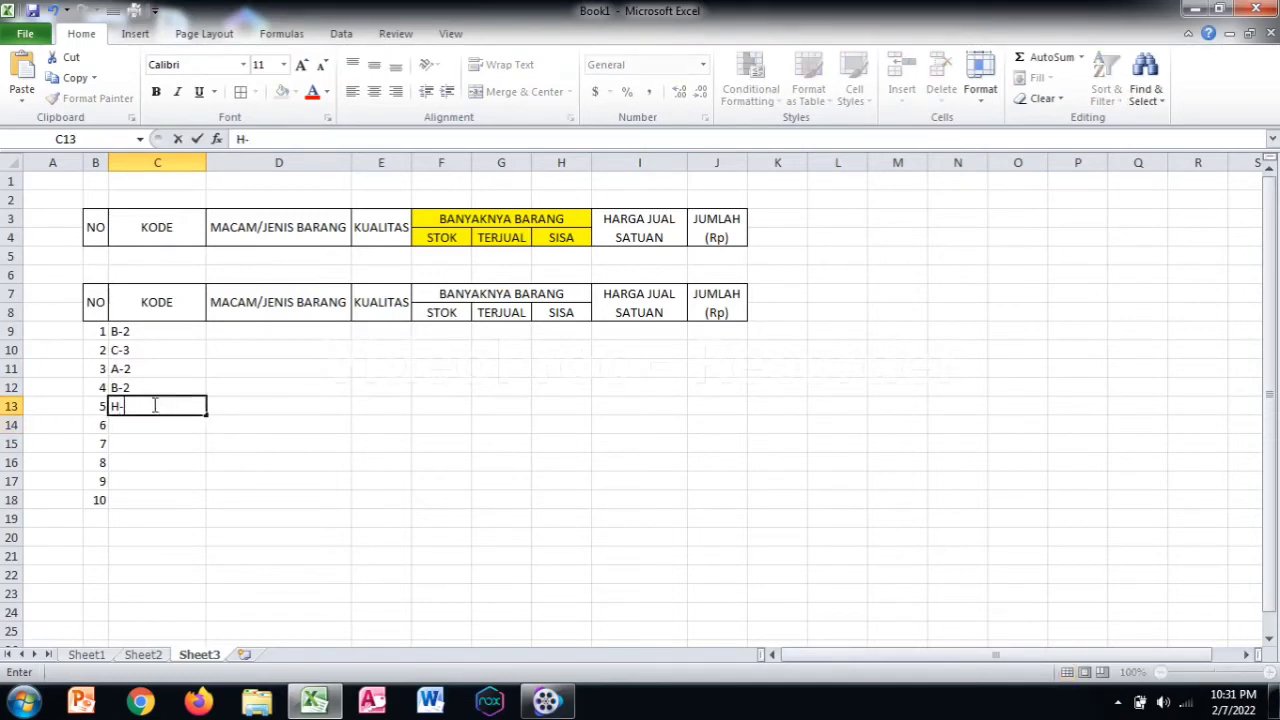
text(1)
click(161, 421)
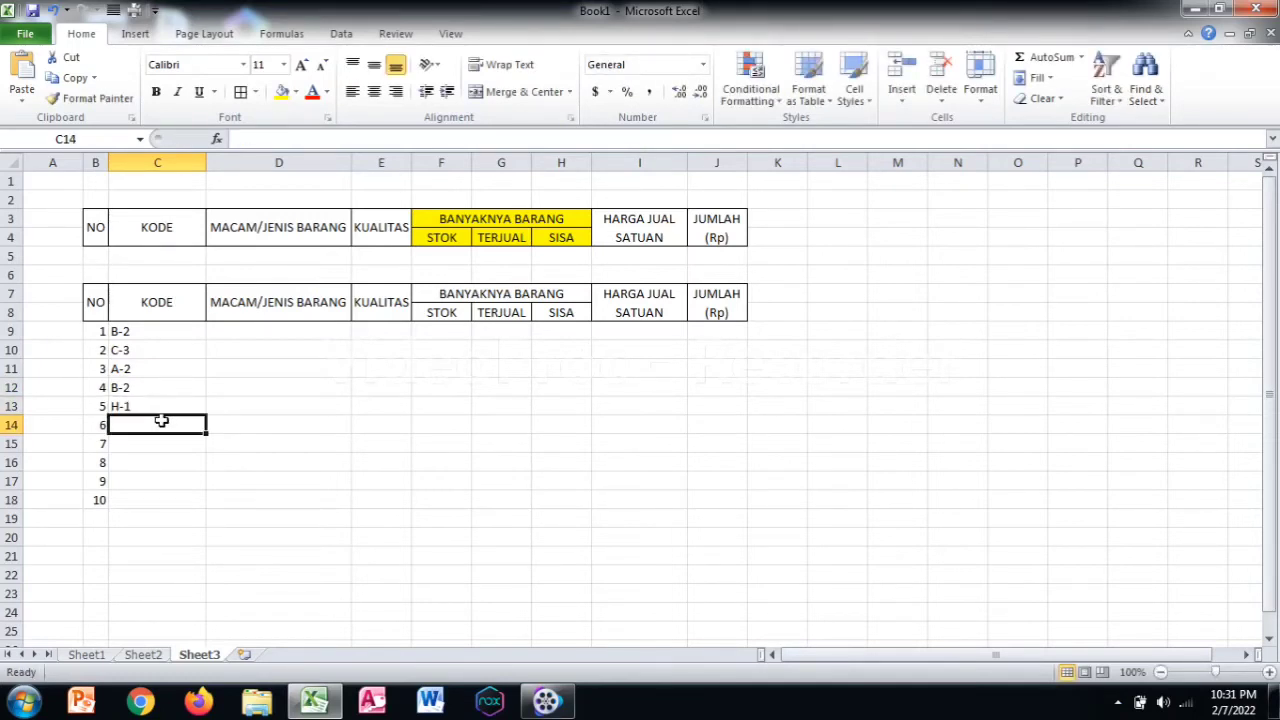
text(J-3)
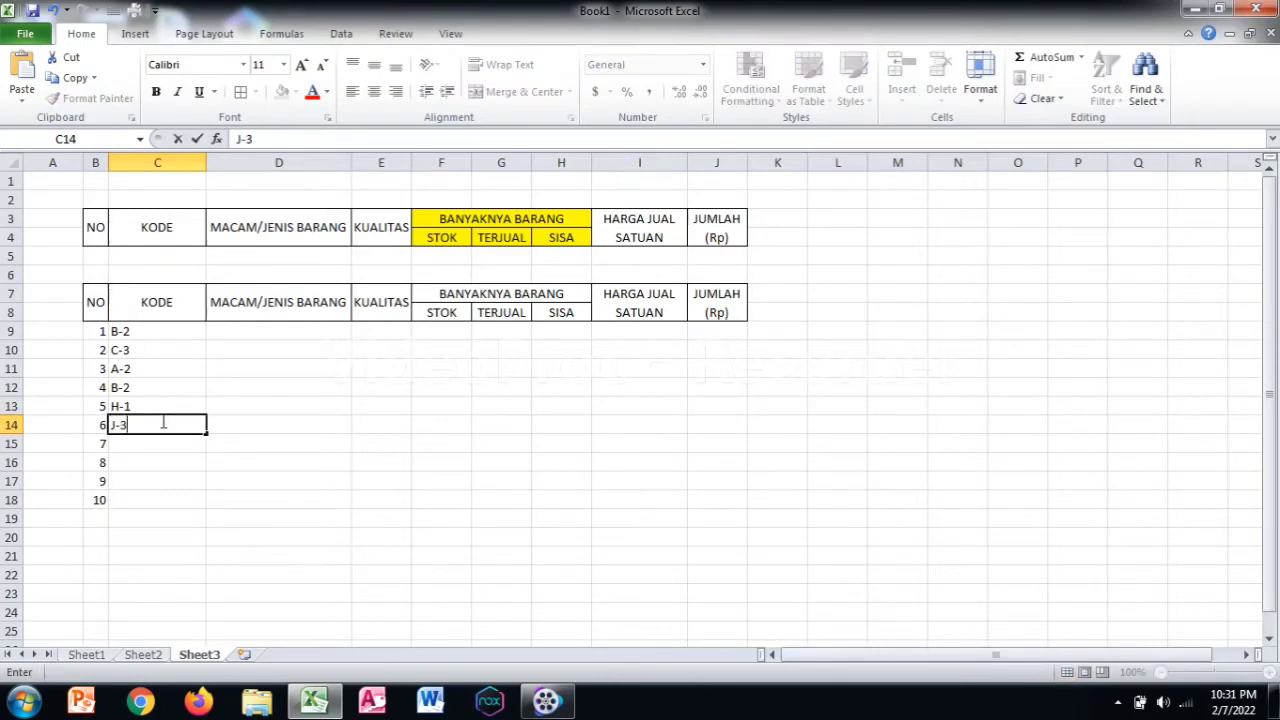
- Complete the KODE column by entering C-4, N-A, A-3 and S-4 in cells C15:C18
click(161, 441)
text(C-)
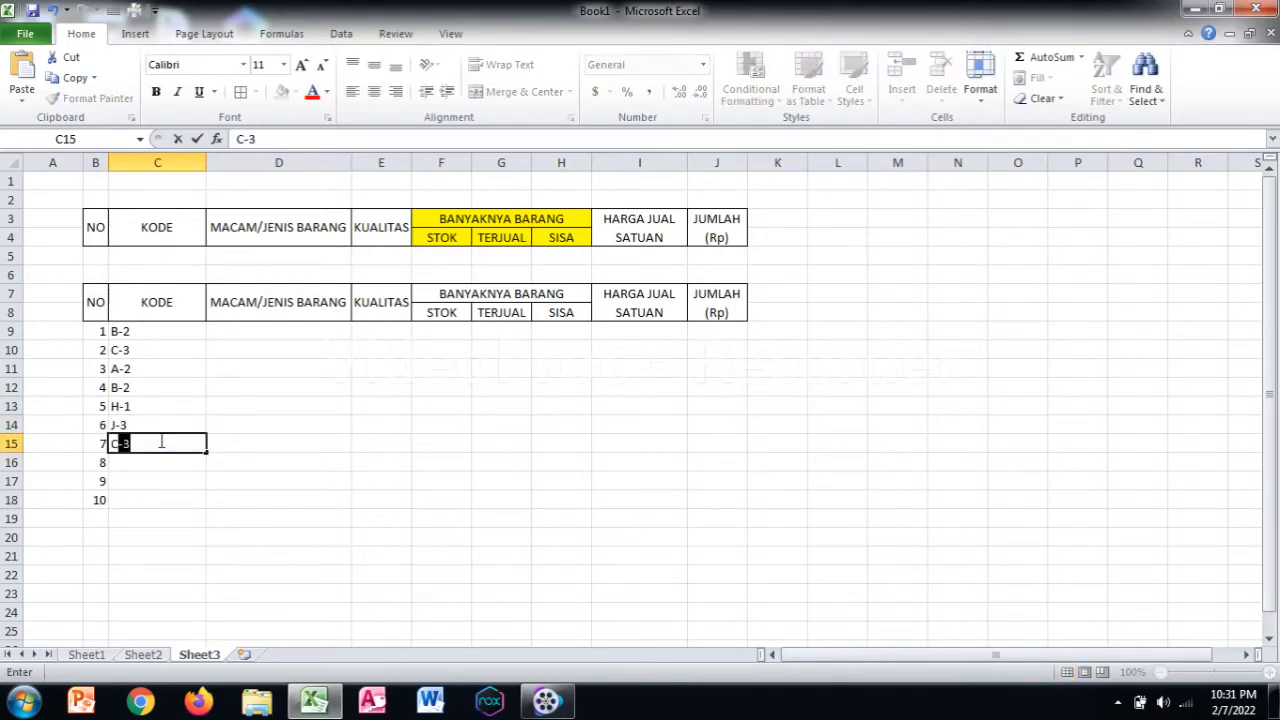
text(4)
click(149, 465)
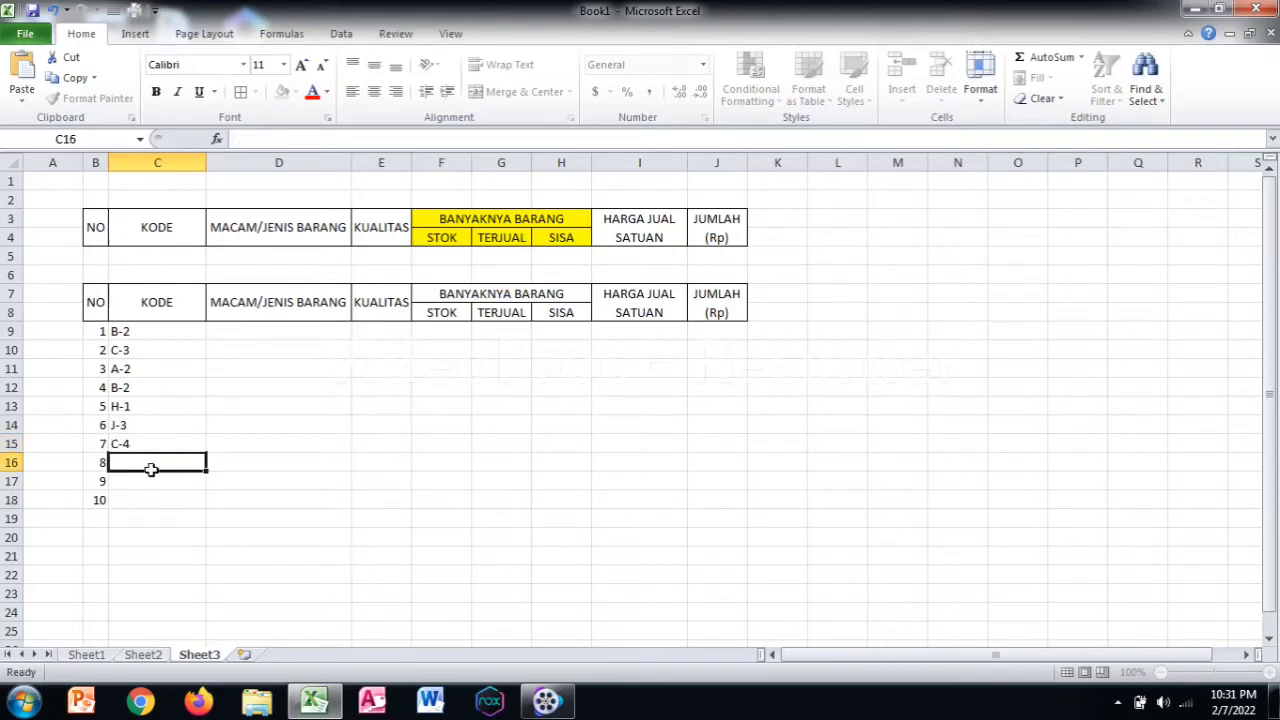
text(N-A)
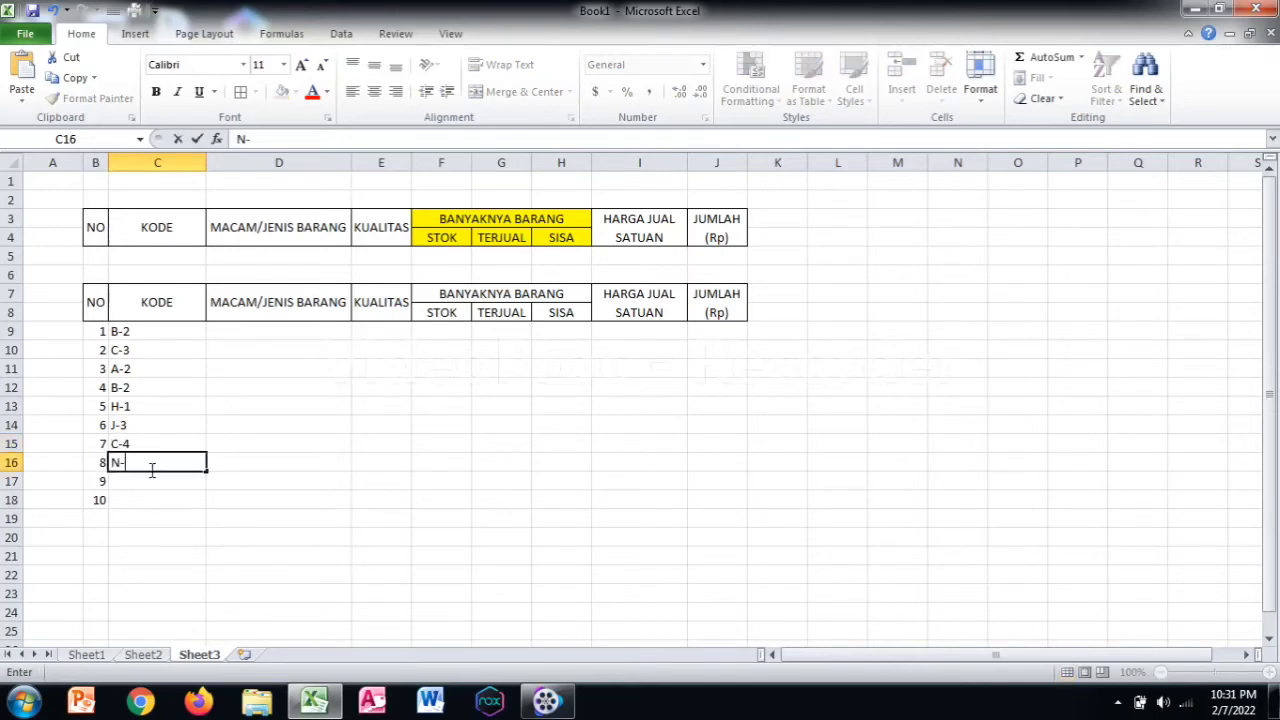
click(155, 483)
text(A)
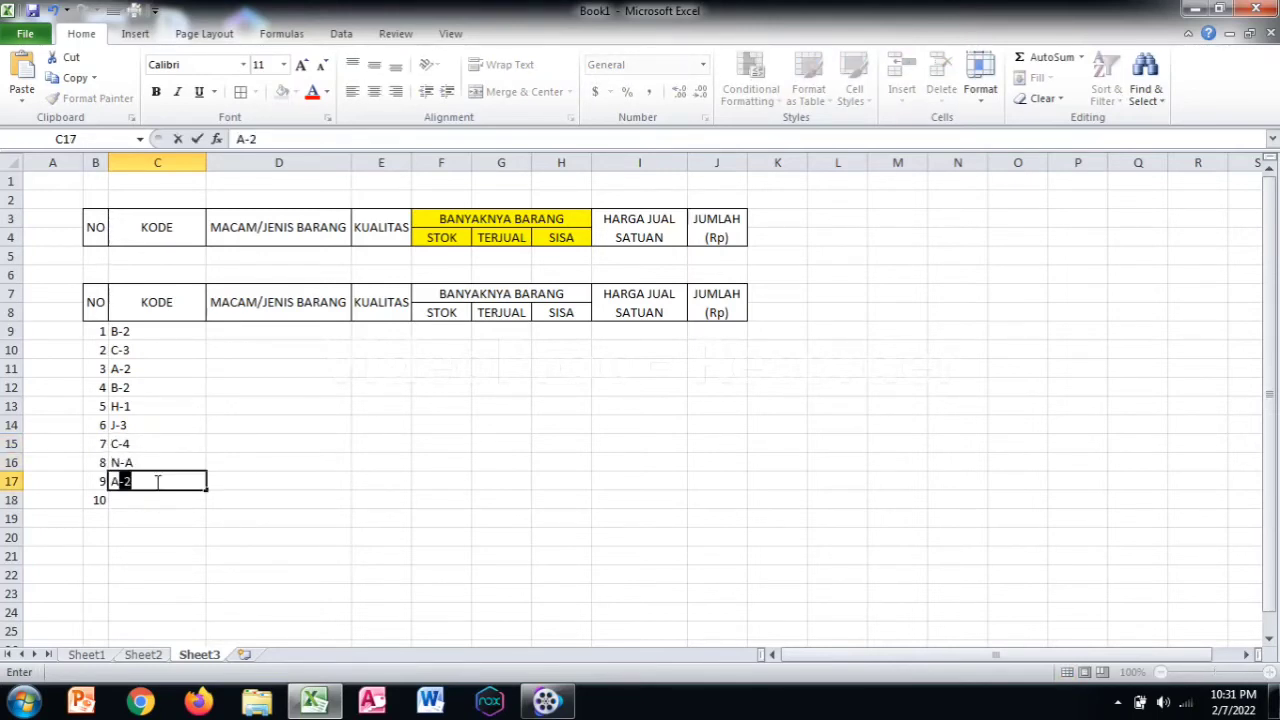
text(-3)
click(163, 496)
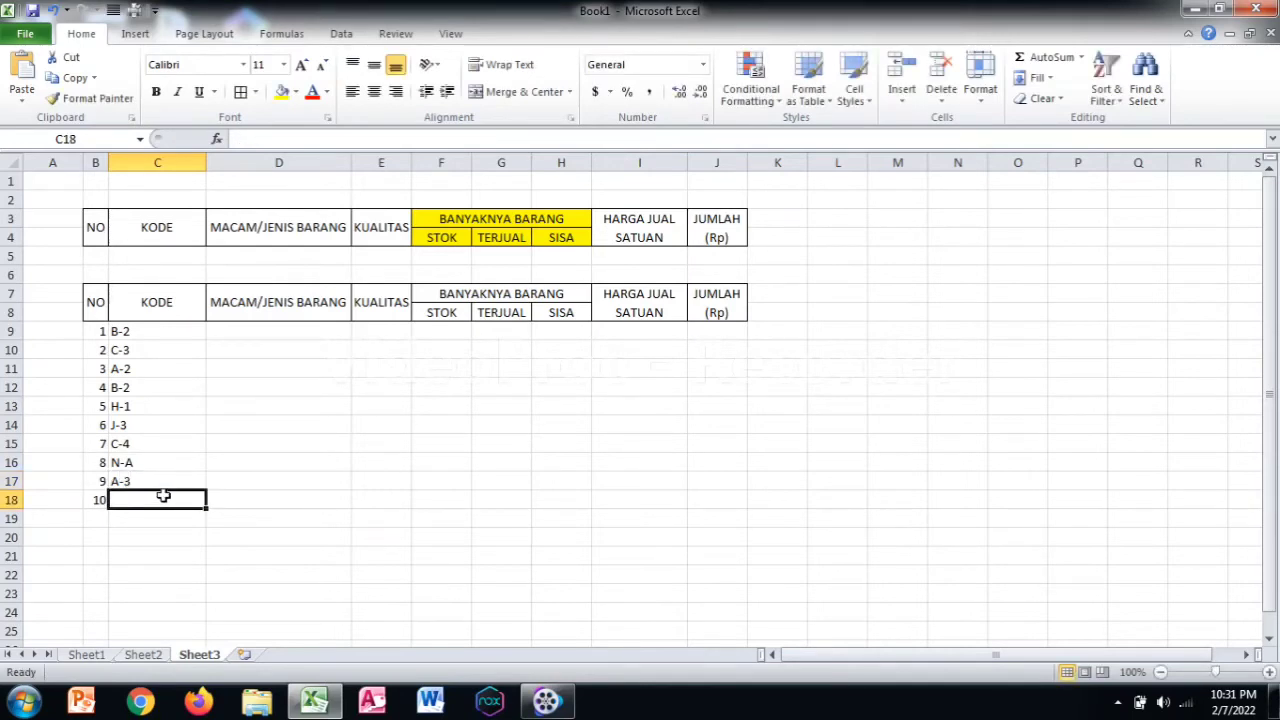
text(S-)
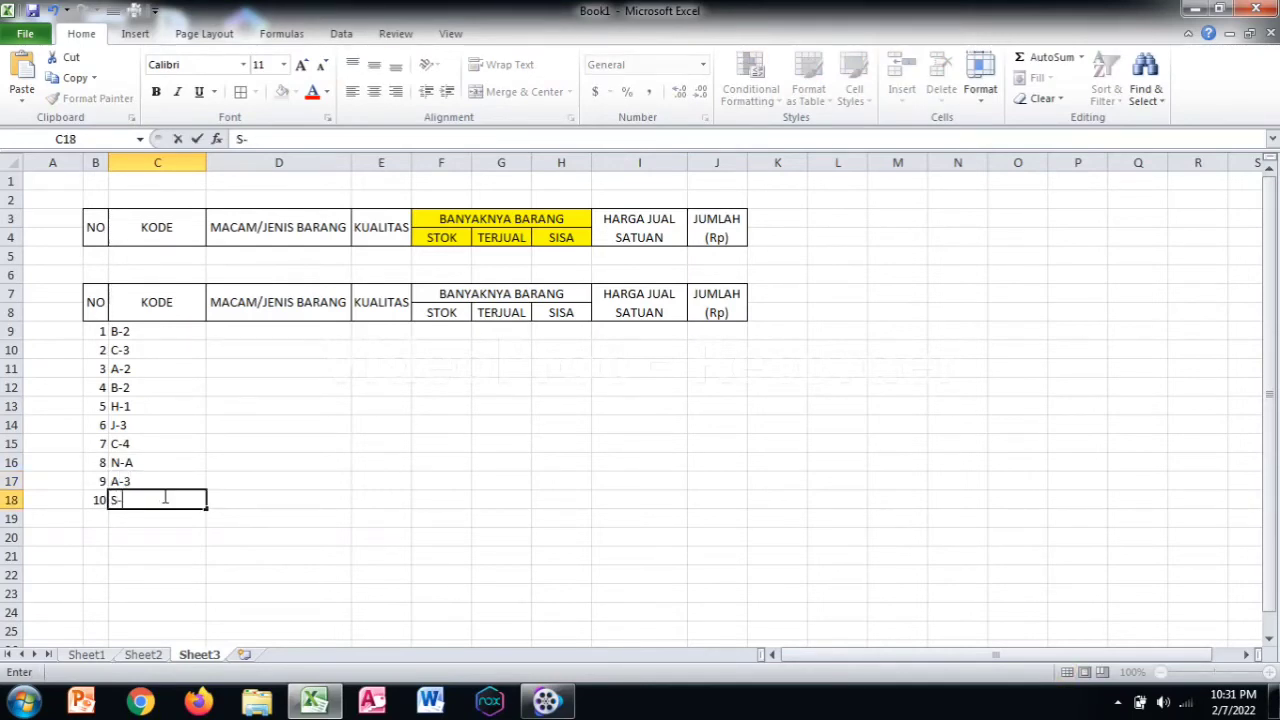
text(4)
- Enter the items BUKU TULIS in D9 and PENA in D10 under MACAM/JENIS BARANG
click(251, 335)
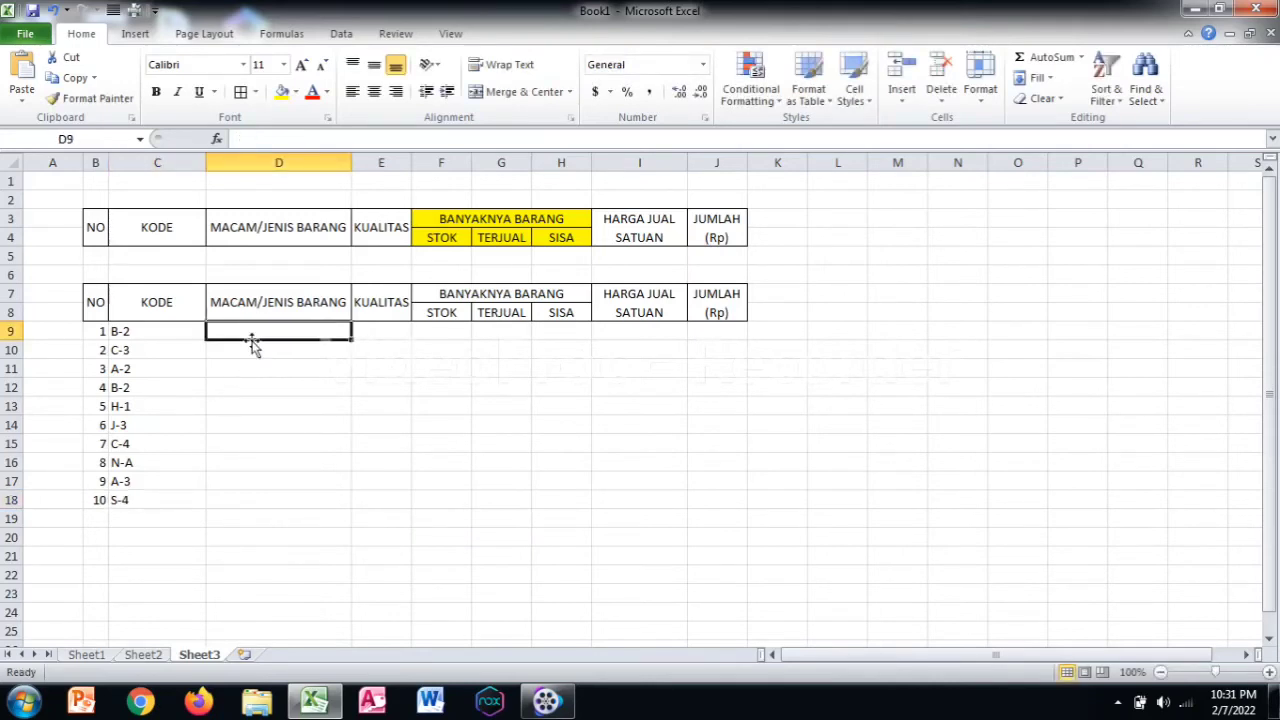
text(BUKU)
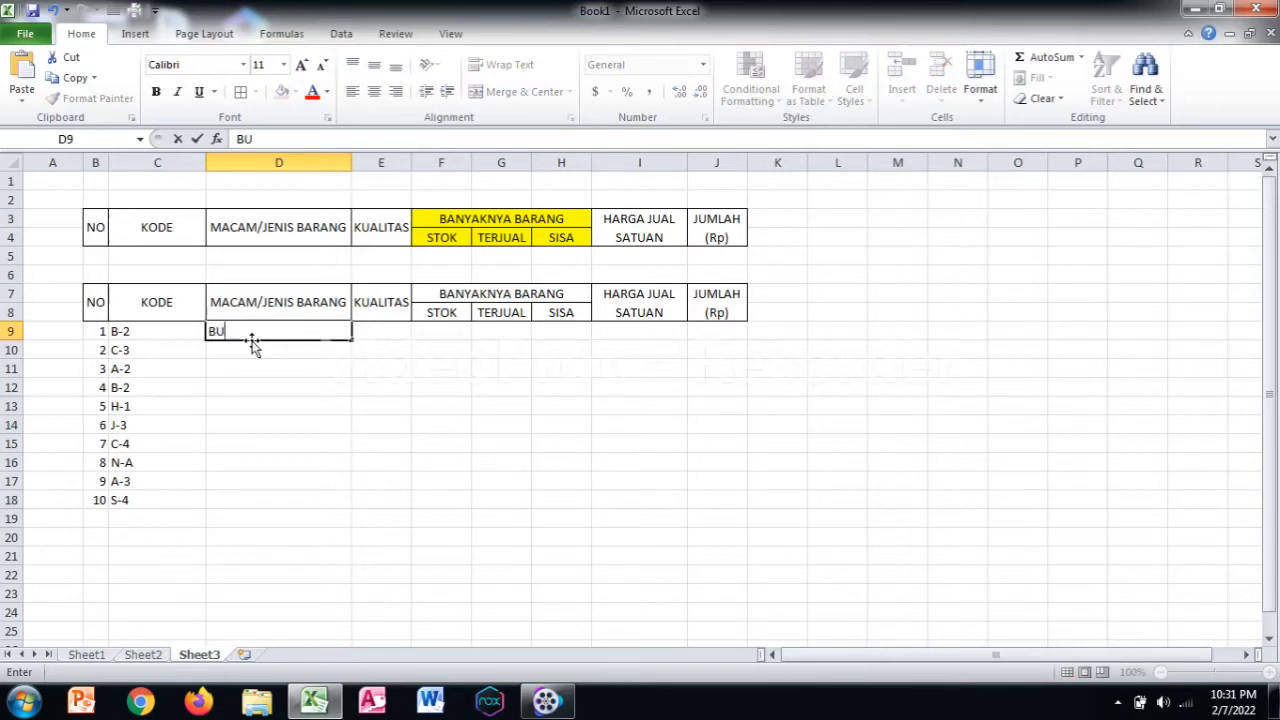
click(251, 404)
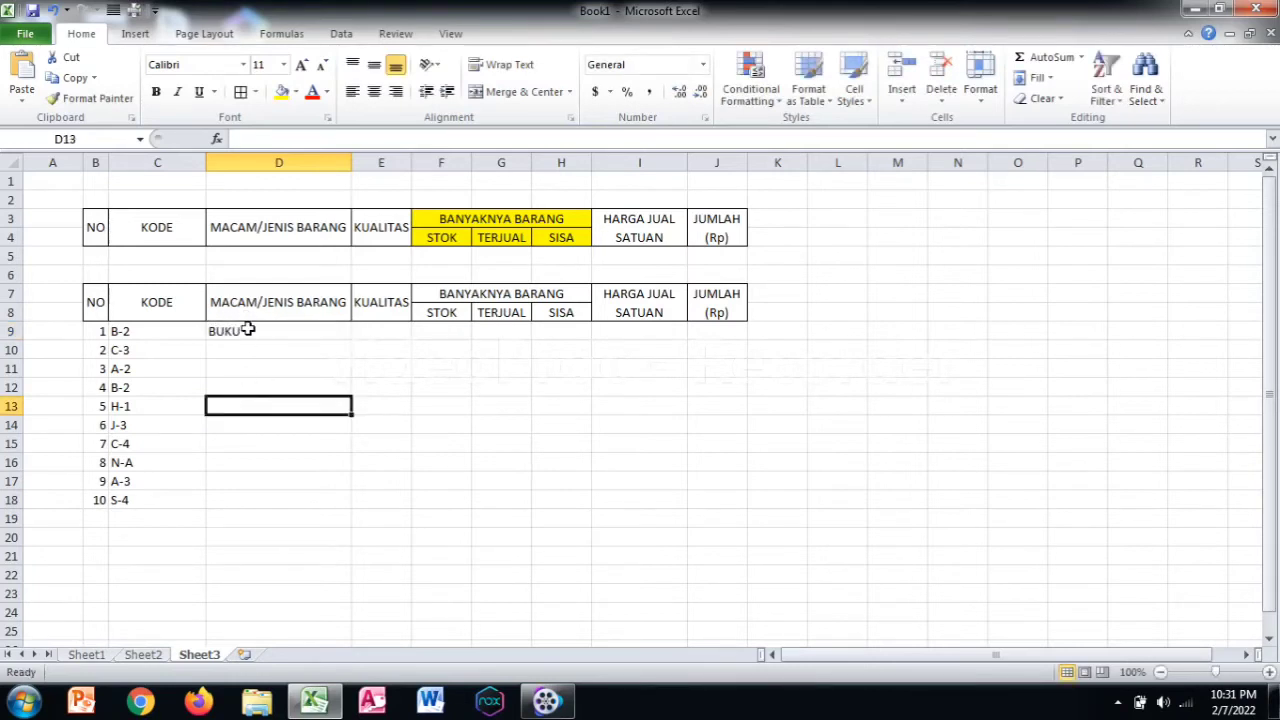
double_click(250, 331)
text(TULIS)
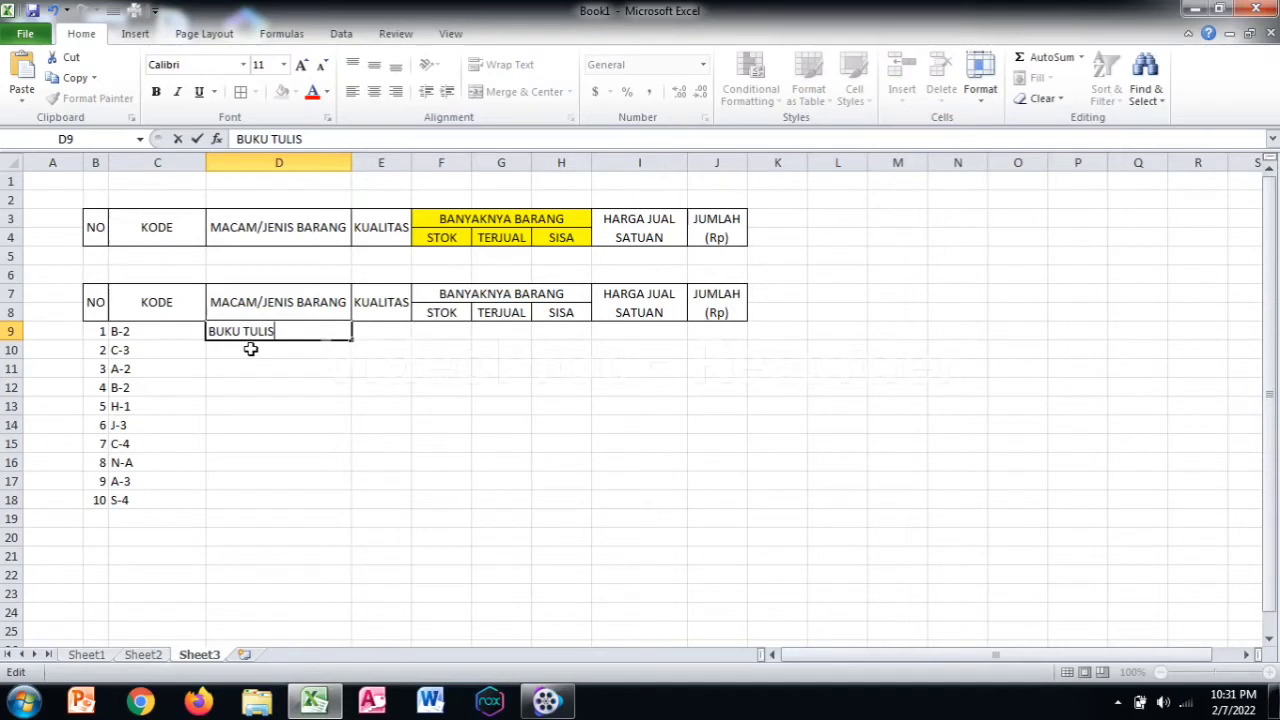
click(250, 349)
text(P)
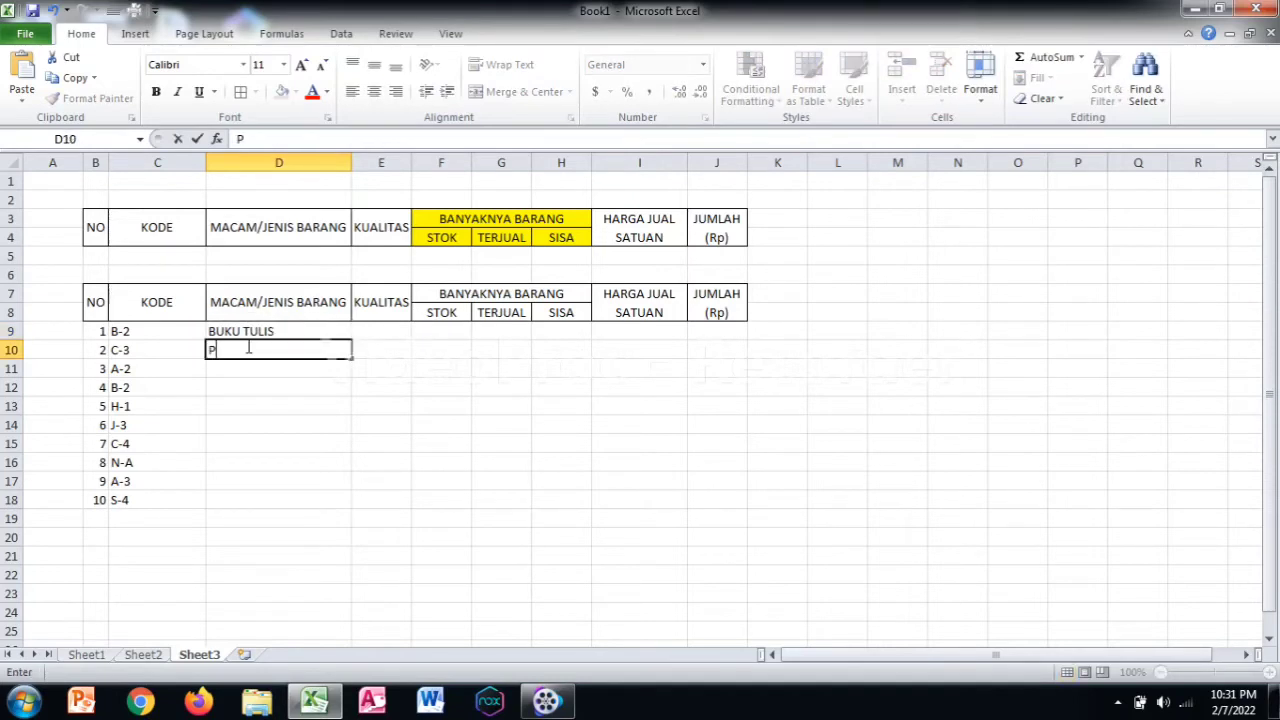
text(ENA)
- Enter SPIDOL in D11 and SERAGAM SEKOLAH in D12 of the MACAM/JENIS BARANG column
click(247, 369)
text(SP)
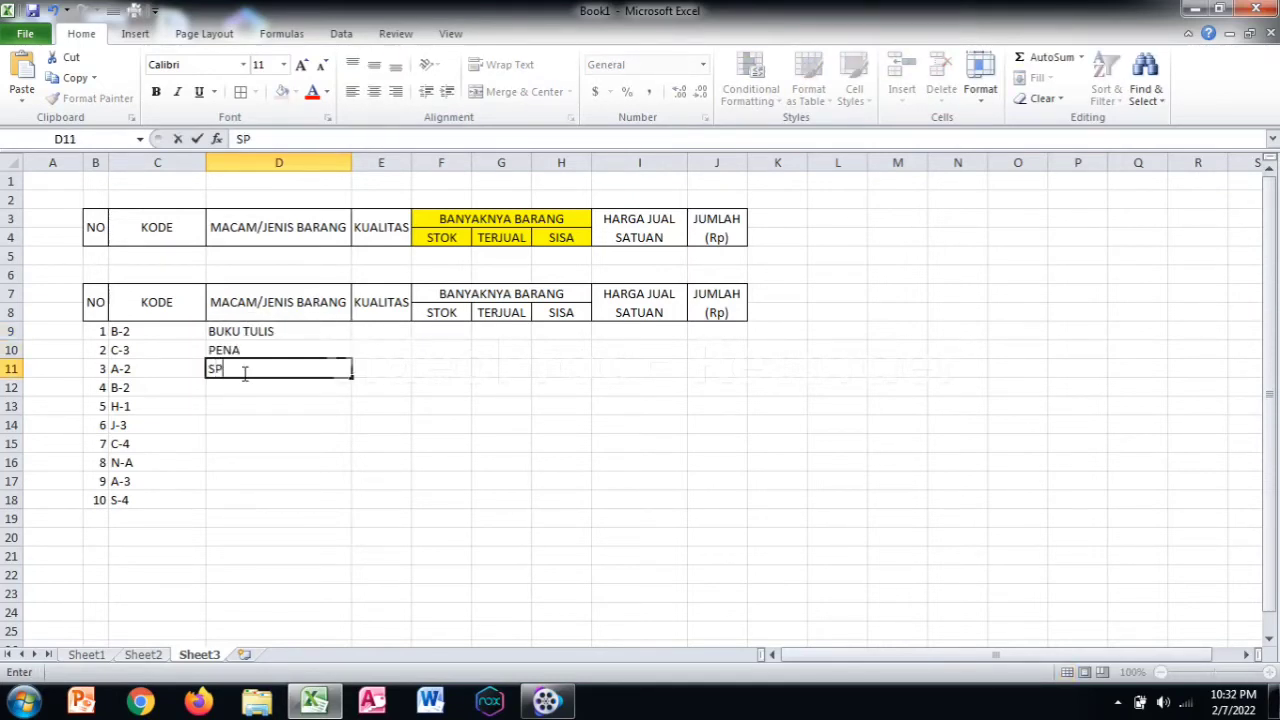
text(IDOL)
click(235, 390)
text(SERA)
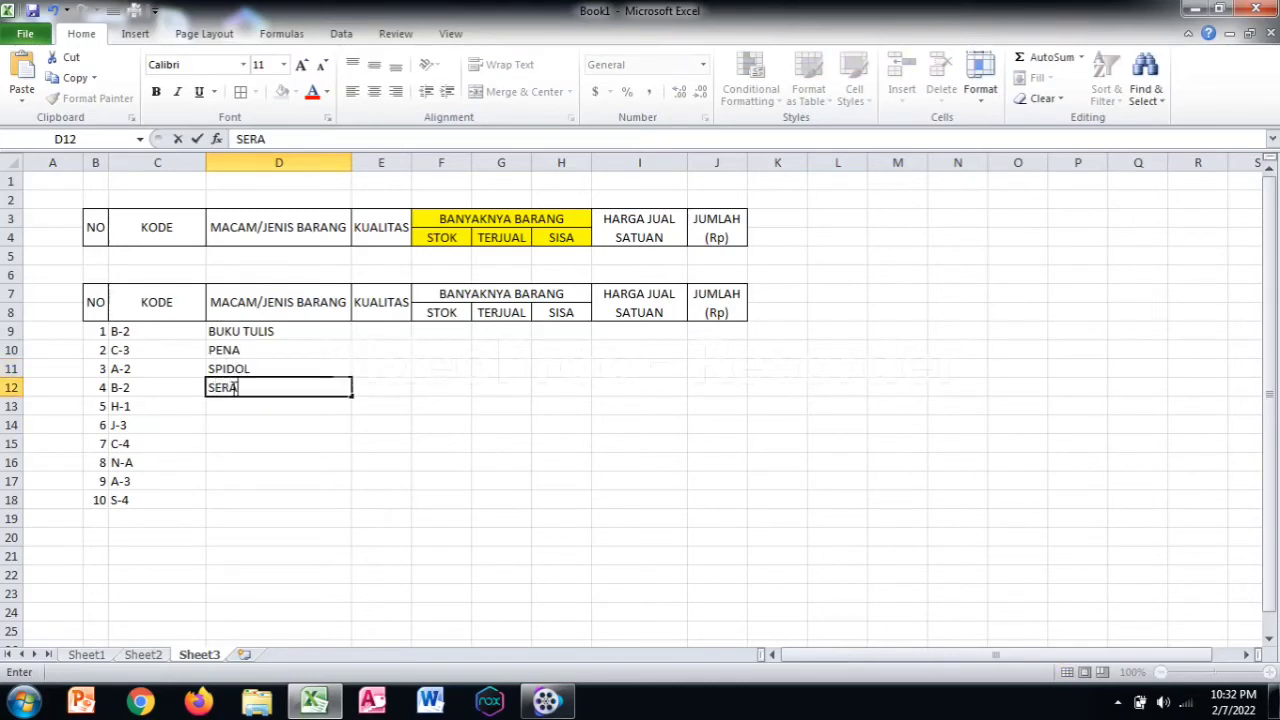
text(GAM SE)
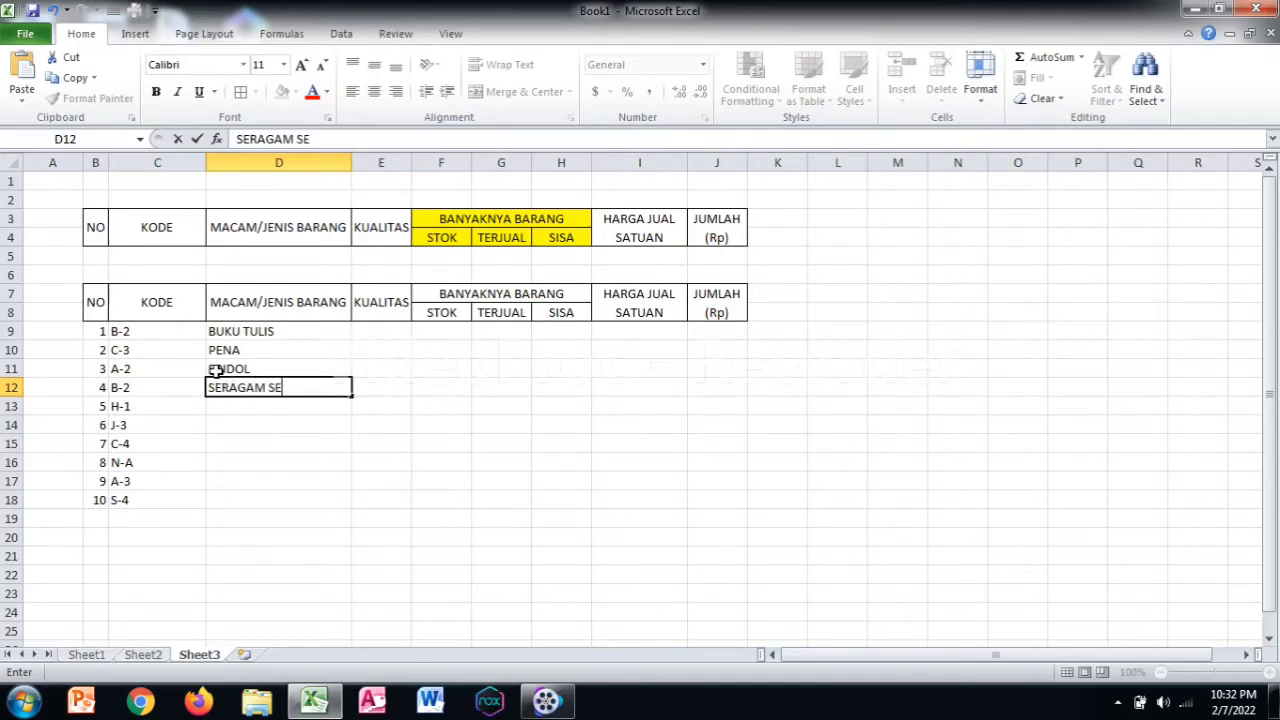
text(KOLAH)
- Enter TAS in D13 and SEPATU in D14 of the MACAM/JENIS BARANG column
click(301, 404)
text(T)
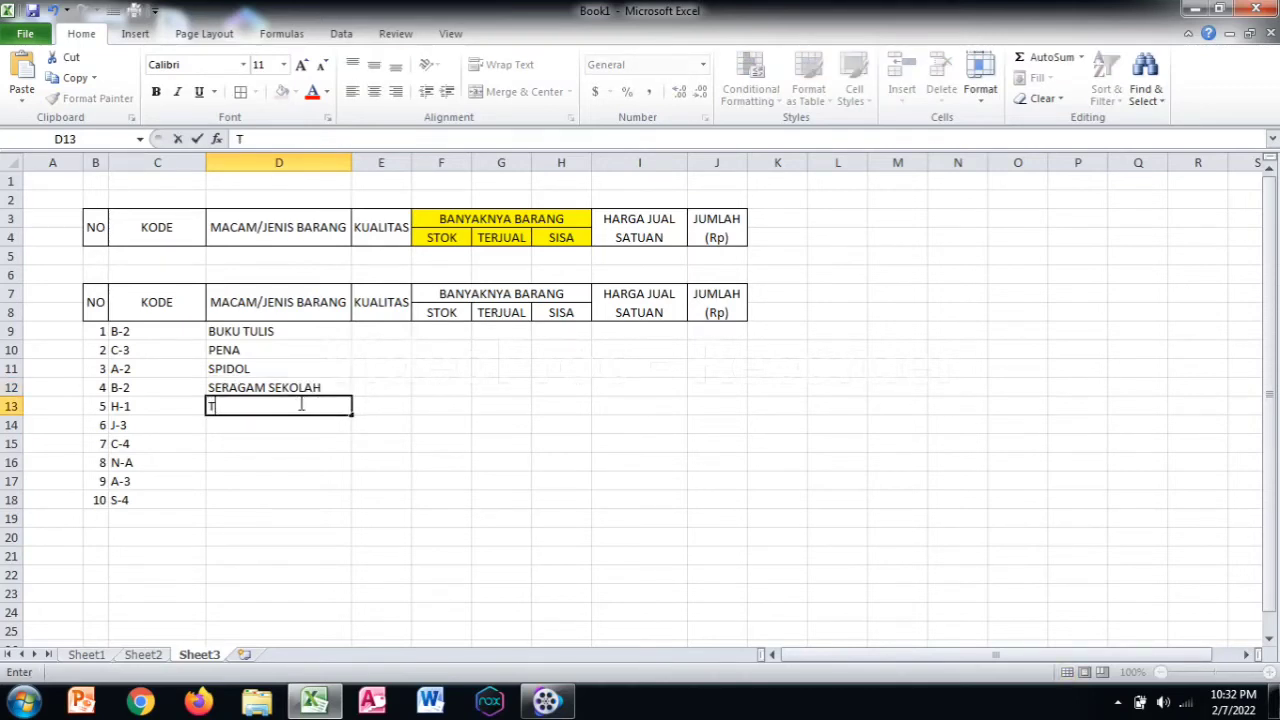
text(AS)
click(270, 422)
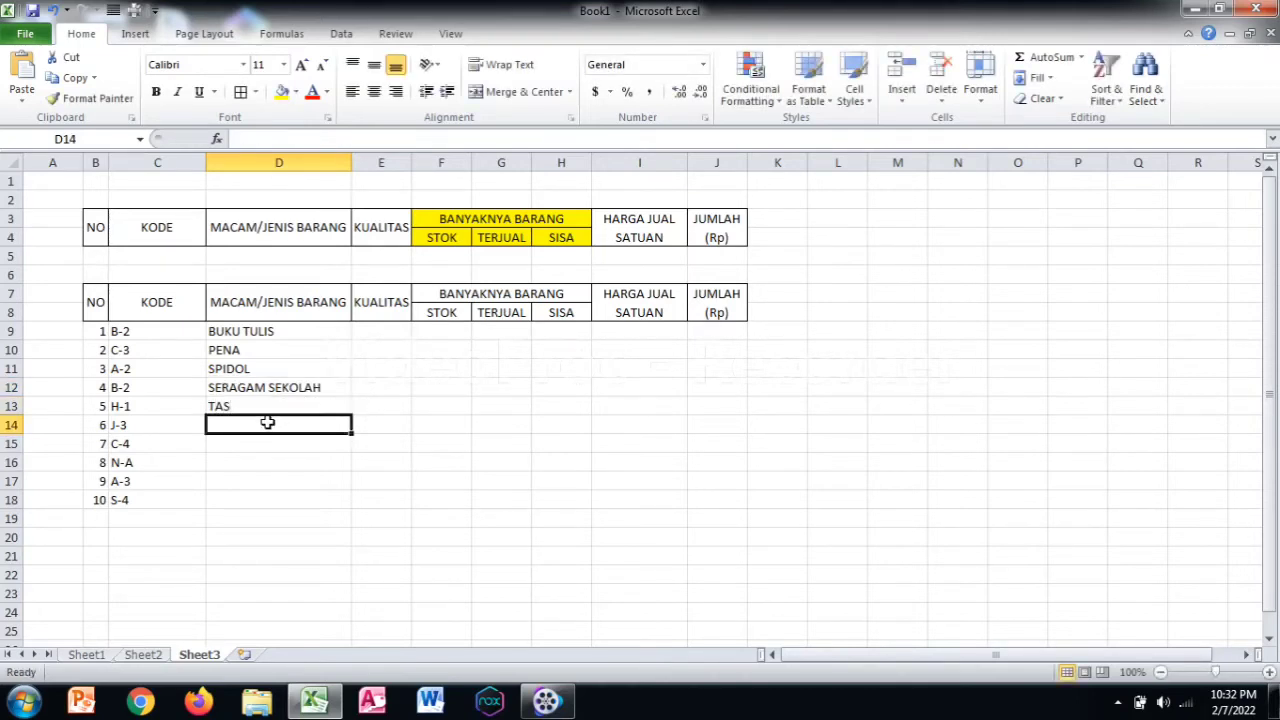
text(SEP)
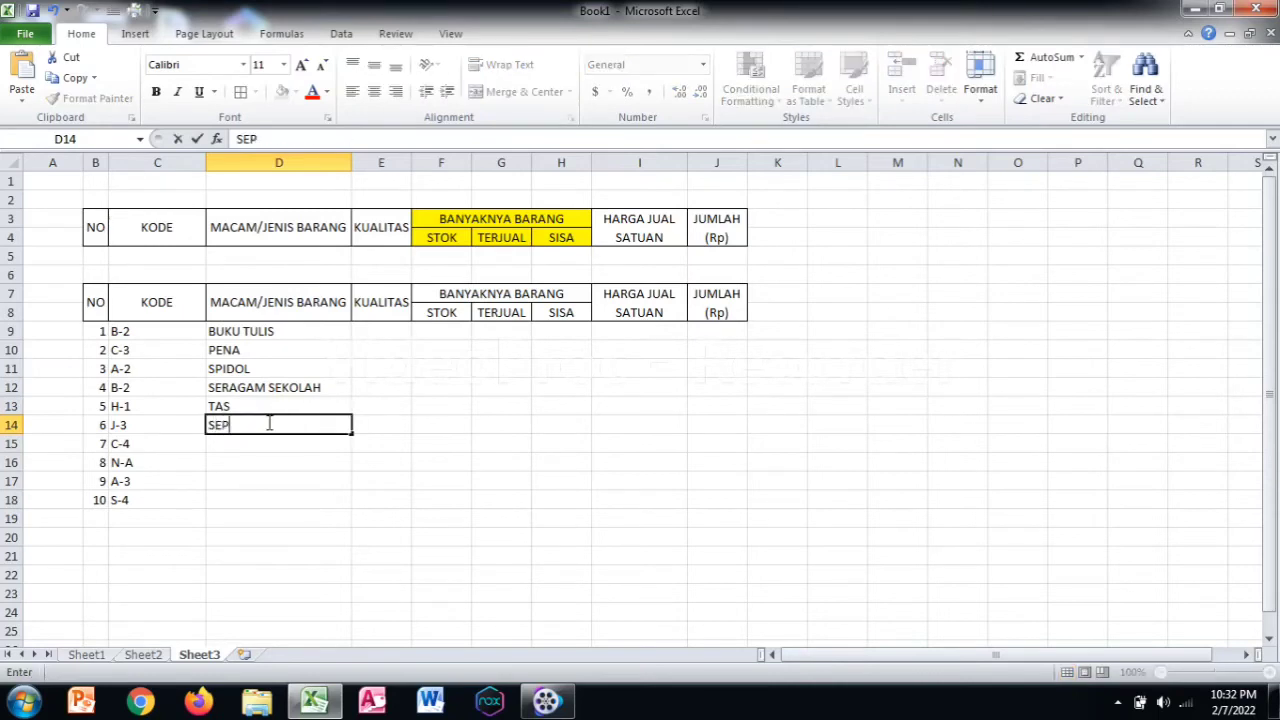
text(ATU)
- Enter TIPE X in D15 and KAOS PRAMUKA in D16 of the MACAM/JENIS BARANG column
click(266, 440)
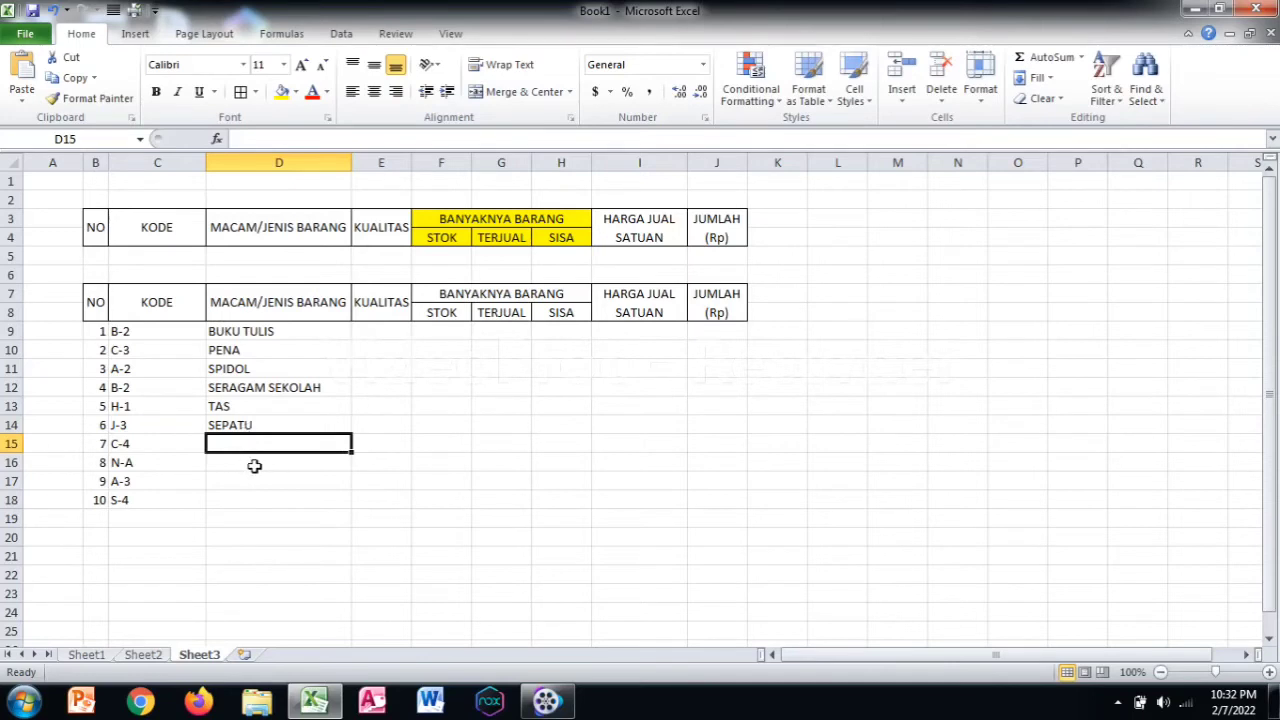
text(T)
key(BackSpace)
text(TI)
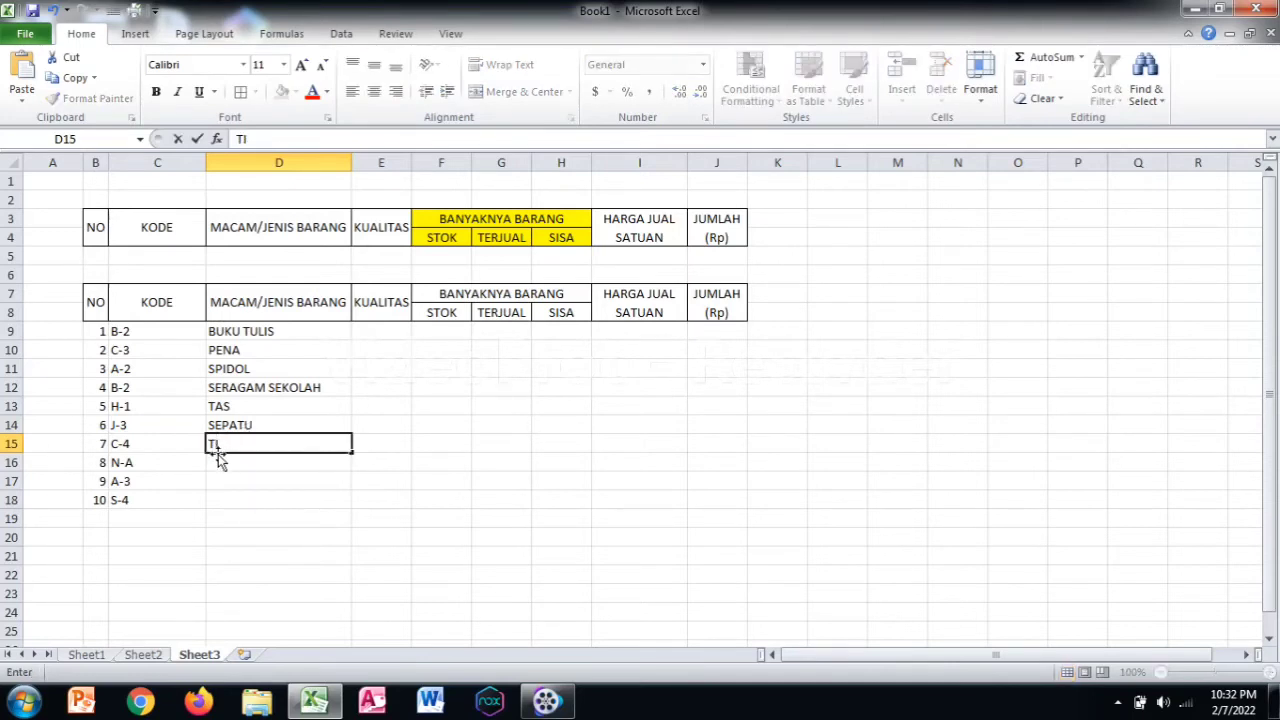
text(PE X)
key(Return)
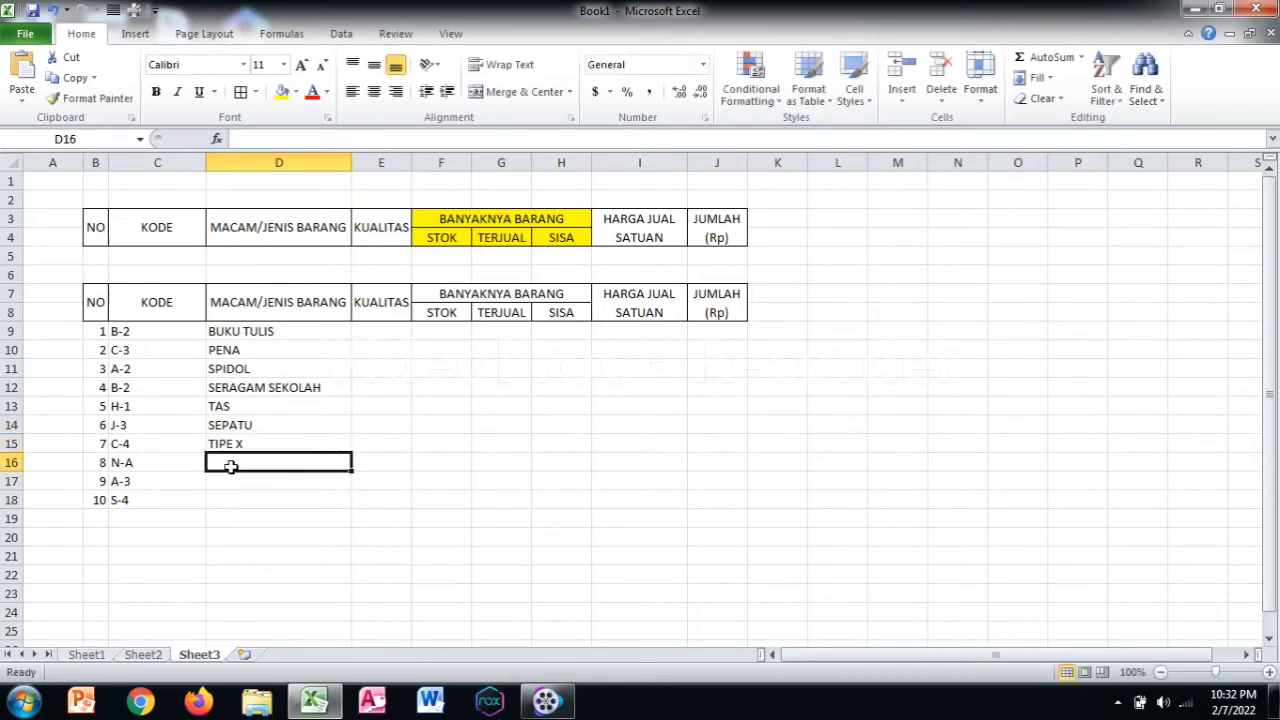
text(K)
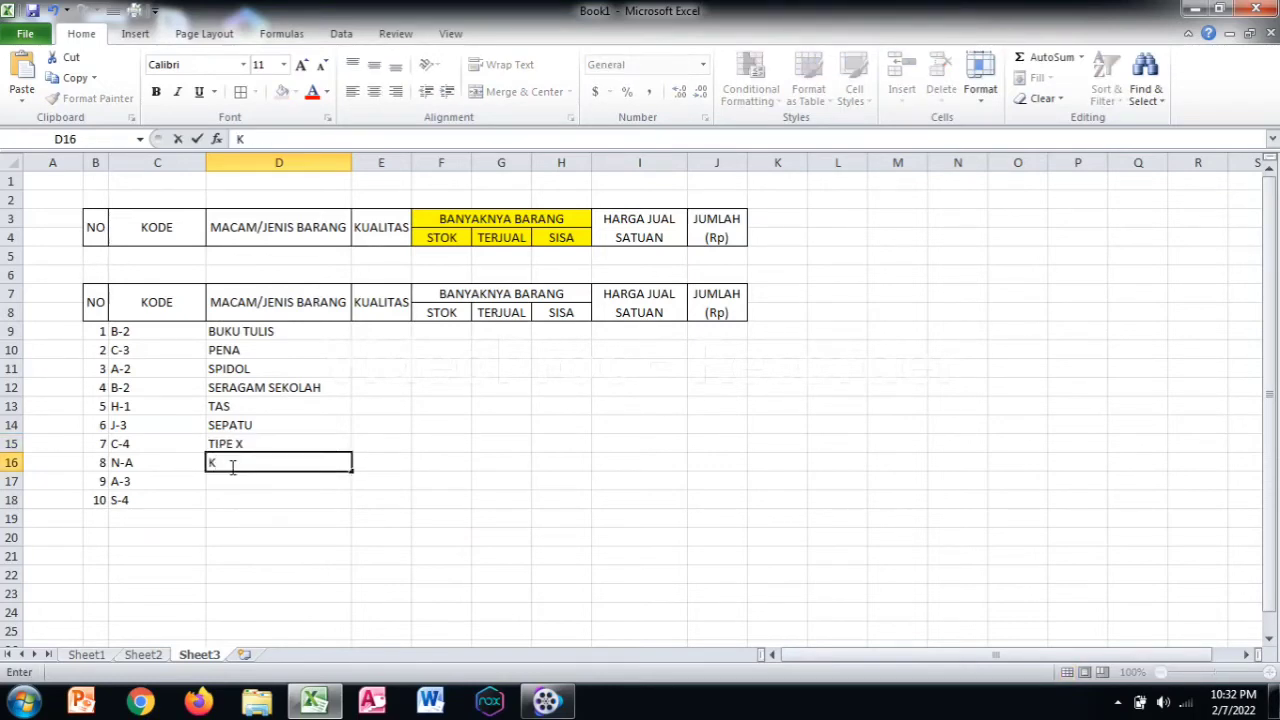
text(AOS PRAMUKA)
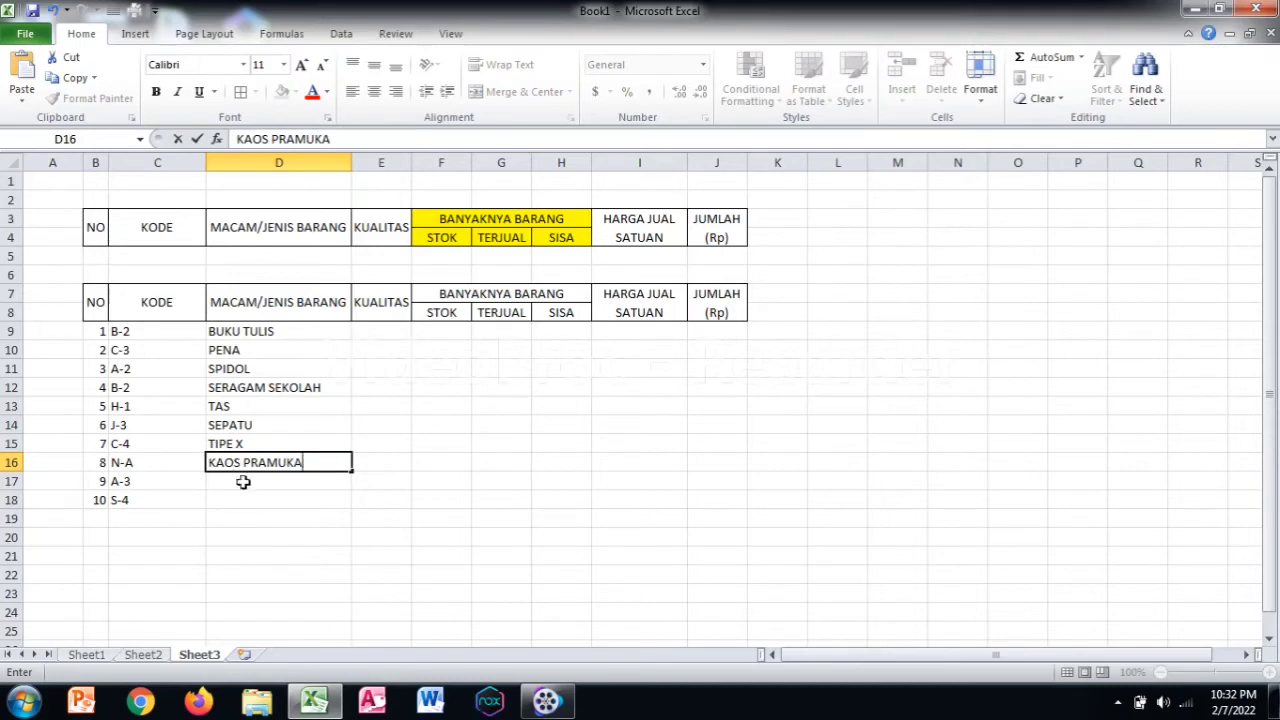
key(Return)
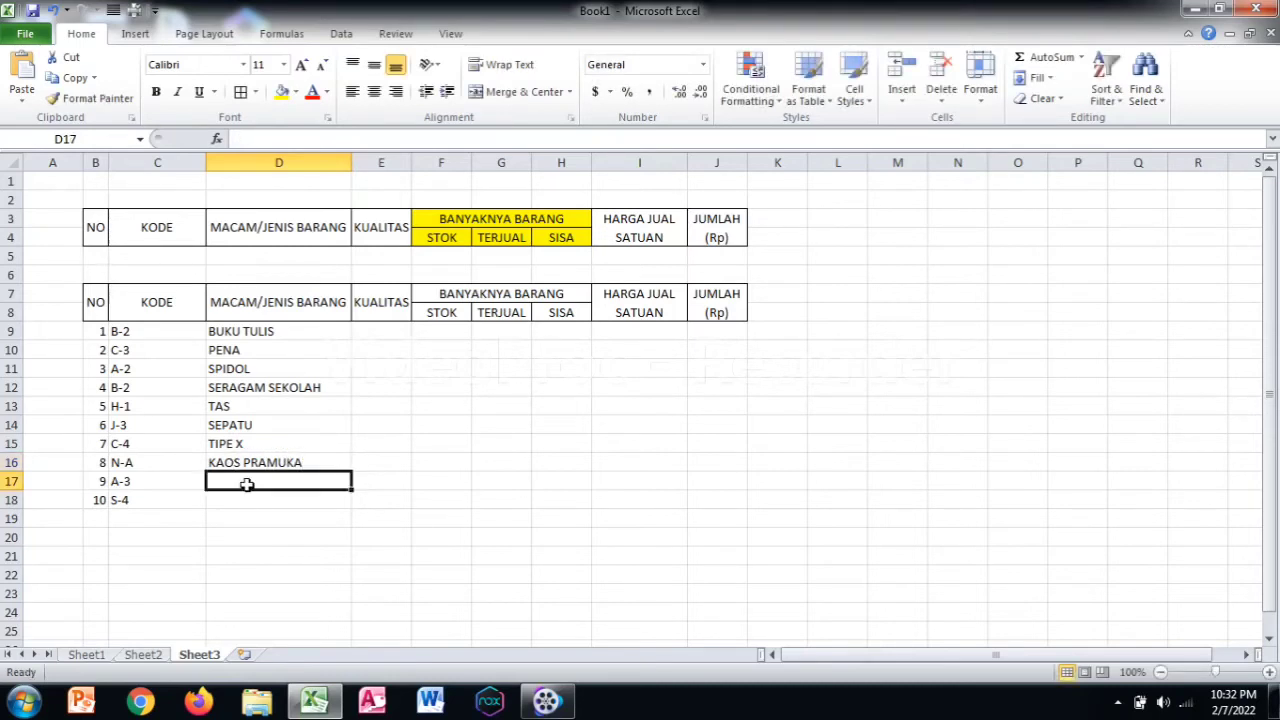
- Enter JAM DINDING in D17 and MEJA in D18 of the MACAM/JENIS BARANG column
text(JAM D)
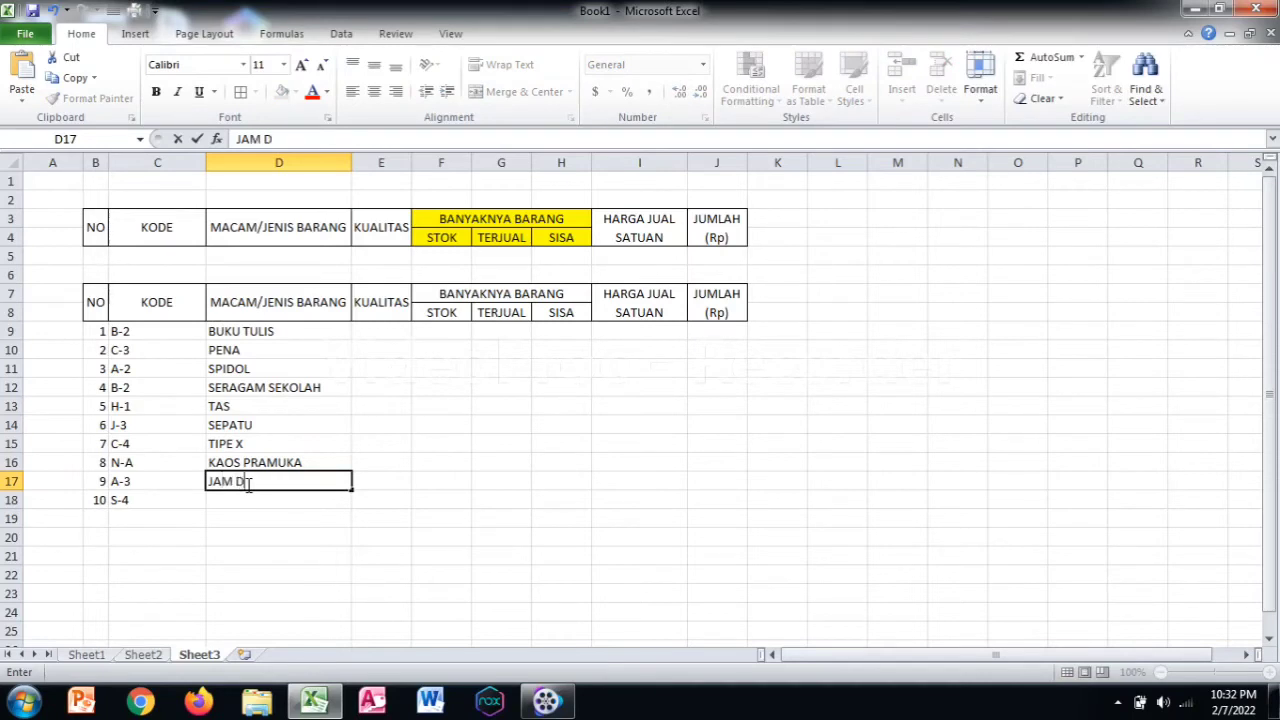
text(INDING)
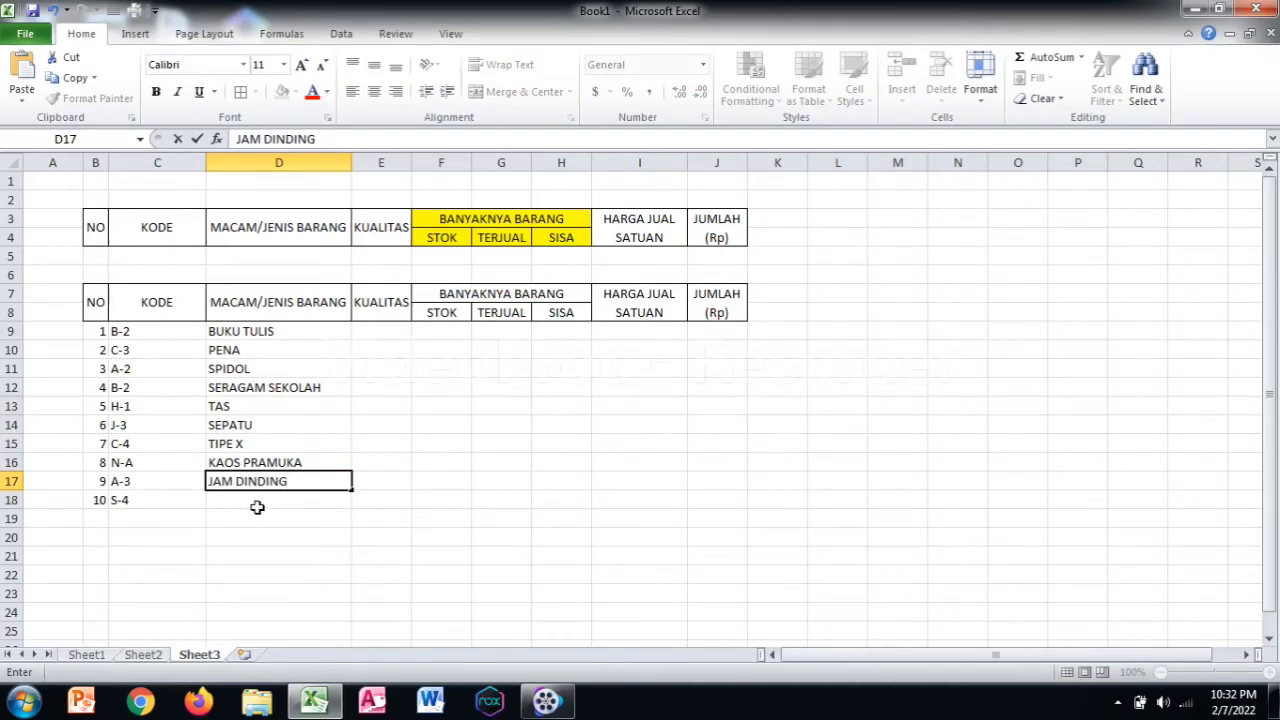
click(254, 500)
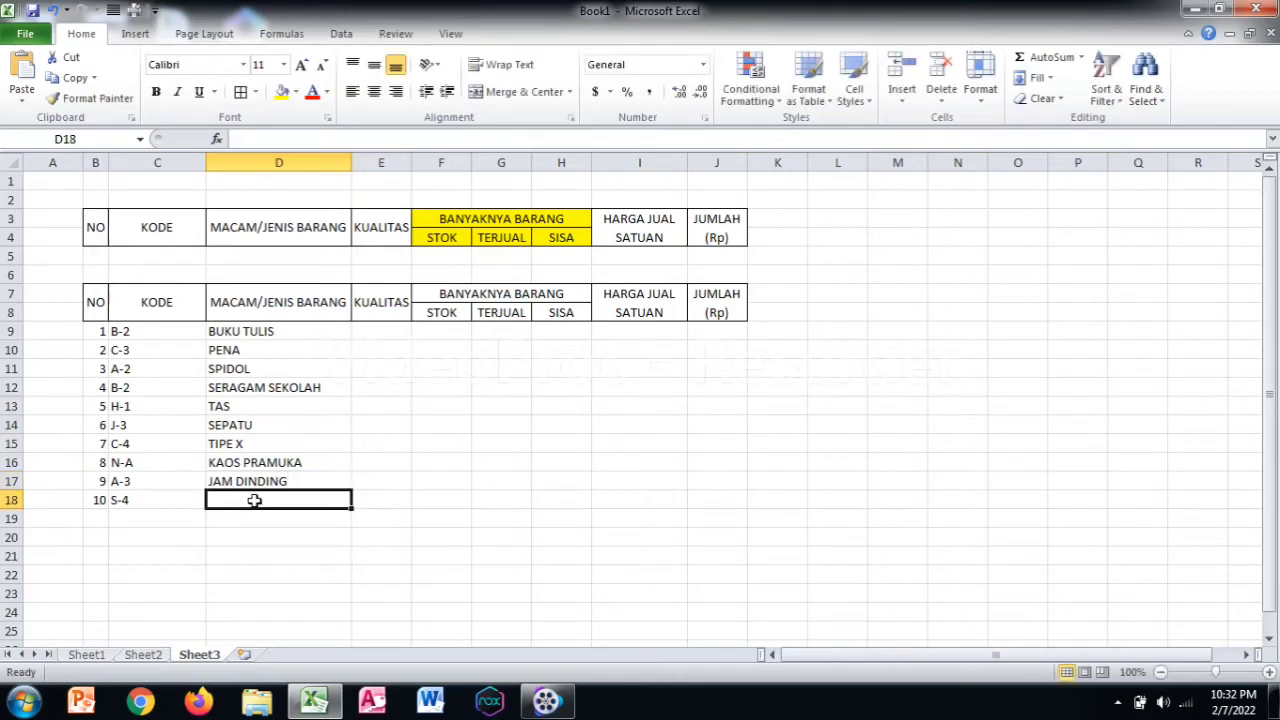
text(MEJ)
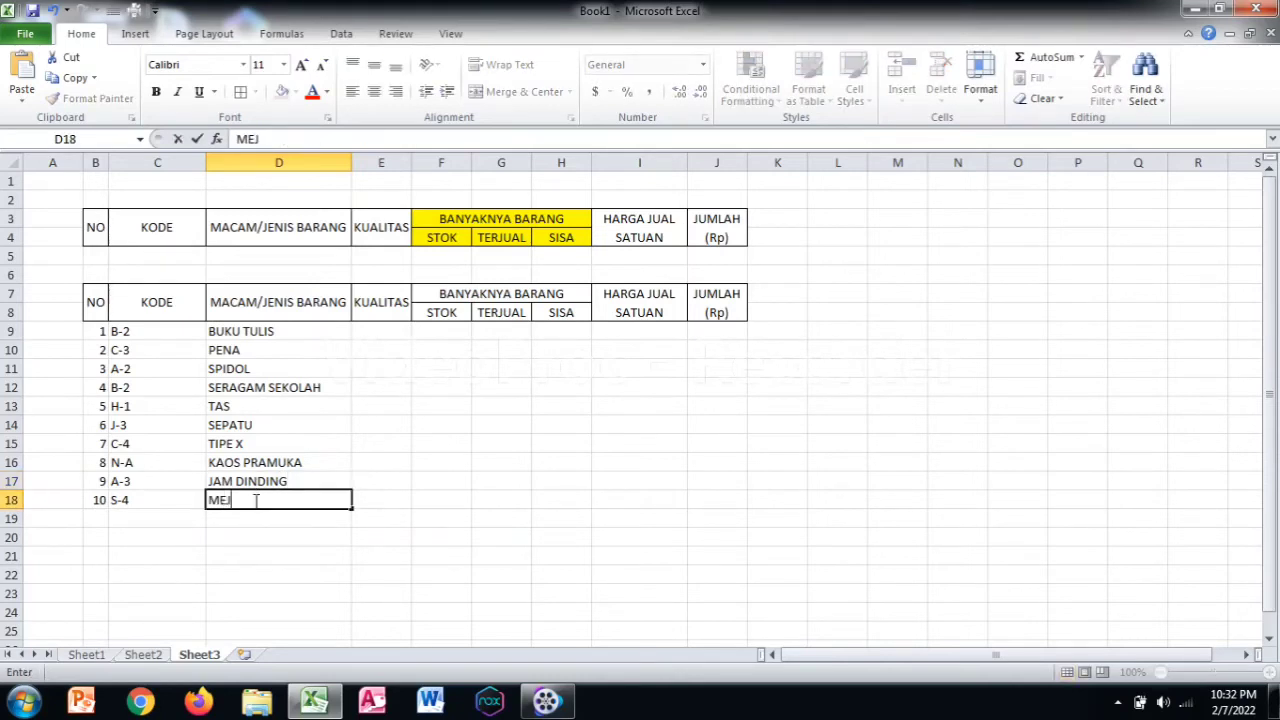
text(A)
click(318, 574)
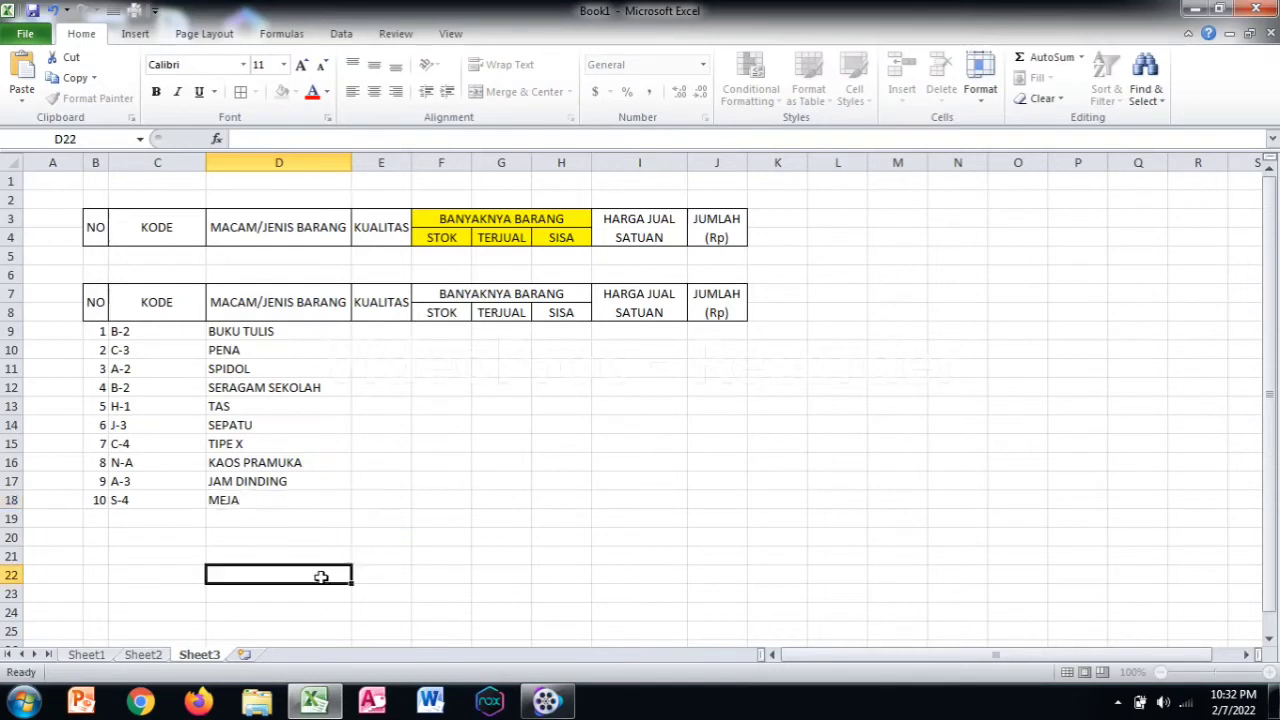
- Enter BEST QUALITY in E9 under KUALITAS for BUKU TULIS
click(363, 339)
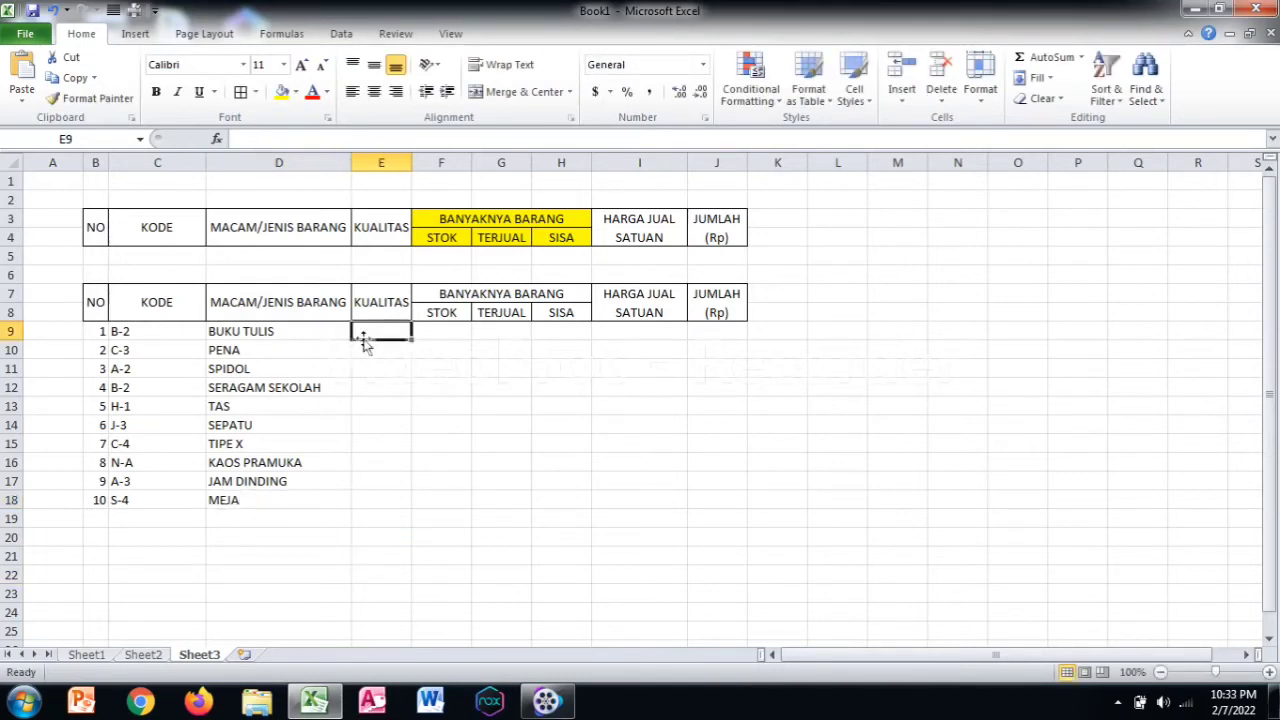
text(BEST)
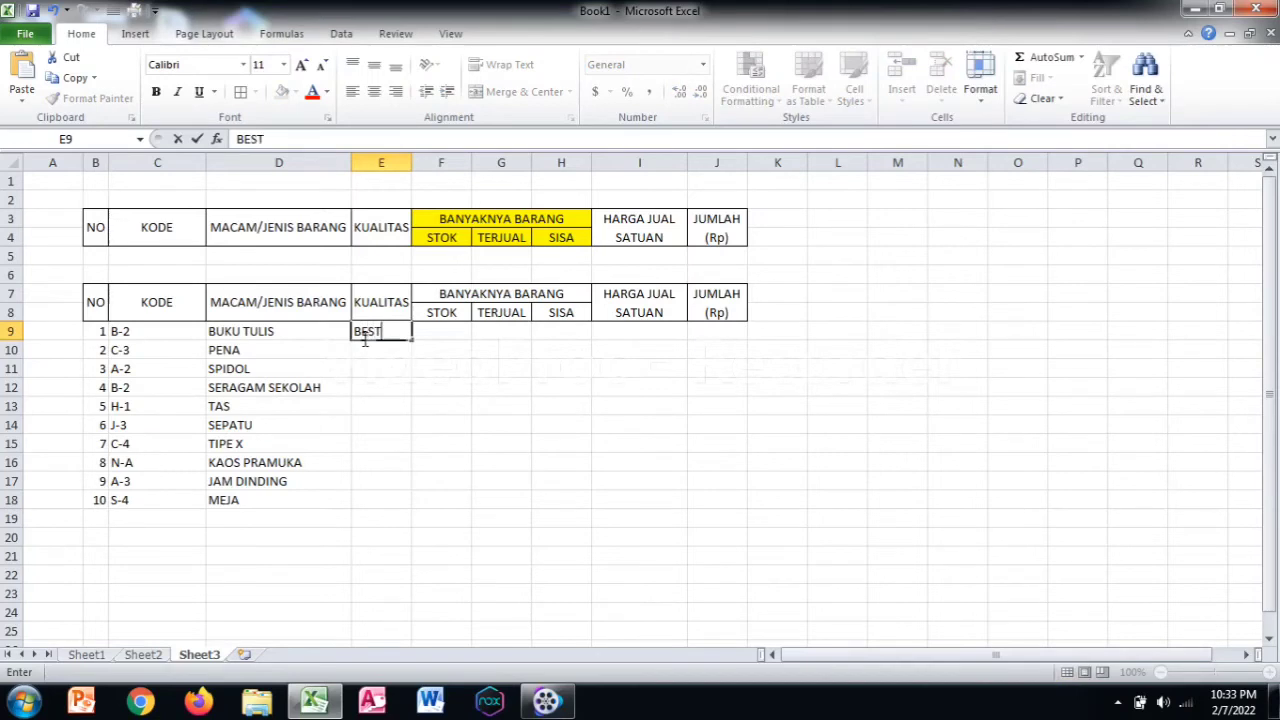
text( QULA)
text(ITY)
key(BackSpace)
key(BackSpace)
key(BackSpace)
key(BackSpace)
key(BackSpace)
text(ALITY)
key(Return)
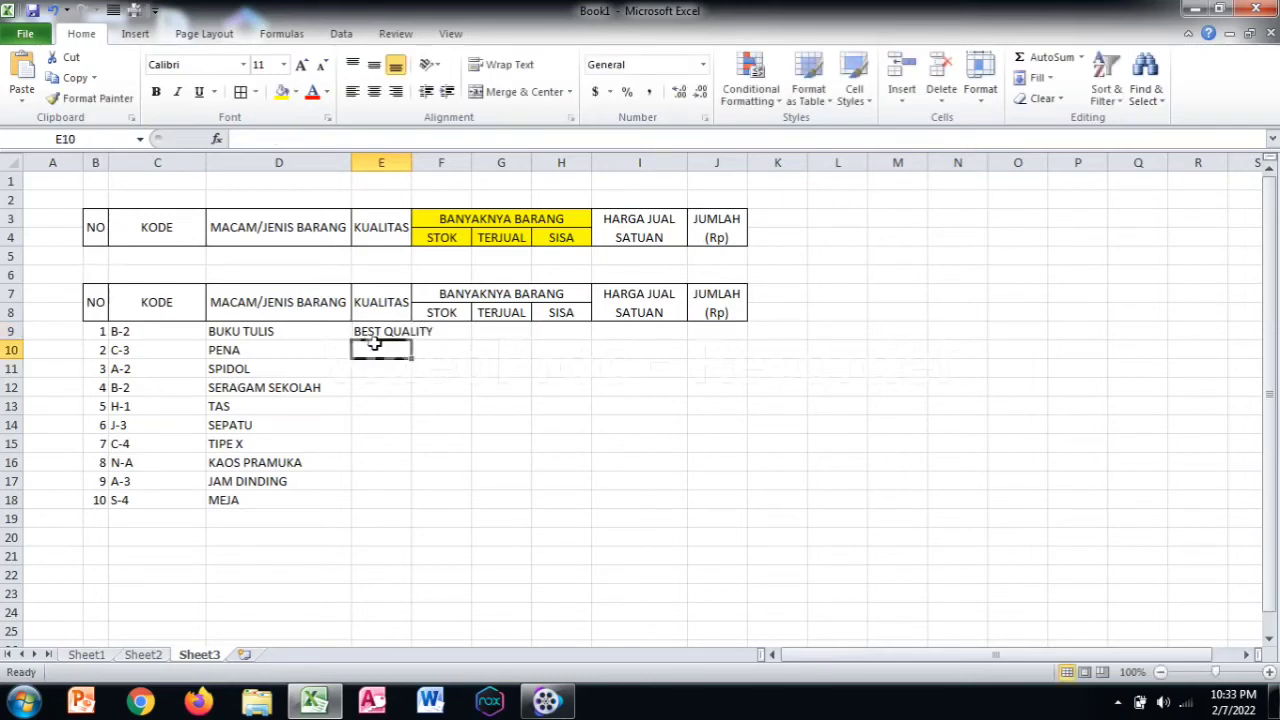
- Enter EXSPORT in E10 and BEST QUALITY in E11 of the KUALITAS column
text(EX)
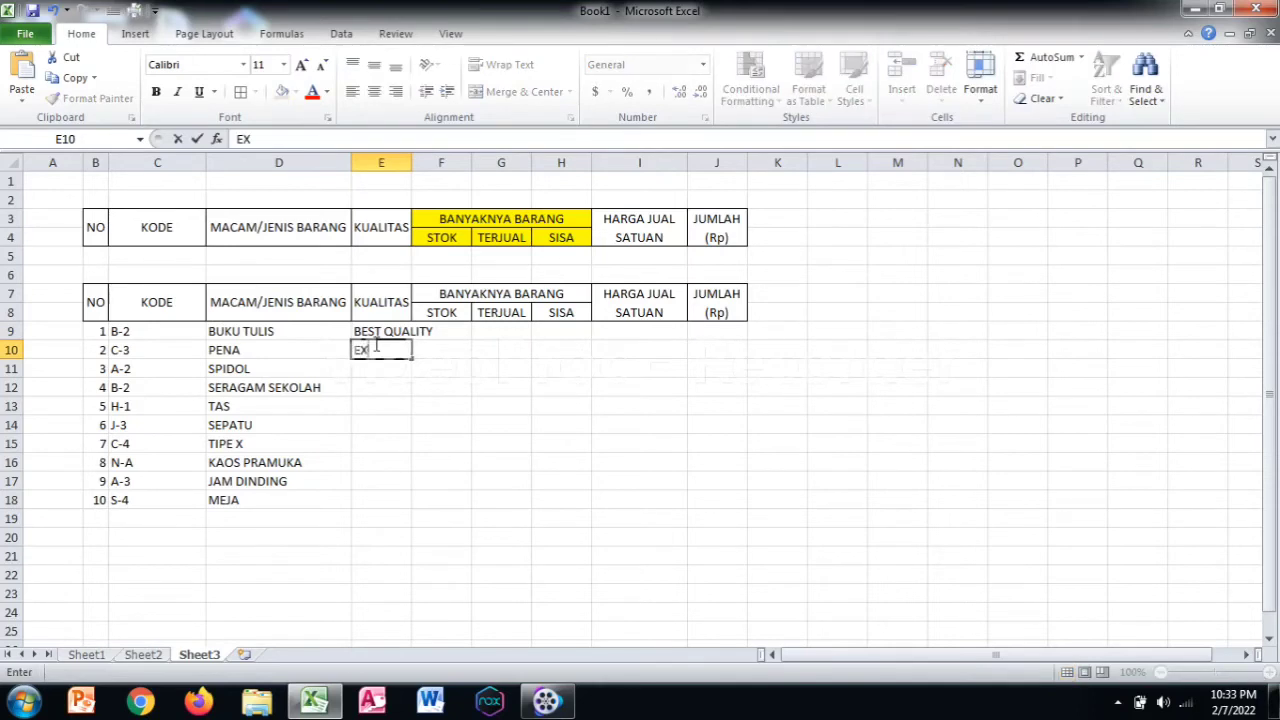
text(SPORT)
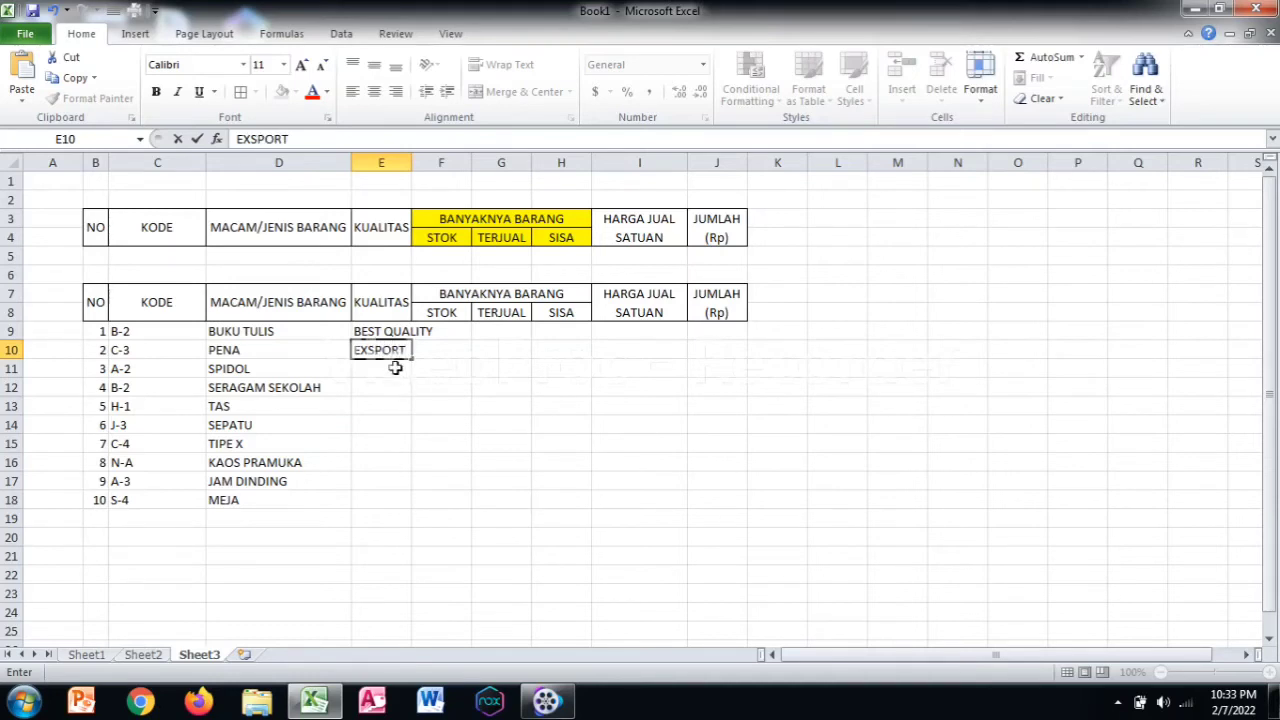
key(Return)
text(BEST QUALITY)
key(Return)
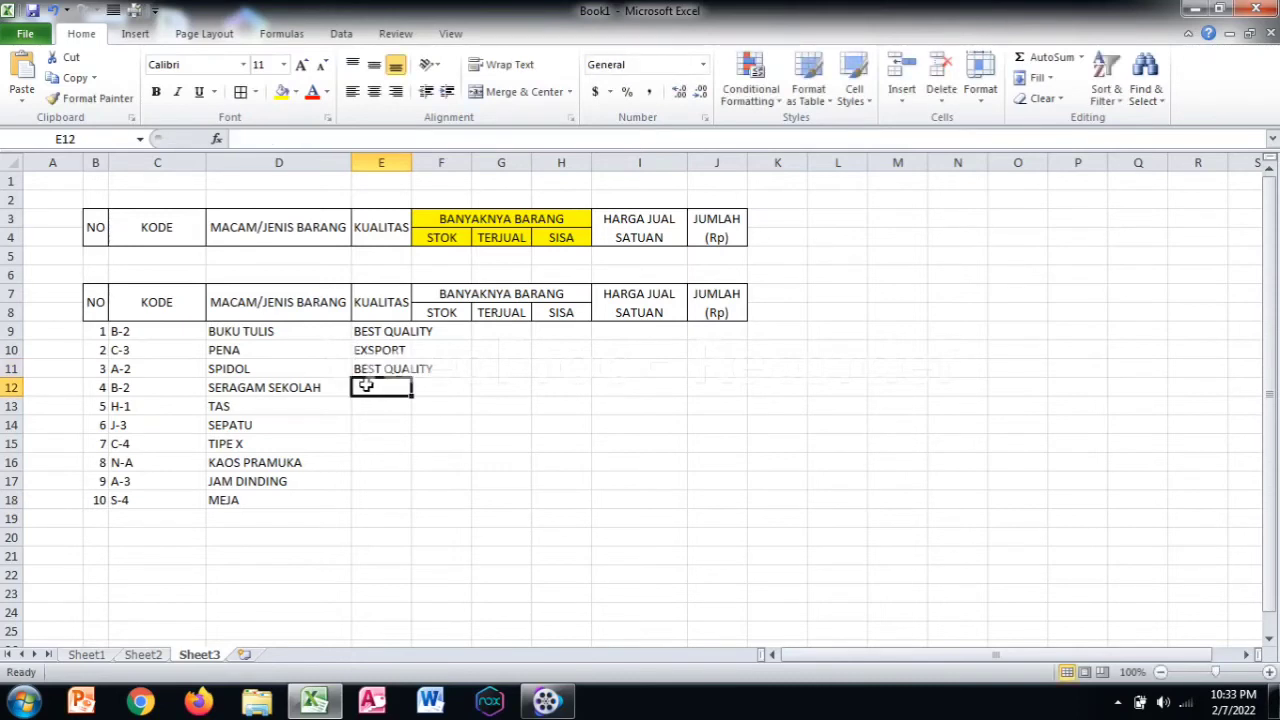
- Enter BEST QUALITY in E12, E13 and E14 of the KUALITAS column
text(BEST QUALITY)
key(Return)
text(BEST QUALITY)
key(Return)
text(B)
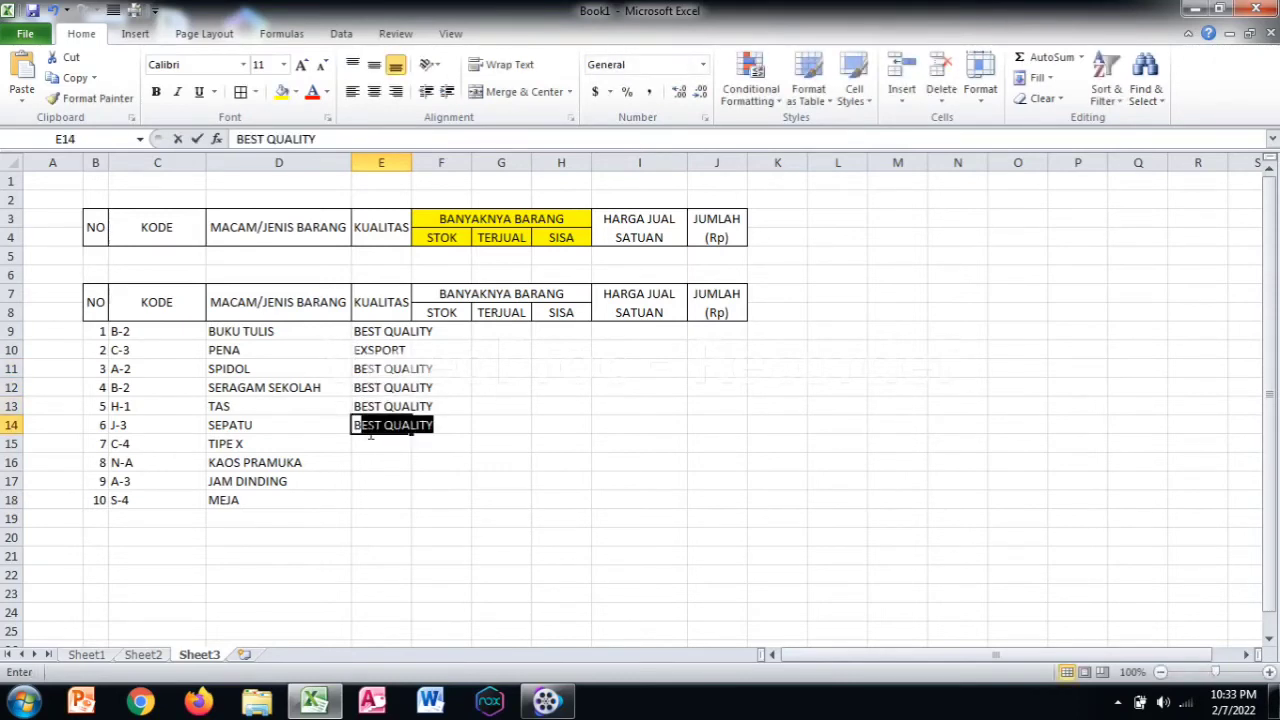
key(Return)
- Fill the KUALITAS cells E15 to E18 with EXSPORT, BEST QUALITY, EXSPORT and BEST QUALITY
text(EXSPORT)
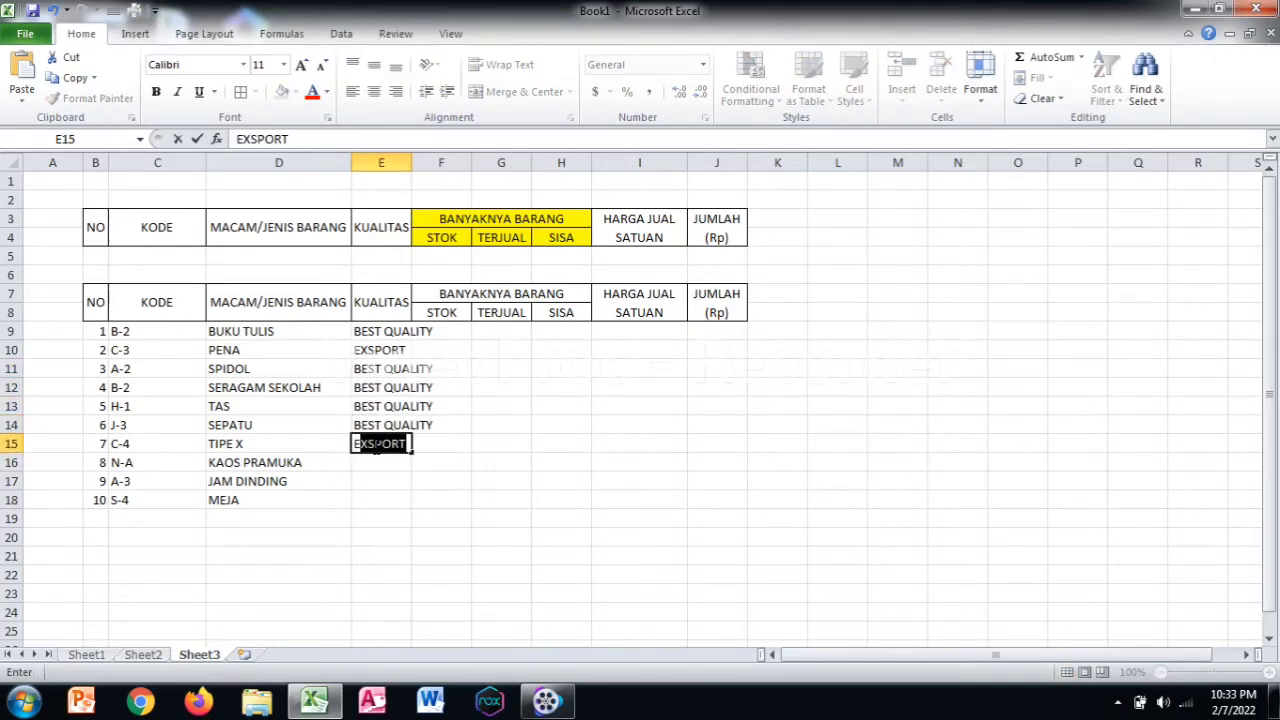
key(Return)
text(BEST QUALITY)
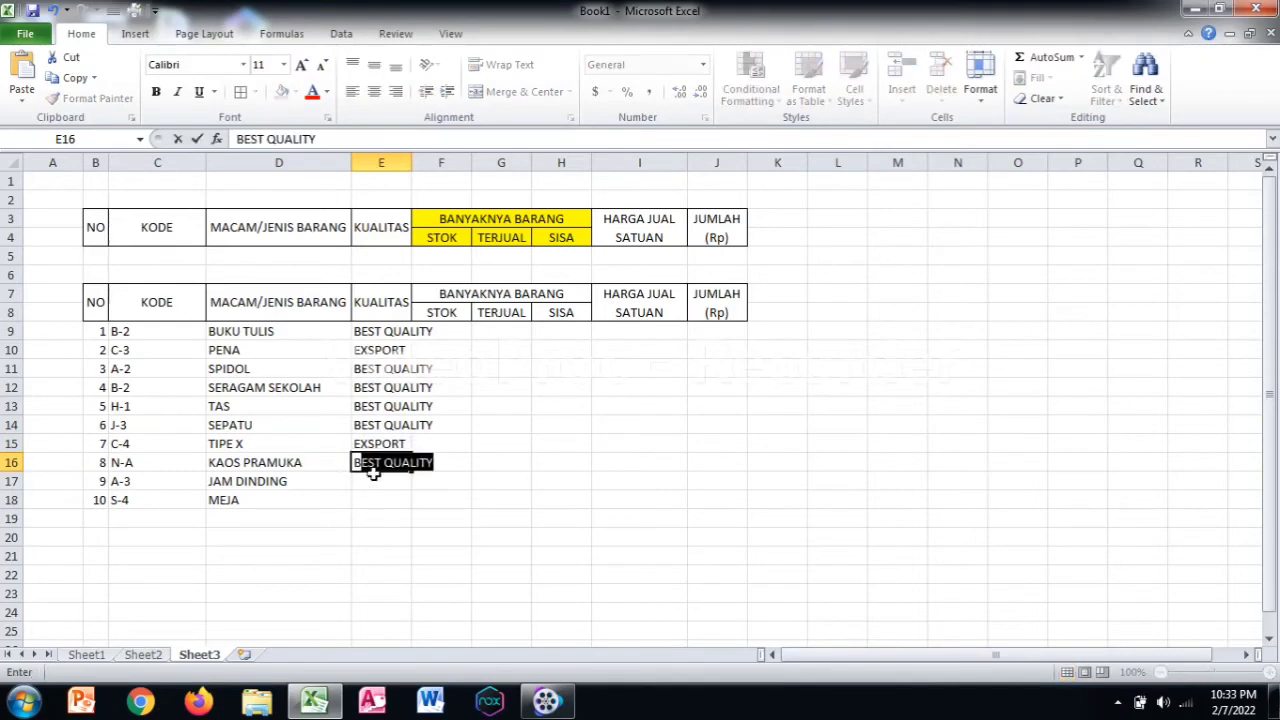
key(Return)
text(EXSPORT)
key(Return)
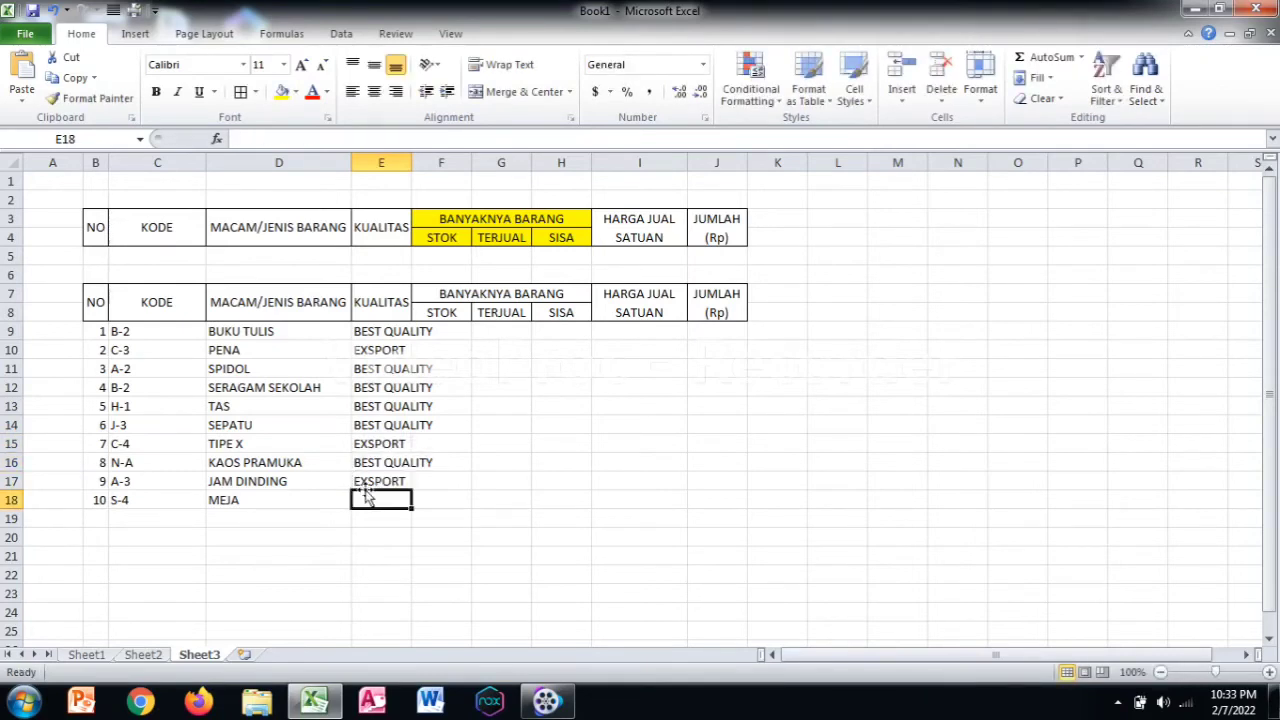
text(BEST QUALITY)
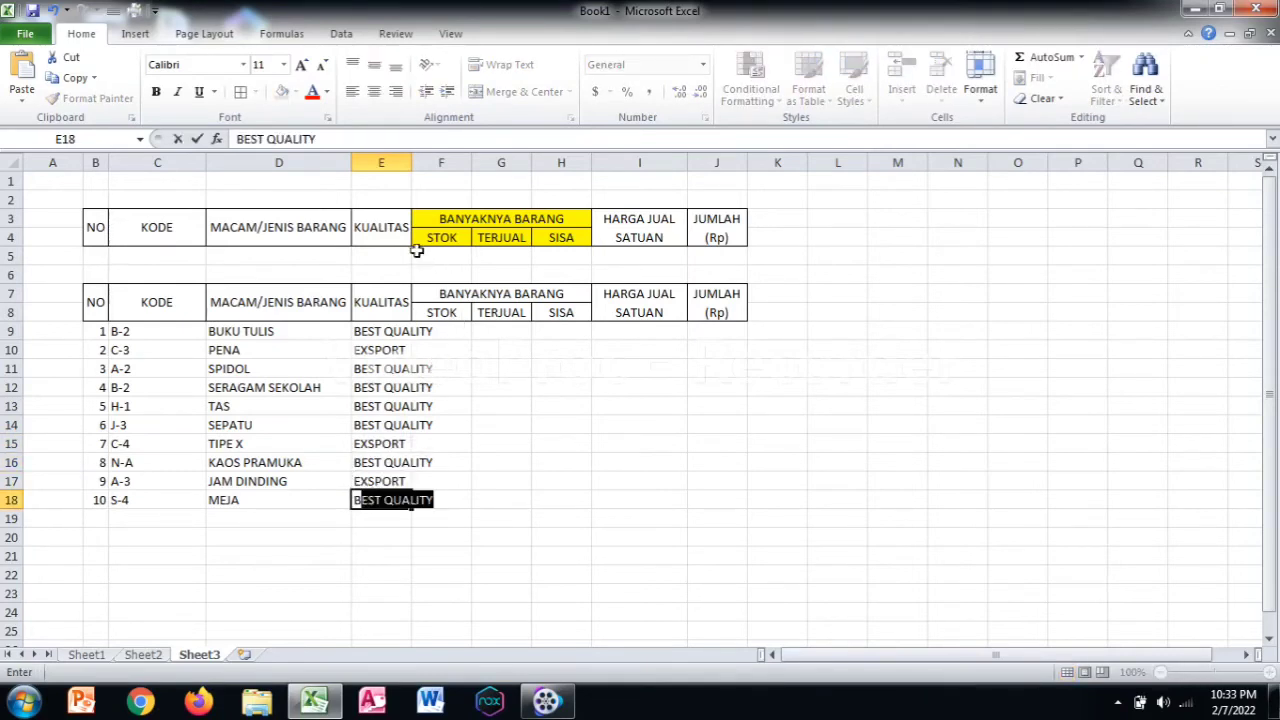
click(514, 477)
click(356, 554)
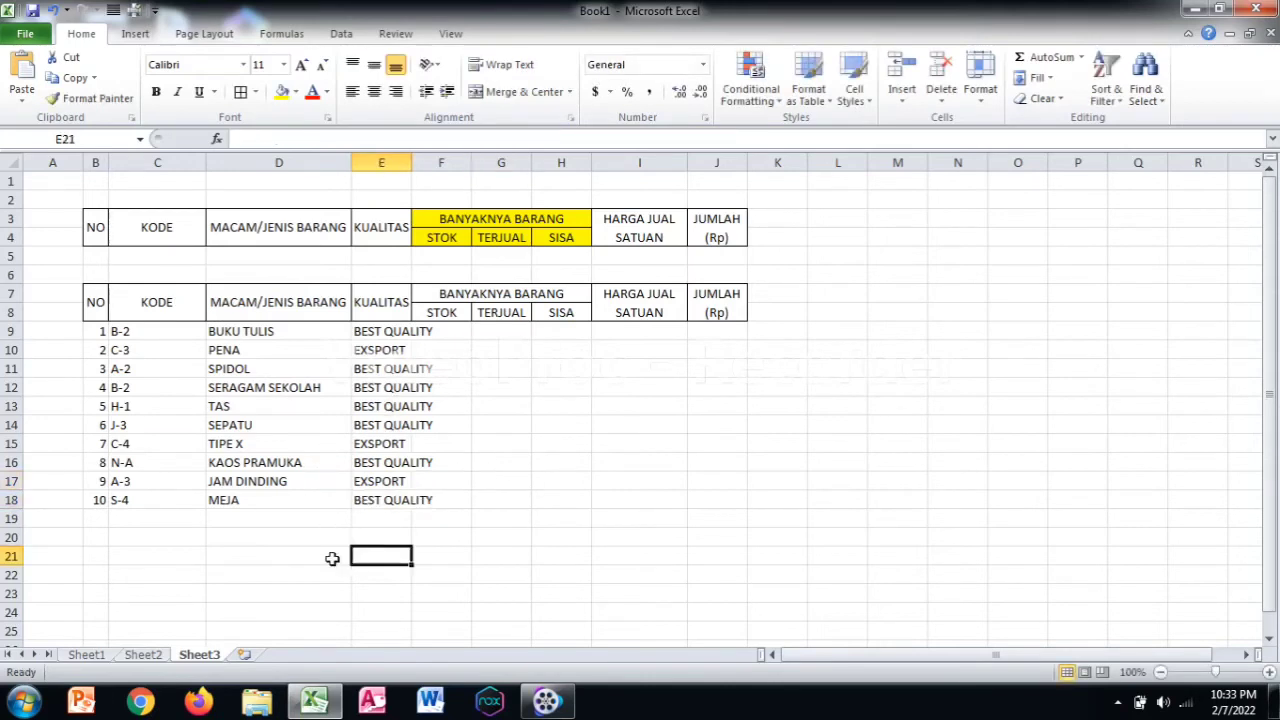
- Auto-fit the width of column E to its longest KUALITAS entry
click(378, 336)
click(430, 336)
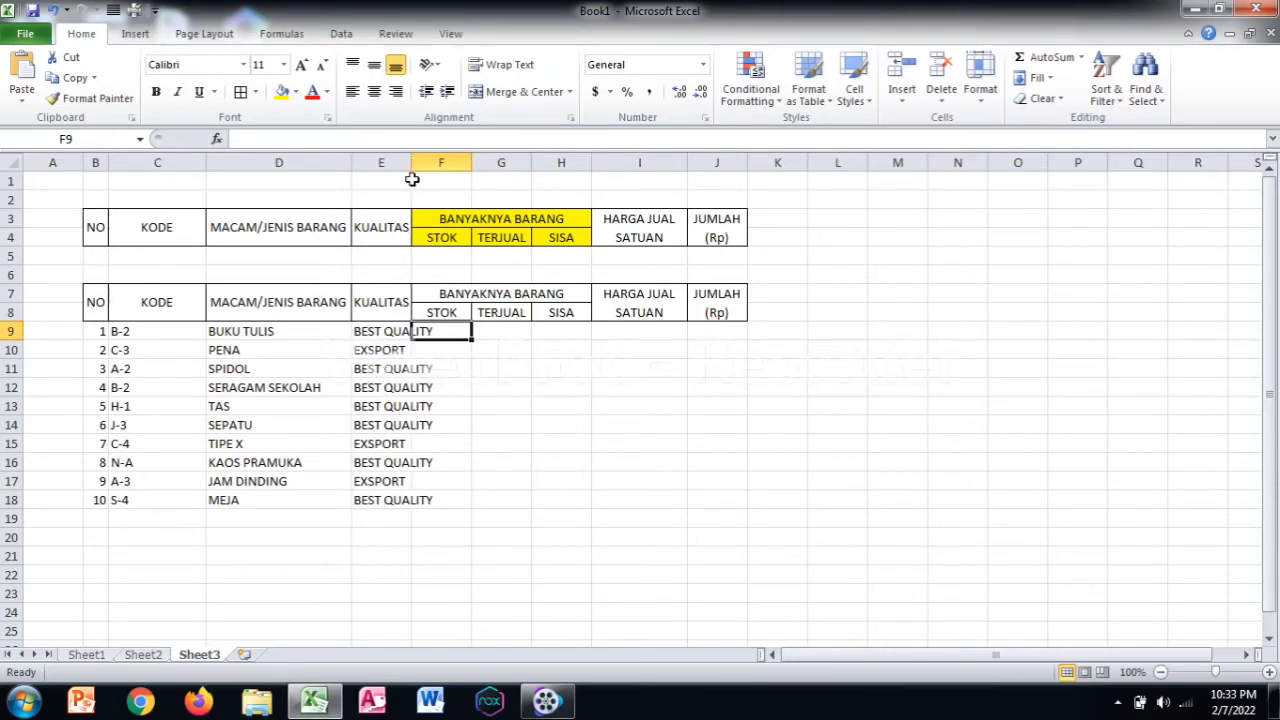
double_click(411, 162)
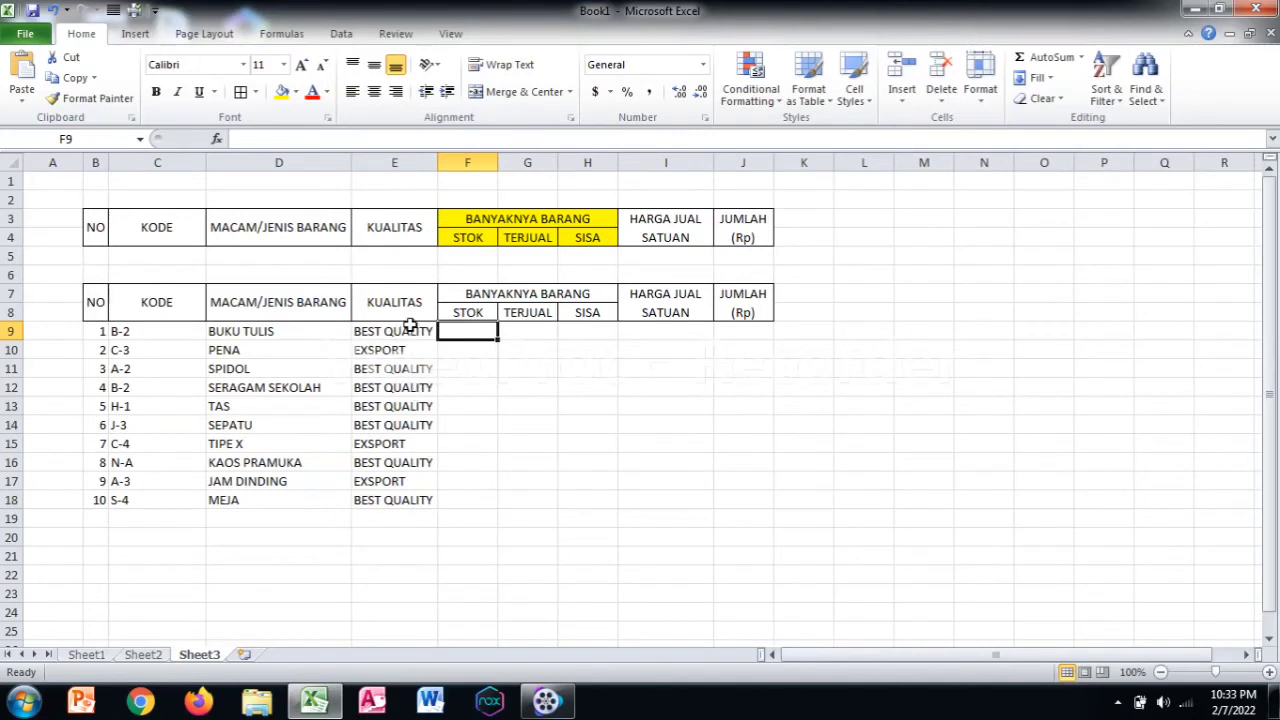
drag(410, 325, 409, 499)
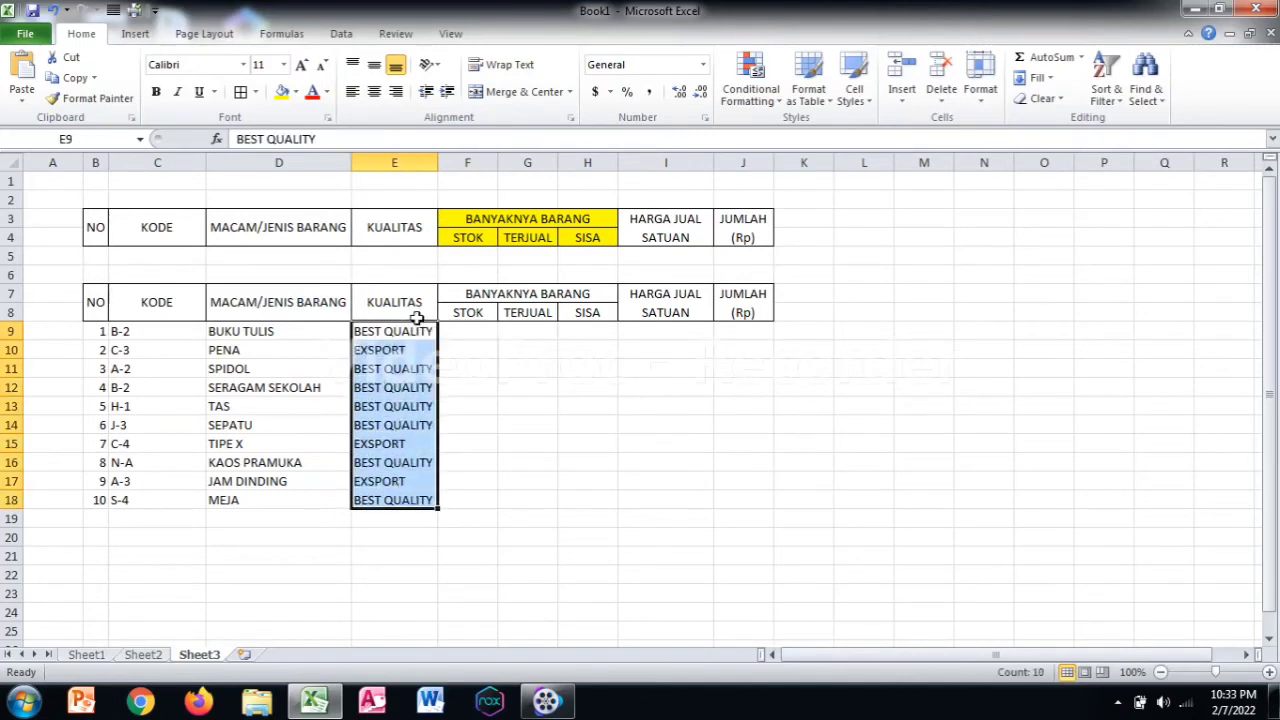
- Enter the stock quantities 3, 5, 3 and 2 in F9 to F12 under STOK
click(468, 333)
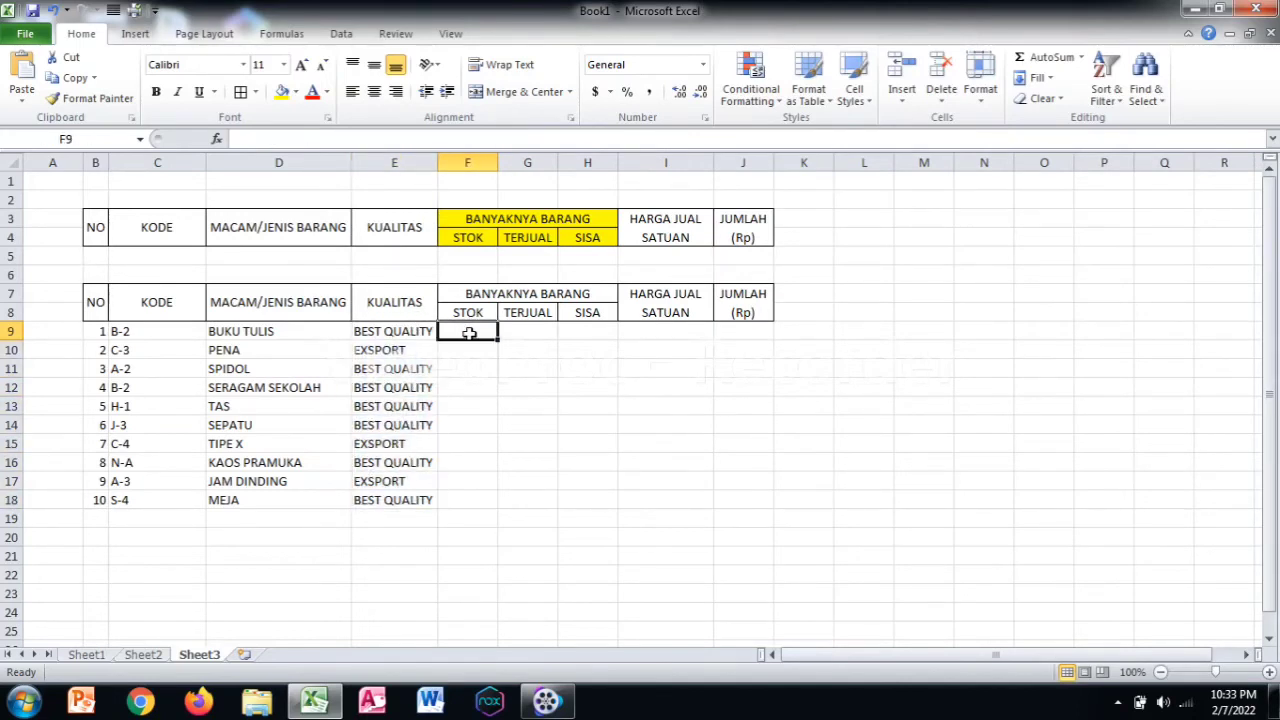
text(3)
key(Return)
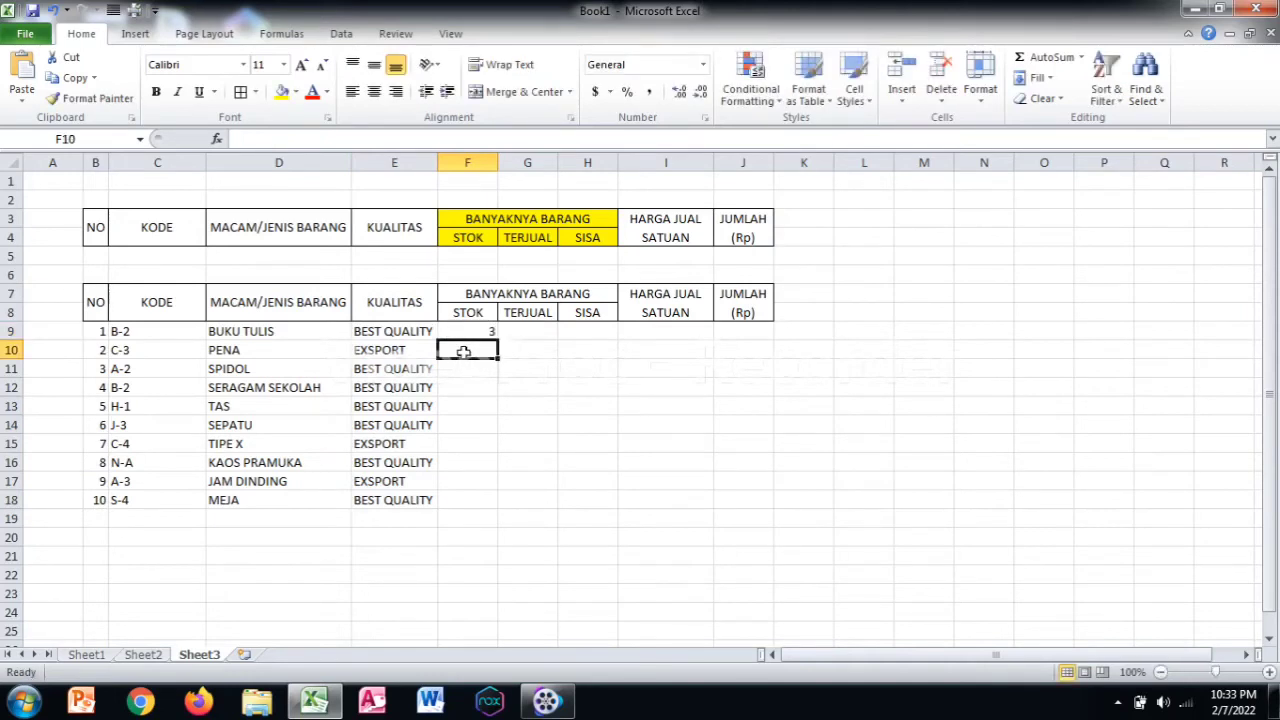
text(5)
key(Return)
text(3)
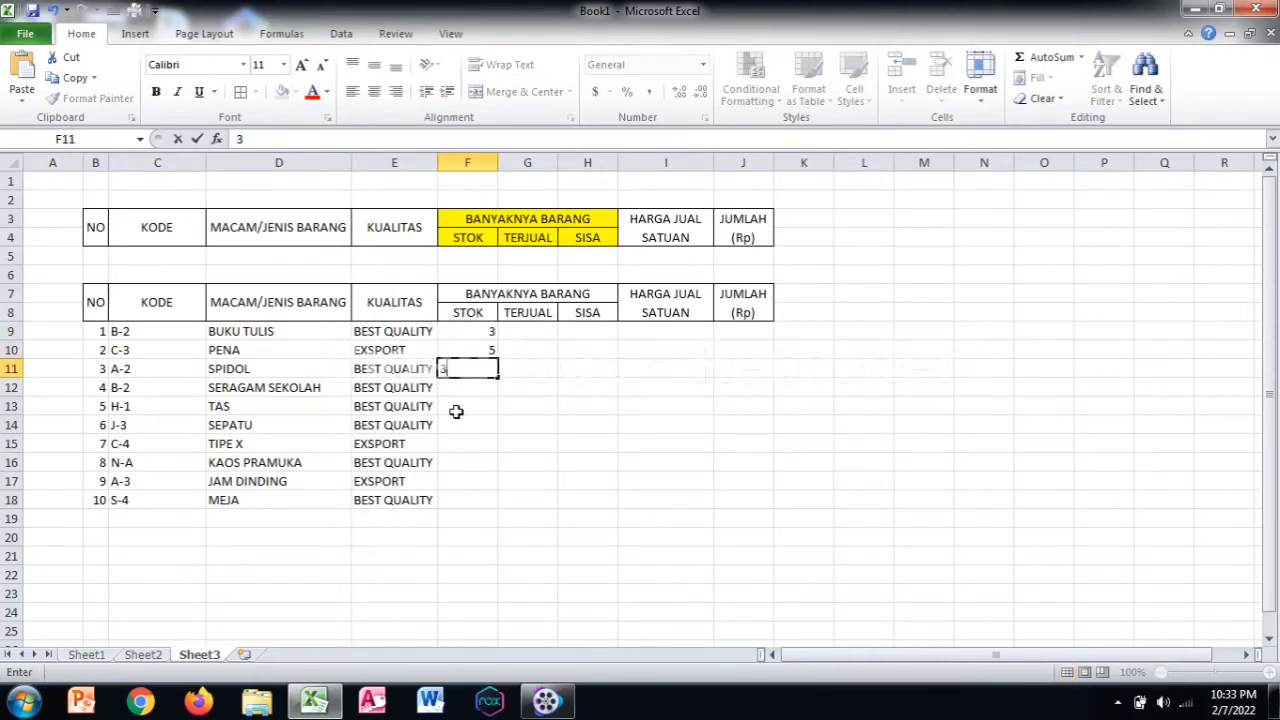
key(Return)
text(2)
key(Return)
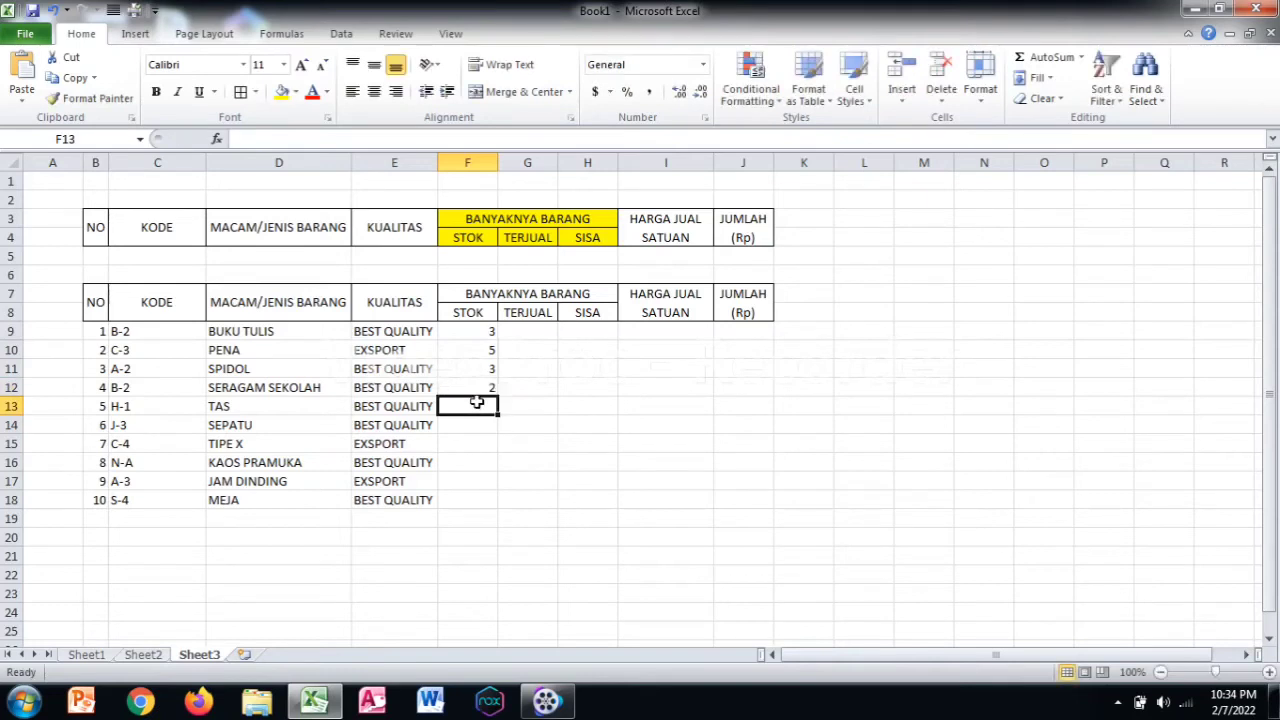
- Enter the stock quantities 7, 12 and 4 in F13 to F15 of the STOK column
text(7)
key(Return)
text(1)
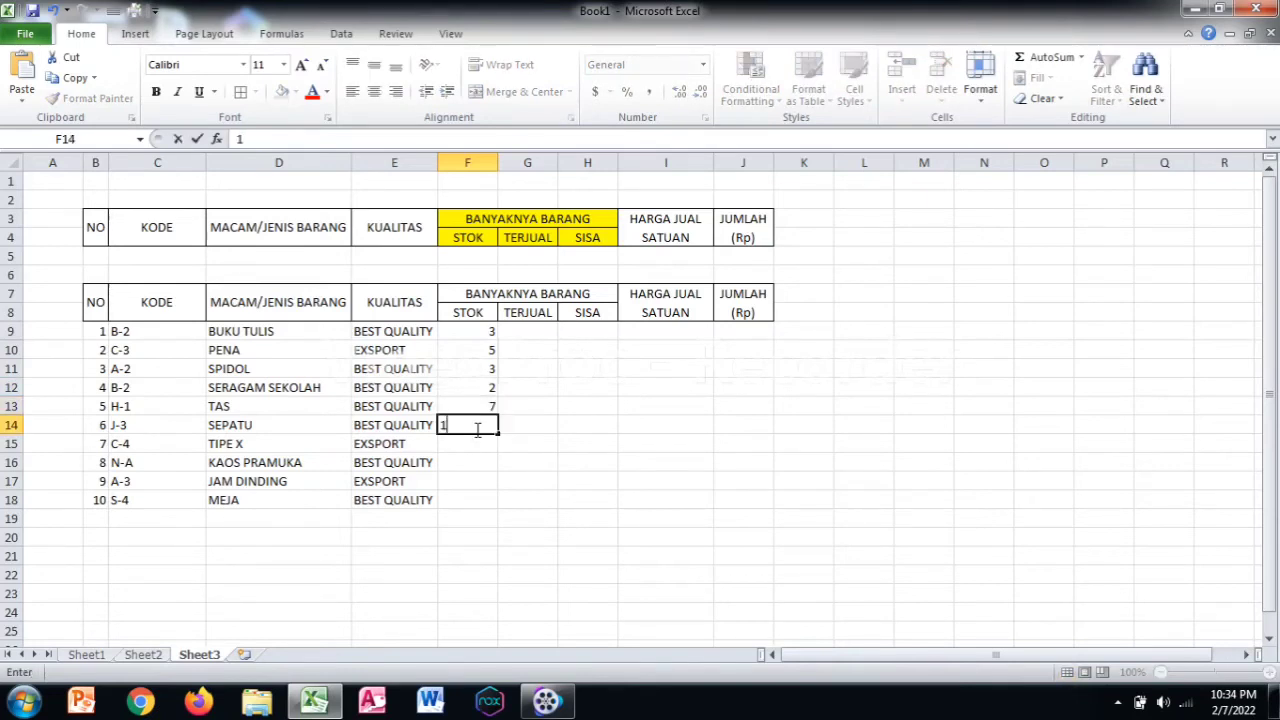
text(2)
key(Return)
text(4)
key(Return)
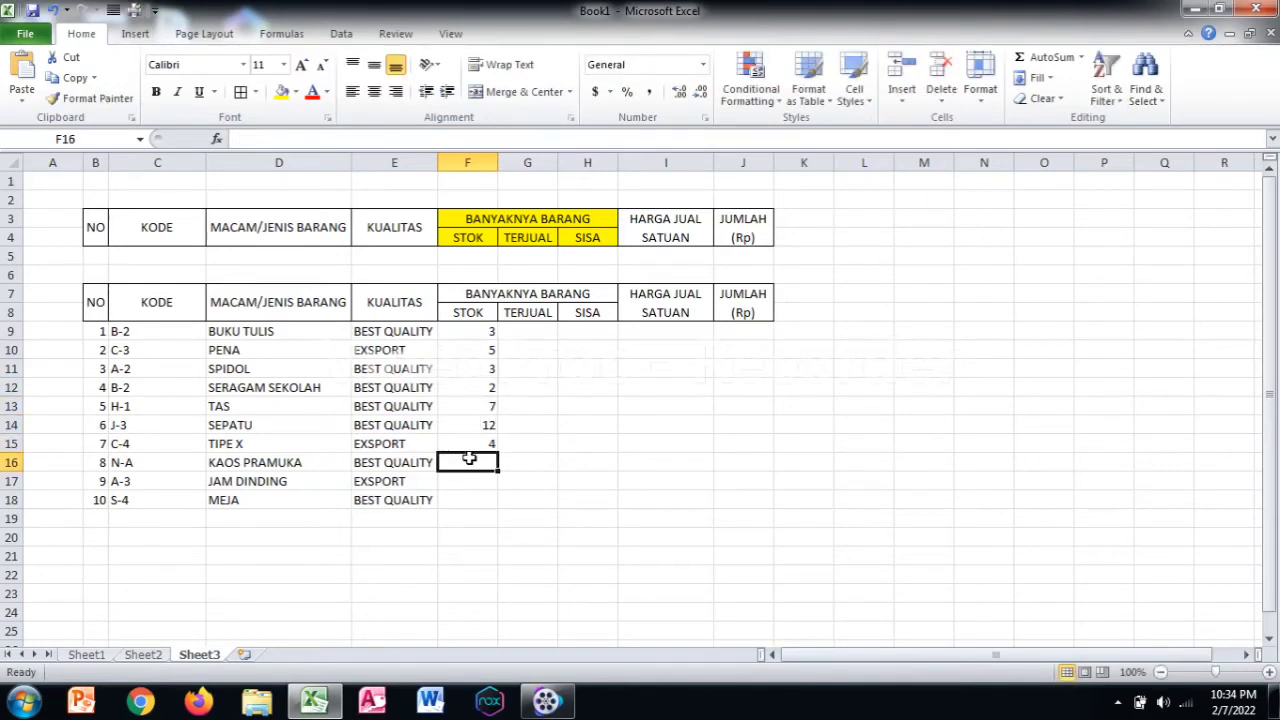
- Enter the stock quantities 5, 3 and 4 in F16 to F18 of the STOK column
text(5)
key(Return)
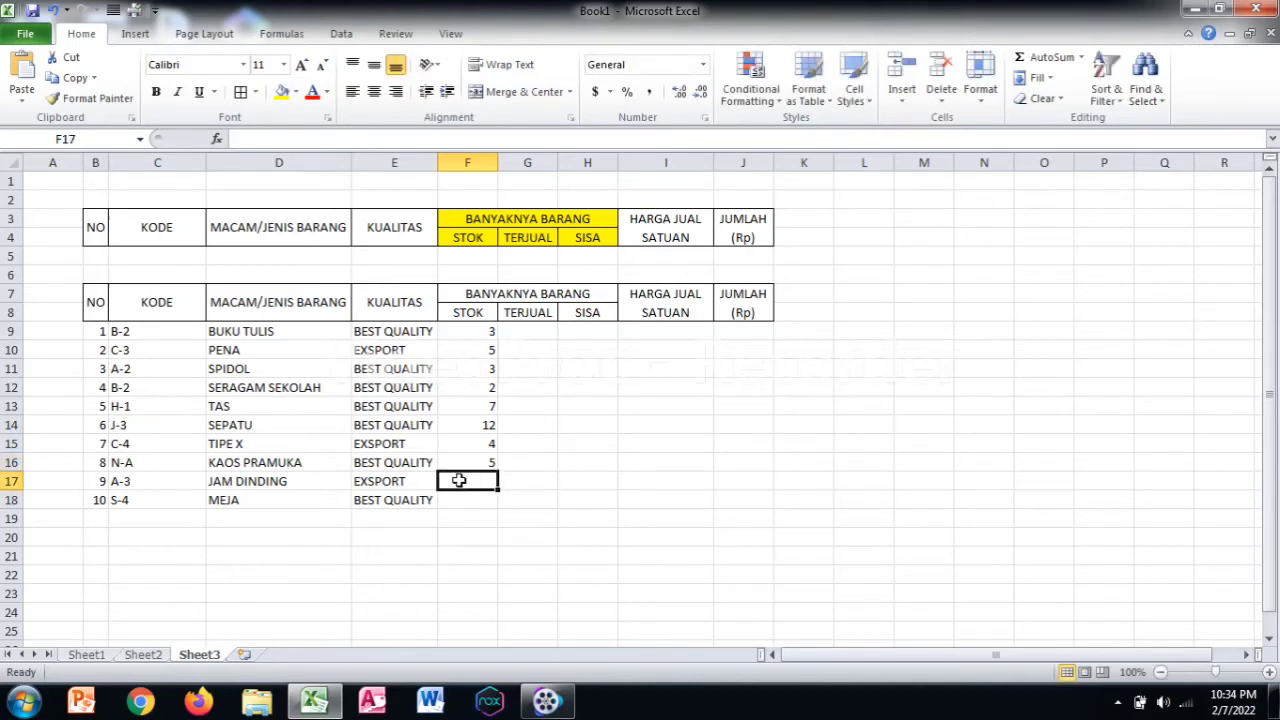
text(3)
key(Return)
text(4)
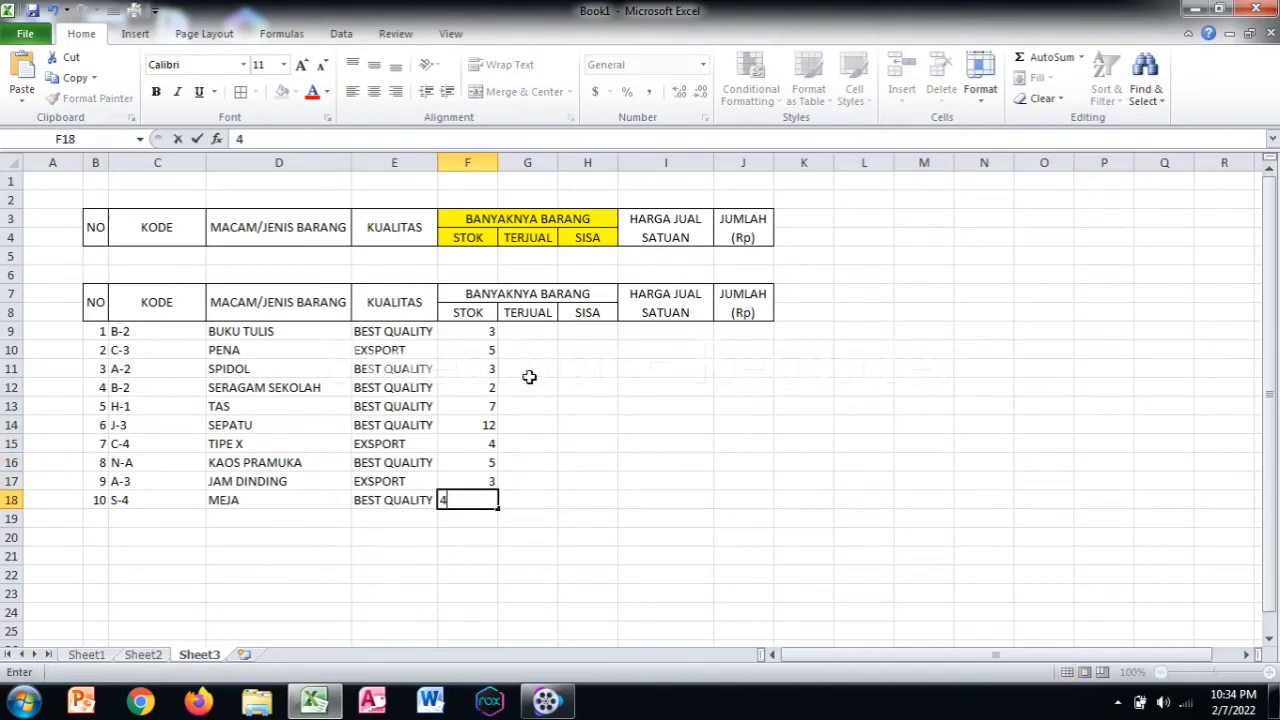
- Enter the sold quantities 4, 2, 1 and 5 in G9 to G12 under TERJUAL
click(548, 334)
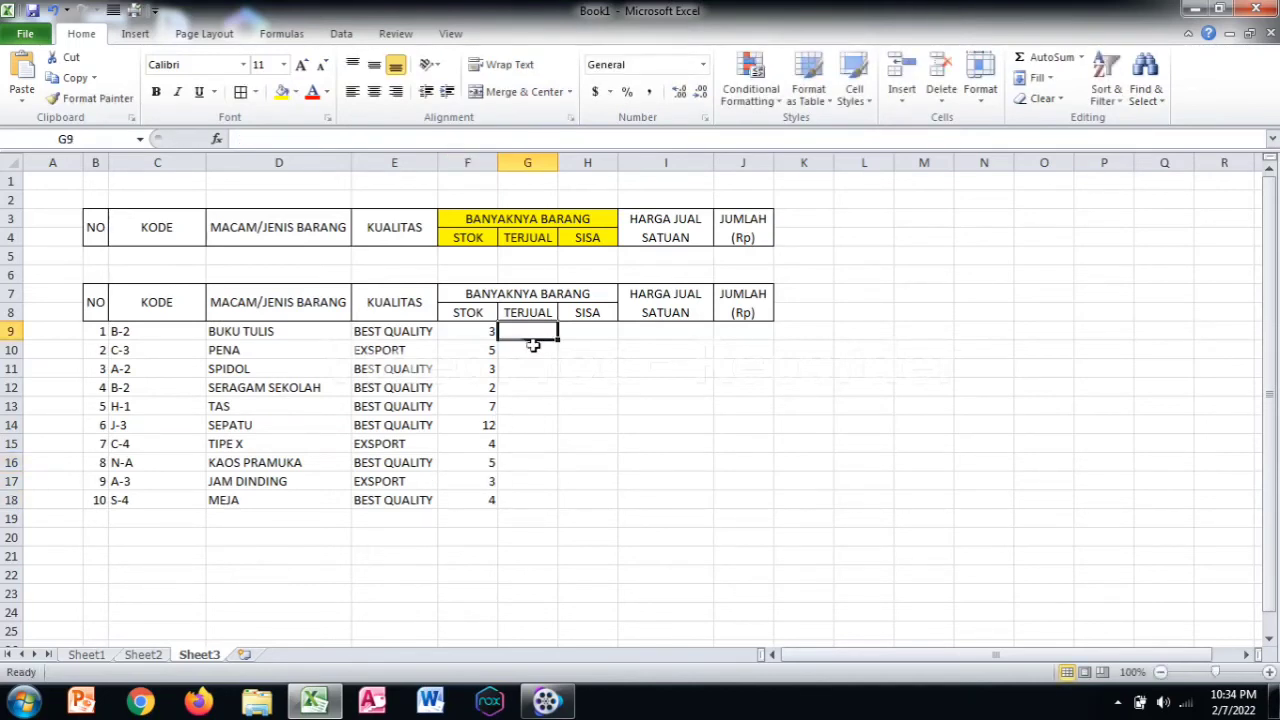
text(4)
click(524, 368)
click(528, 350)
text(2)
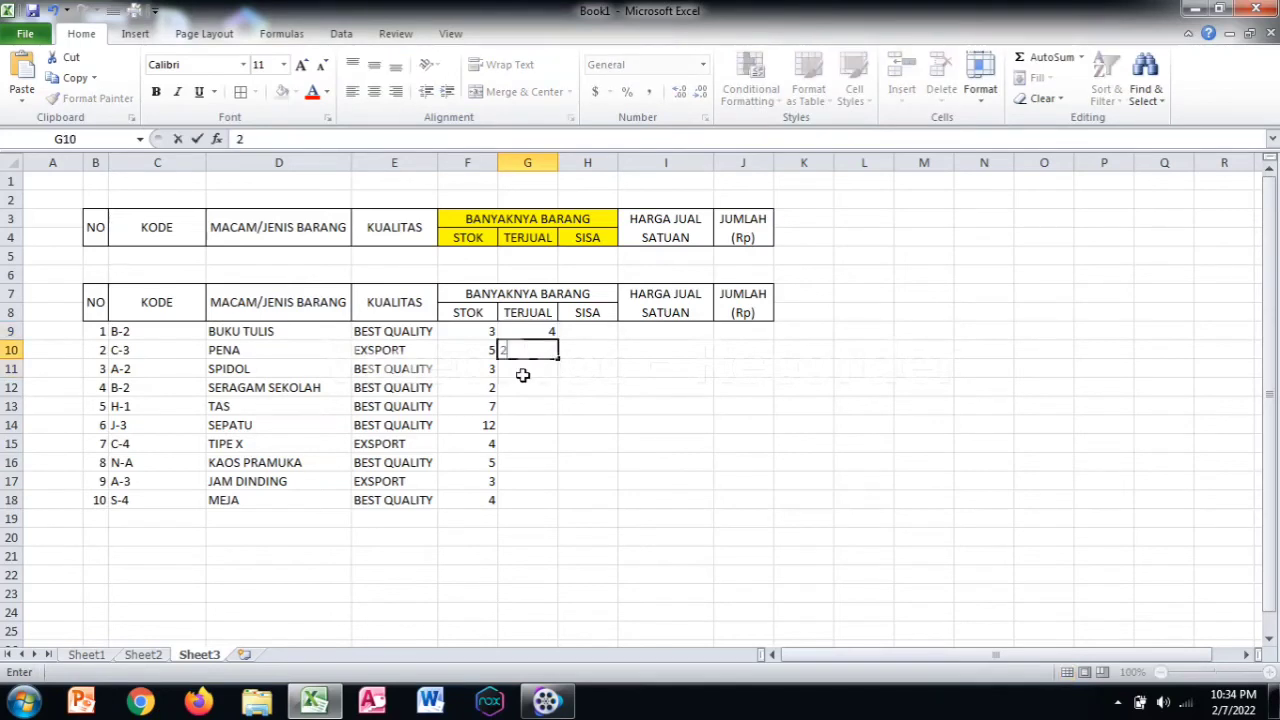
click(522, 370)
text(1)
click(522, 389)
text(5)
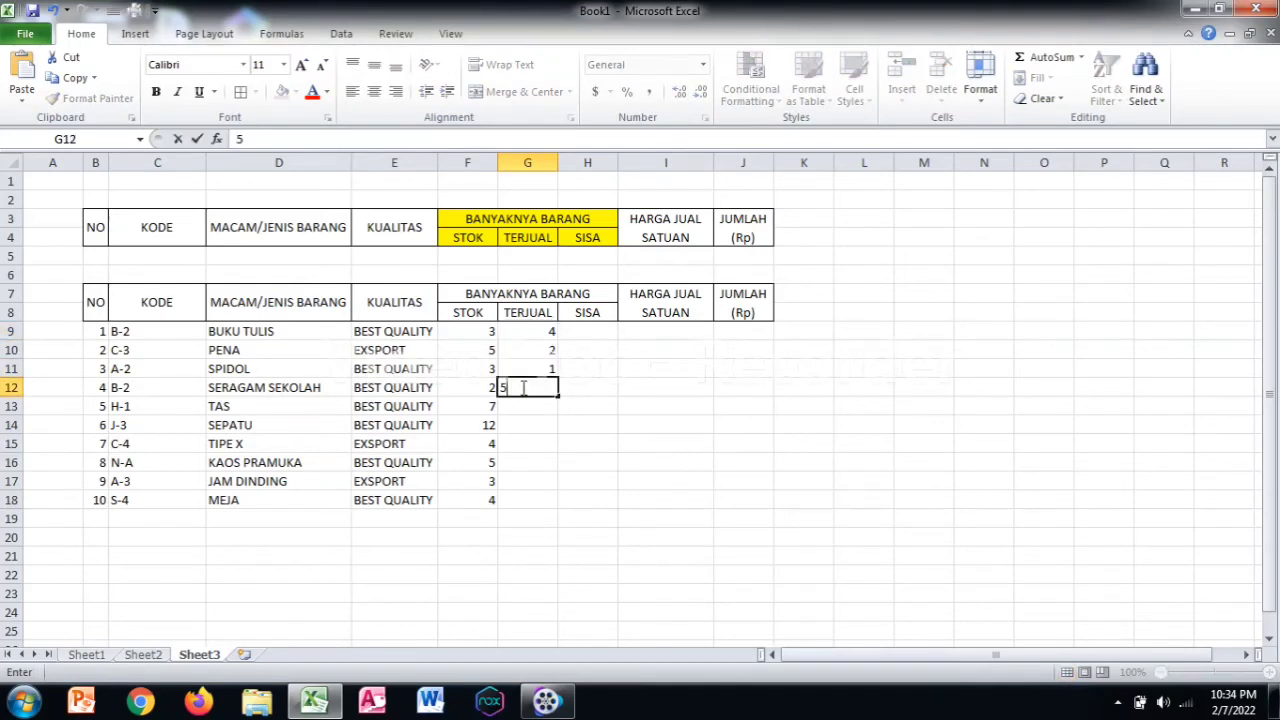
- Change the TERJUAL quantity for SERAGAM SEKOLAH in G12 to 1
click(520, 402)
click(537, 372)
click(531, 386)
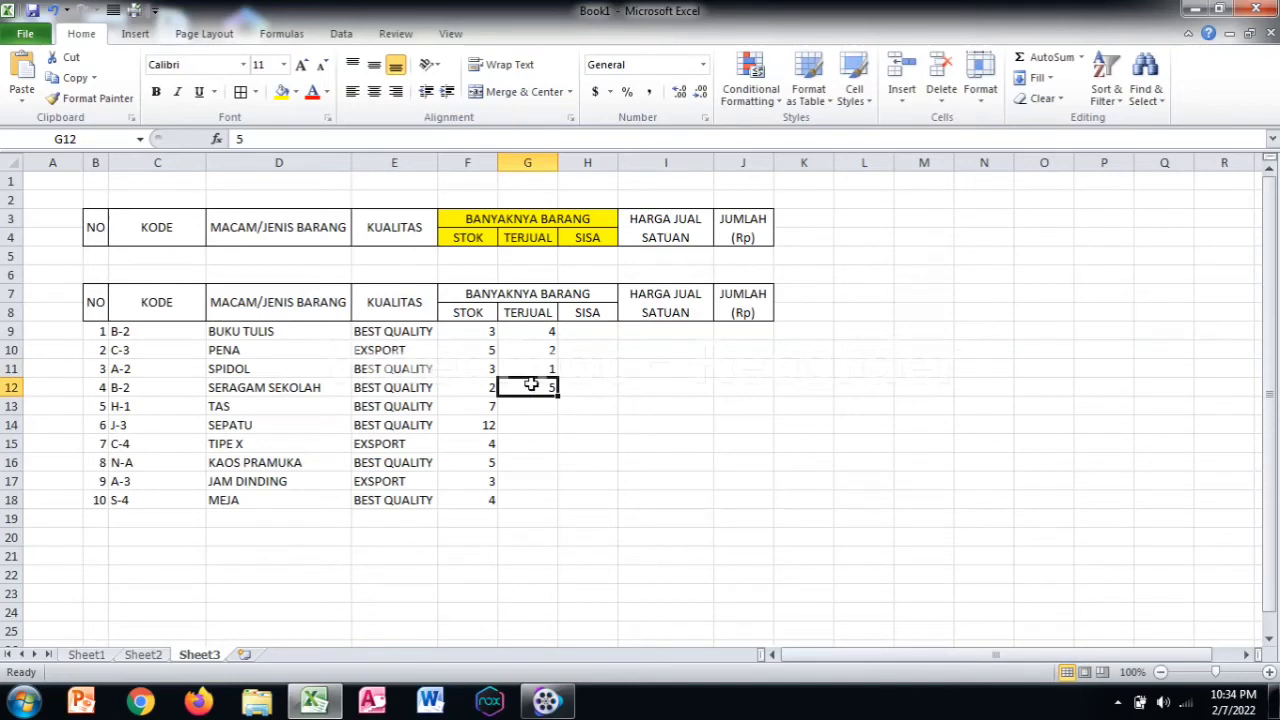
text(1)
- Enter the sold quantities 4, 10 and 3 in G13 to G15 of the TERJUAL column
click(531, 406)
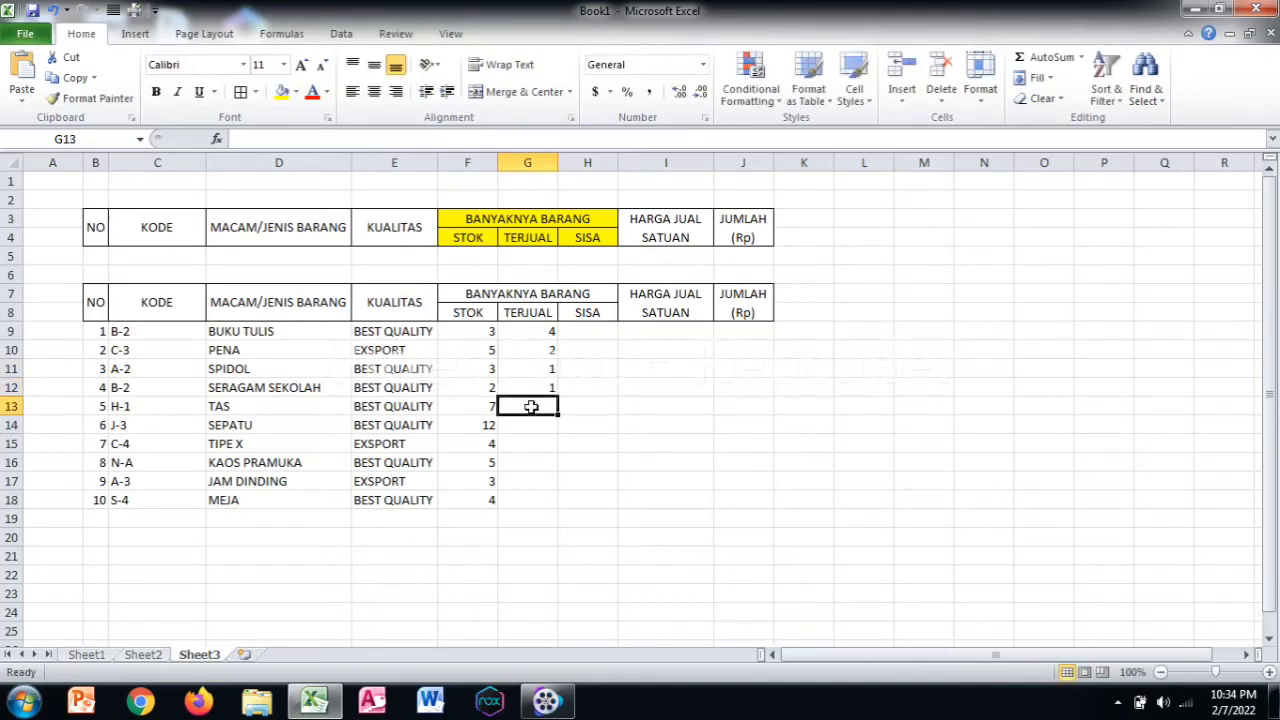
text(4)
click(527, 421)
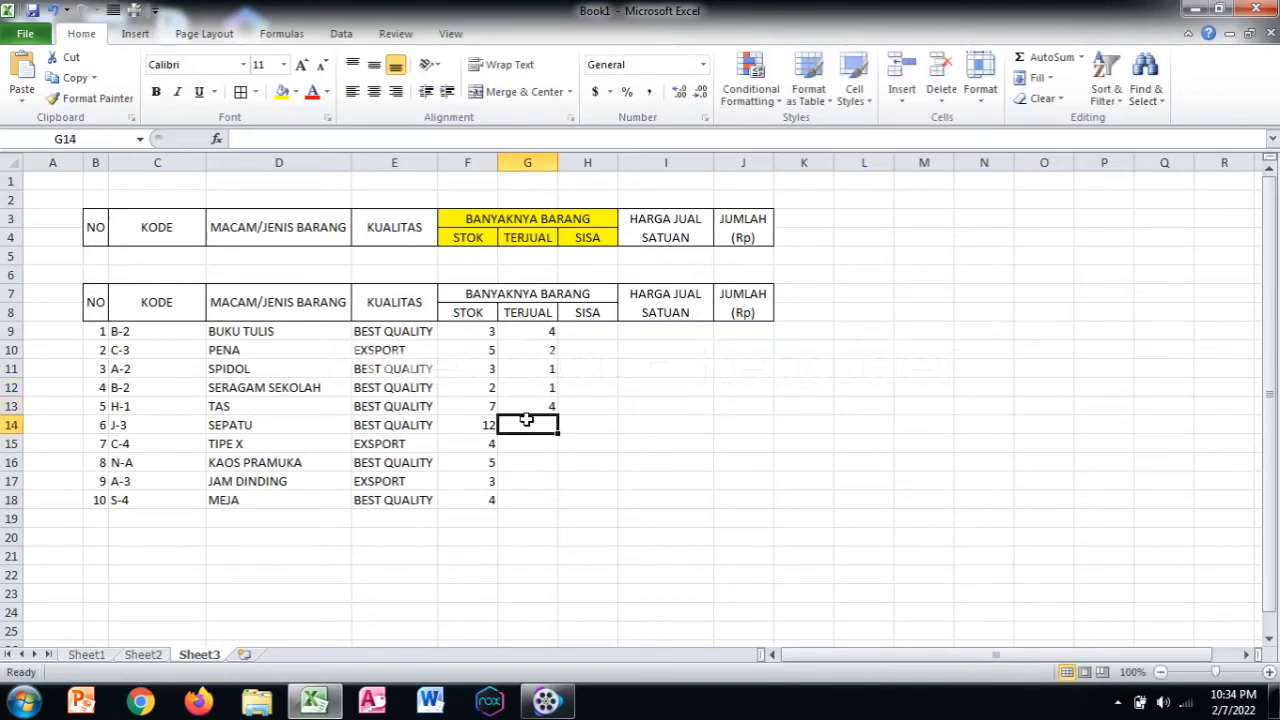
text(10)
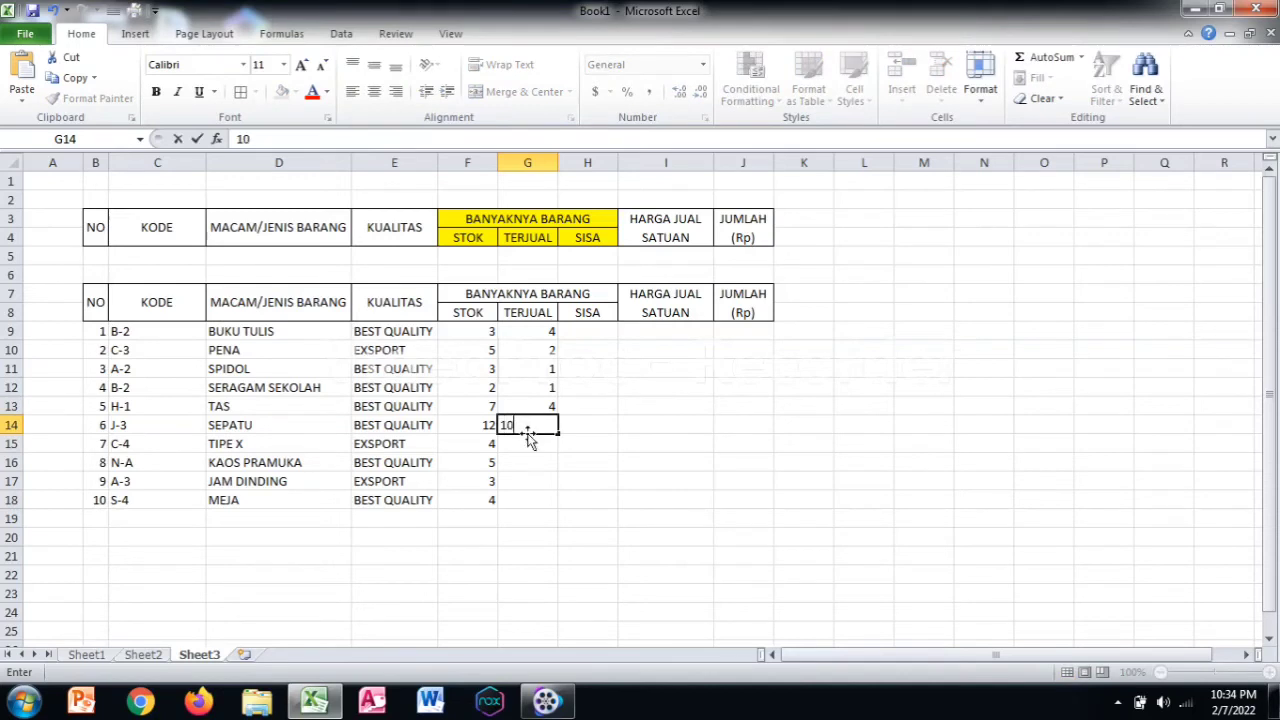
click(524, 441)
text(3)
- Enter the sold quantities 1, 3 and 4 in G16 to G18 of the TERJUAL column
click(524, 462)
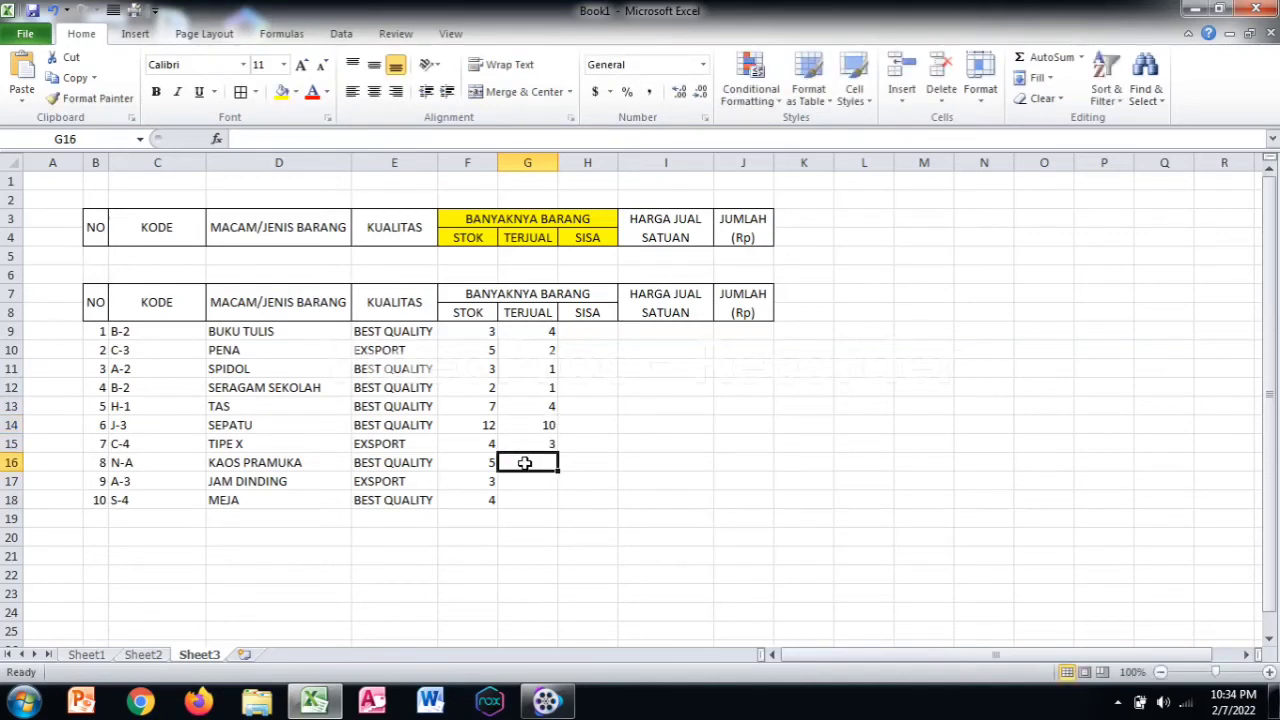
text(1)
click(520, 481)
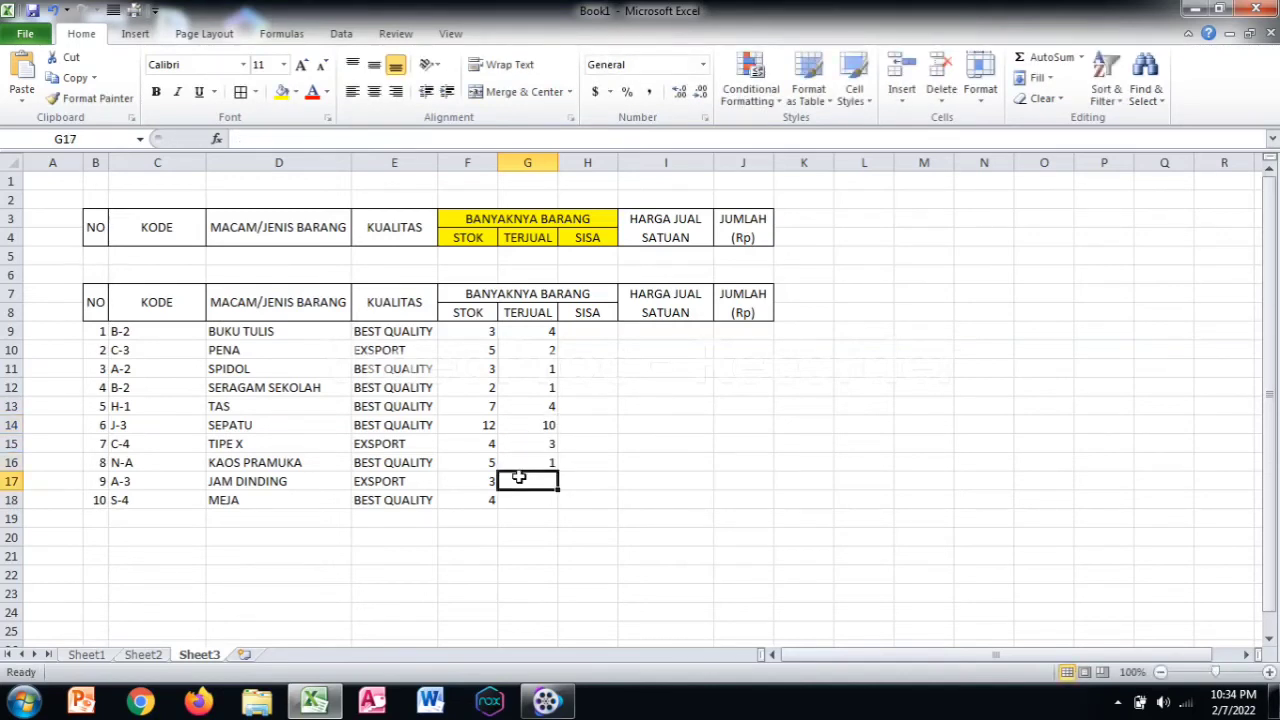
text(3)
click(517, 497)
text(4)
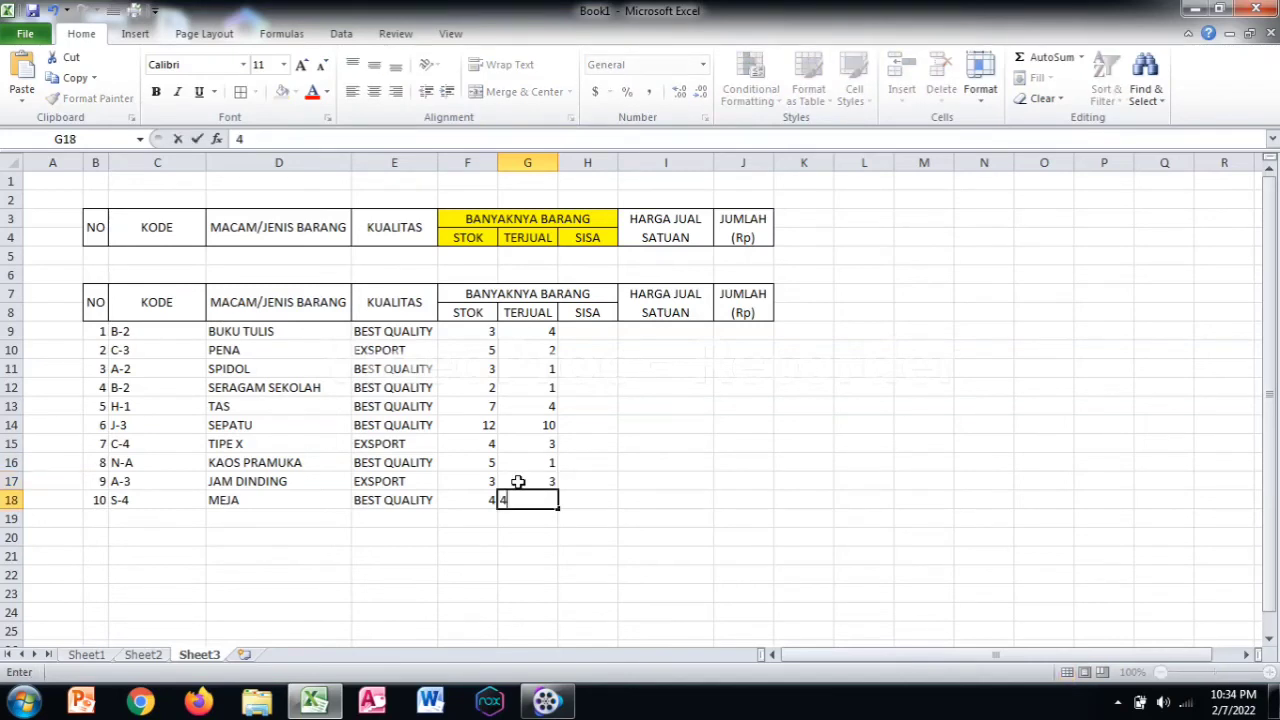
click(622, 529)
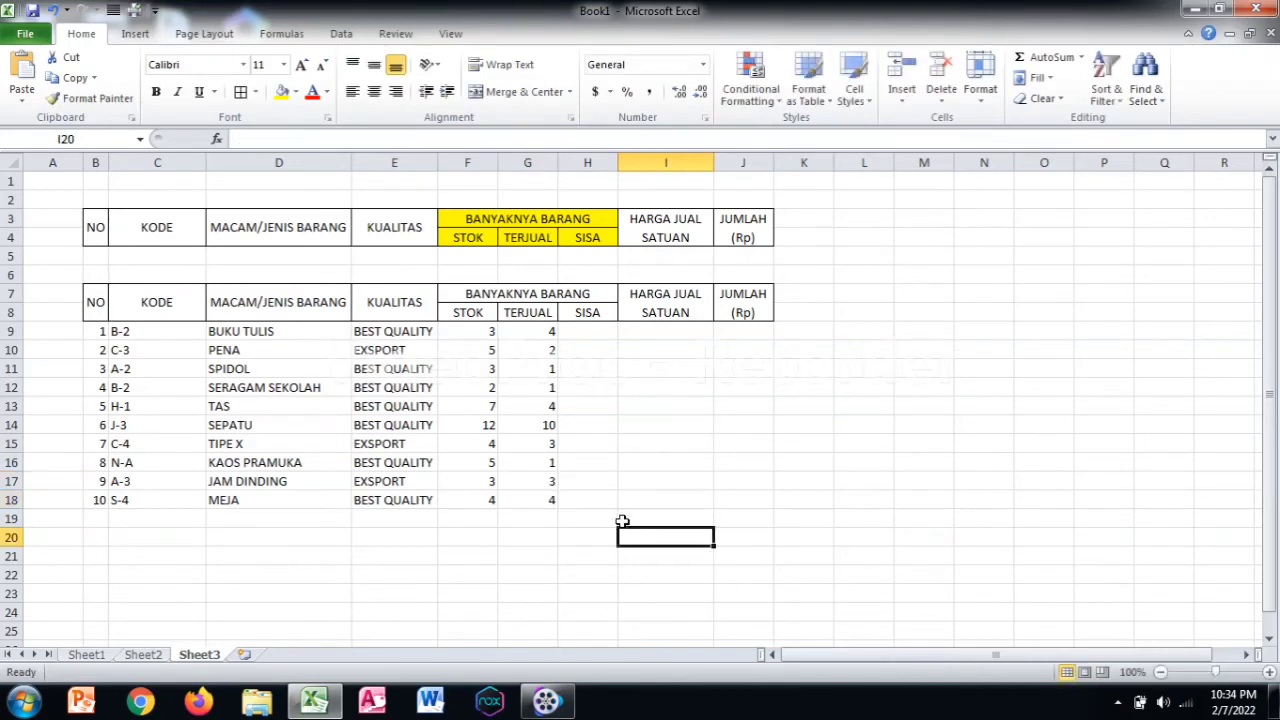
- Enter the unit price 10000 in I9 under HARGA JUAL SATUAN and fill it down to I18
click(633, 329)
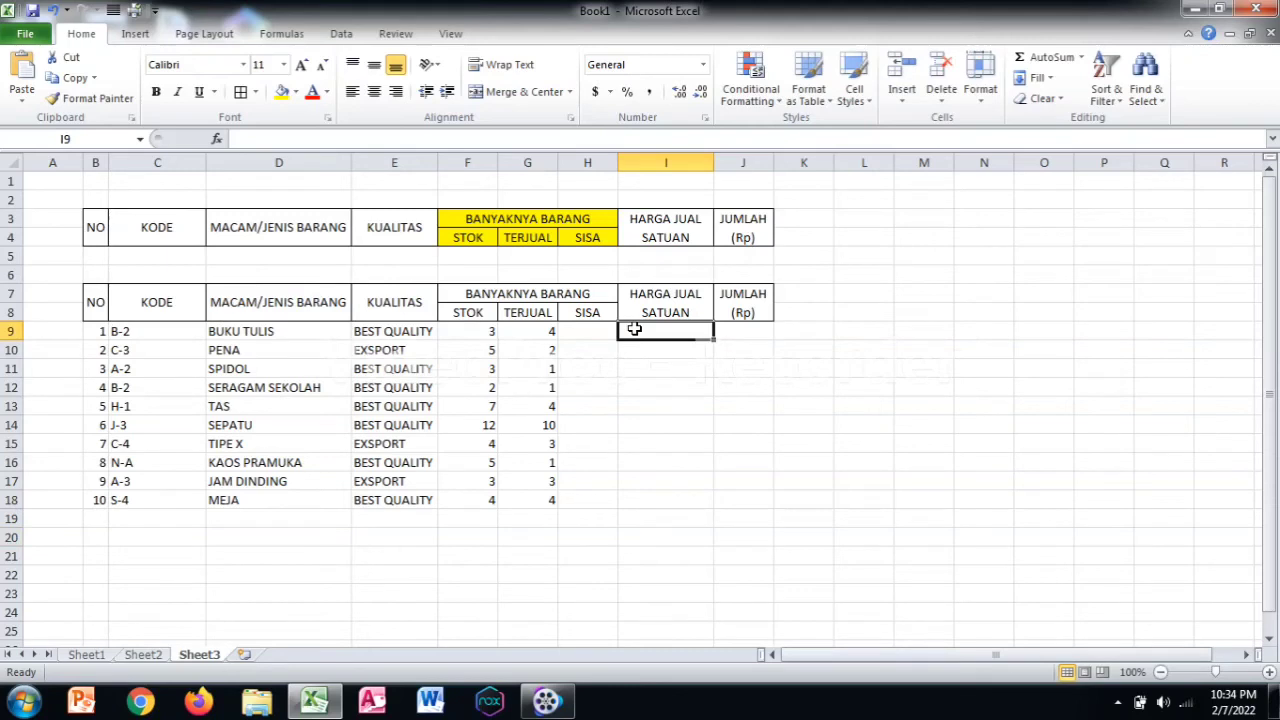
text(1)
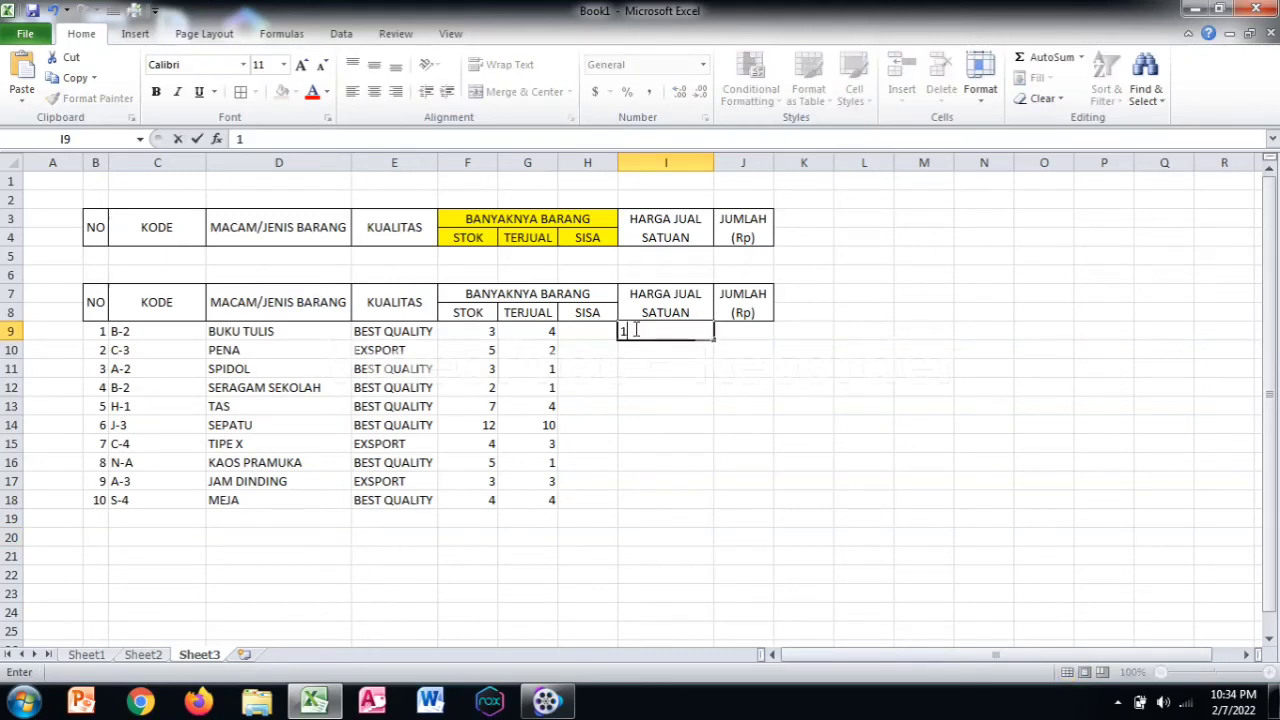
text(0000)
key(Return)
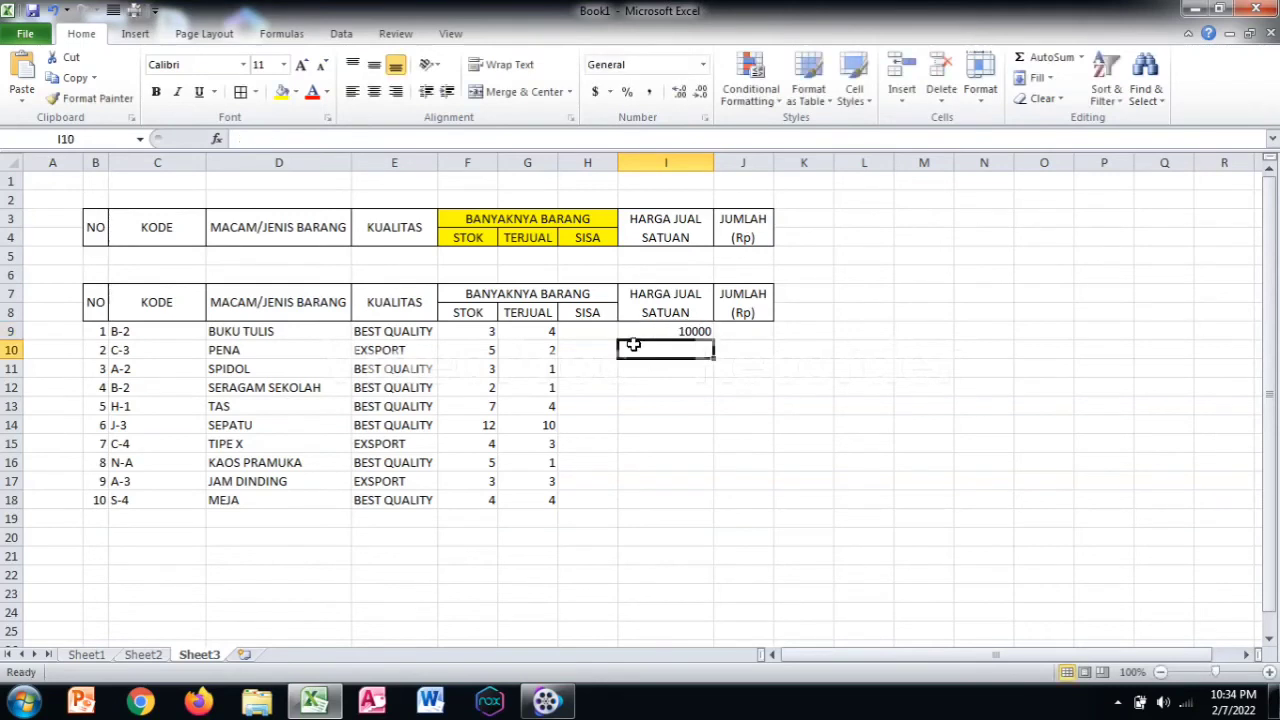
click(680, 332)
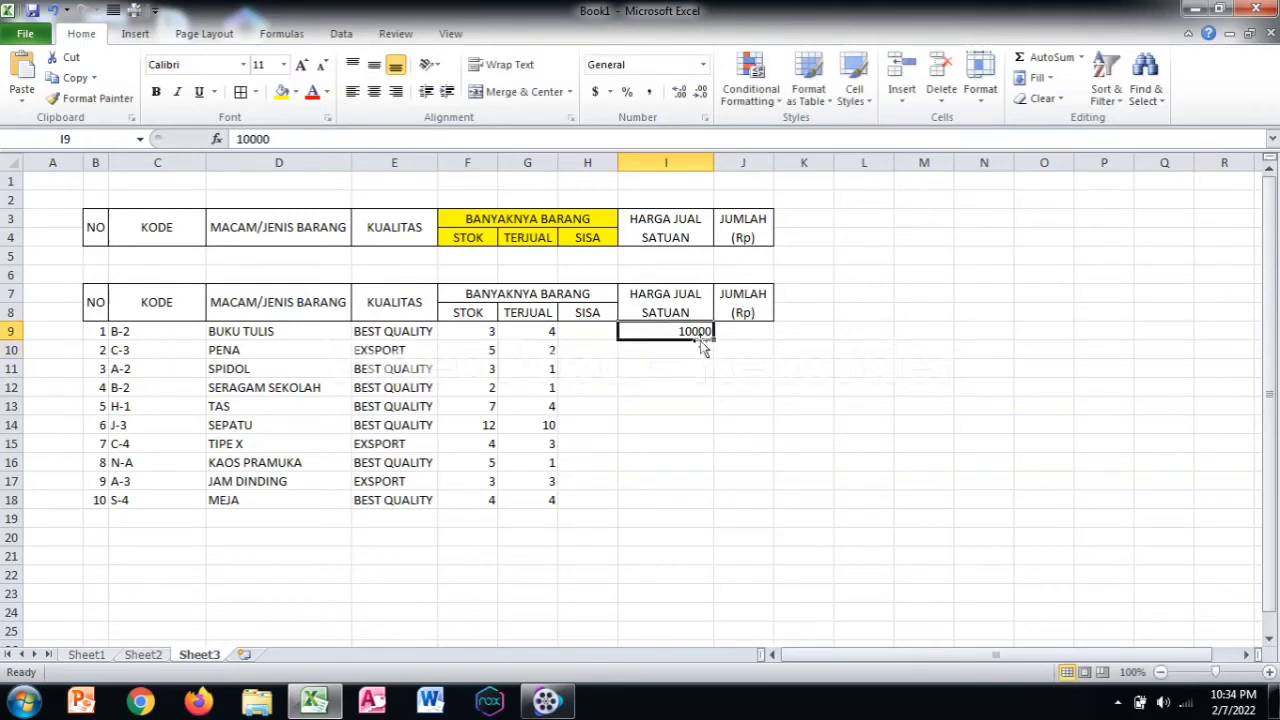
drag(713, 341, 694, 507)
- Change the unit price to 3000 for SPIDOL in I11 and to 180000 for TAS in I13
click(680, 386)
click(678, 368)
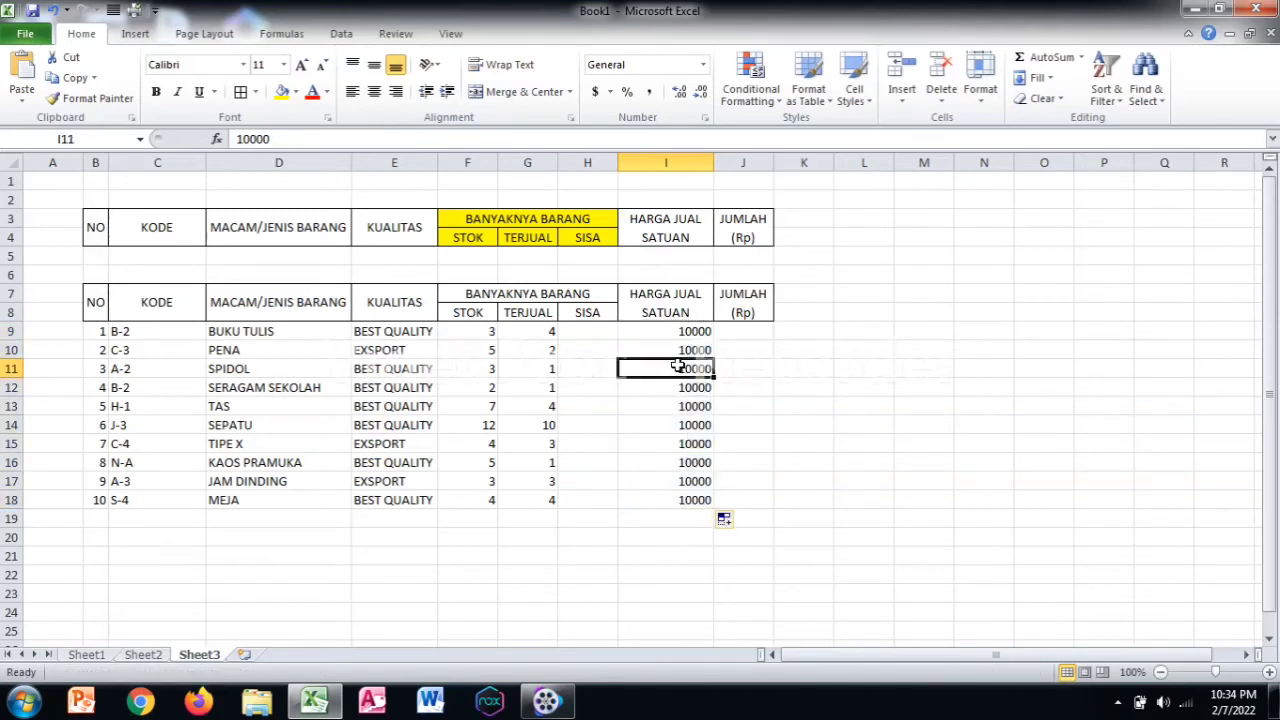
text(3000)
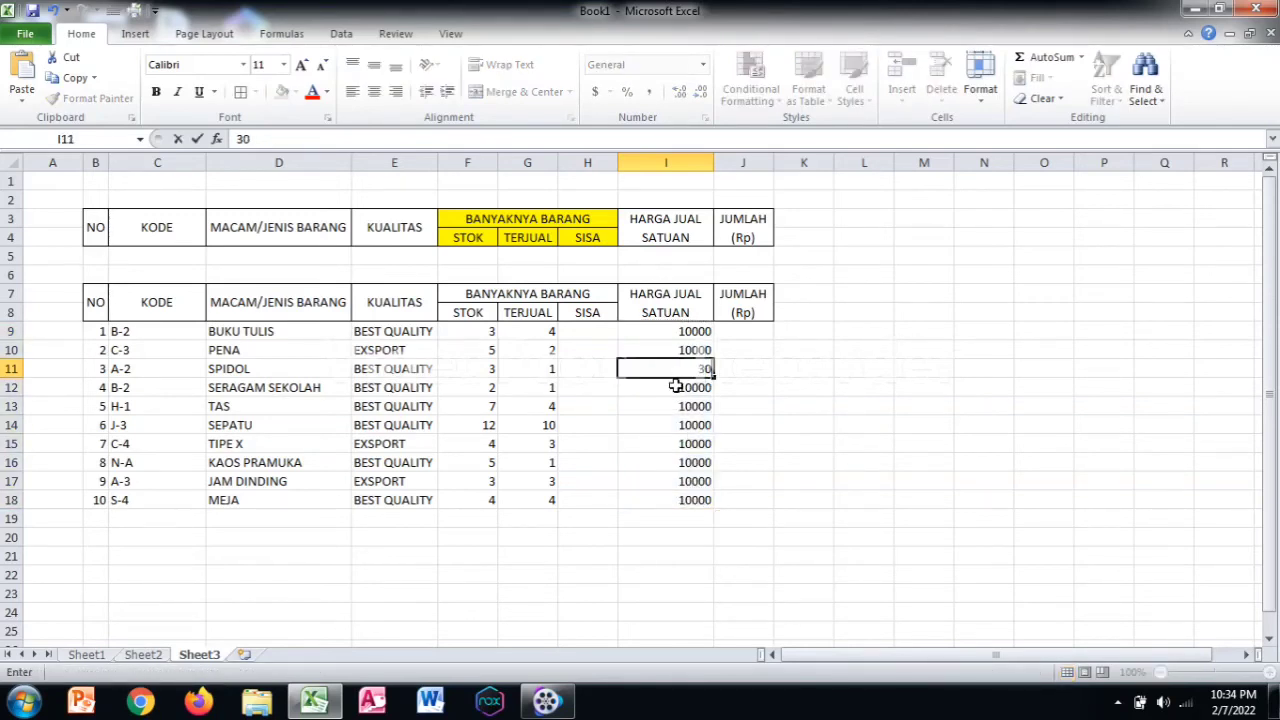
click(680, 408)
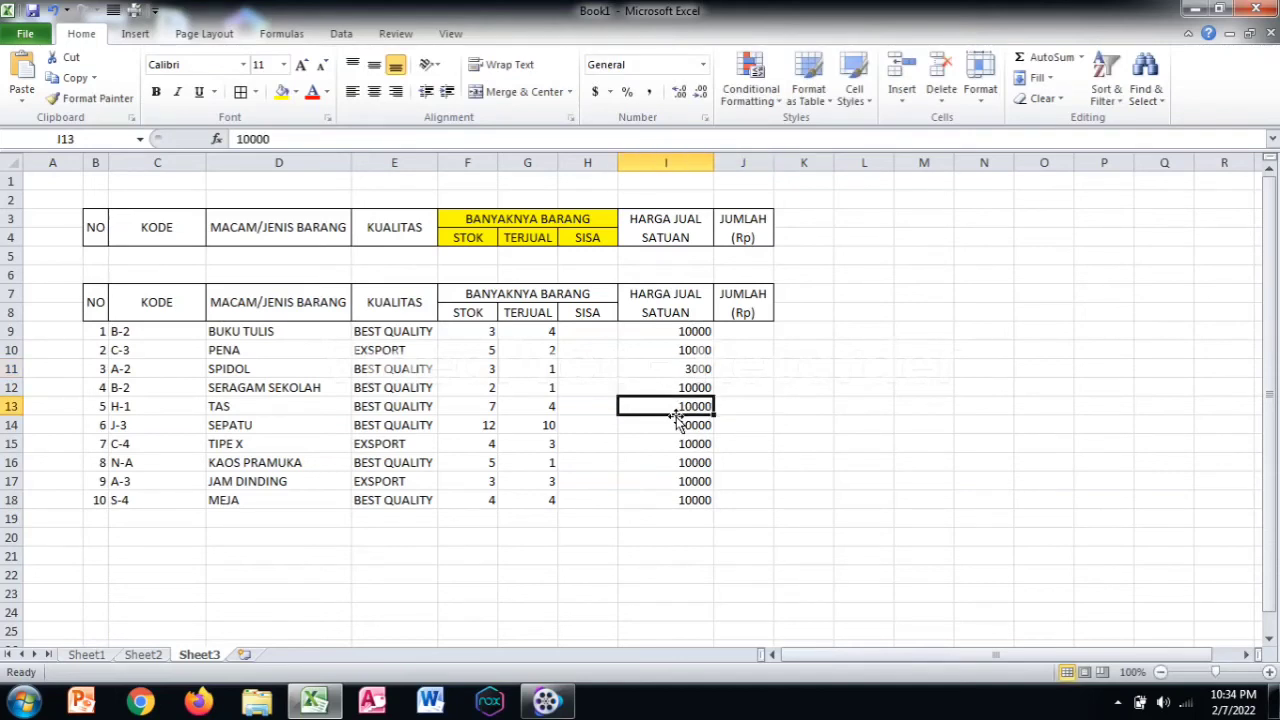
text(18)
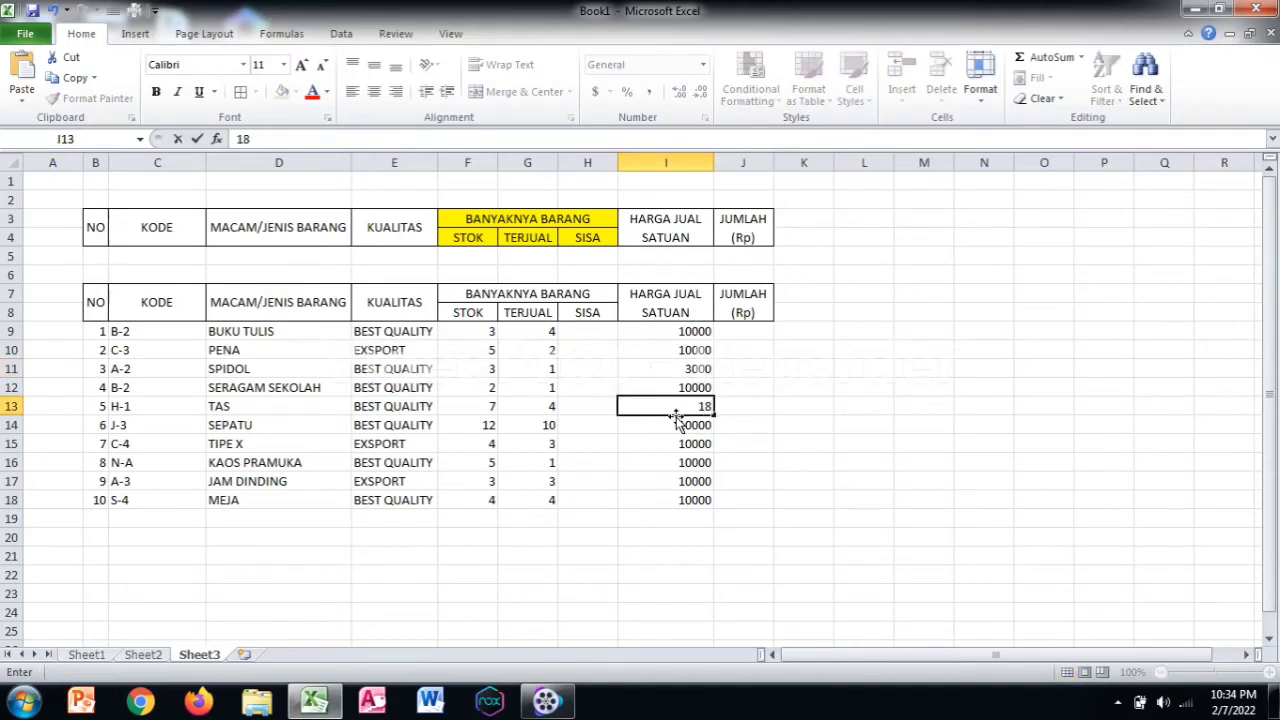
text(0000)
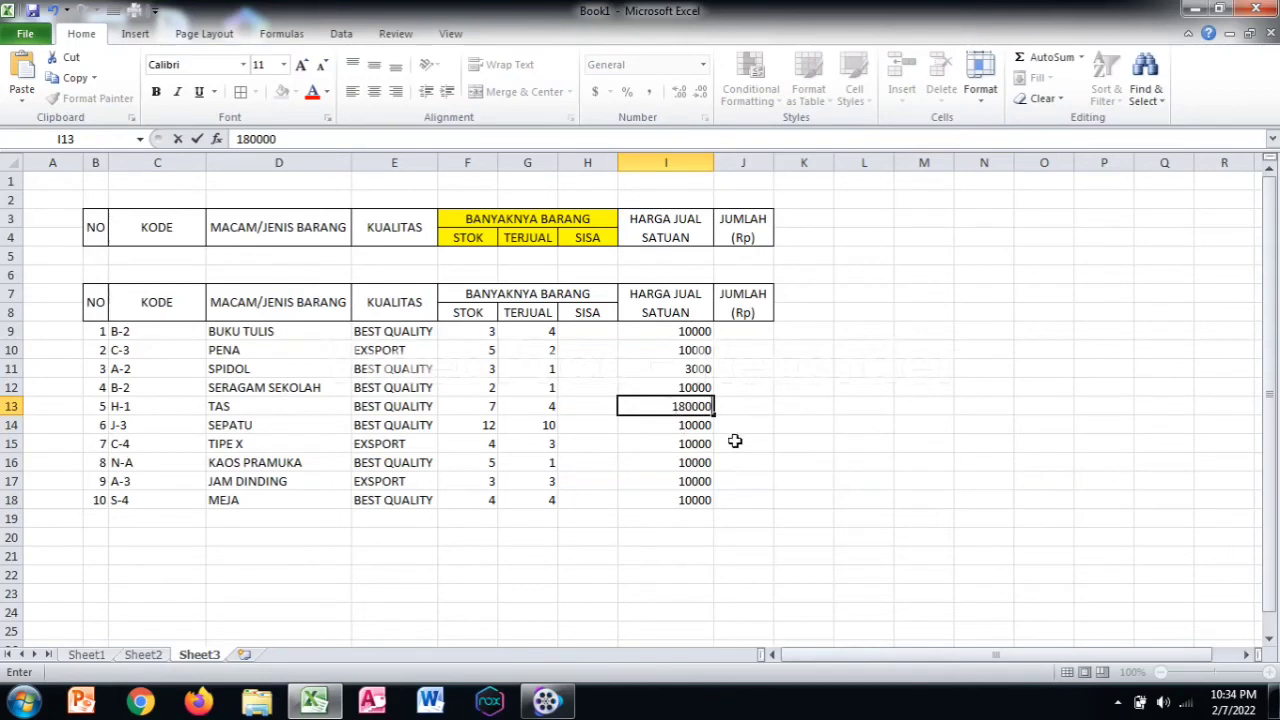
- Change the unit price to 40000 for TIPE X in I15 and to 23000 for JAM DINDING in I17
click(708, 443)
text(4)
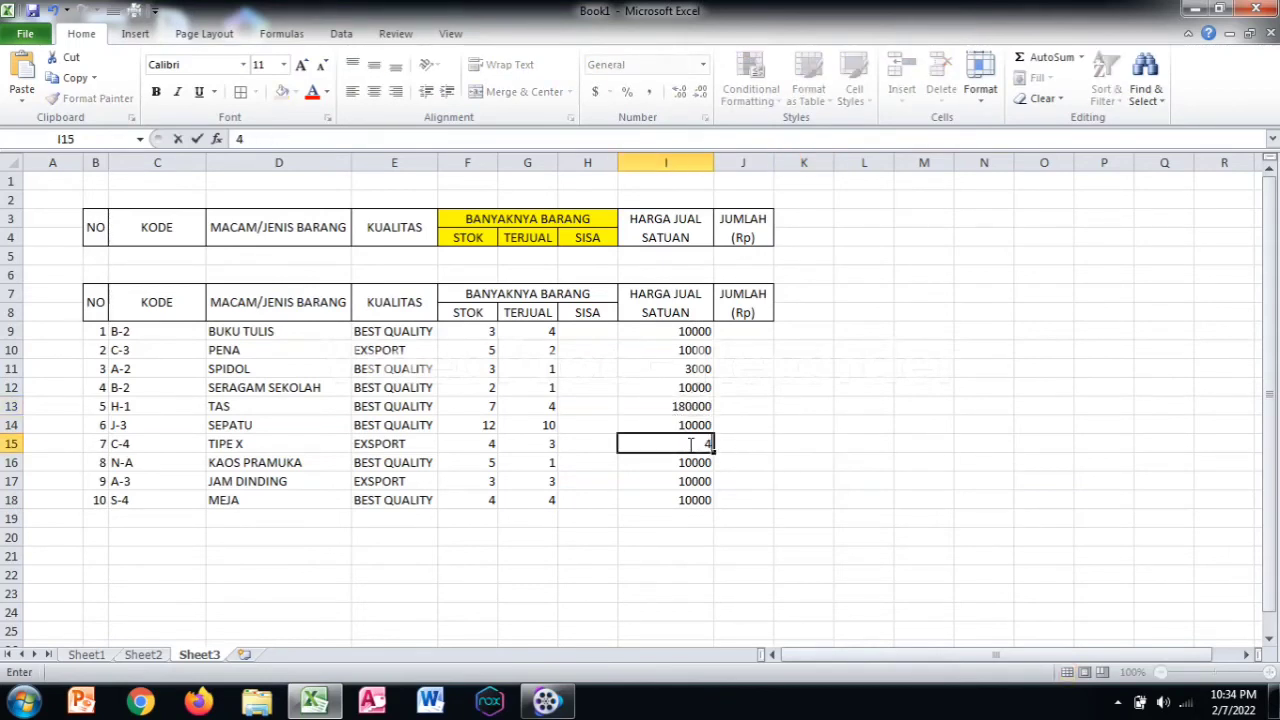
text(0000)
click(738, 483)
click(693, 480)
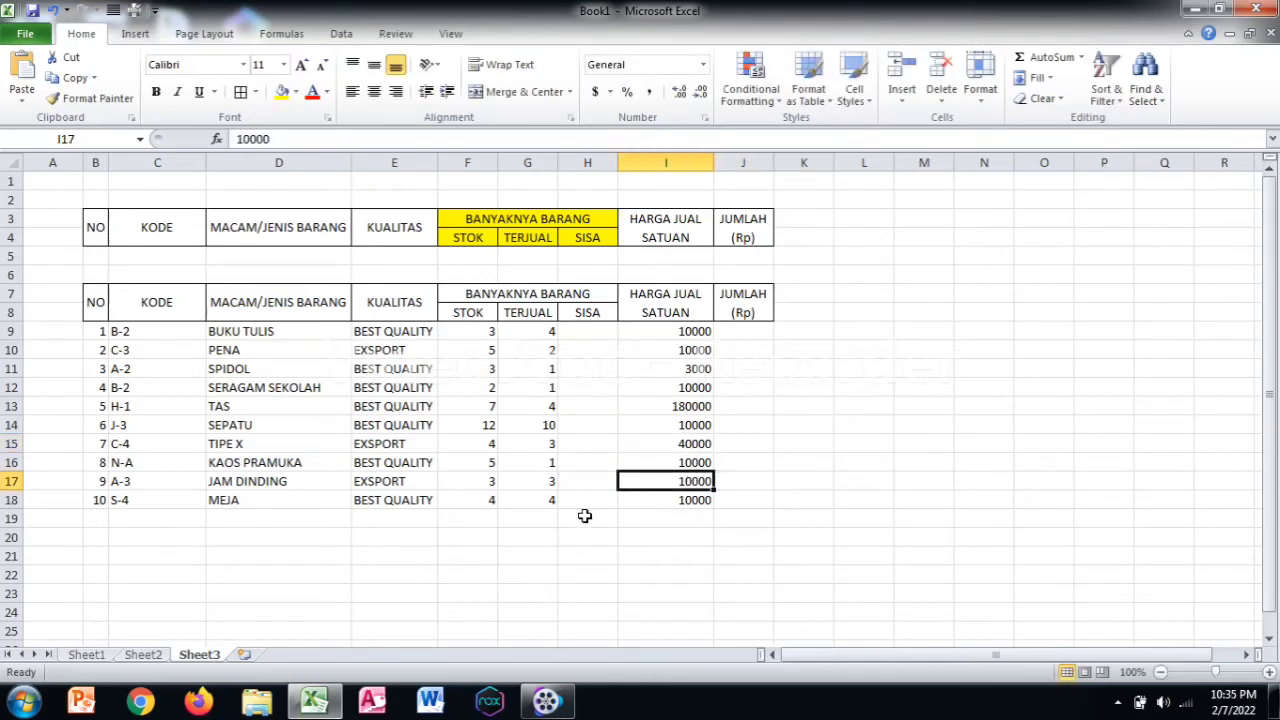
text(23)
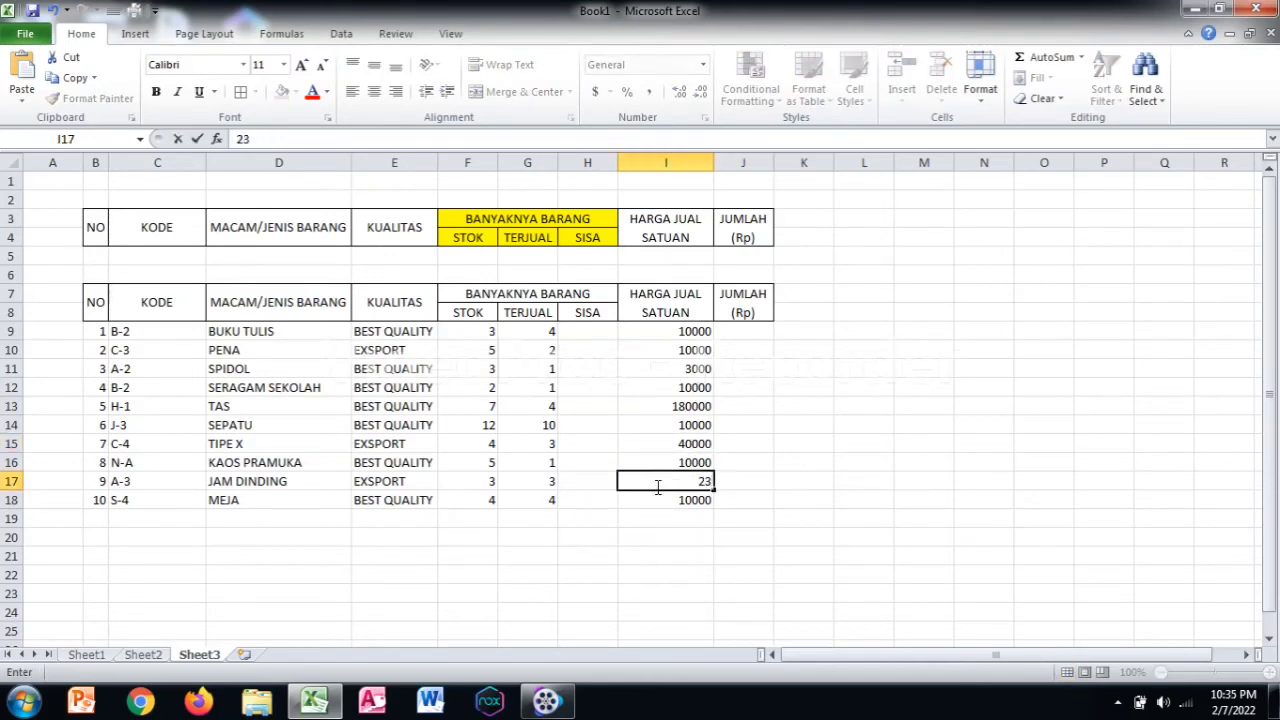
text(000)
click(858, 518)
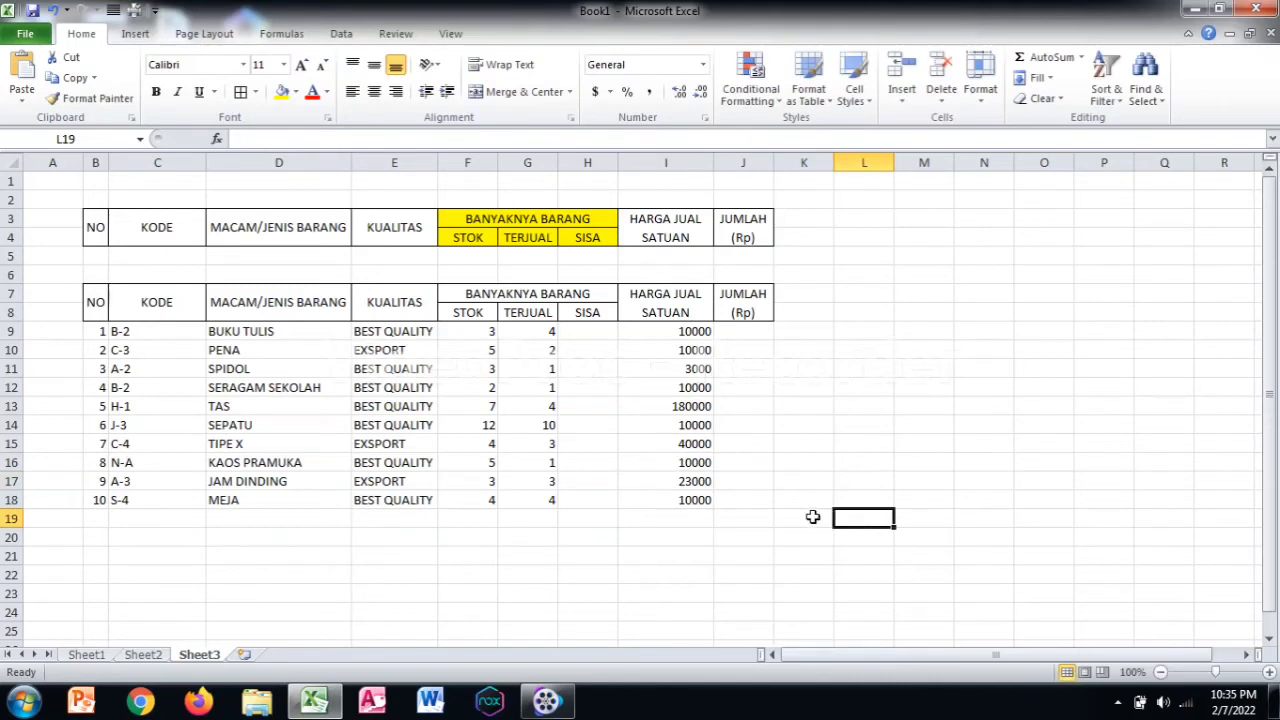
- Change the unit price for MEJA in I18 to 500000
click(702, 505)
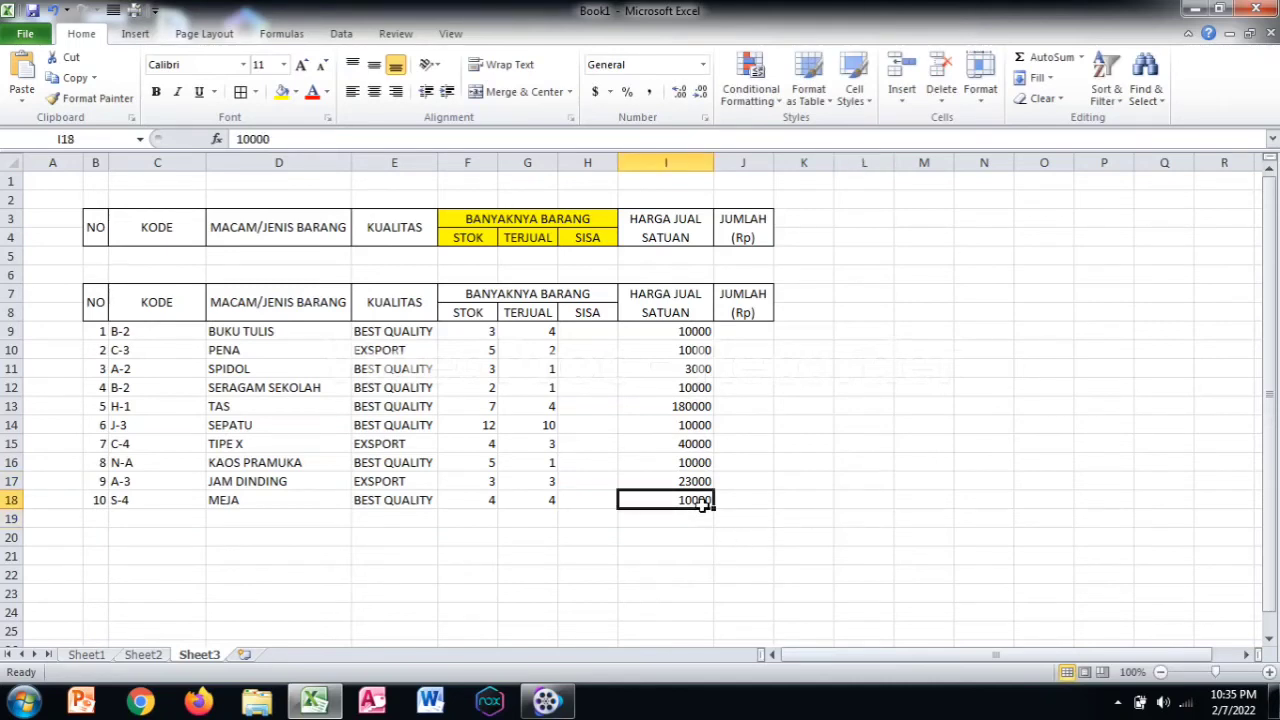
text(500000)
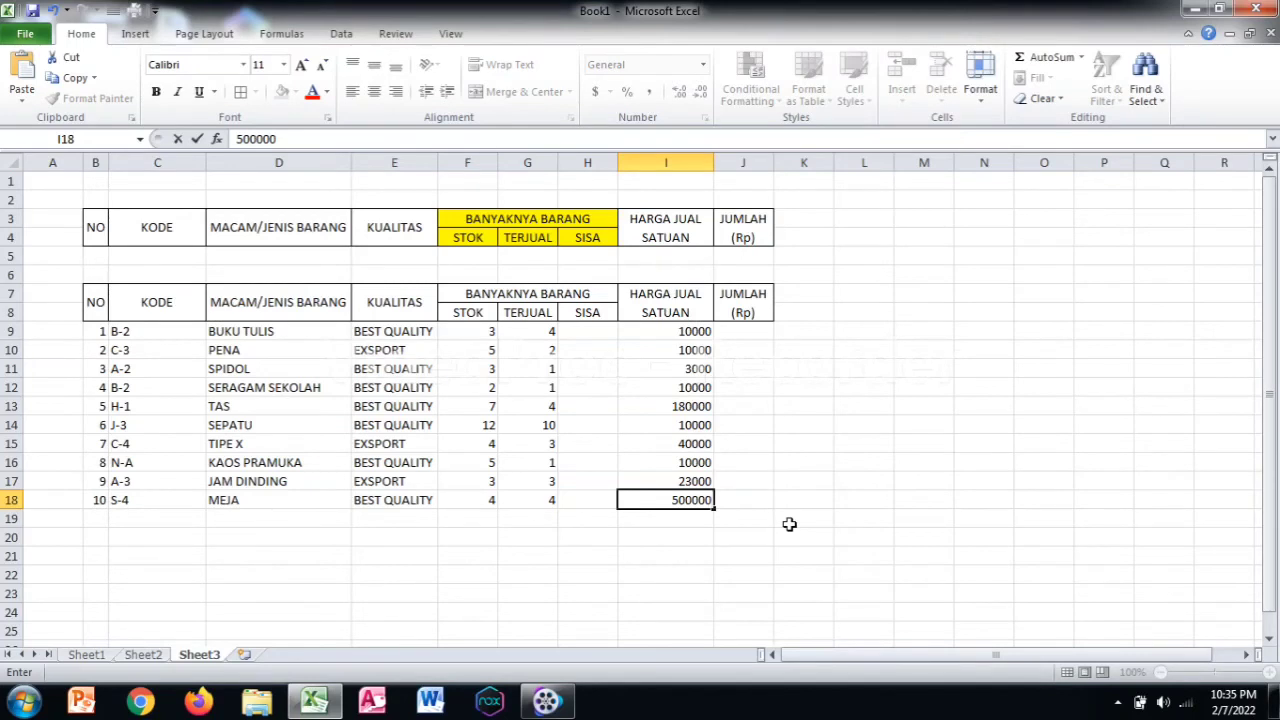
click(789, 524)
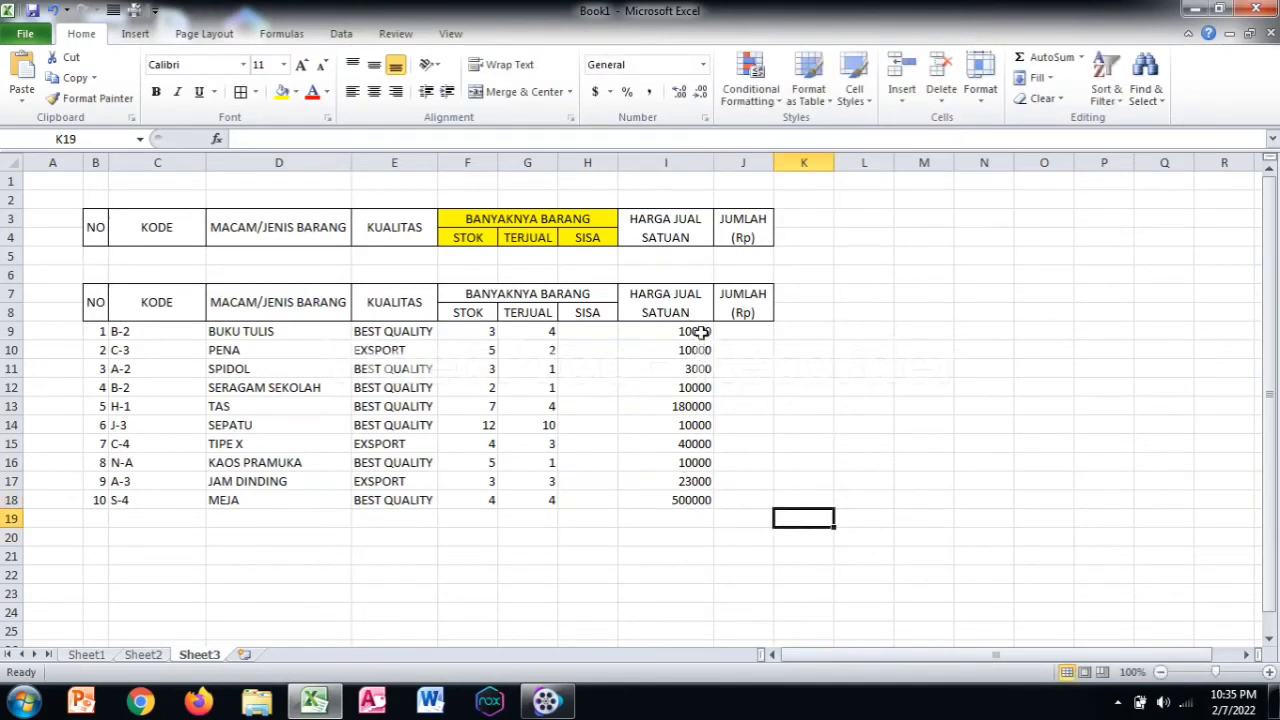
- Format the unit prices in I9:I18 with the comma style and no decimal places
drag(700, 332, 697, 490)
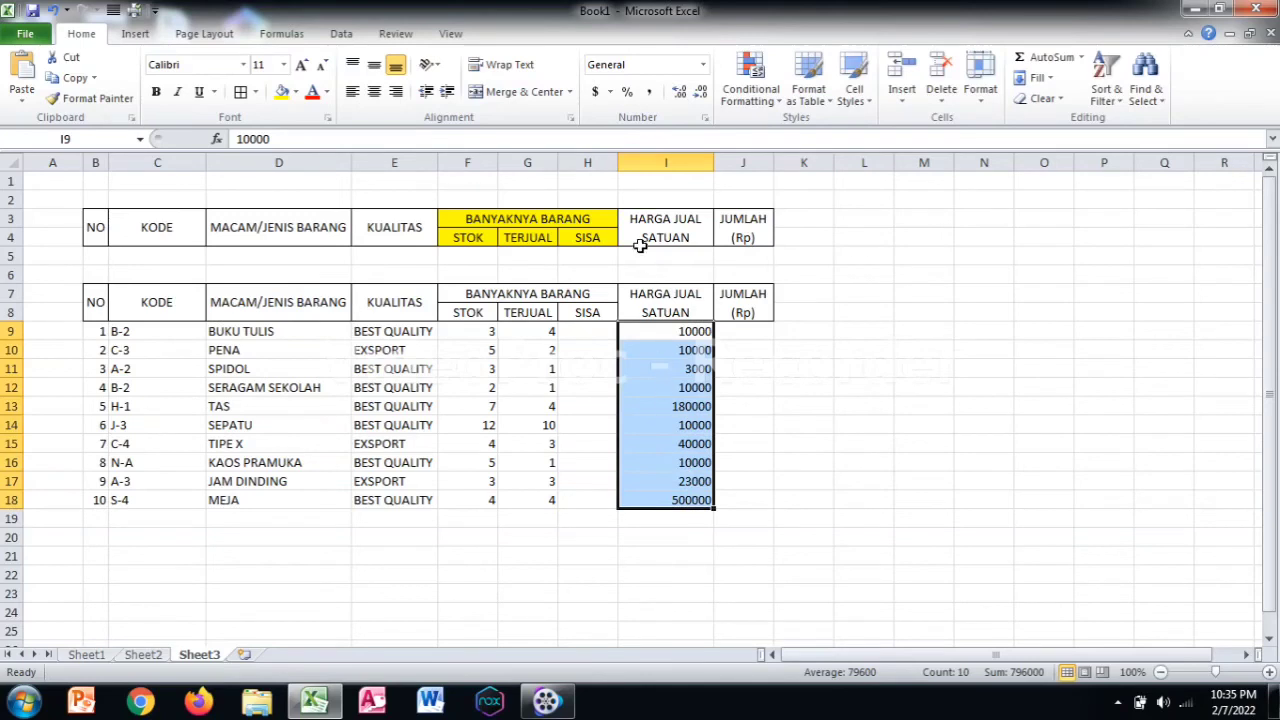
click(647, 92)
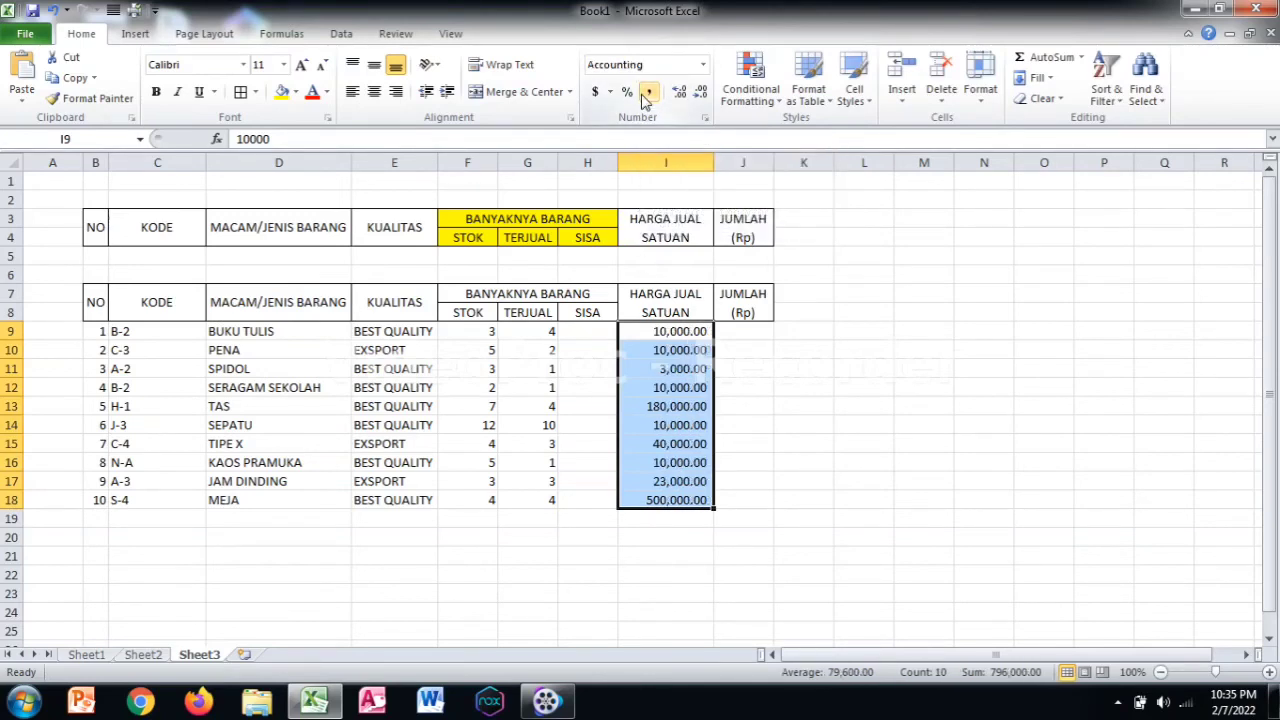
click(700, 93)
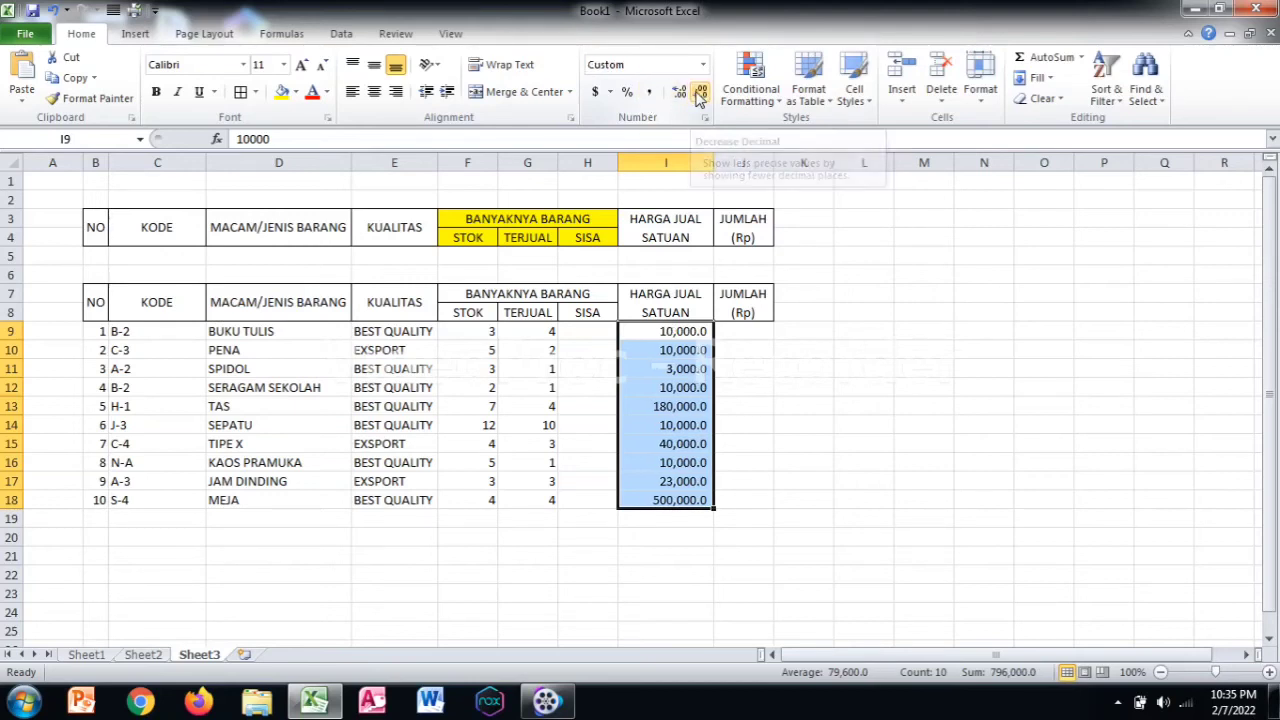
click(700, 93)
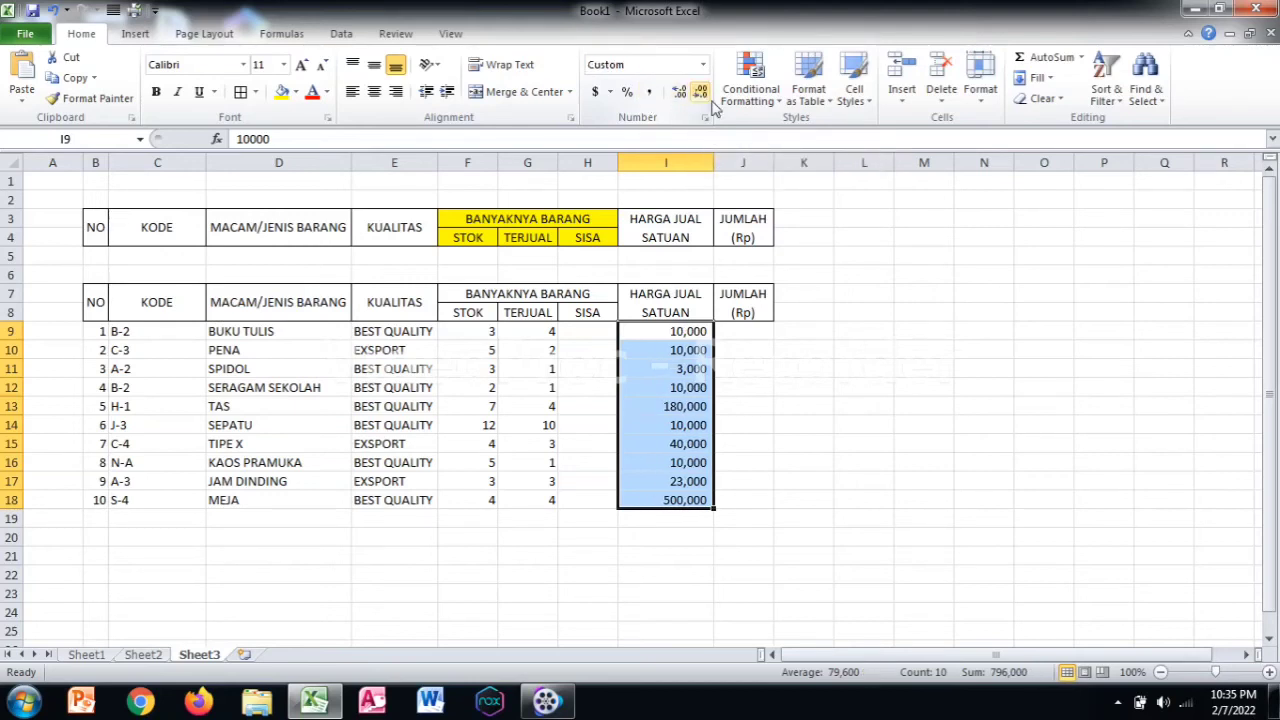
- Enter the formula =G9*I9 in J9 to multiply the sold quantity by the unit price for BUKU TULIS
click(741, 333)
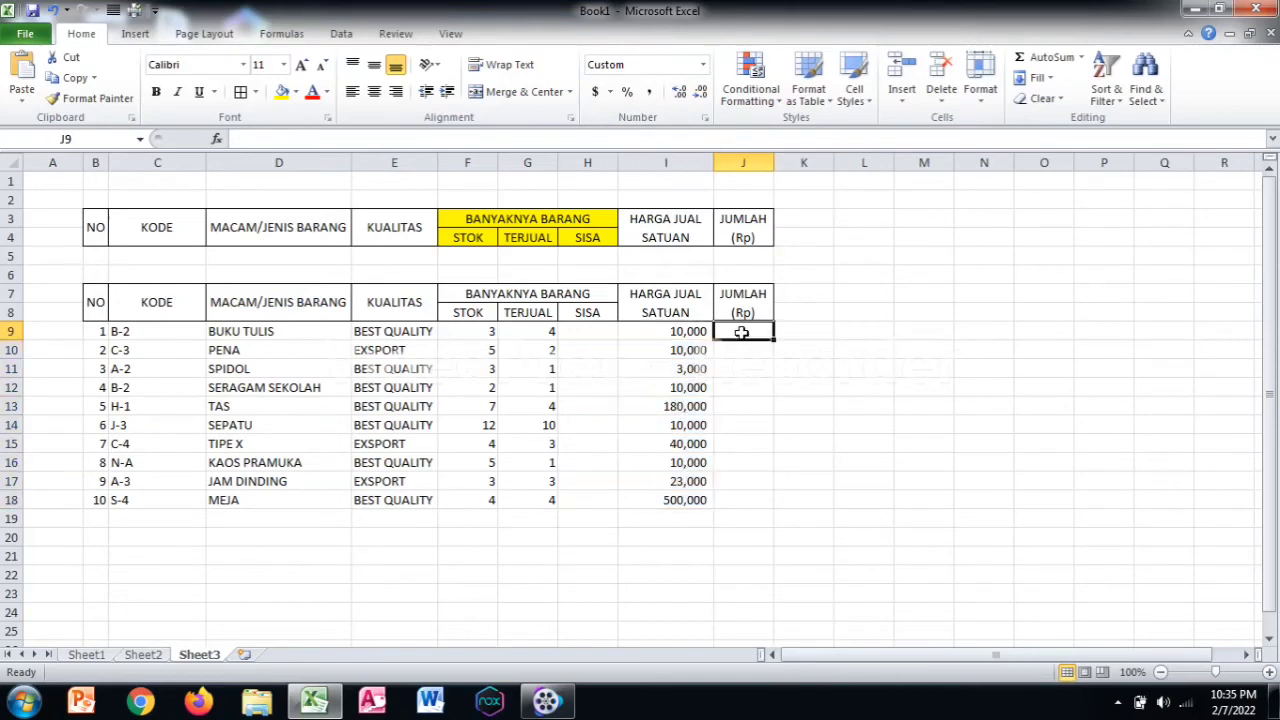
text(=)
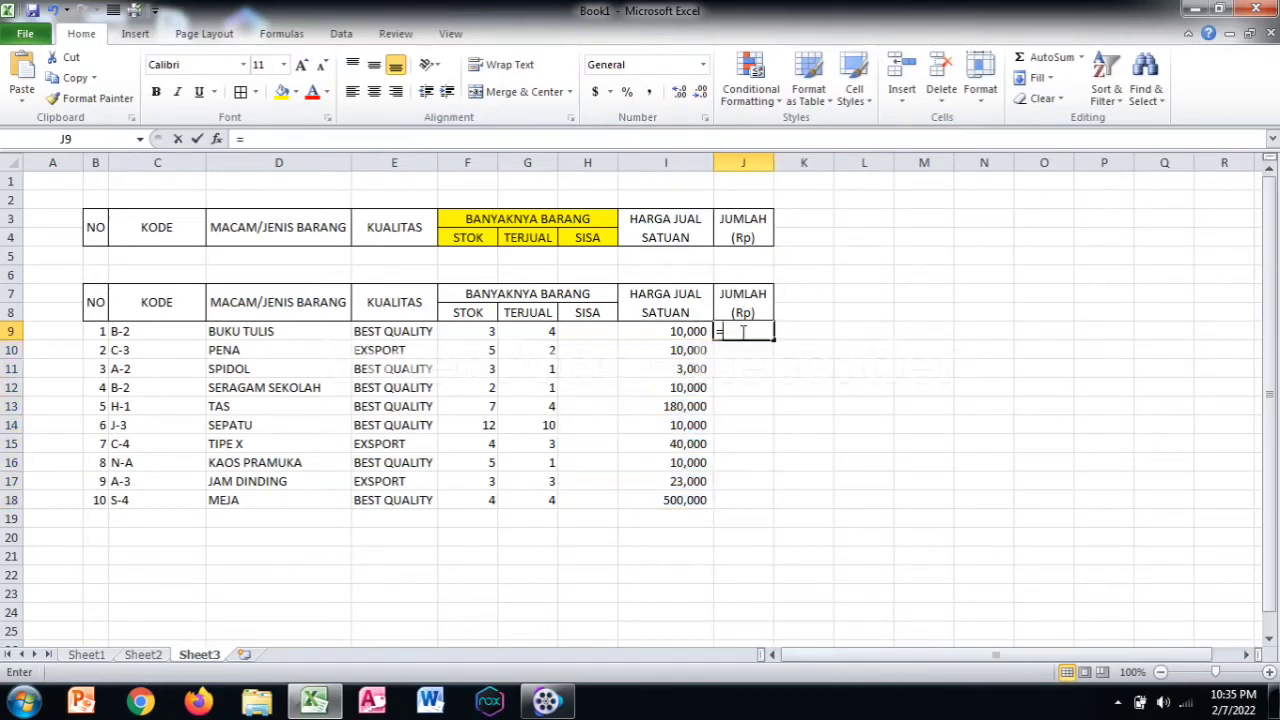
click(485, 333)
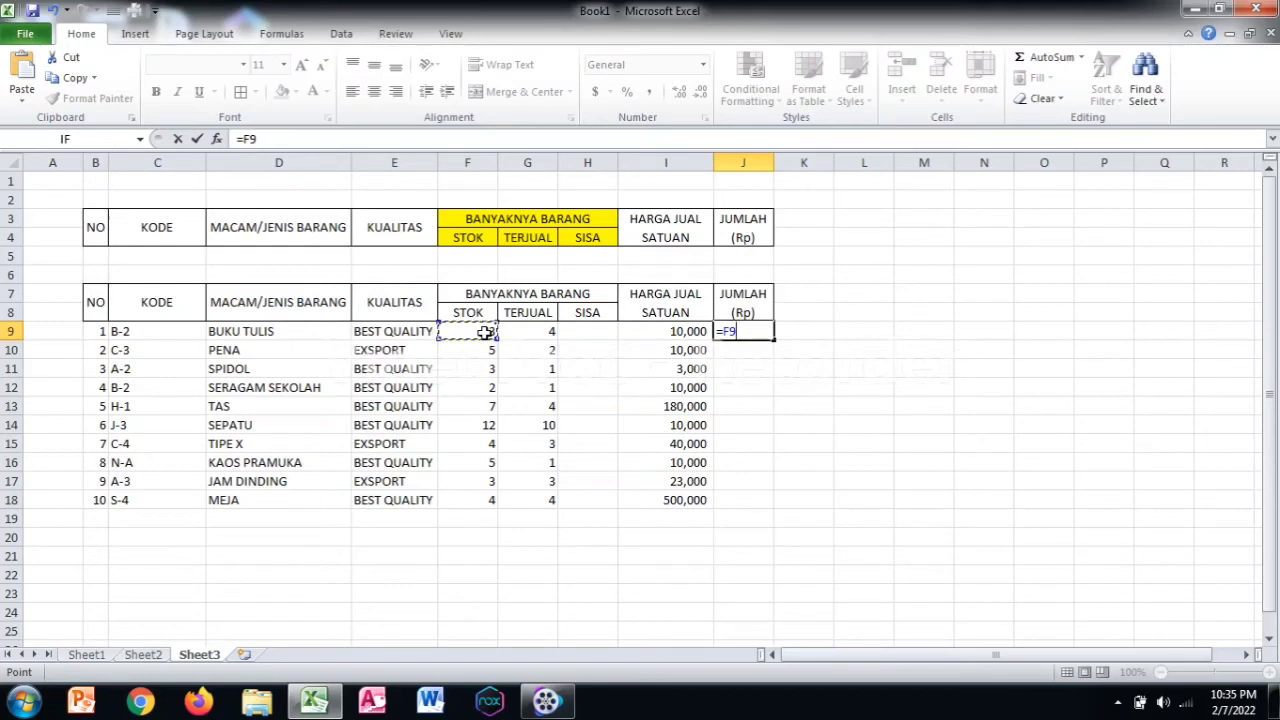
text(*)
key(BackSpace)
key(BackSpace)
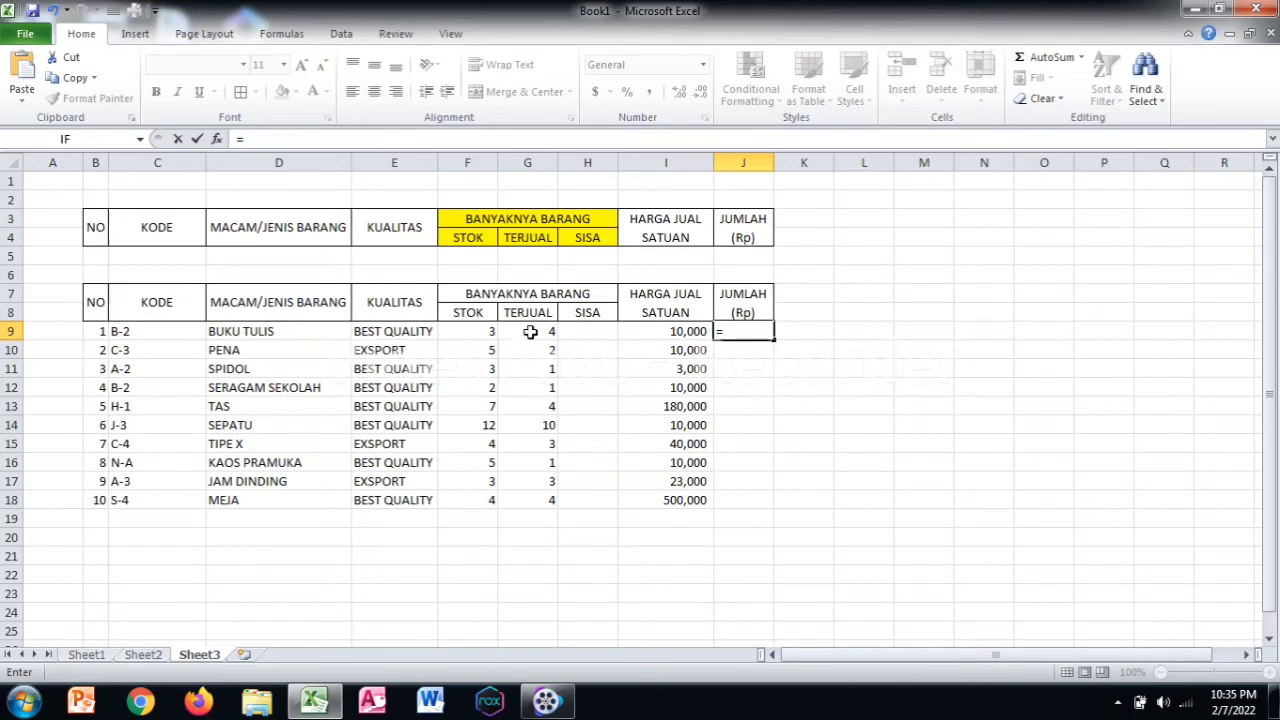
click(530, 332)
text(*)
click(633, 331)
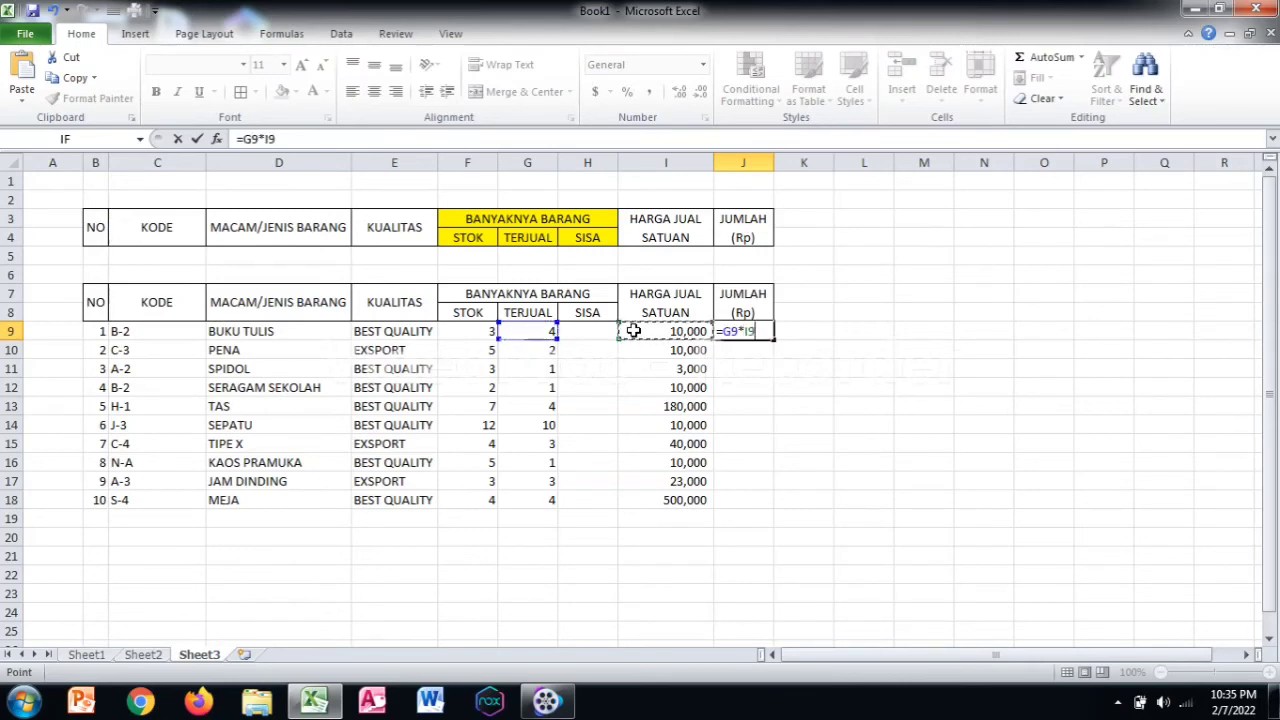
key(Return)
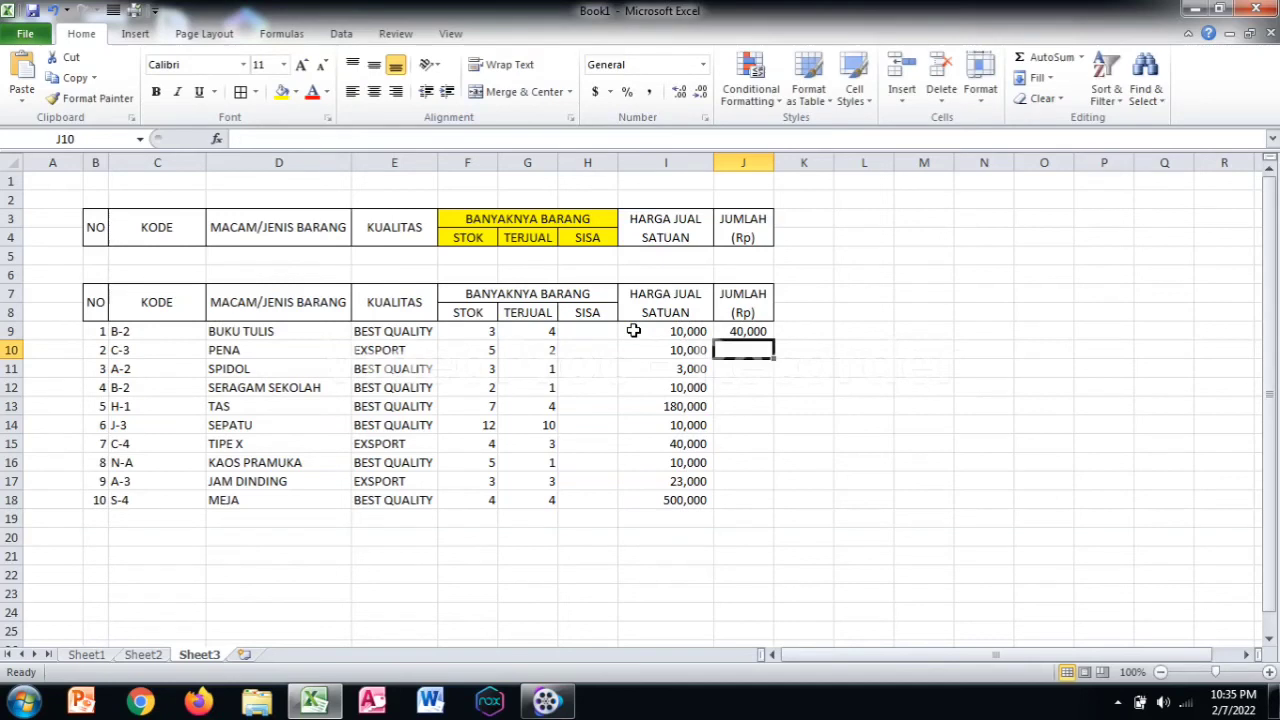
- Enter the formula =G10*I10 in J10 to multiply the sold quantity by the unit price for PENA
click(724, 334)
click(719, 347)
text(=)
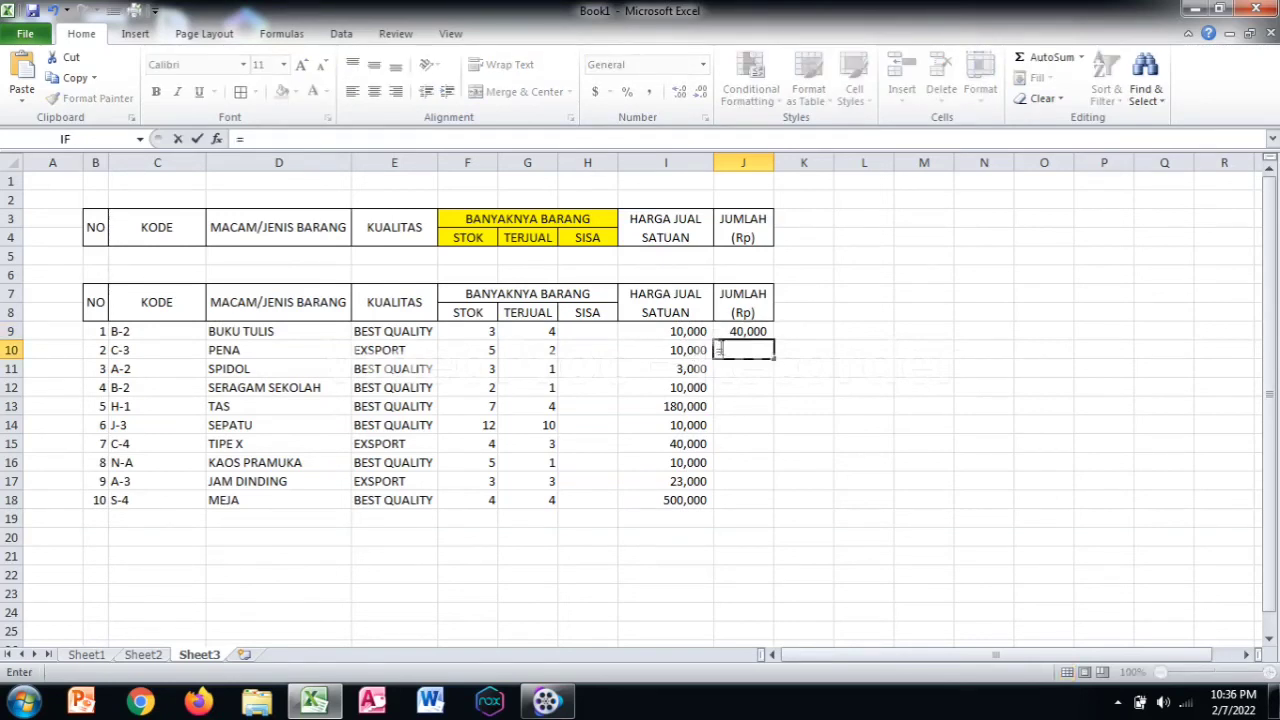
click(536, 350)
text(*)
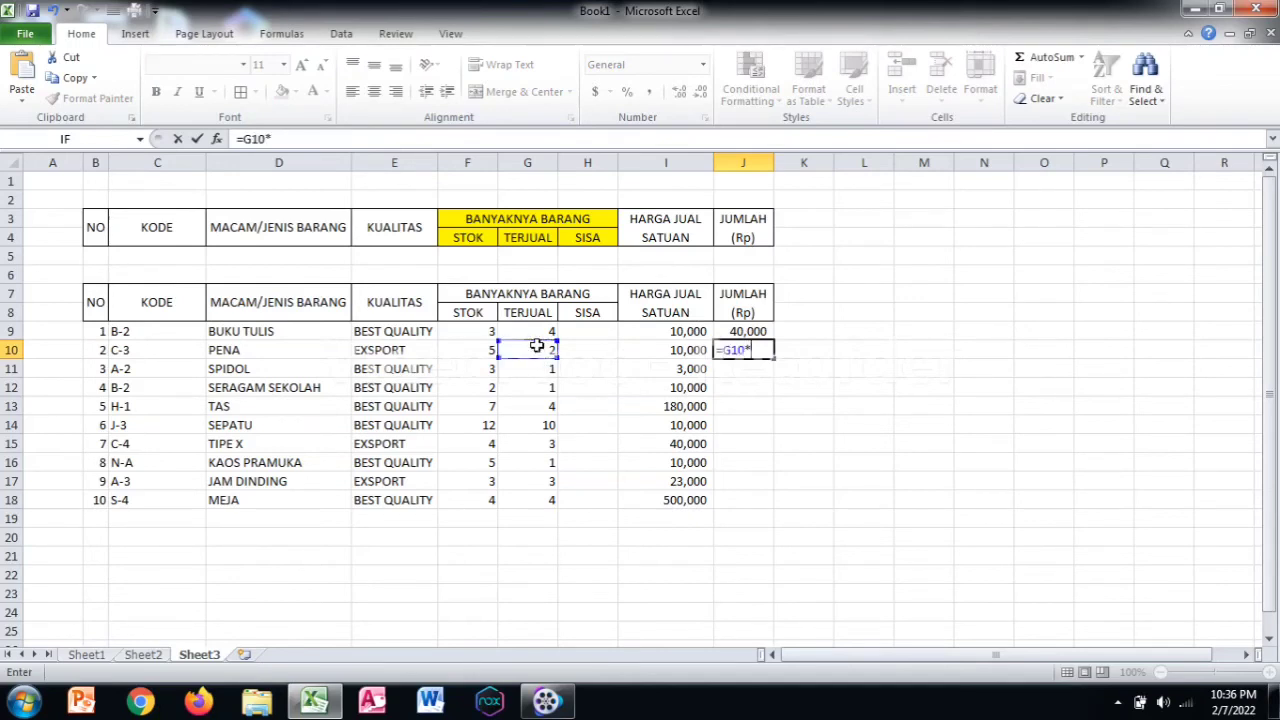
click(676, 350)
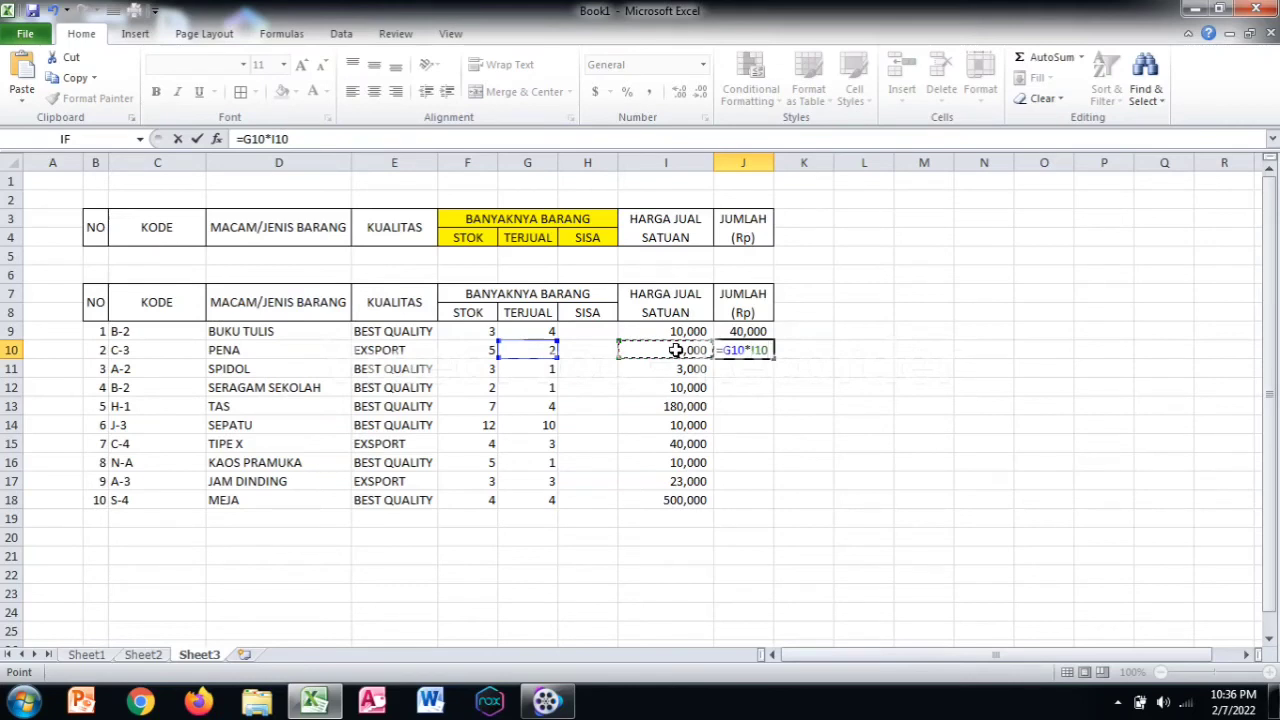
key(Return)
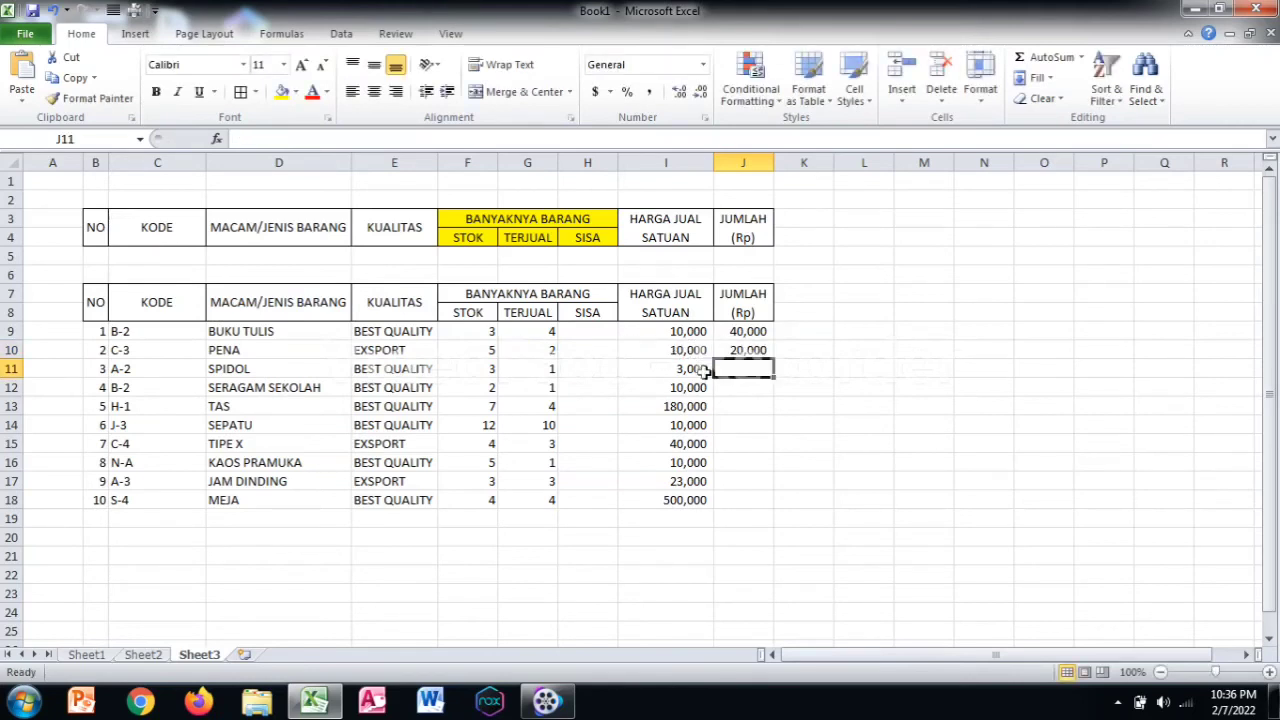
- Enter the formula =G11*I11 in J11 to calculate the JUMLAH amount for SPIDOL
text(=)
click(535, 368)
text(*)
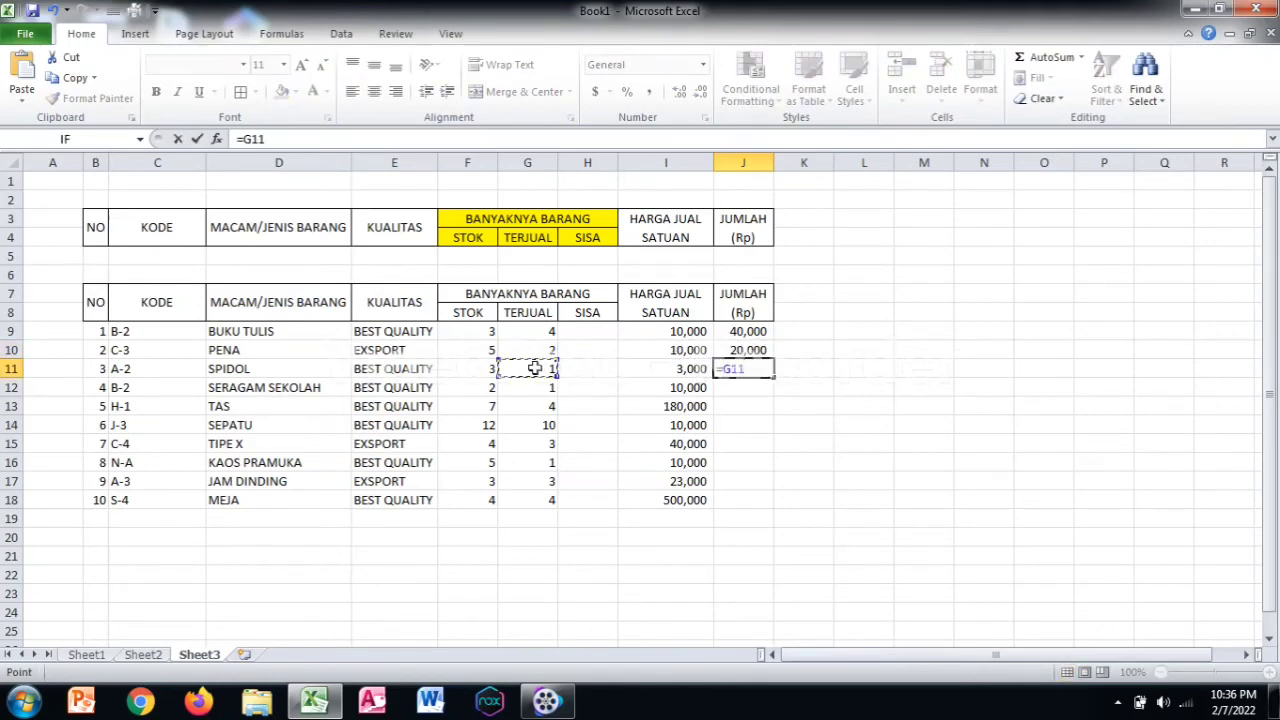
click(649, 372)
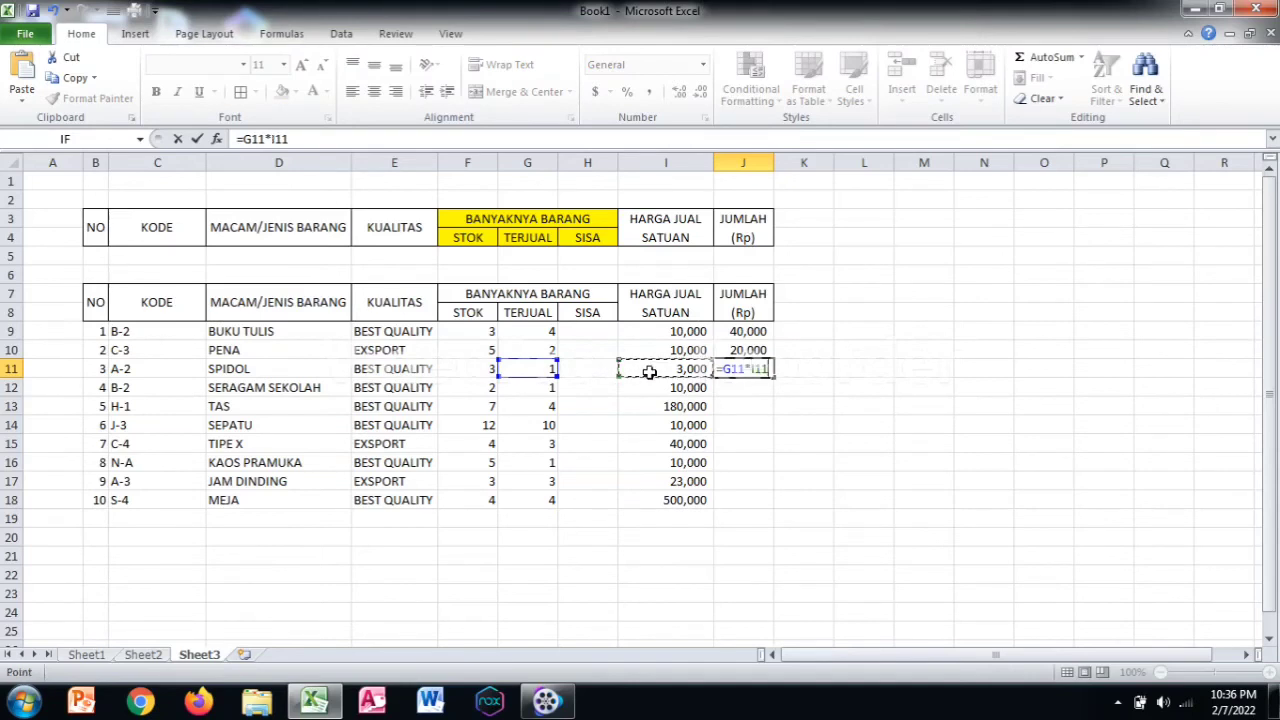
key(Return)
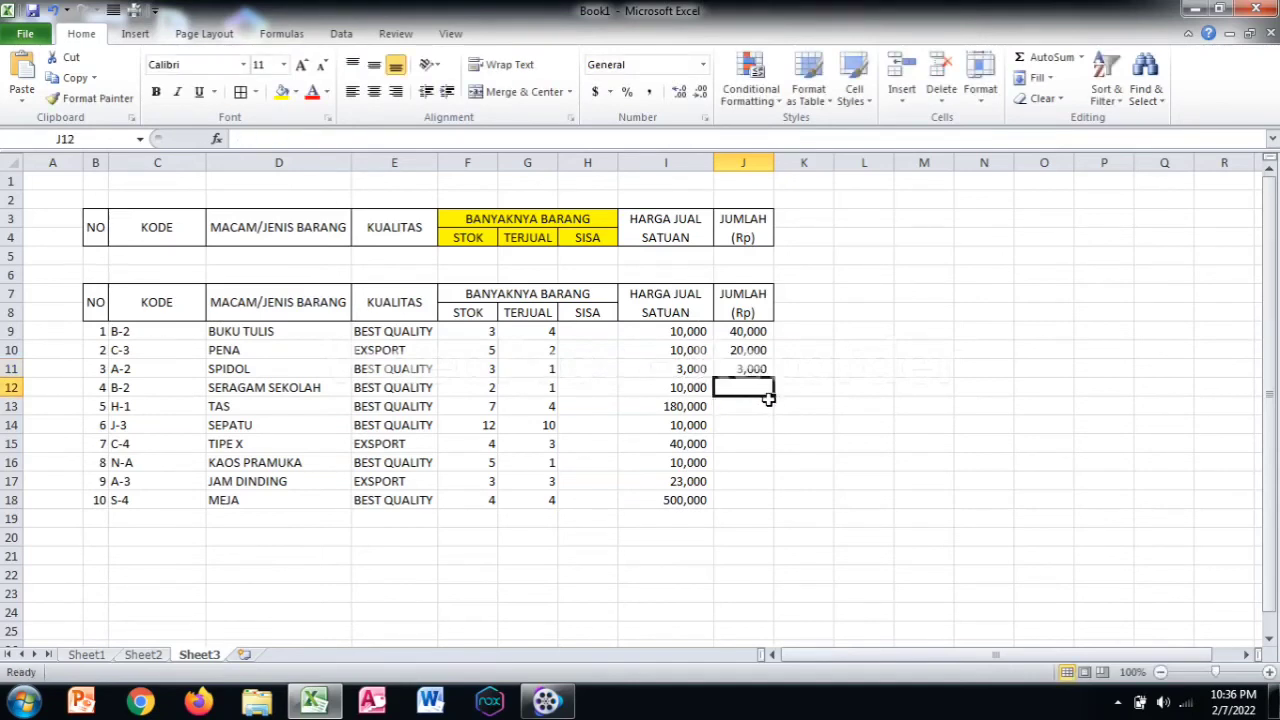
drag(766, 391, 744, 505)
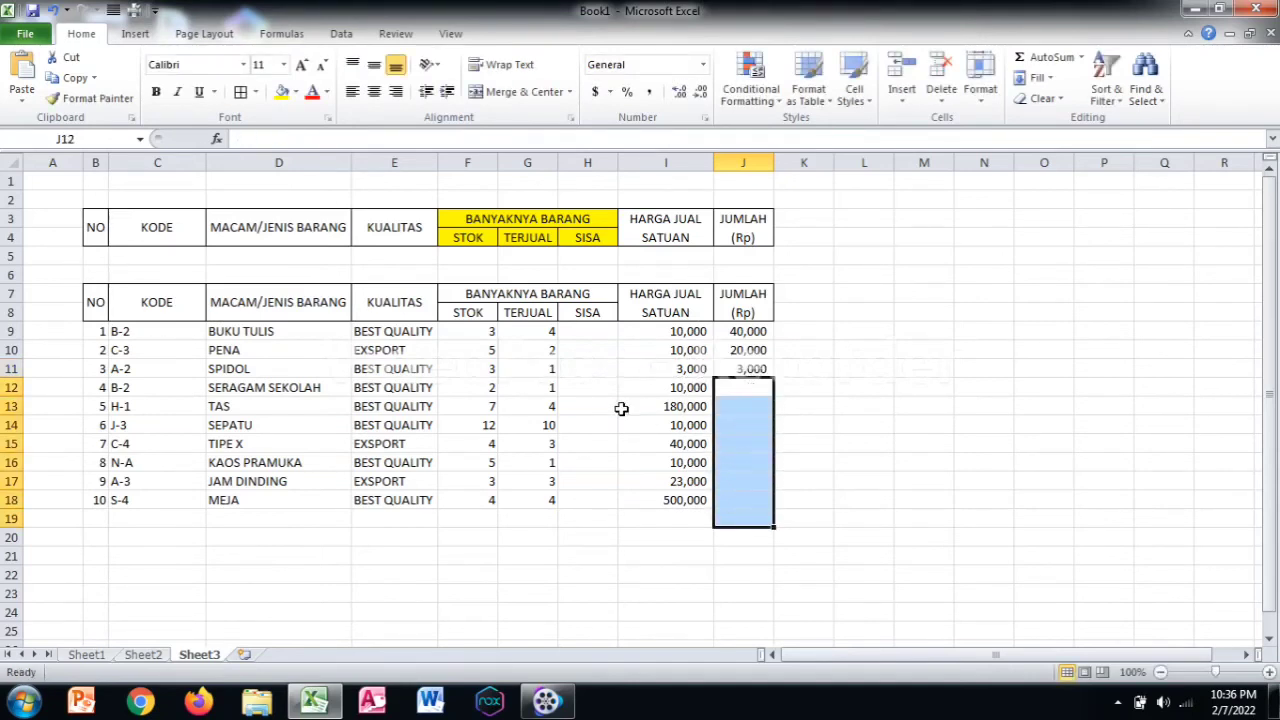
- Enter the formula =F9-G9 in H9 to subtract the sold quantity from the stock for BUKU TULIS
click(600, 338)
text(=)
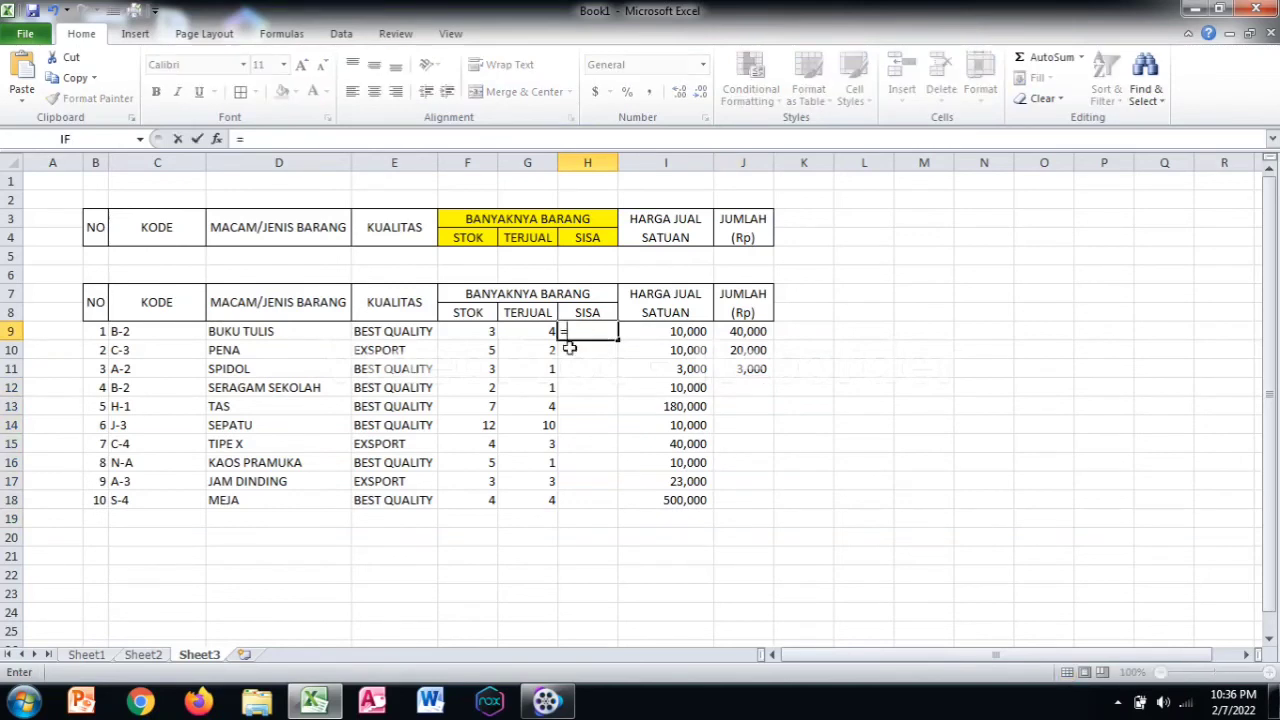
click(488, 333)
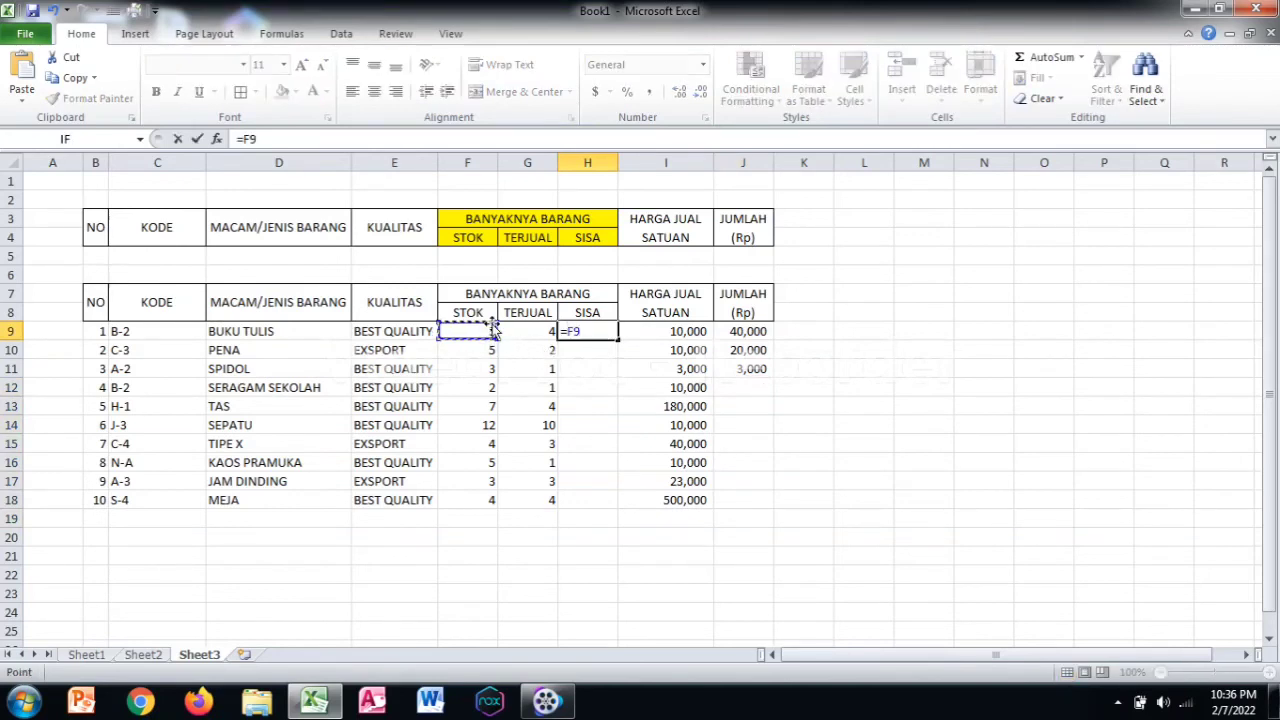
text(-)
click(532, 337)
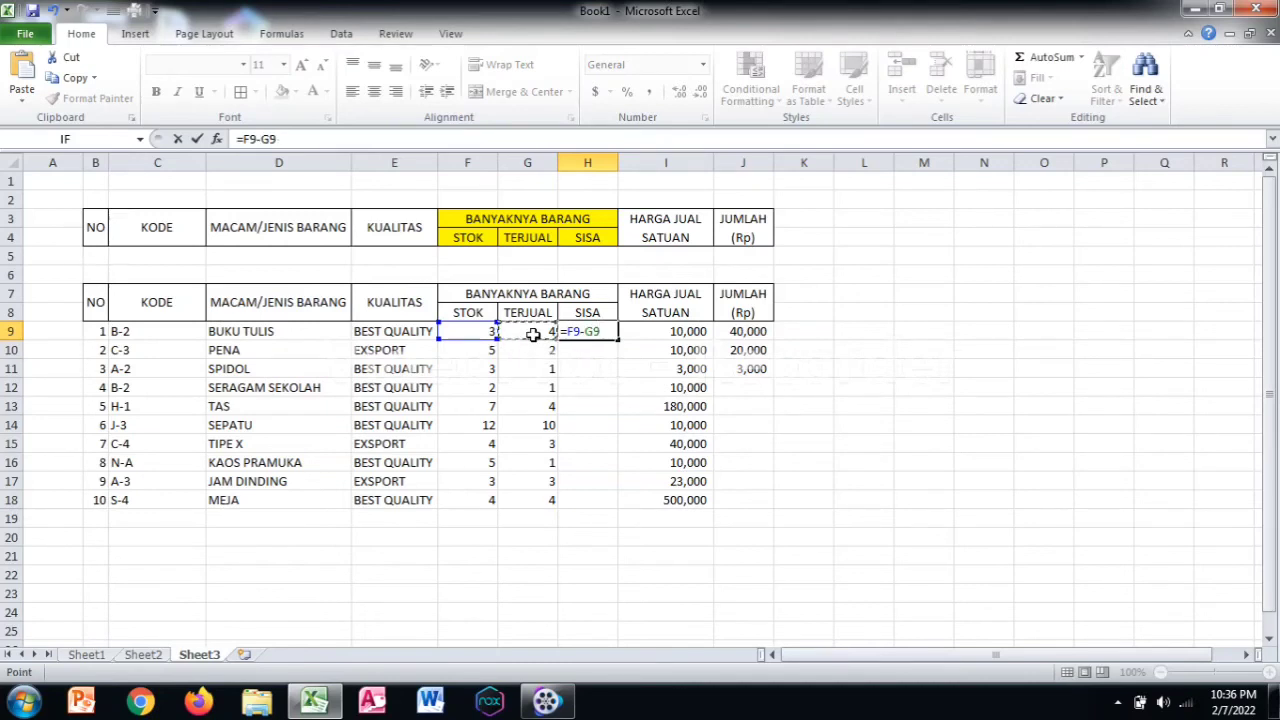
key(Return)
- Enter the formula =F10-G10 in H10 to calculate the remaining stock for PENA
text(=)
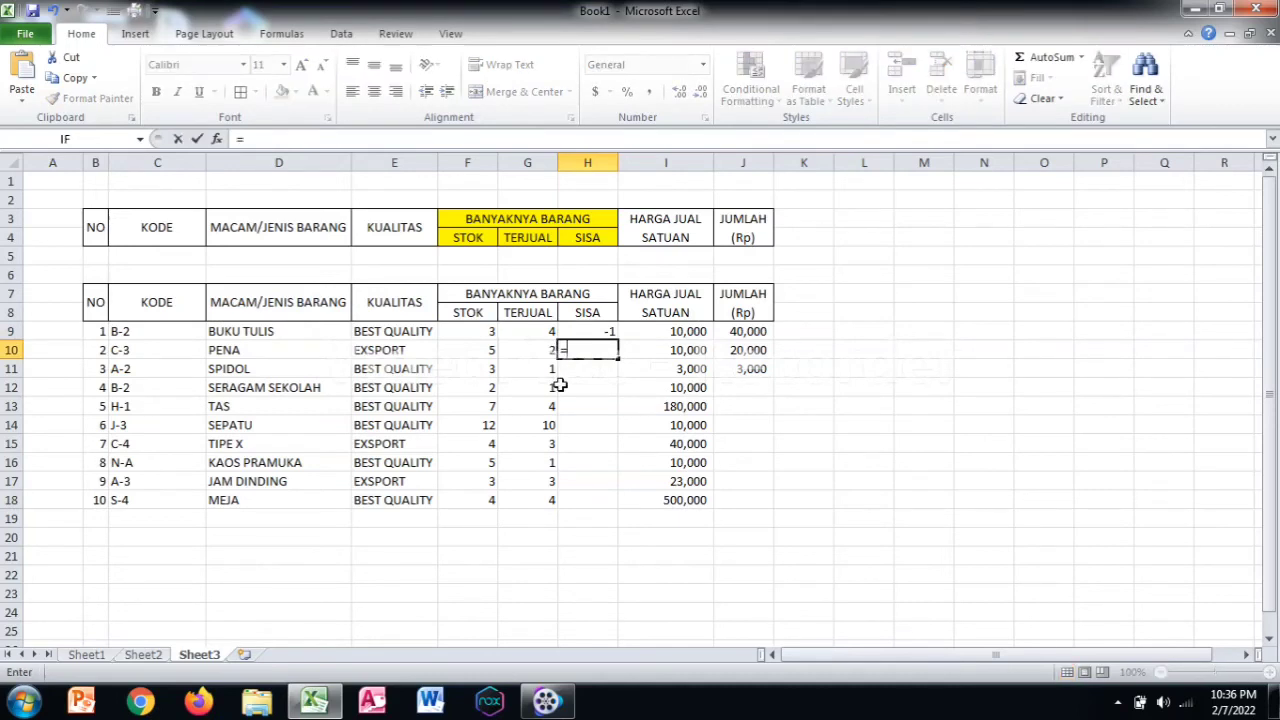
click(485, 348)
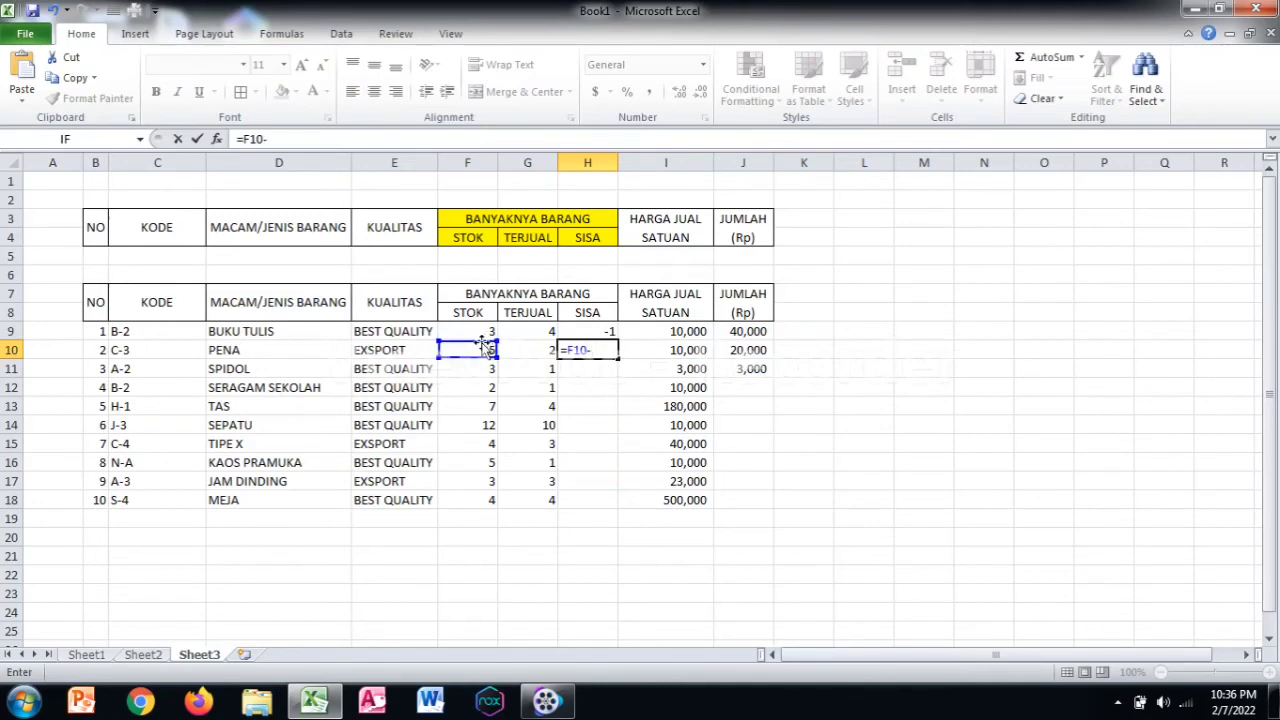
text(-)
click(514, 352)
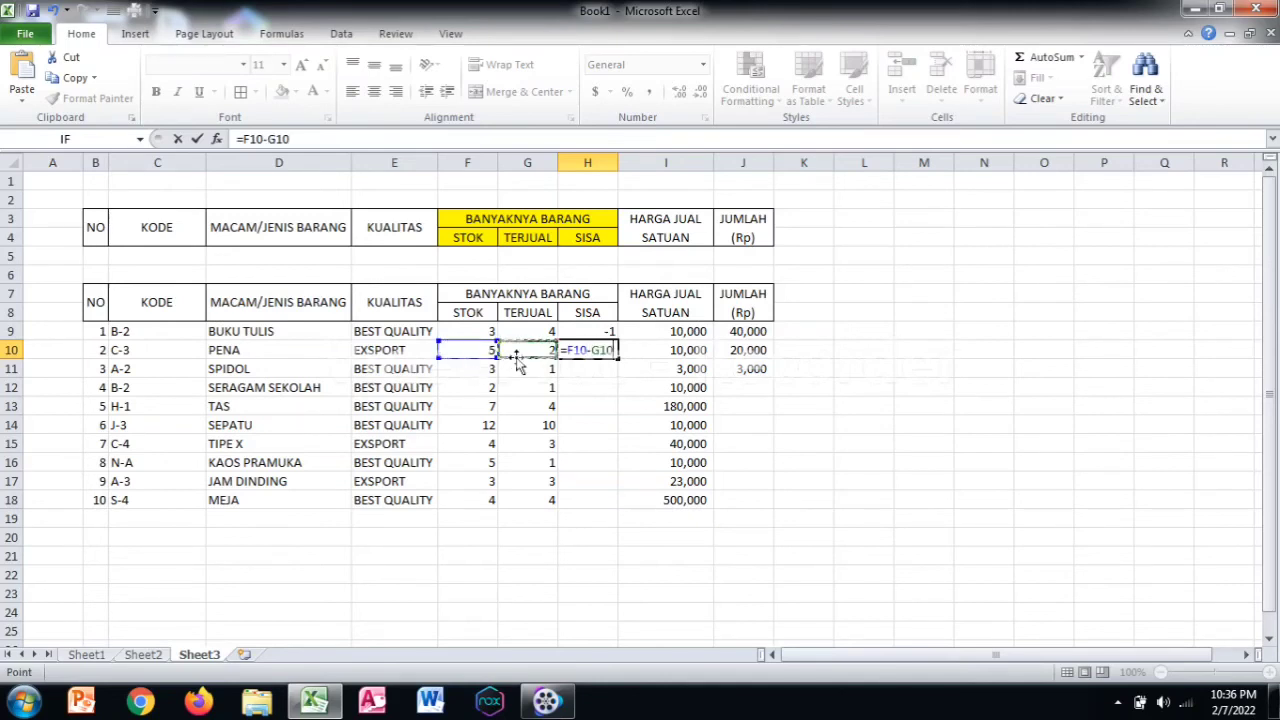
key(Return)
- Change the sold quantity for BUKU TULIS in G9 to 2
click(577, 338)
click(533, 352)
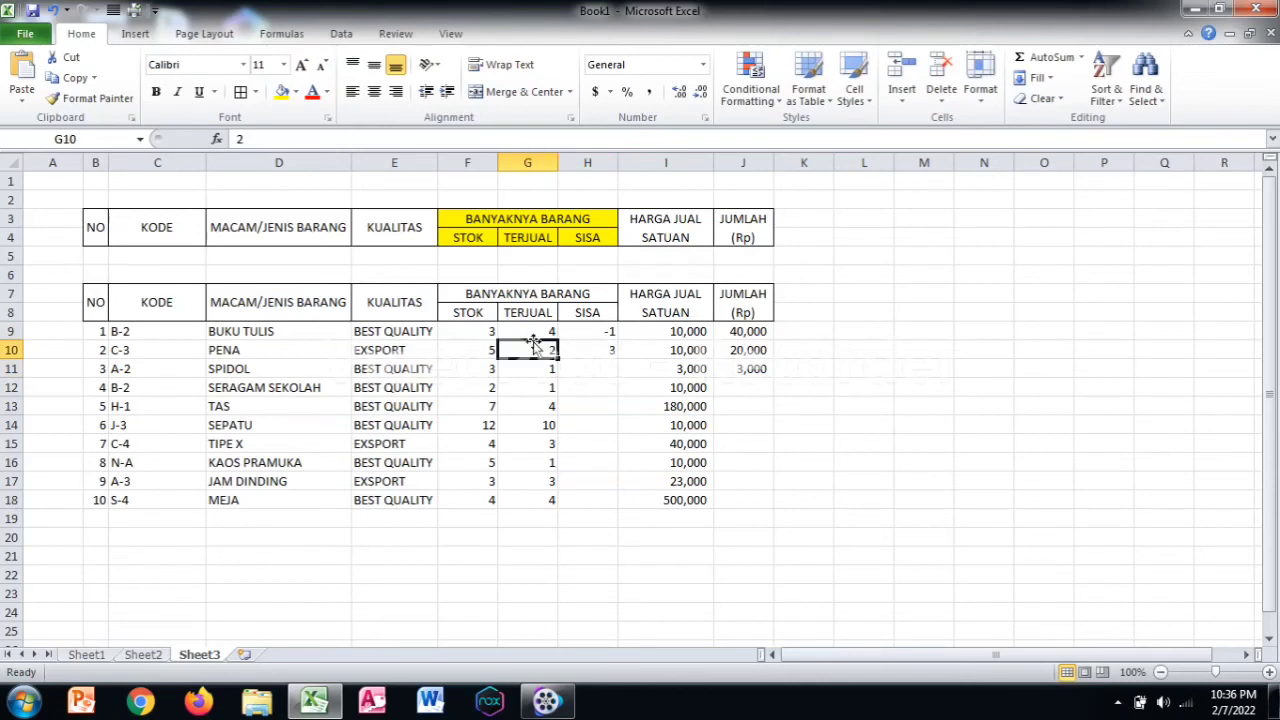
click(537, 337)
text(2)
click(587, 406)
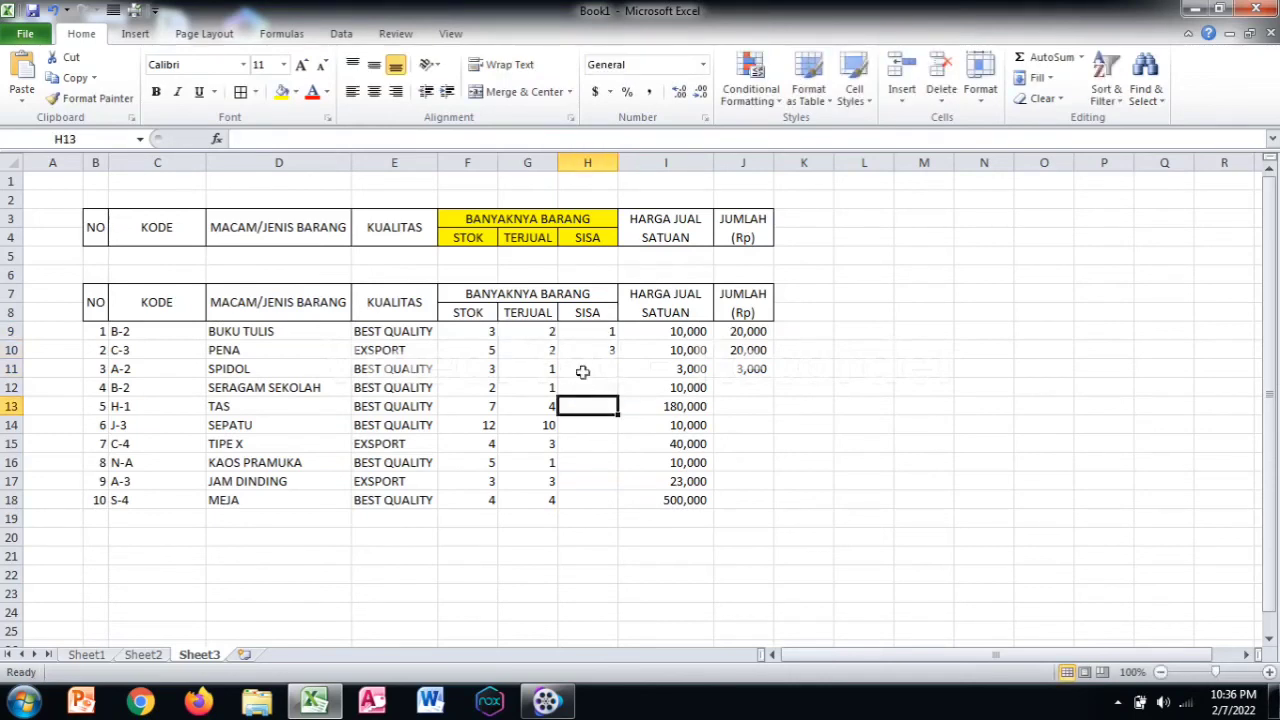
- Enter the formula =F11-G11 in H11 to calculate the remaining stock for SPIDOL
click(586, 372)
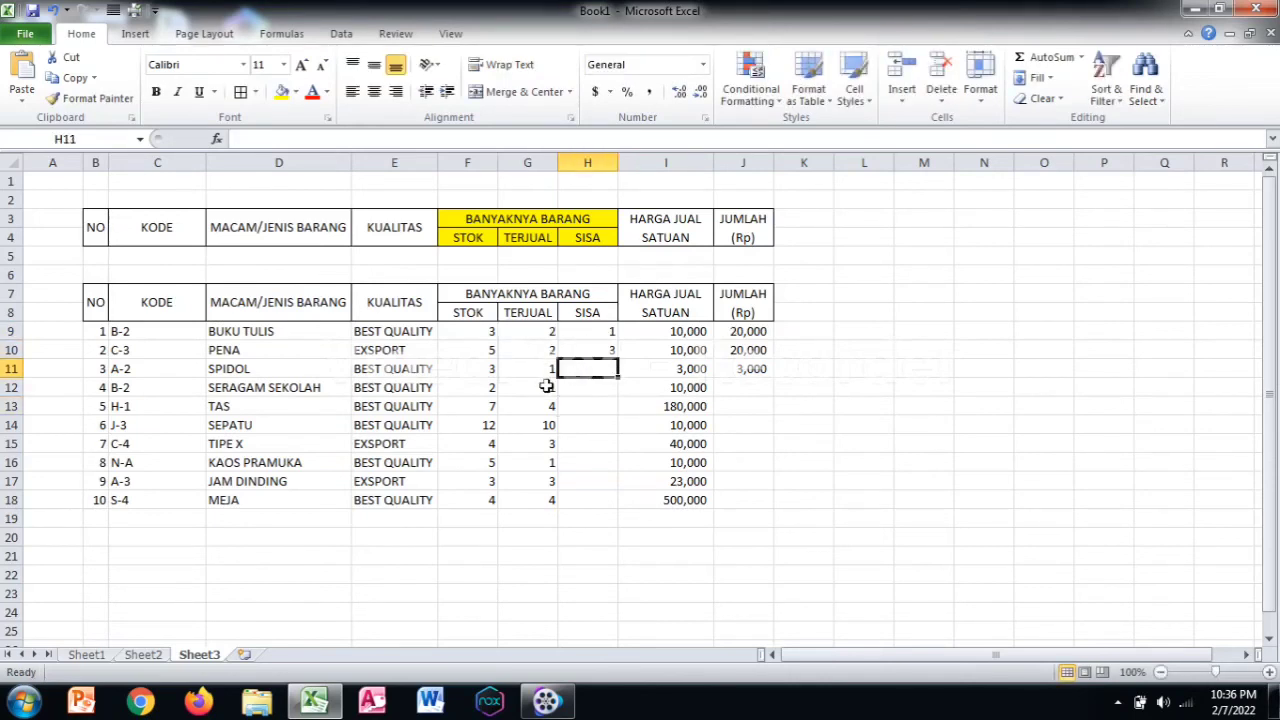
text(=)
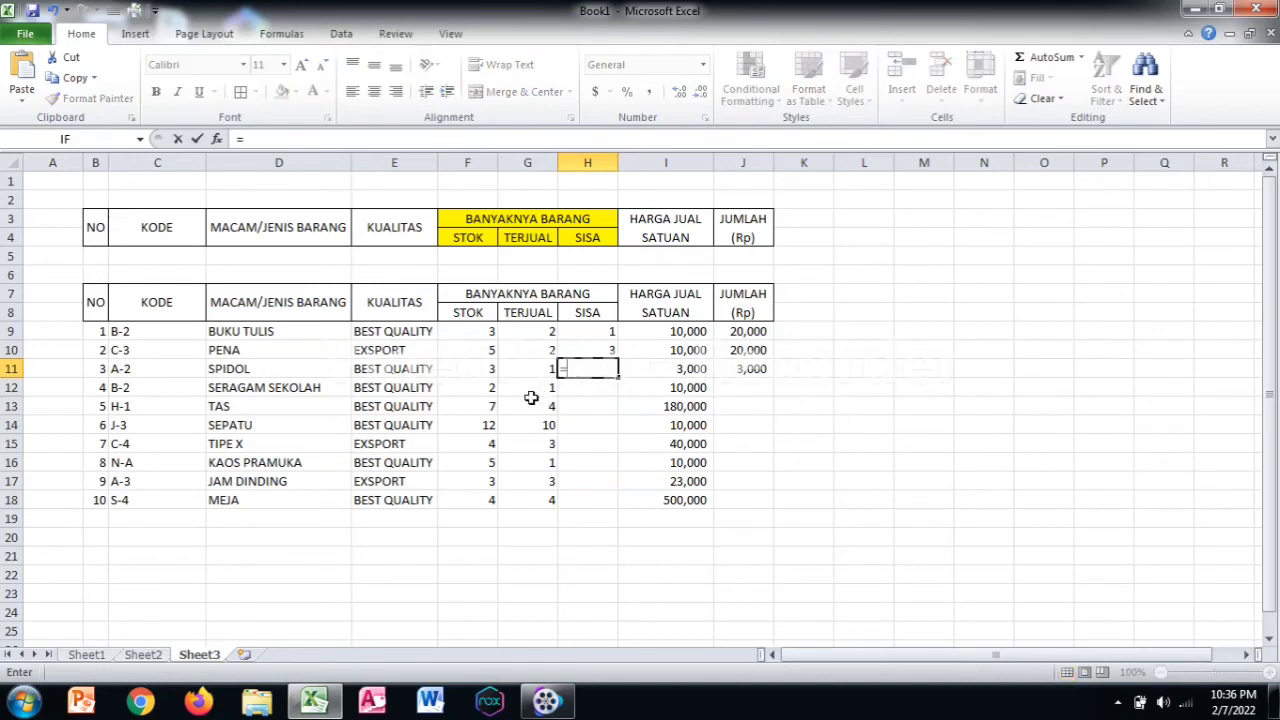
click(488, 368)
text(*)
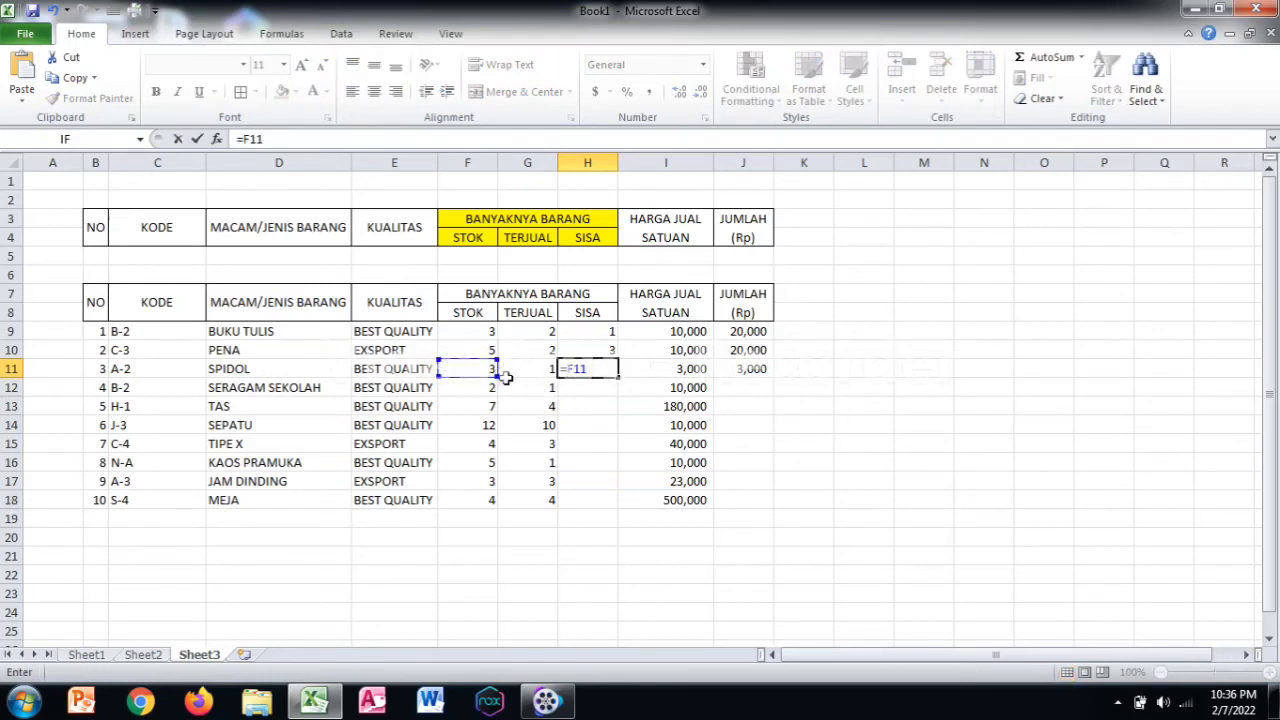
click(525, 369)
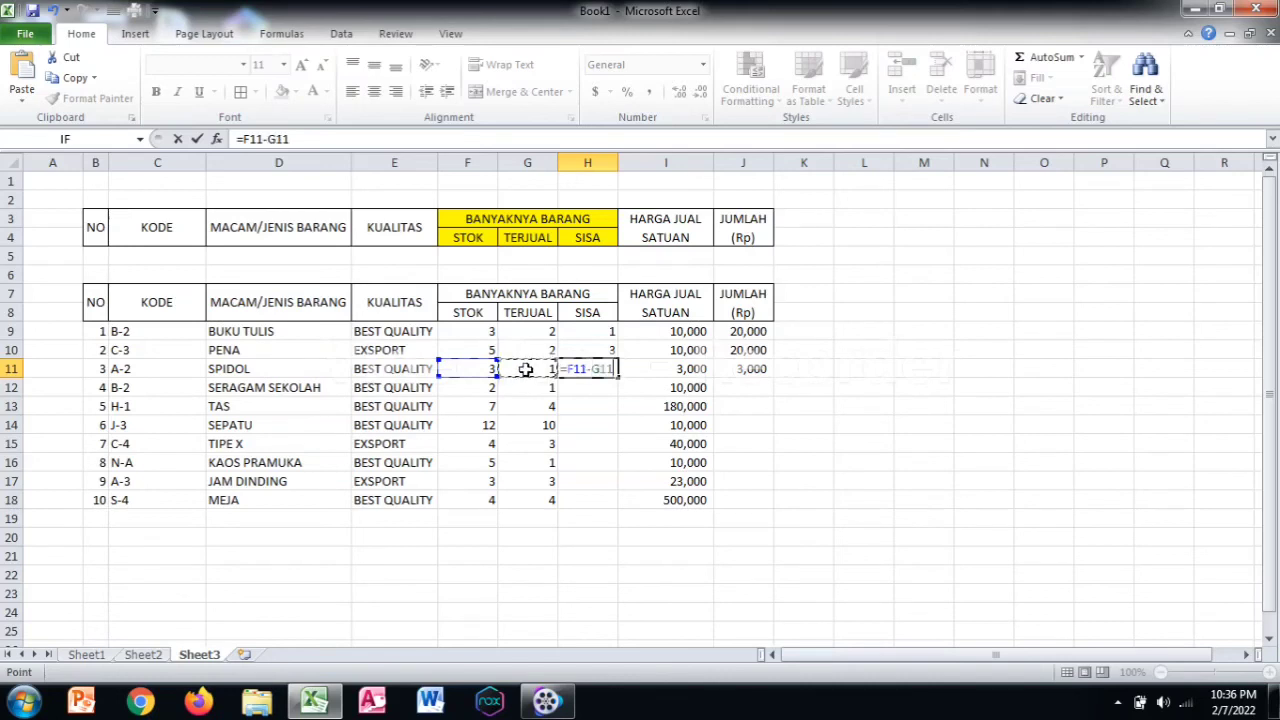
key(Return)
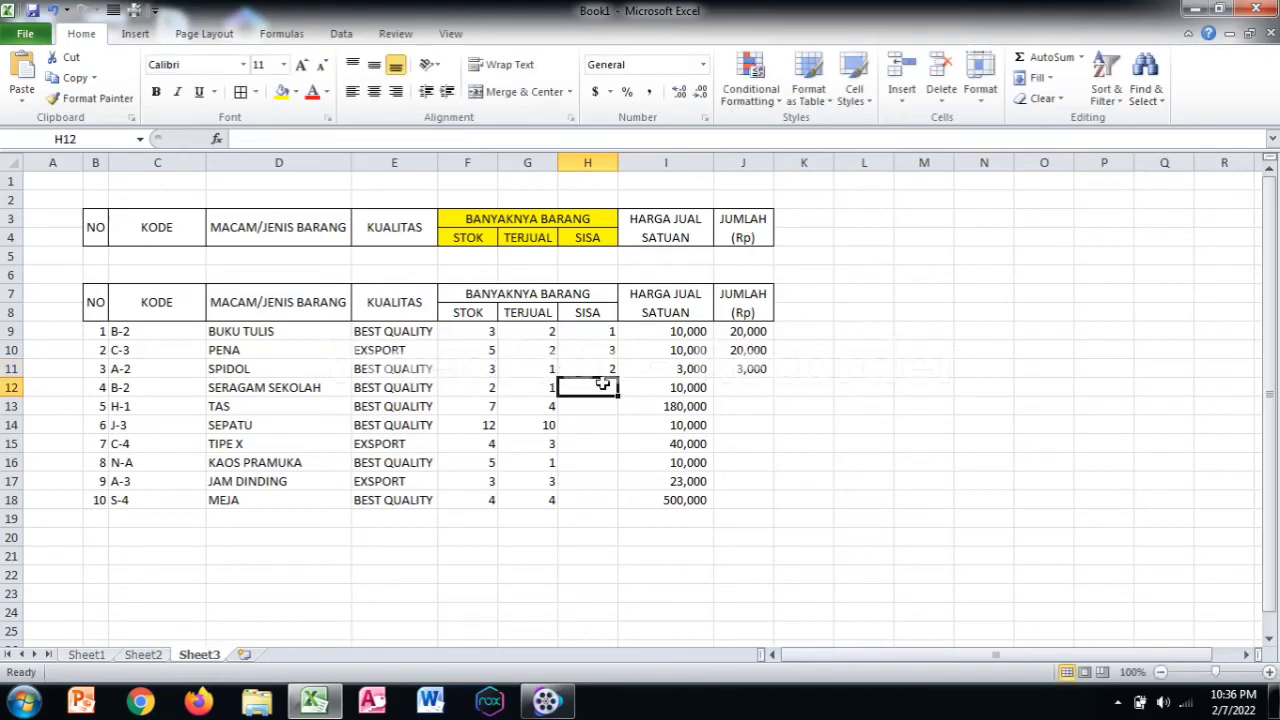
drag(597, 392, 595, 500)
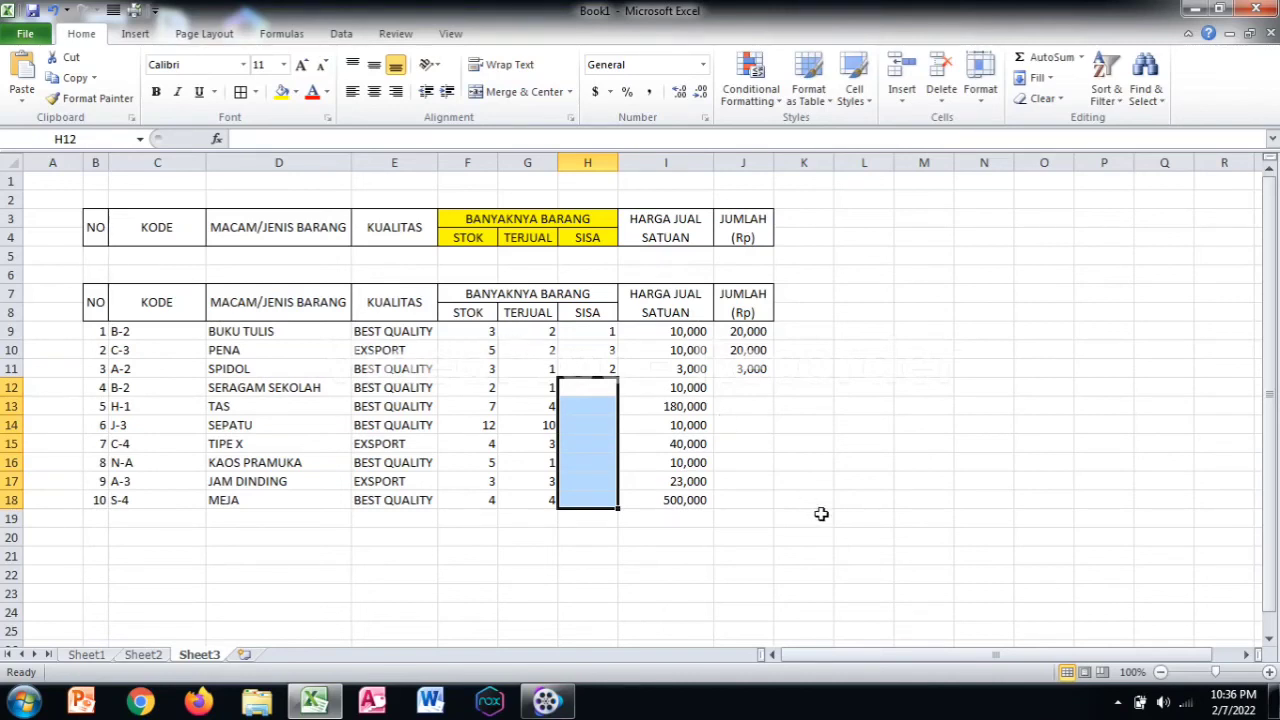
click(1066, 460)
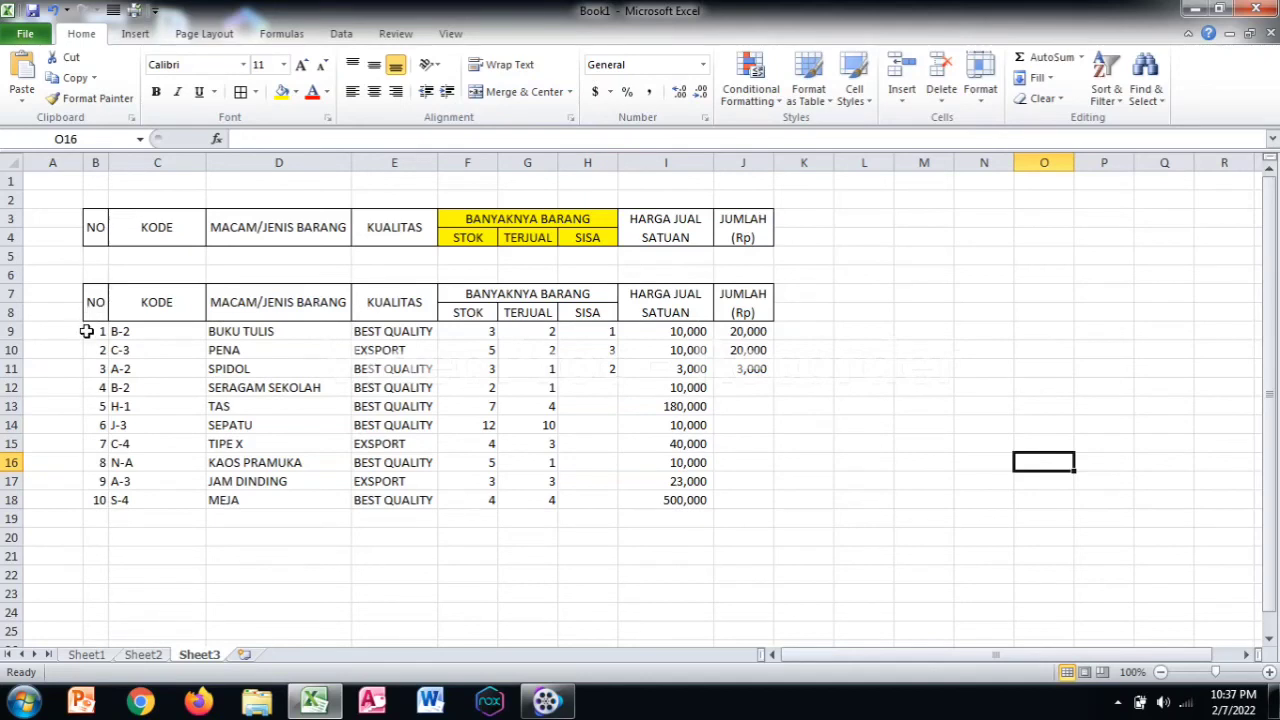
- Apply outline and inside borders to the table's data rows in B9:J18
drag(90, 331, 478, 425)
drag(708, 488, 736, 501)
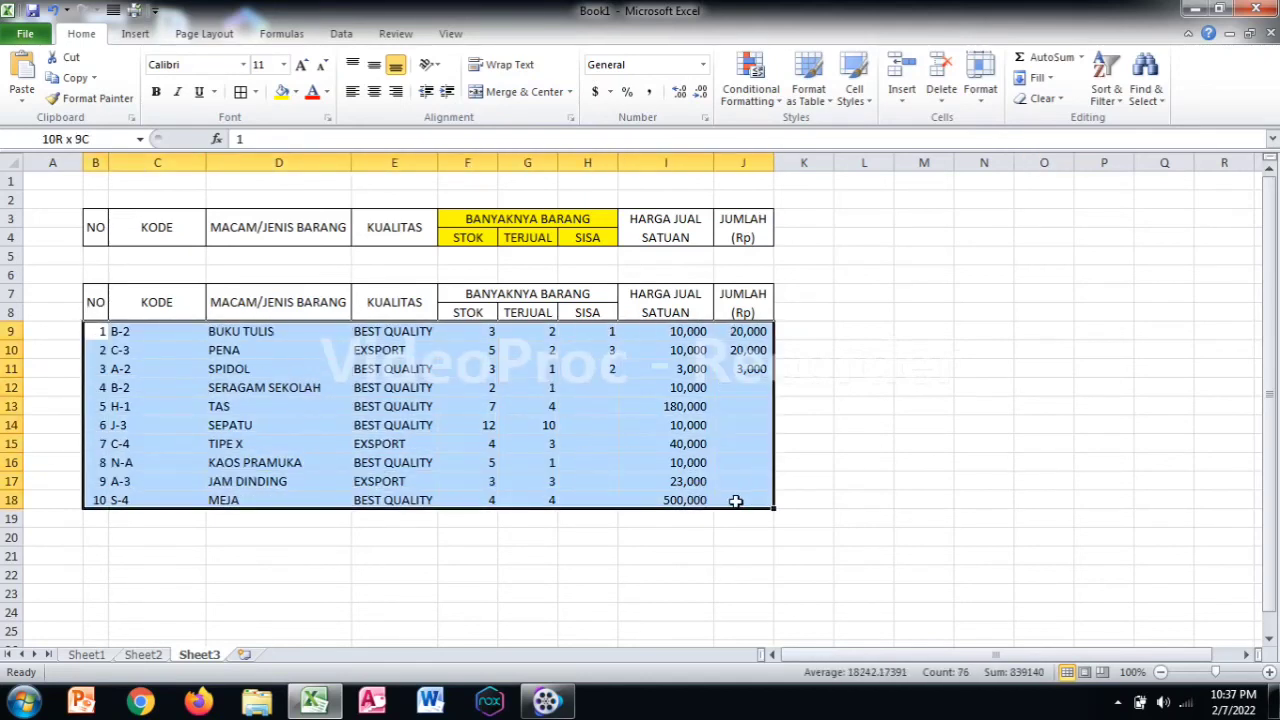
right_click(538, 372)
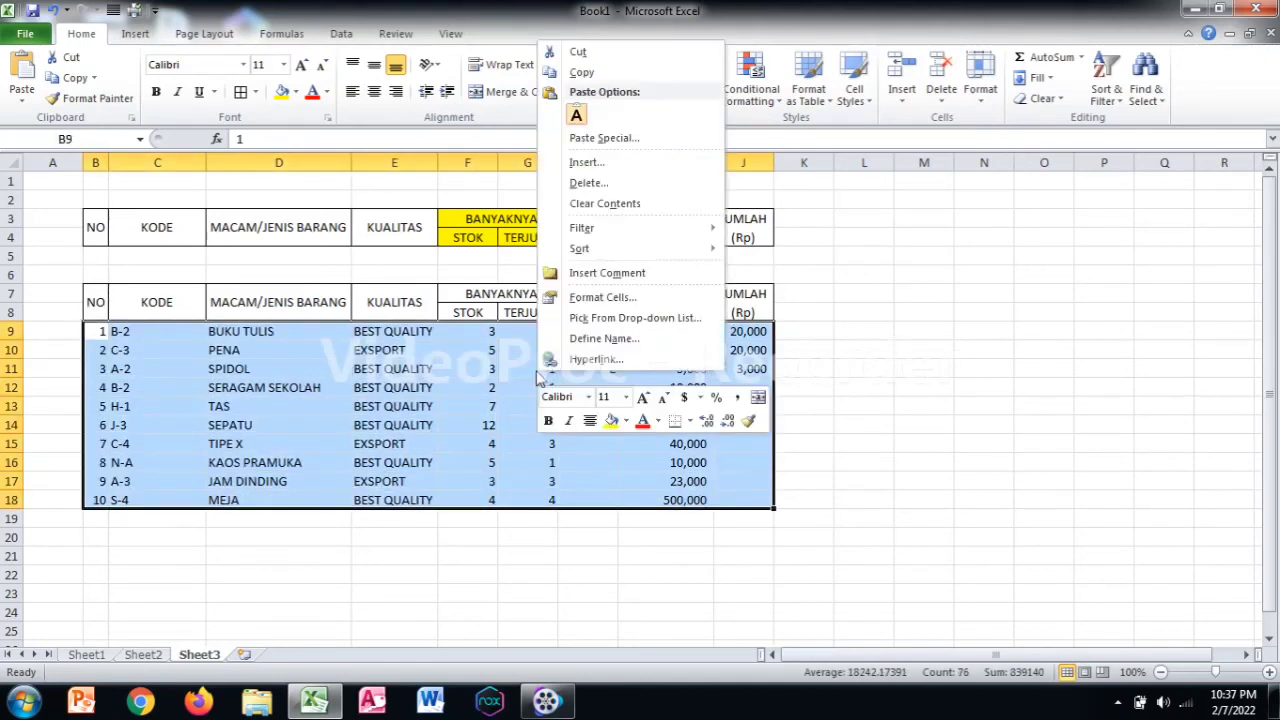
click(580, 297)
click(605, 178)
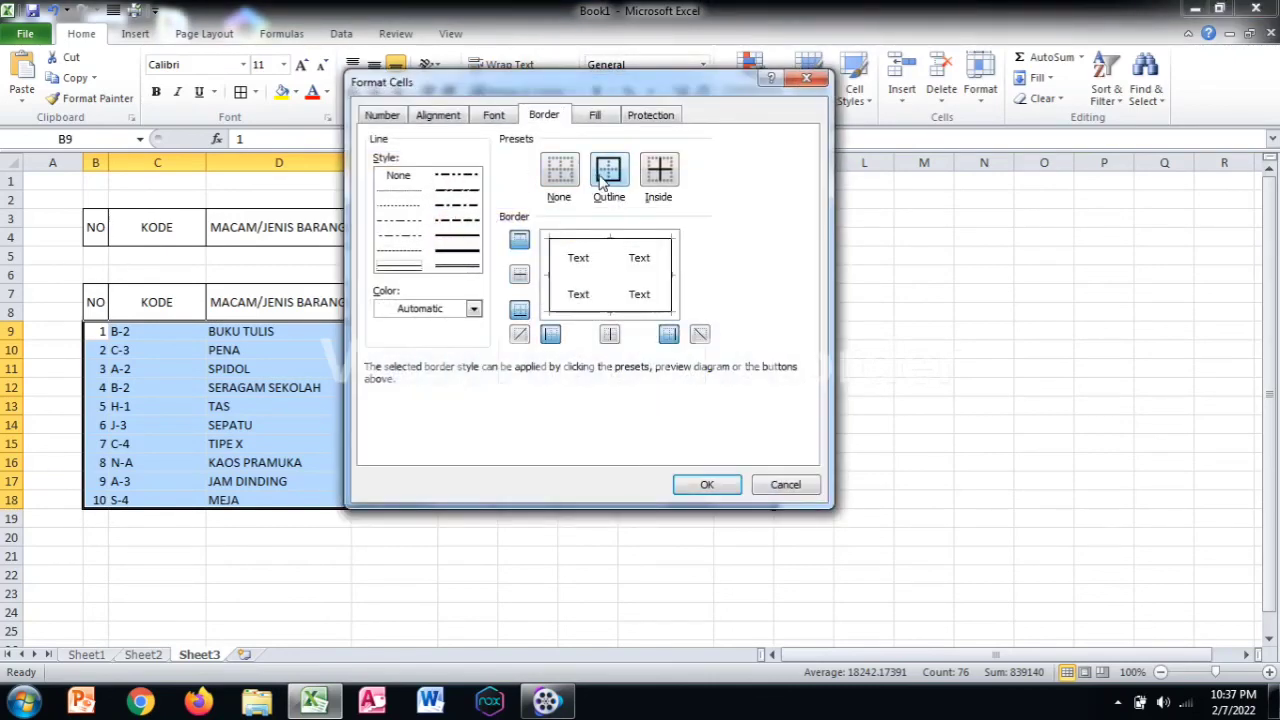
click(658, 178)
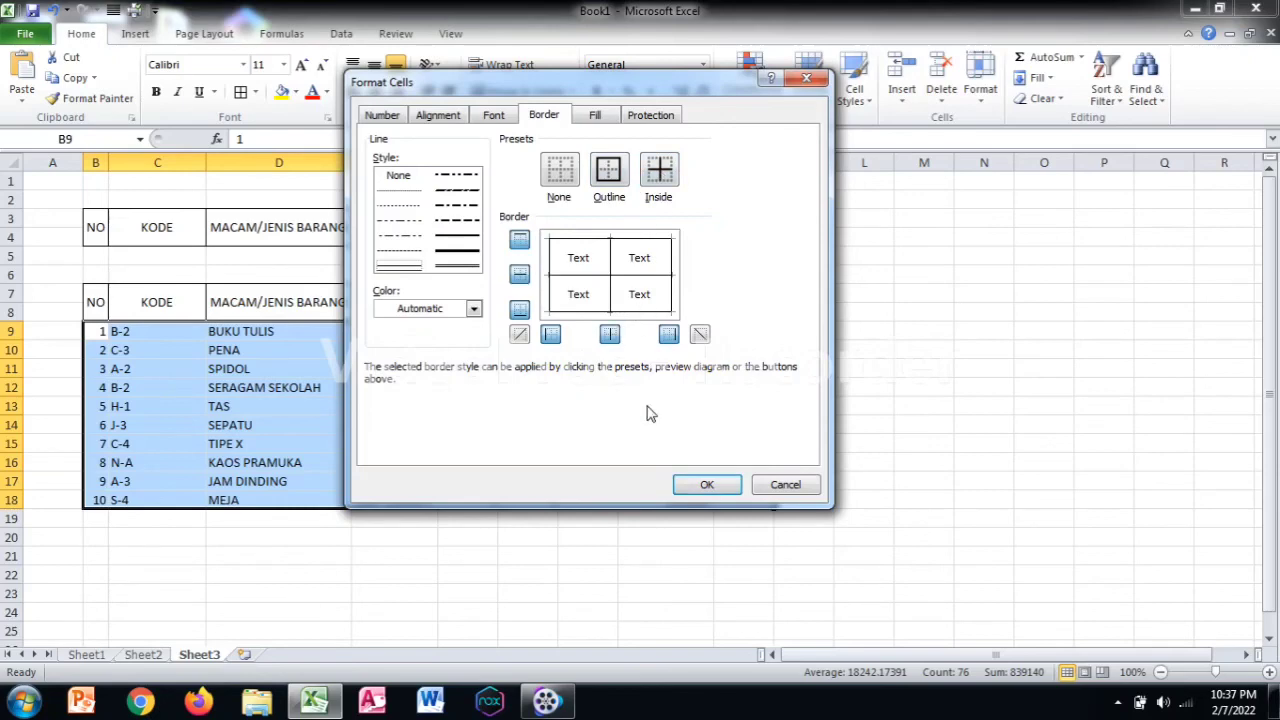
click(706, 485)
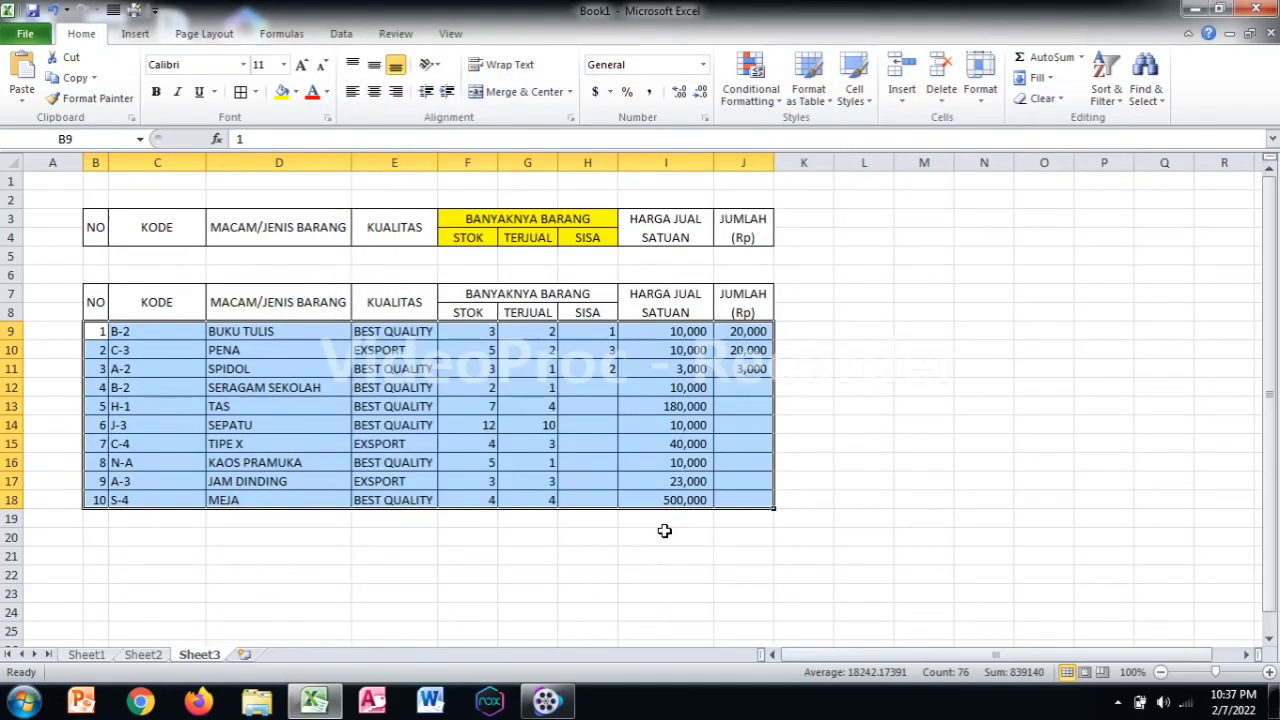
right_click(472, 370)
click(540, 293)
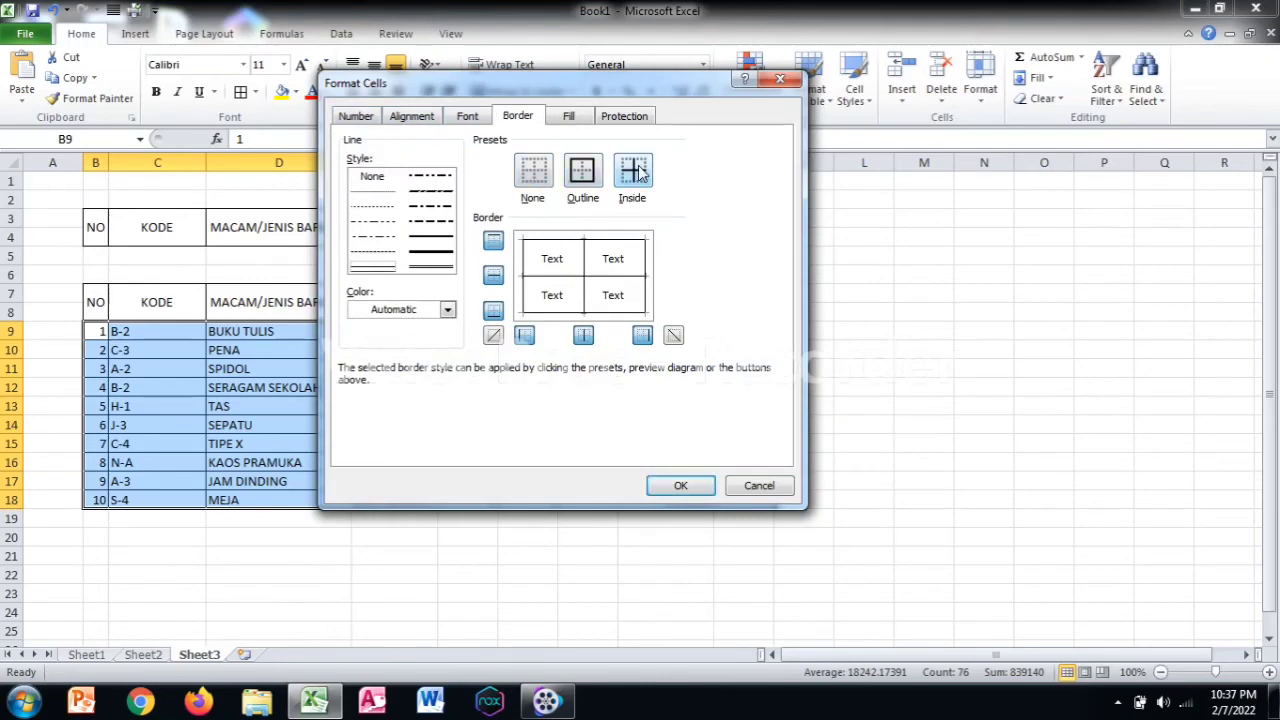
click(667, 480)
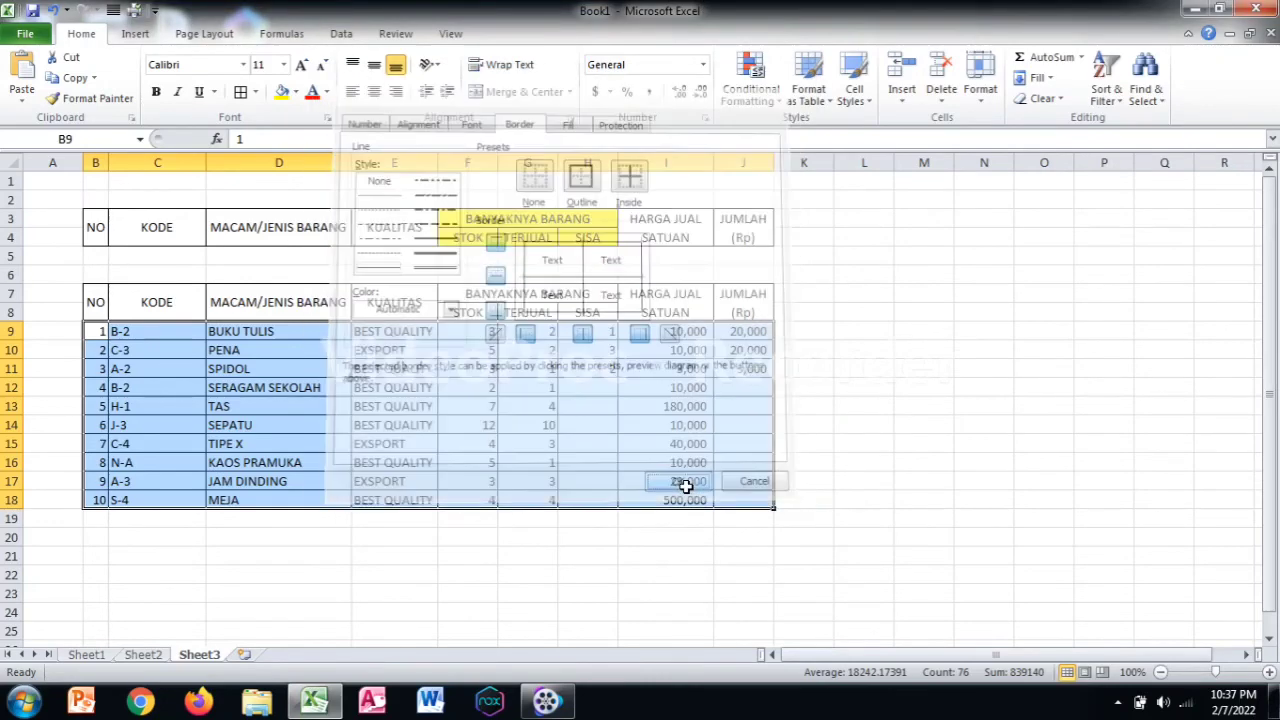
click(562, 552)
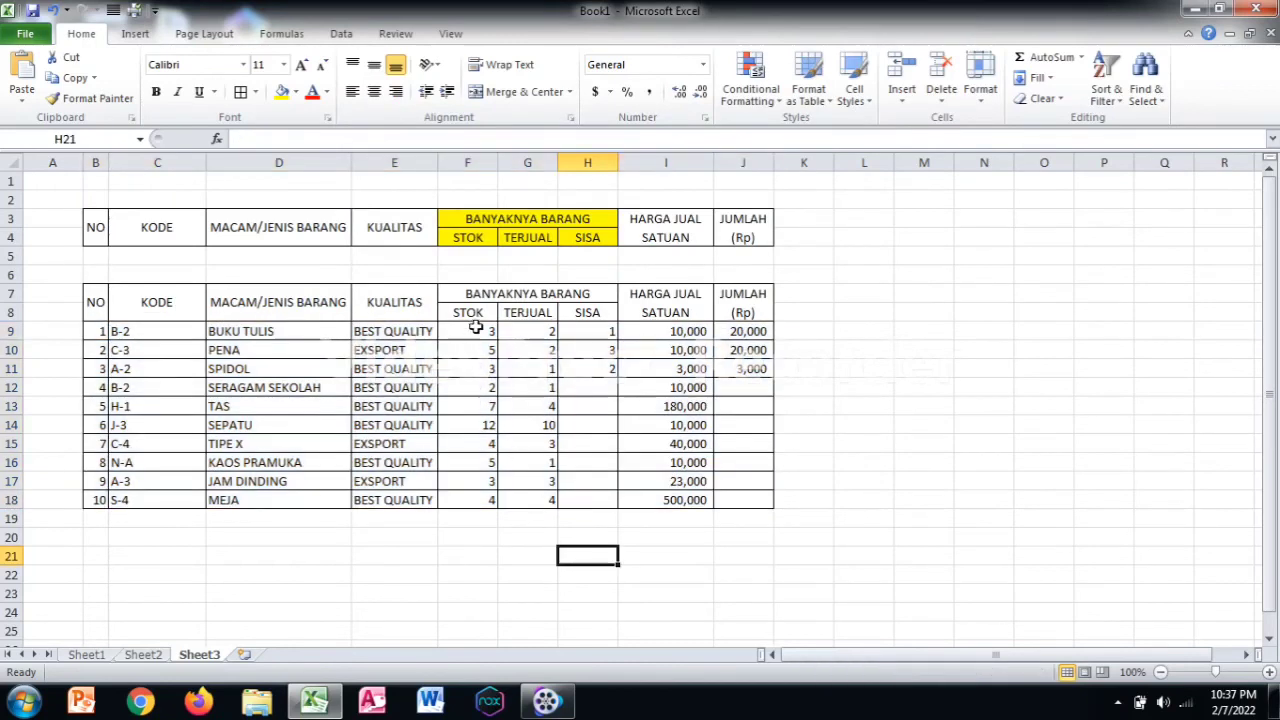
- Center the quantities in F9:H18 and the row numbers and codes in B9:C18 horizontally
drag(478, 331, 584, 500)
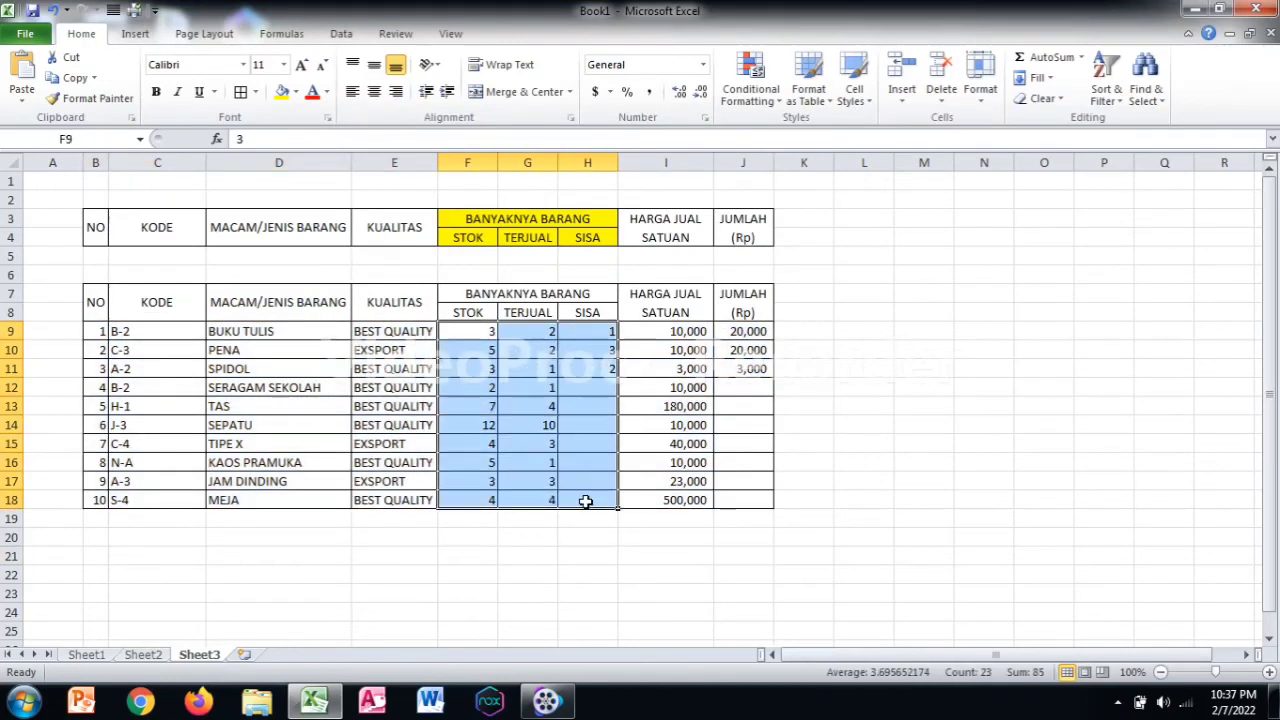
click(375, 92)
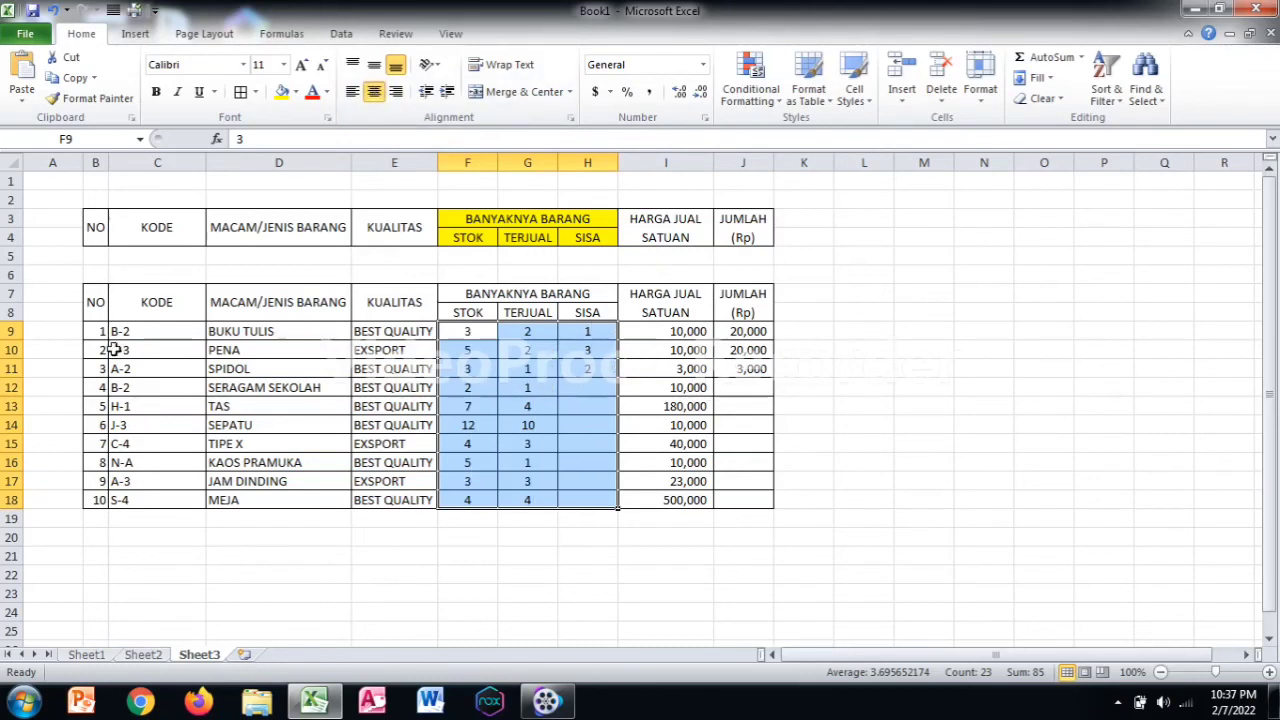
drag(97, 331, 180, 500)
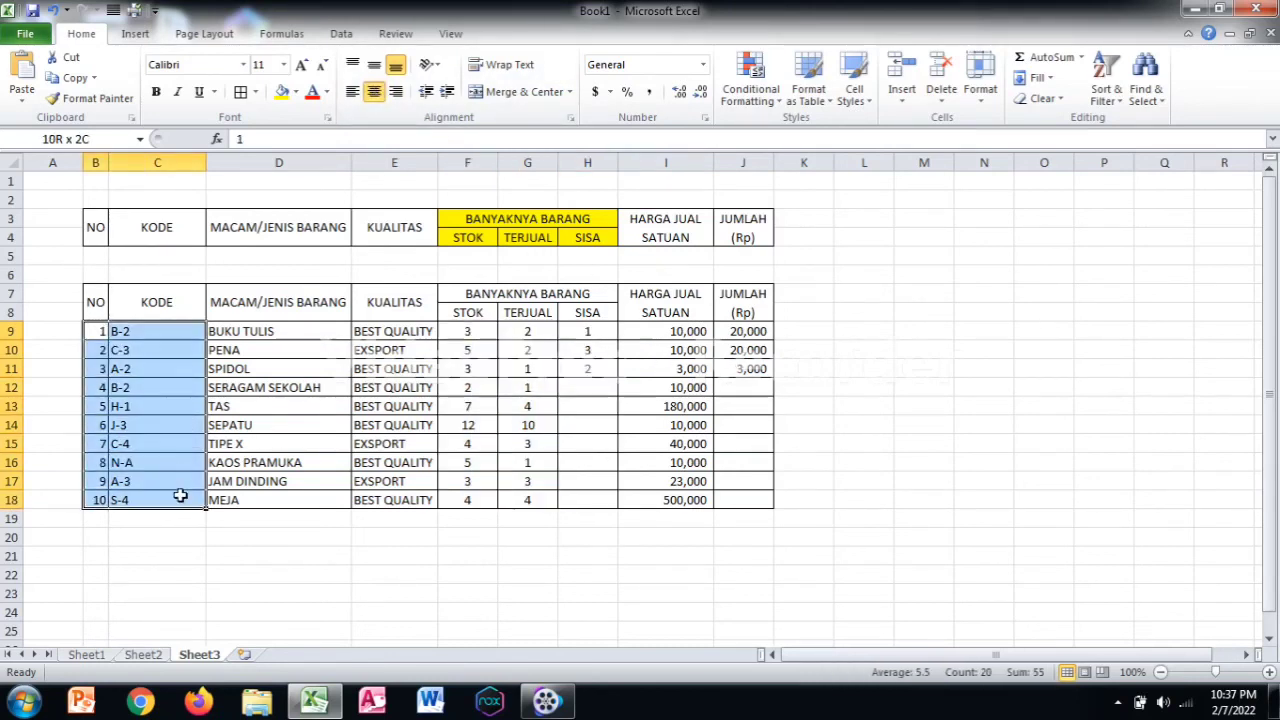
click(373, 92)
click(505, 562)
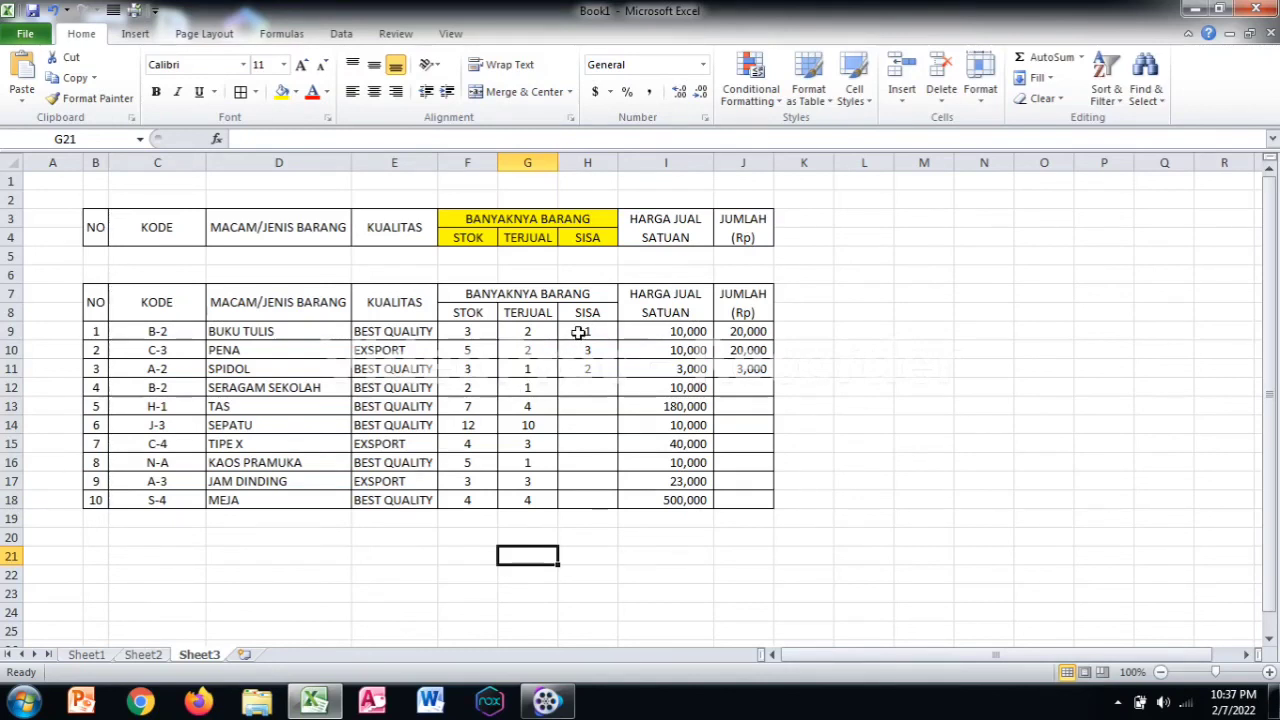
- Fill the SISA formulas from H9:H11 down to H18 and the JUMLAH (Rp) formulas from J9:J11 down to J18
drag(578, 333, 620, 506)
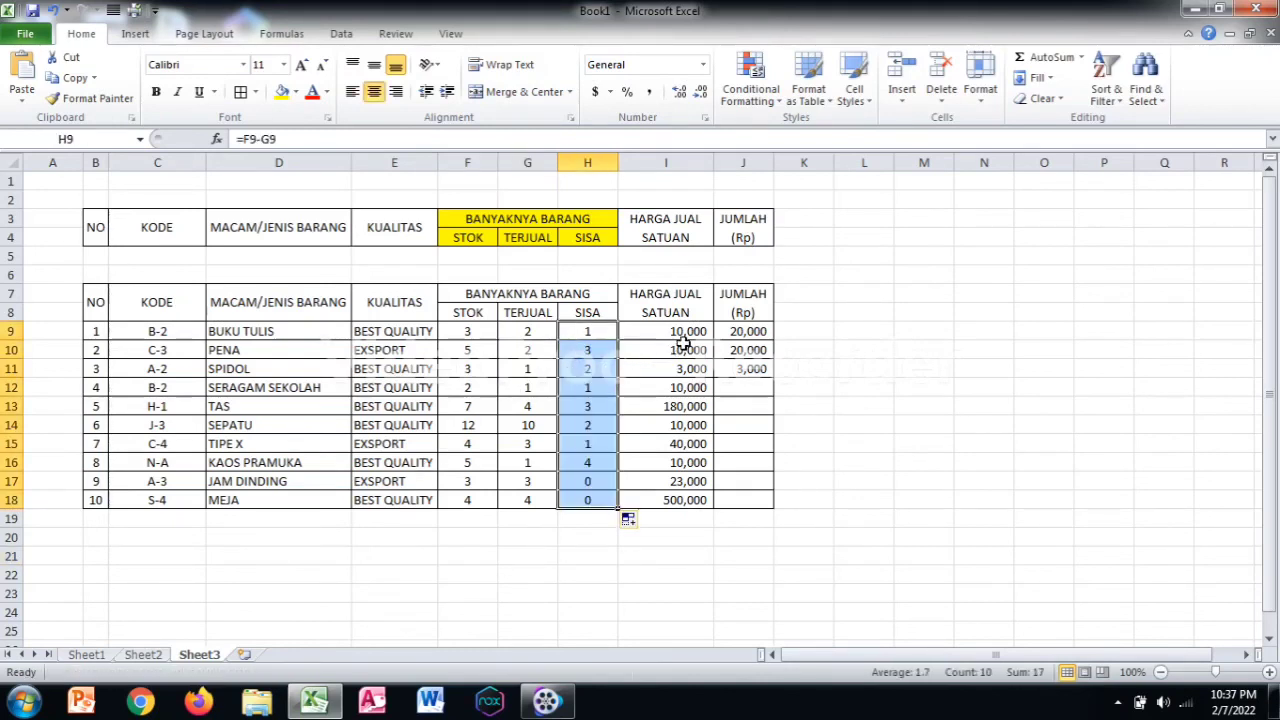
drag(716, 332, 756, 370)
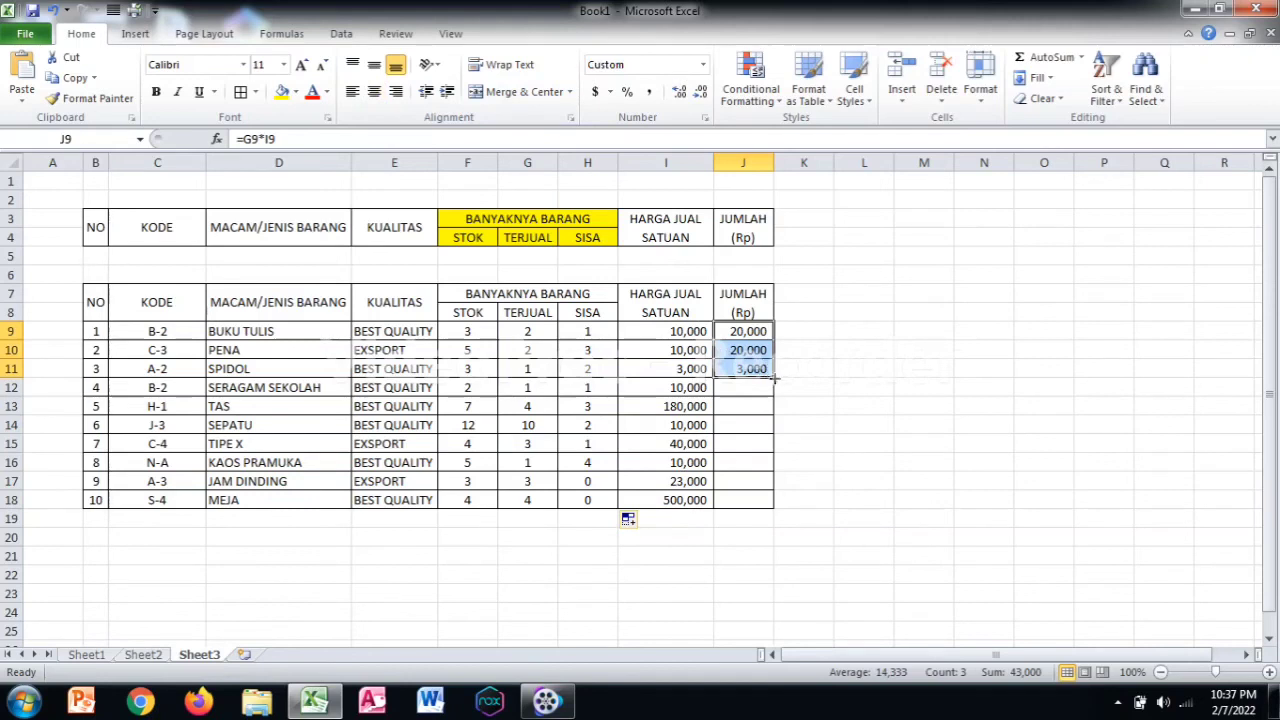
double_click(773, 378)
click(897, 347)
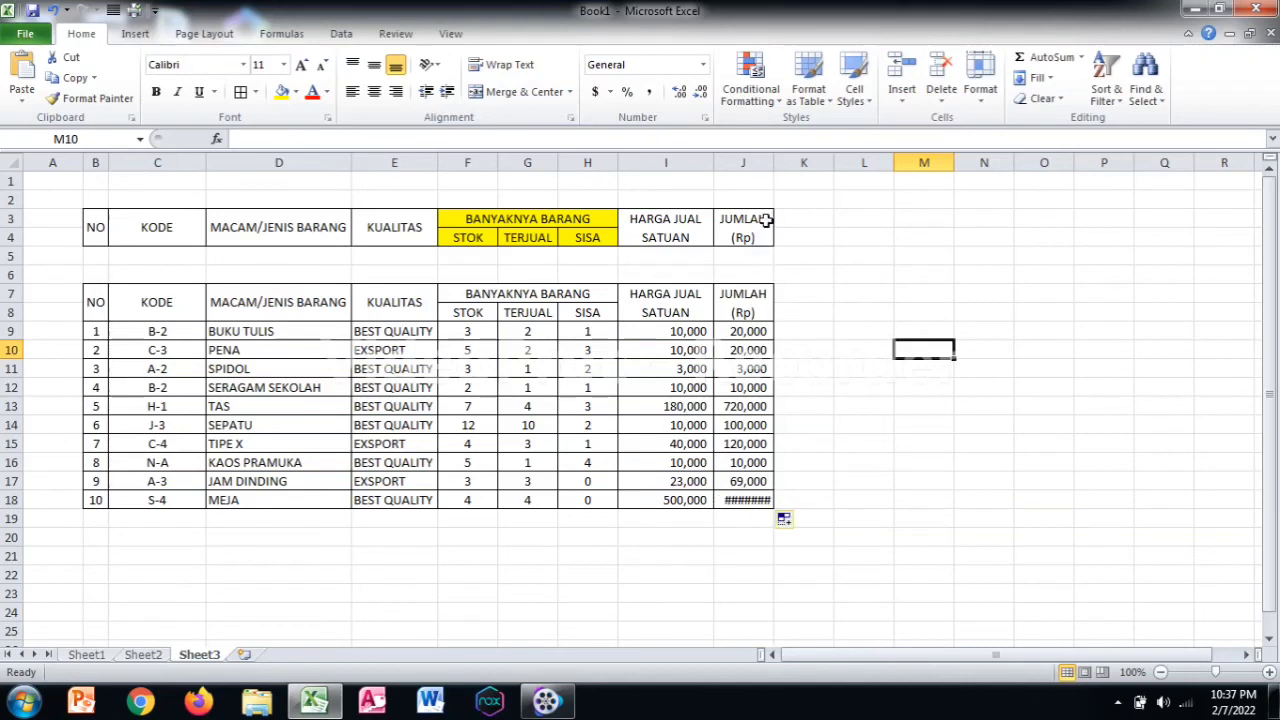
- Widen column J just enough to fit its largest amount while keeping the JUMLAH (Rp) header wrapped onto two lines
drag(774, 163, 795, 165)
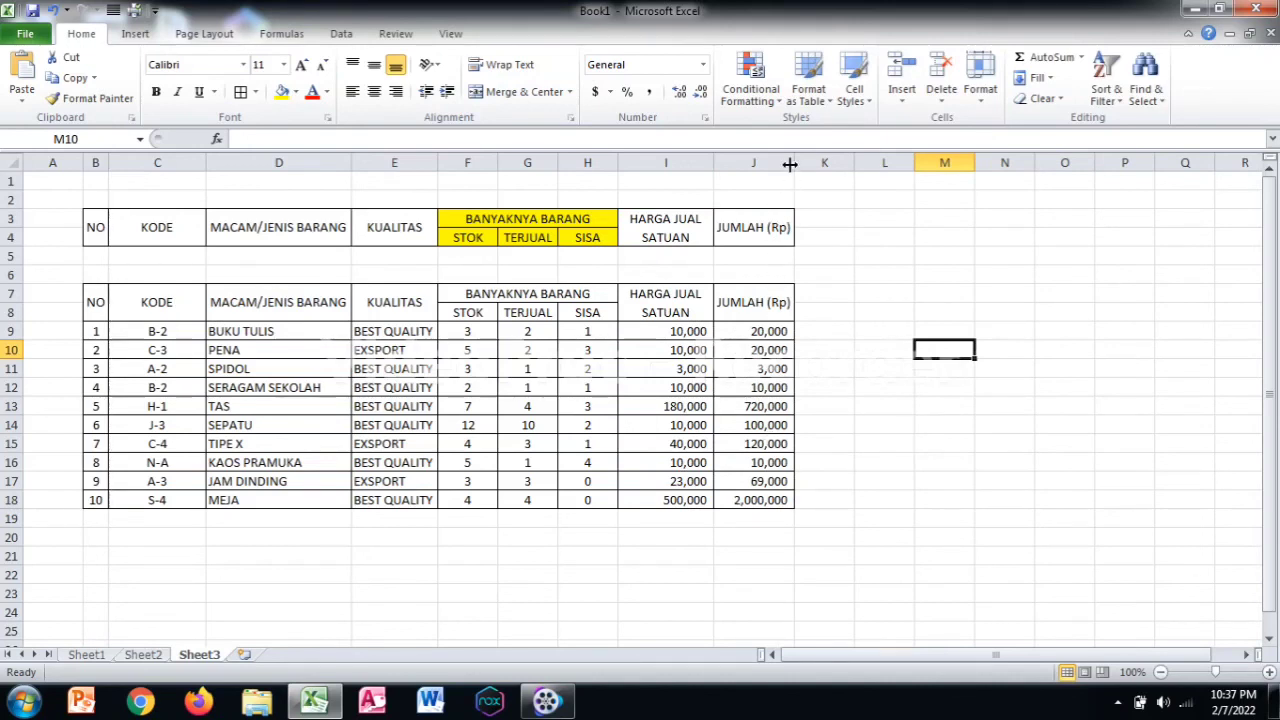
click(740, 303)
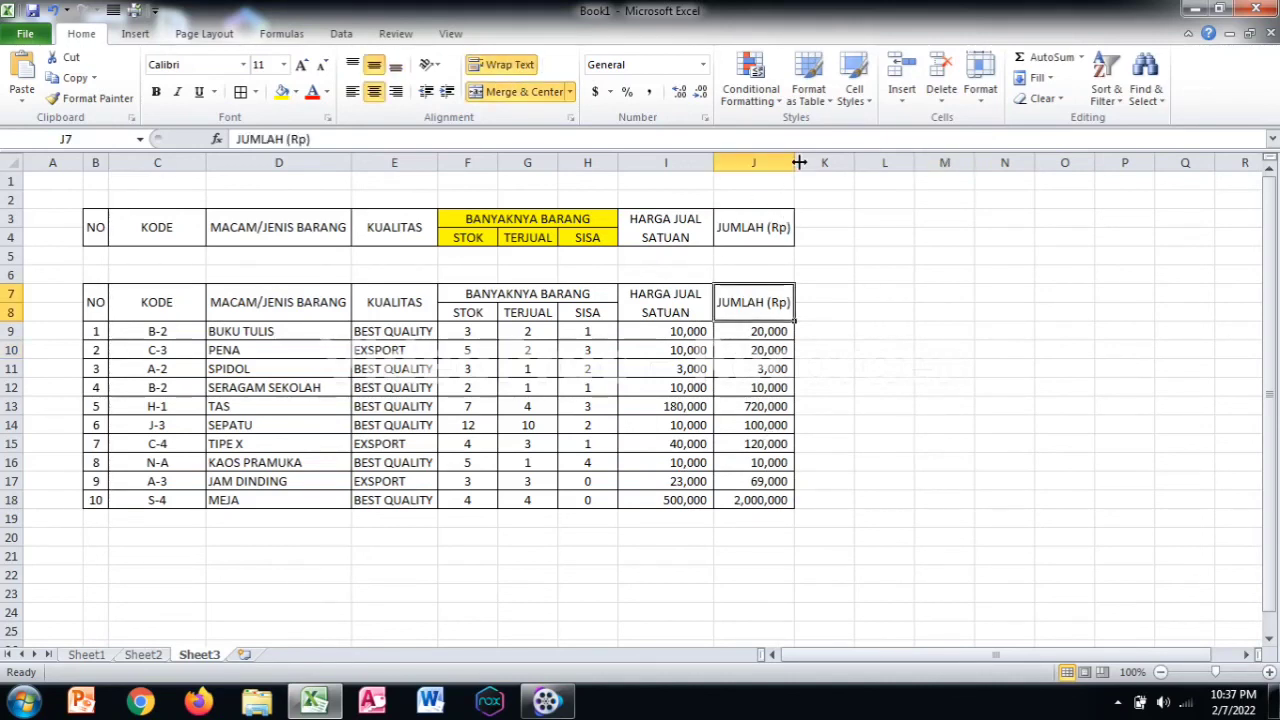
drag(795, 163, 788, 163)
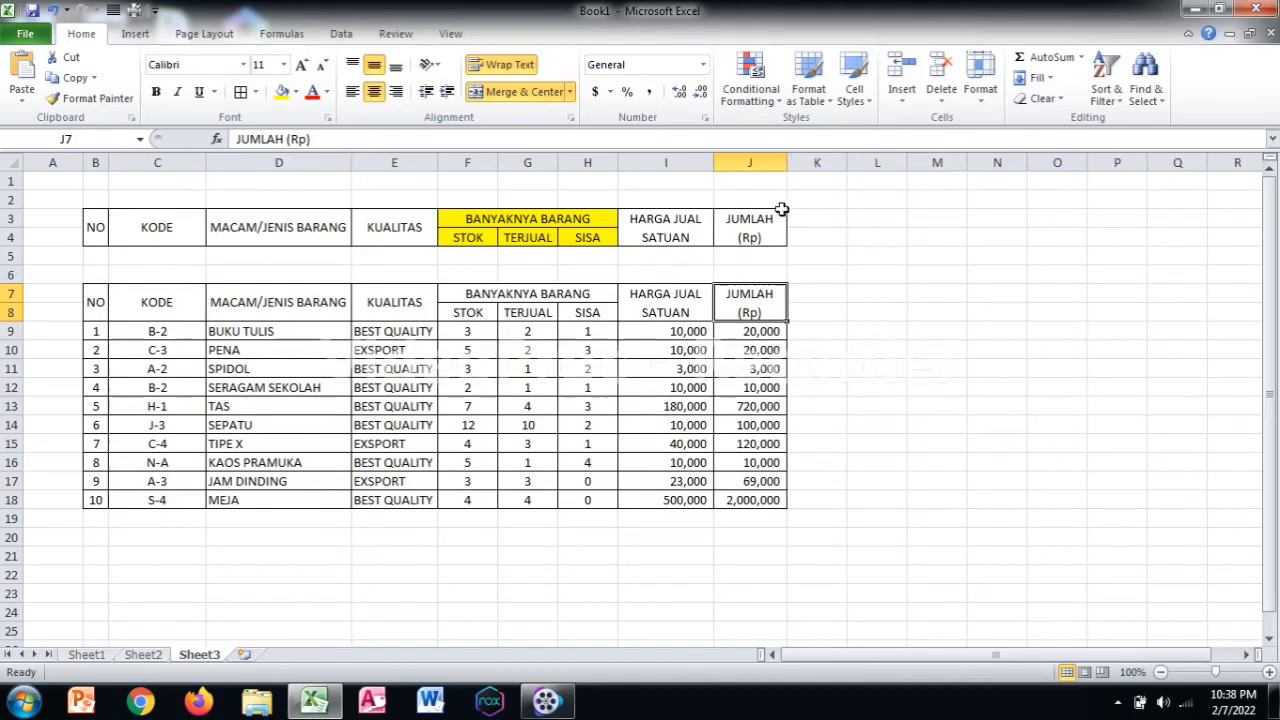
click(878, 540)
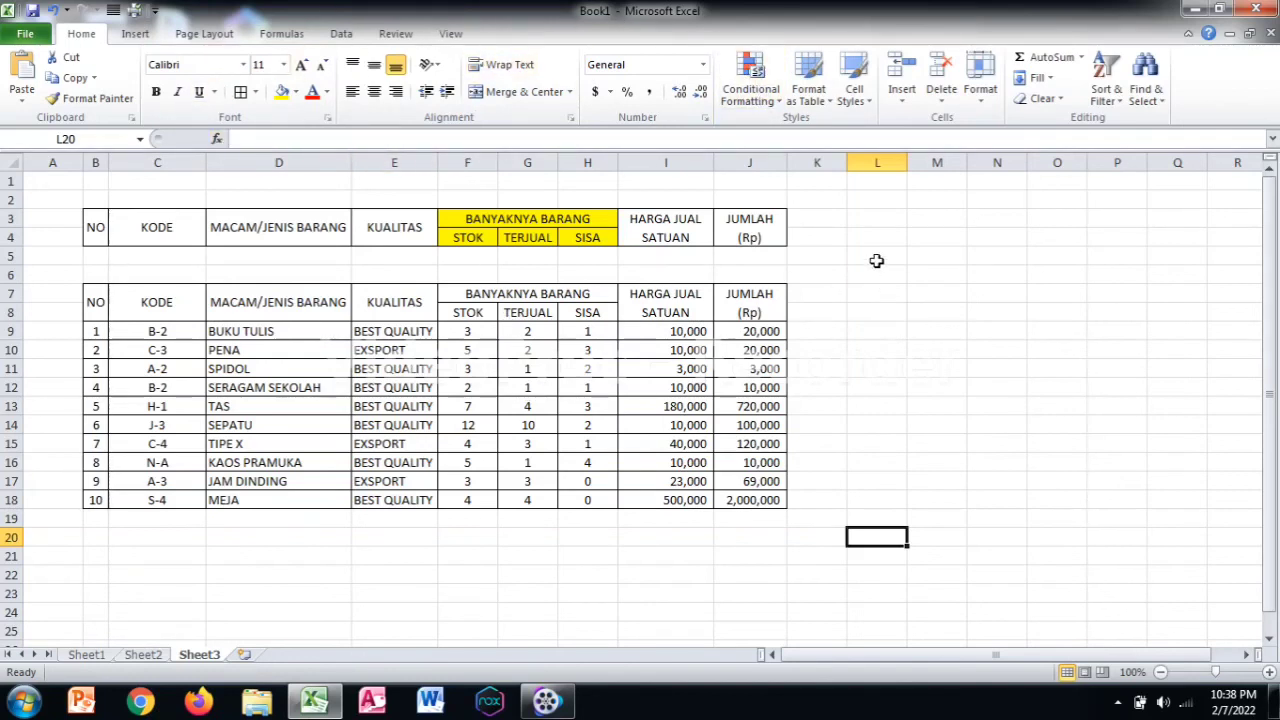
click(877, 257)
right_click(879, 259)
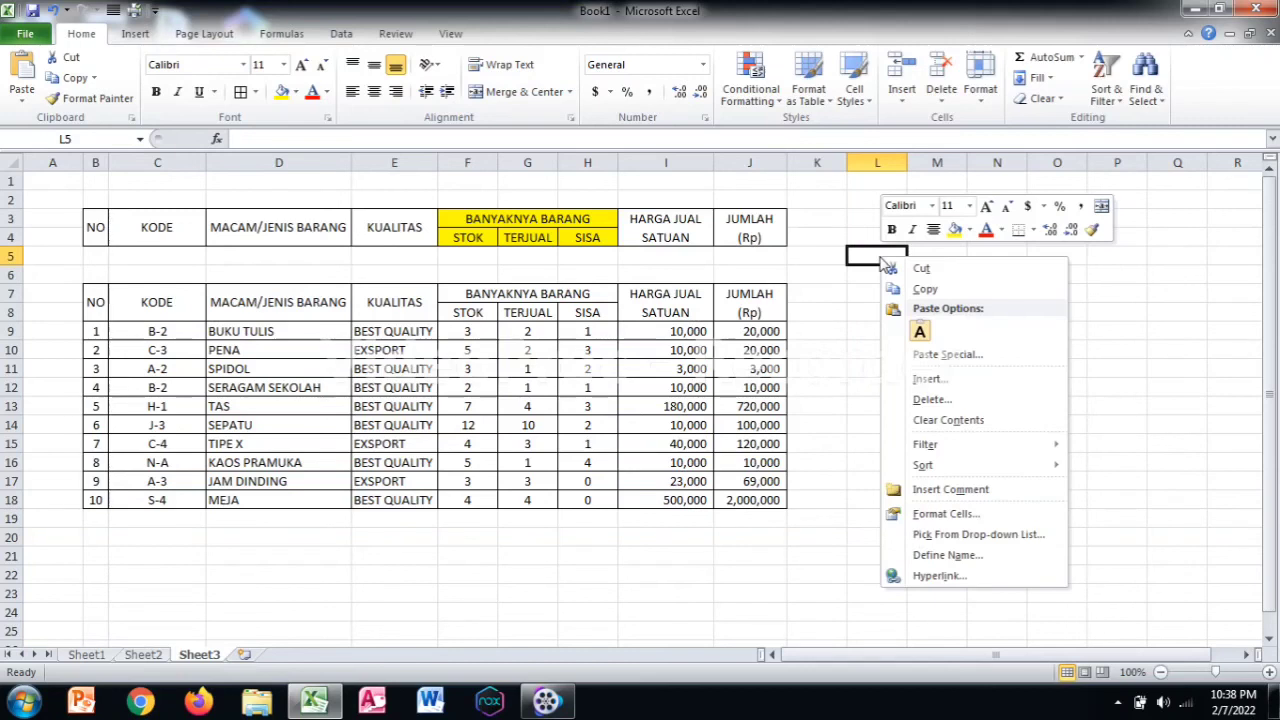
click(776, 608)
click(733, 567)
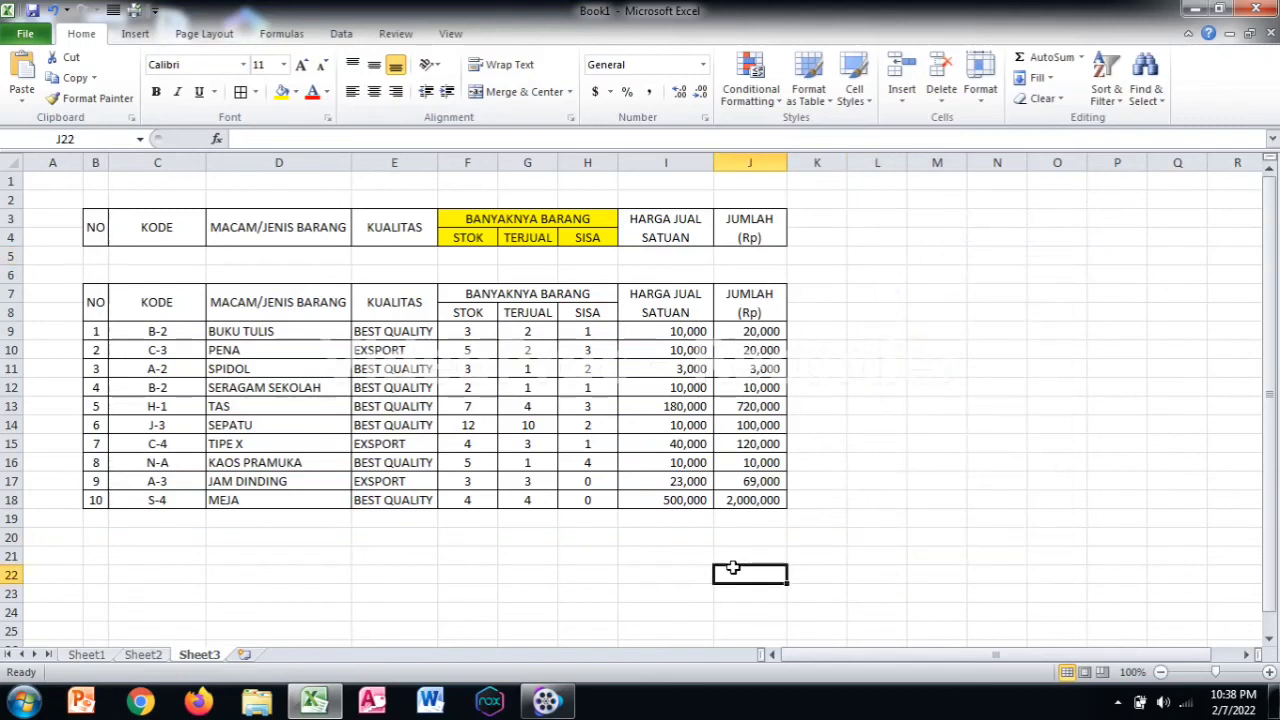